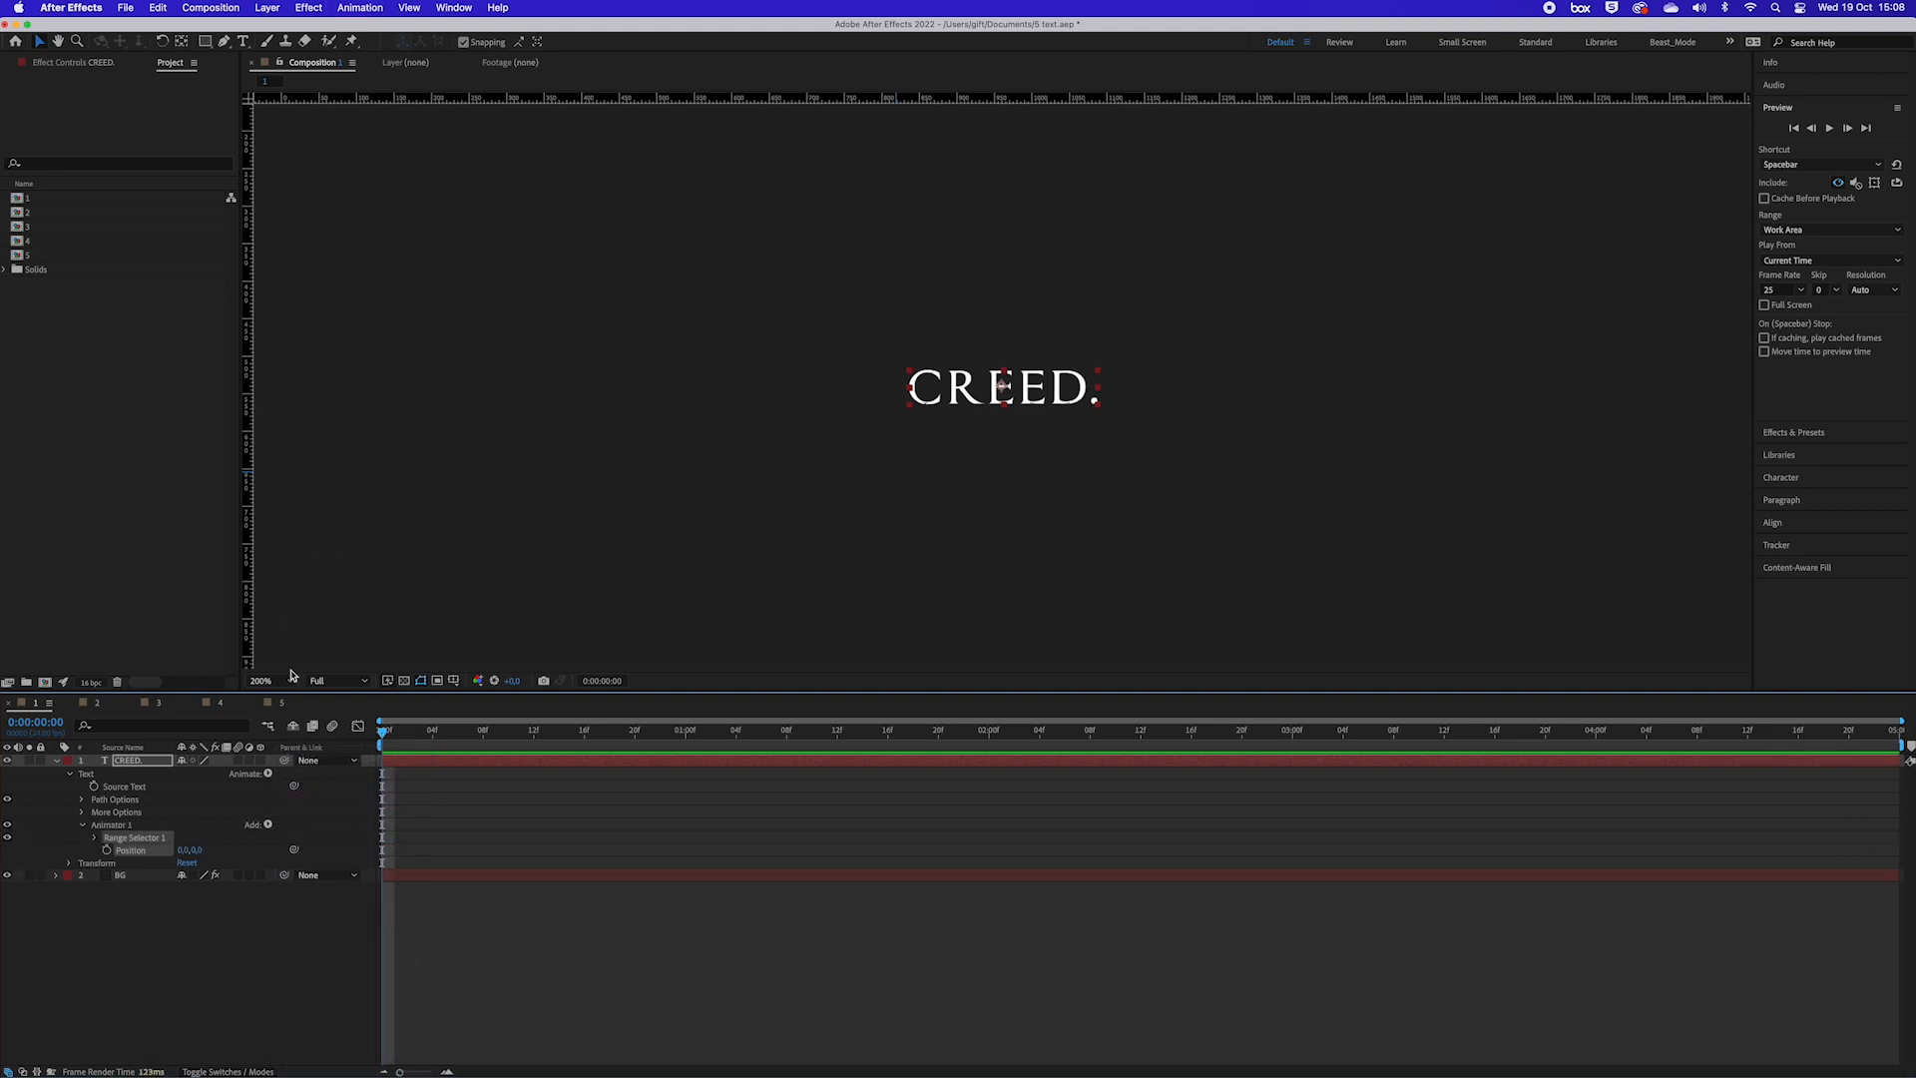
Step: Add an Opacity property to Animator 1 on the CREED. text layer
click(271, 825)
mouse_move(292, 825)
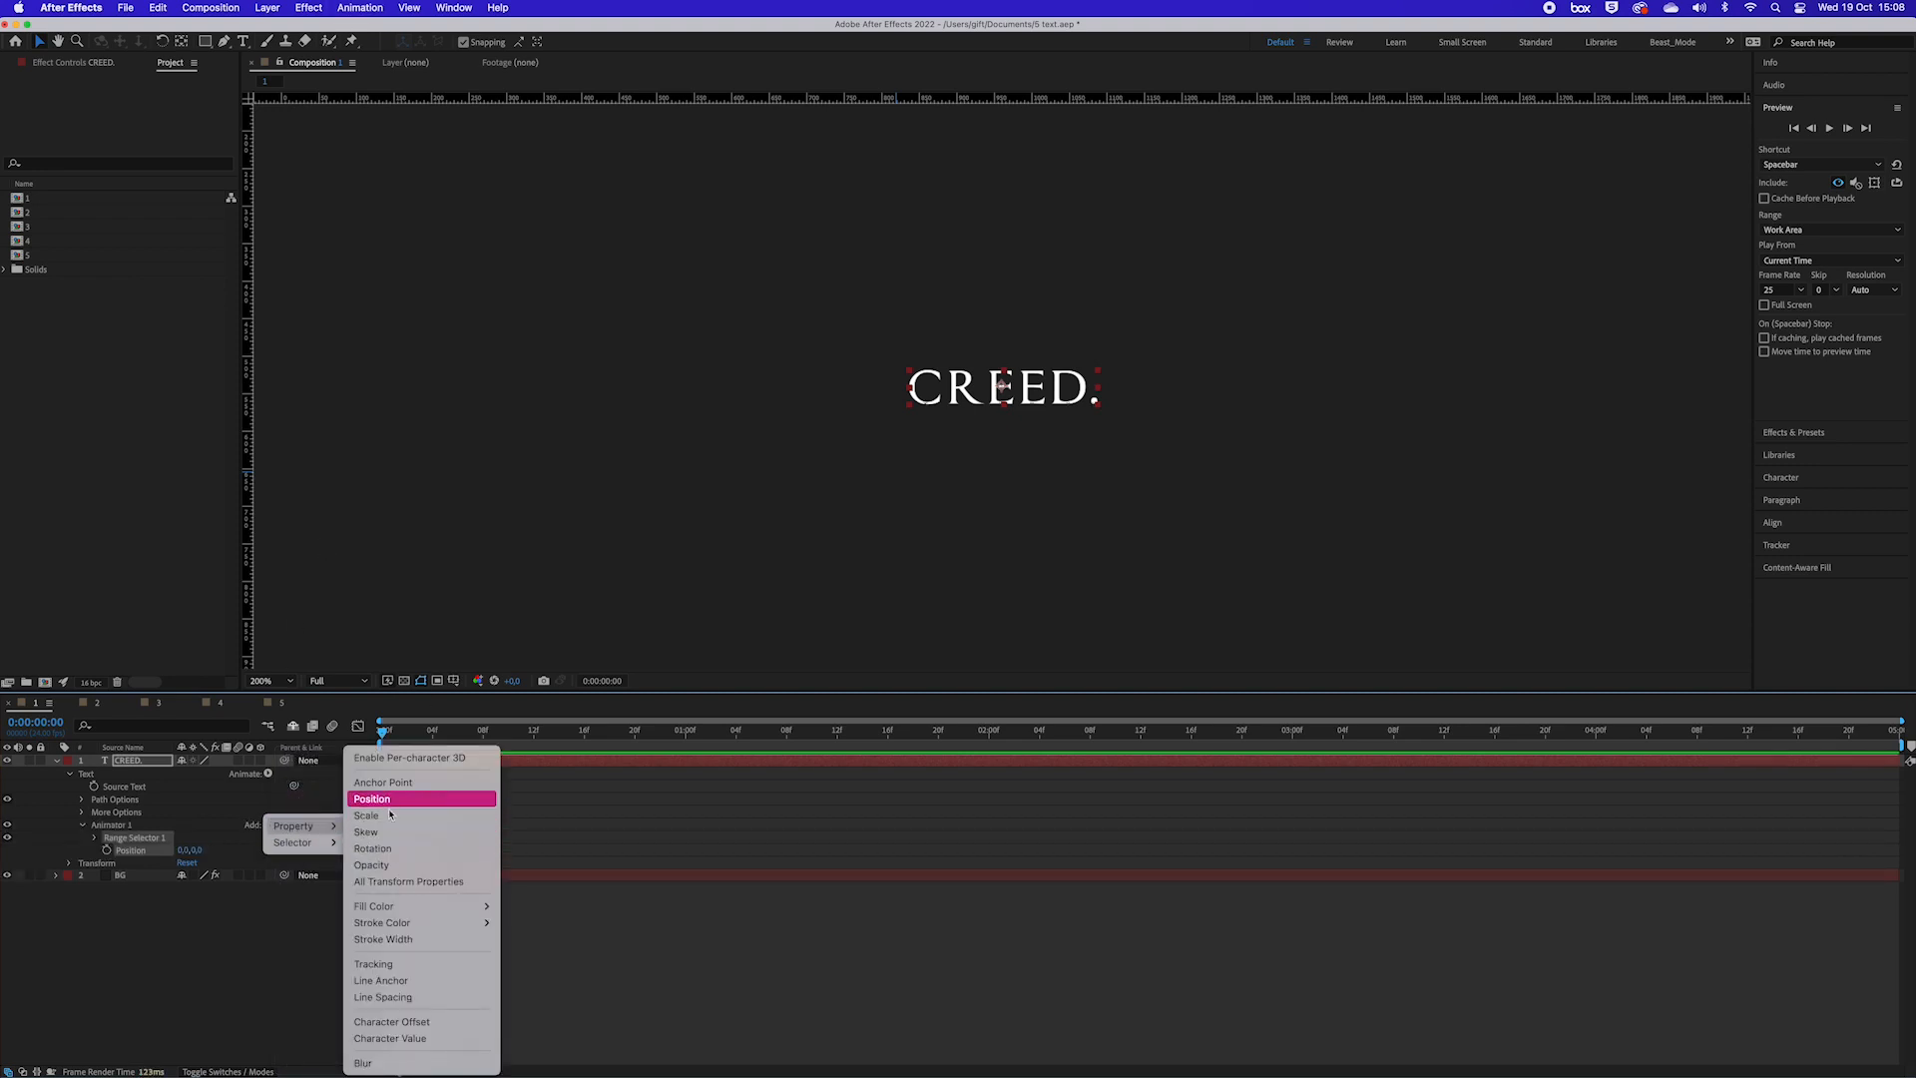
click(390, 864)
click(131, 851)
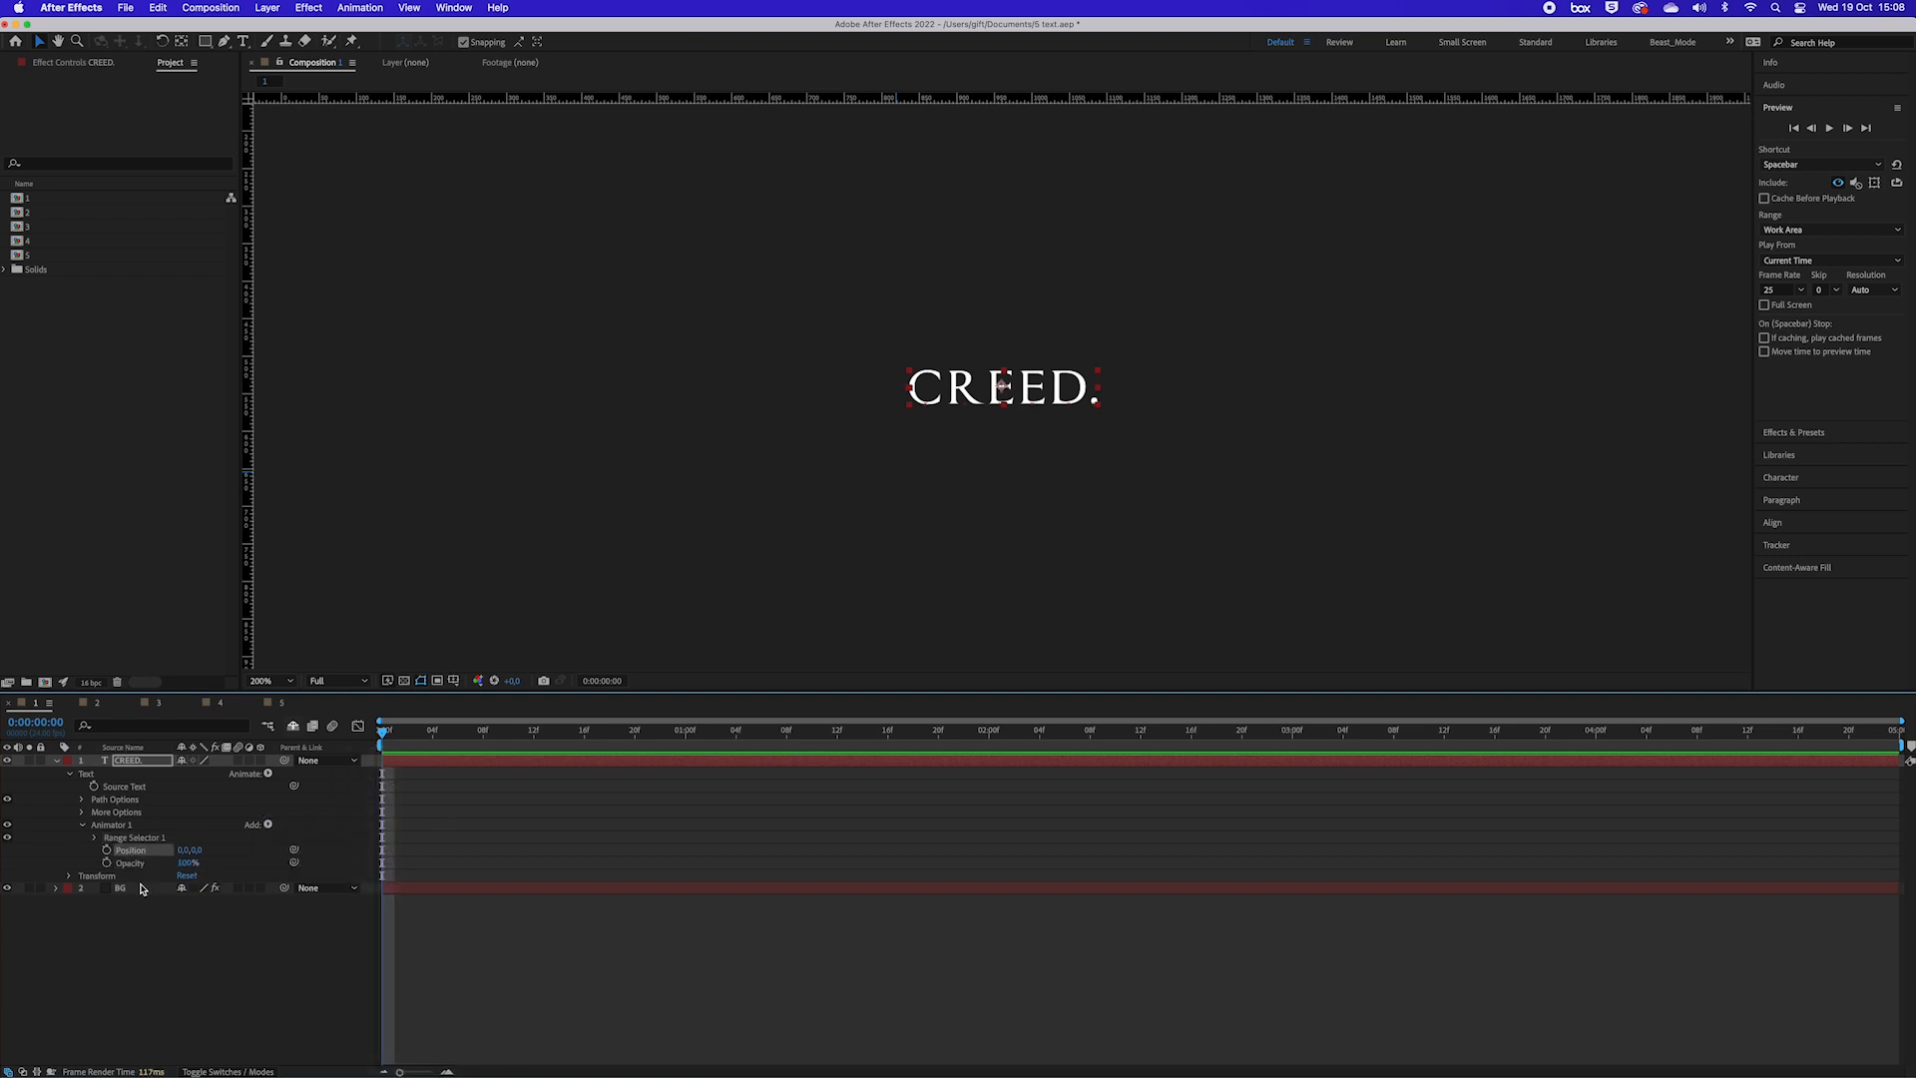
click(135, 865)
Step: Move the playhead to 0:00:00:20 and place a horizontal guide along the base of the CREED. text
drag(404, 741, 639, 765)
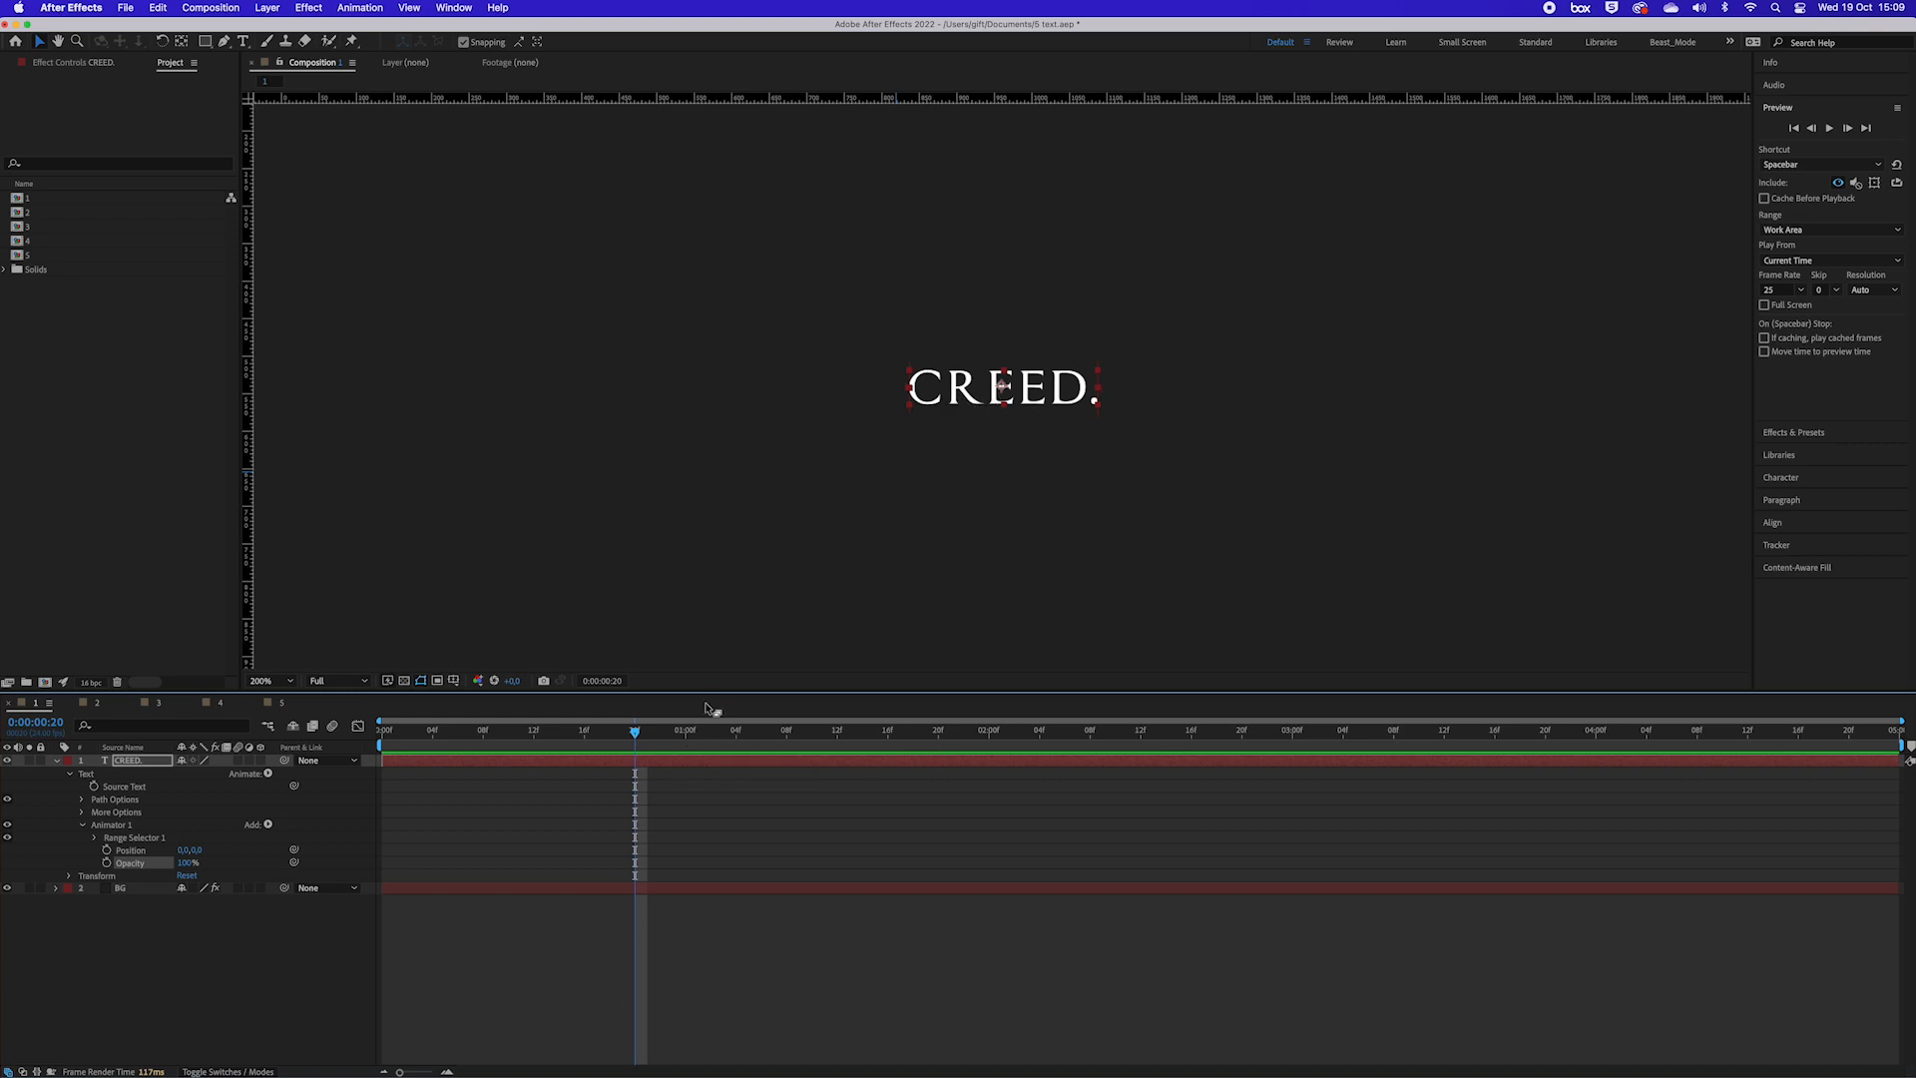
drag(634, 735, 630, 735)
drag(1028, 415, 1029, 407)
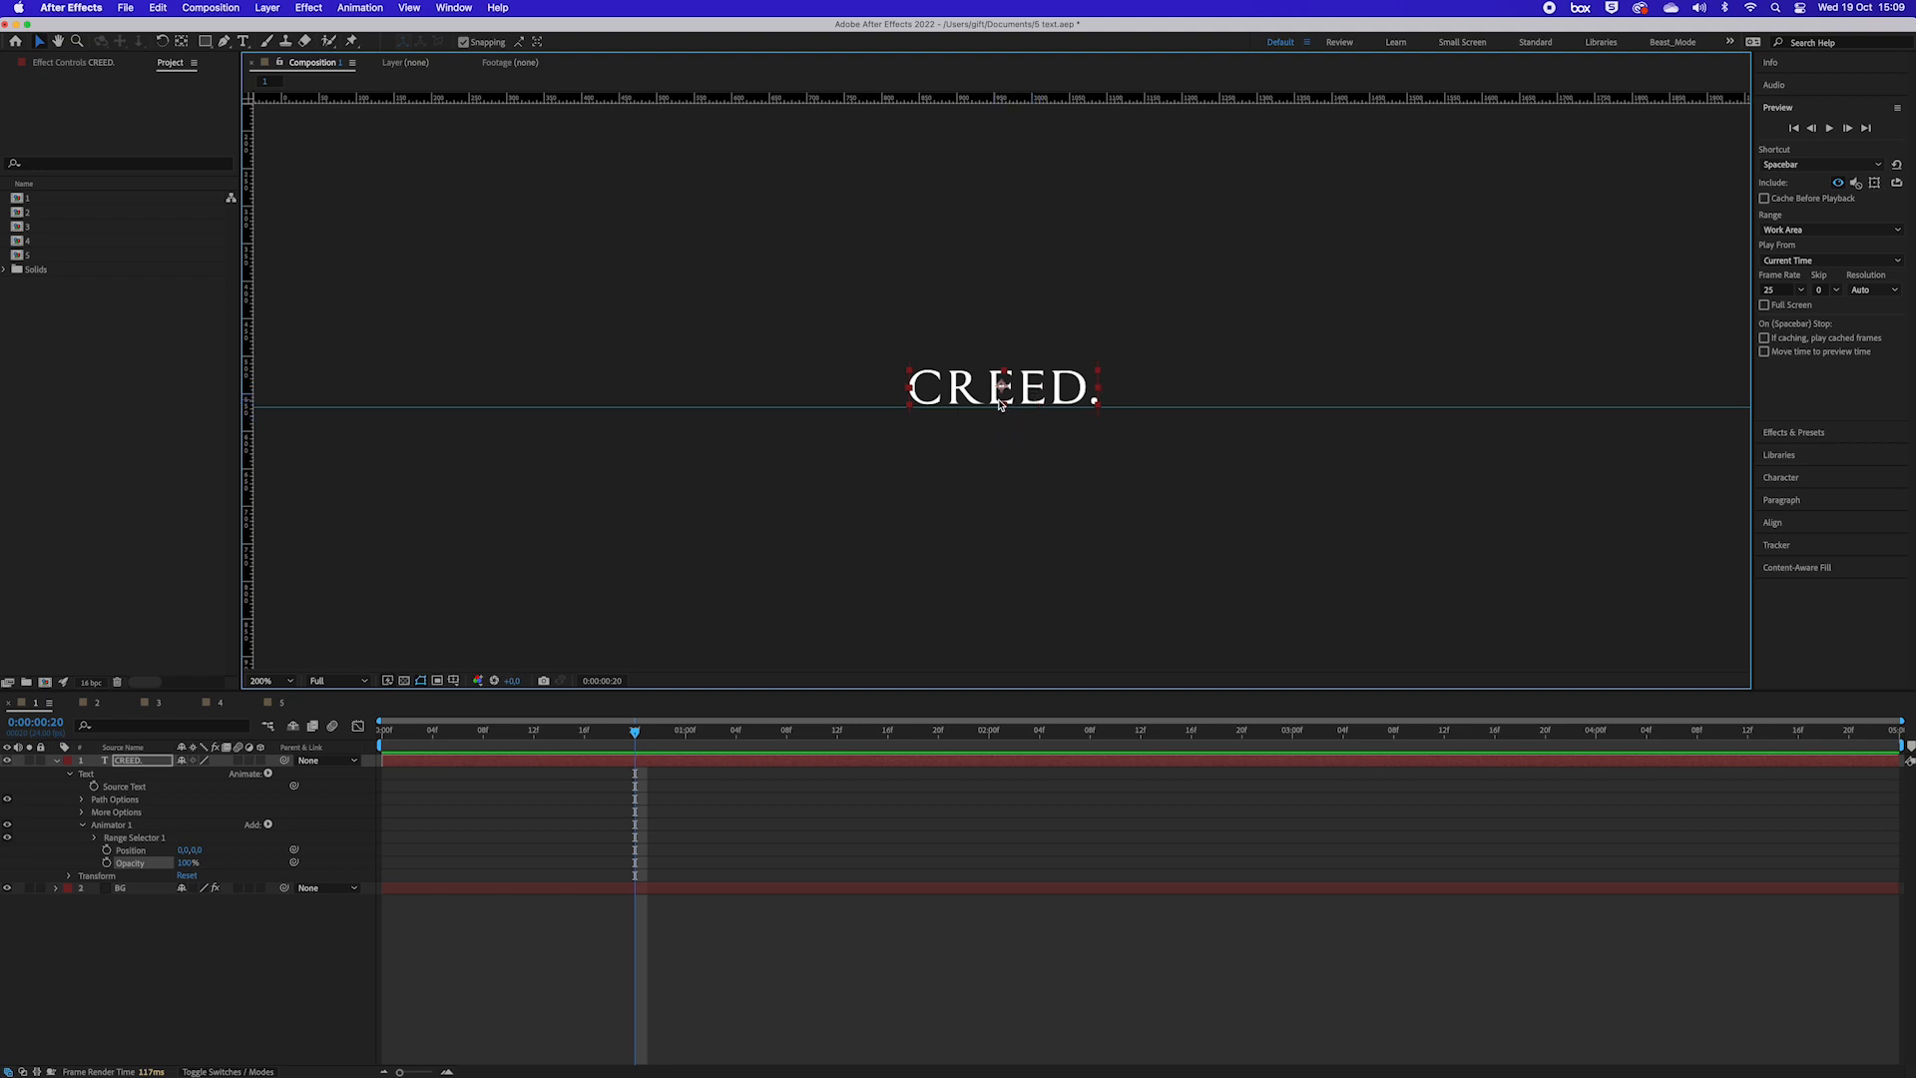
Step: Keyframe Animator 1's Position at 0,0 on frame 20 and at 0,59 on frame 4
drag(193, 850, 253, 844)
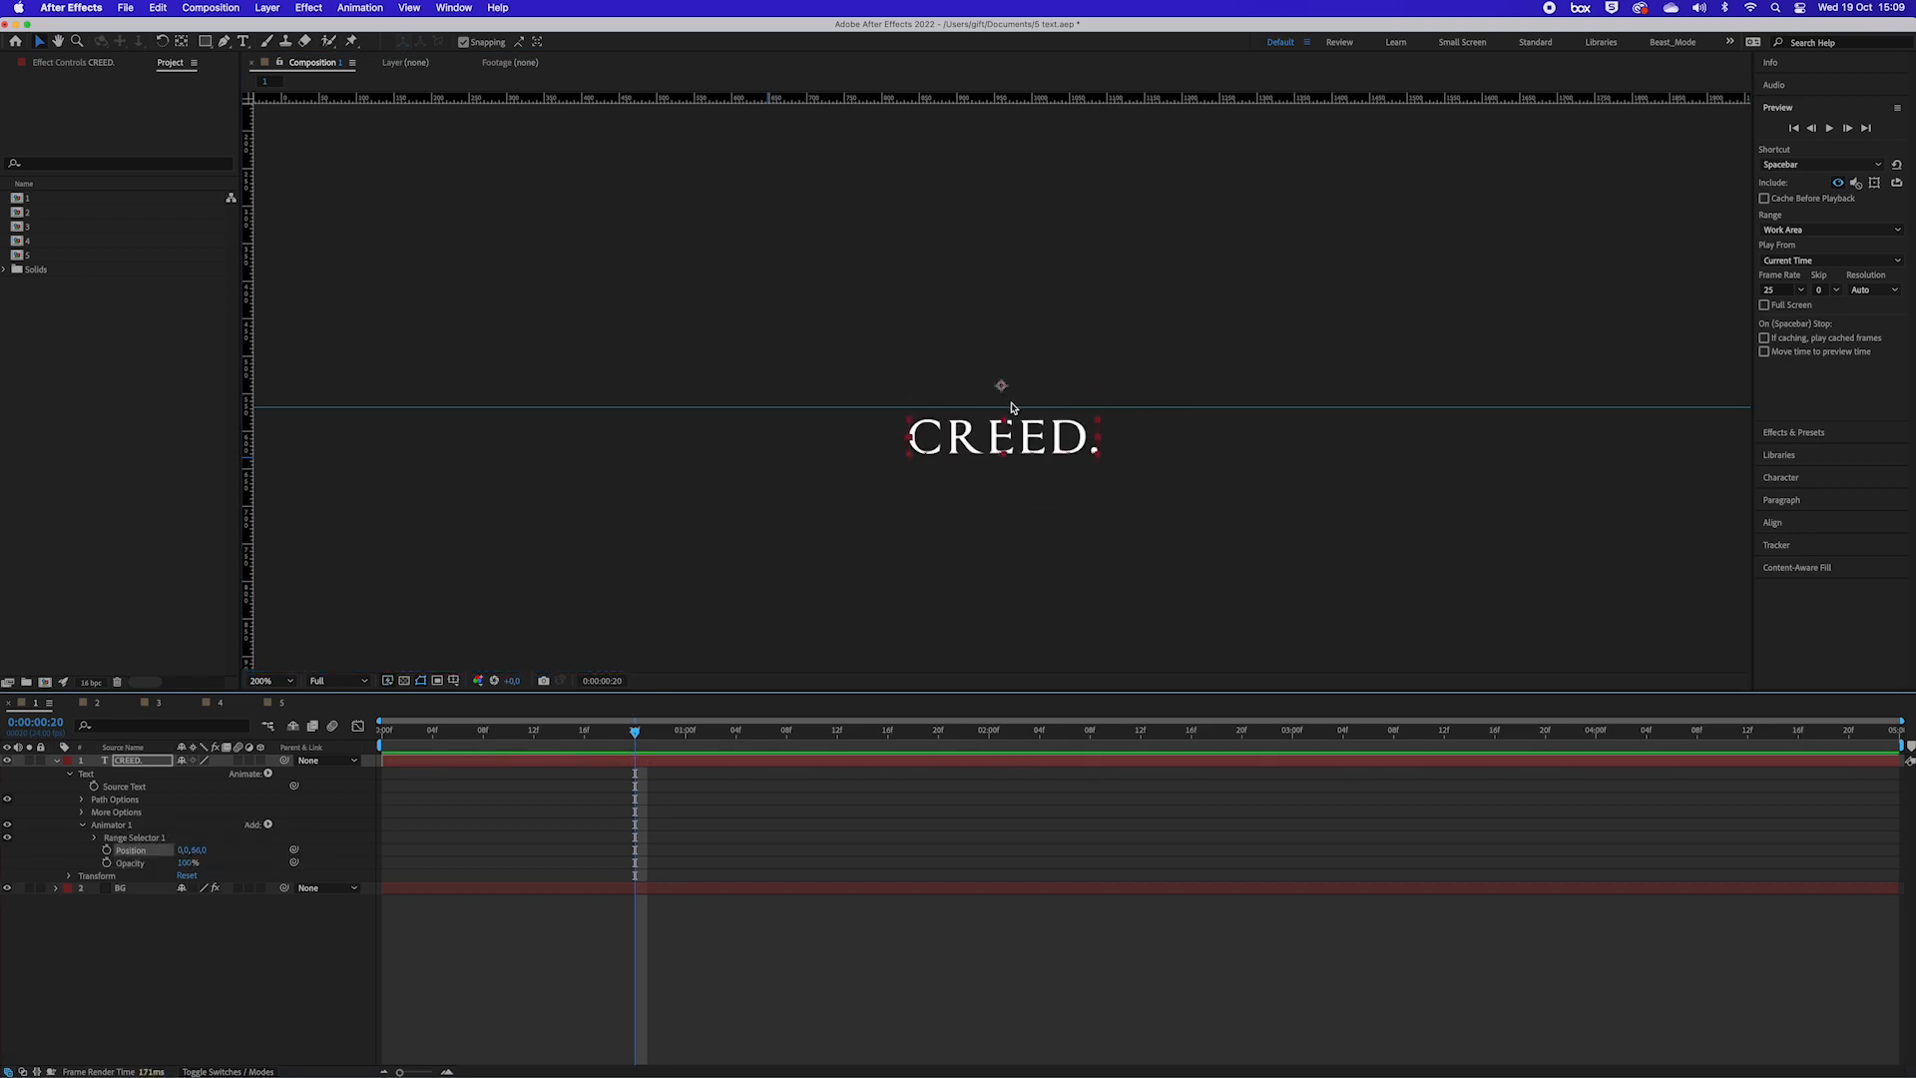
key(super+z)
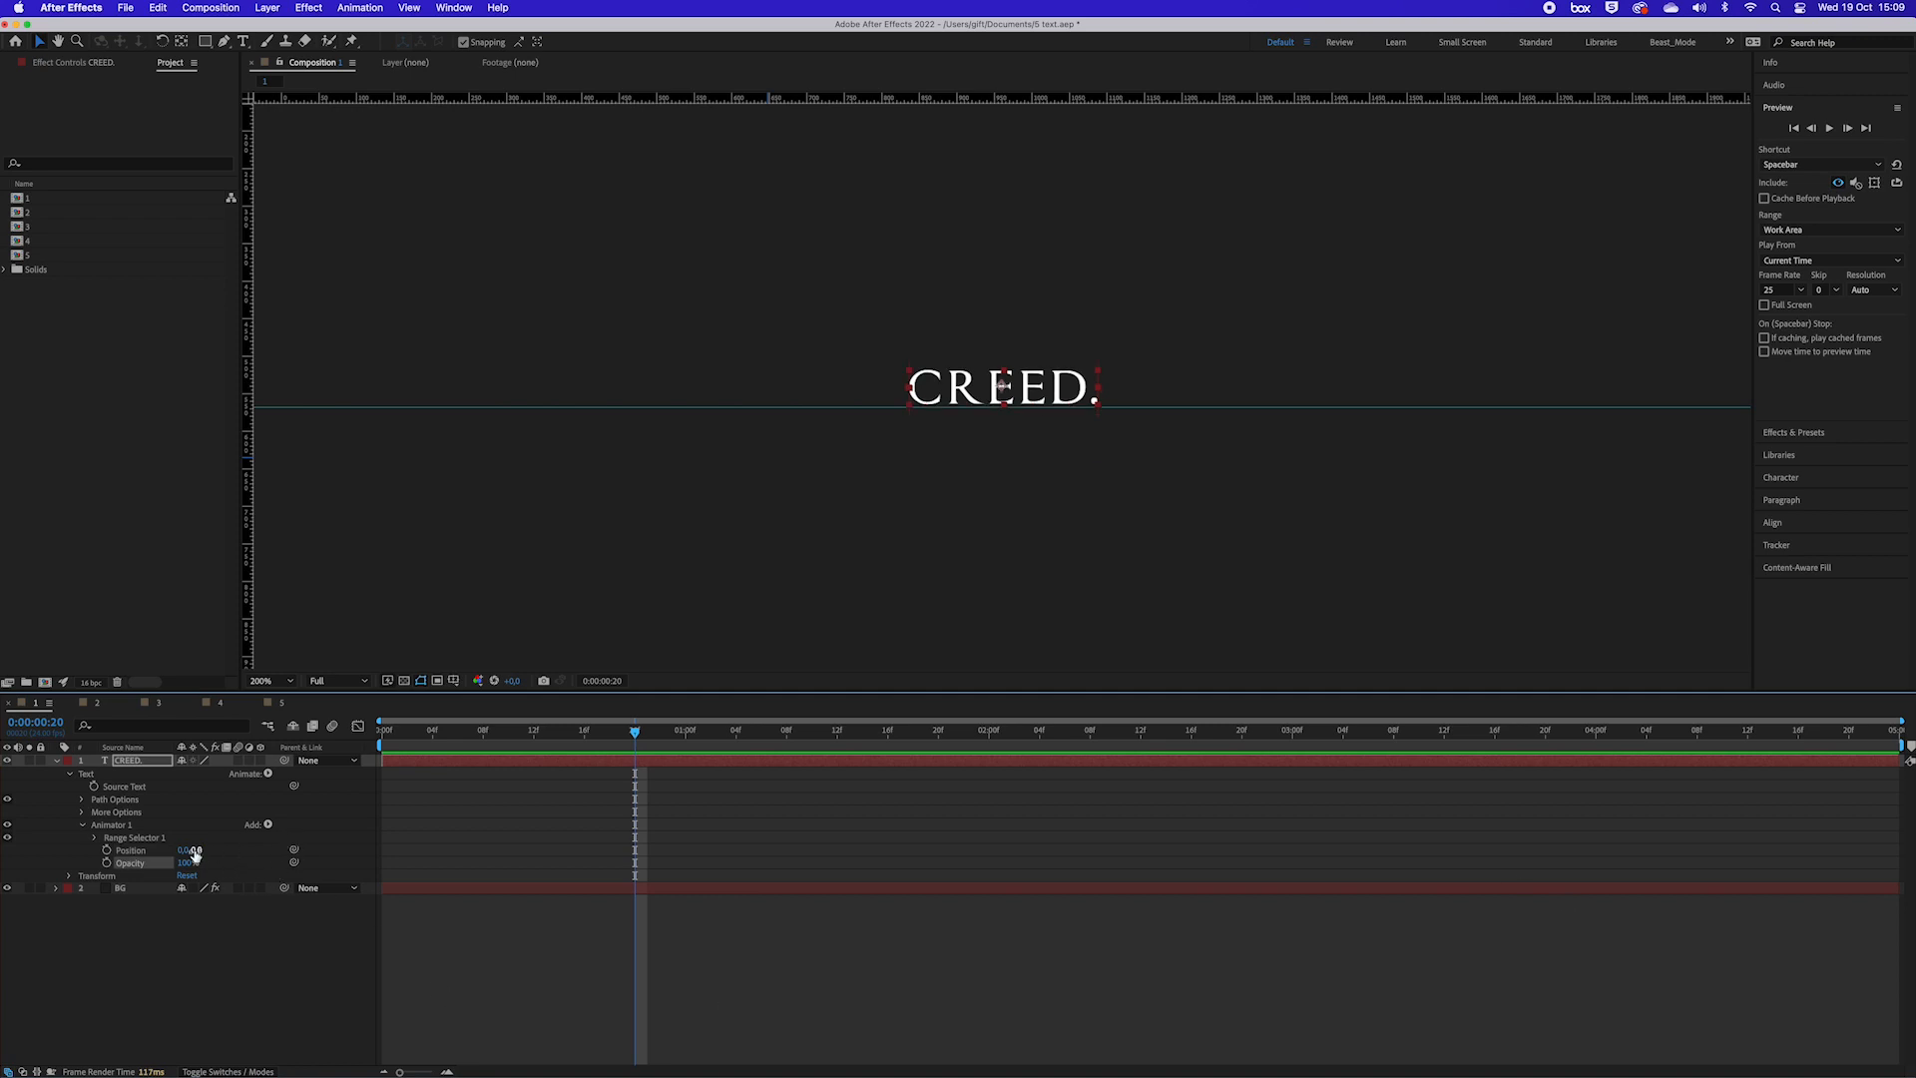
click(107, 850)
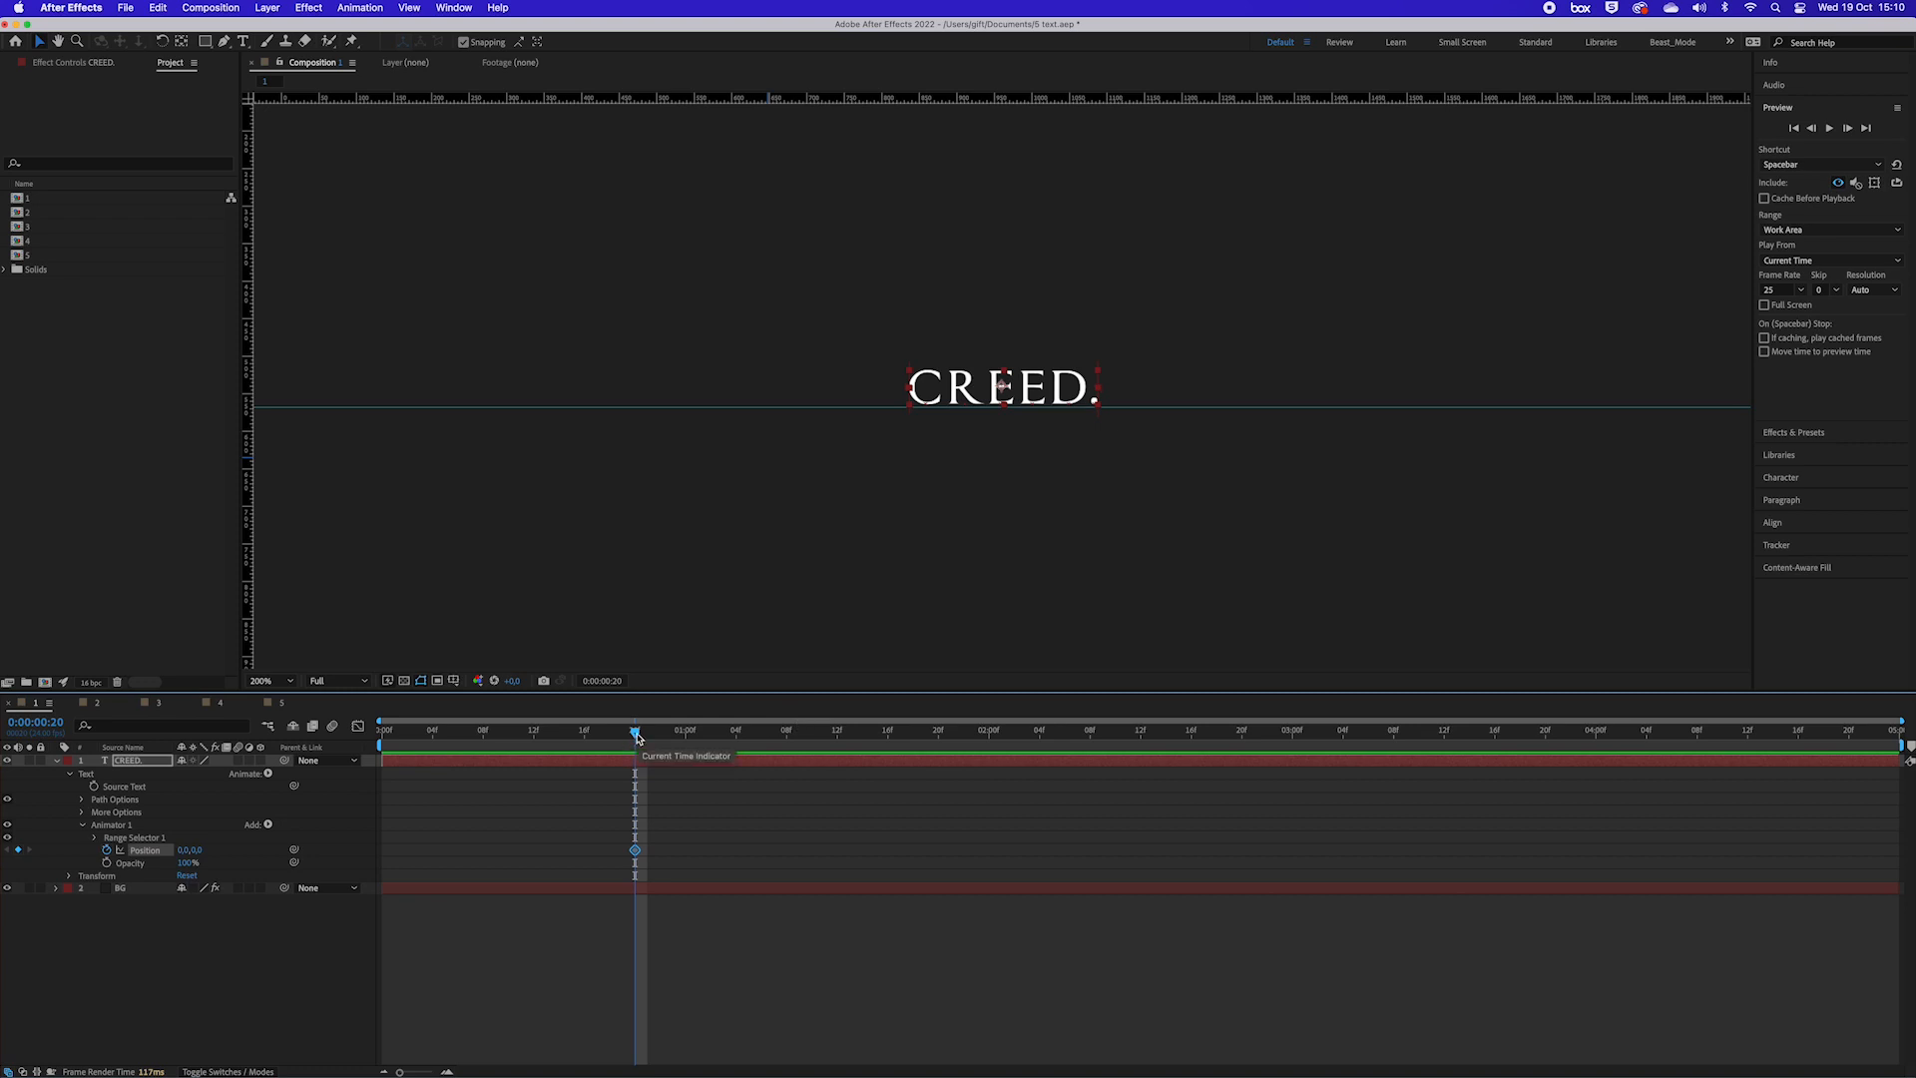
drag(637, 740, 435, 771)
click(198, 850)
drag(199, 850, 243, 844)
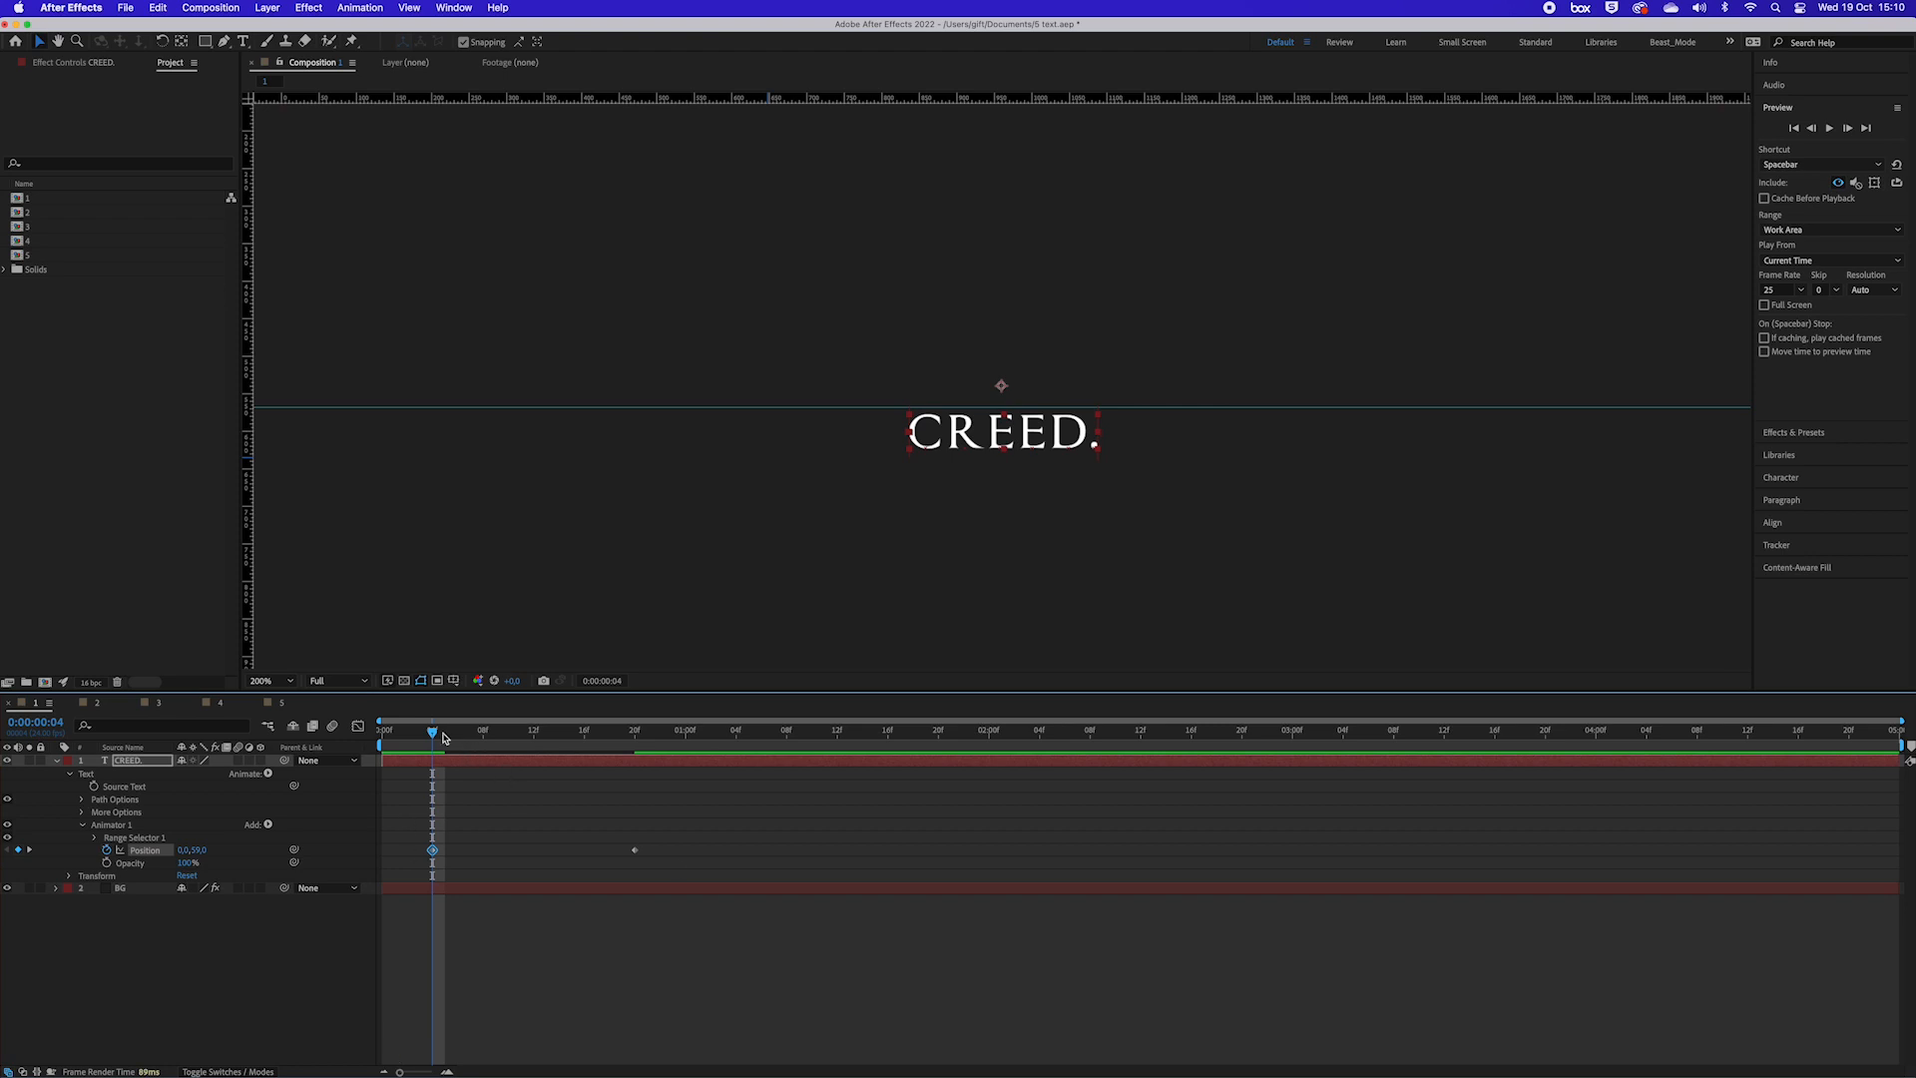
Step: End the work area at about 0:00:01:08 and preview the position animation
drag(432, 735, 650, 761)
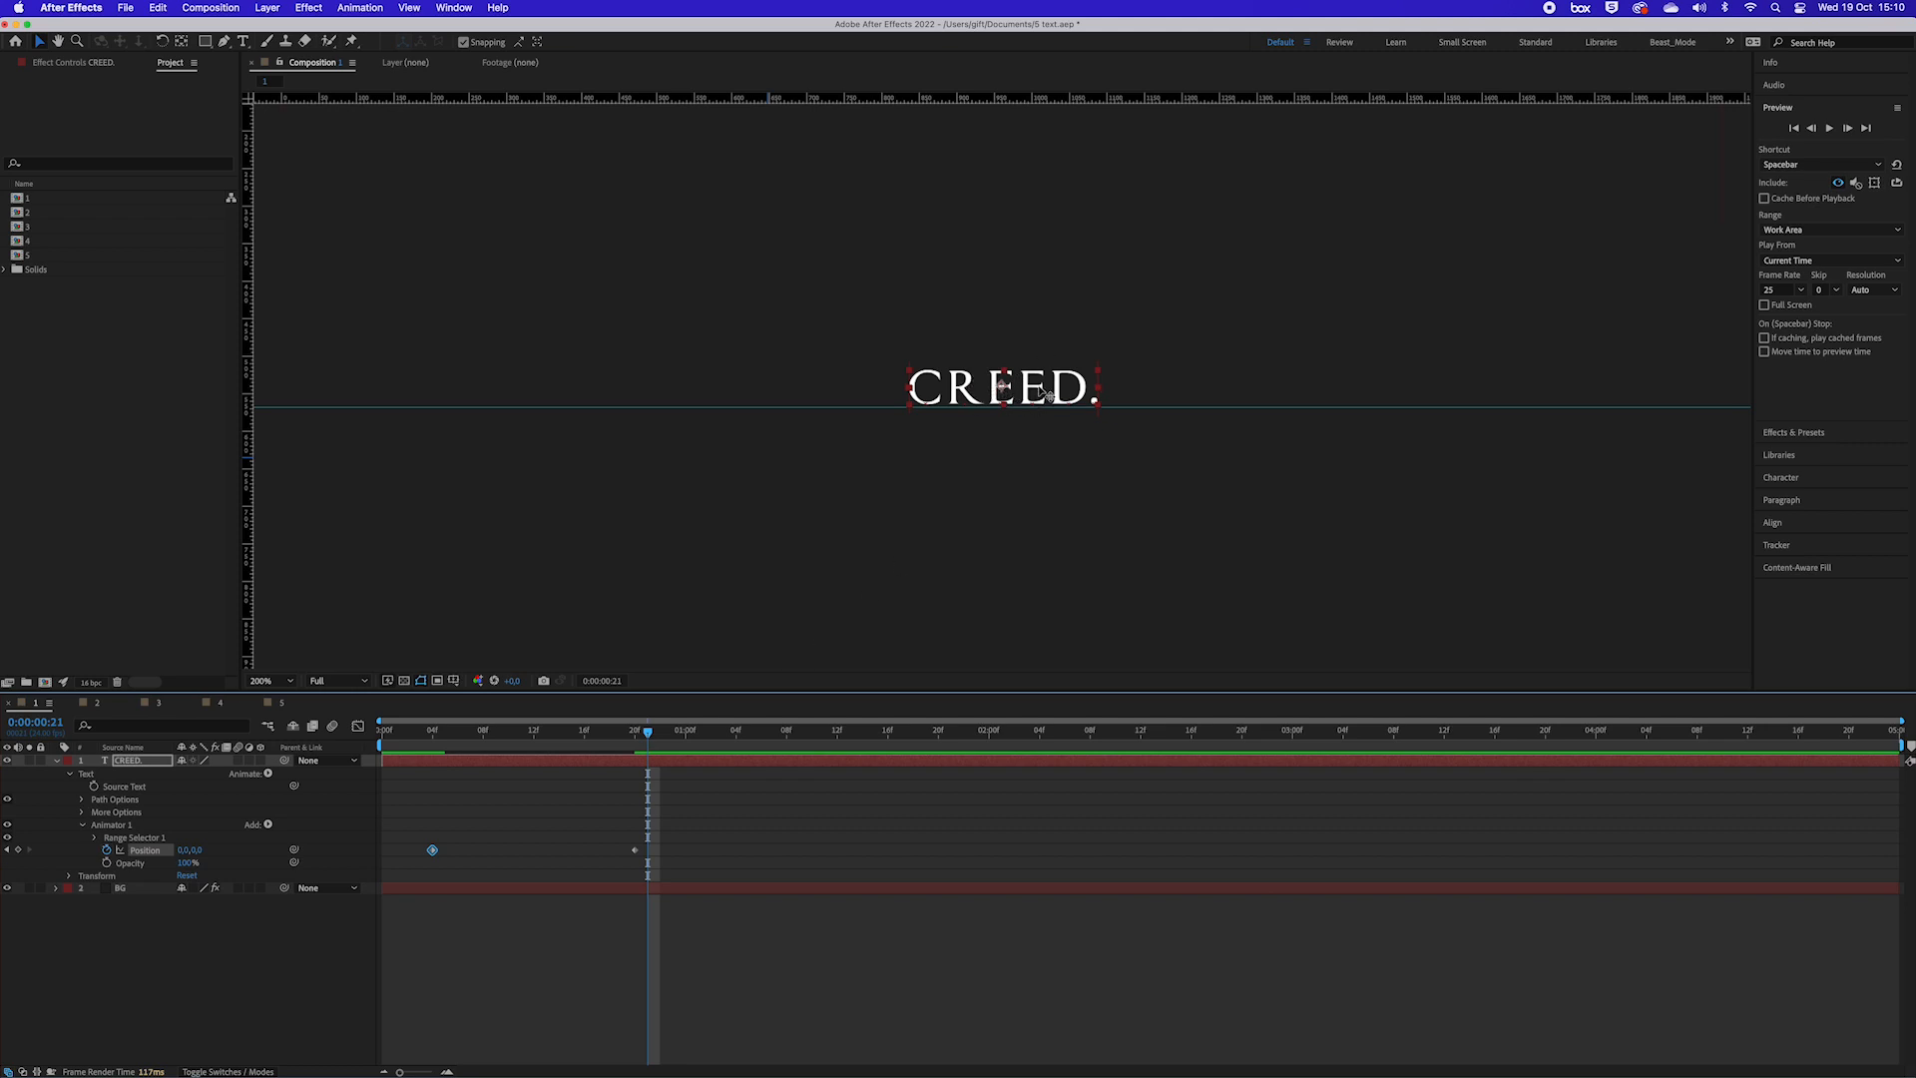
drag(647, 736, 409, 749)
key(space)
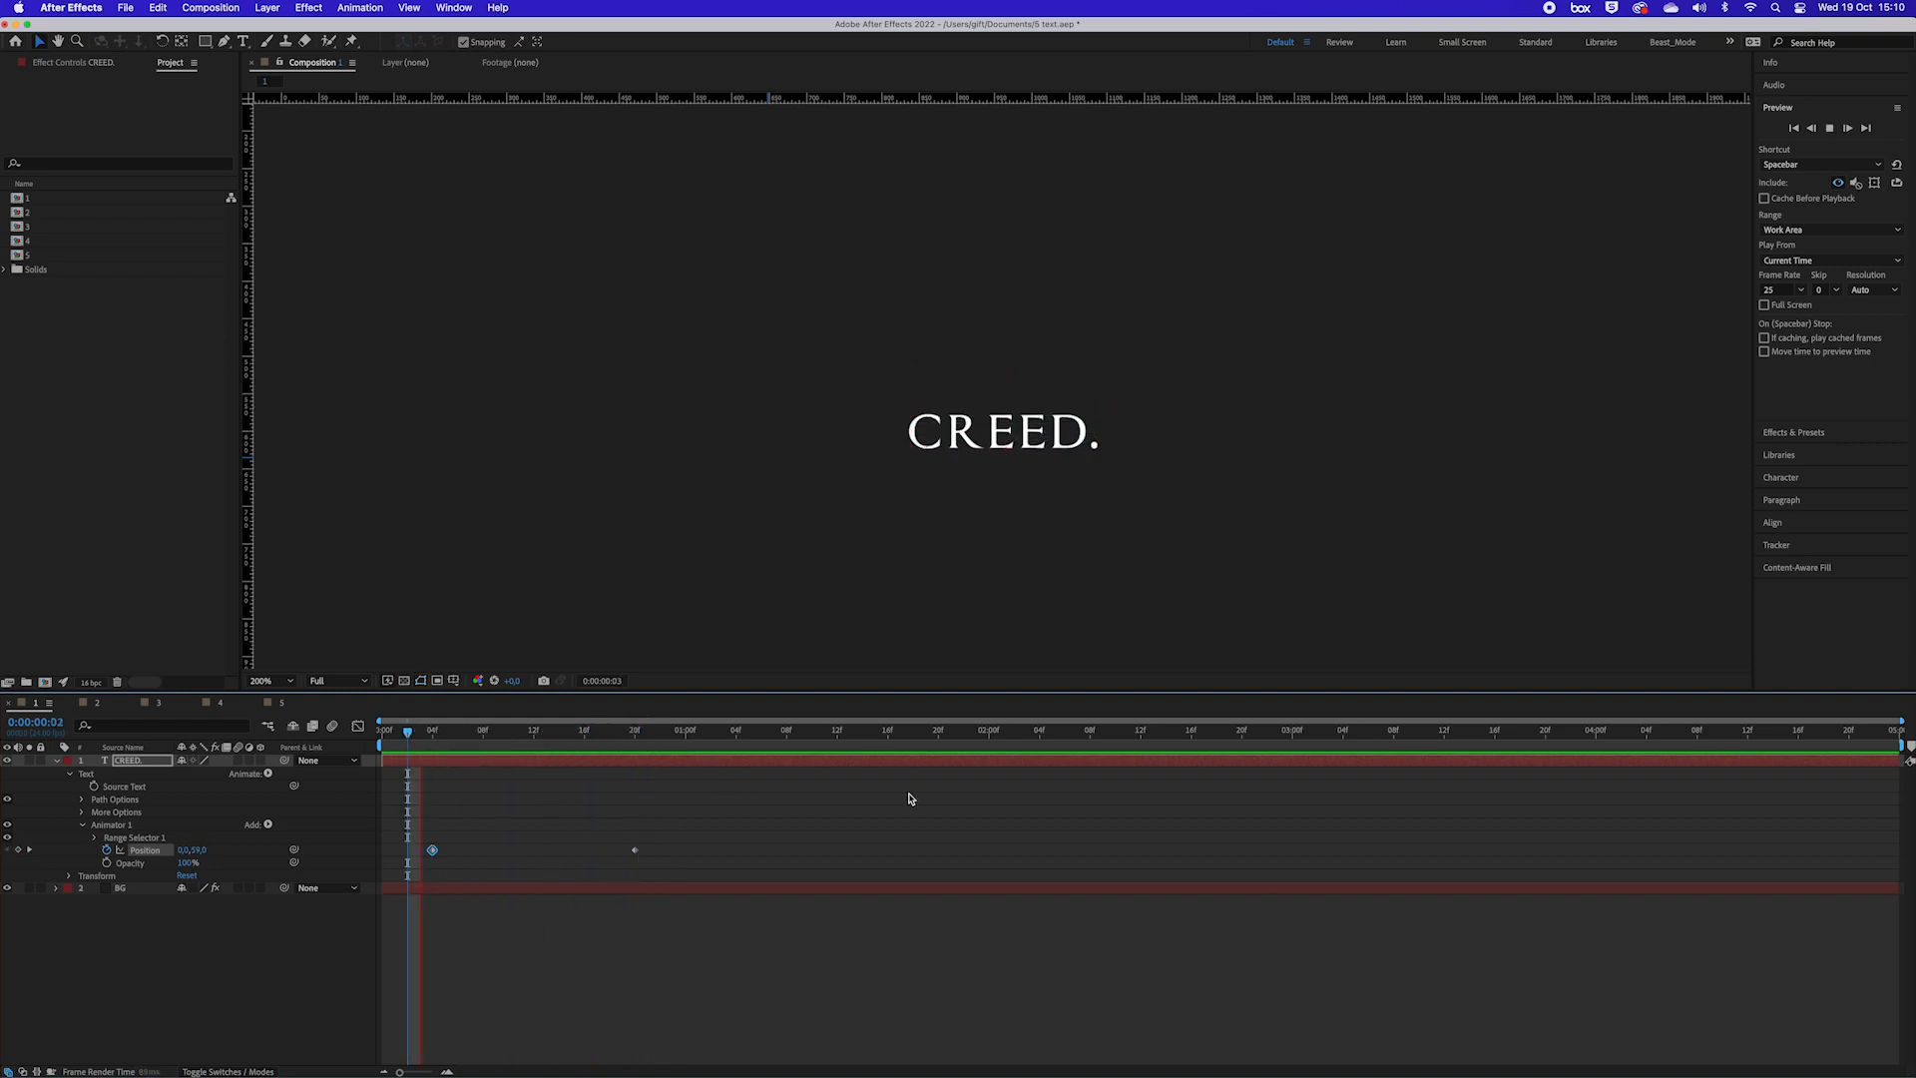
drag(701, 734, 791, 742)
key(n)
key(space)
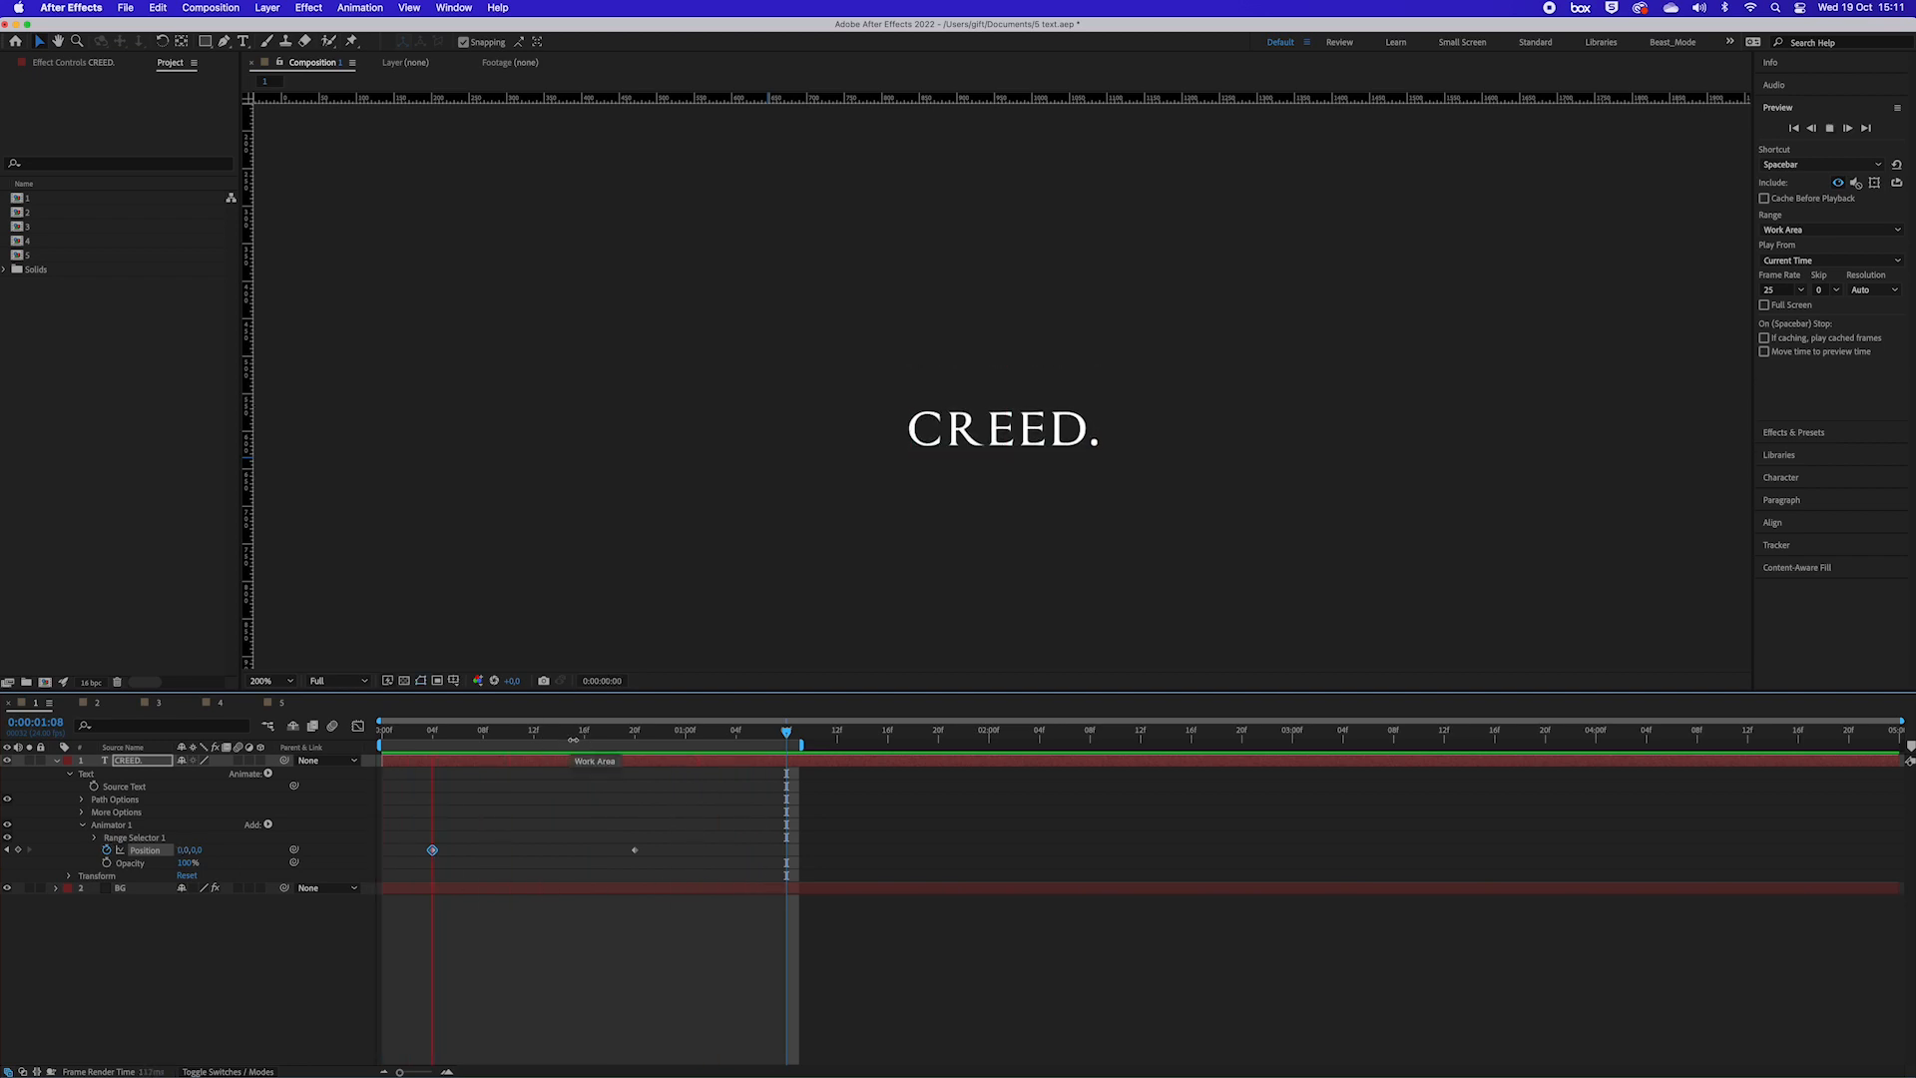
key(space)
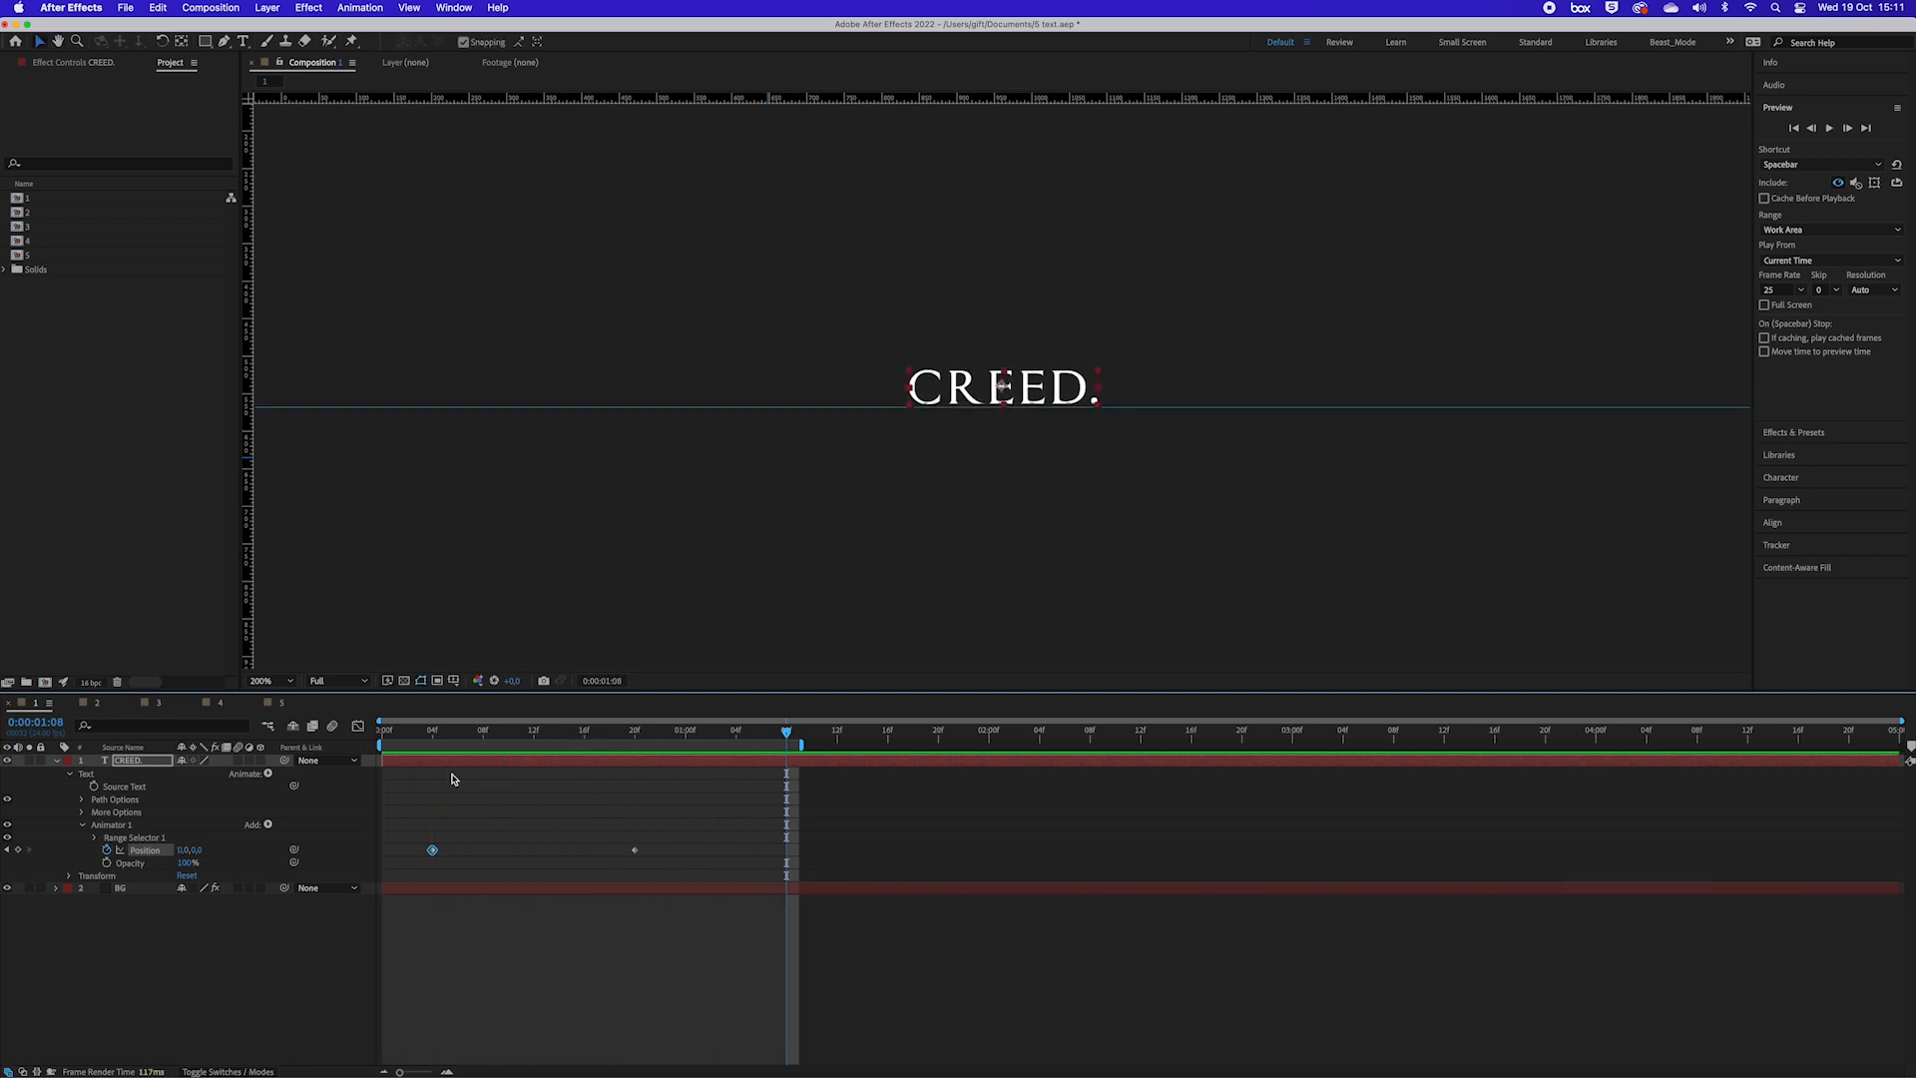
Step: Keyframe Range Selector 1's Offset at 100% on frame 20
click(95, 838)
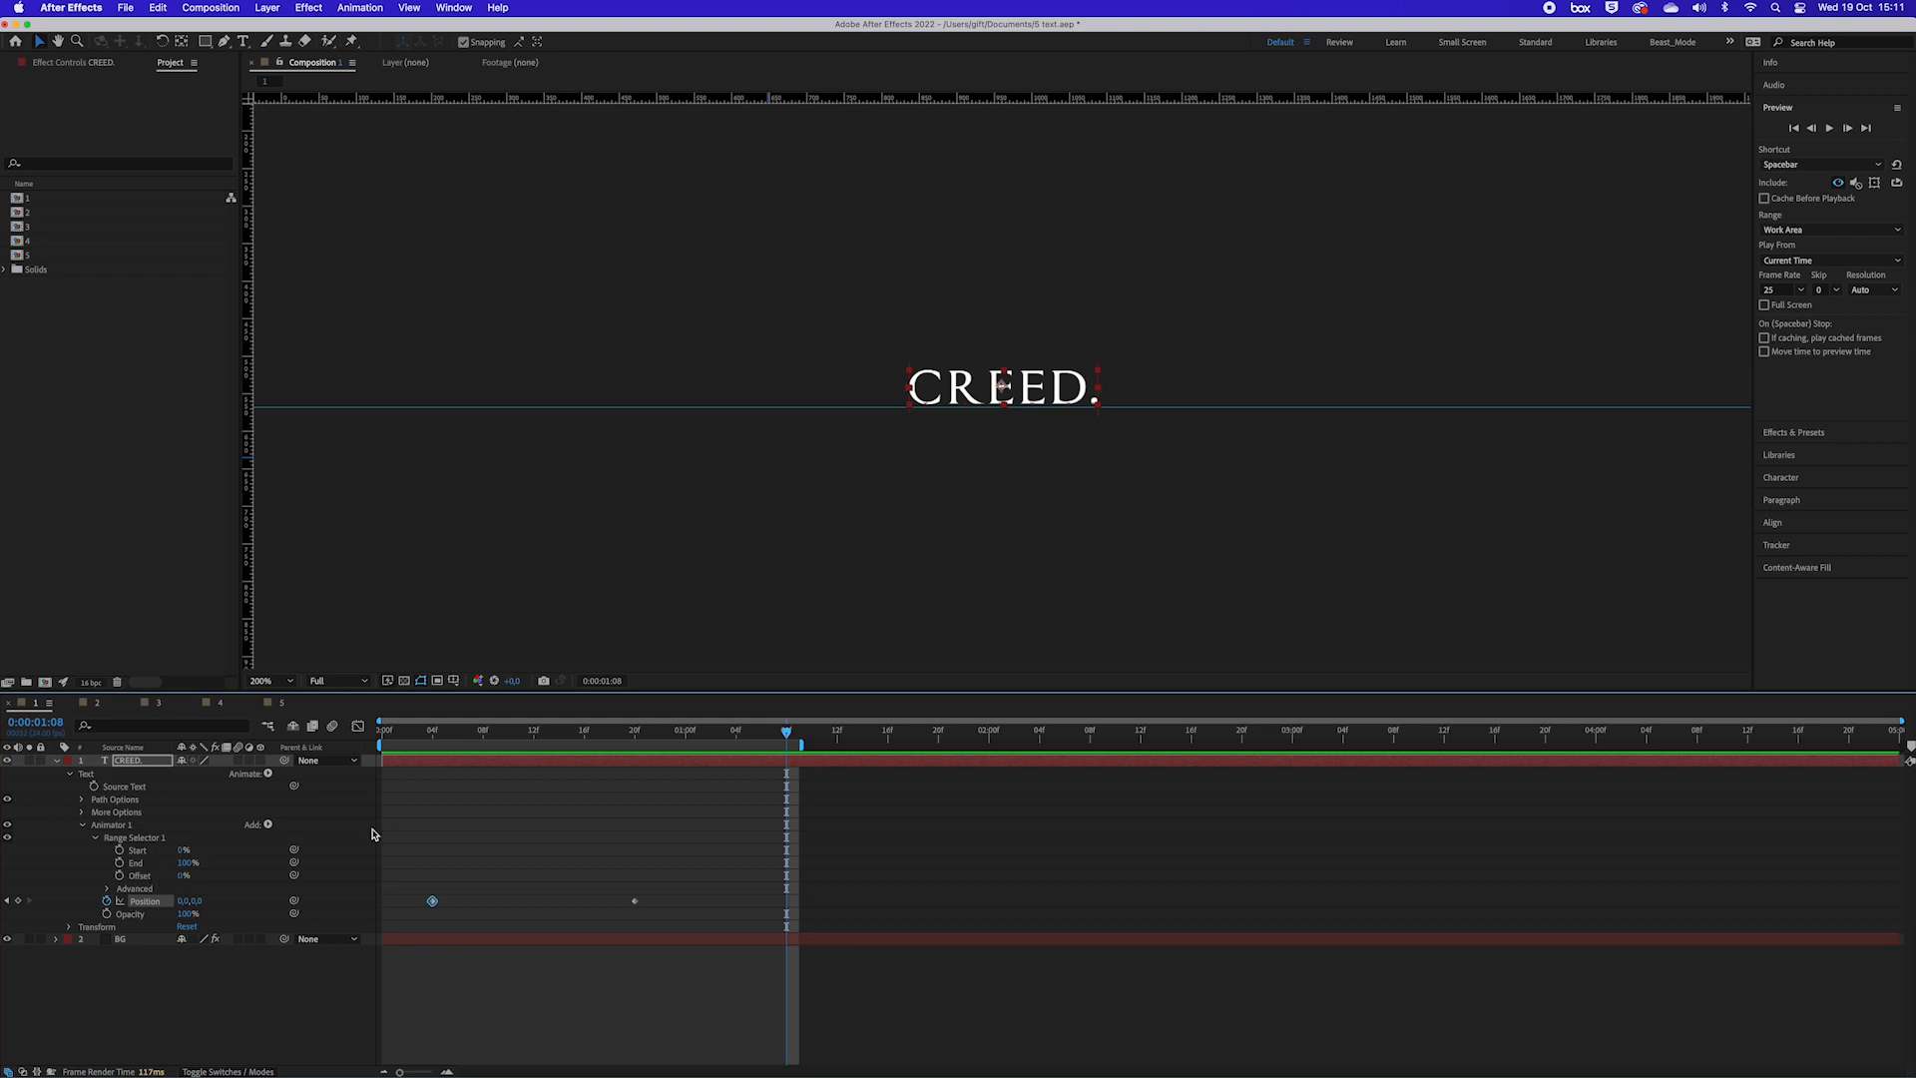
click(634, 732)
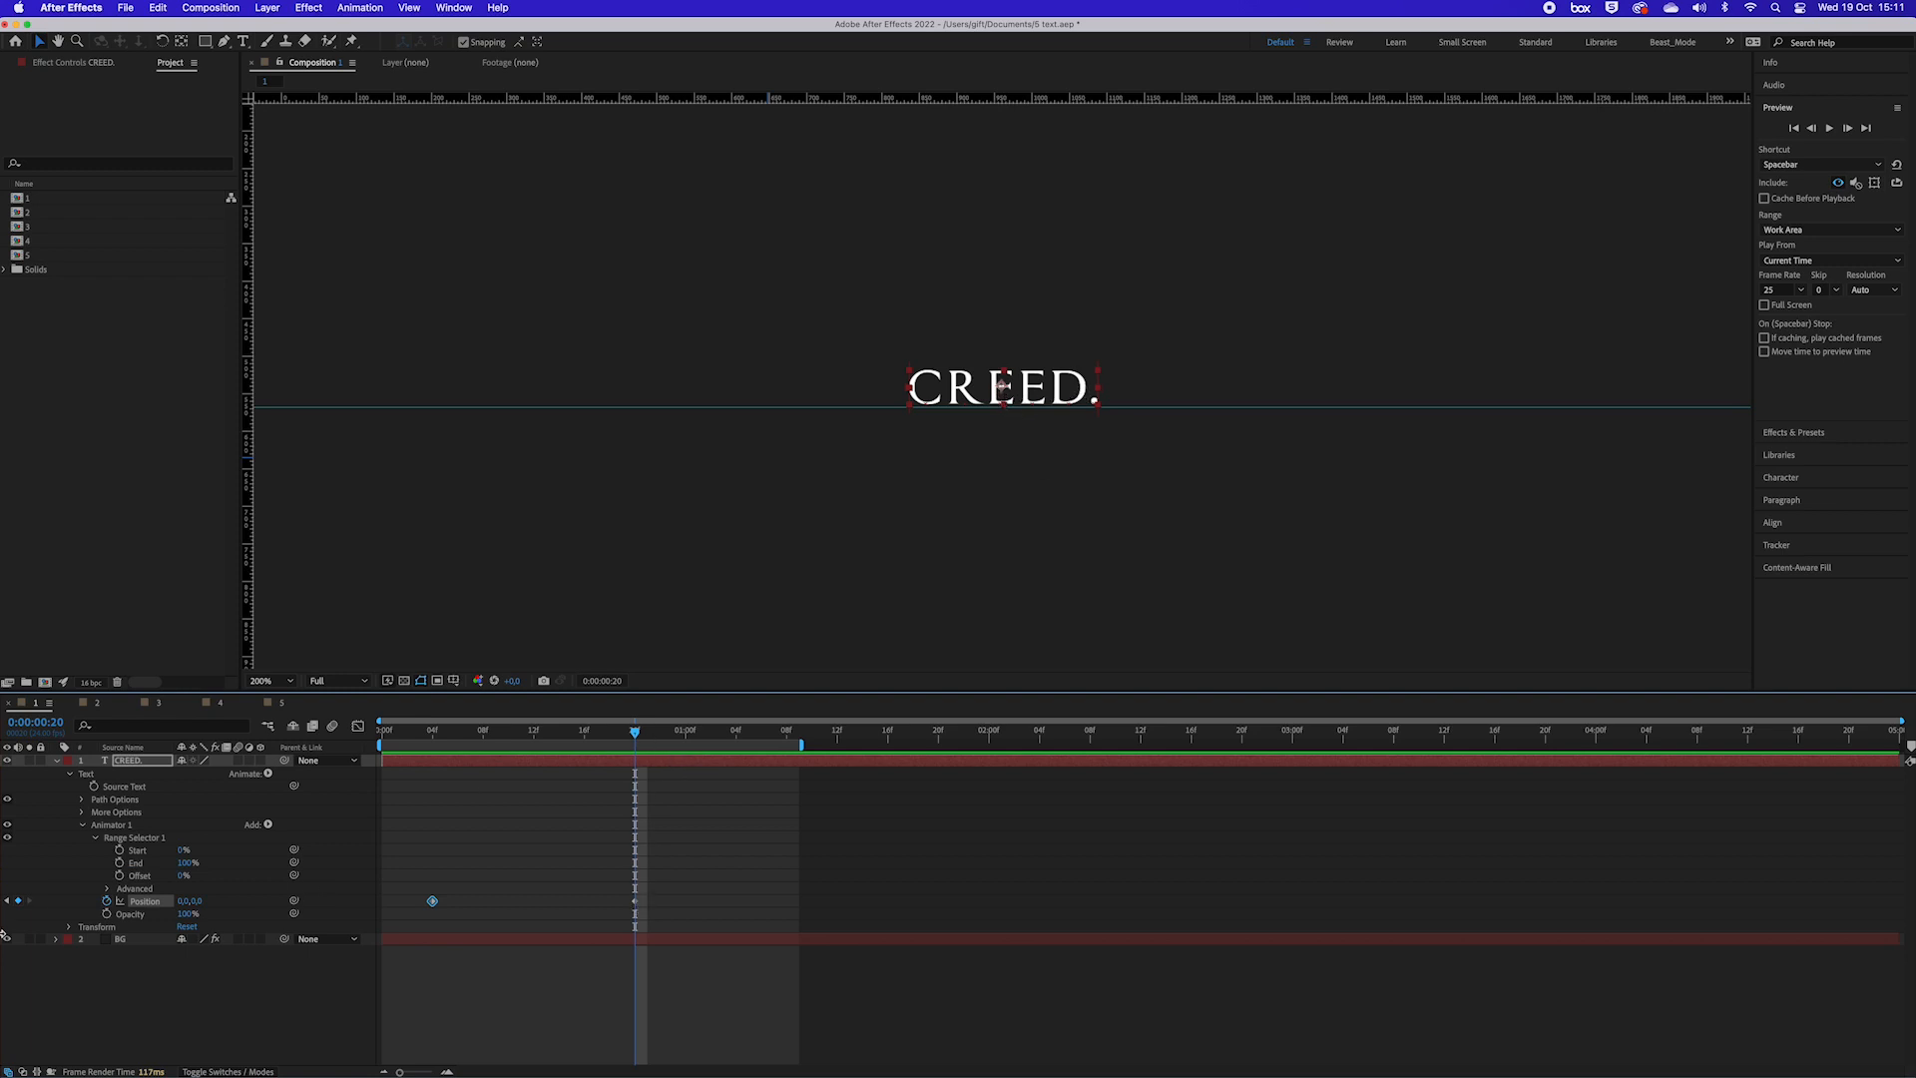
click(119, 875)
drag(184, 875, 350, 879)
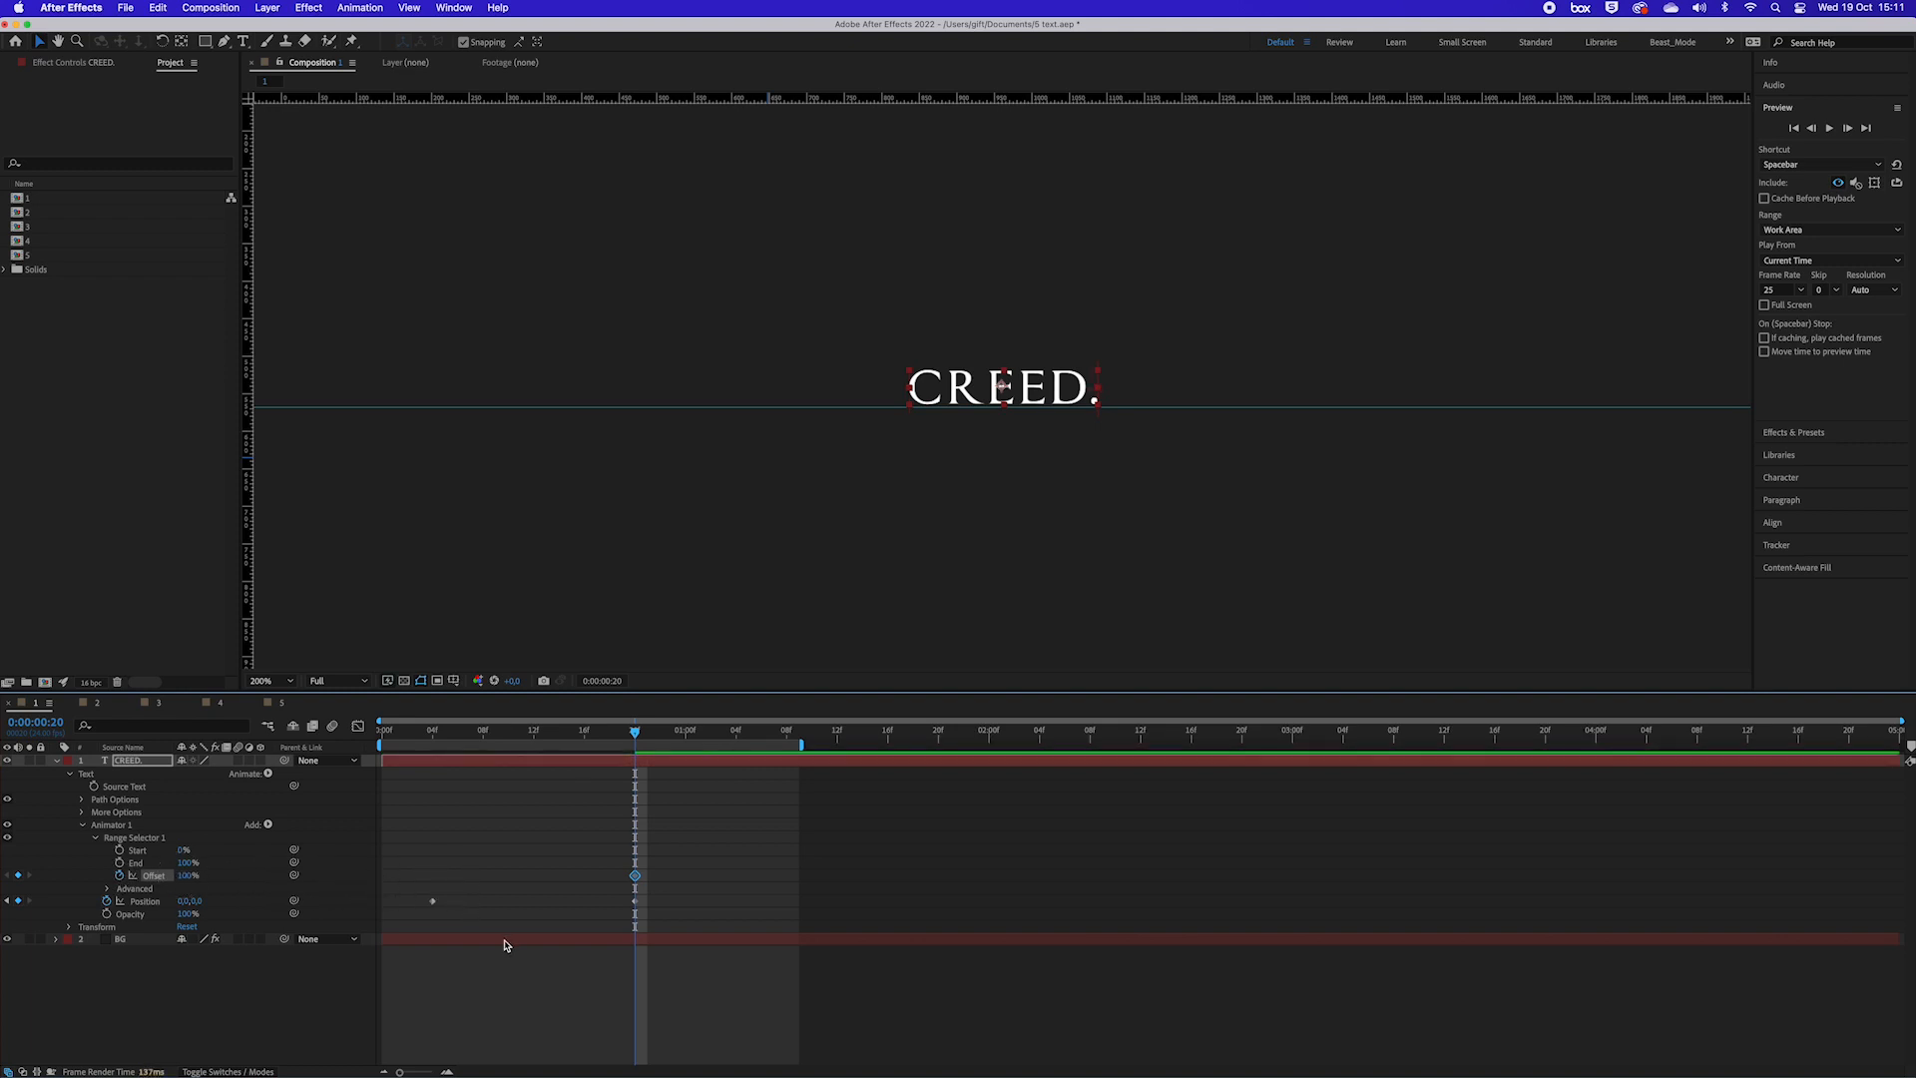
Step: Add an Offset keyframe of -100% for Range Selector 1 on frame 4
drag(640, 737, 432, 756)
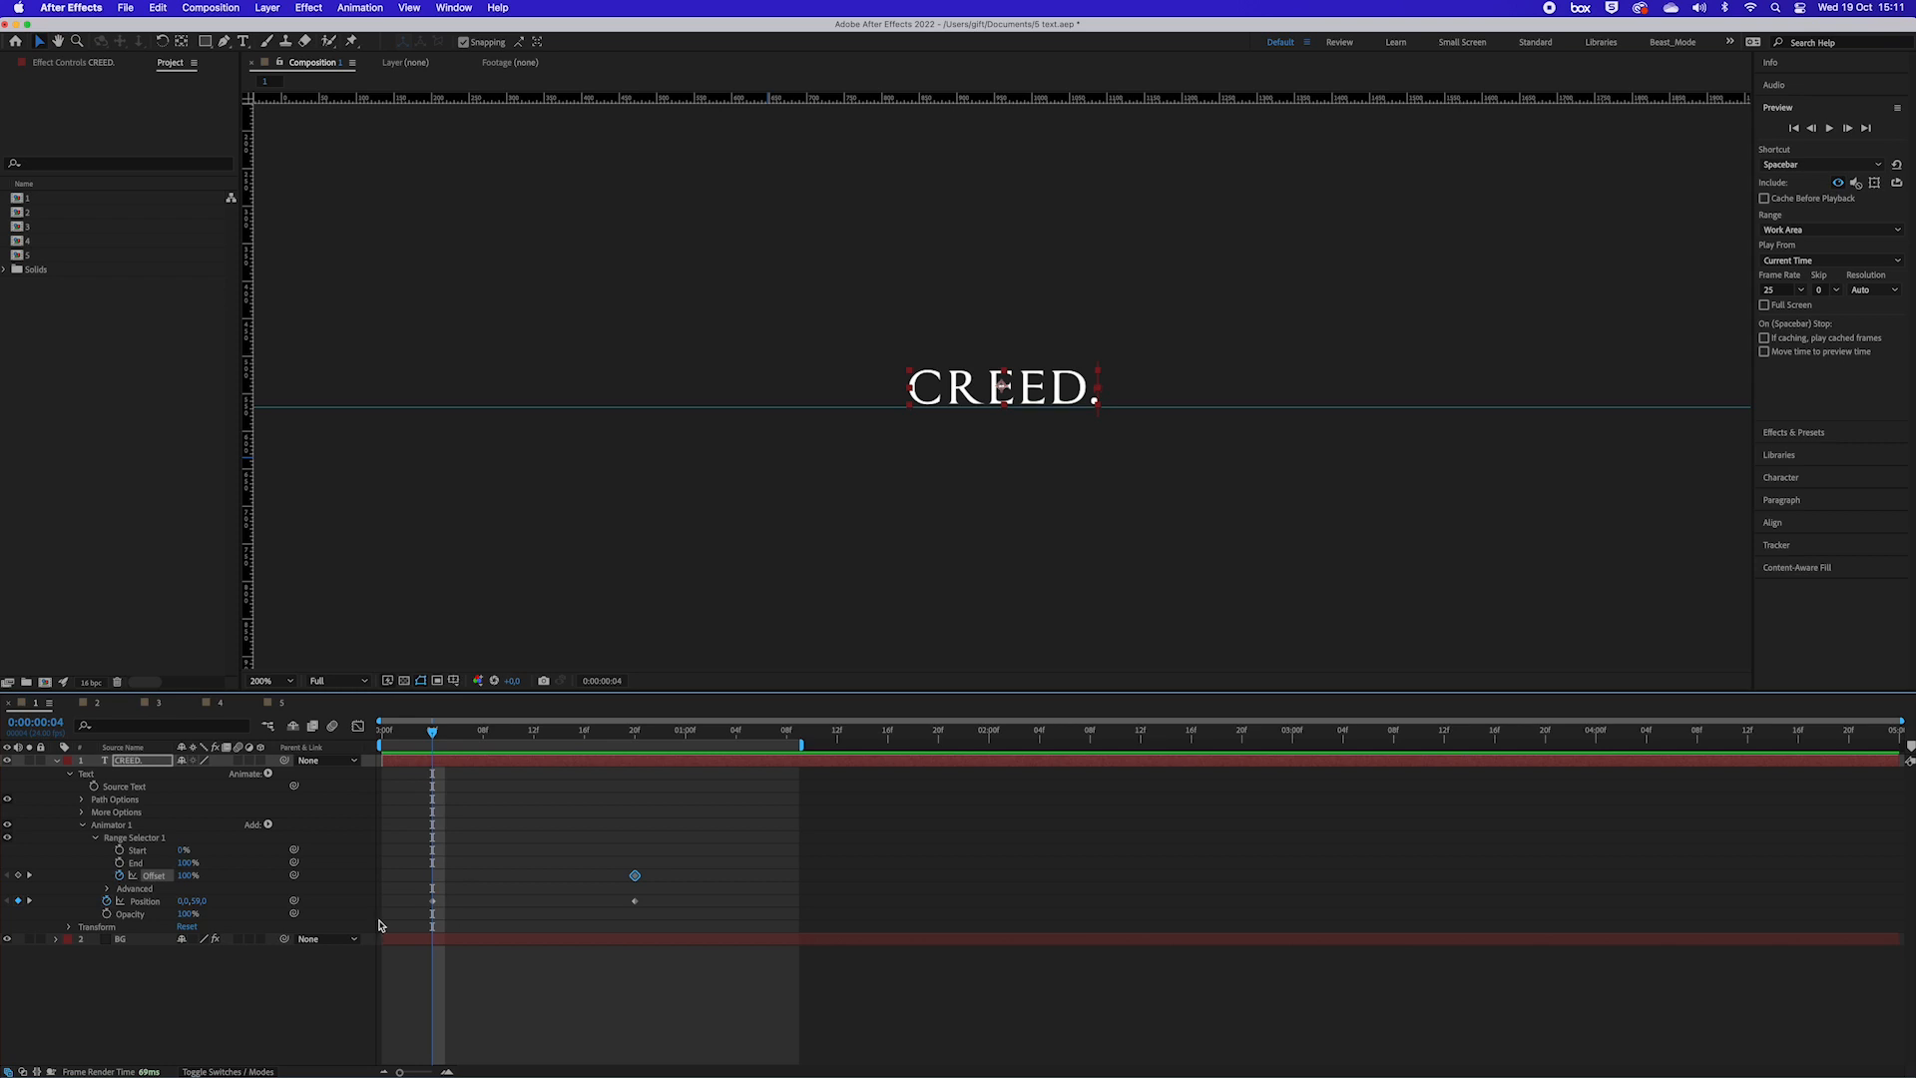
click(183, 876)
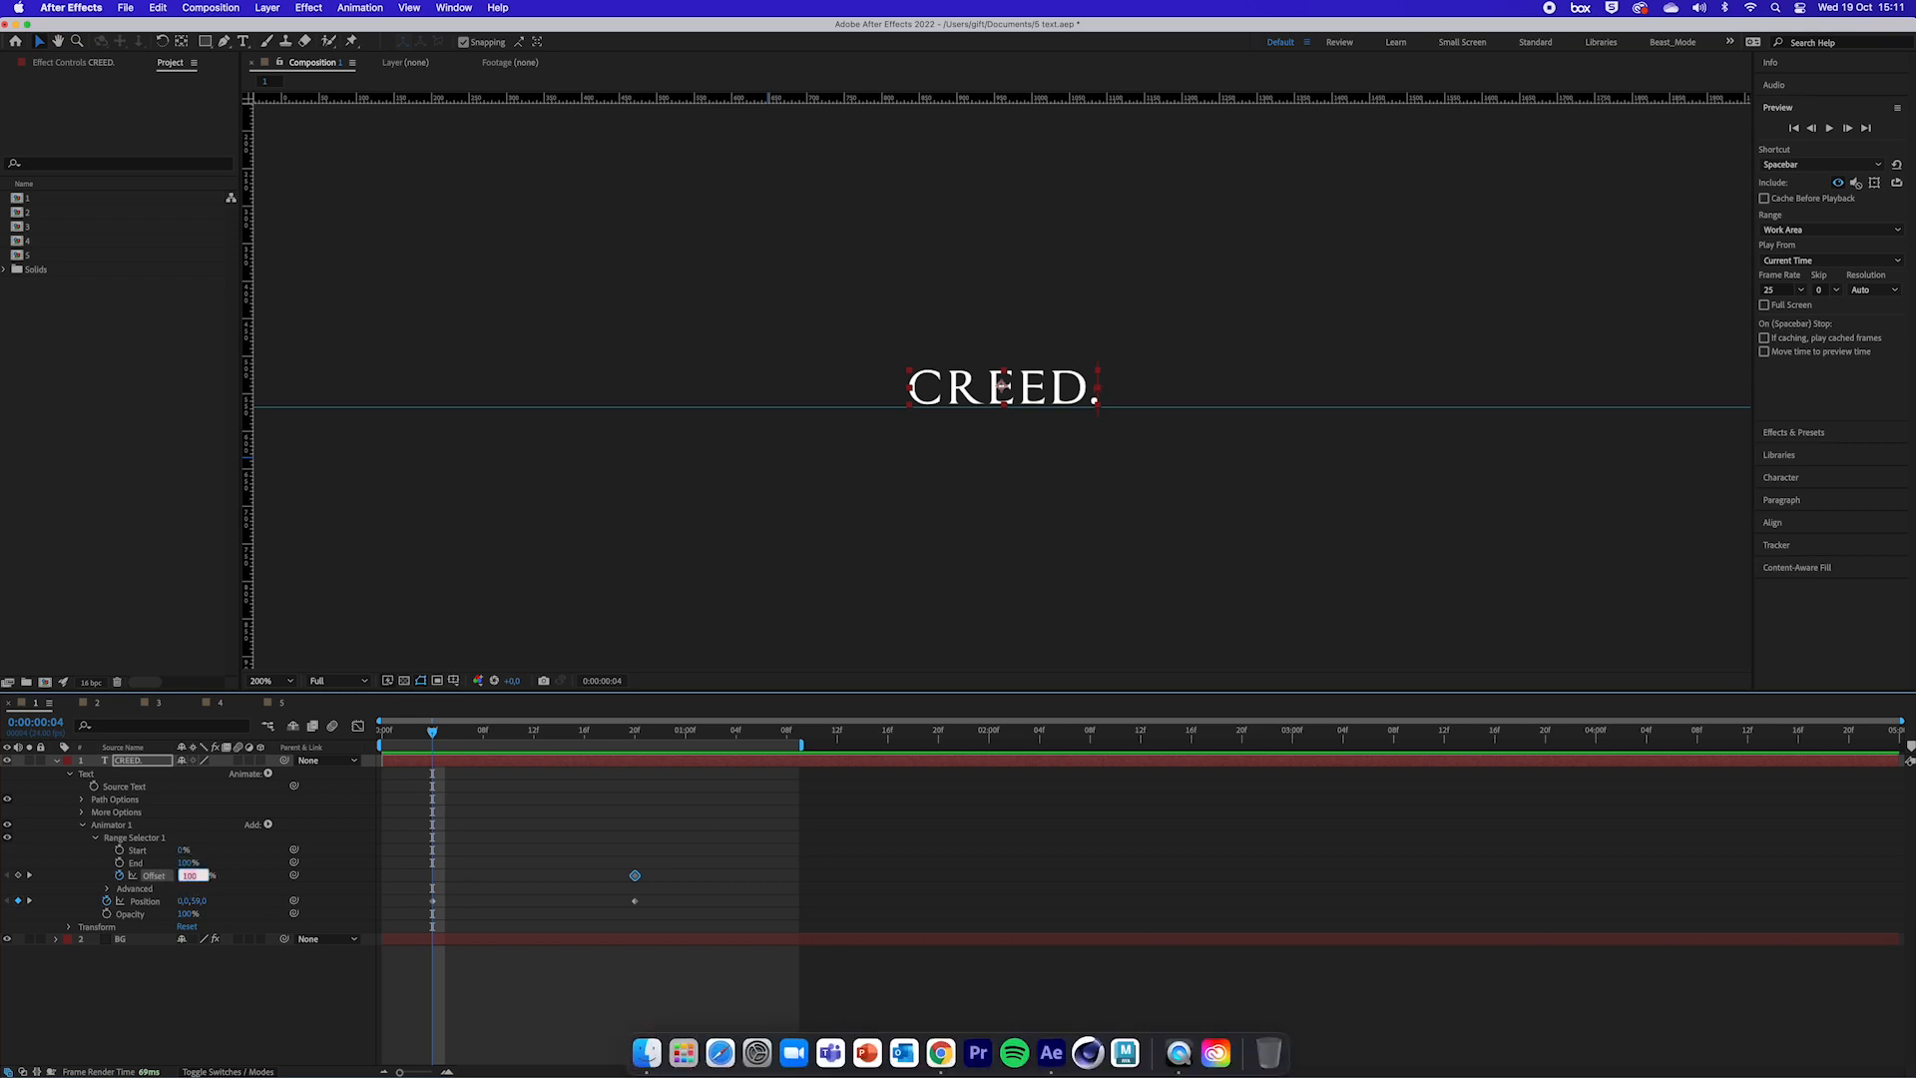
text(-100)
key(Return)
click(559, 1027)
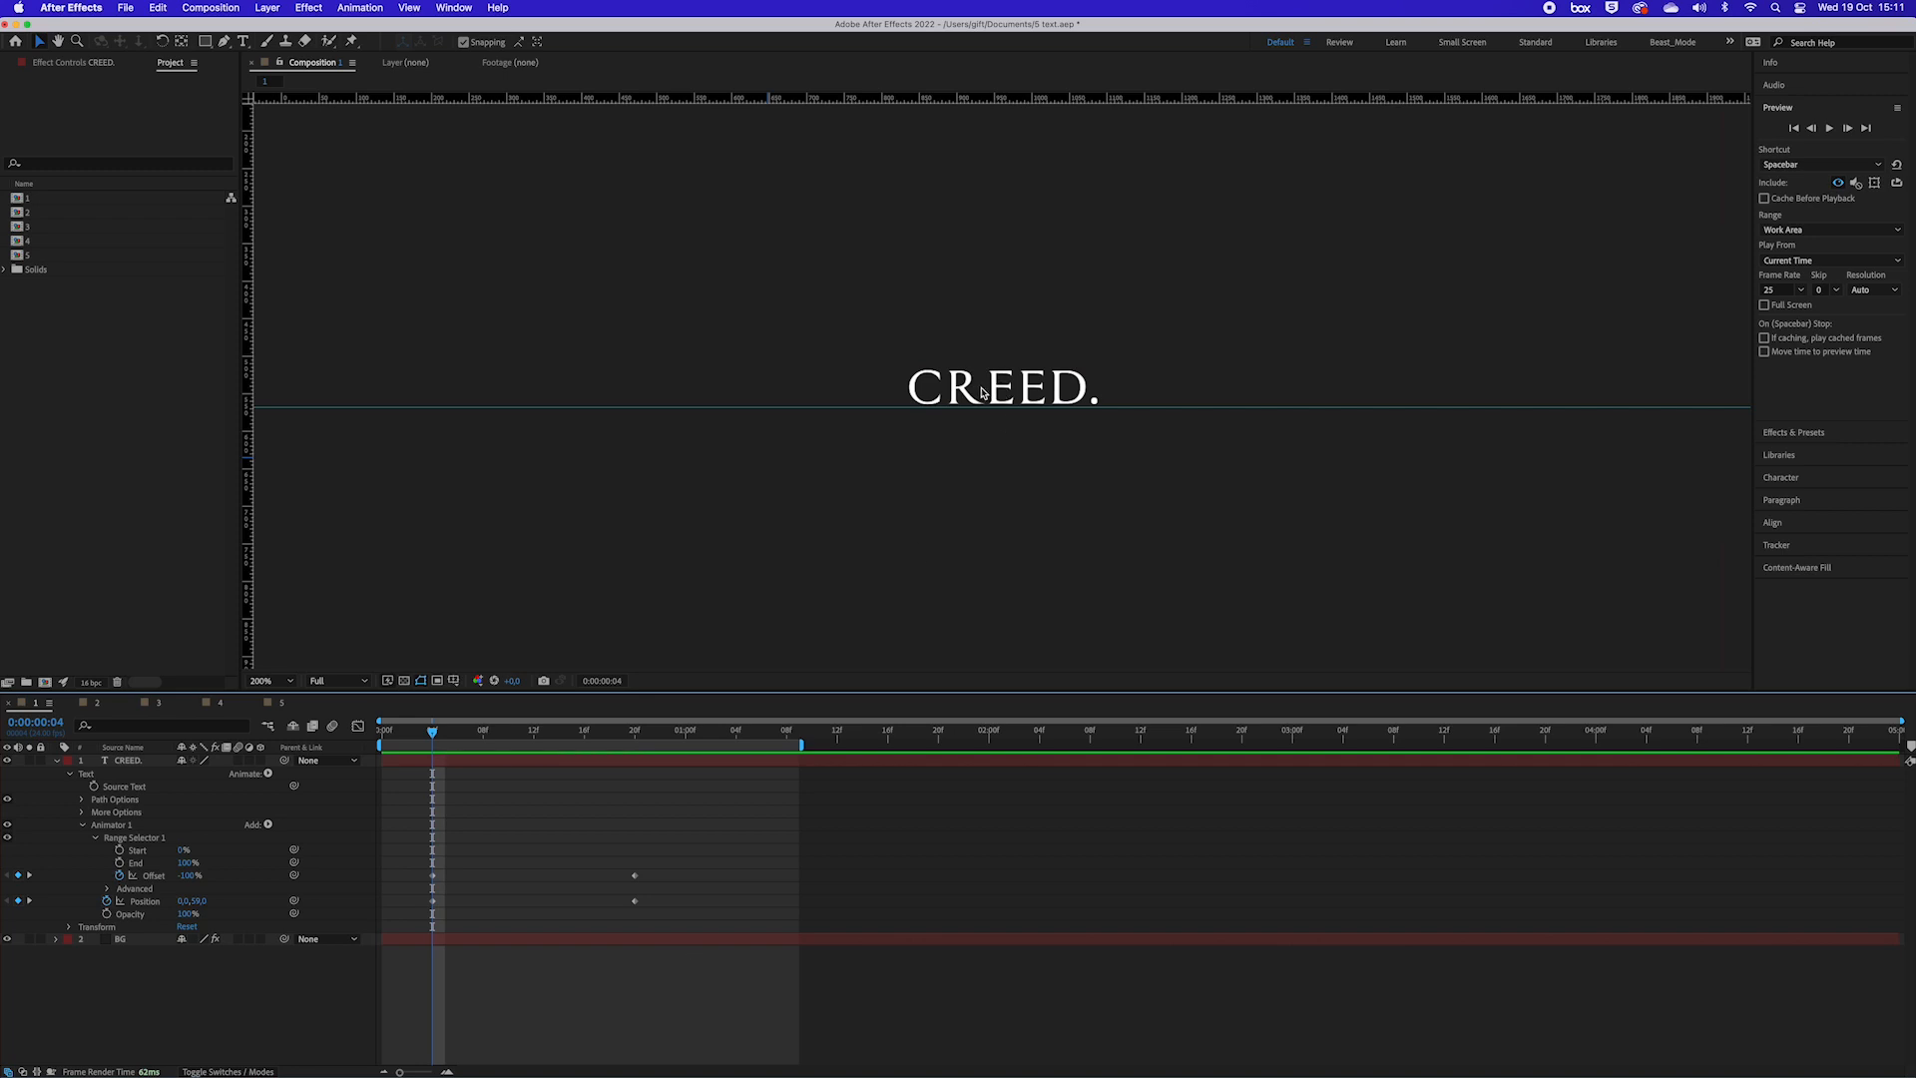
Step: Set Range Selector 1's advanced Shape to Ramp Up and play back the text animation
click(435, 877)
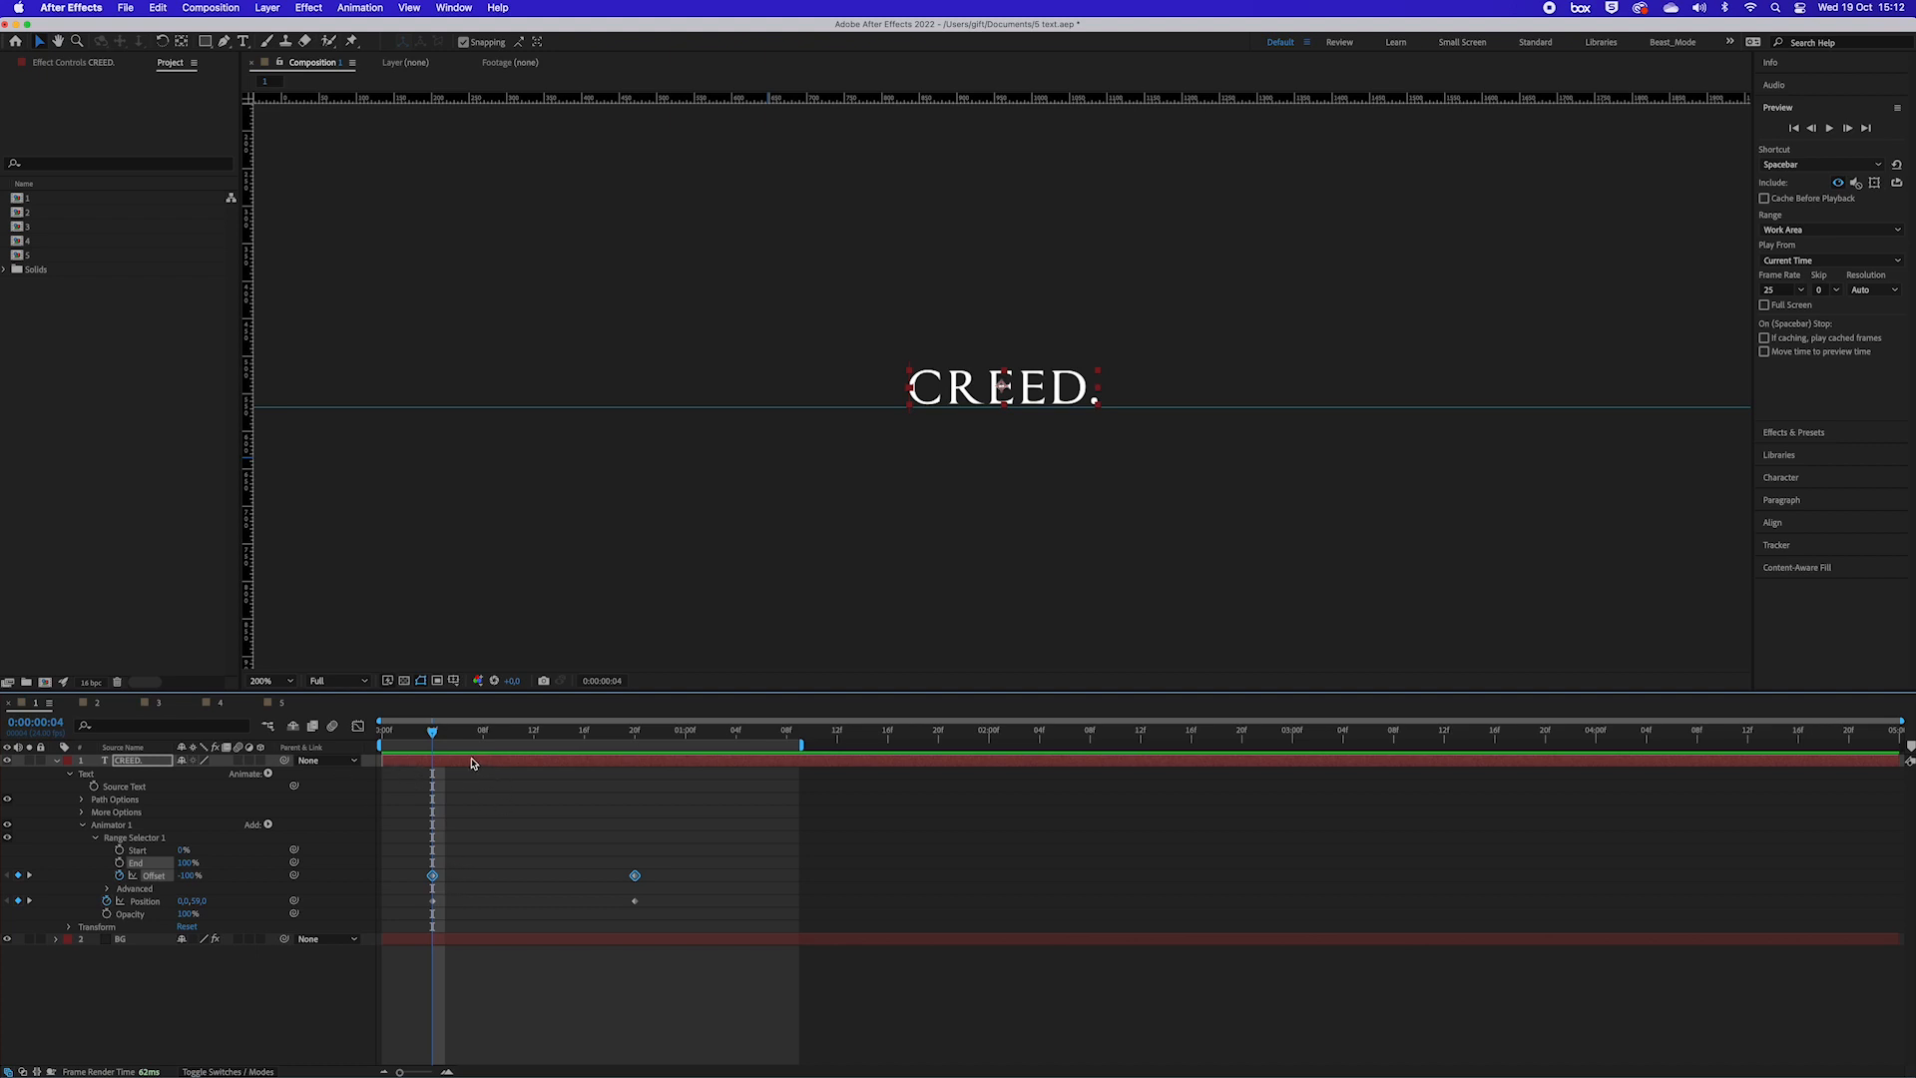
drag(433, 736, 626, 737)
drag(561, 734, 647, 817)
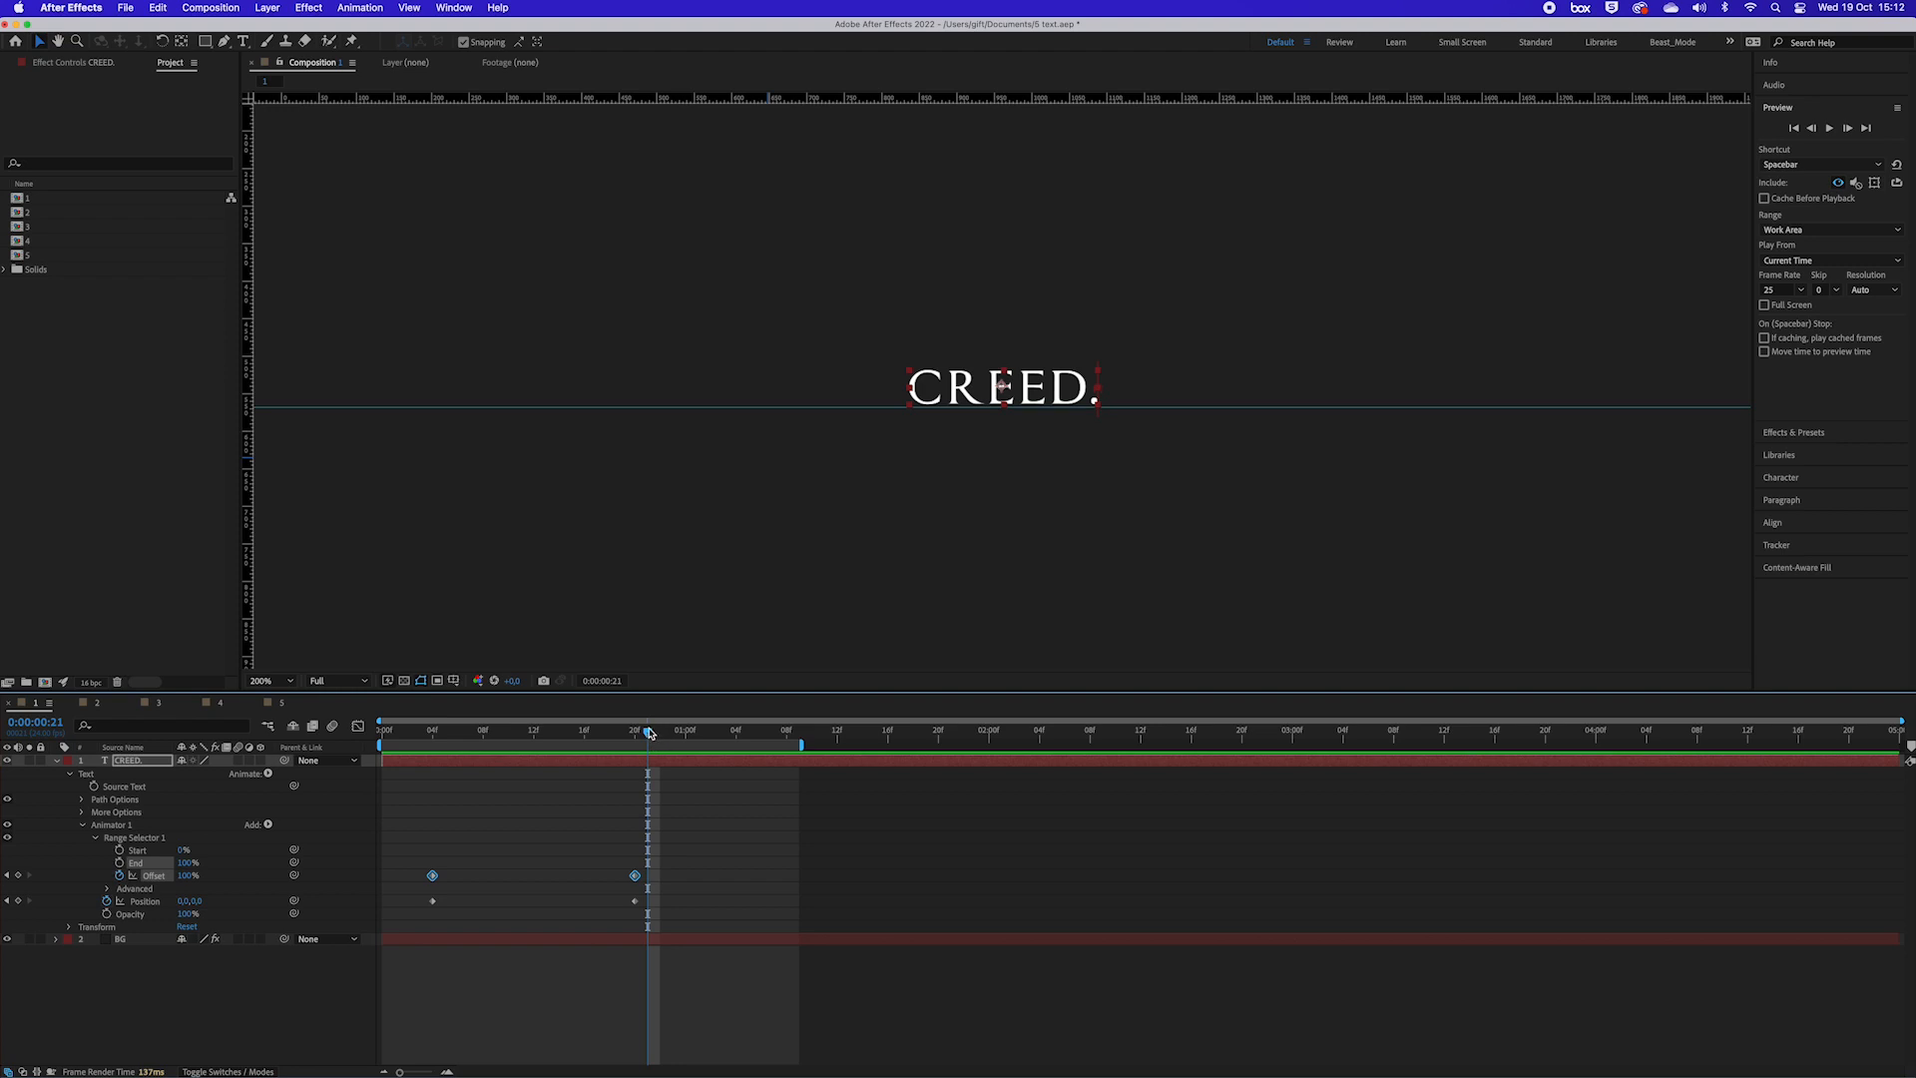
drag(644, 735, 559, 747)
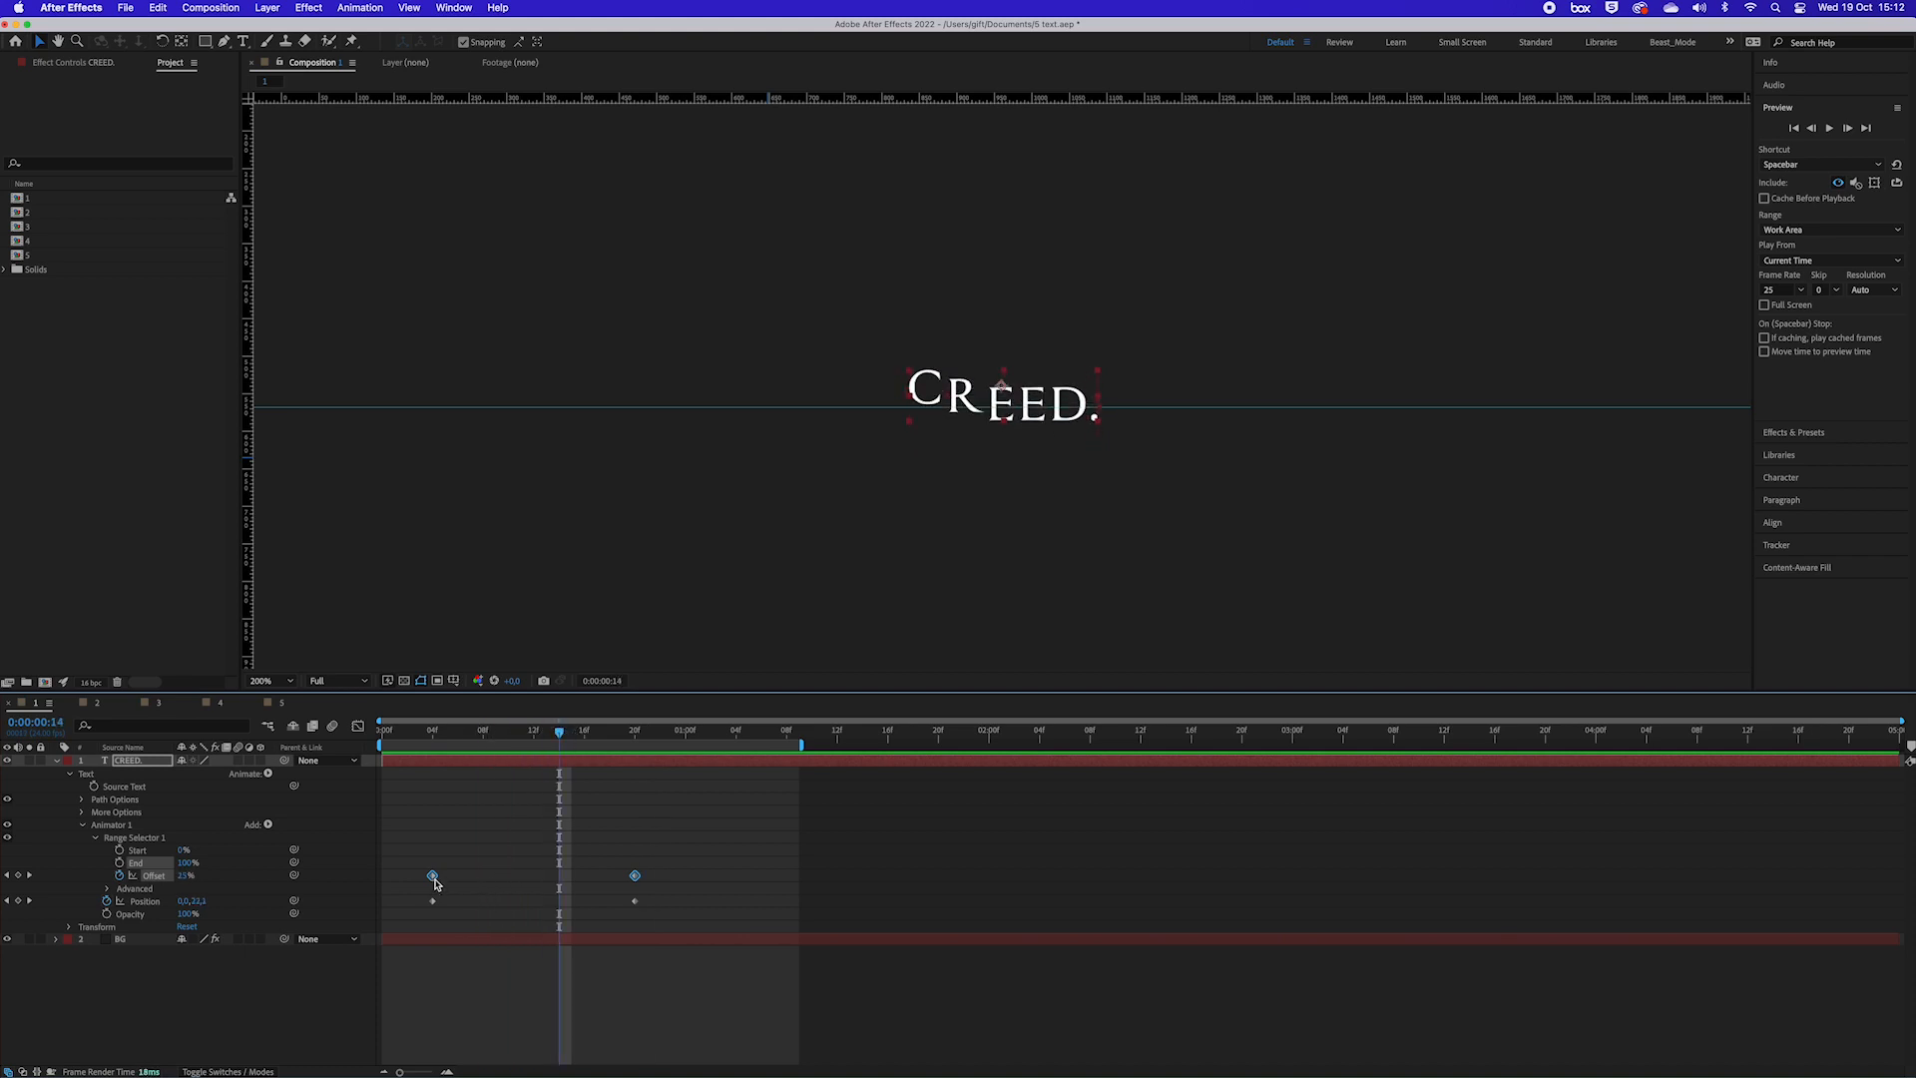
drag(555, 735, 634, 799)
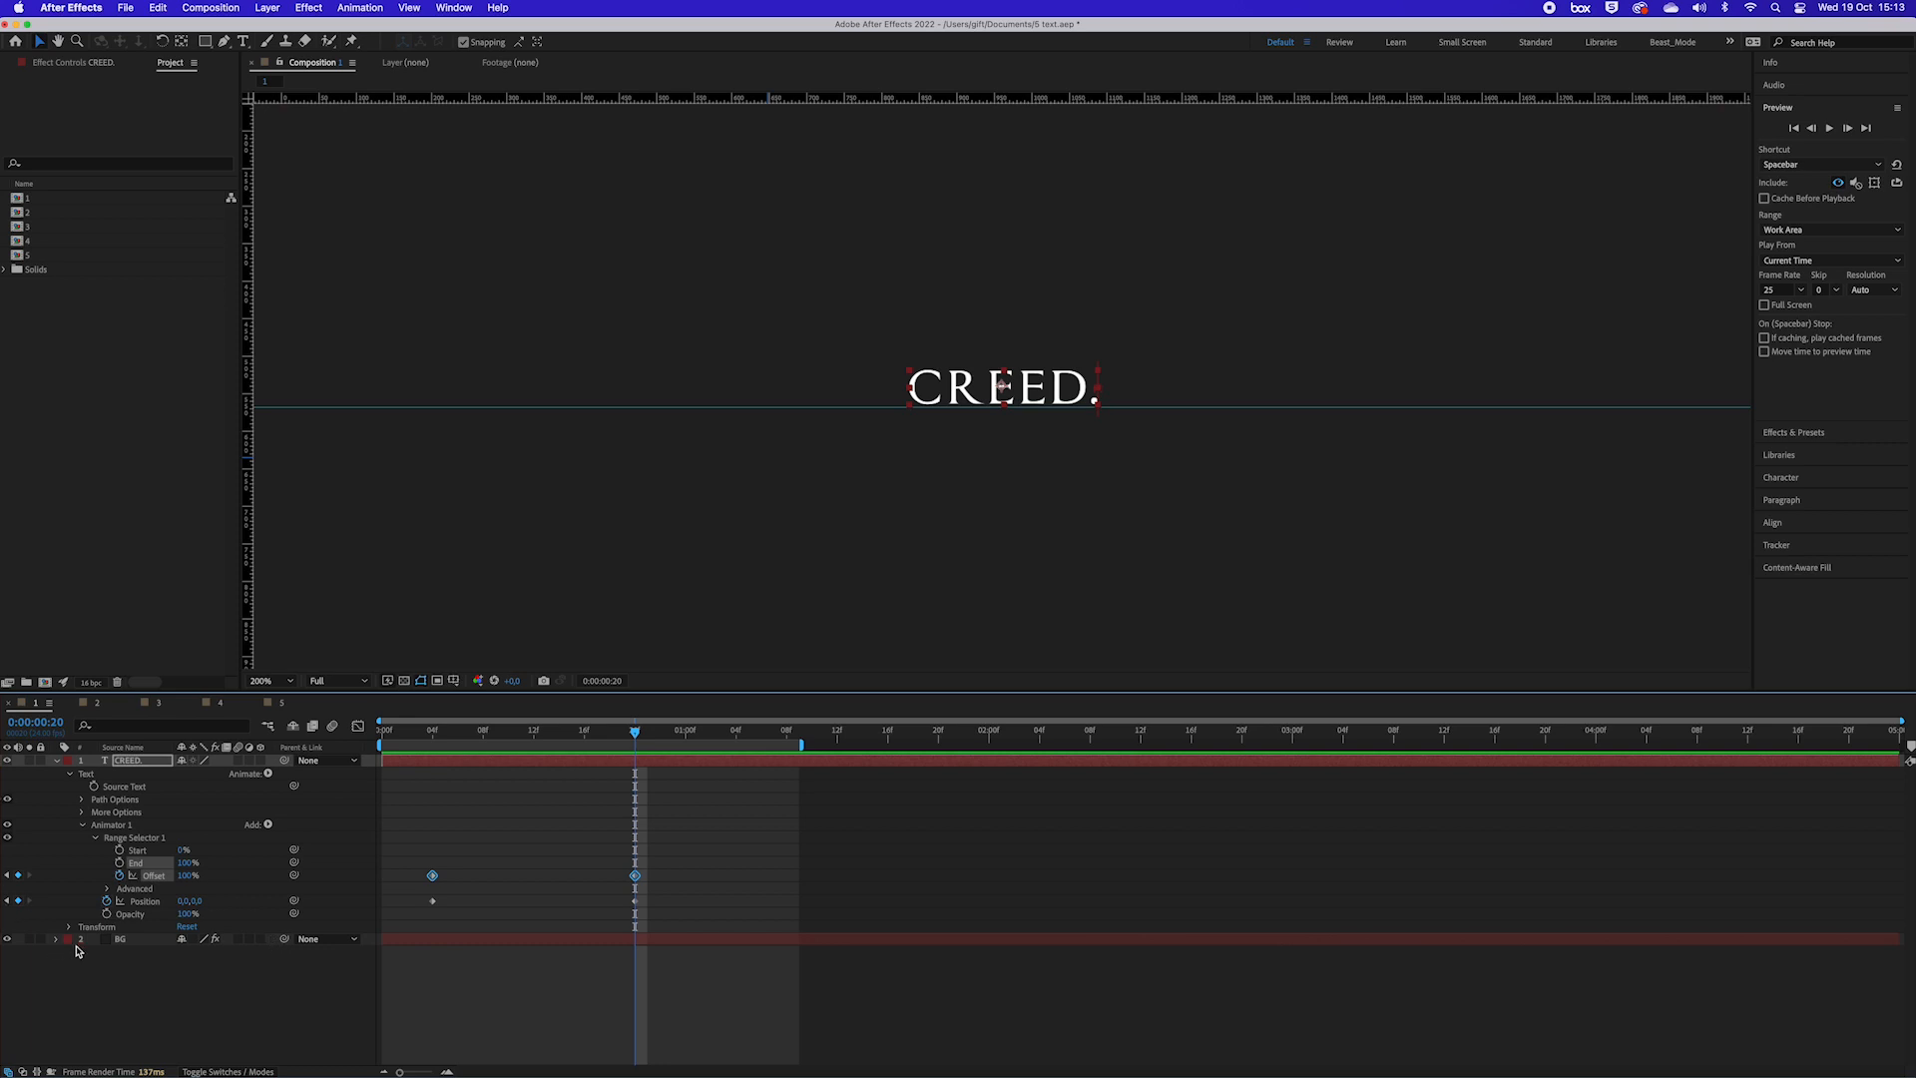
click(108, 888)
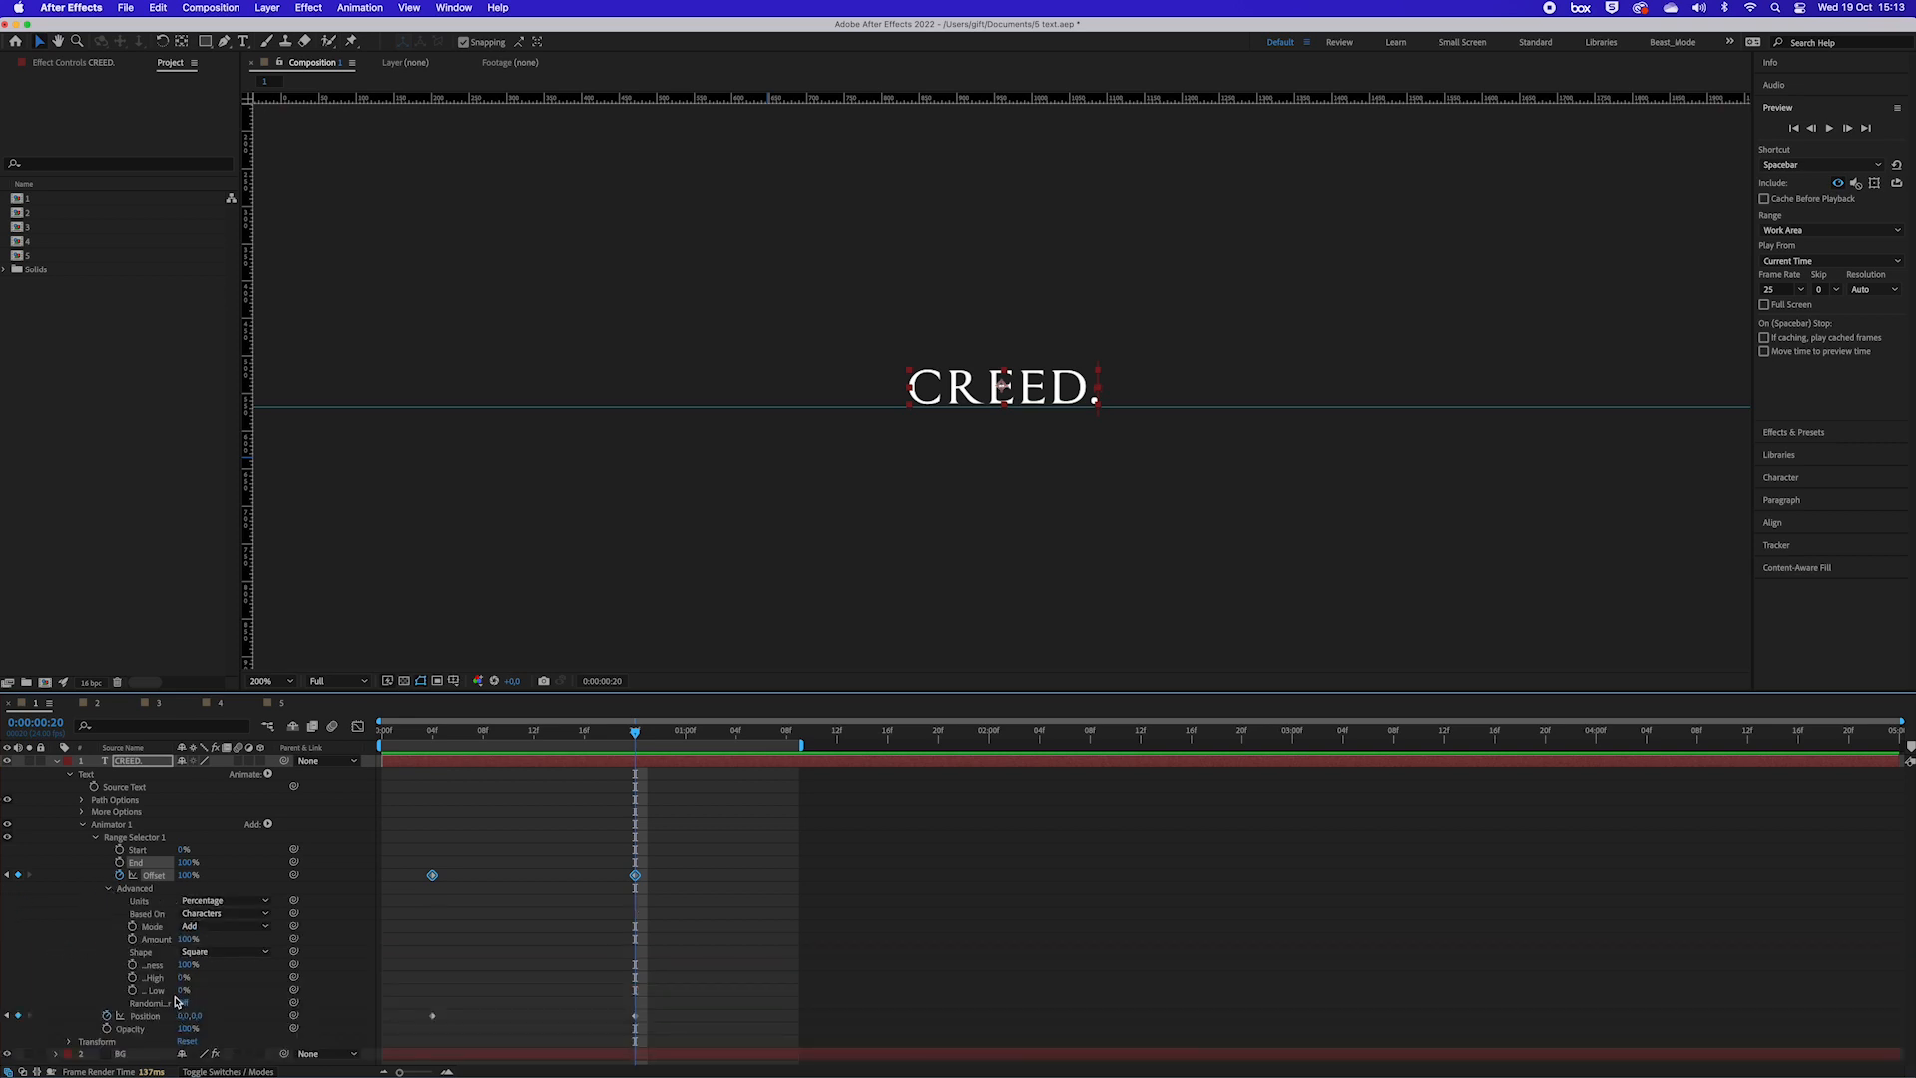
click(149, 955)
click(257, 953)
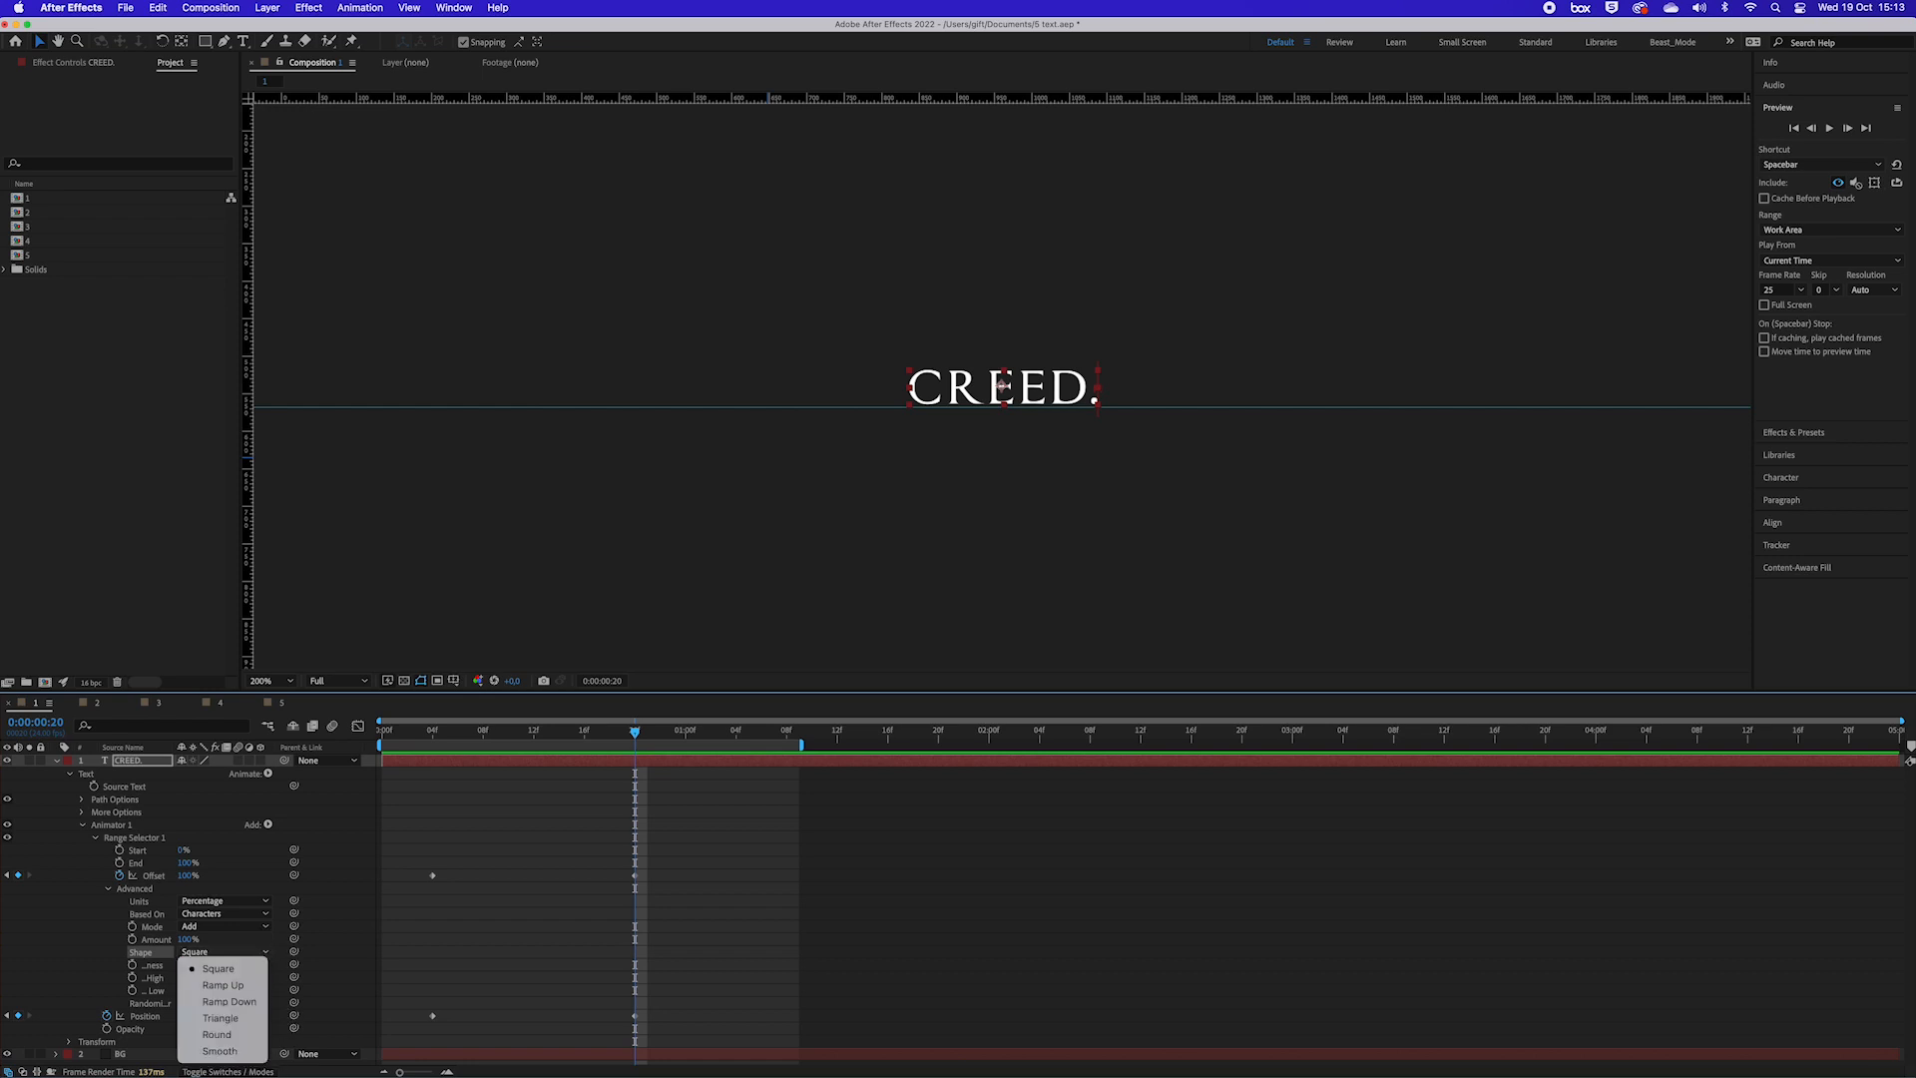
click(223, 986)
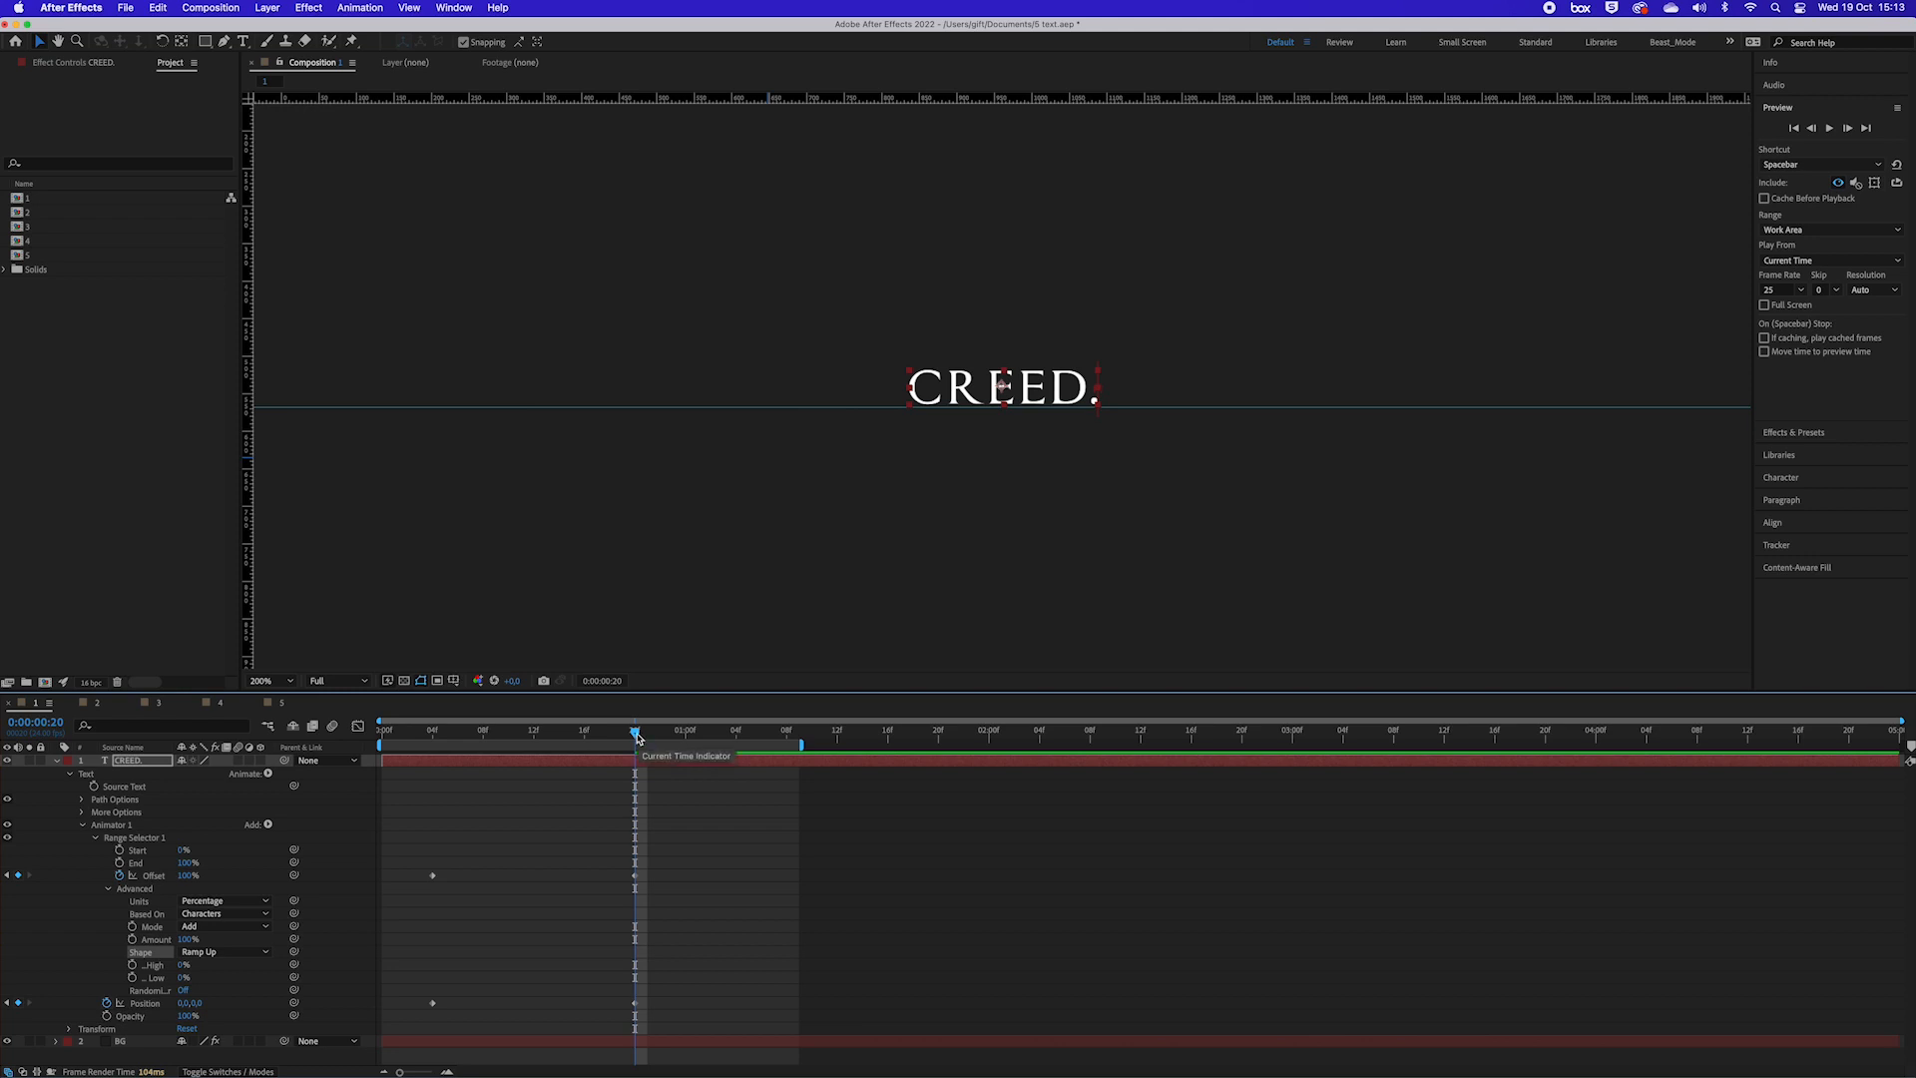
click(1298, 833)
key(space)
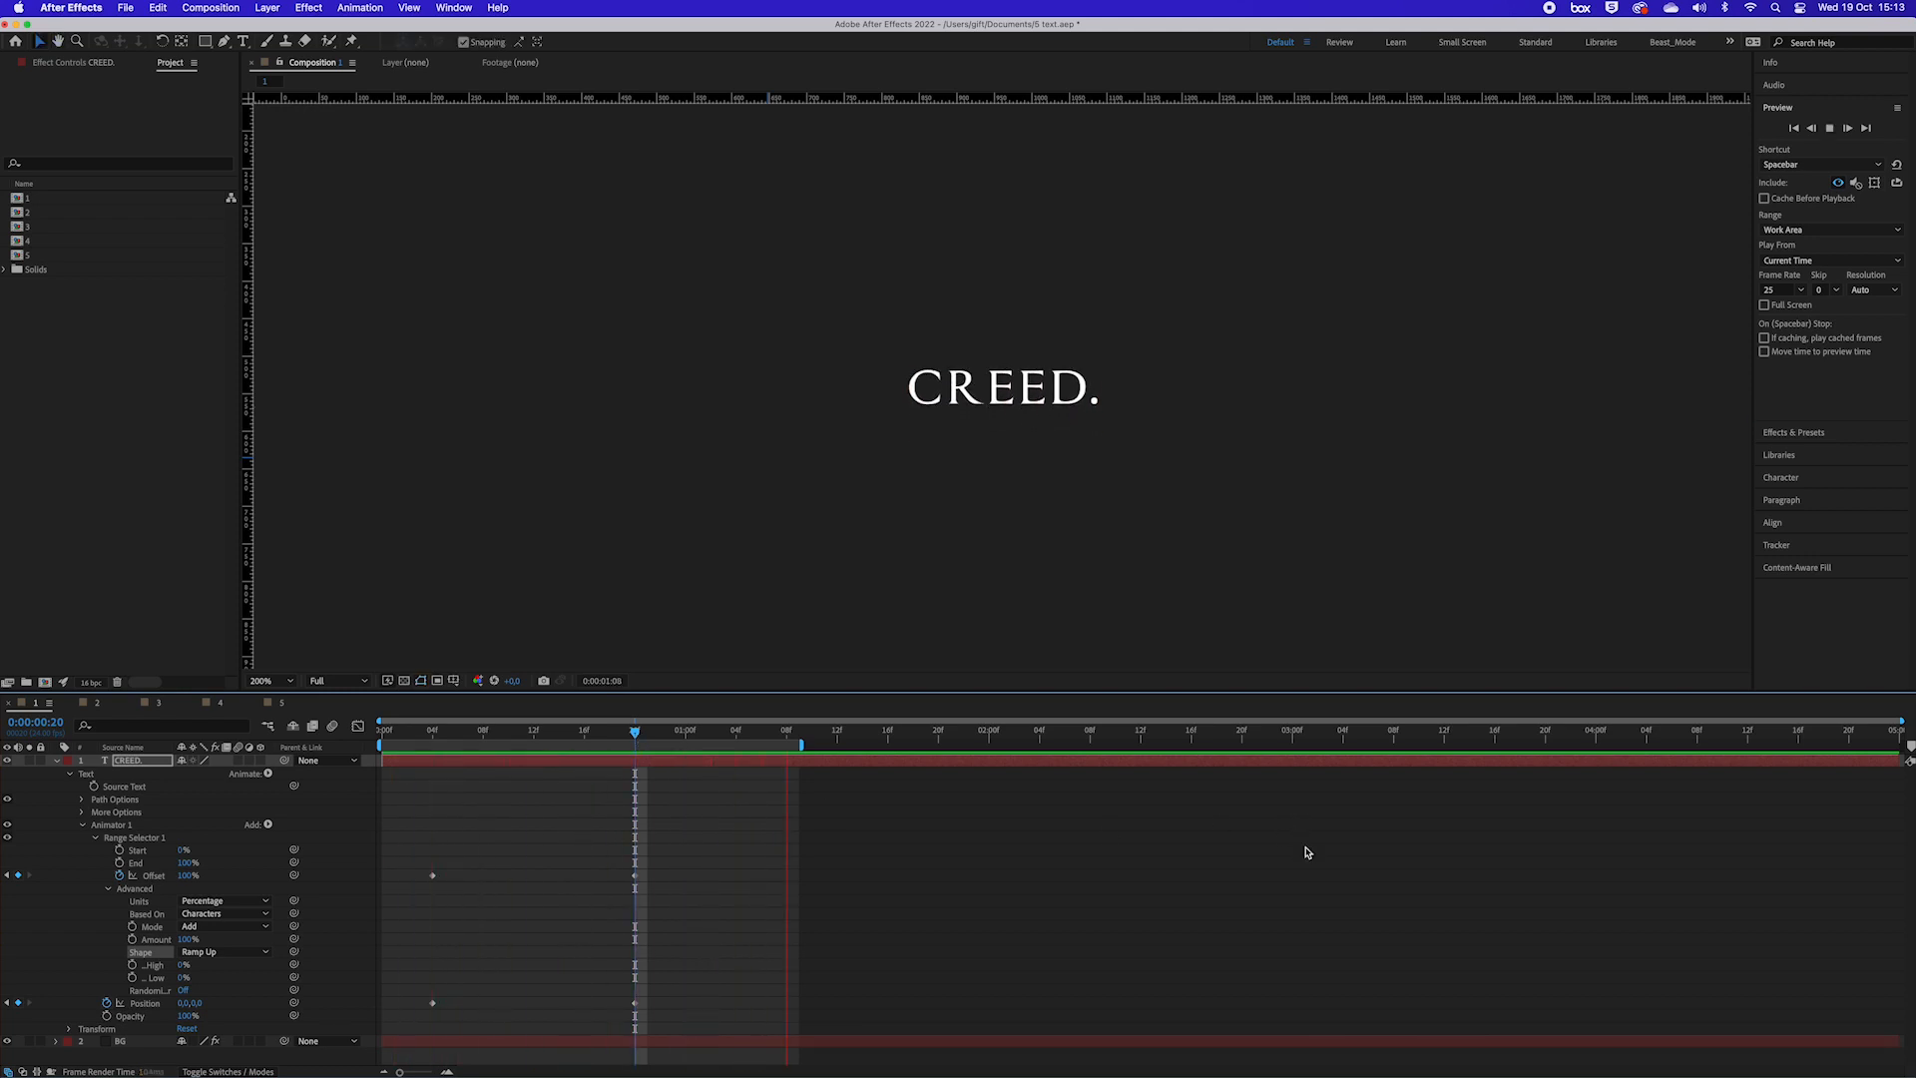
Step: Set Animator 1's Opacity to 0% and preview the CREED. letters fading in as they rise
mouse_move(636, 735)
mouse_down()
mouse_move(523, 766)
mouse_move(483, 735)
mouse_move(449, 766)
mouse_move(284, 817)
mouse_up()
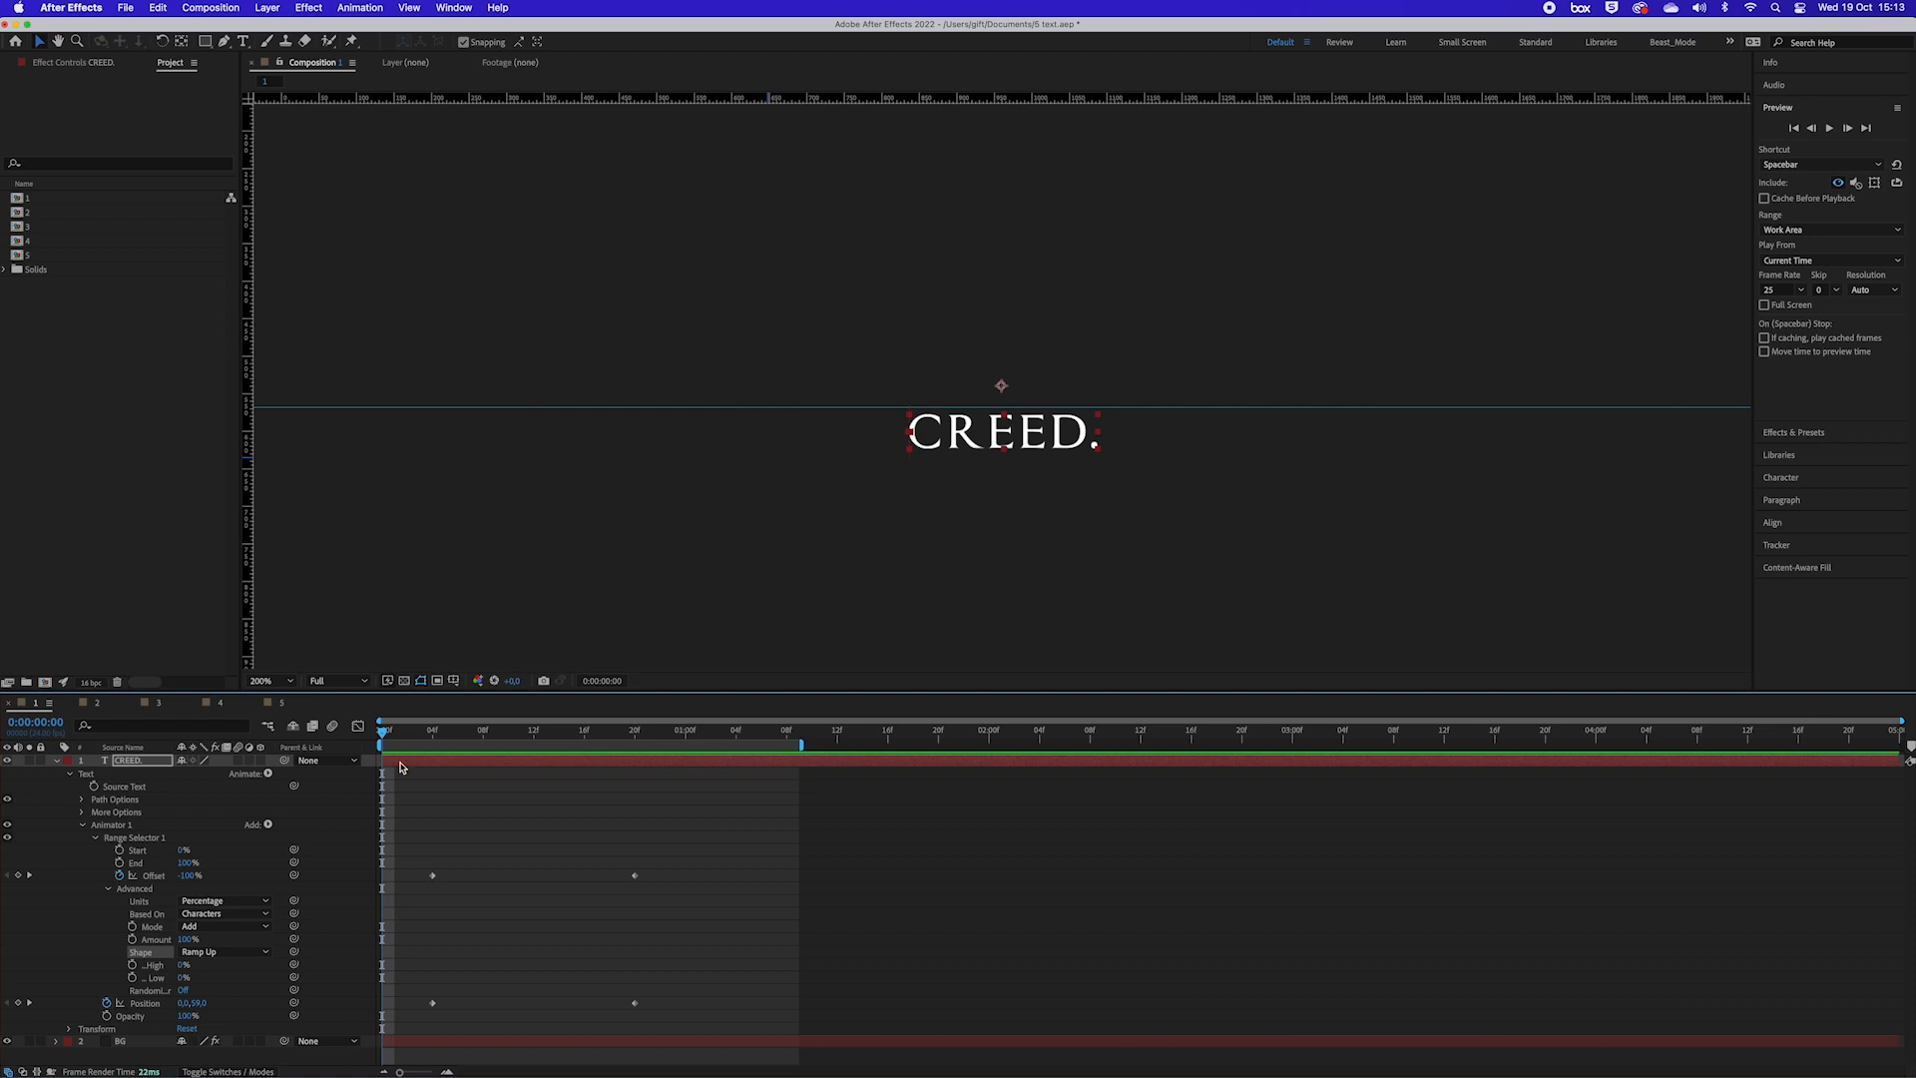
drag(384, 739, 636, 769)
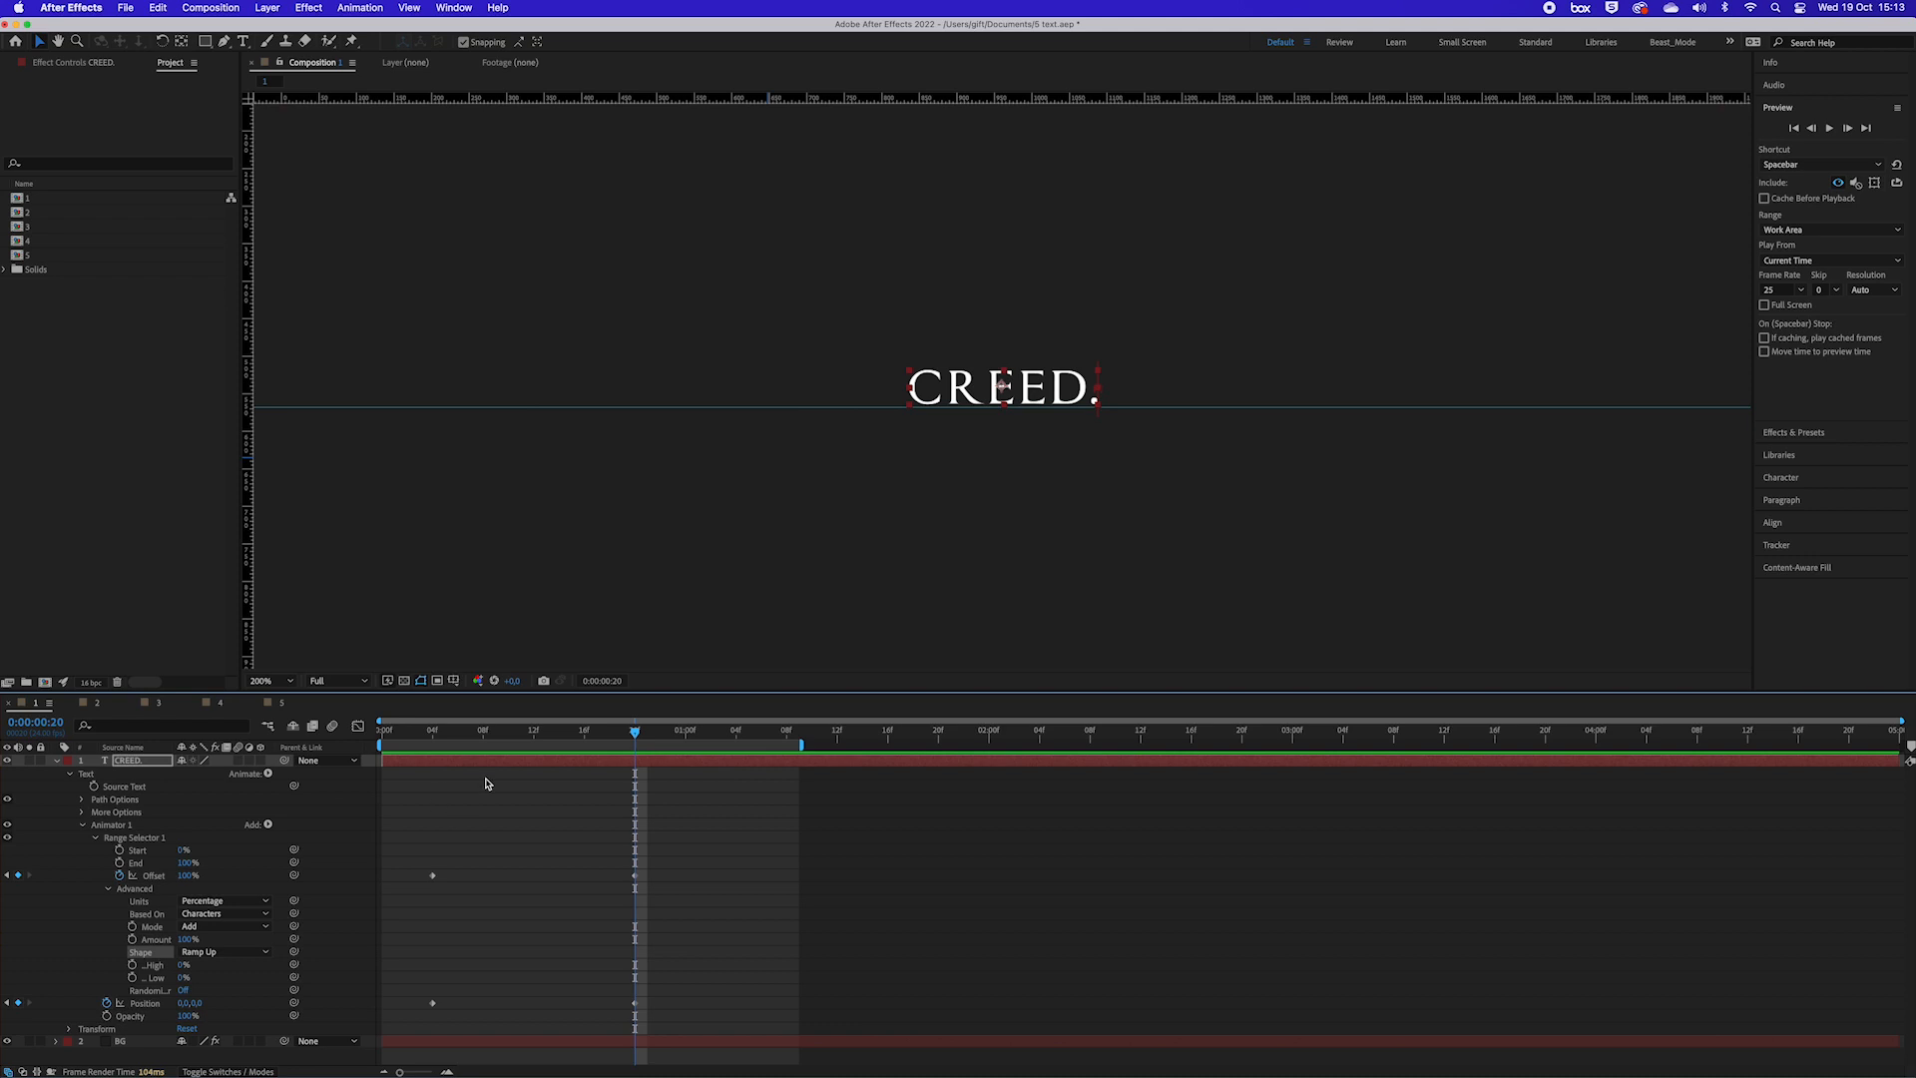
key(Home)
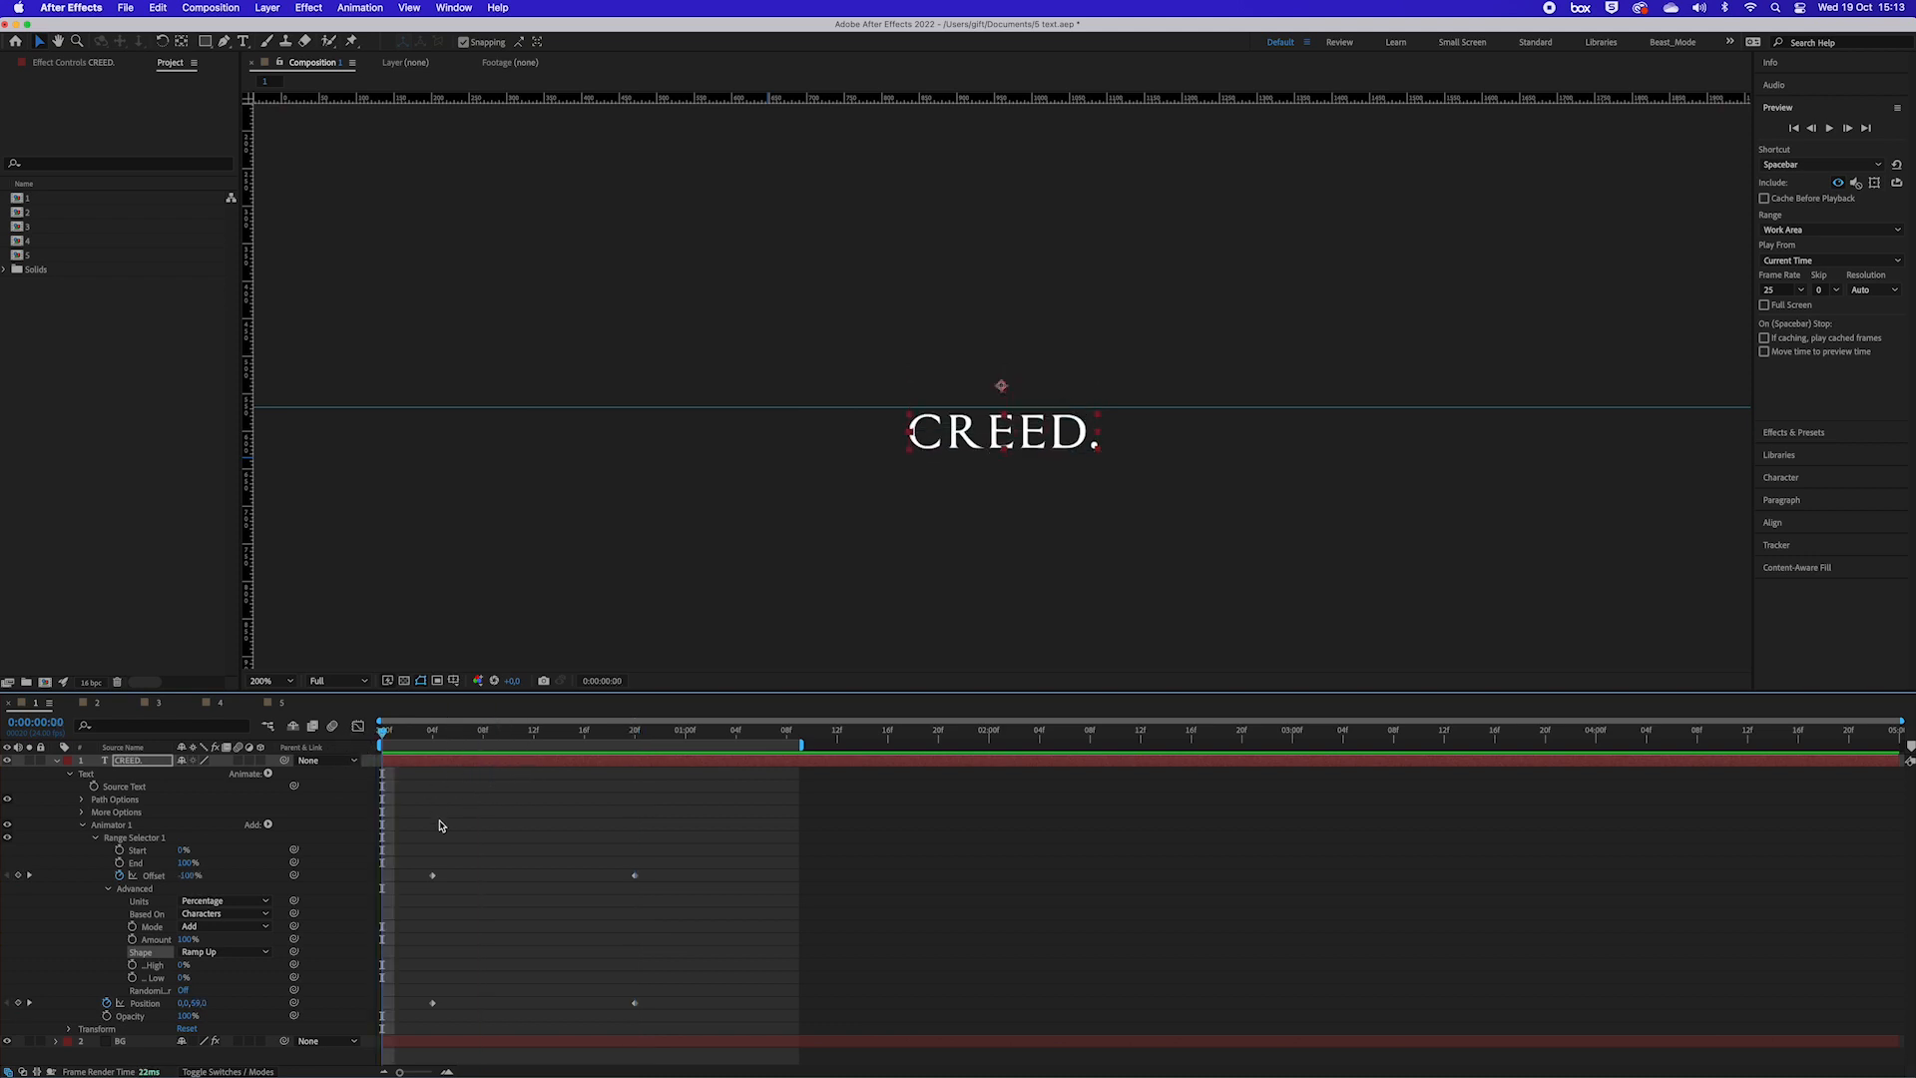
drag(388, 734, 634, 780)
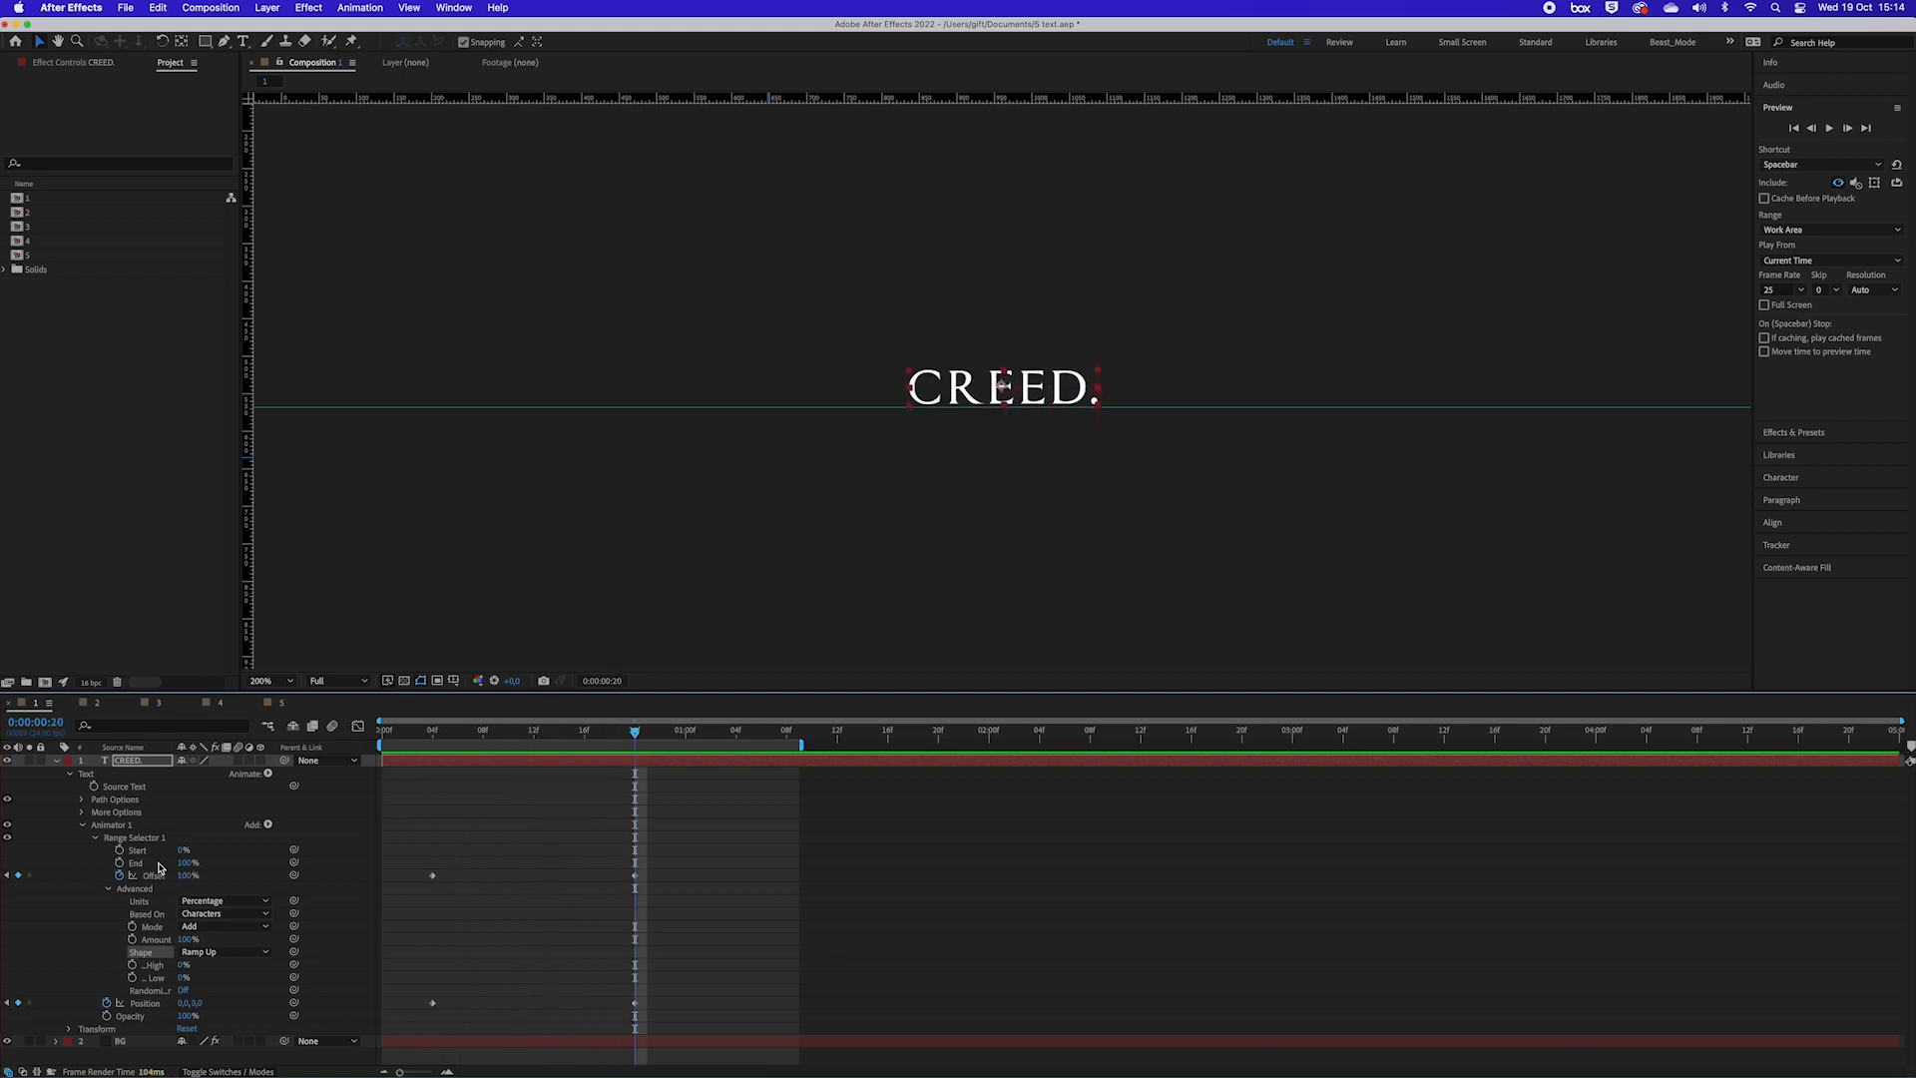
click(130, 1016)
click(190, 1016)
drag(592, 736, 381, 736)
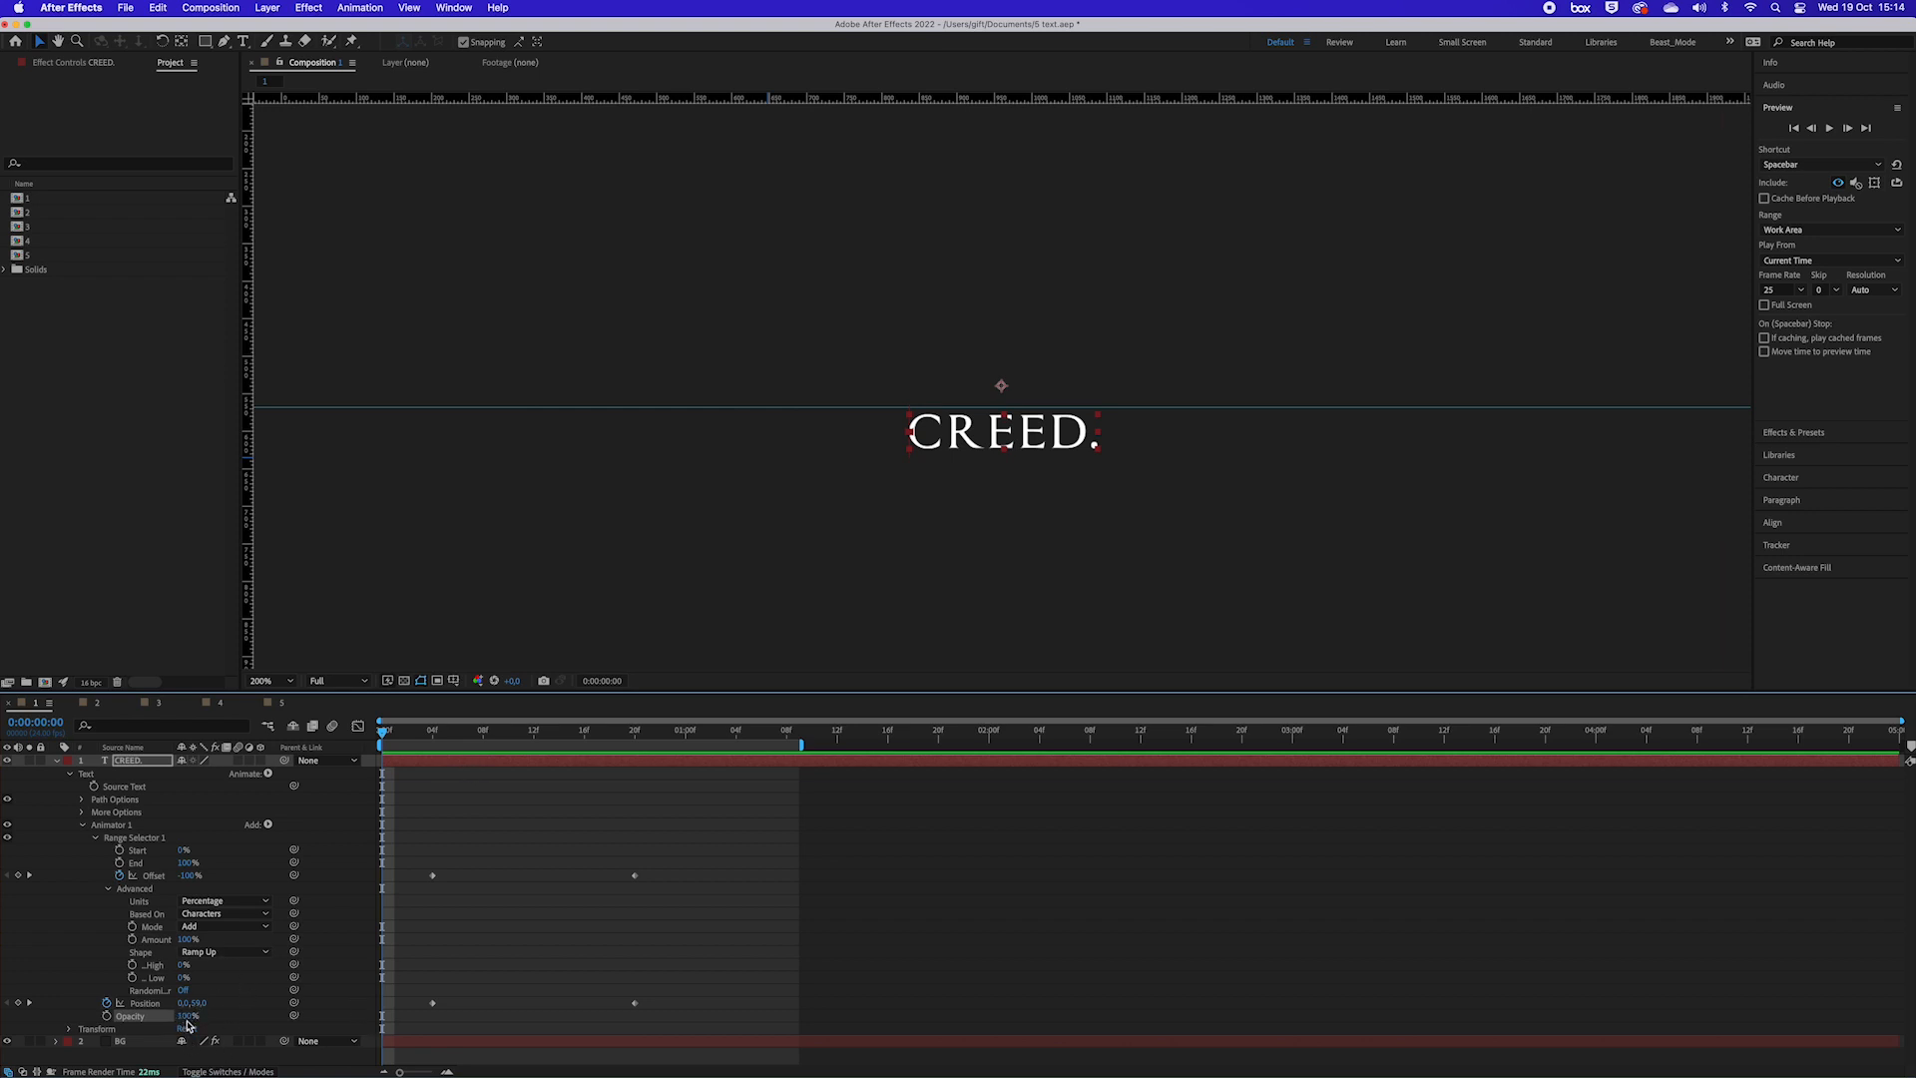
drag(186, 1017, 57, 1025)
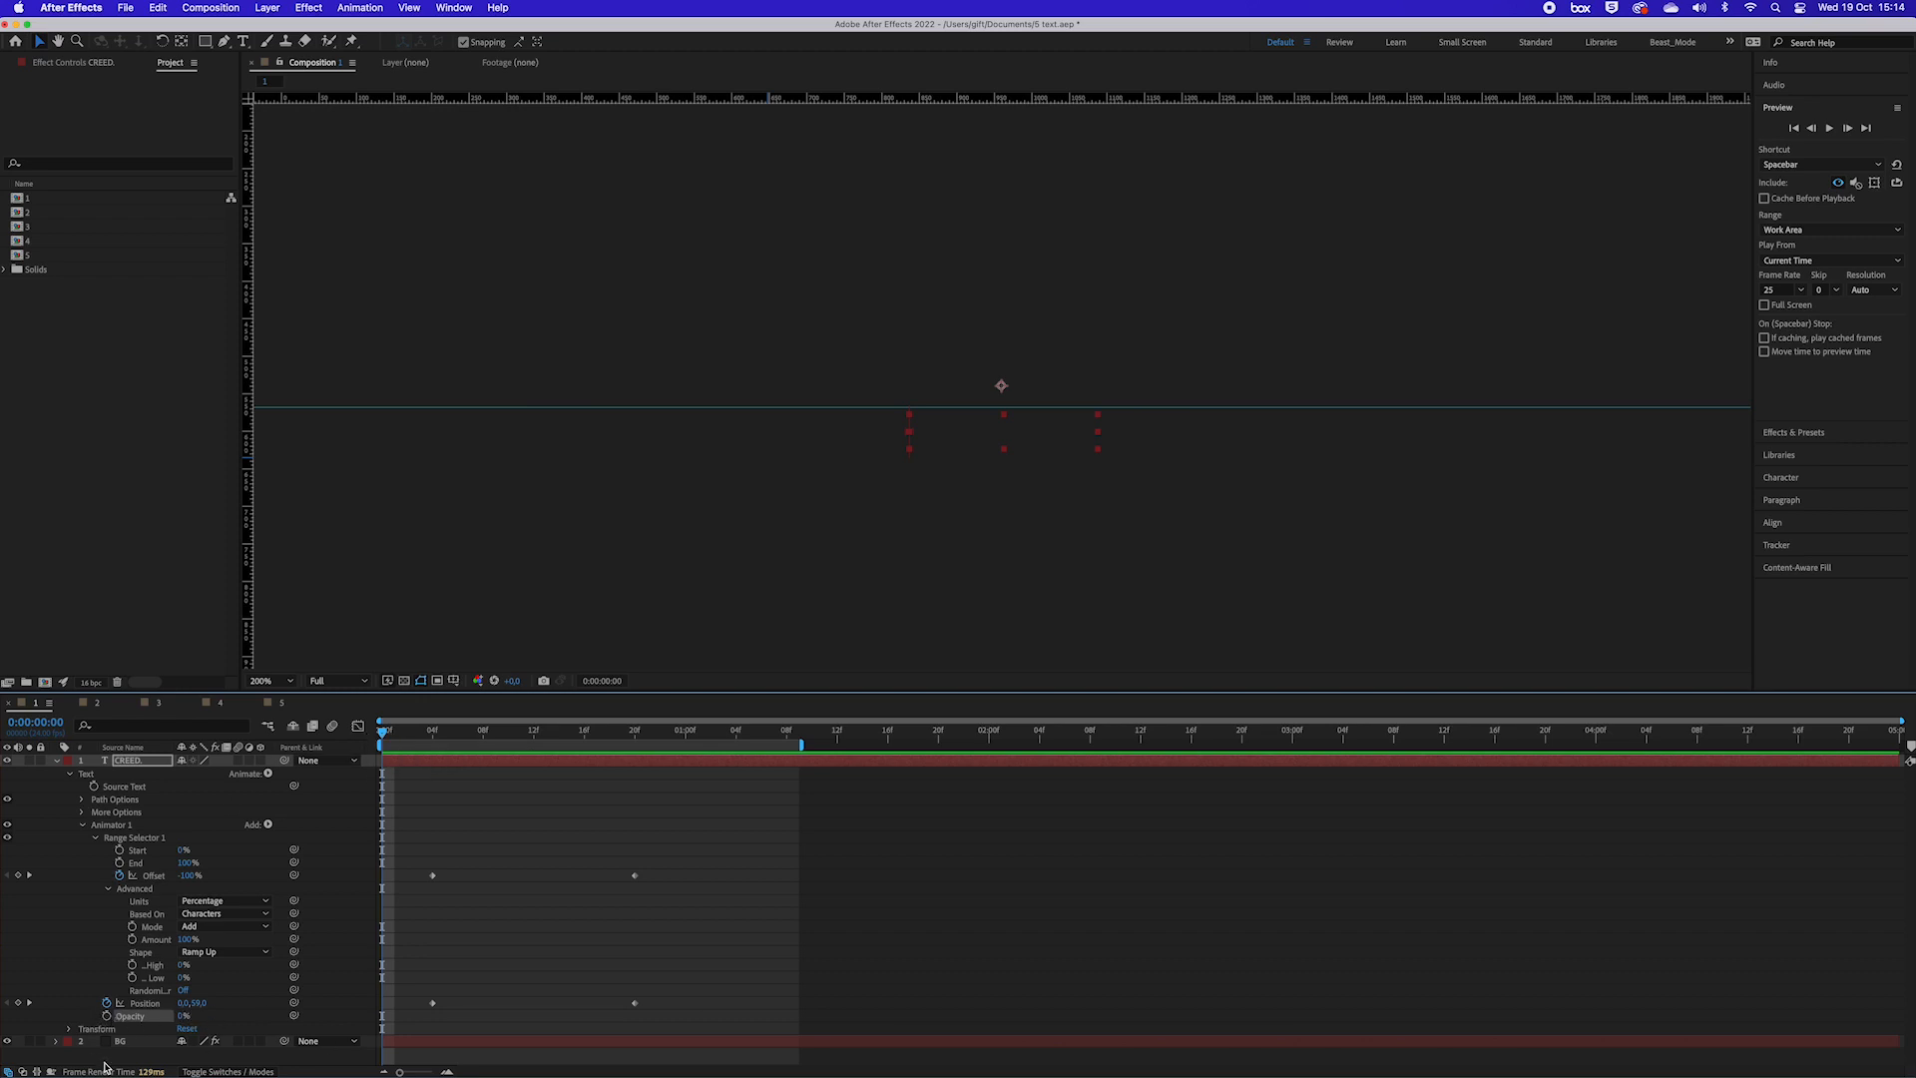
drag(404, 734, 621, 740)
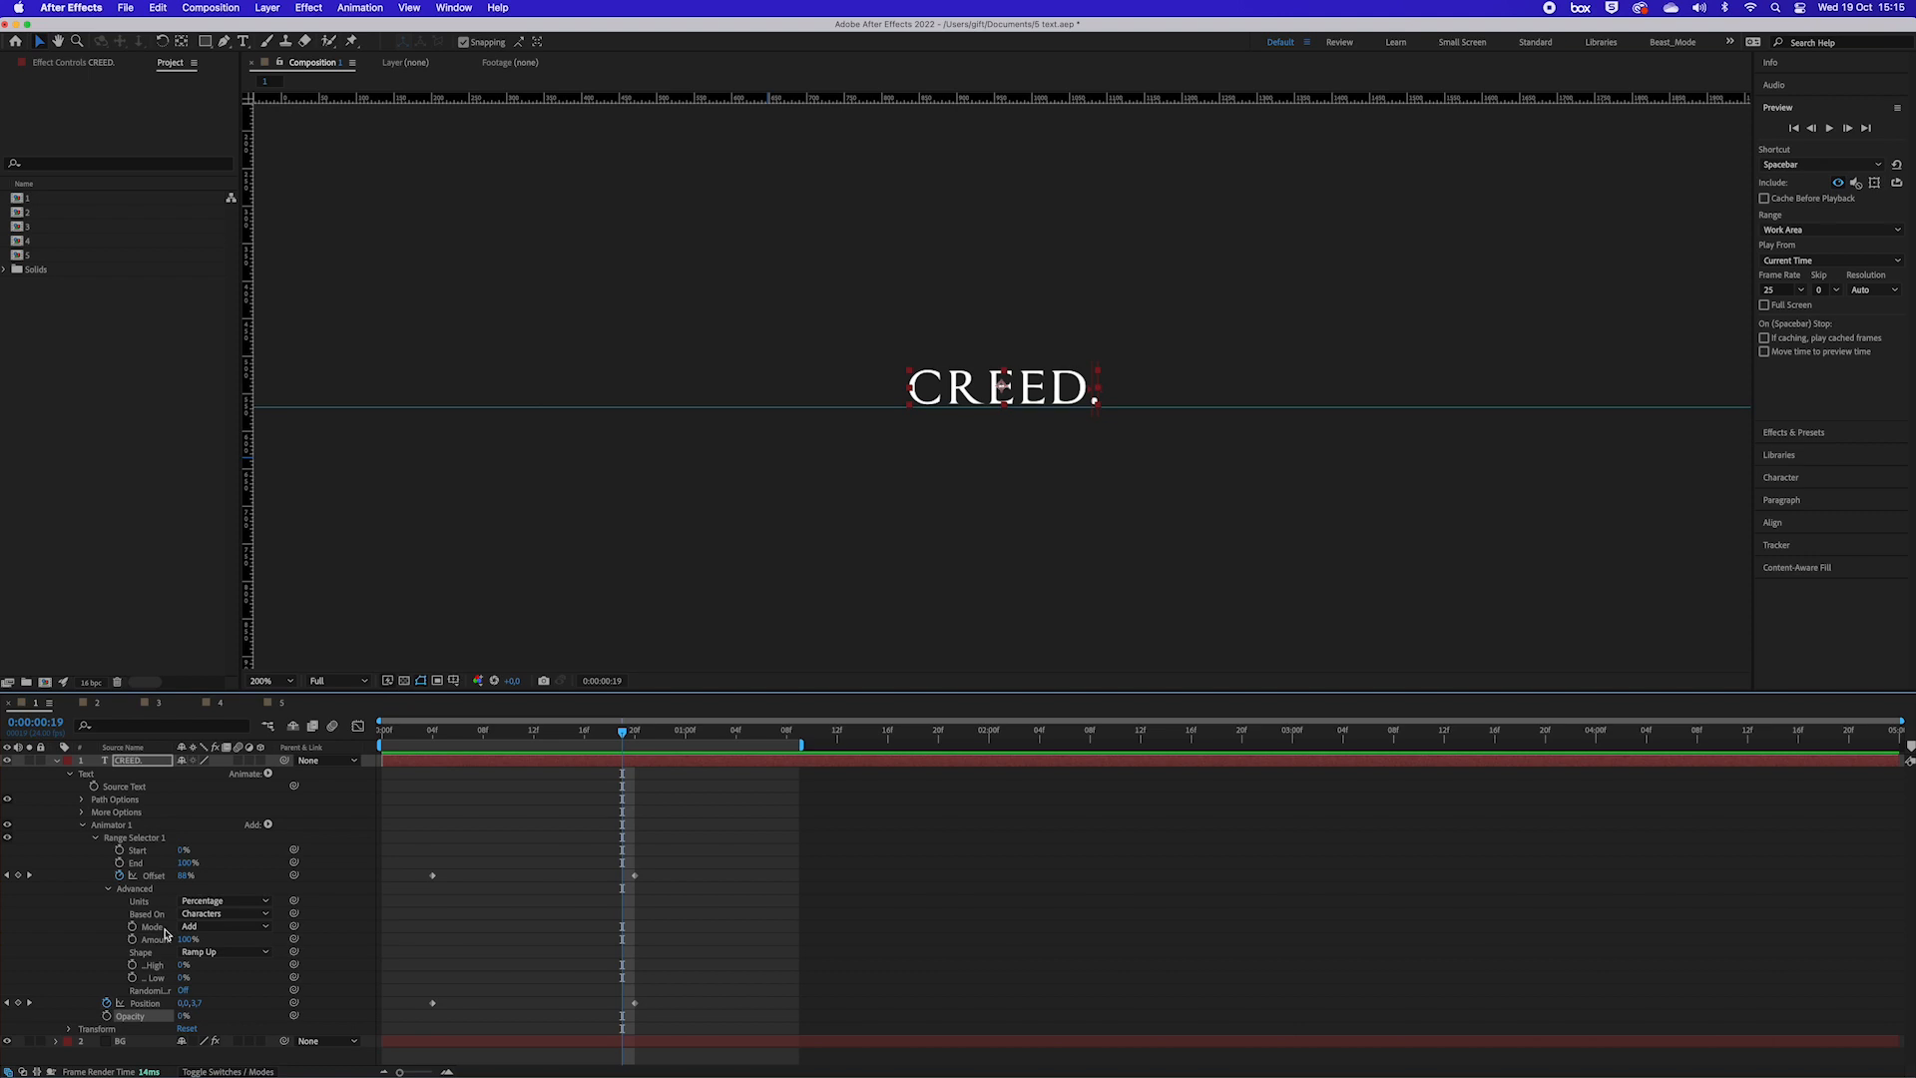
key(space)
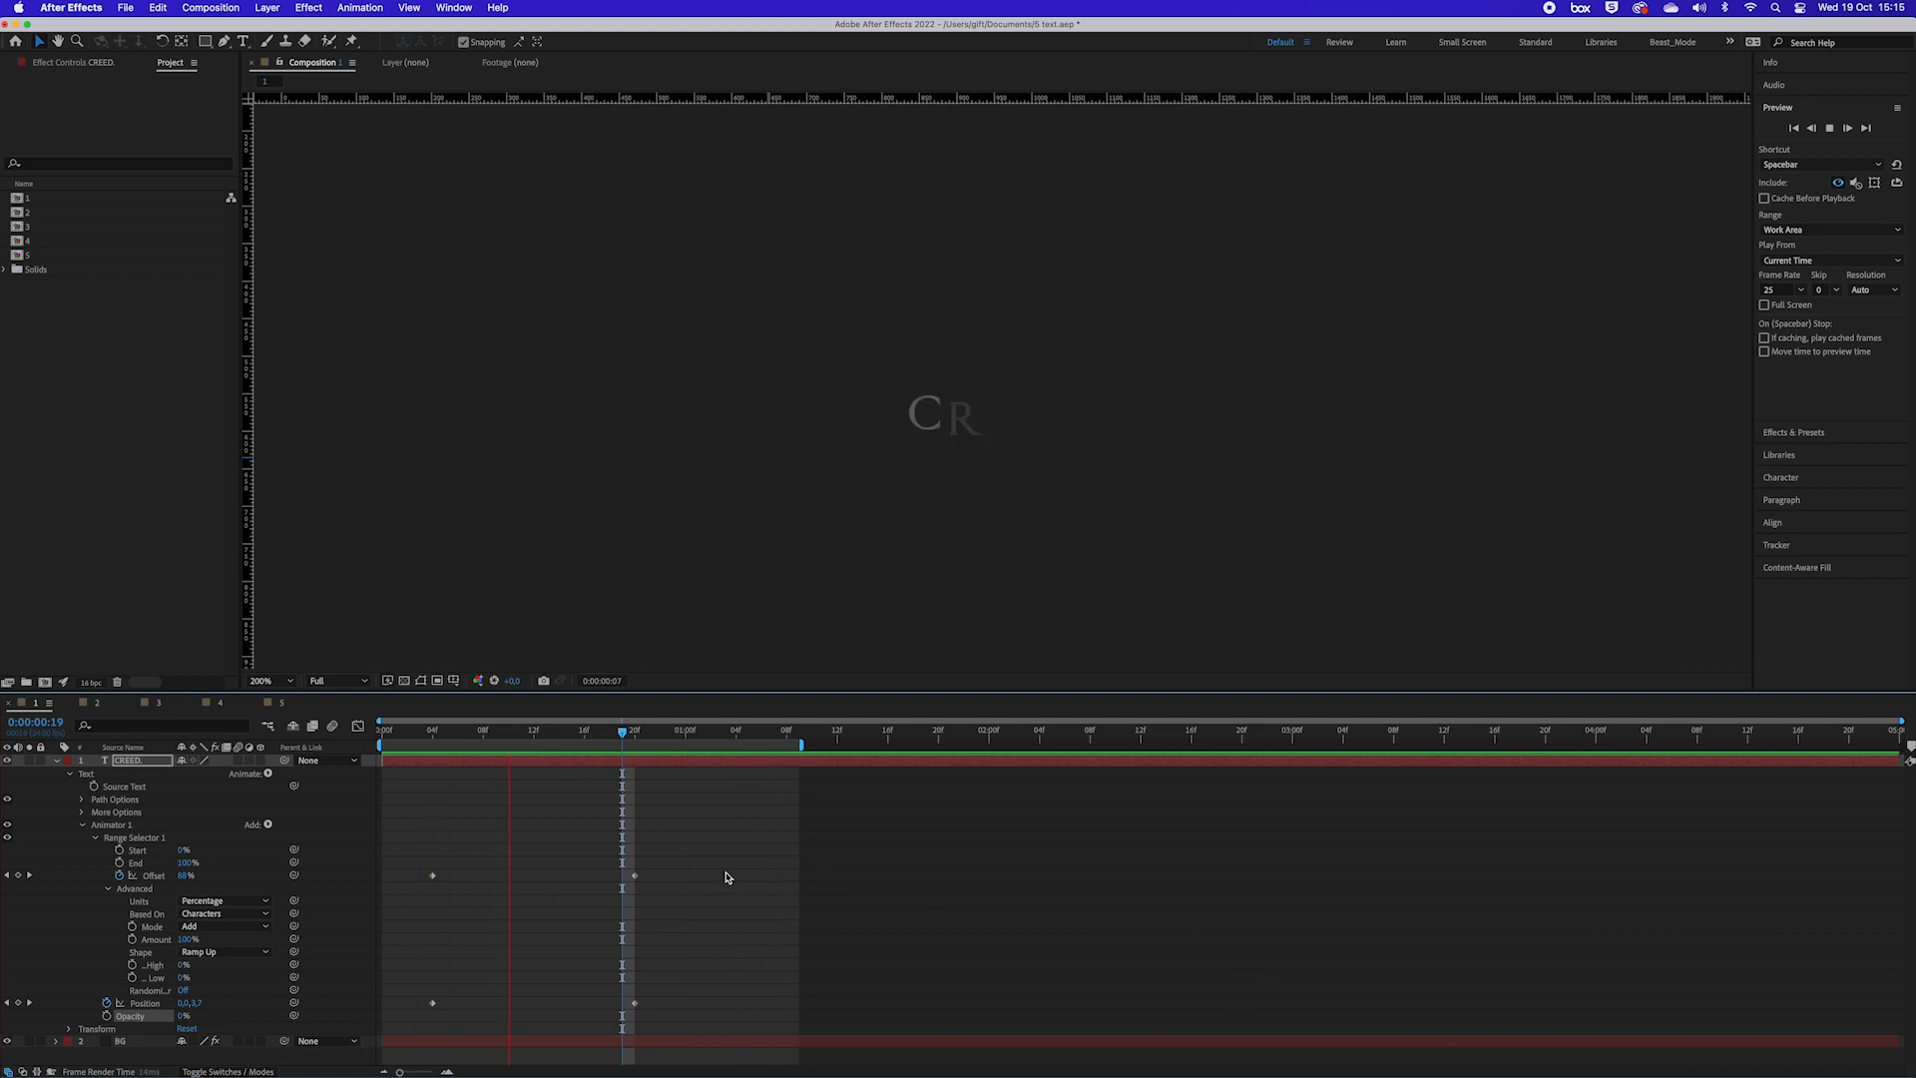
key(space)
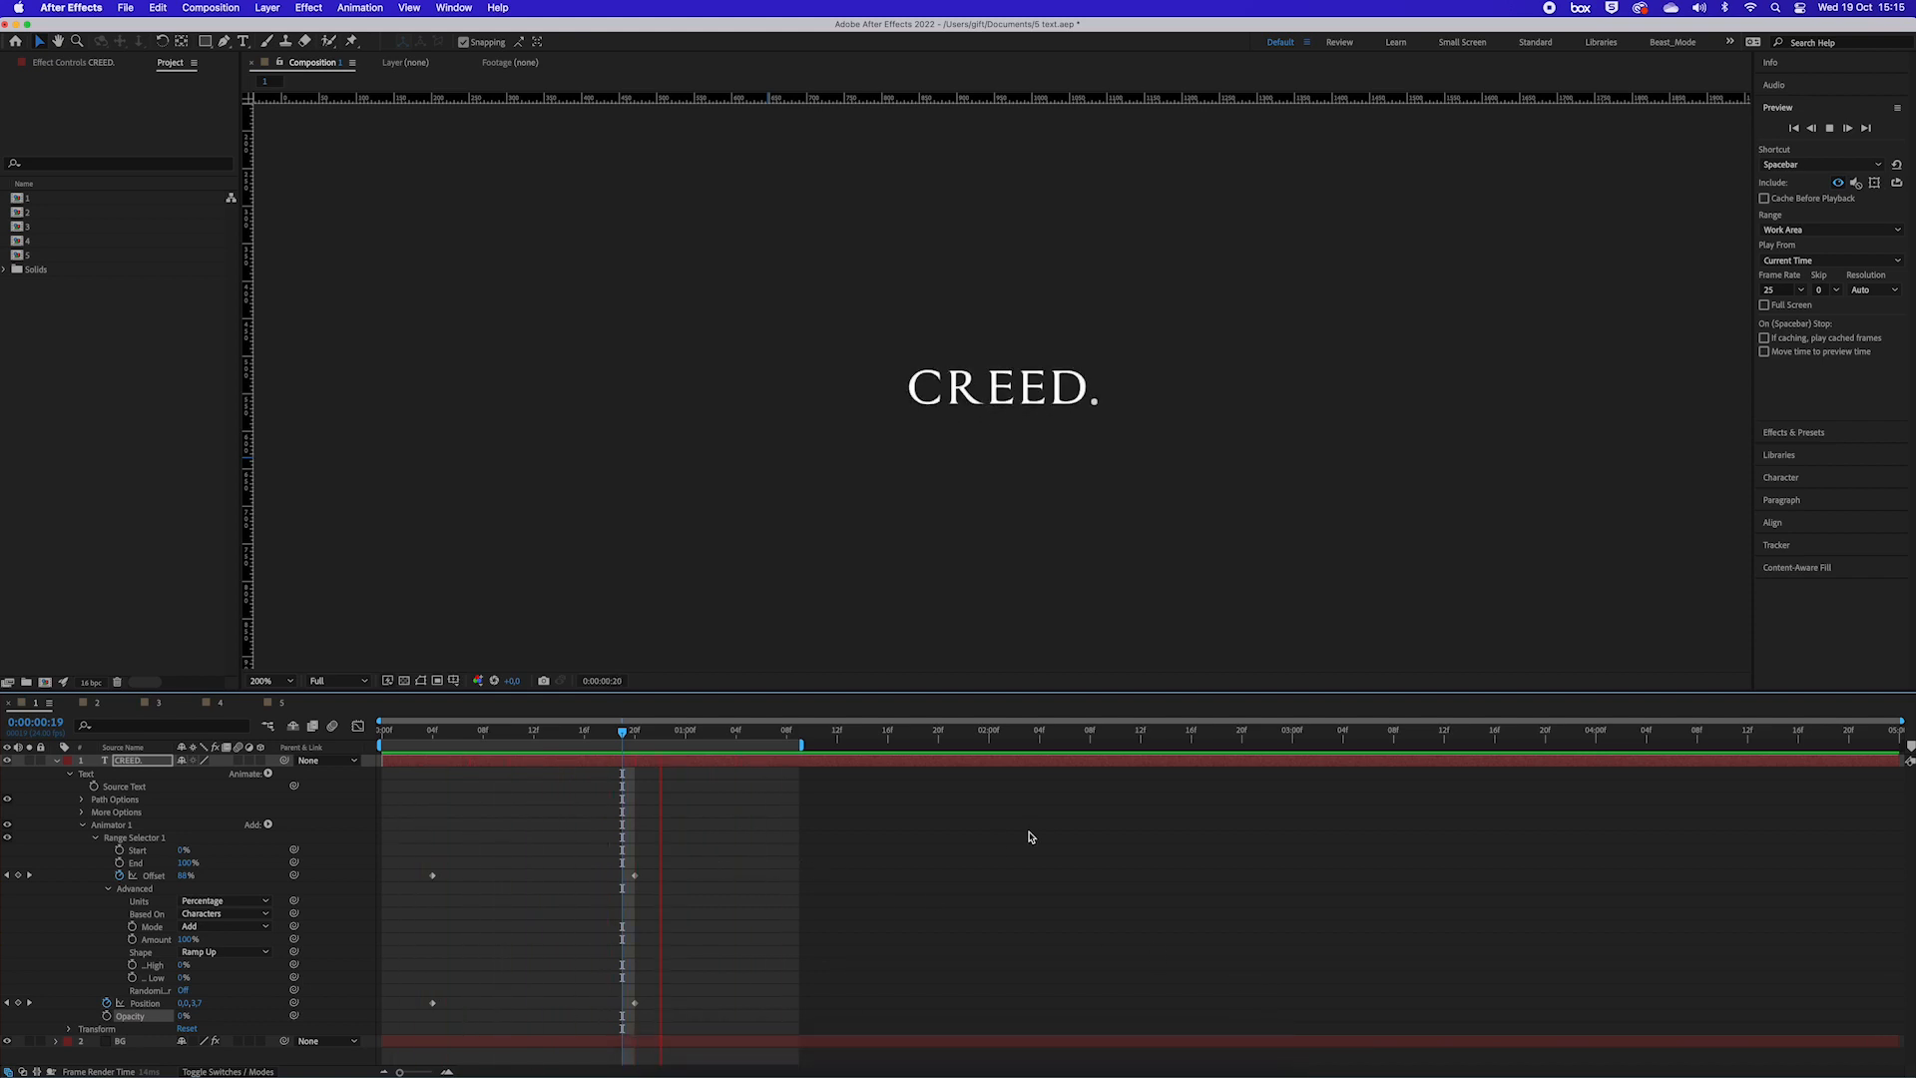
Step: Apply Easy Ease to all of the CREED. layer's Offset and Position keyframes and play back the animation
drag(688, 844, 408, 1028)
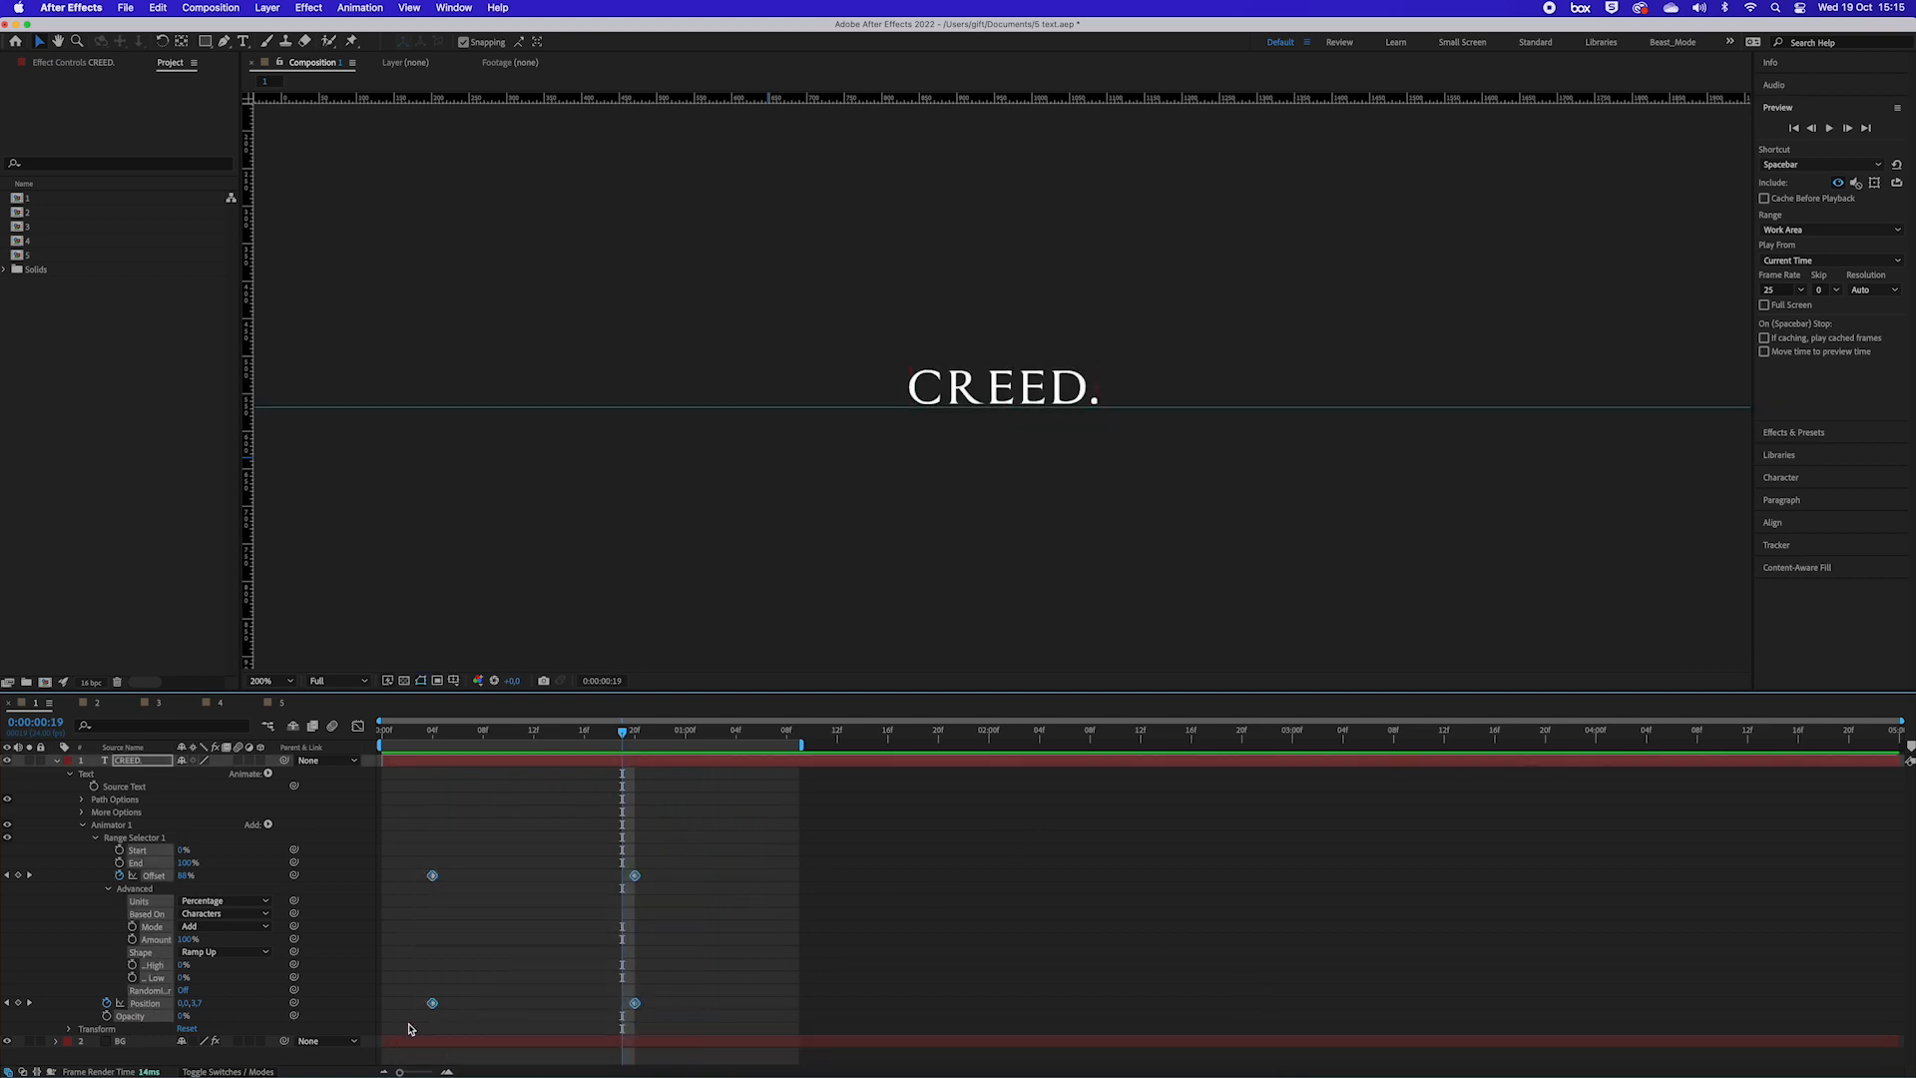
right_click(433, 875)
mouse_move(518, 1064)
click(724, 964)
key(space)
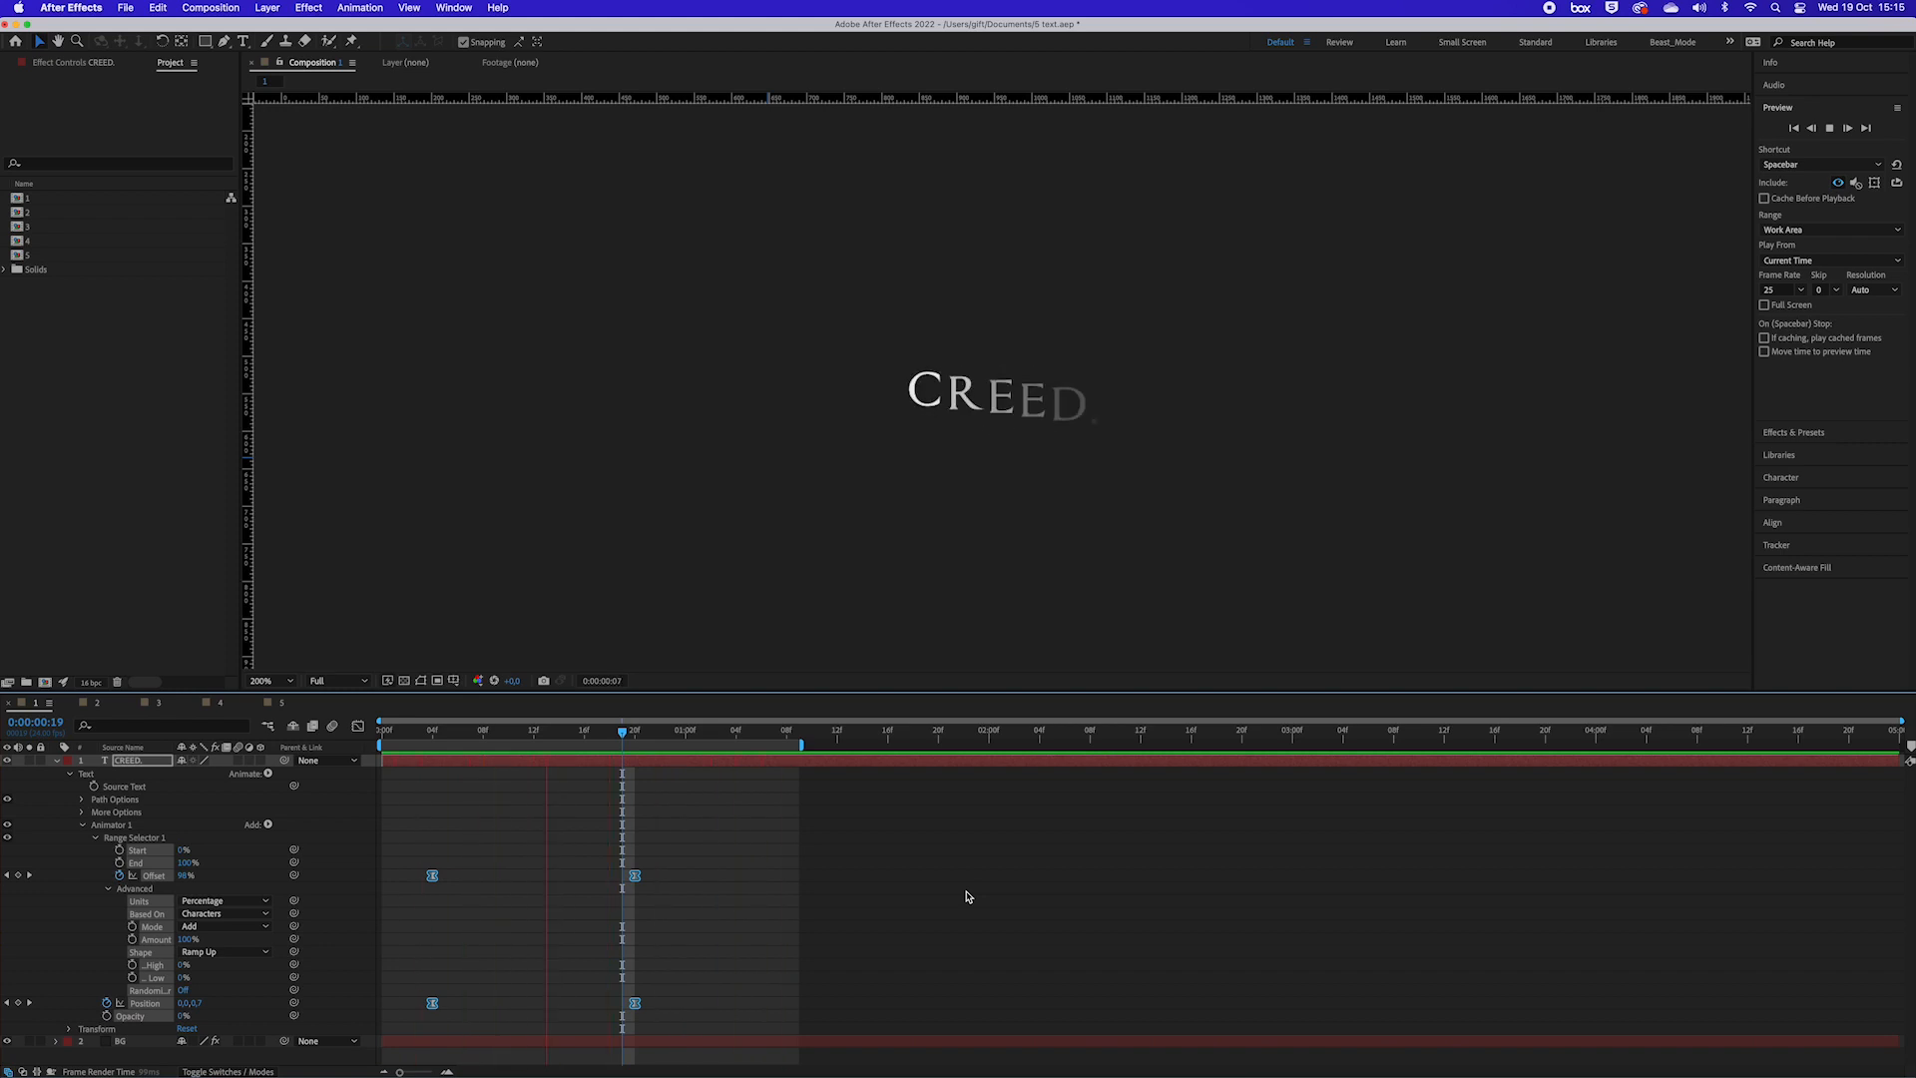
Step: Add a Position text animator to the ISLAND. layer in composition 2
click(130, 762)
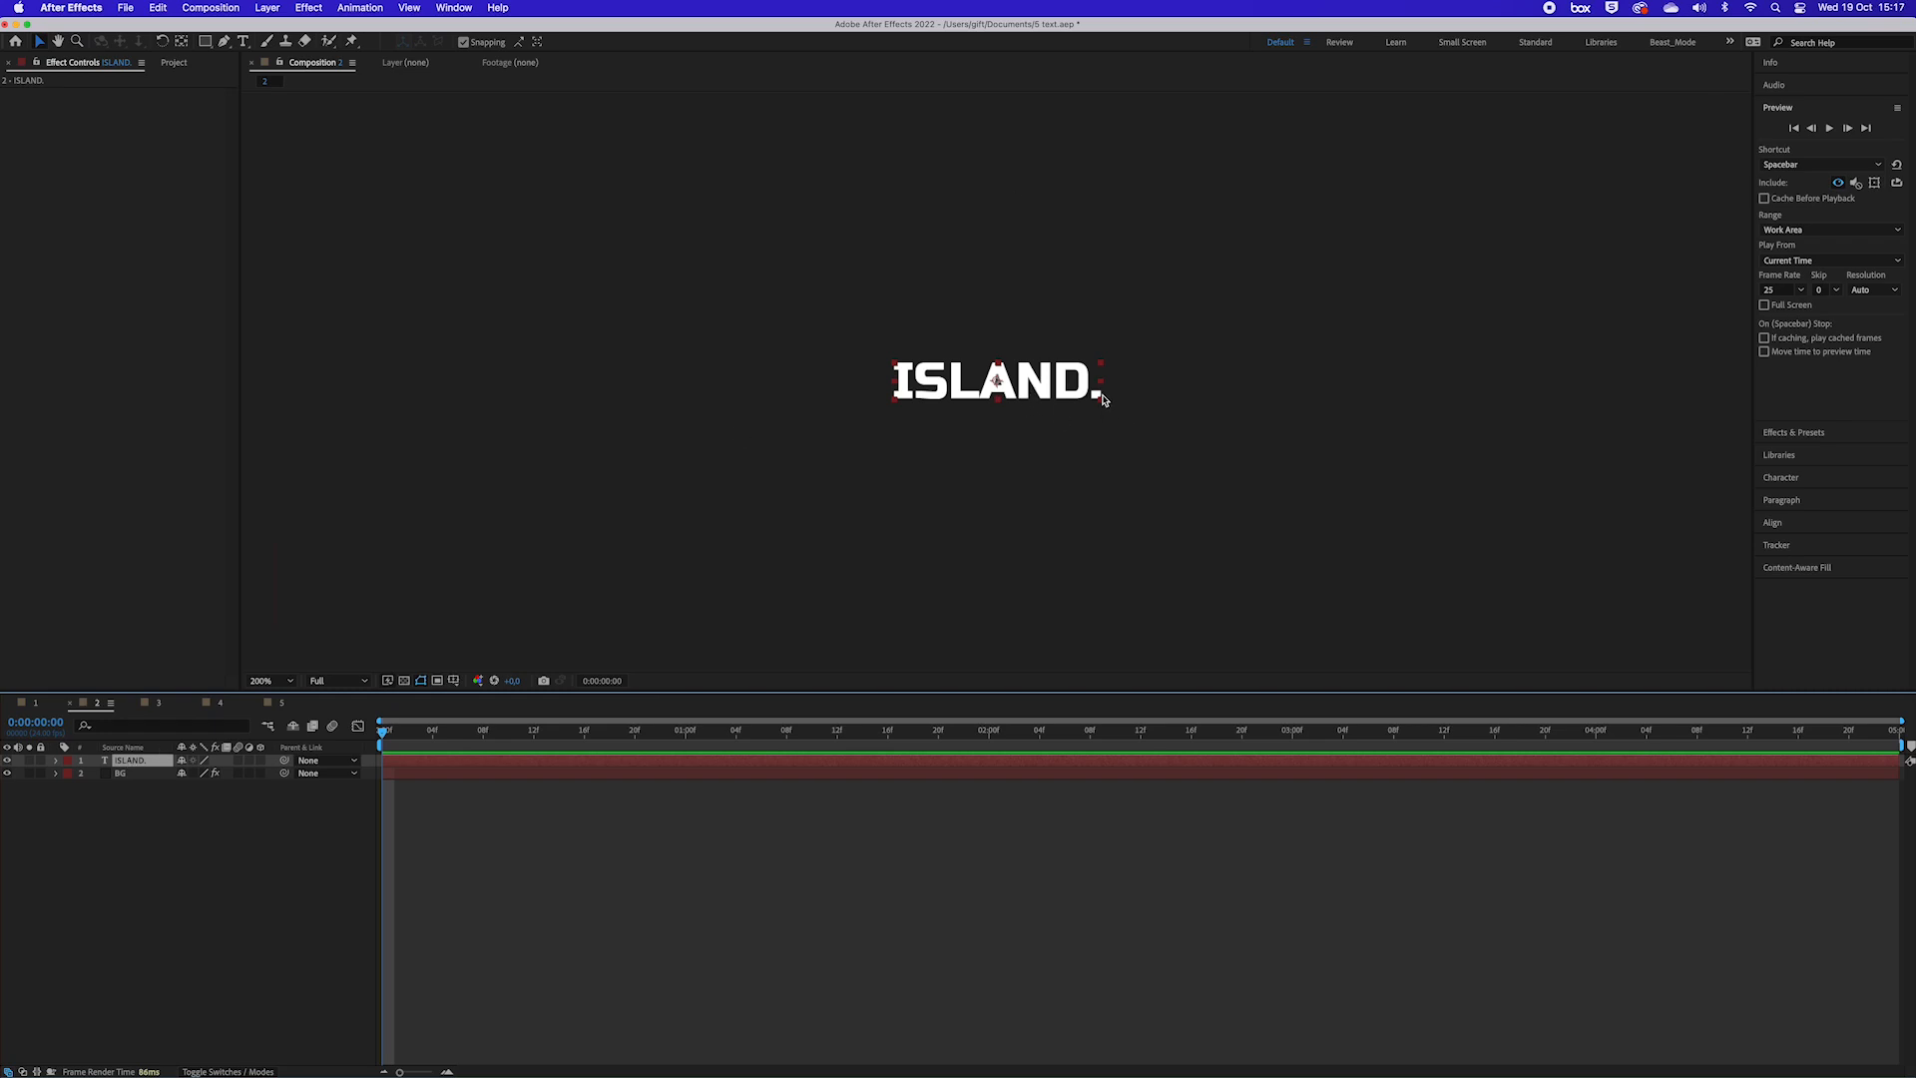
click(56, 762)
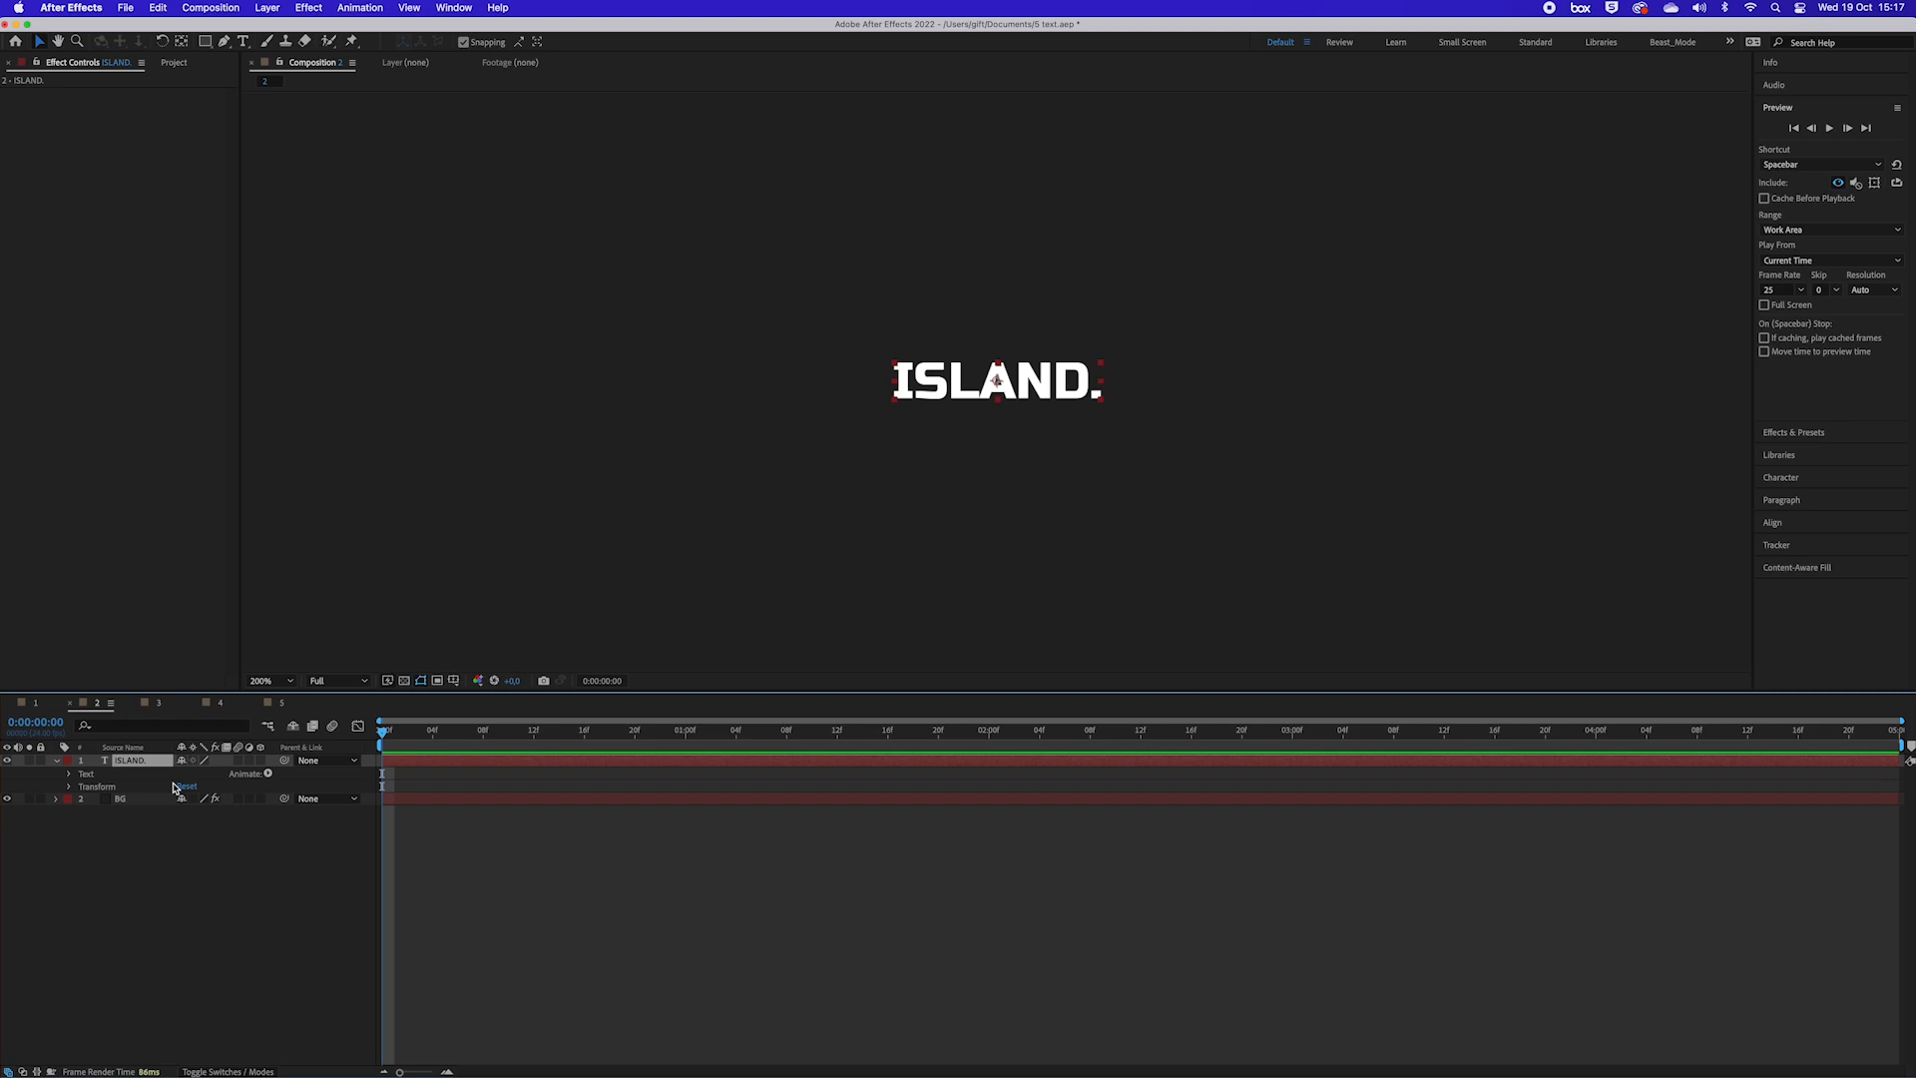
click(267, 774)
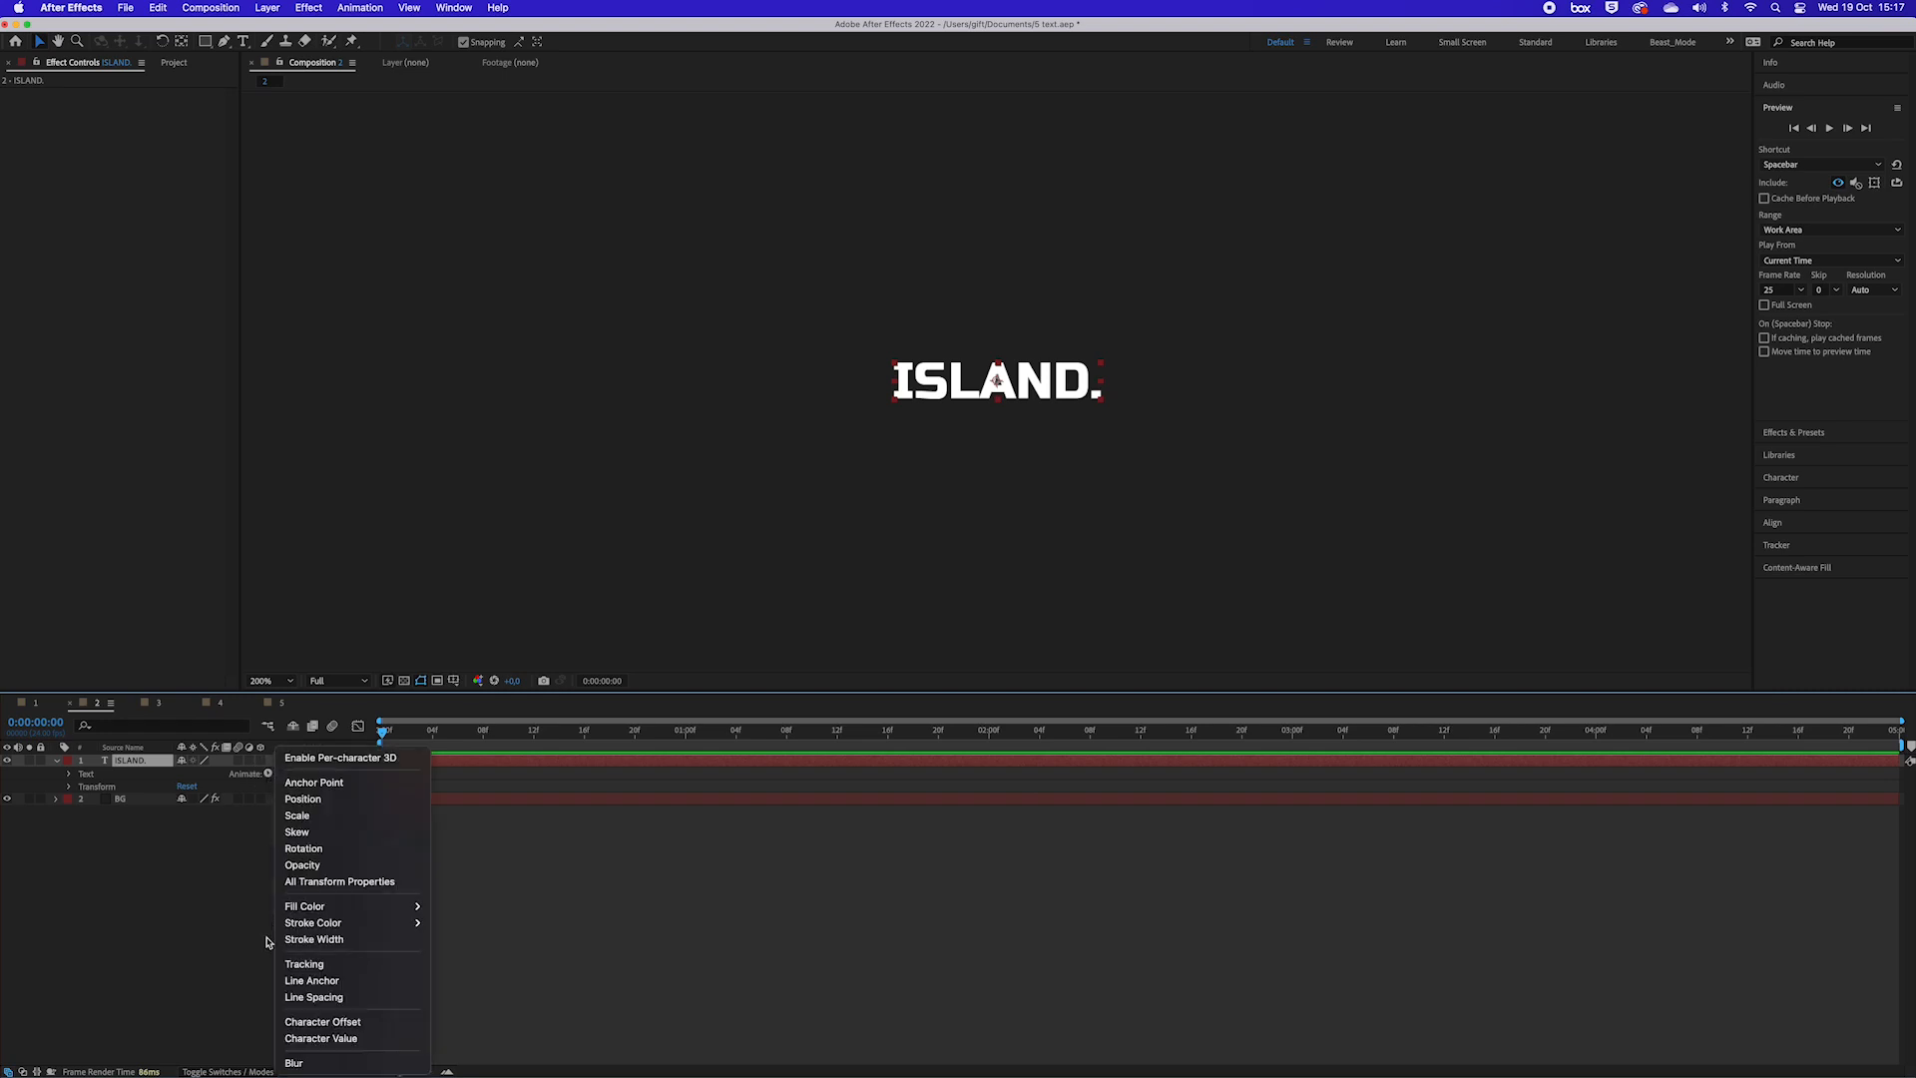
click(323, 802)
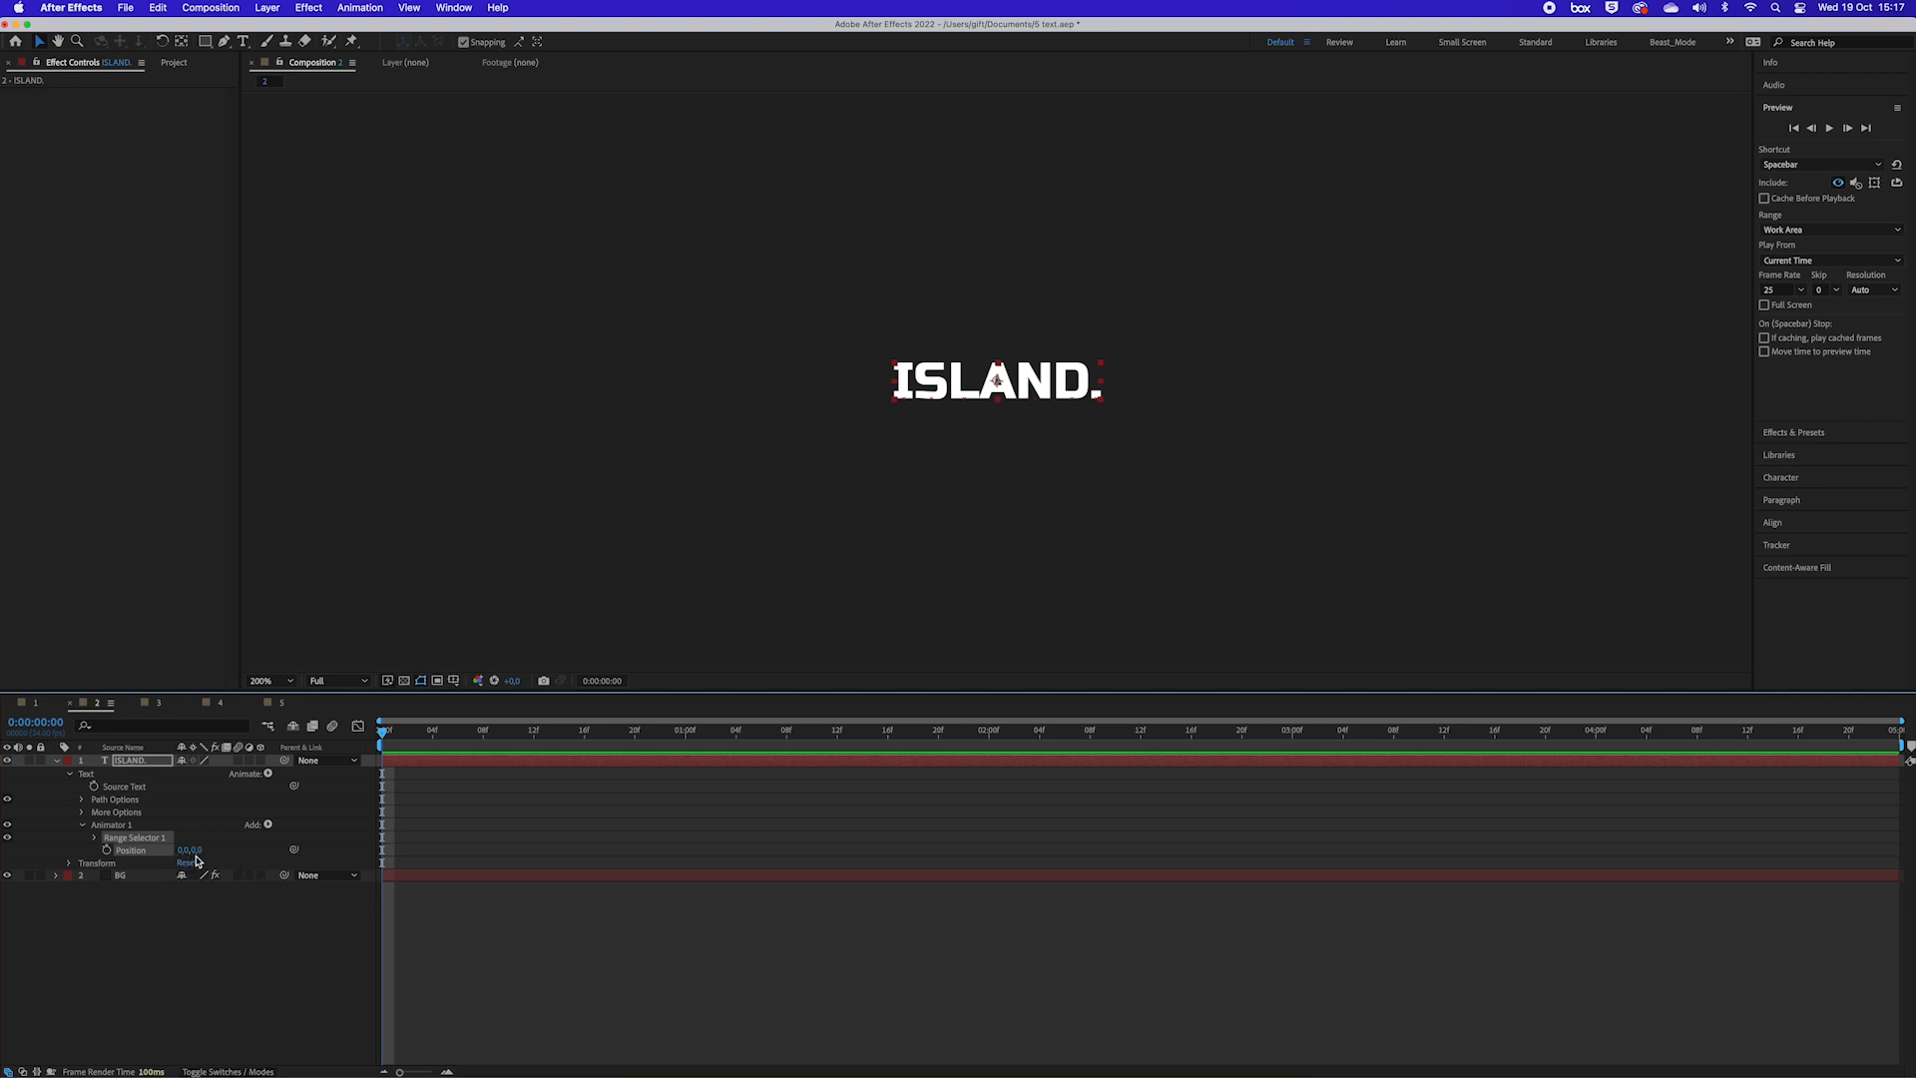
Step: Create a new empty shape layer in composition 2 with no other layer selected
click(236, 950)
right_click(260, 928)
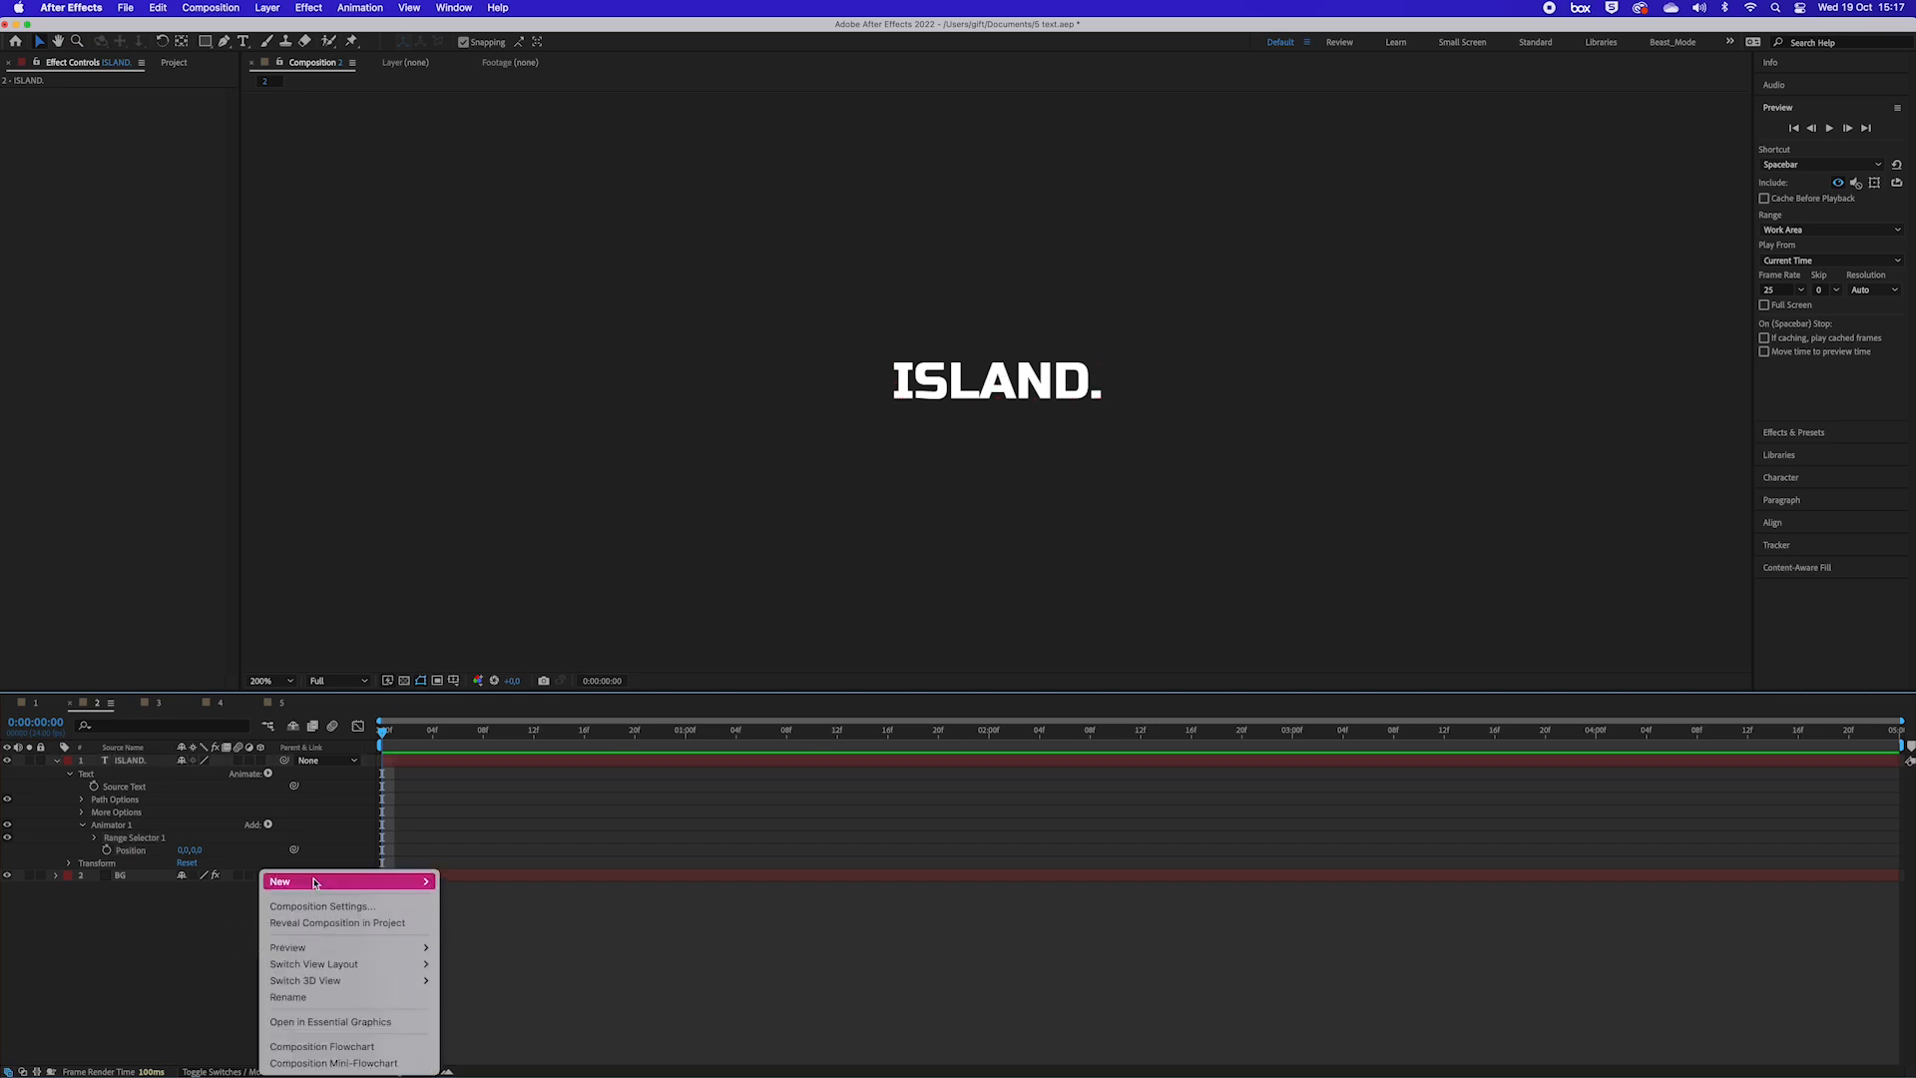
mouse_move(316, 882)
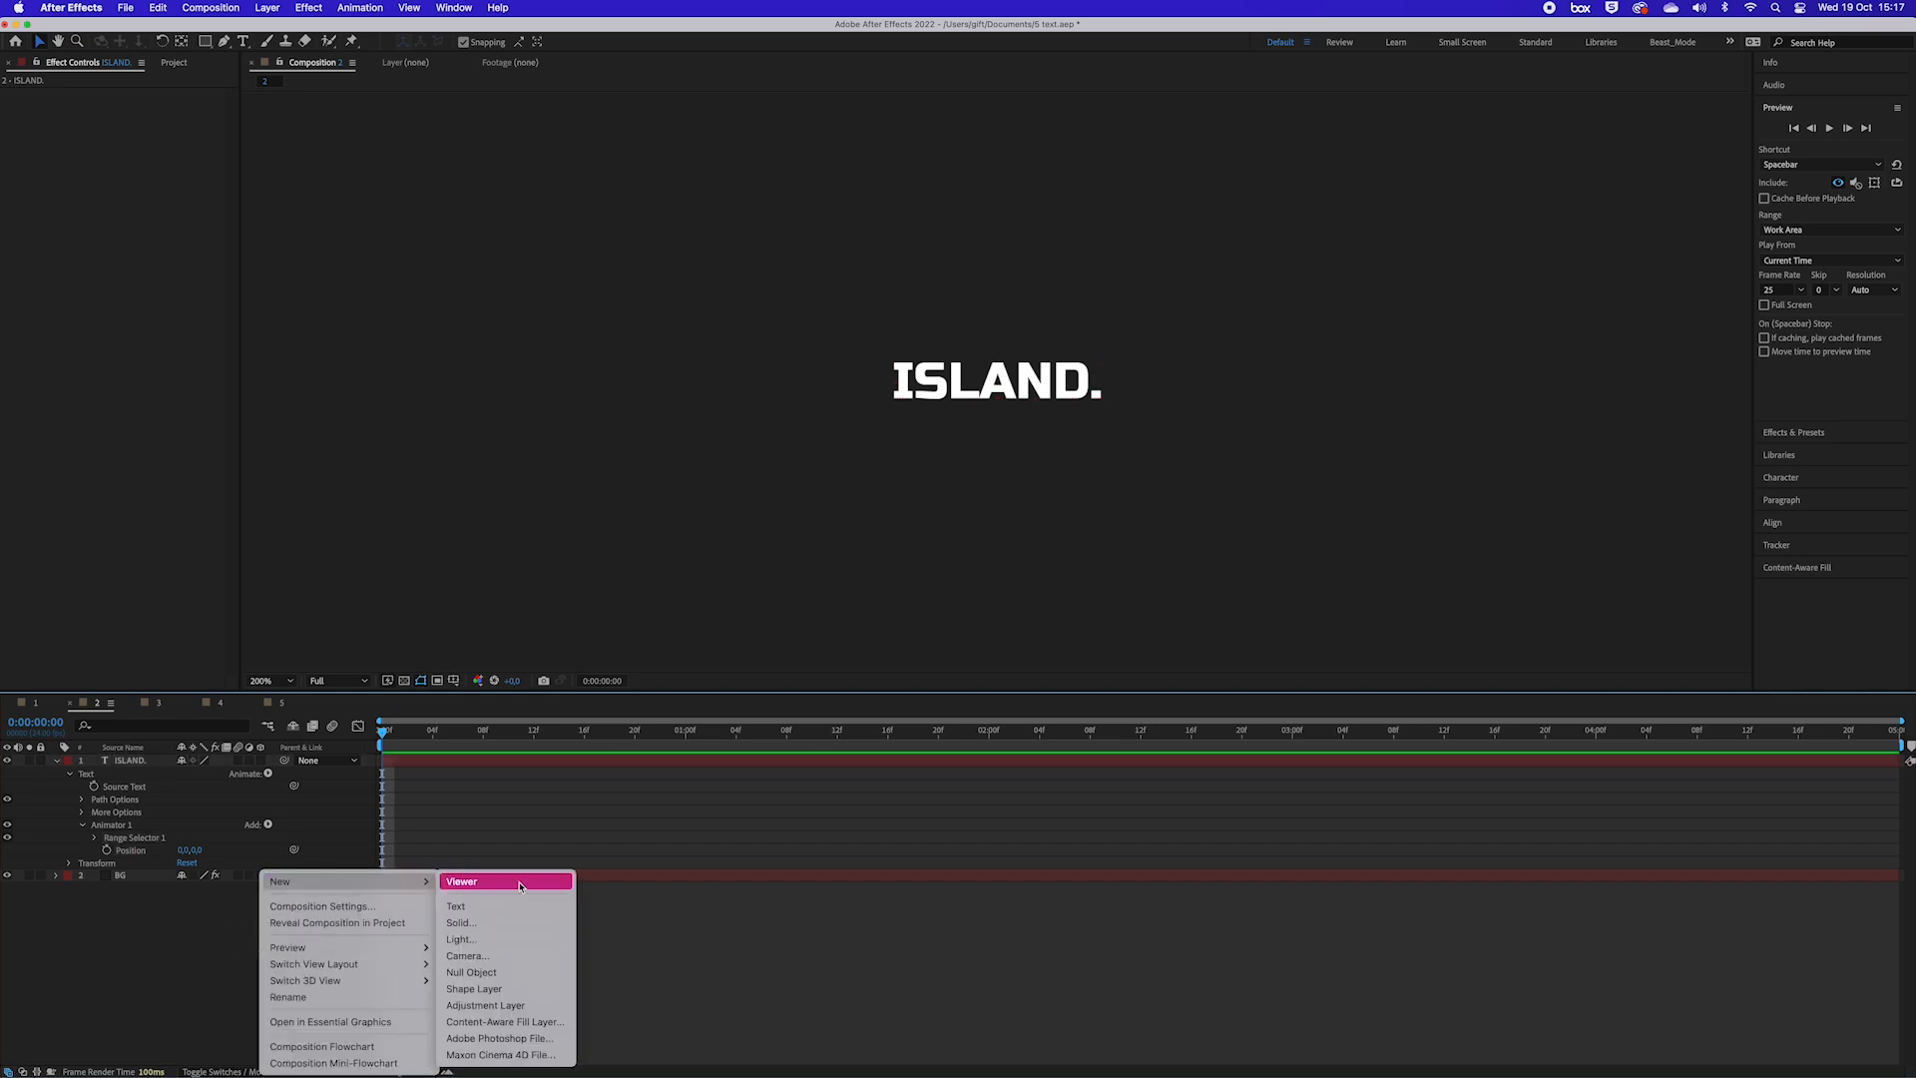
click(485, 989)
Step: Activate the Rectangle tool, show the rulers and place a horizontal guide along the baseline of ISLAND
key(q)
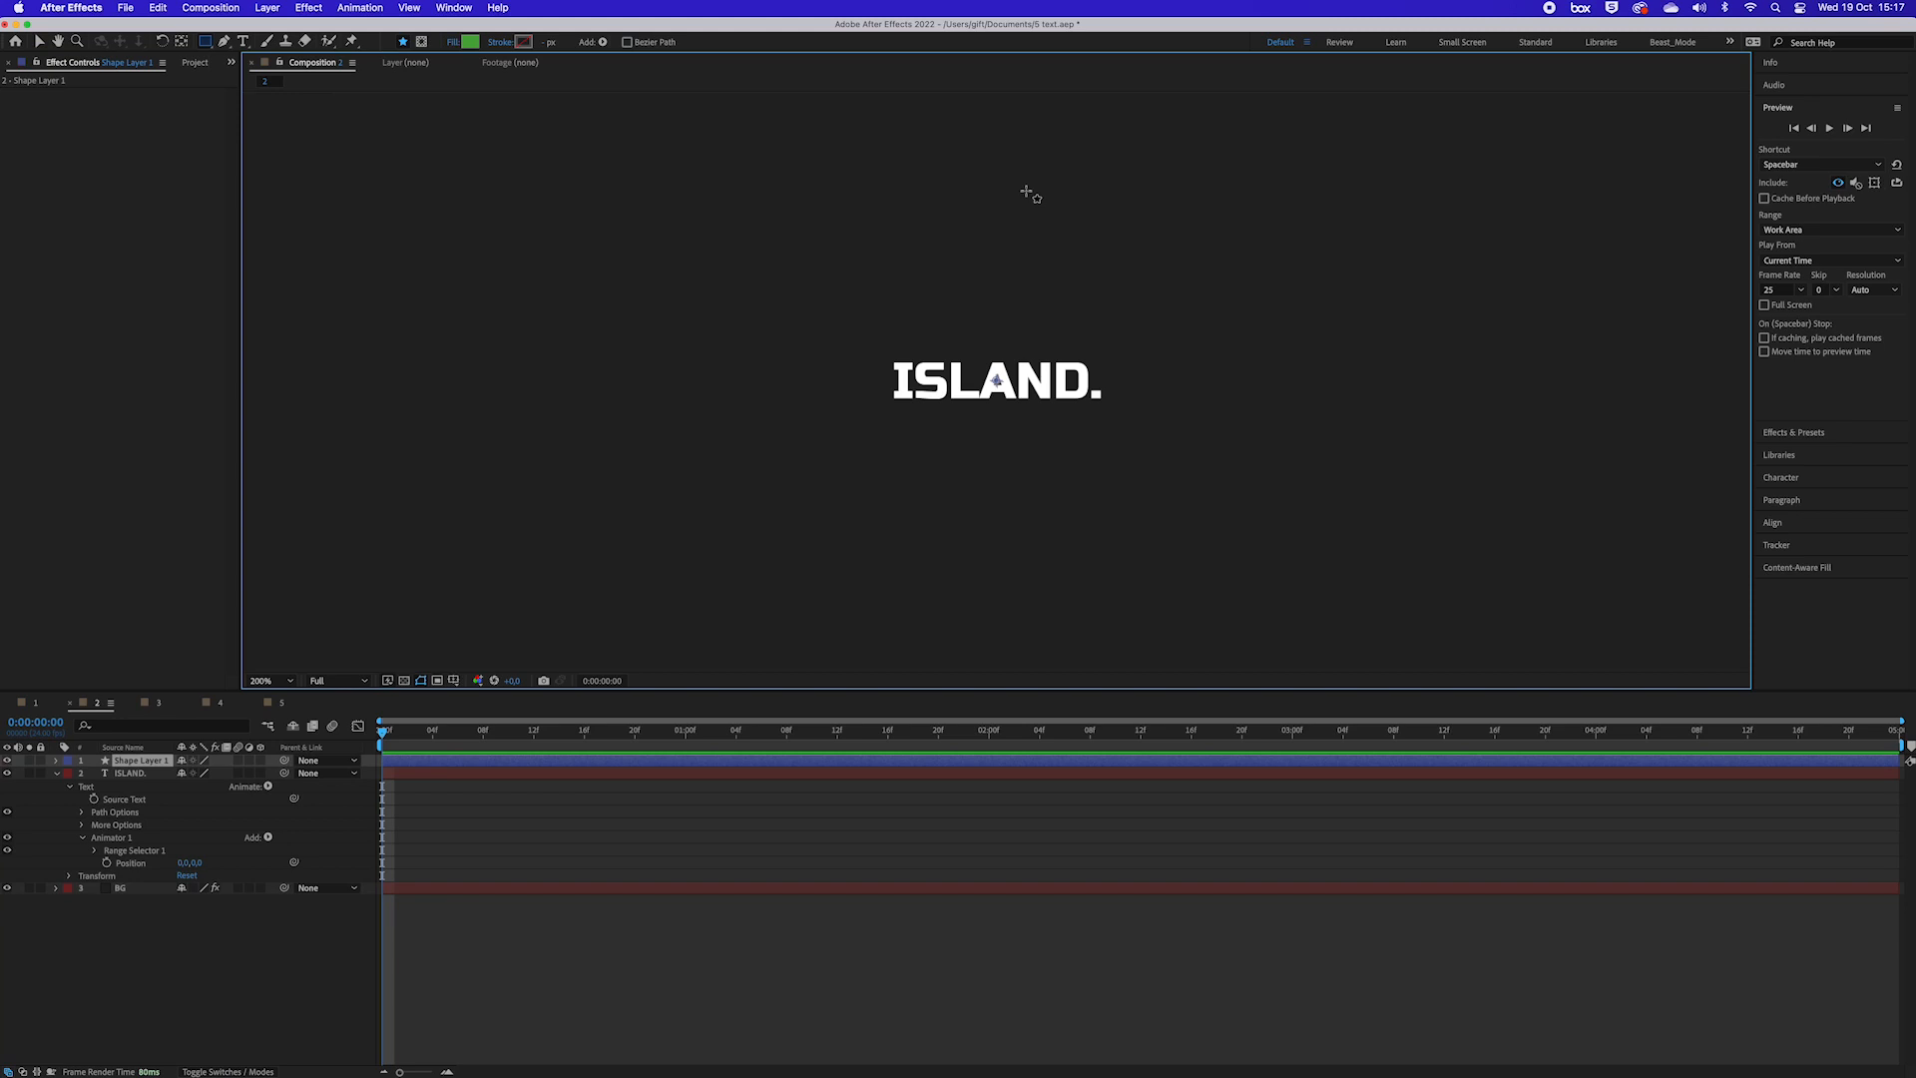
key(super+r)
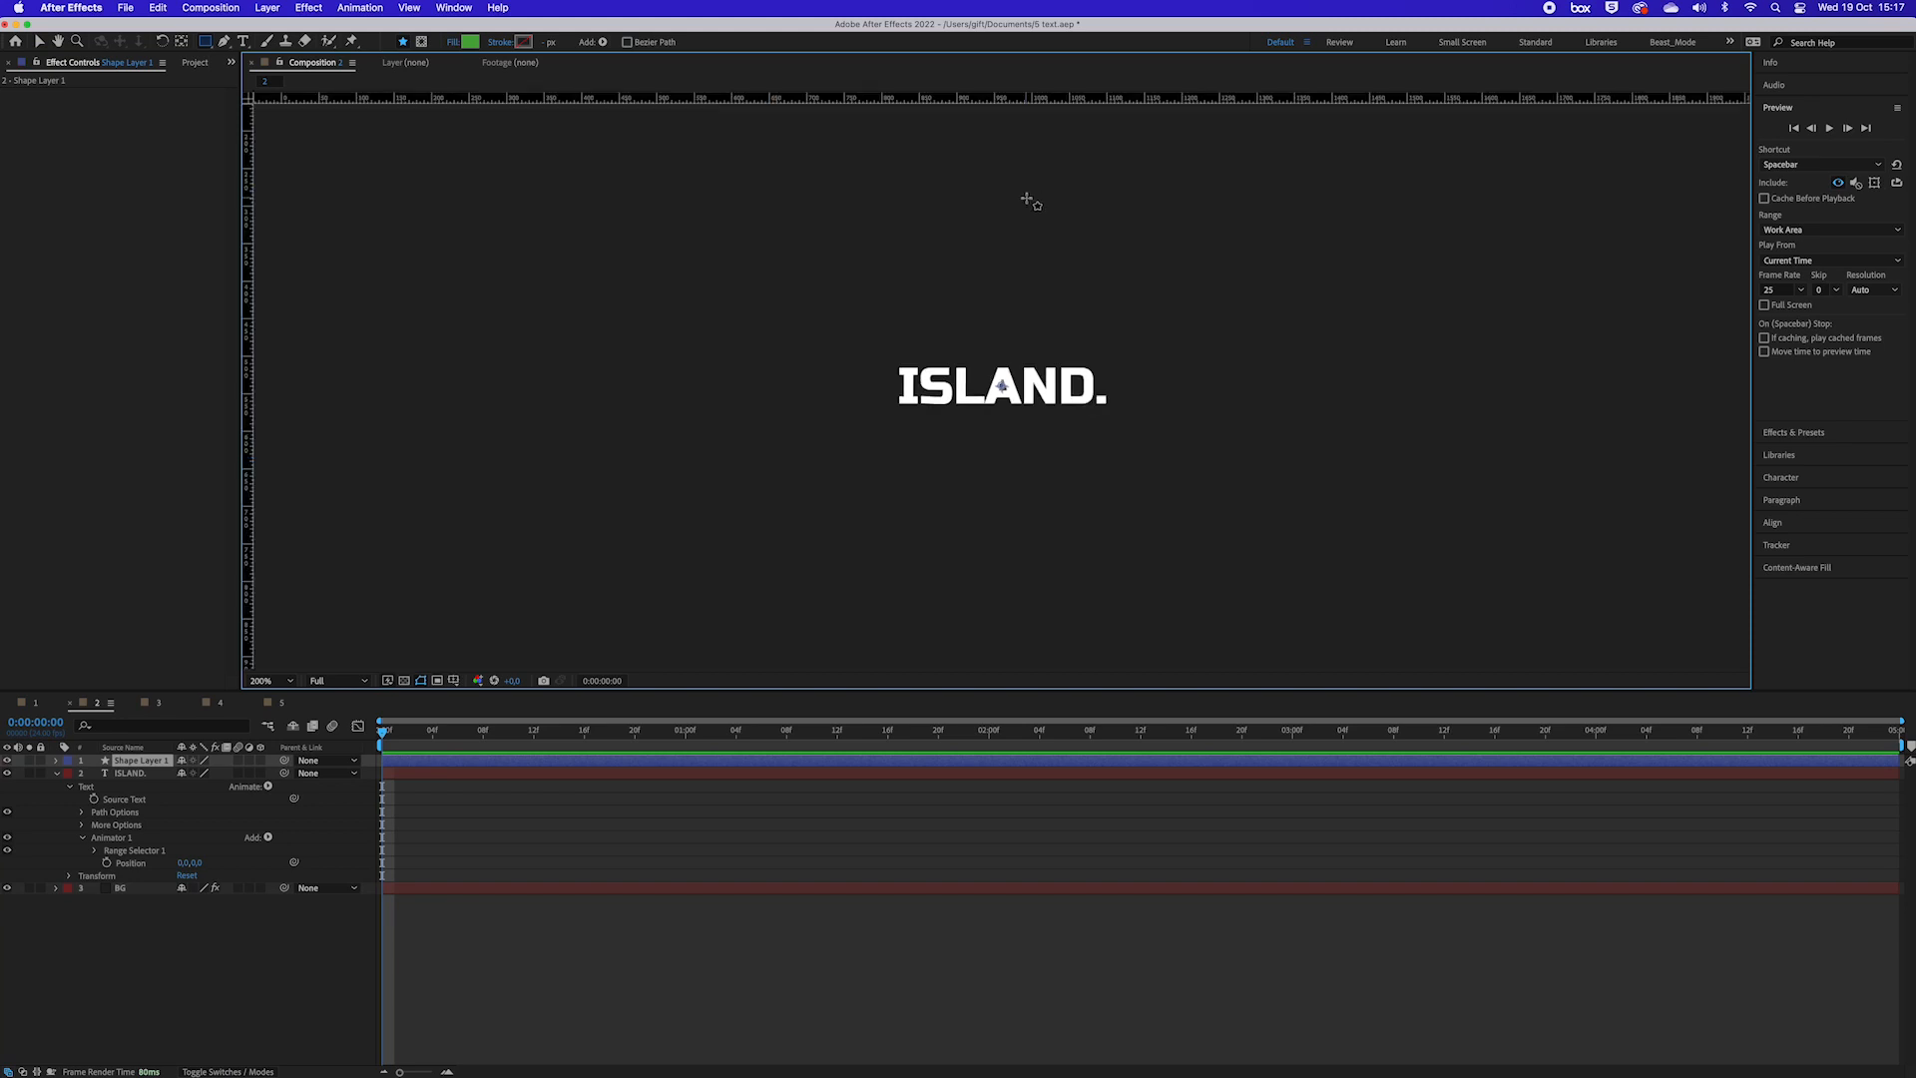
drag(997, 97, 987, 406)
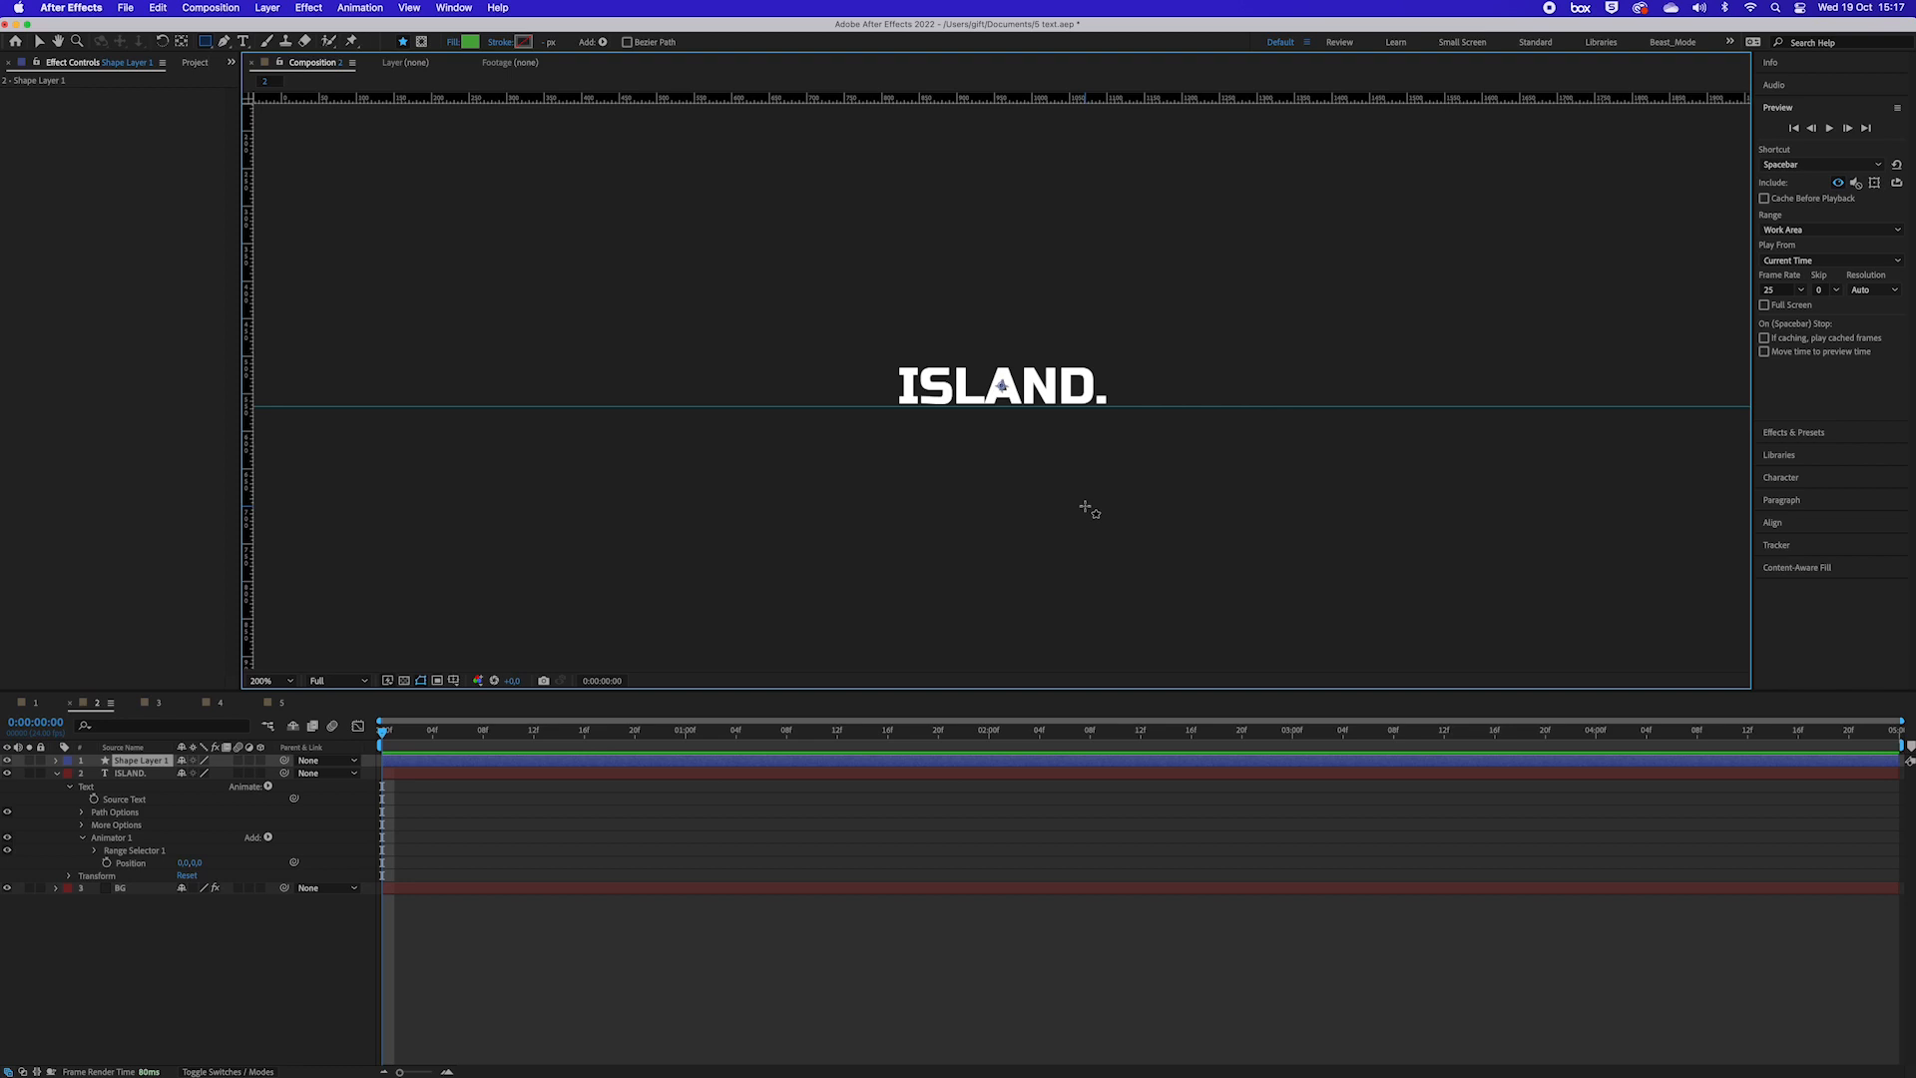
Step: Rename the shape layer Text_Shape and draw a filled rectangle covering the ISLAND. text, with its lower edge on the guide
right_click(126, 760)
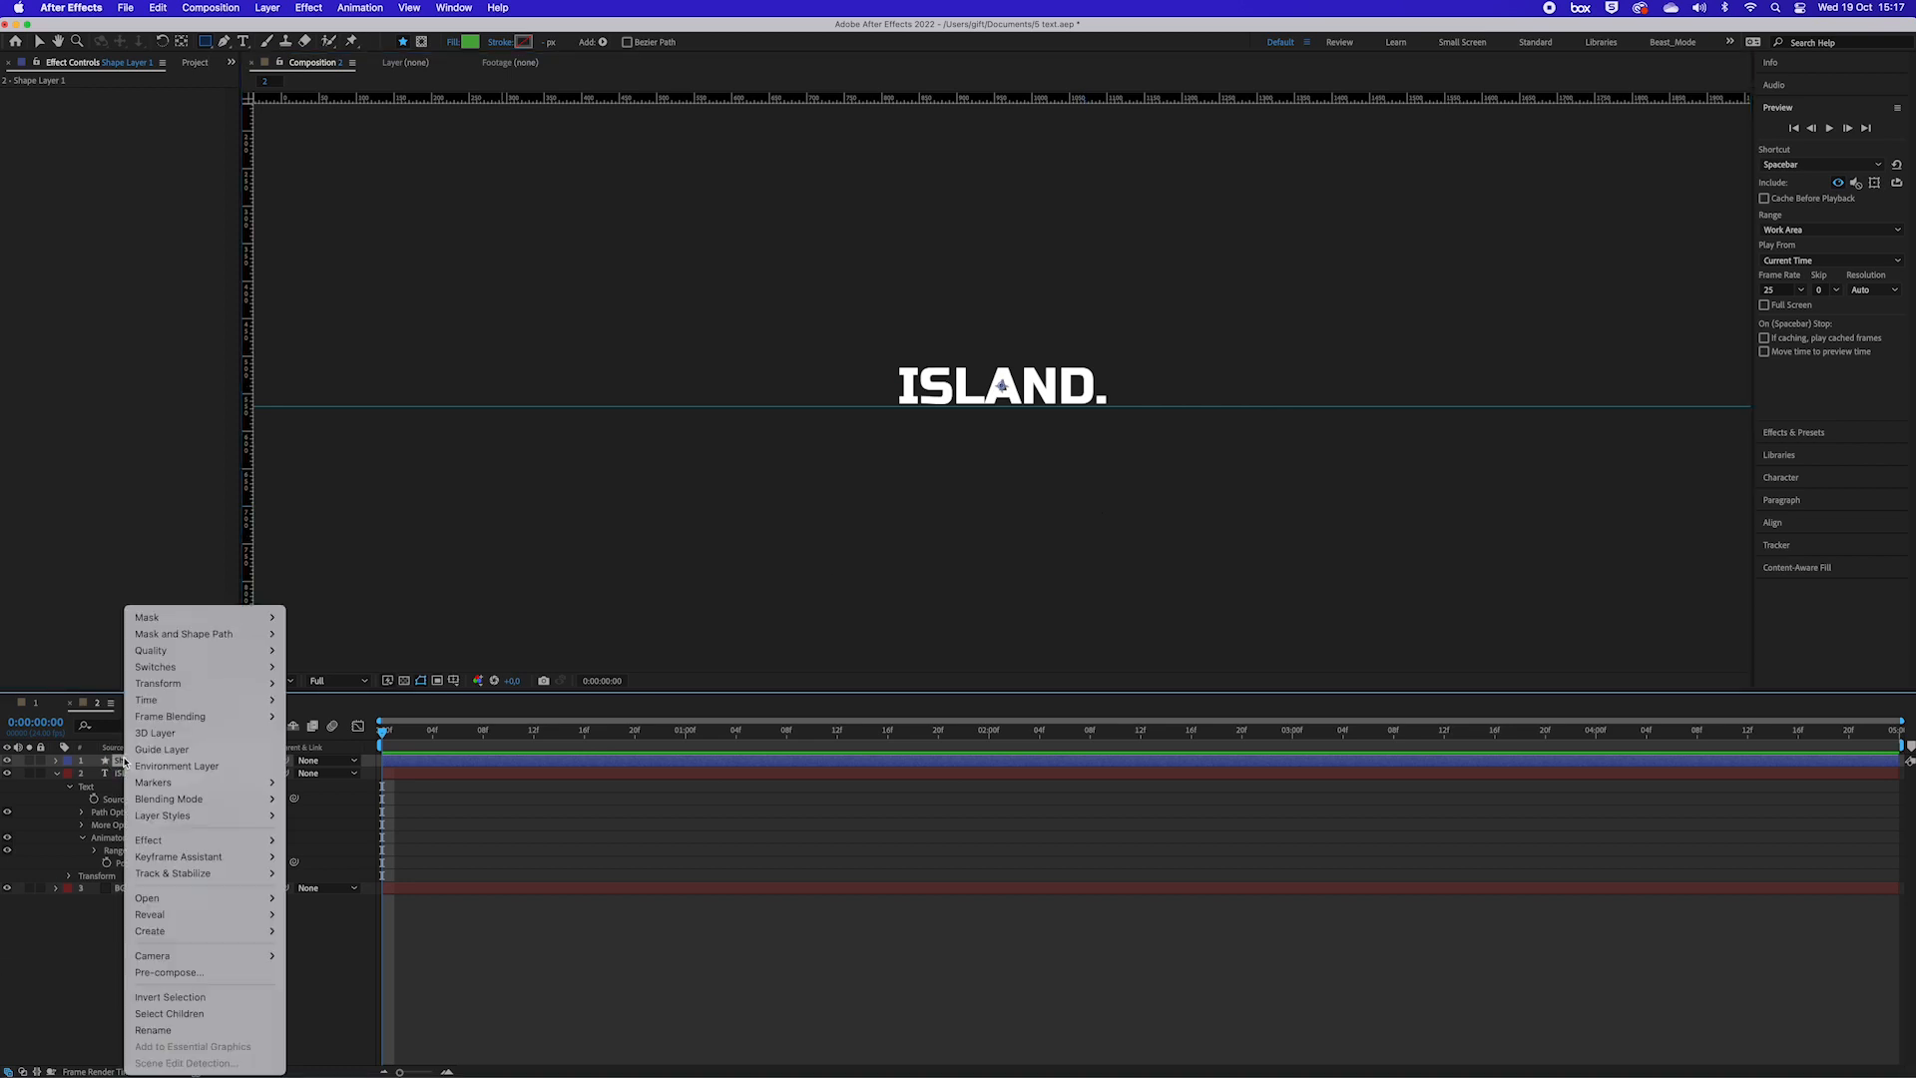
click(166, 1031)
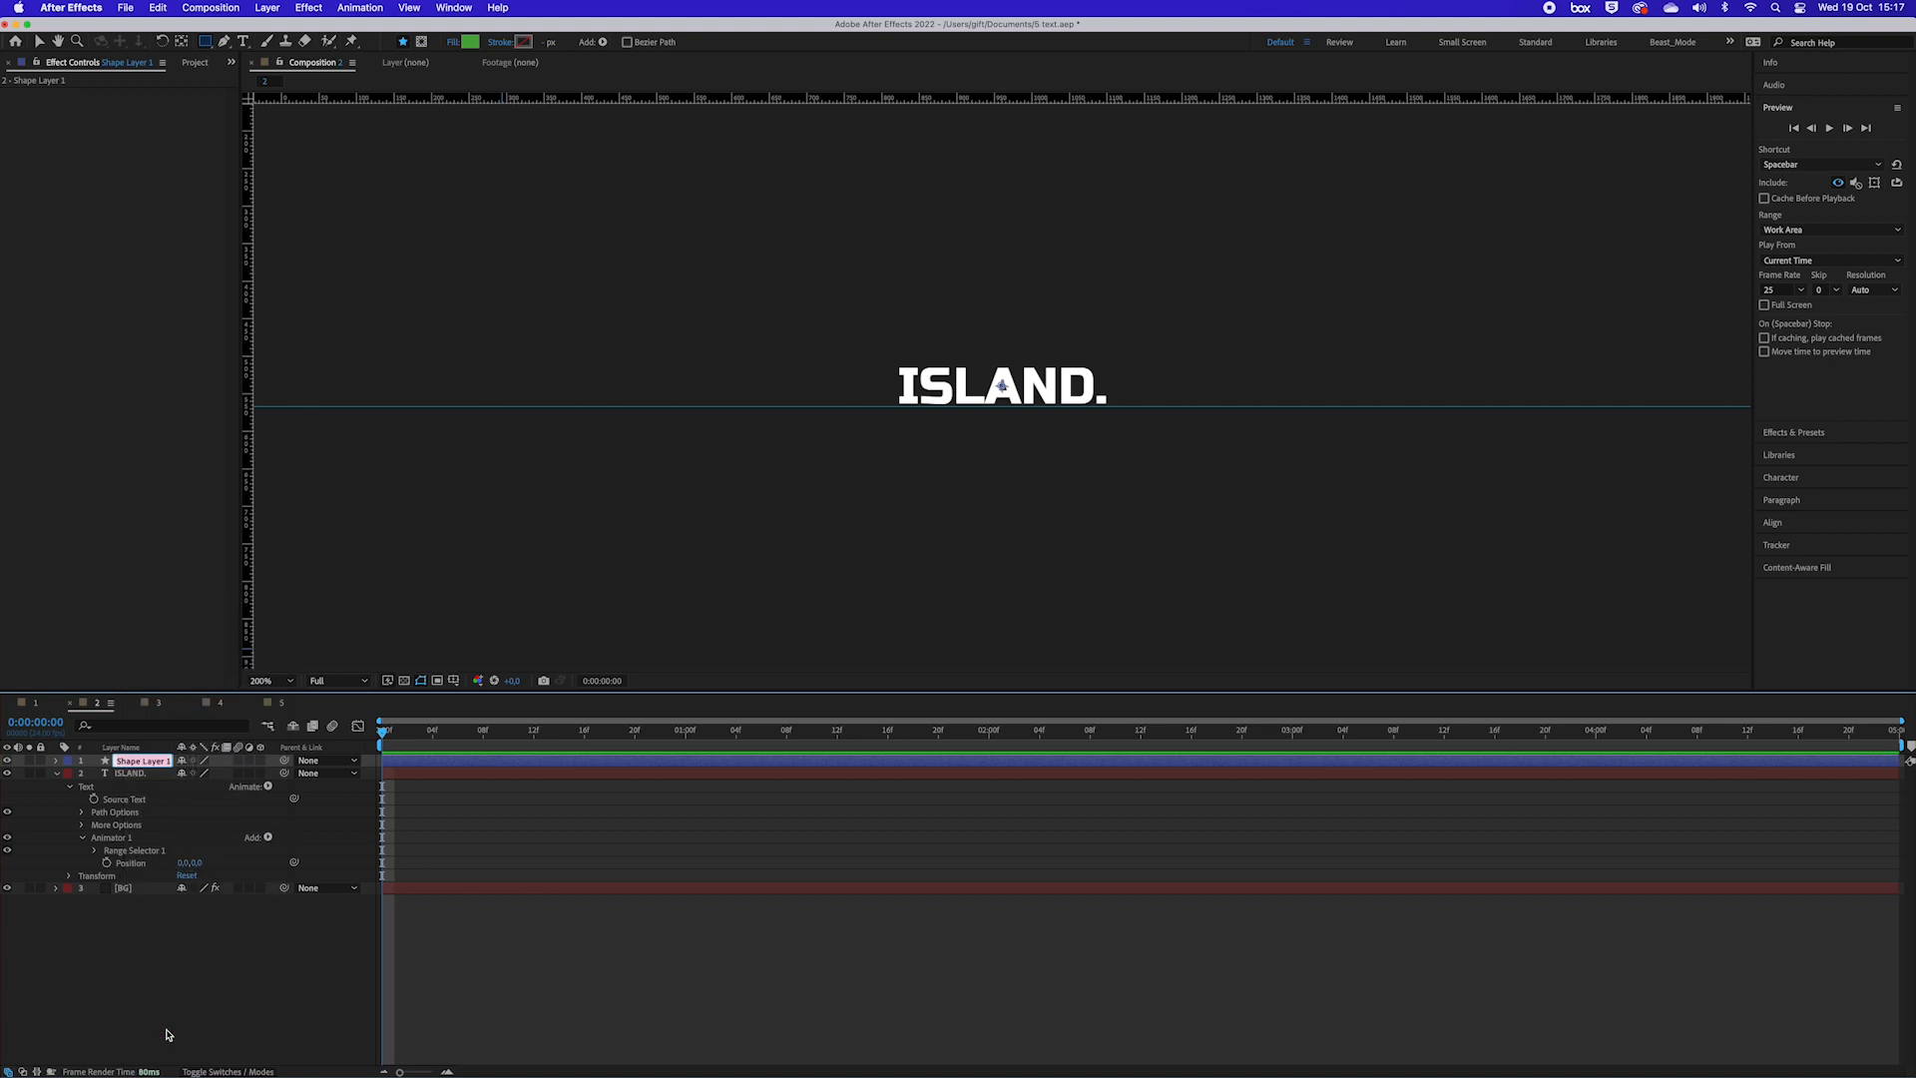
text(Text_Shape)
key(Return)
drag(883, 336, 1125, 406)
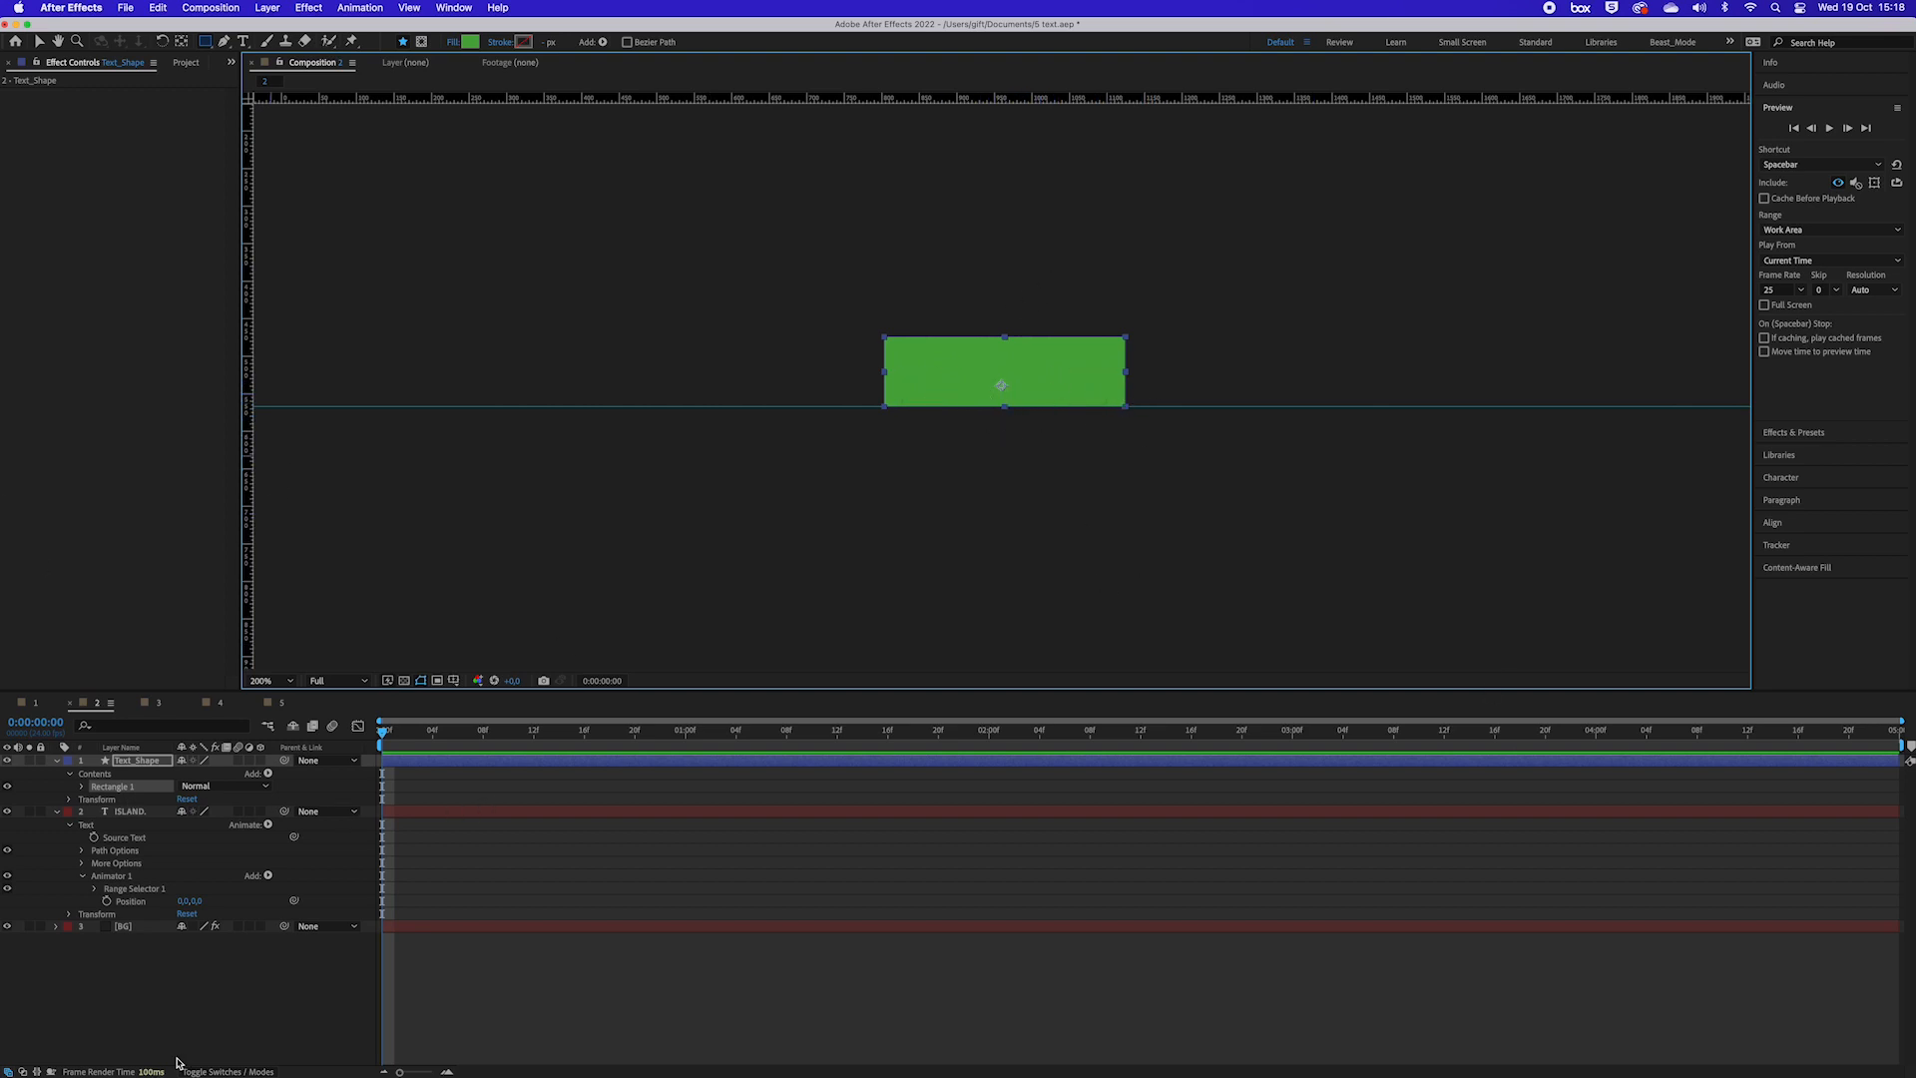
Step: Set the ISLAND. layer's track matte to Alpha Matte using the Text_Shape layer
click(210, 843)
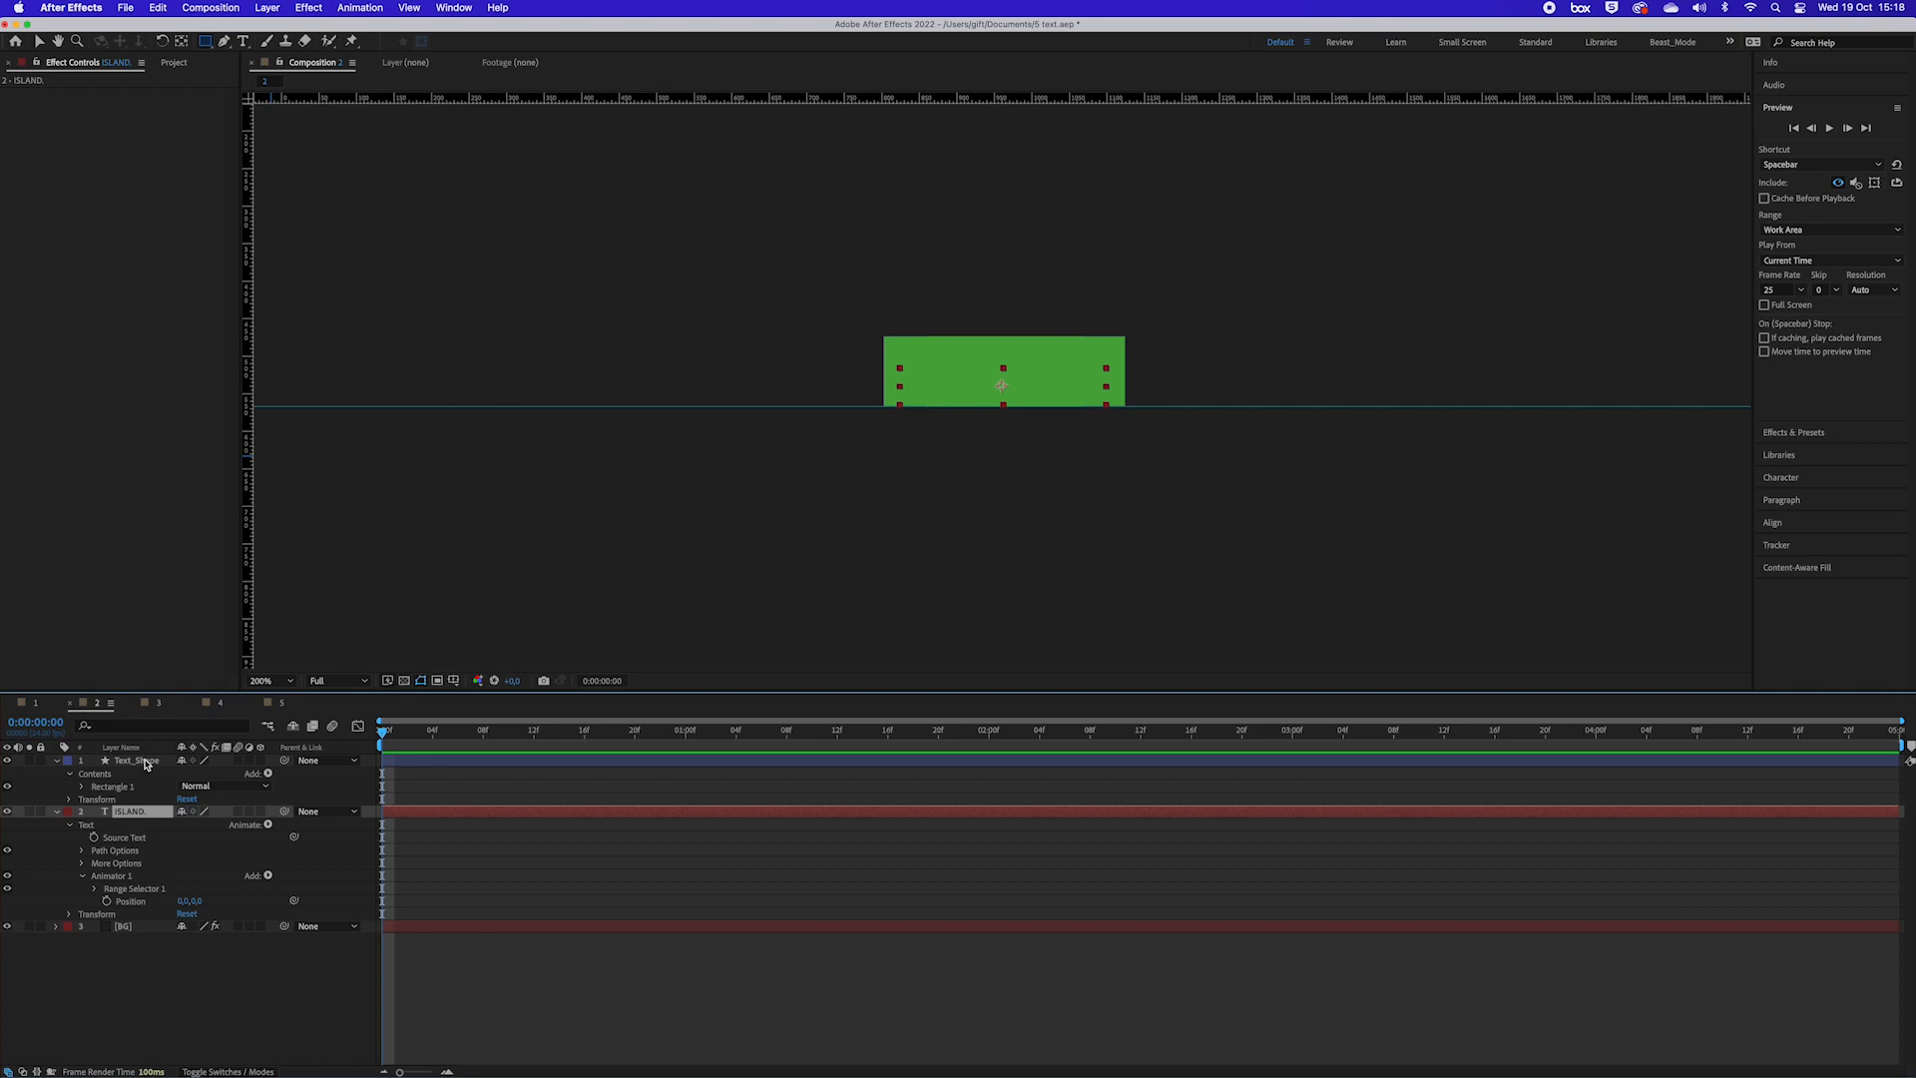
key(F4)
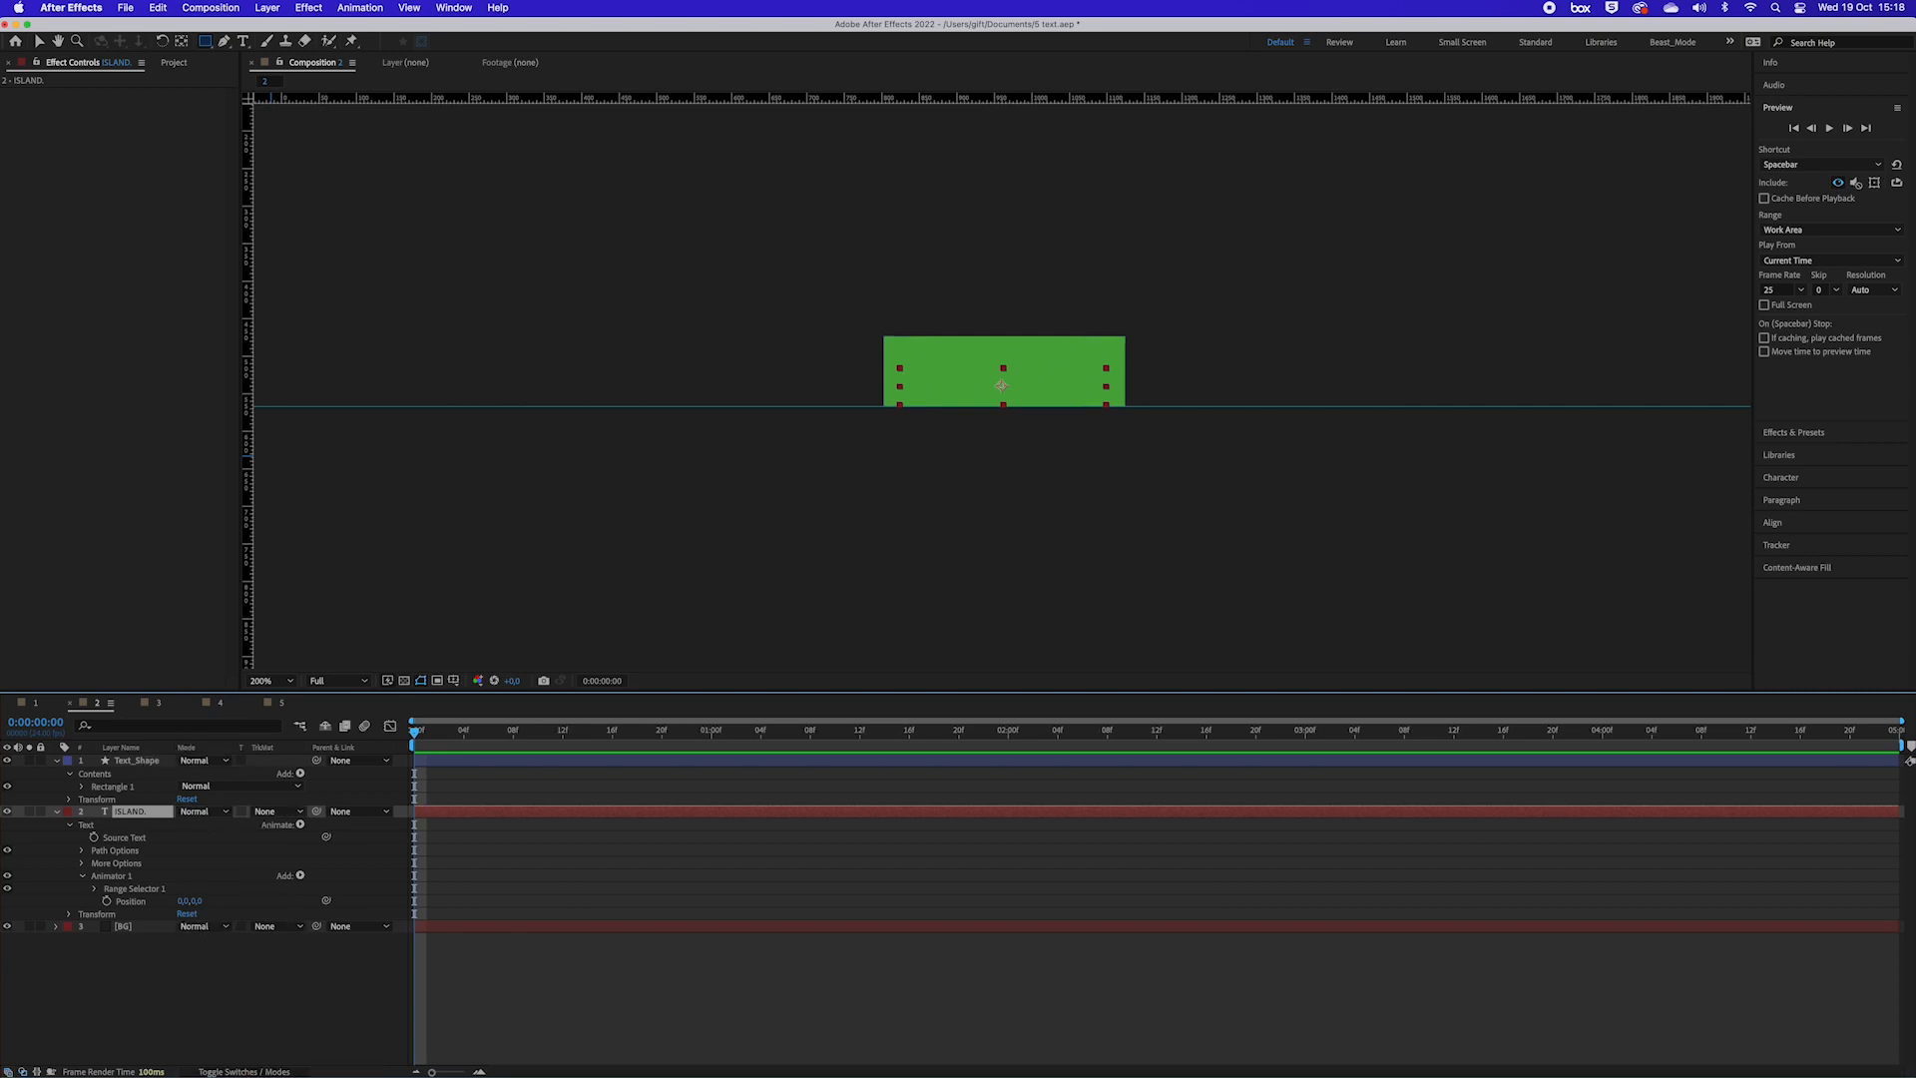
click(252, 1071)
click(252, 1070)
click(281, 813)
click(344, 853)
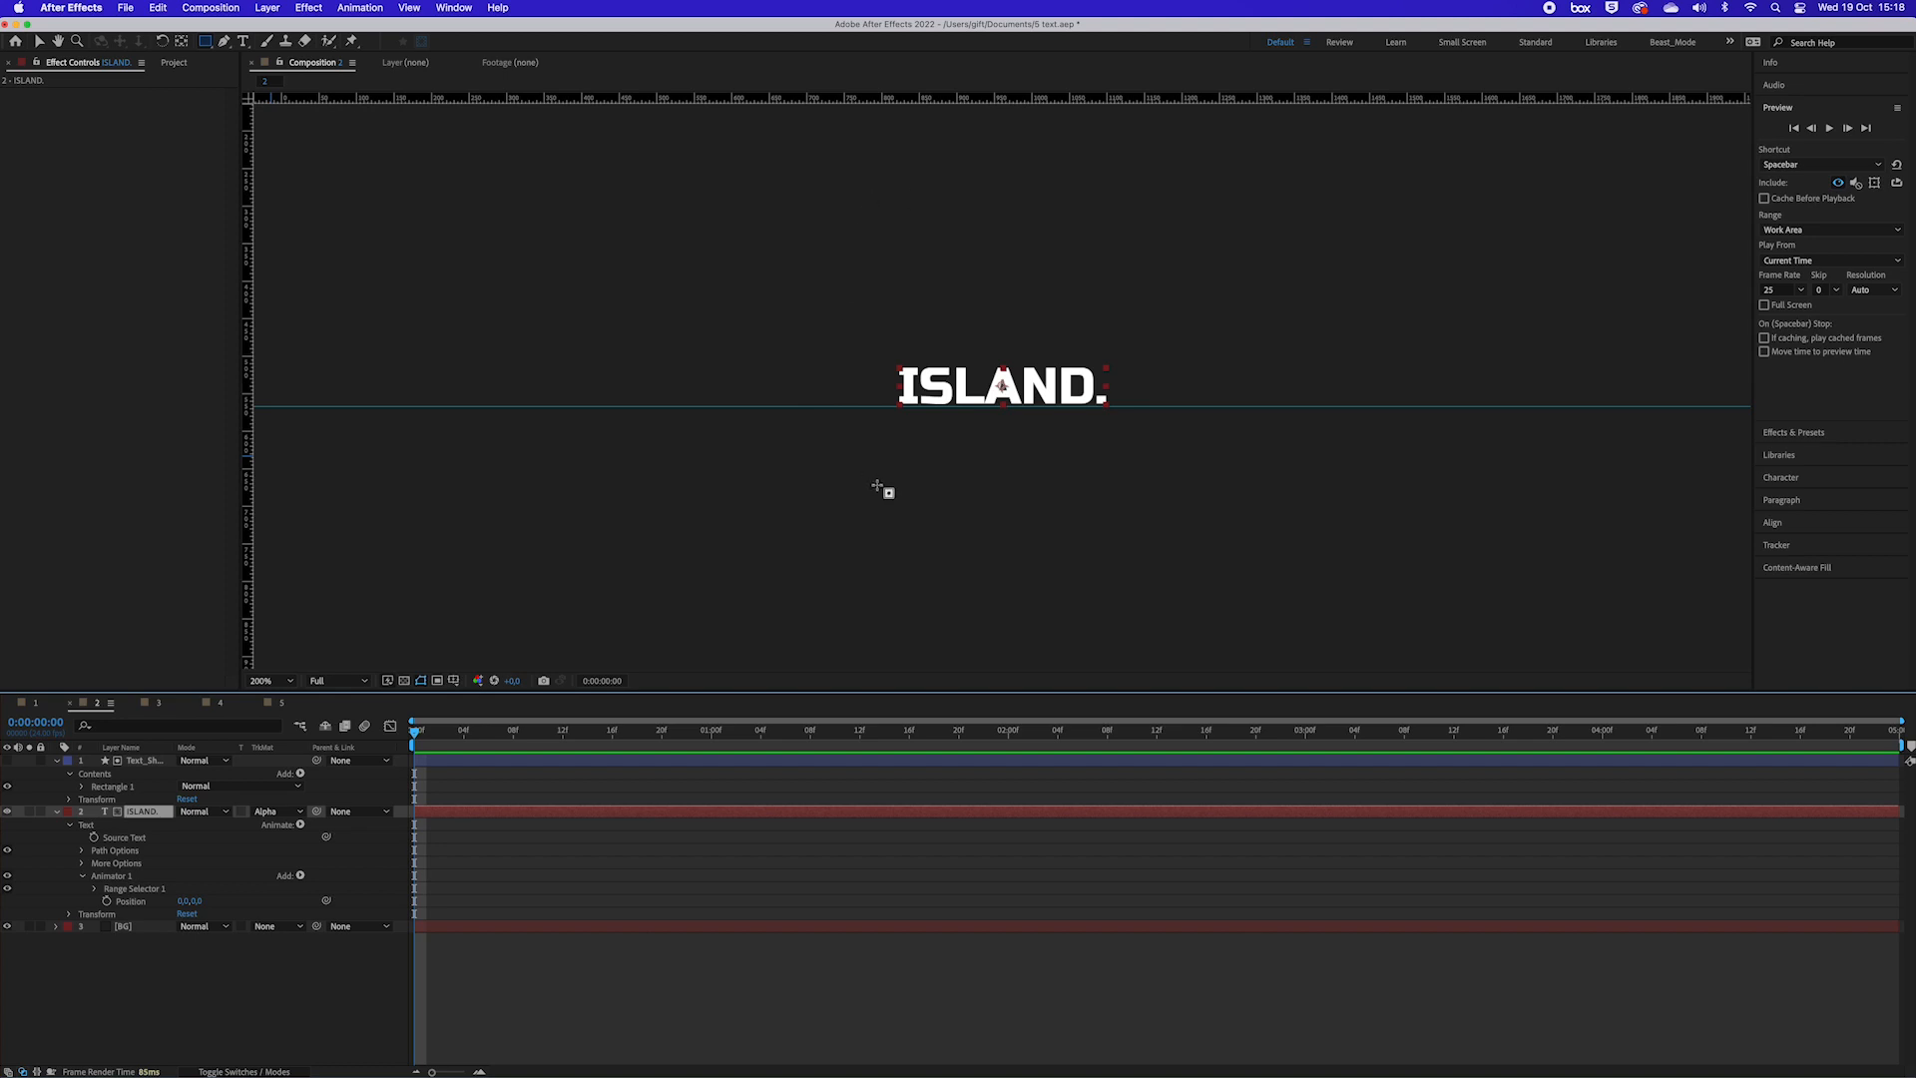
click(145, 761)
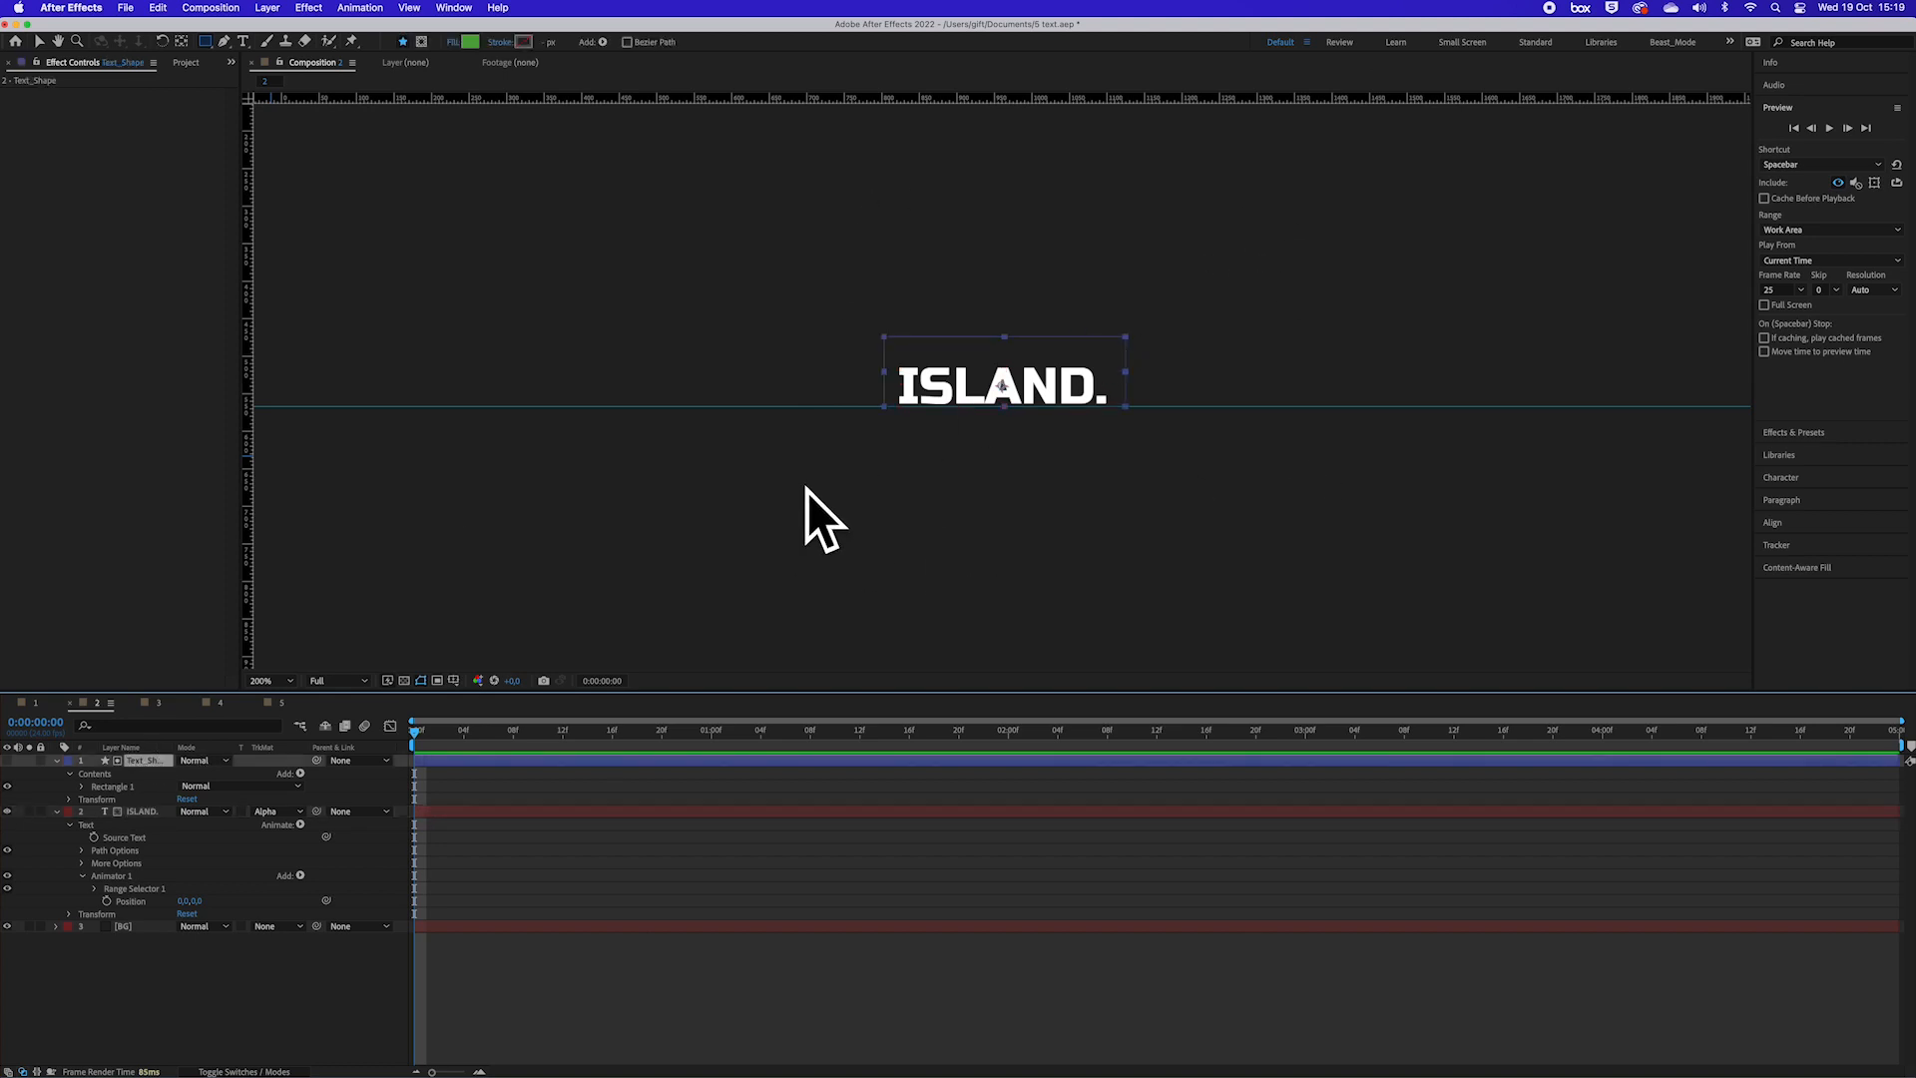
click(156, 813)
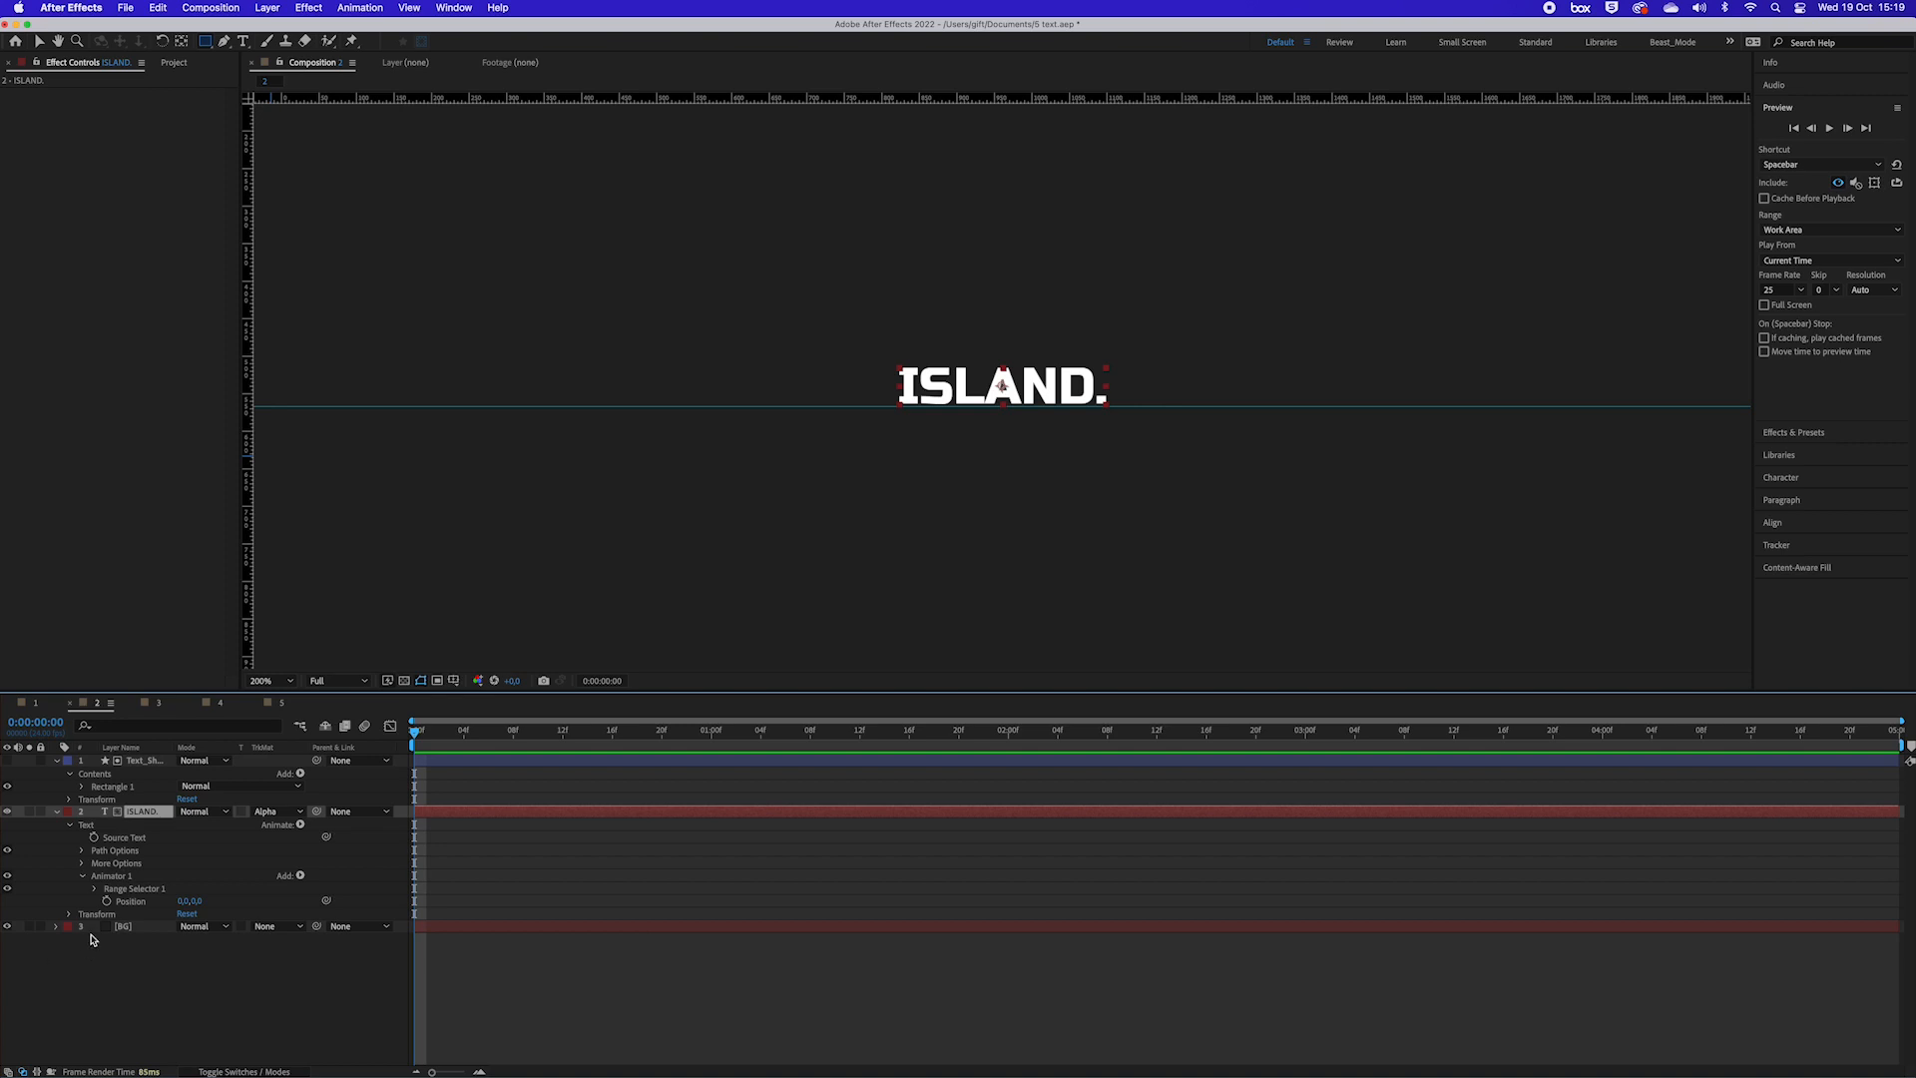
click(155, 764)
click(155, 814)
click(138, 749)
click(143, 761)
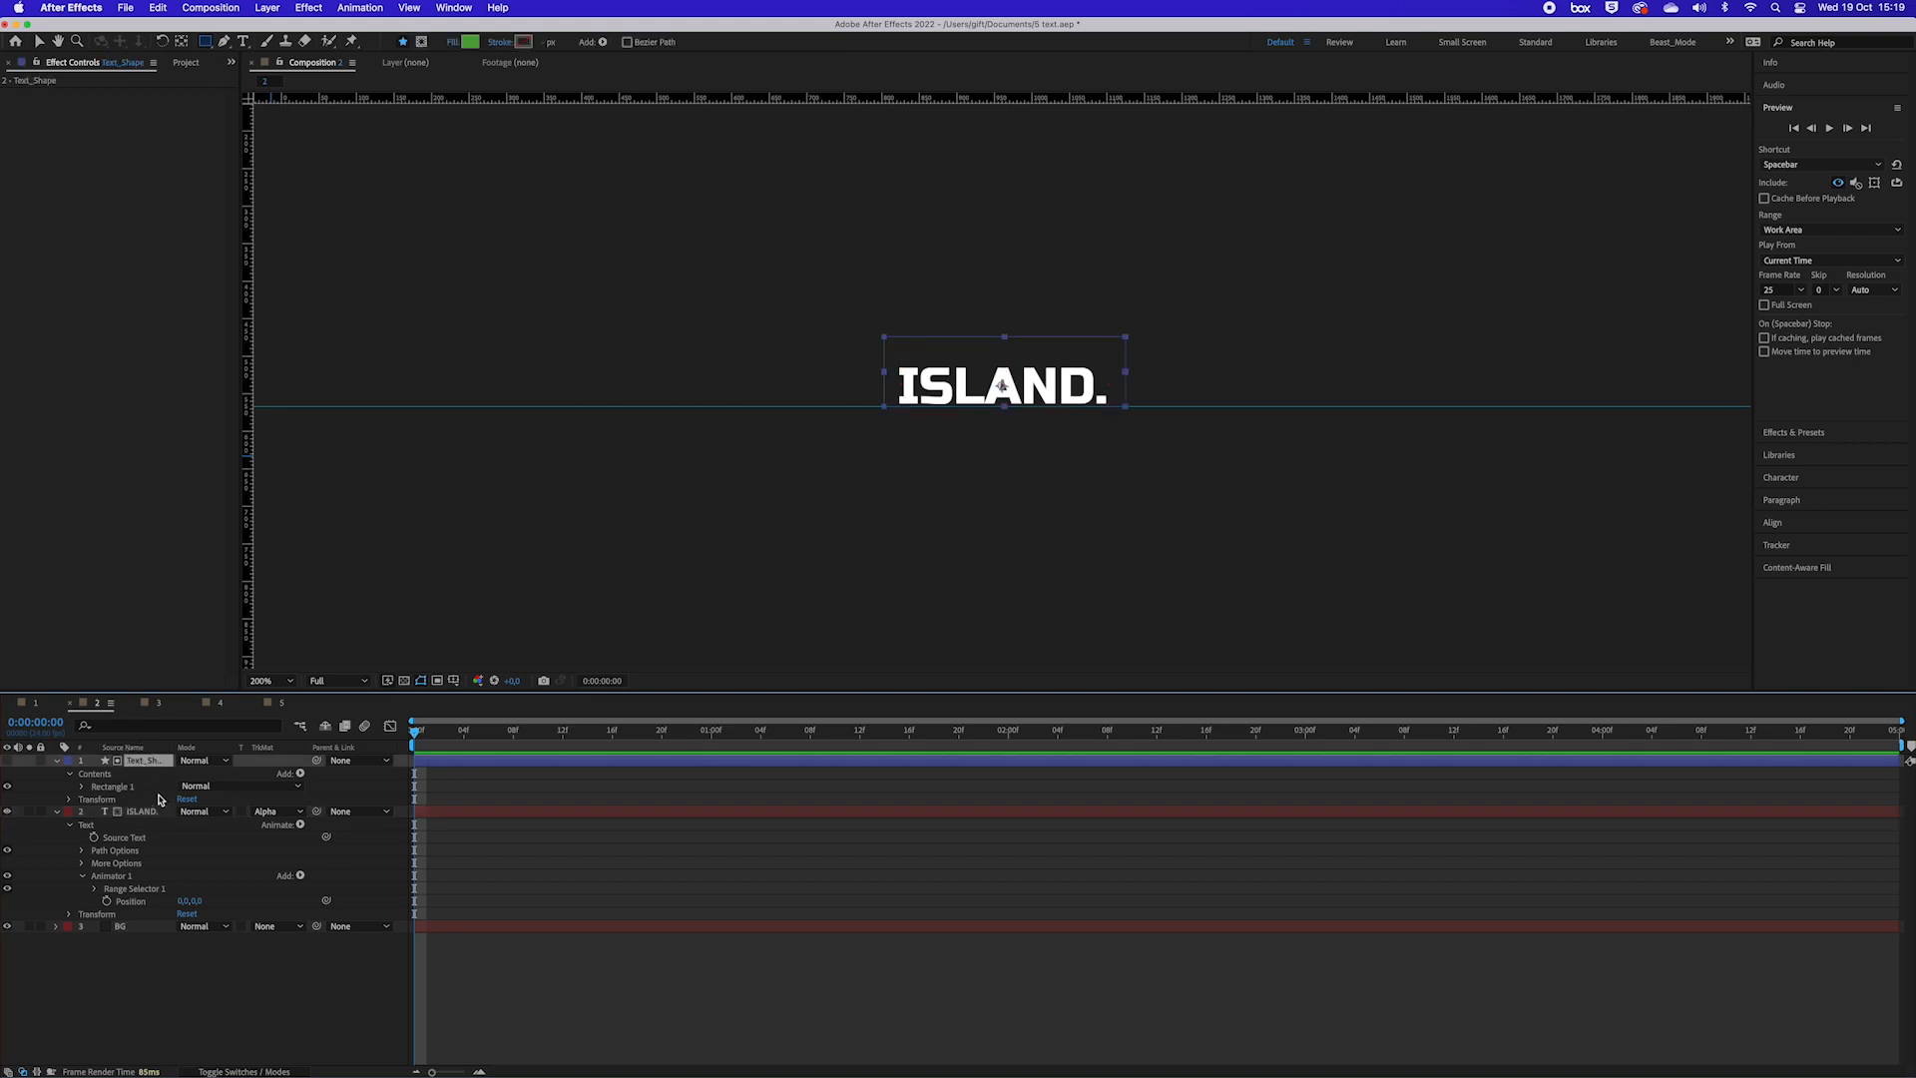
Step: Keyframe the ISLAND. layer's Animator 1 Position at its current value on frame 20
click(154, 812)
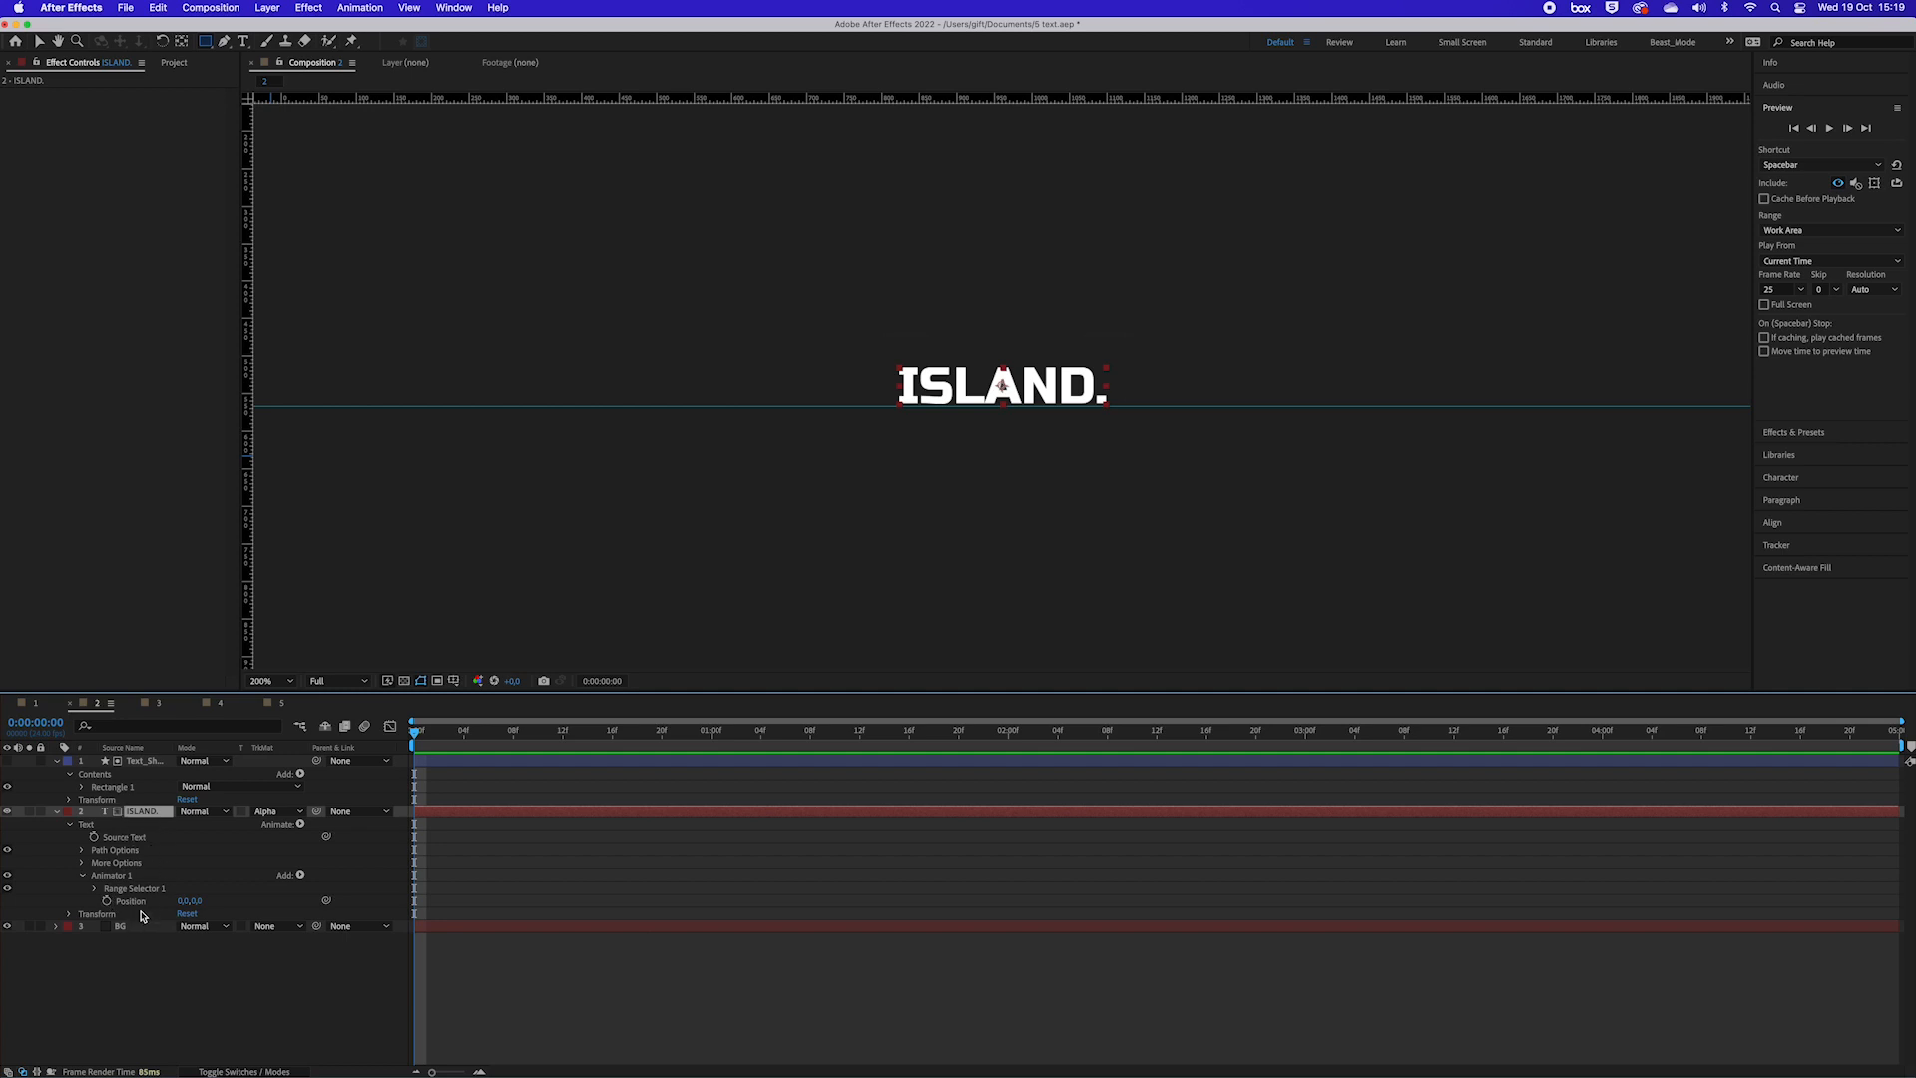
drag(526, 738, 661, 743)
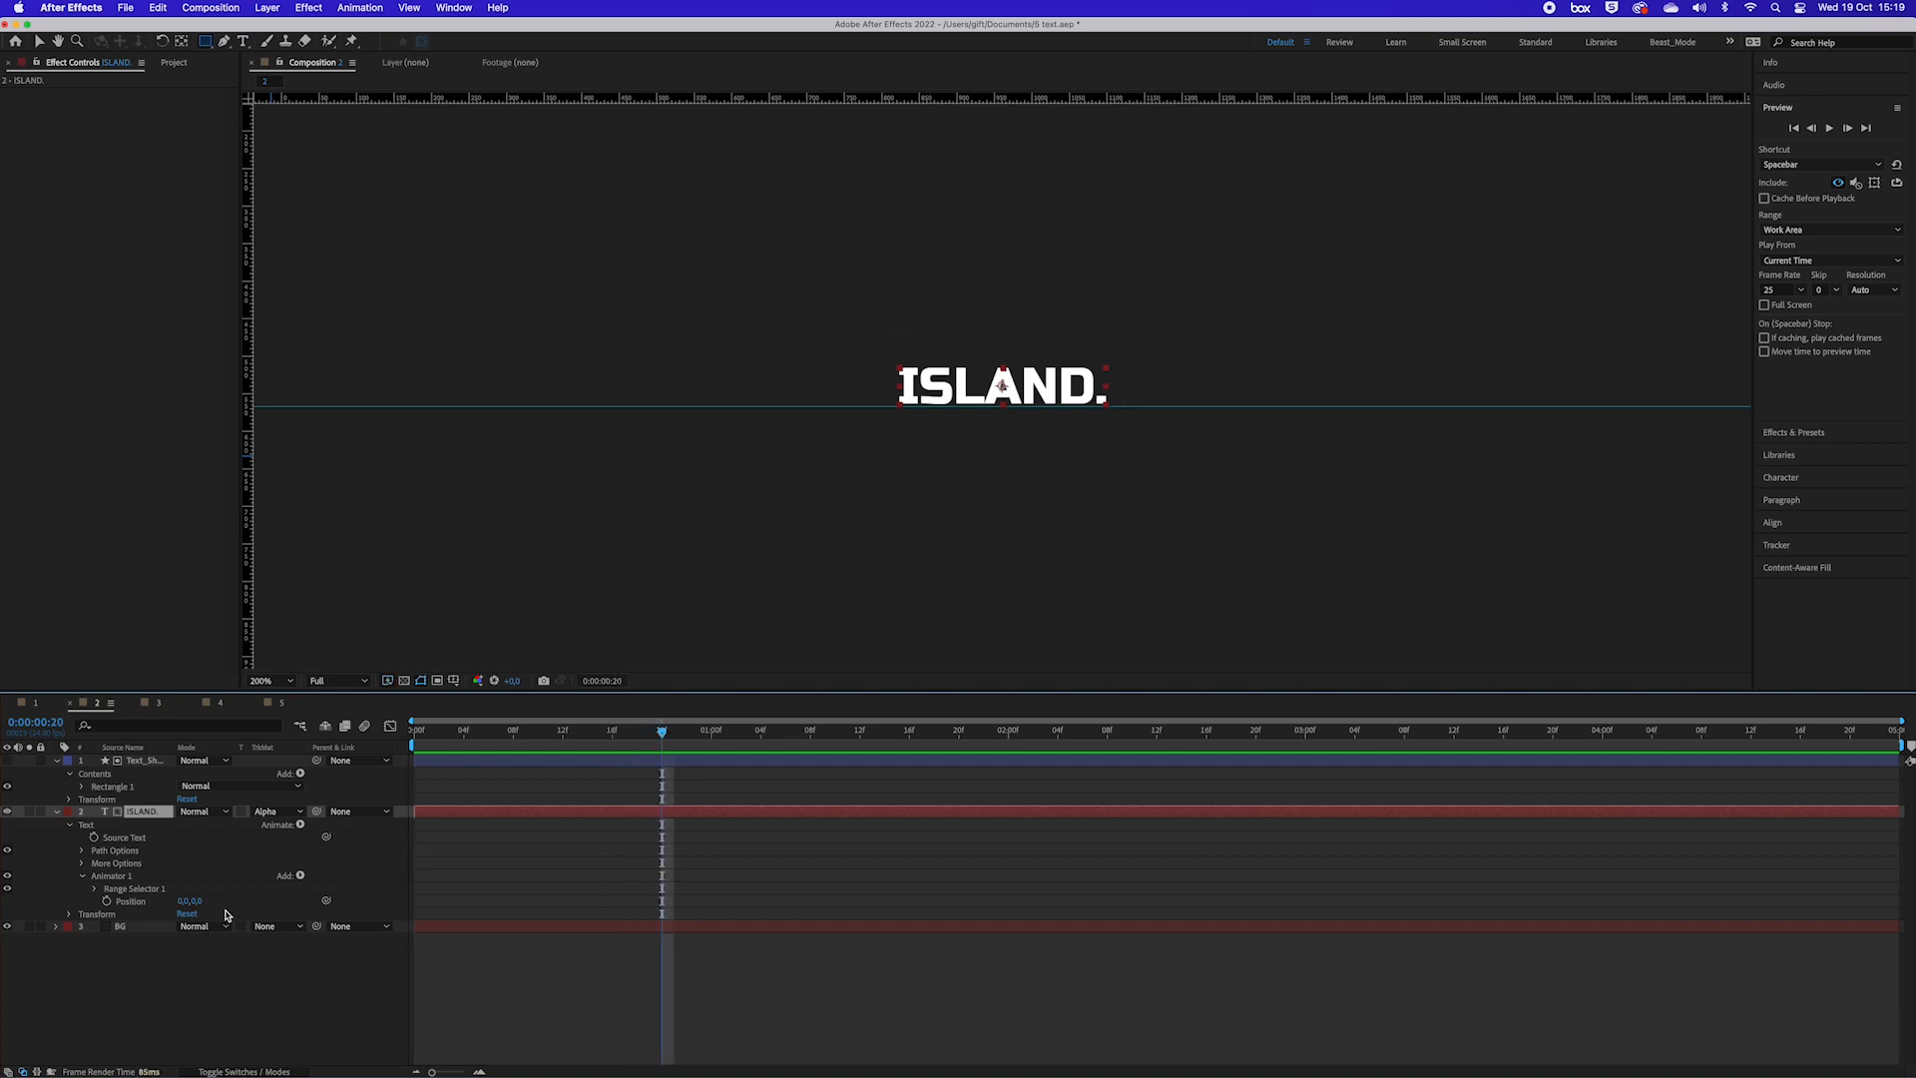
click(106, 900)
Step: Add a Position keyframe of 0, 70 for Animator 1 on frame 4, moving ISLAND. below the matte rectangle
drag(661, 738, 467, 777)
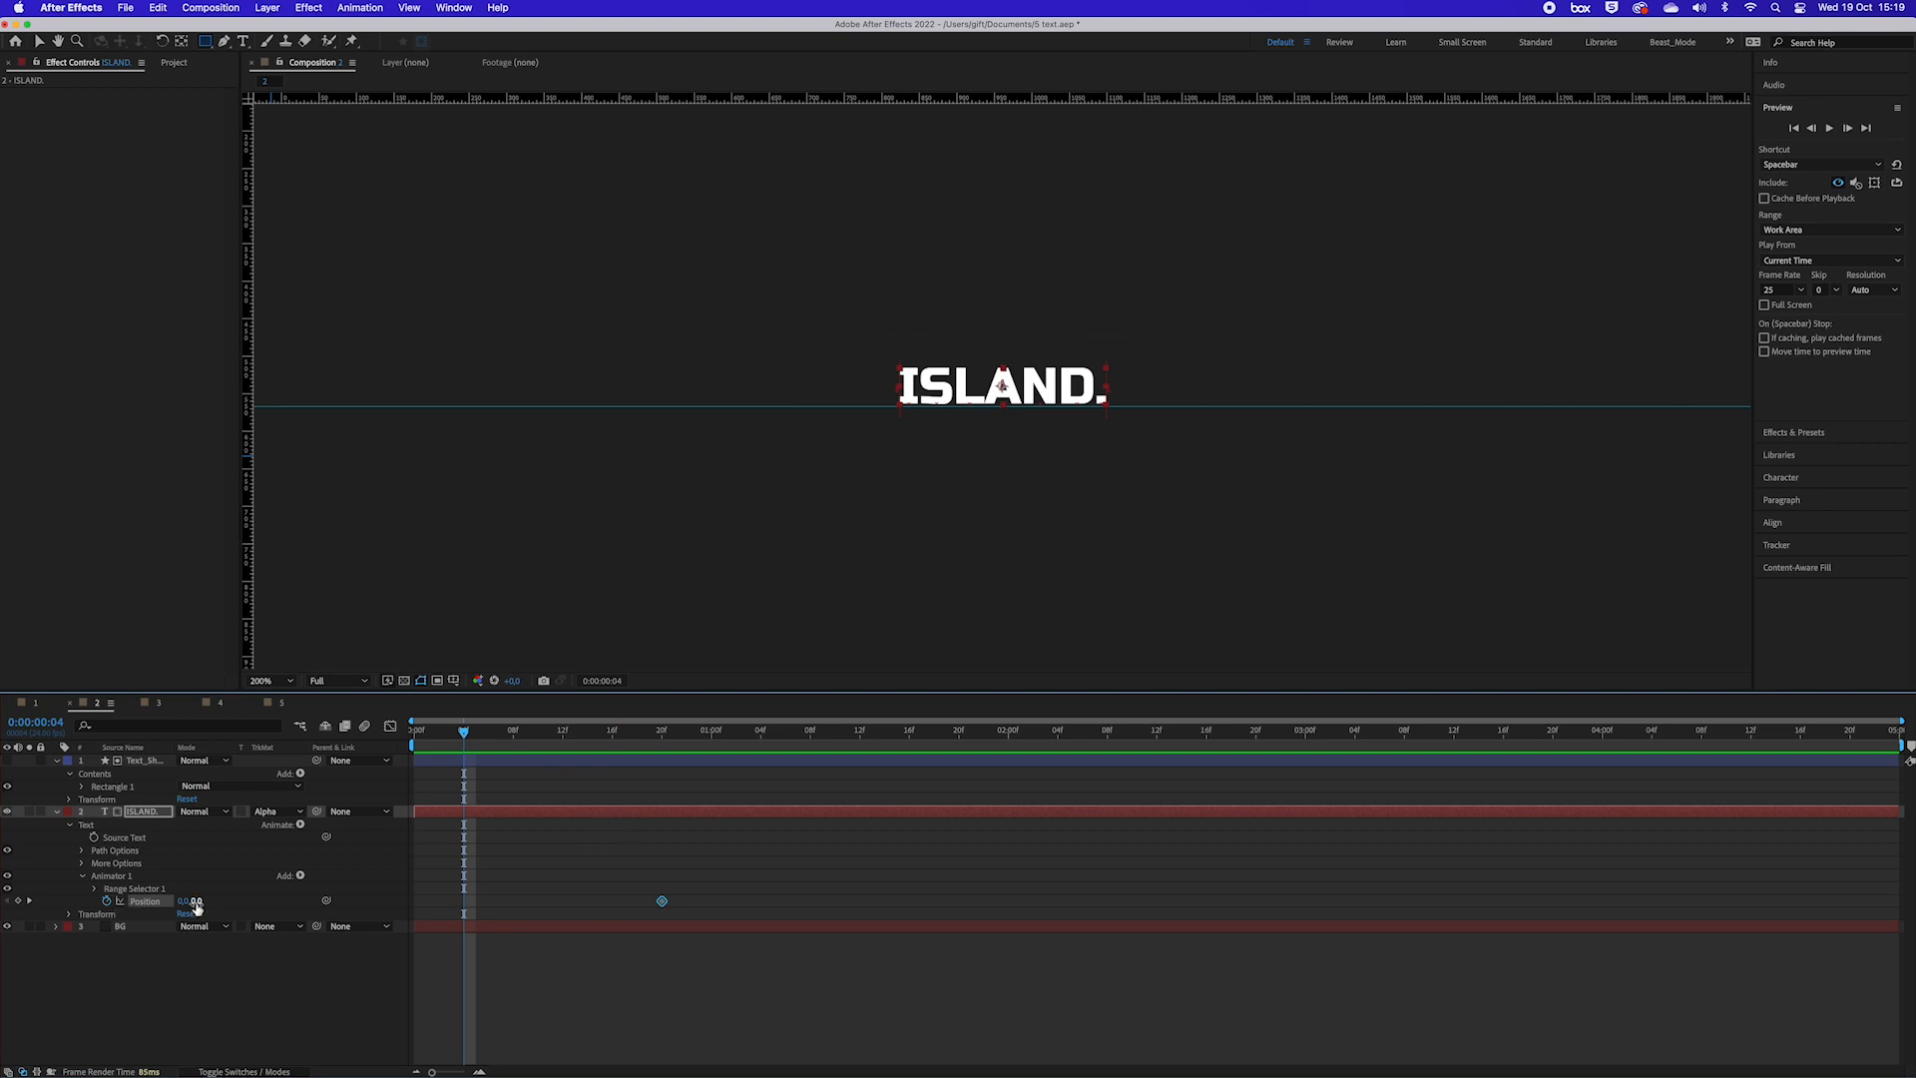
drag(195, 902, 249, 900)
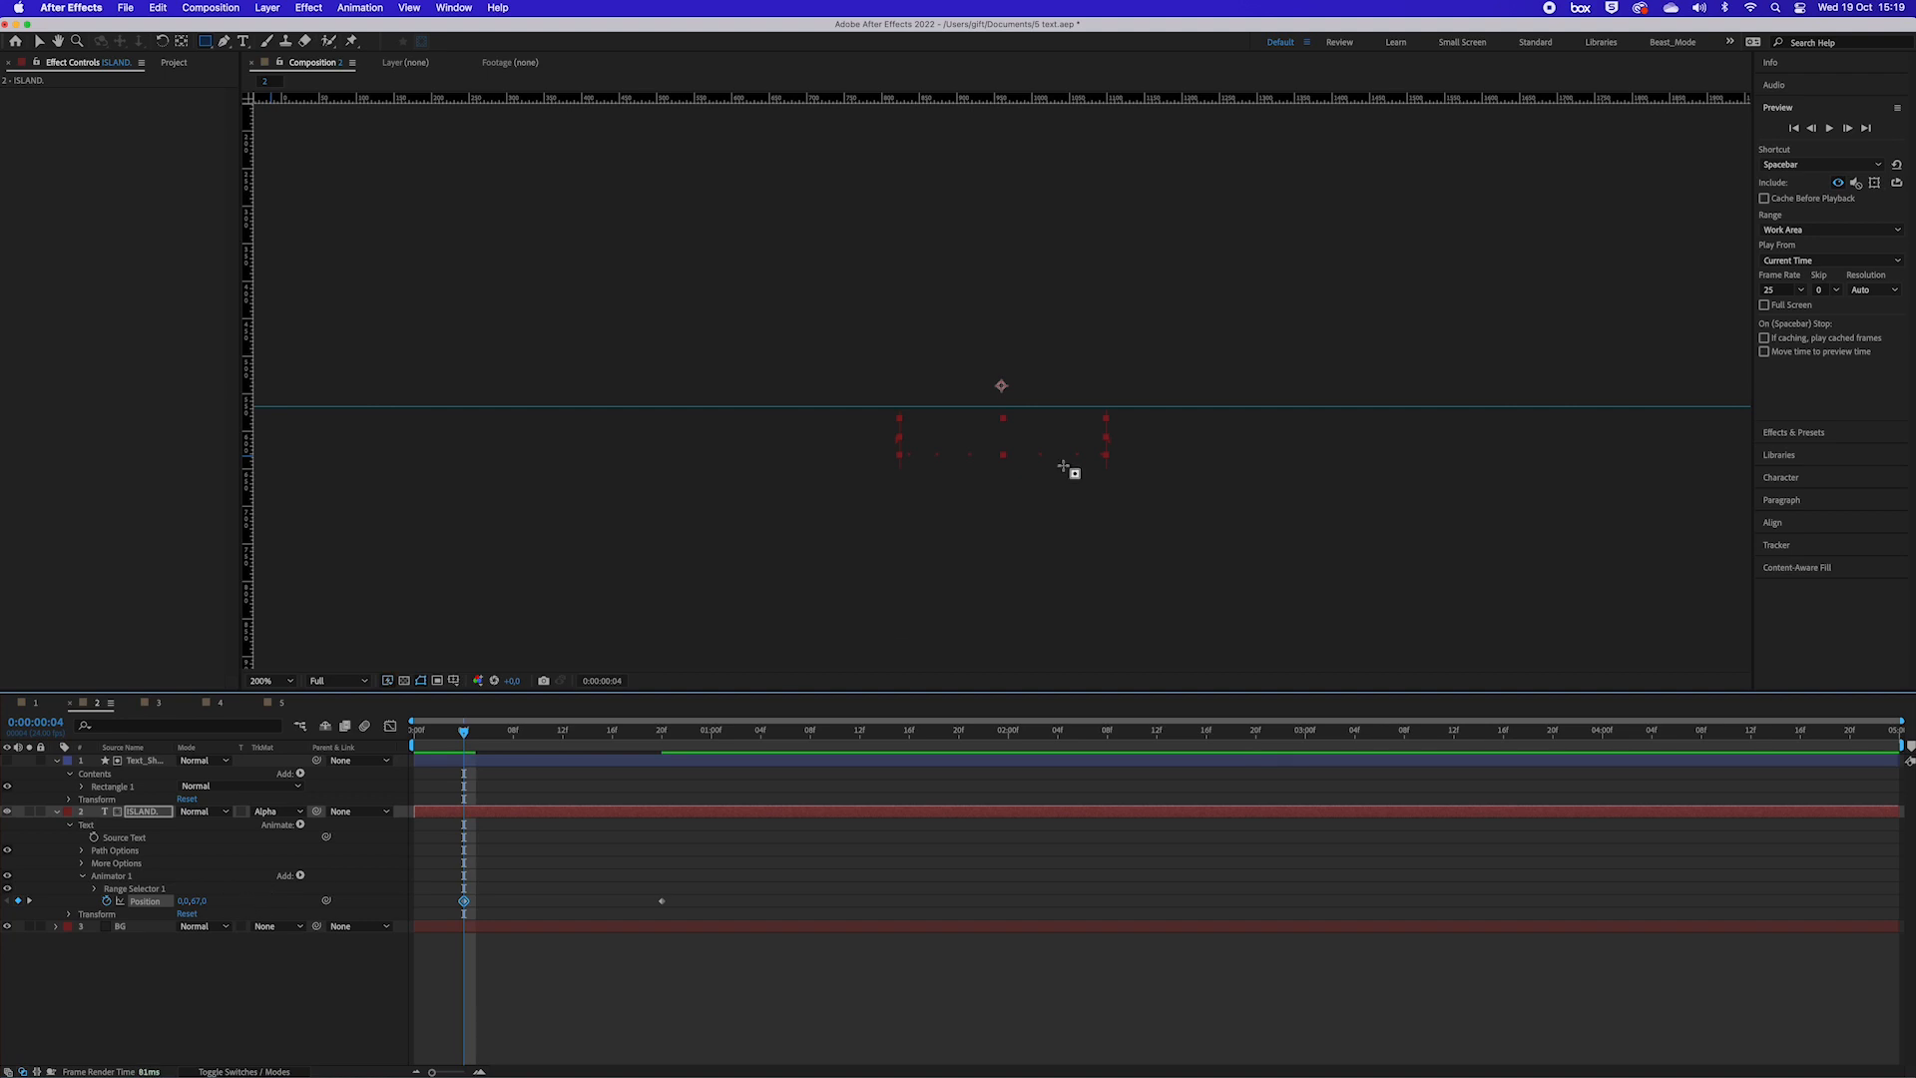
click(199, 901)
key(Return)
click(140, 760)
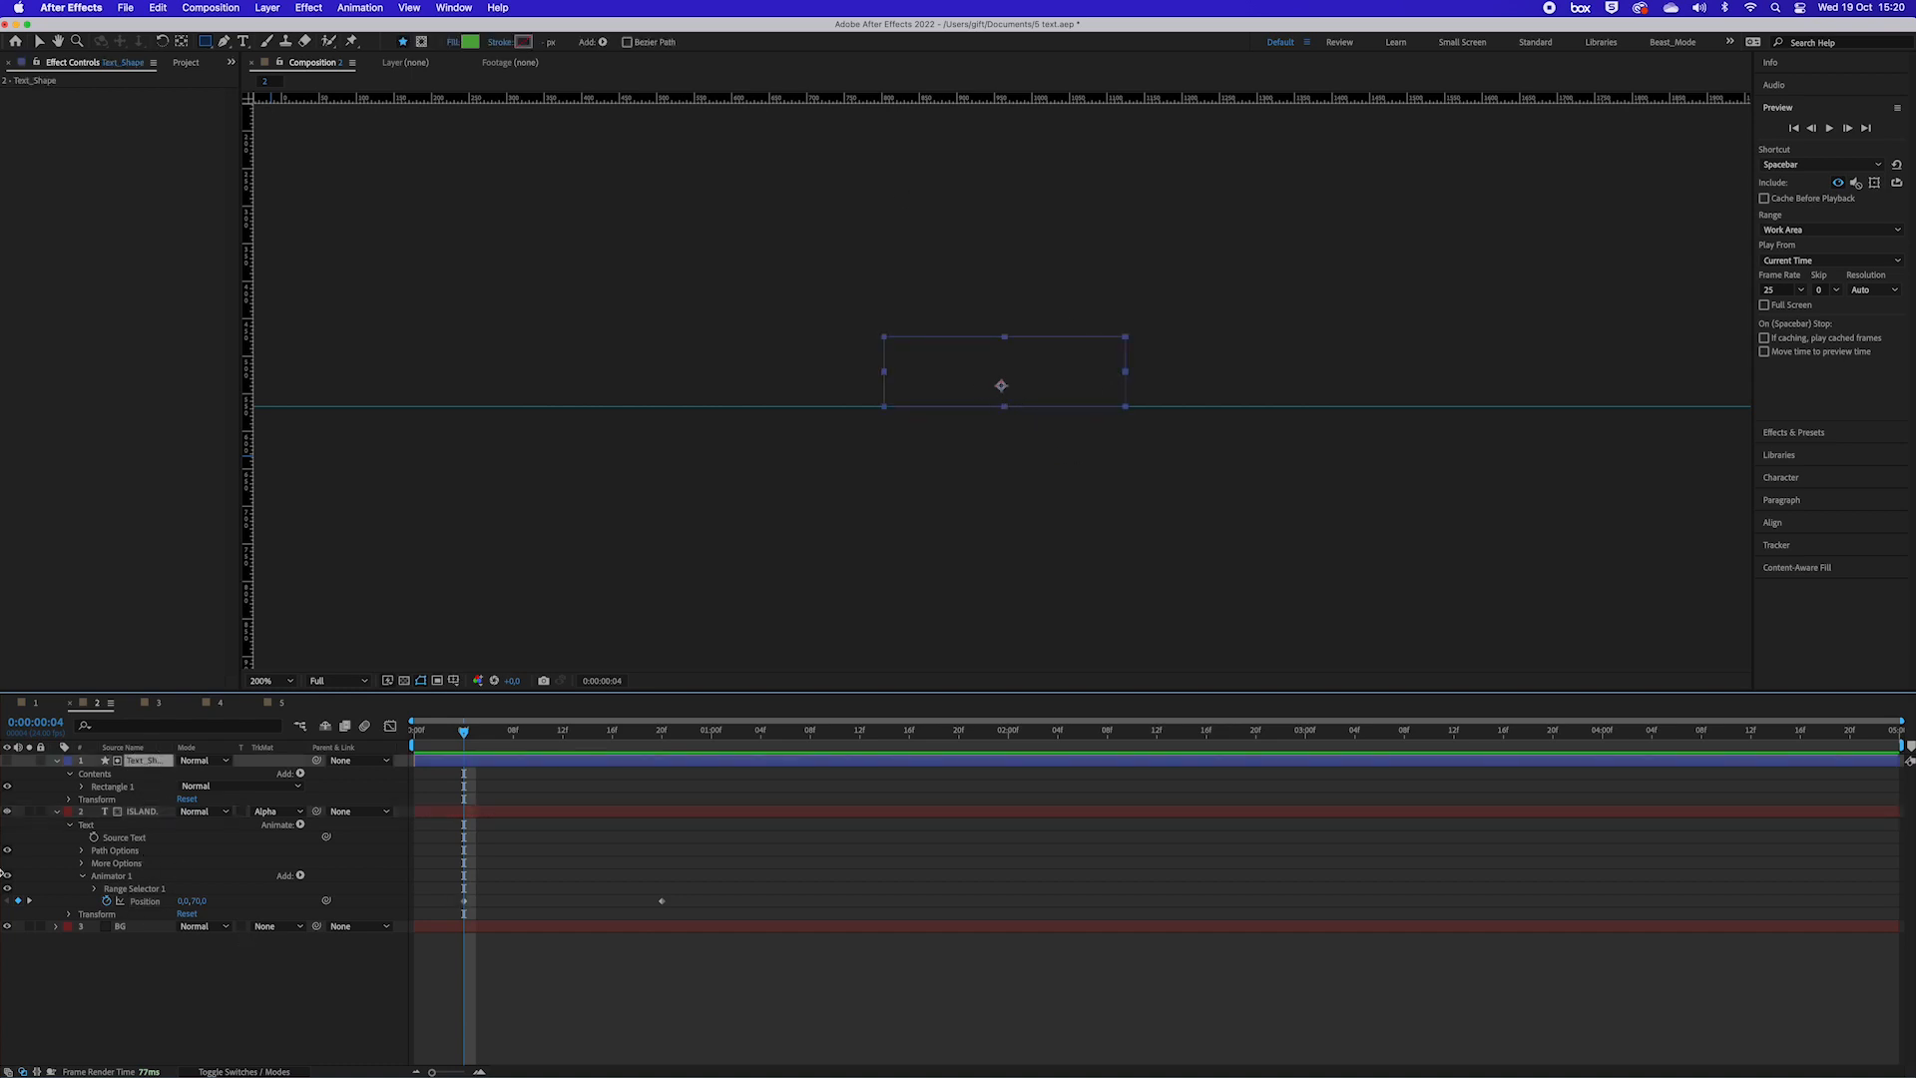
click(135, 812)
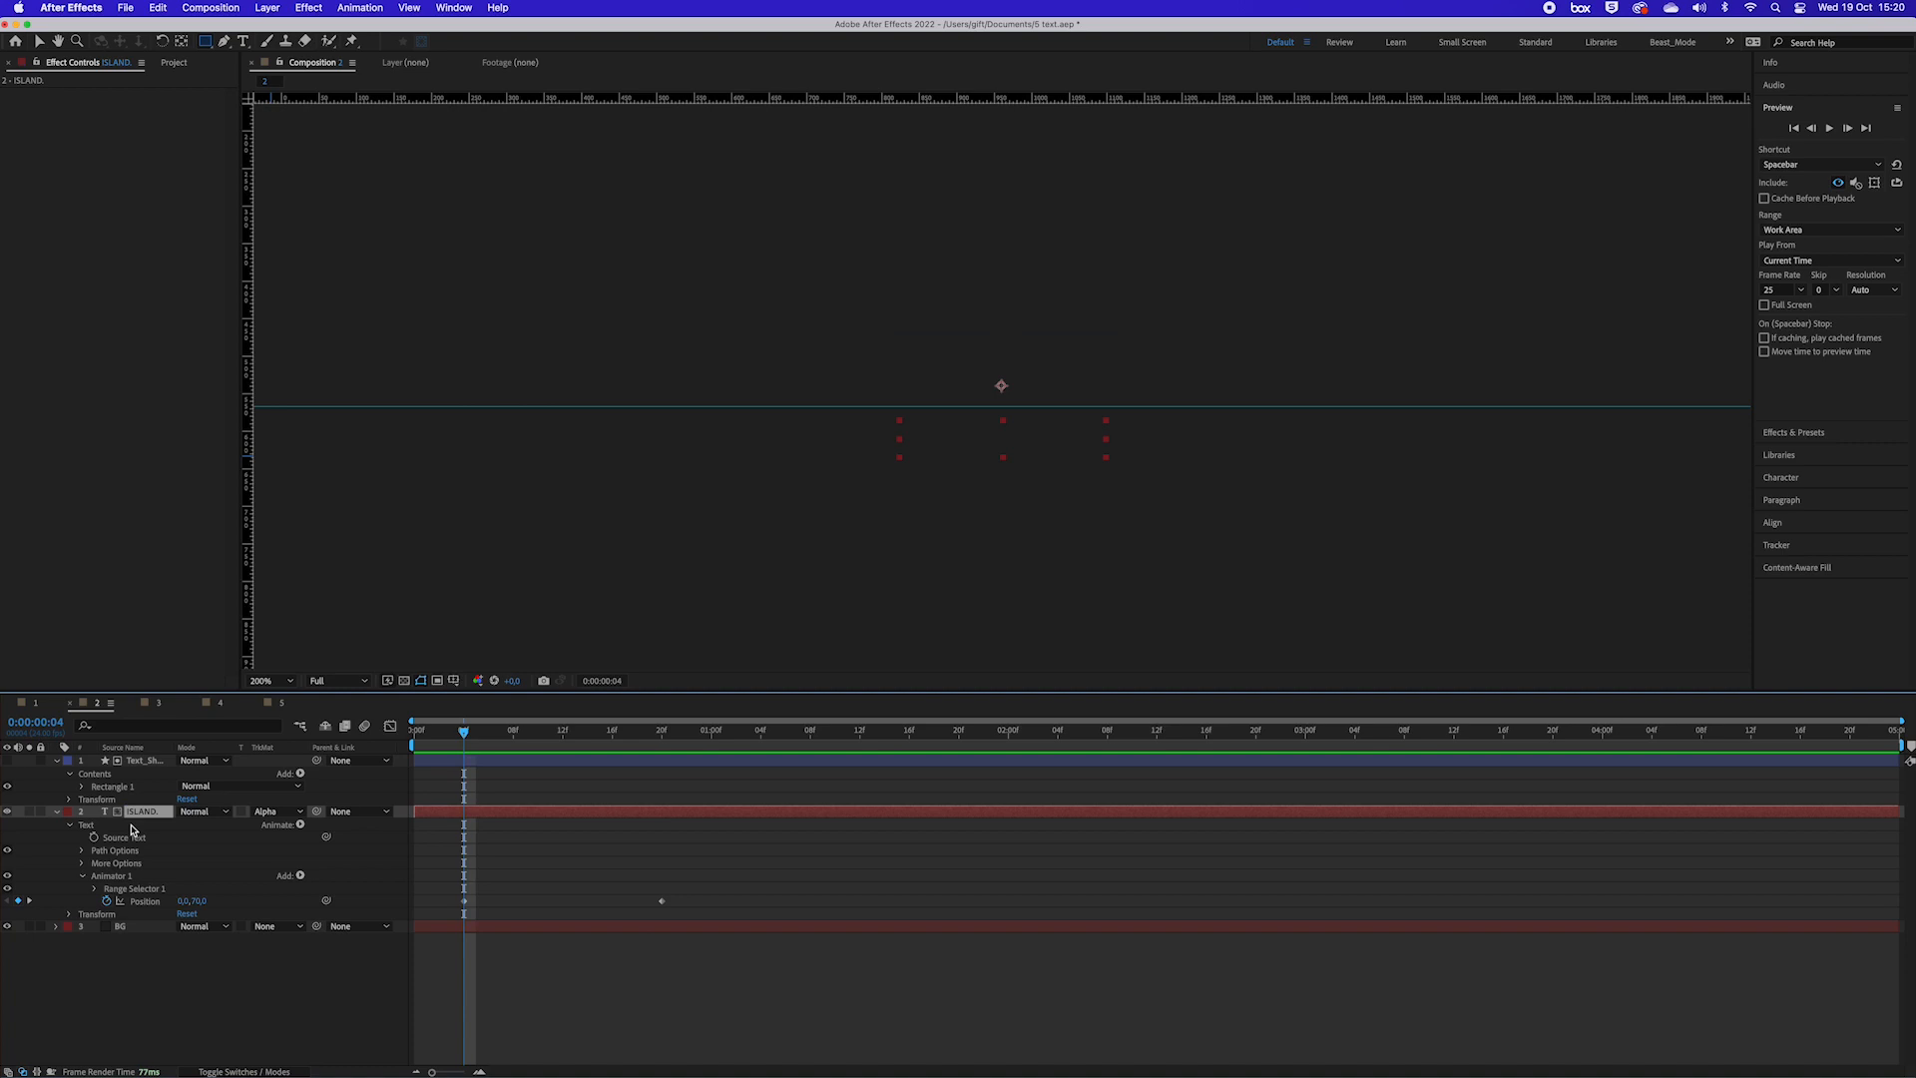
click(147, 763)
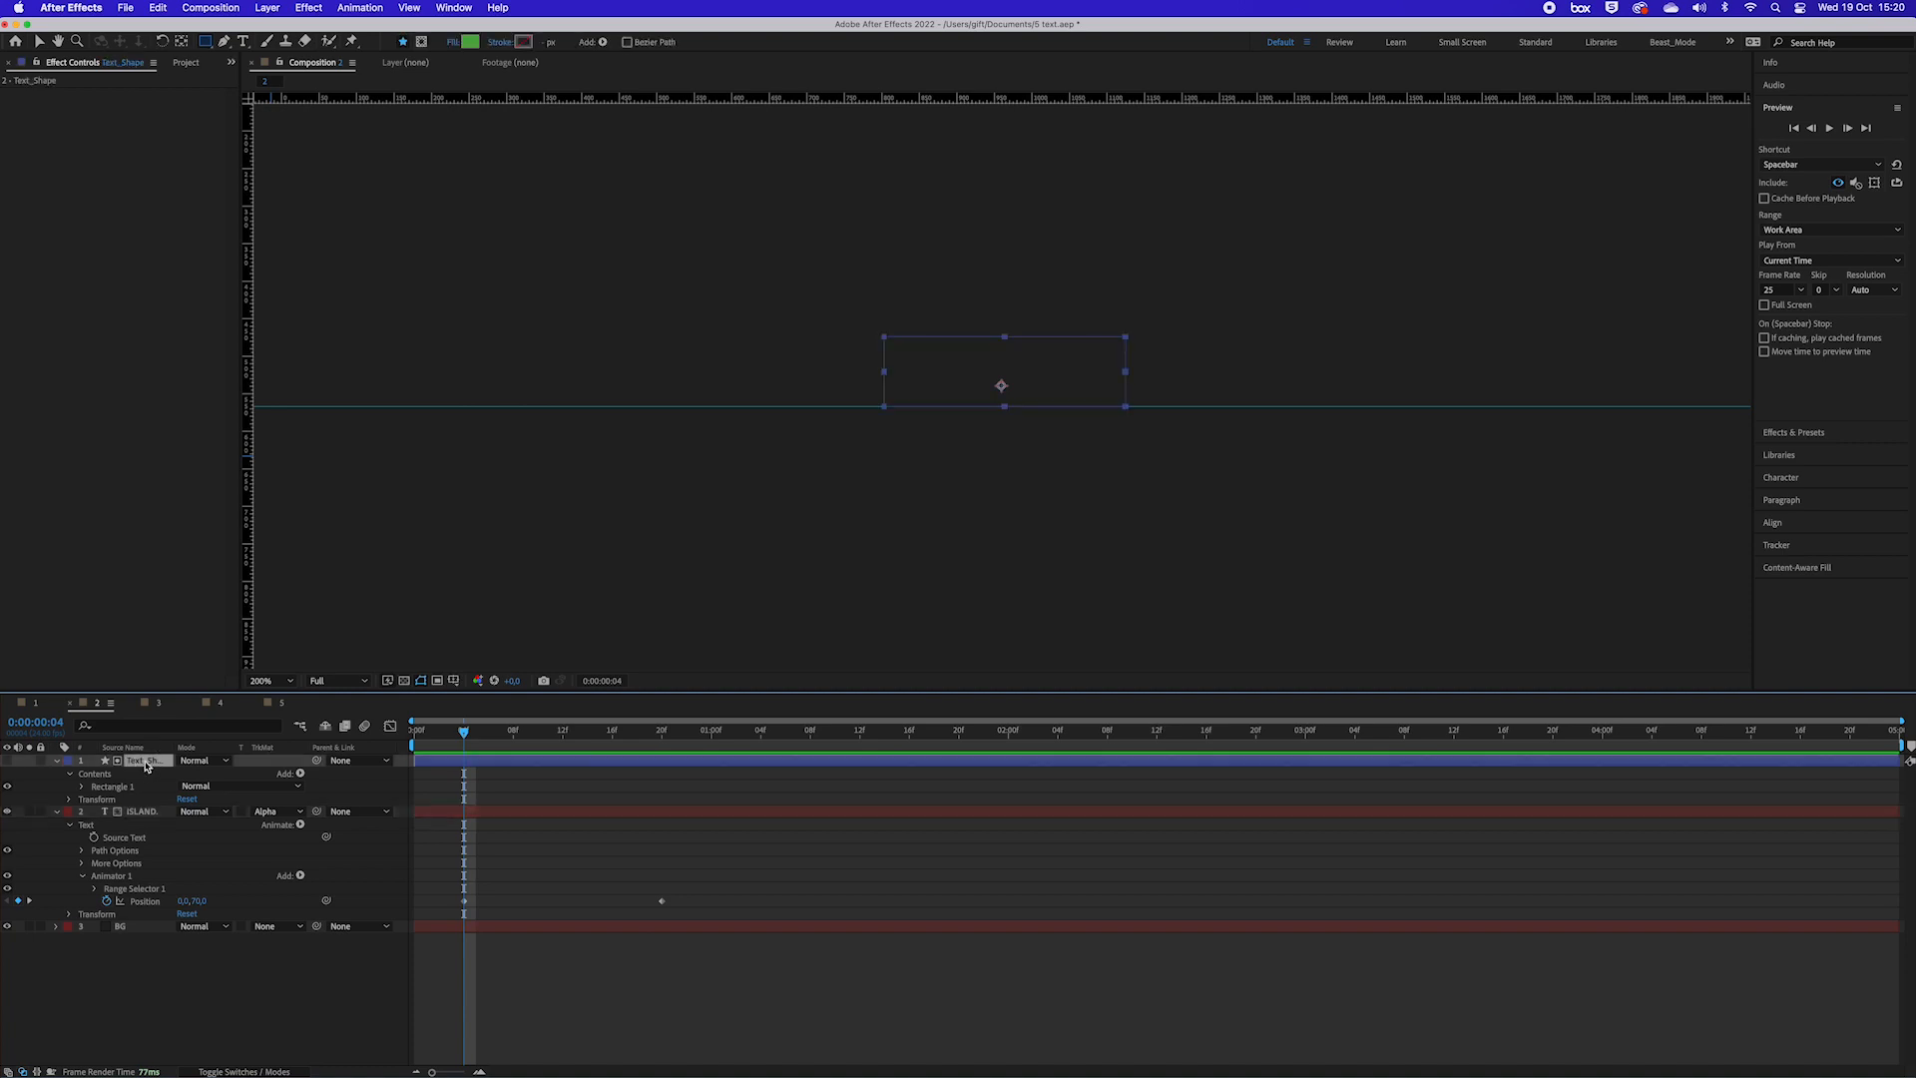
click(144, 814)
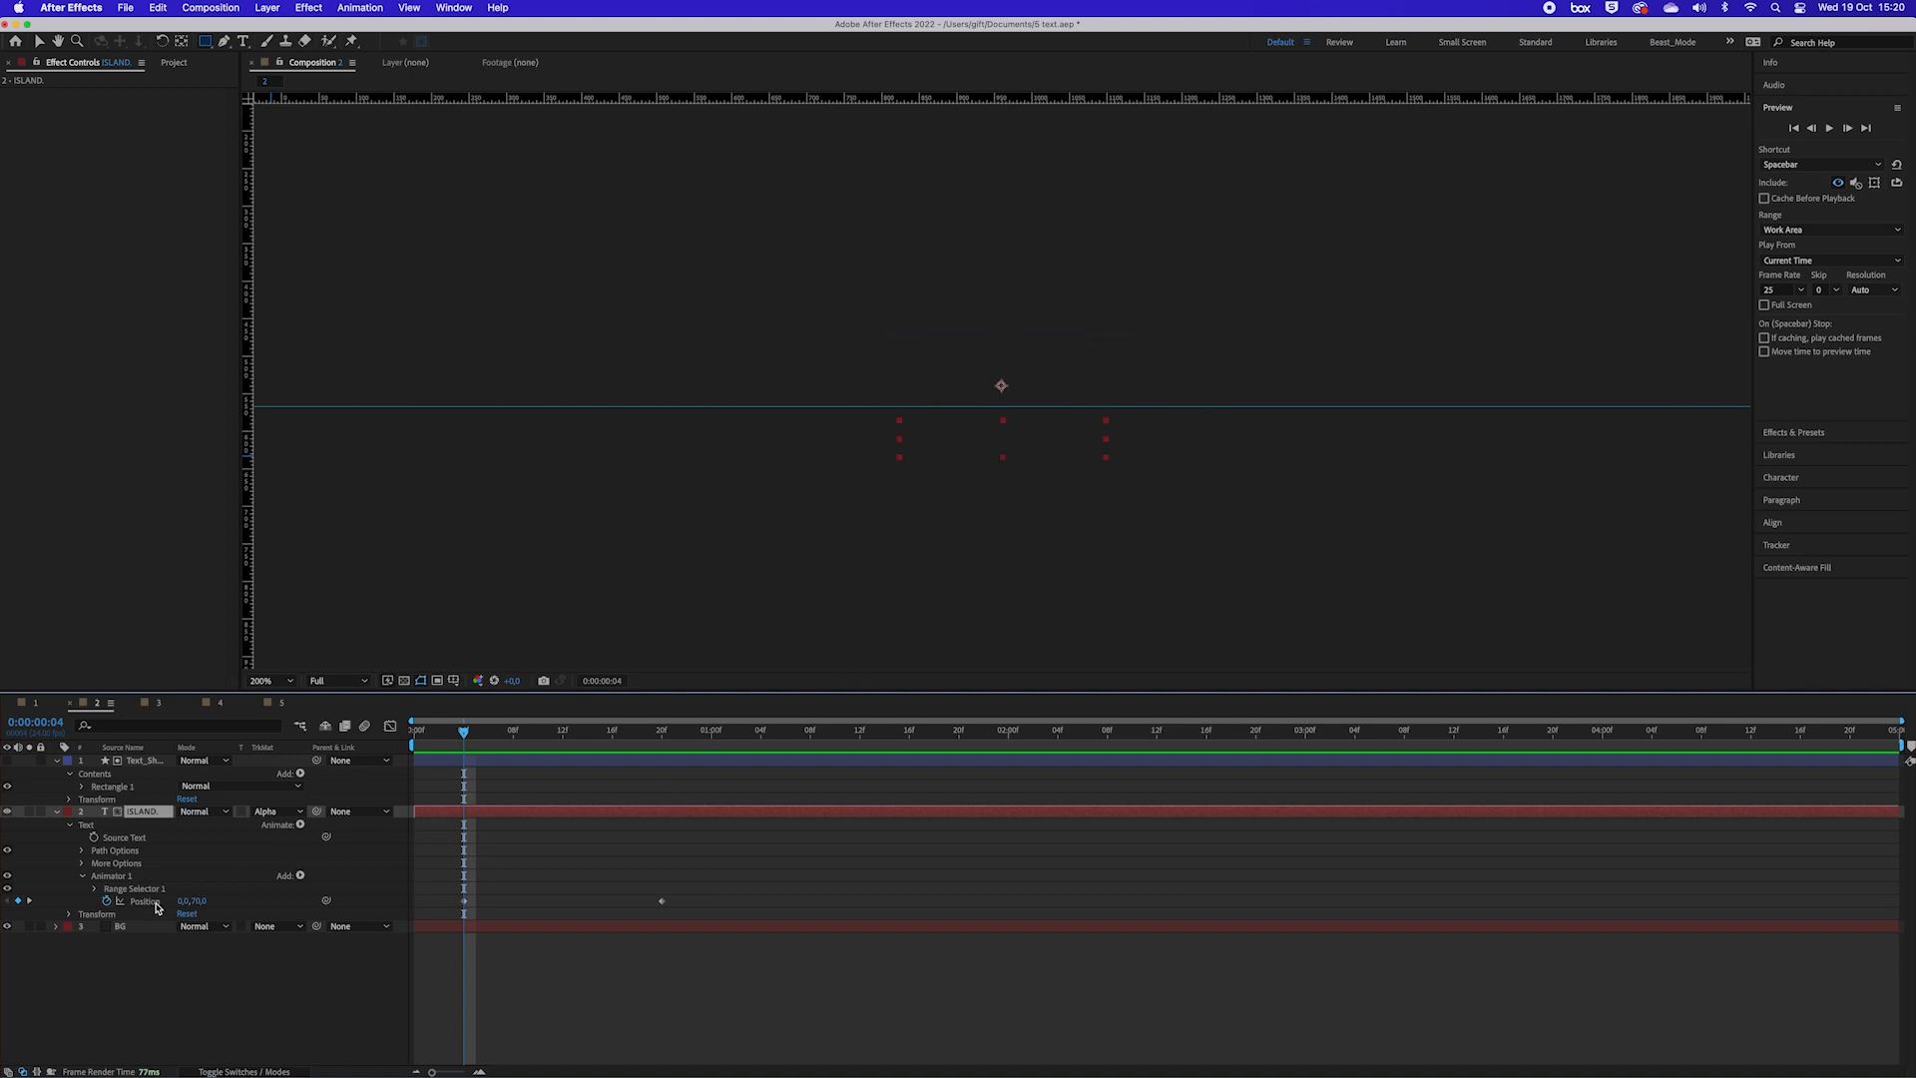
Step: Keyframe the ISLAND. layer's Range Selector 1 Offset at 100% on frame 20
click(94, 888)
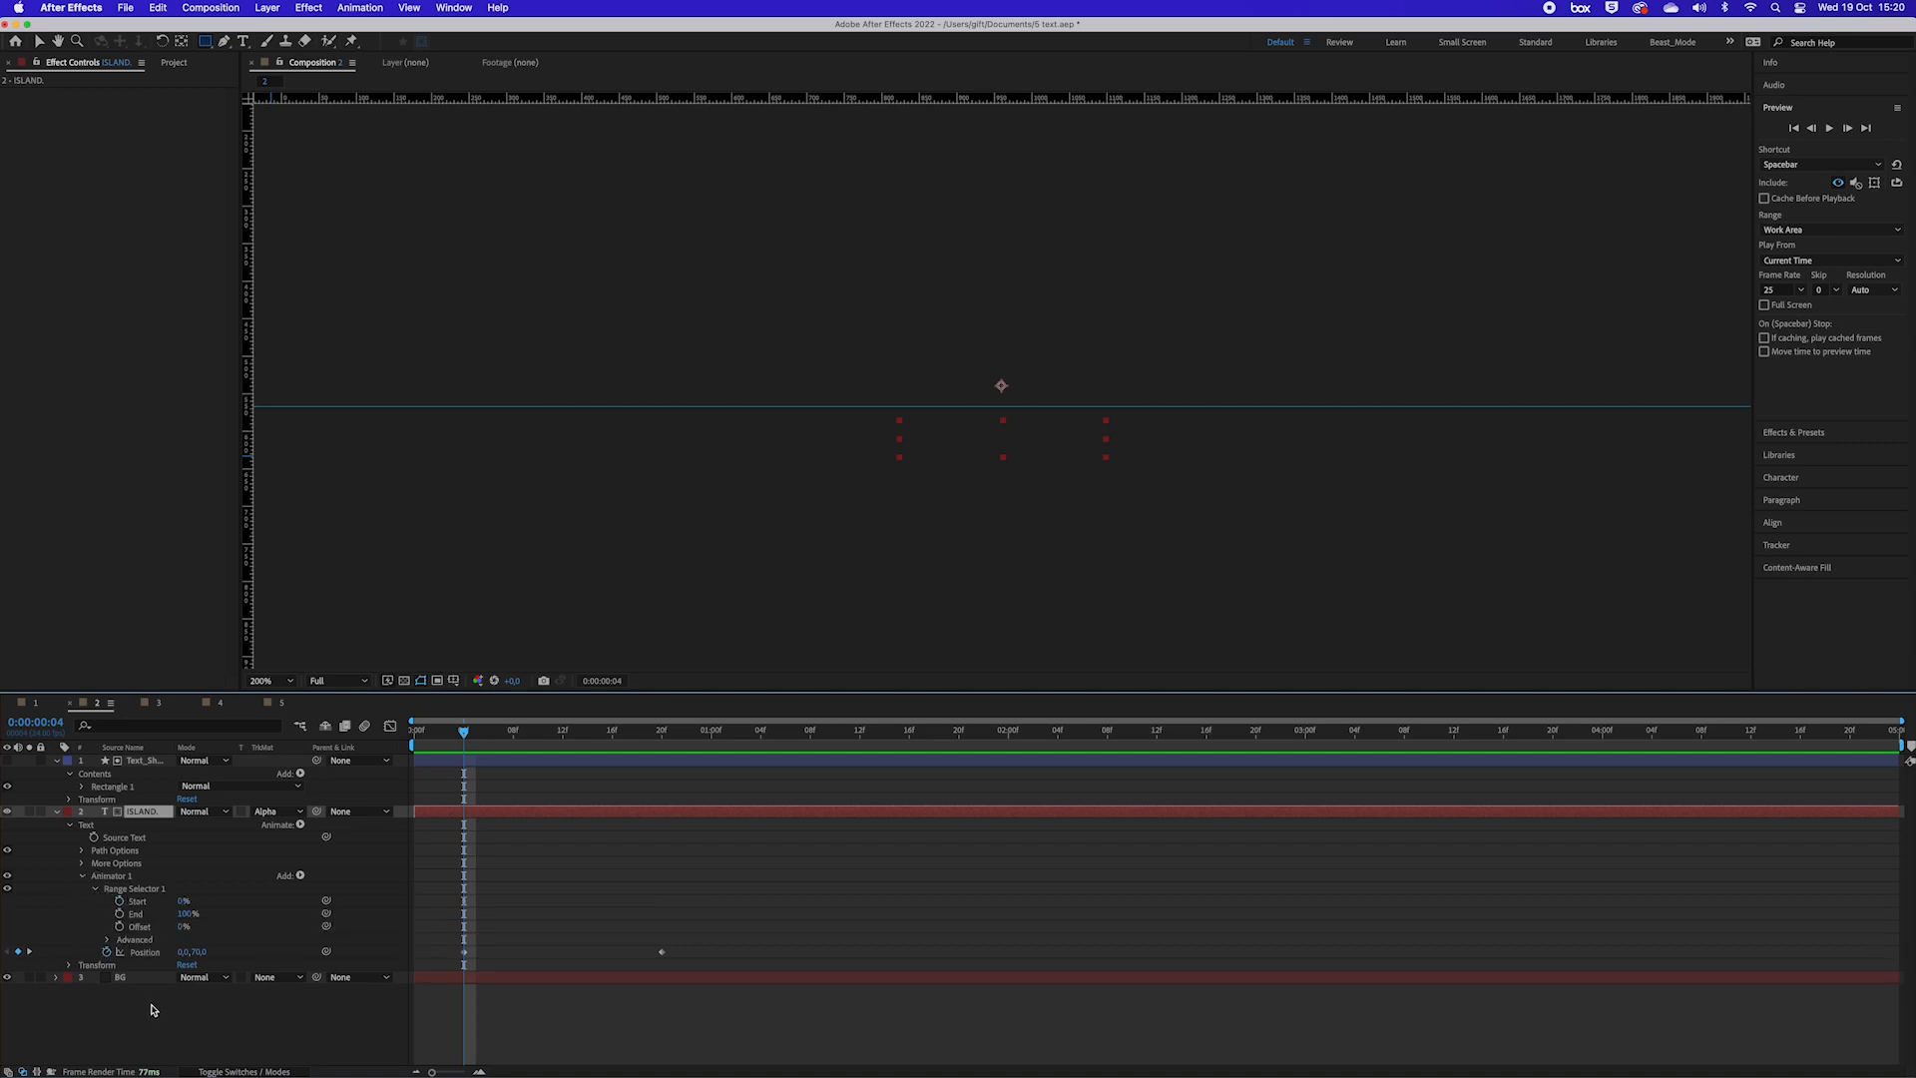
click(664, 735)
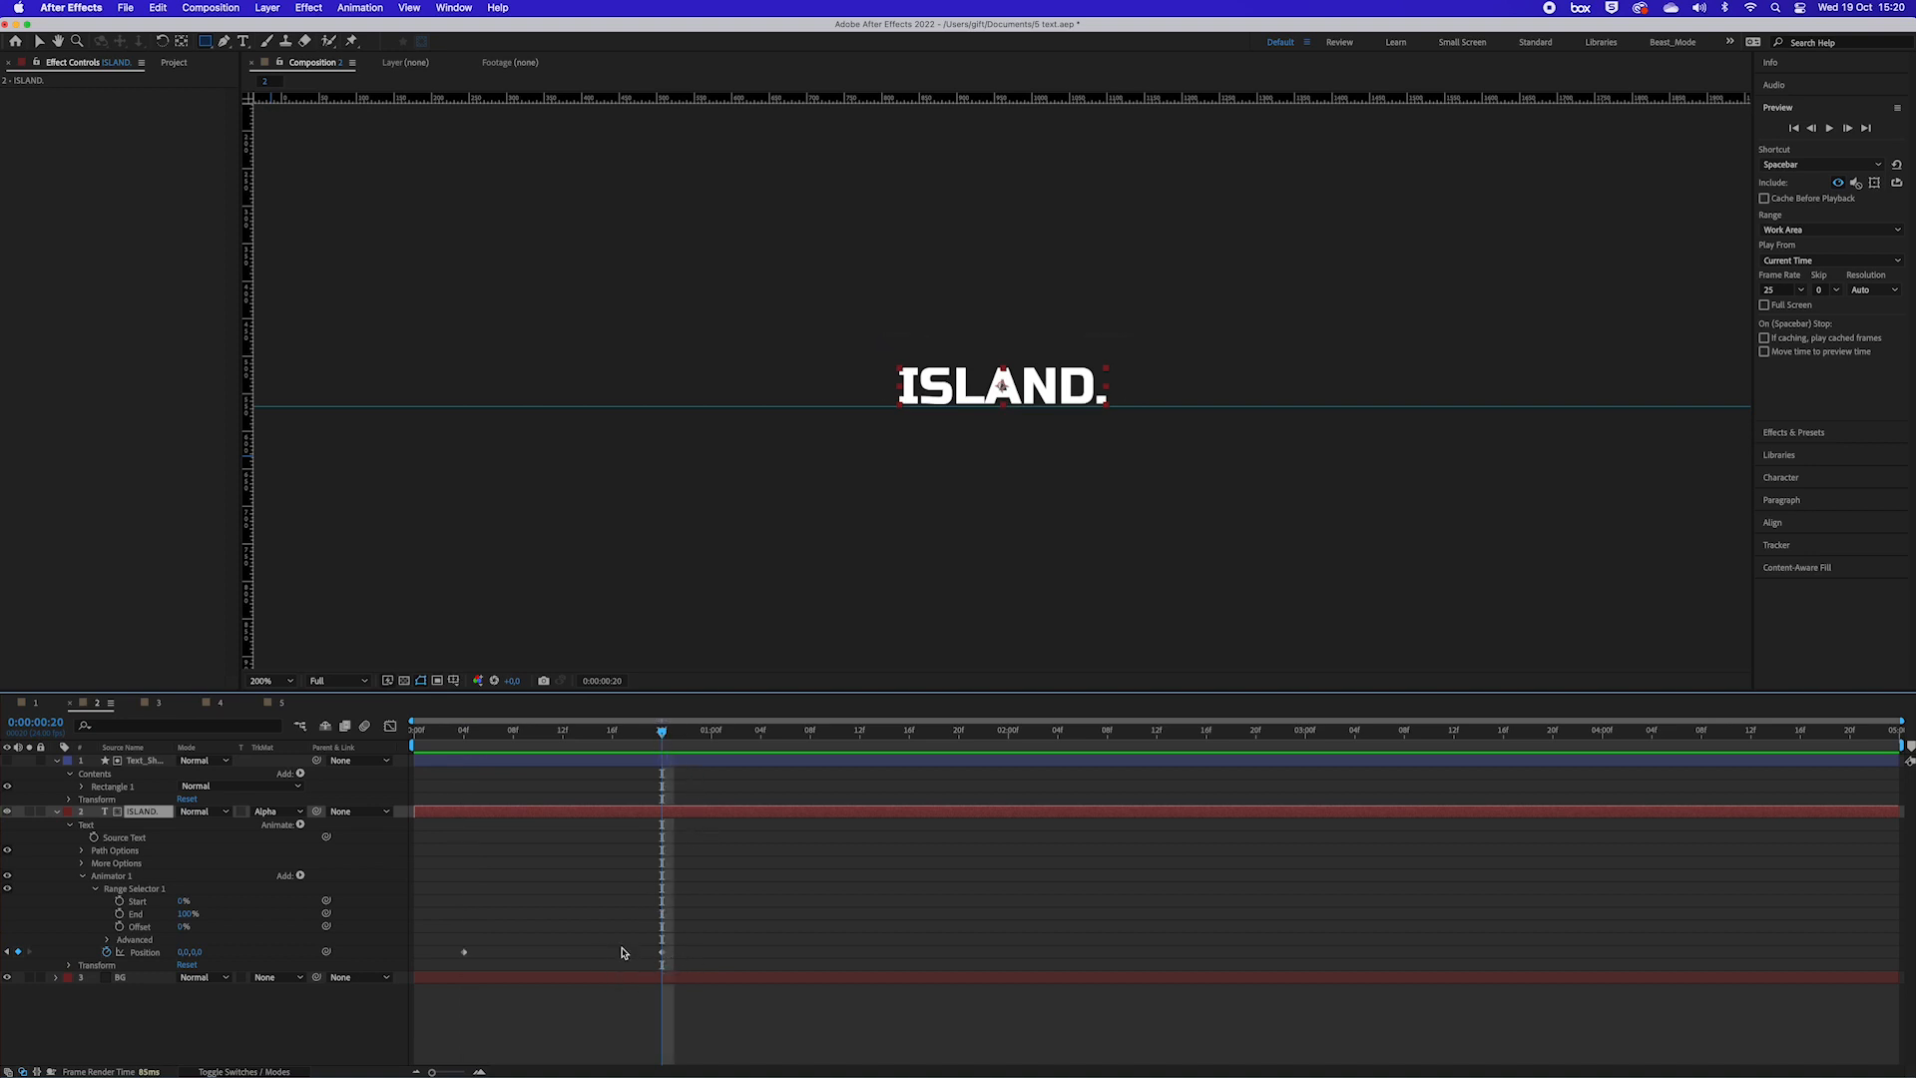
drag(182, 930, 304, 928)
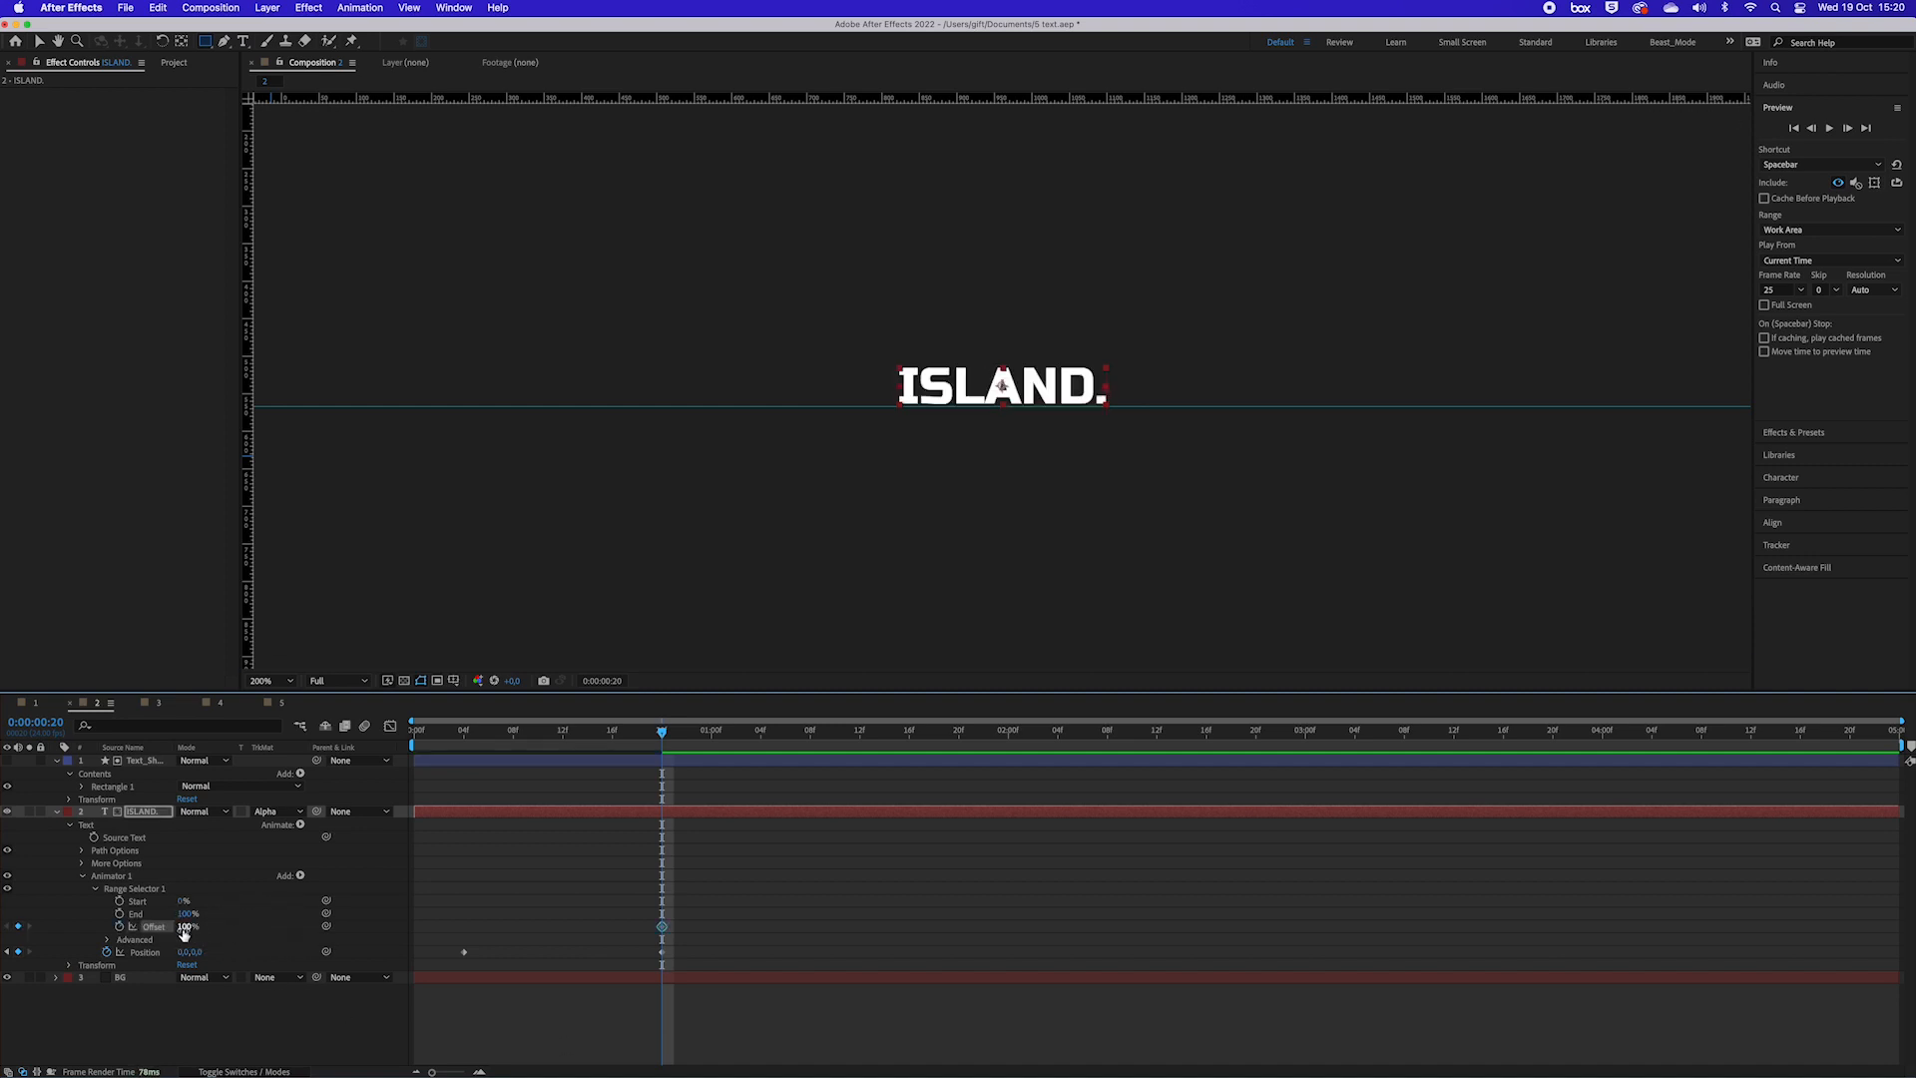
Step: Add an Offset keyframe of 0% for the ISLAND. layer's Range Selector 1 on frame 4
drag(655, 735, 463, 738)
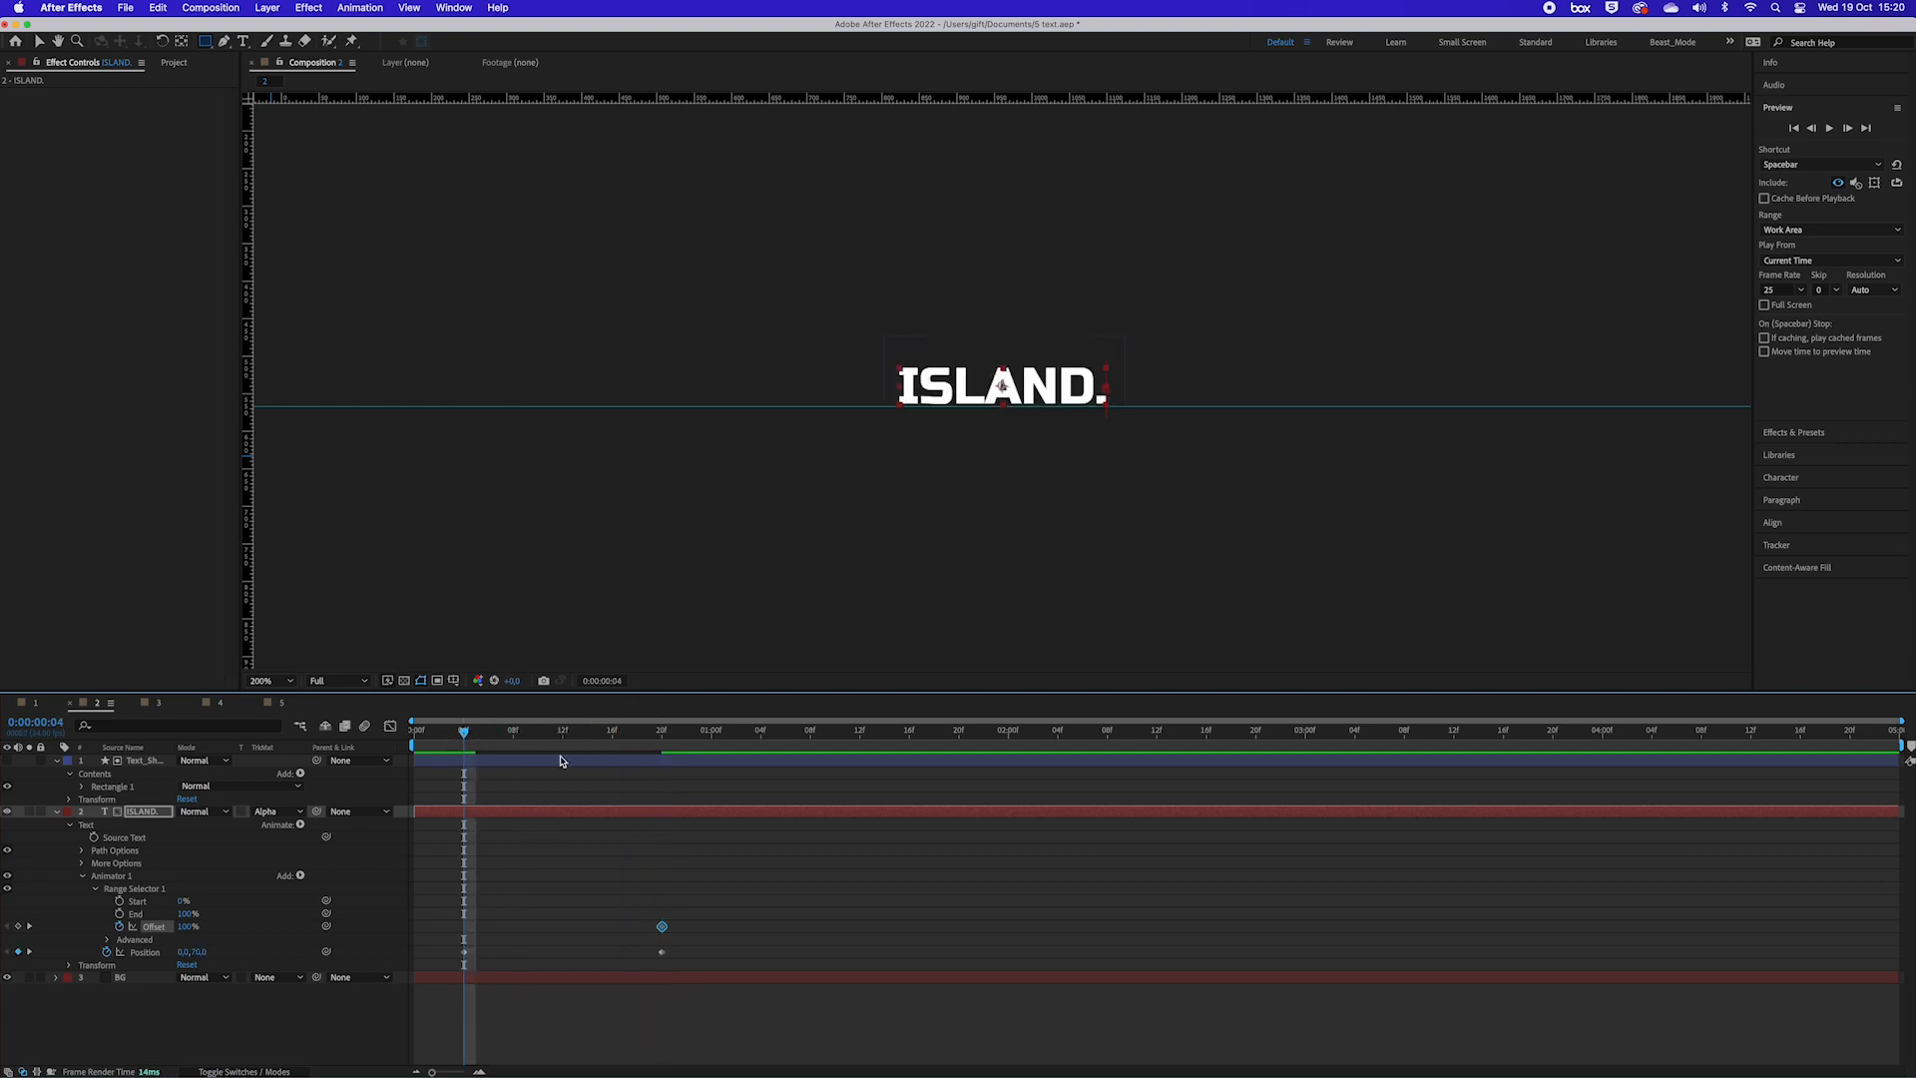
click(190, 931)
key(Return)
click(189, 928)
text(0)
key(Return)
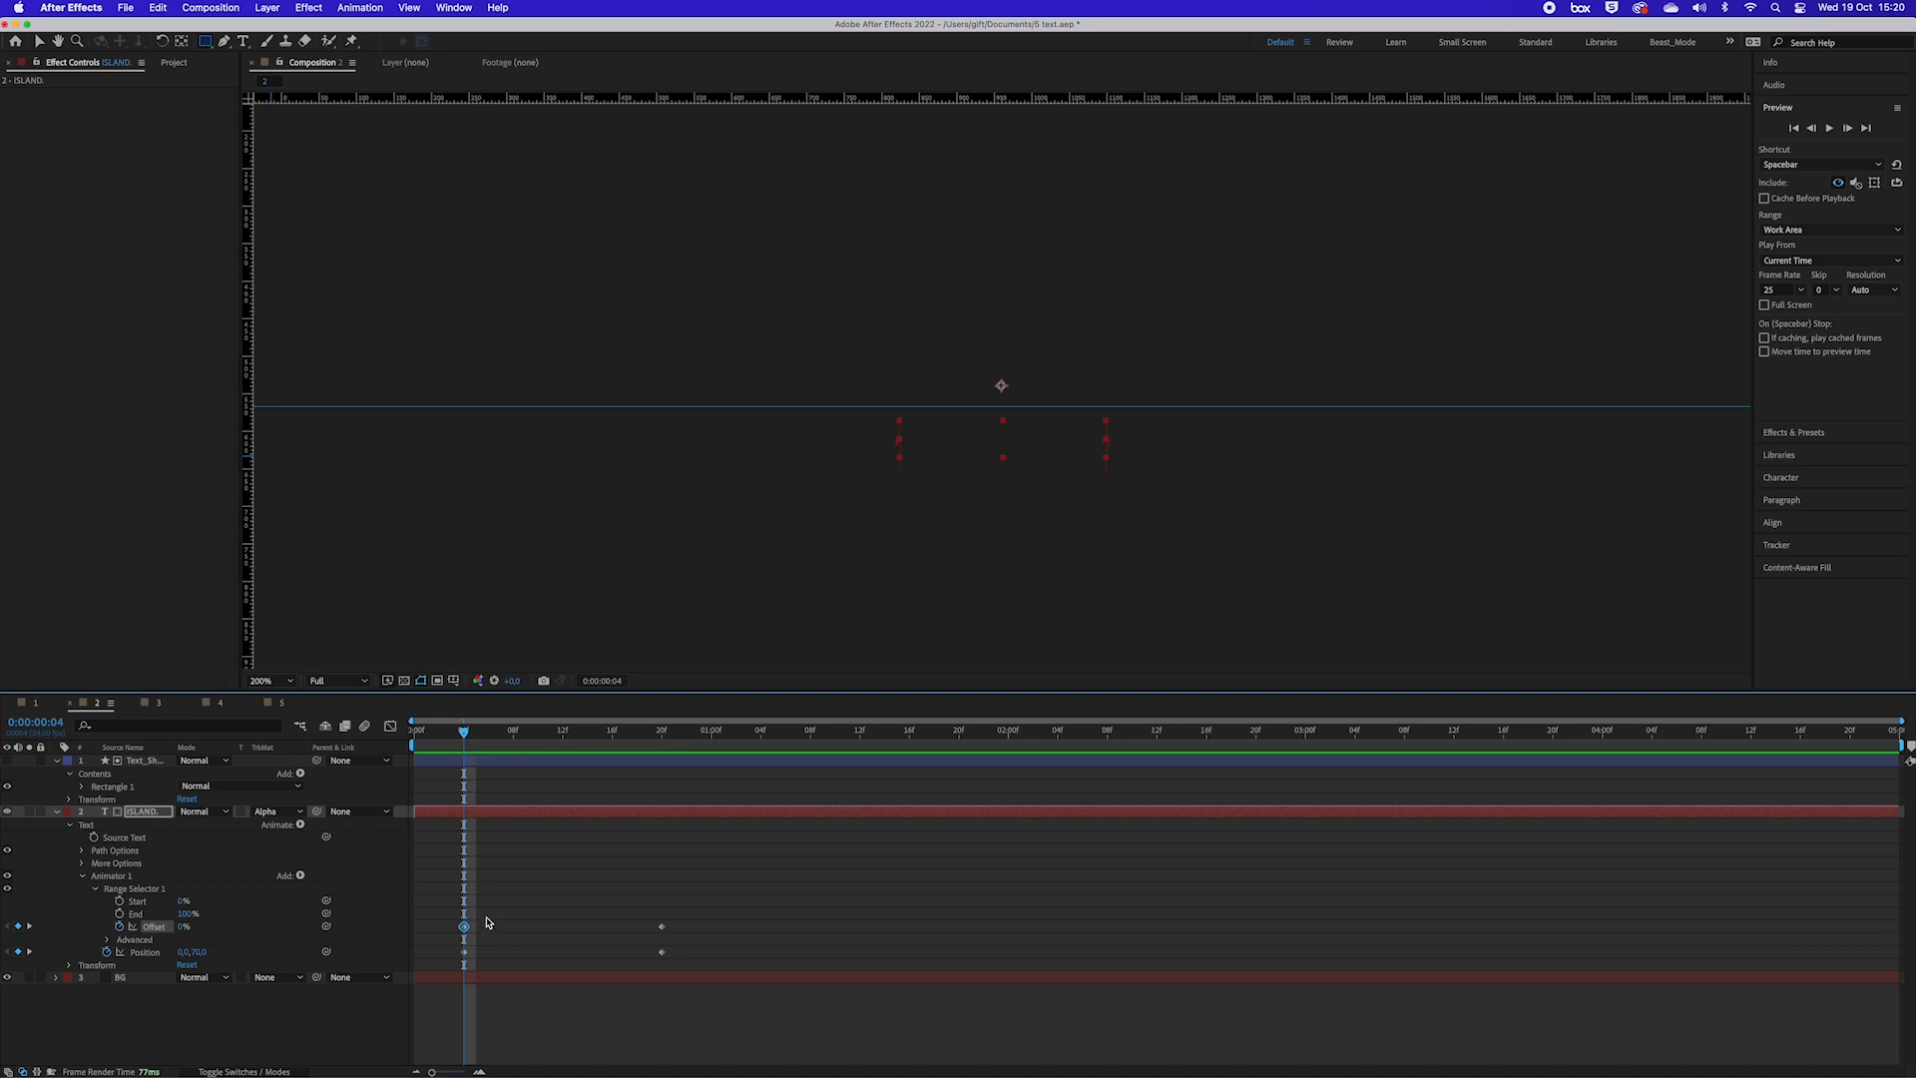
Step: Return the playhead to the first frame and preview the ISLAND. text reveal
click(661, 733)
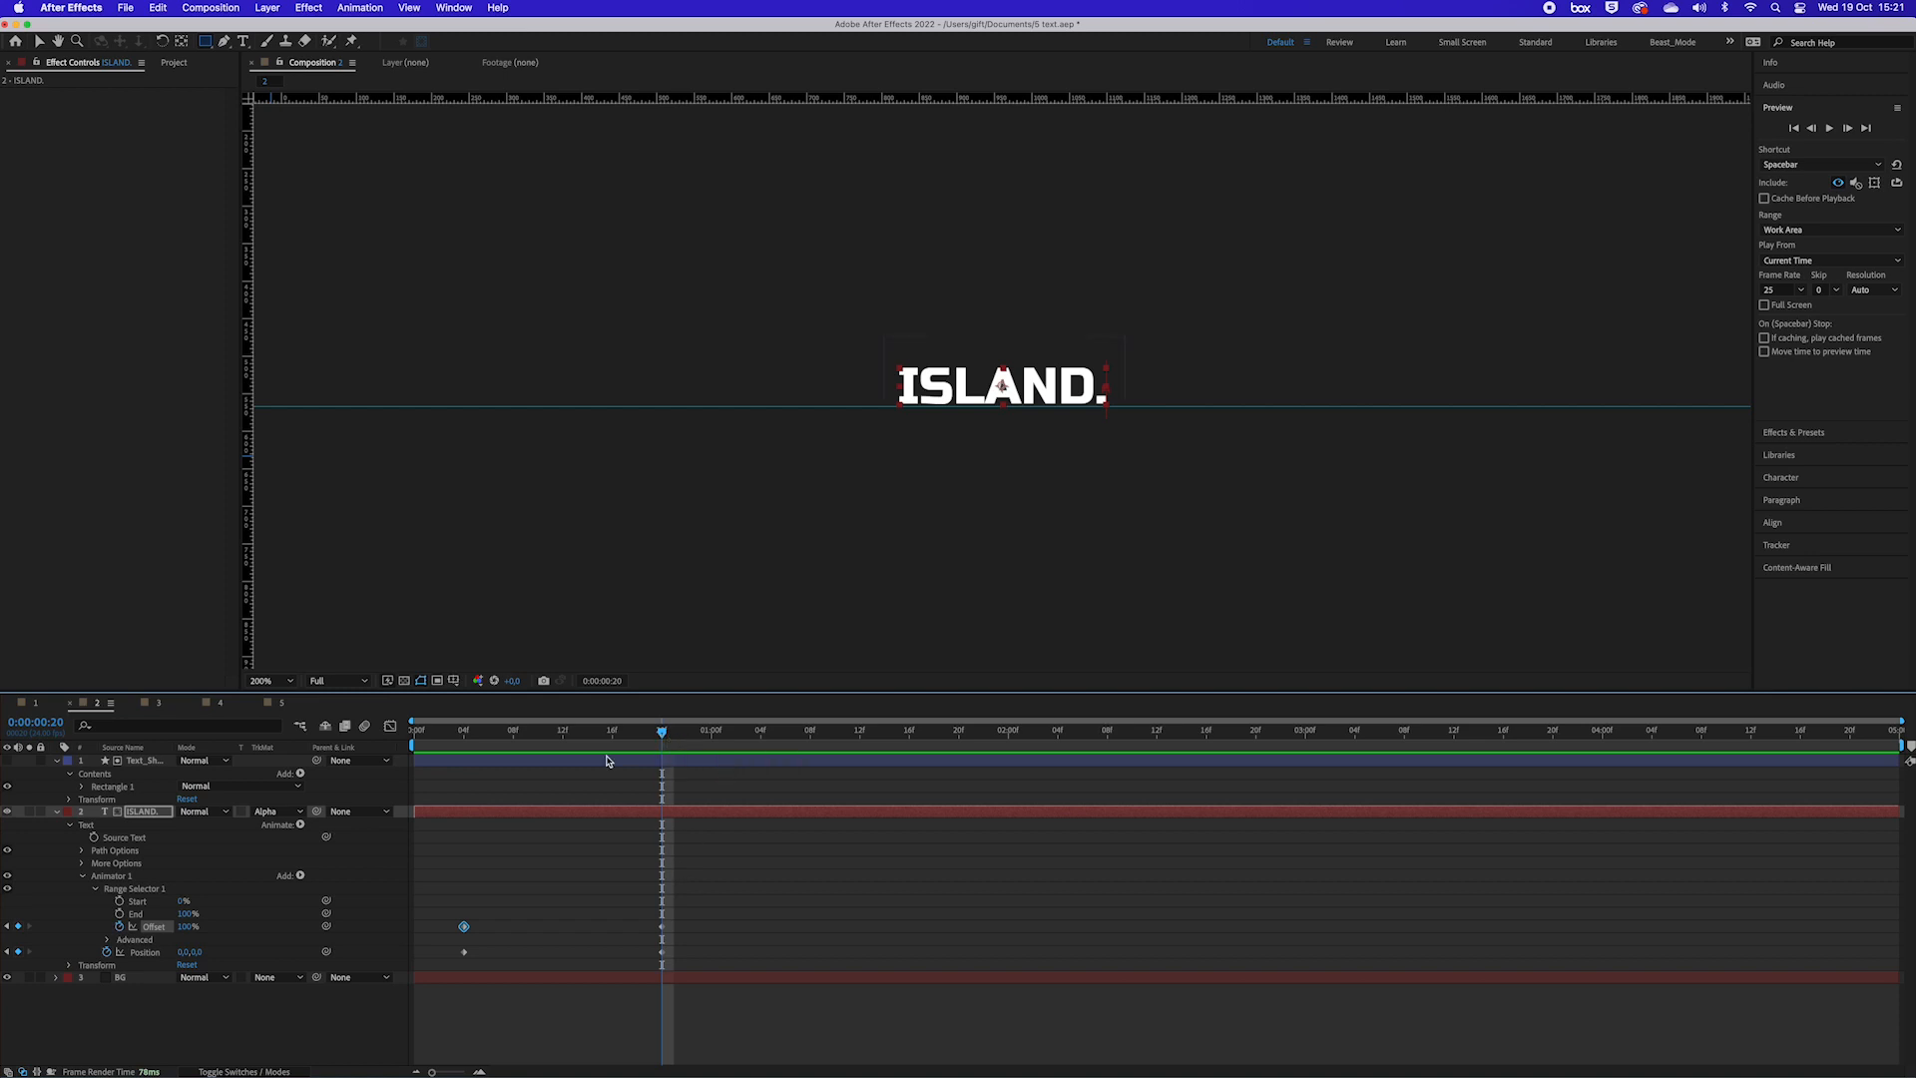
drag(664, 733, 368, 783)
key(space)
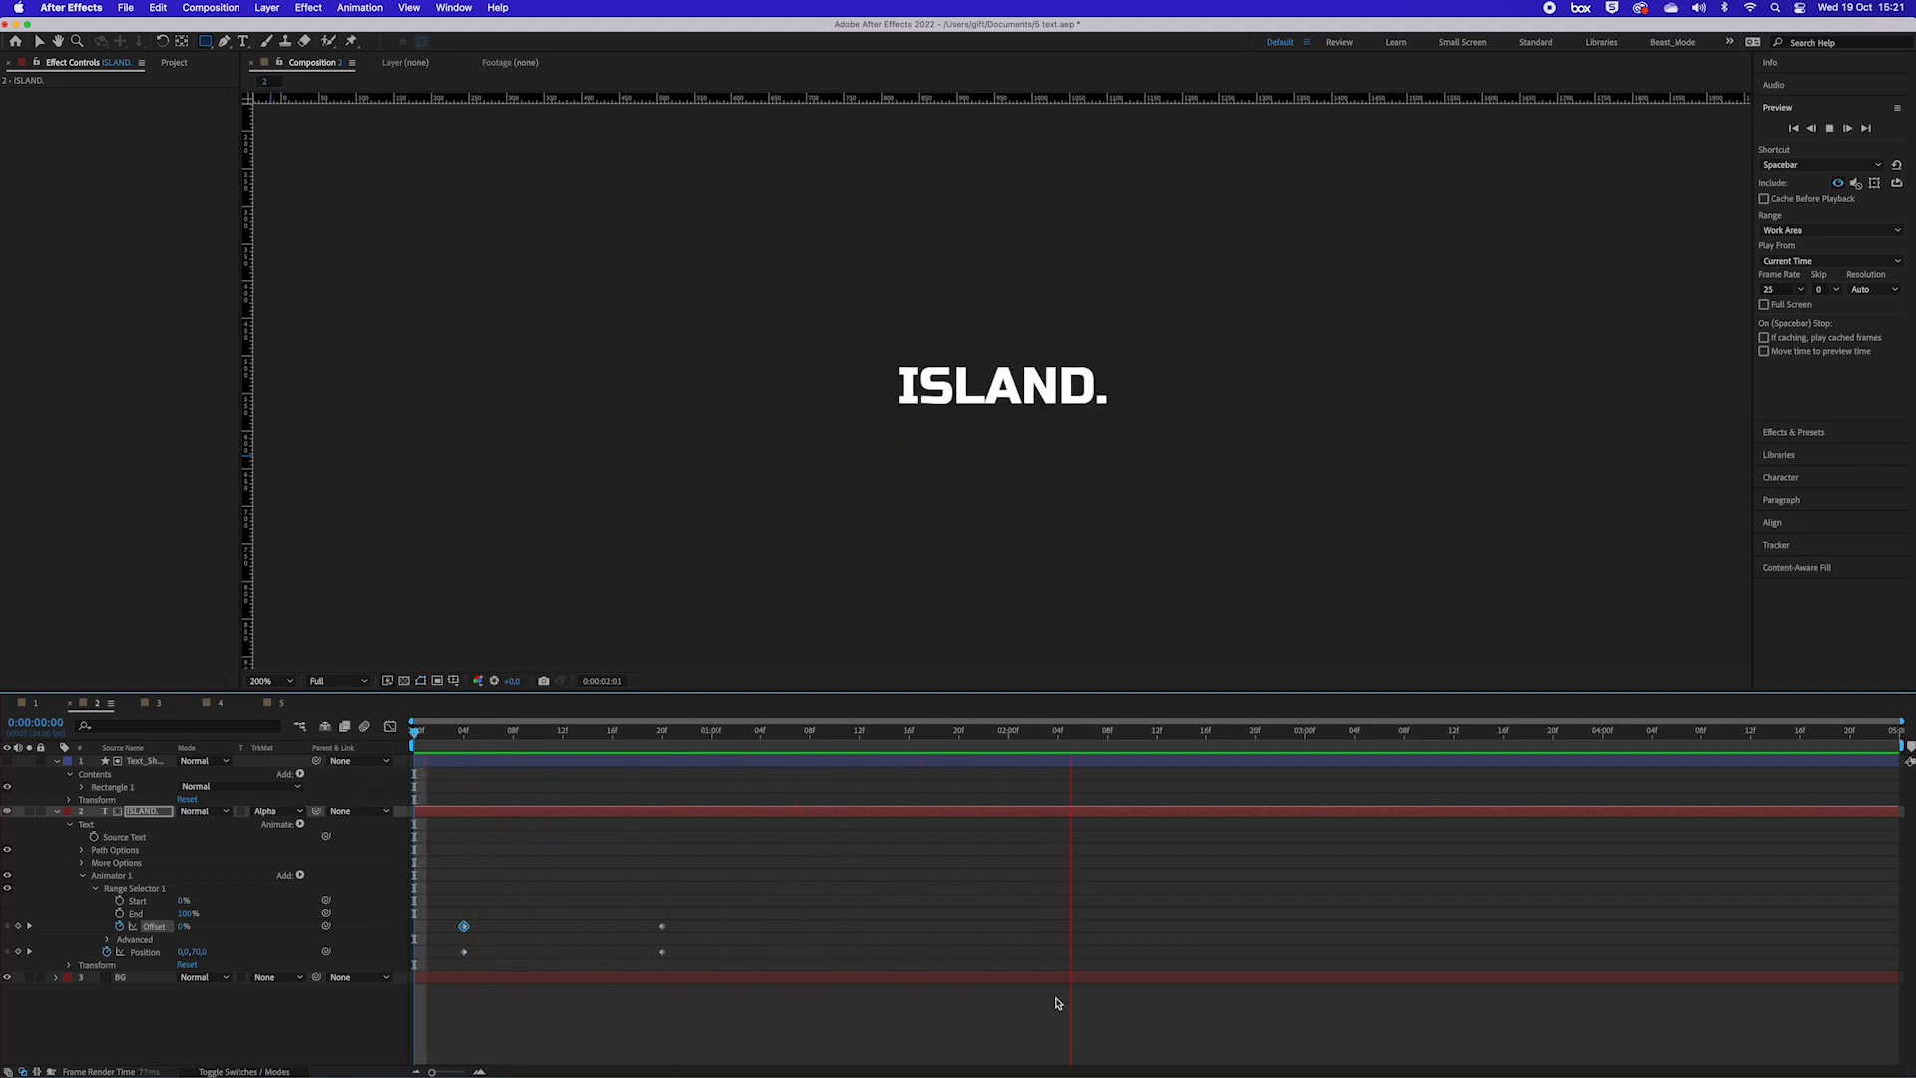
Step: End the work area at about 0:00:01:08 and preview the ISLAND. reveal within the shortened range
drag(885, 734, 809, 755)
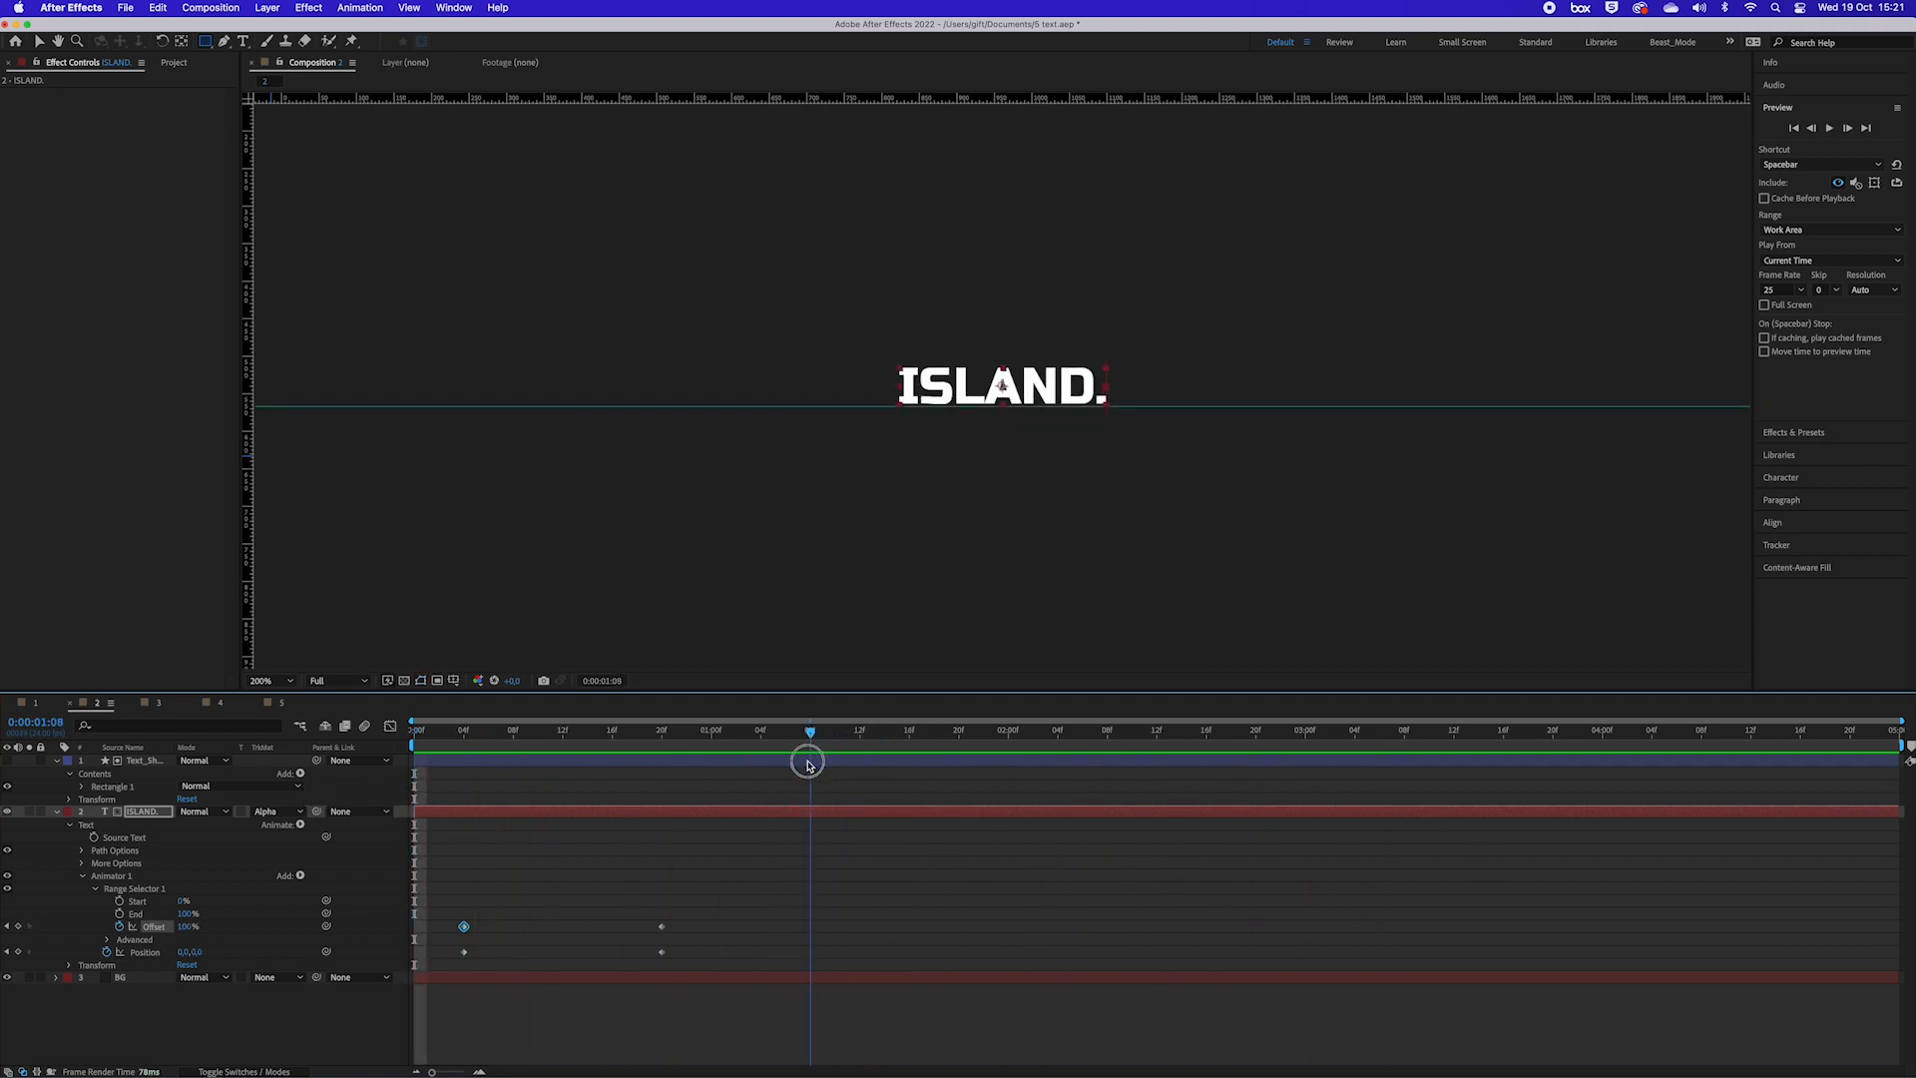
key(space)
key(n)
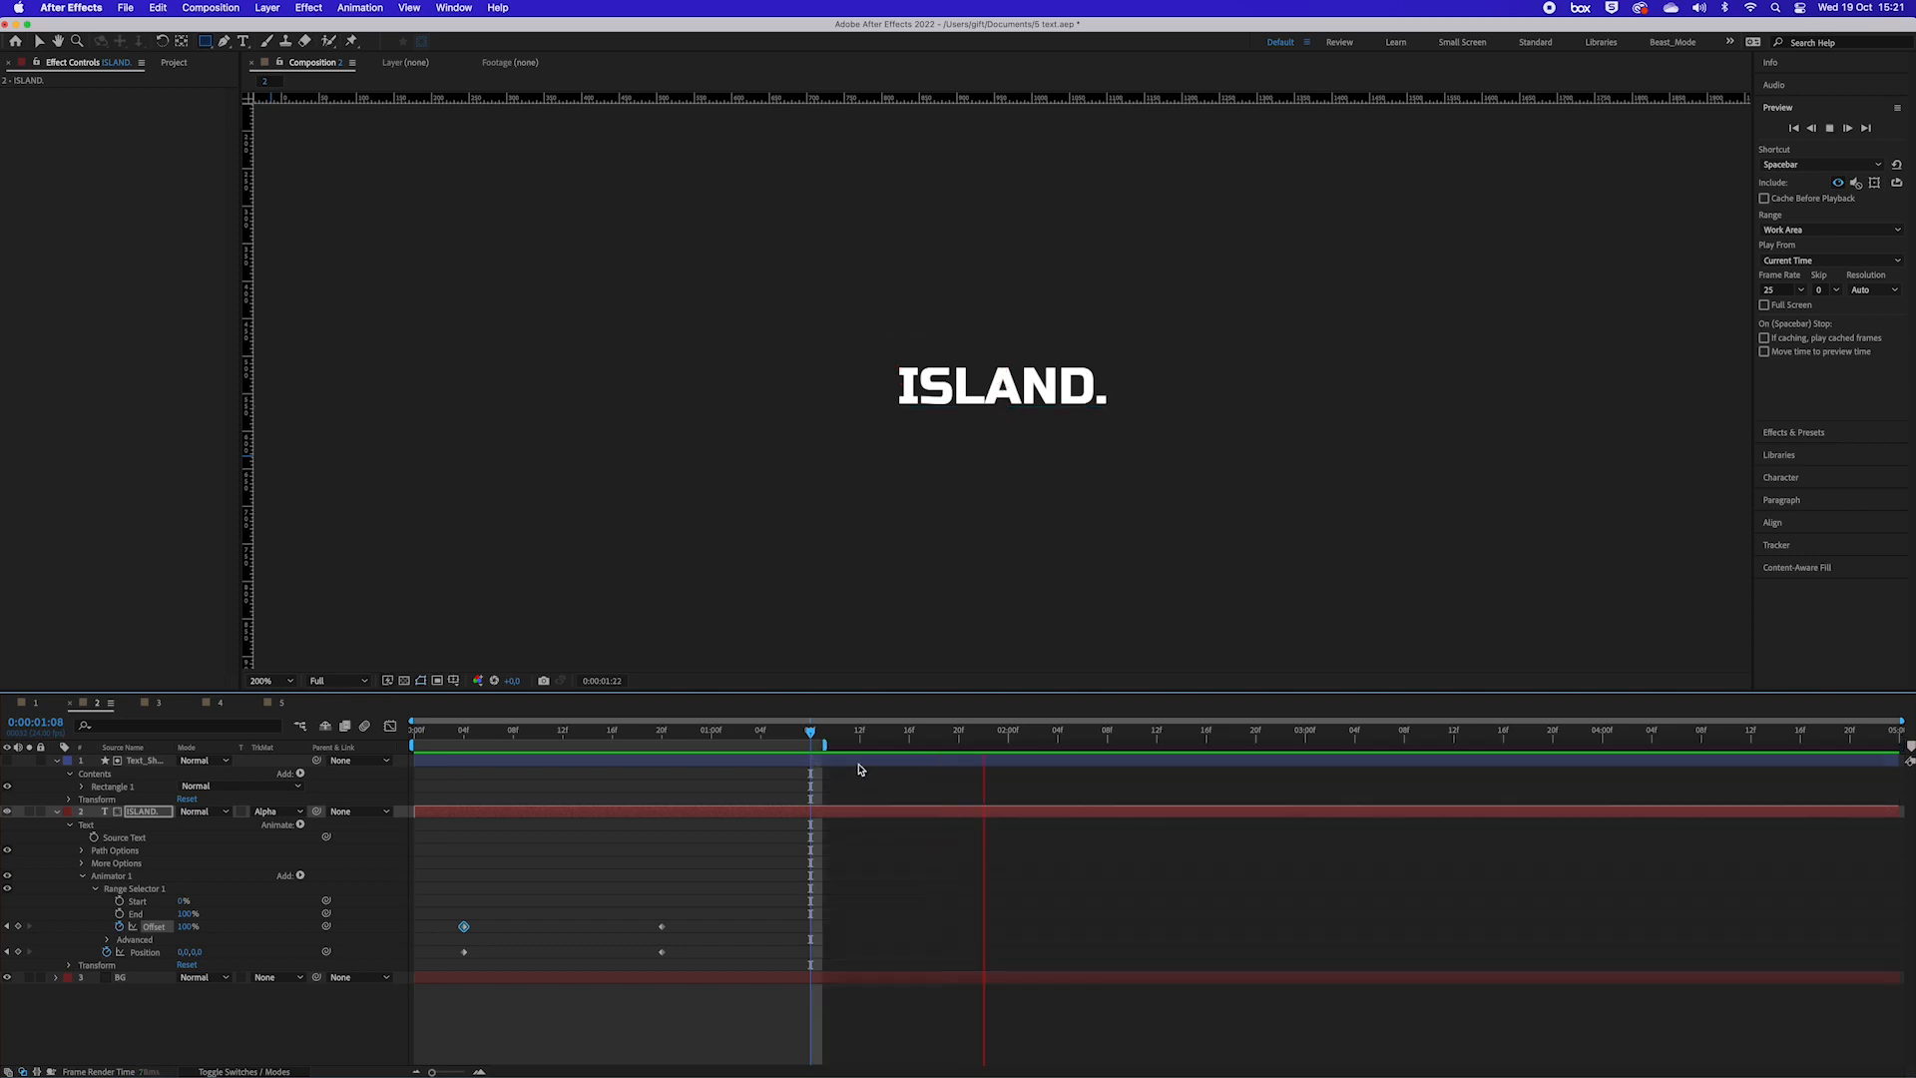
drag(815, 732, 773, 740)
key(space)
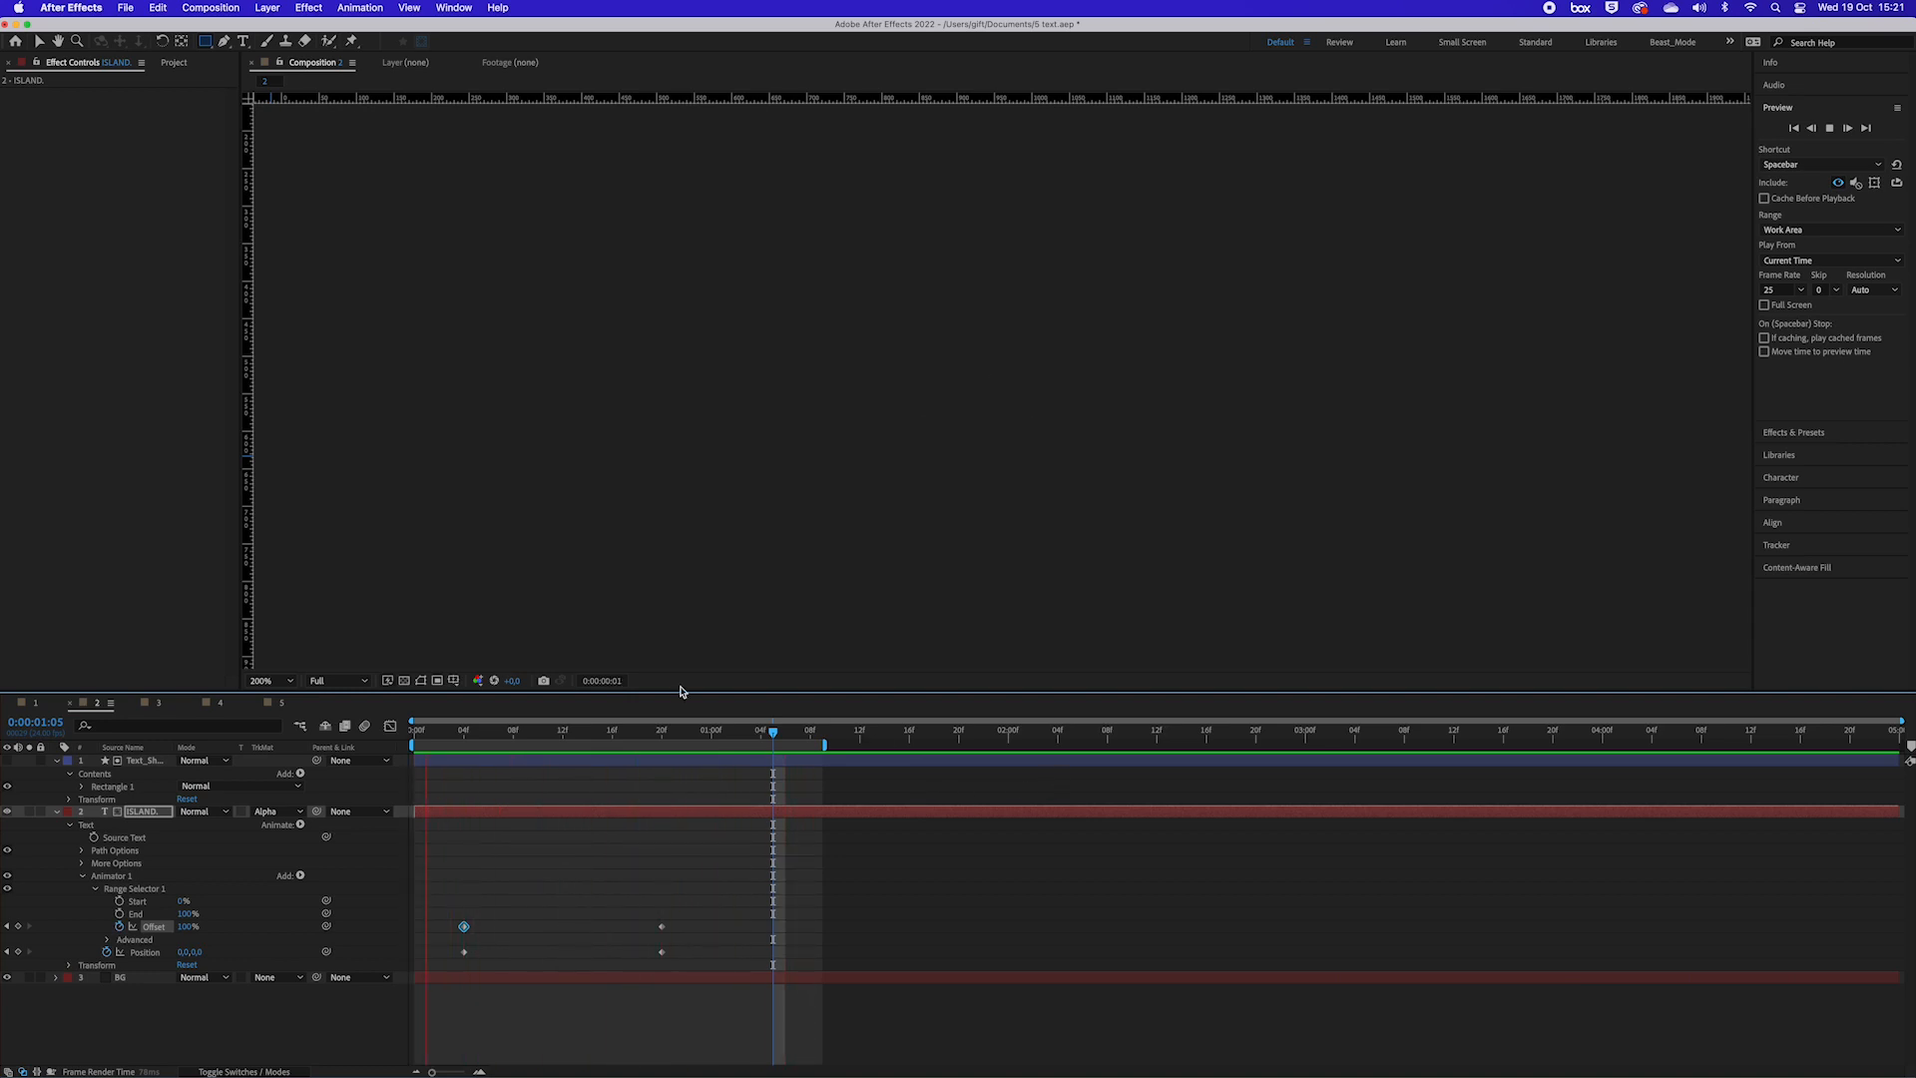
key(space)
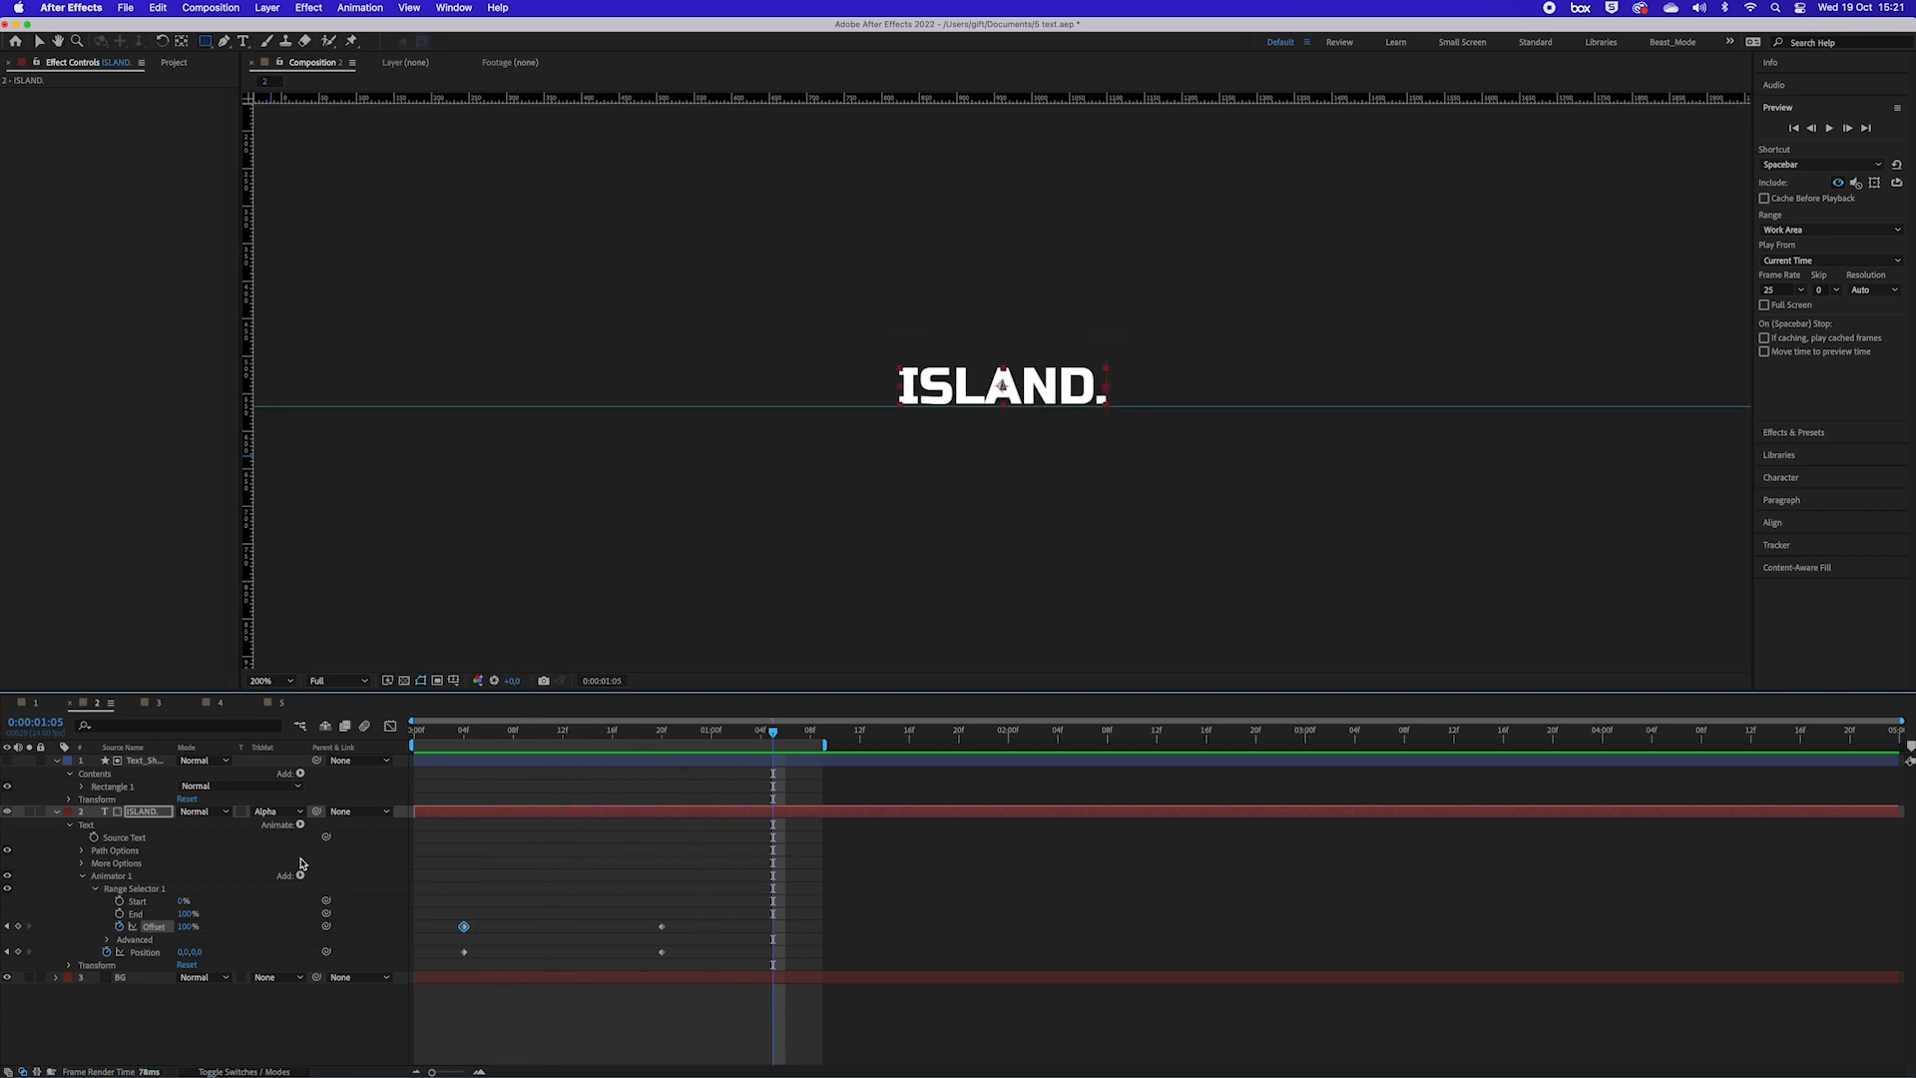
Step: Set Ease High to 100% in the ISLAND. layer's Range Selector 1 advanced options and preview the reveal
click(107, 939)
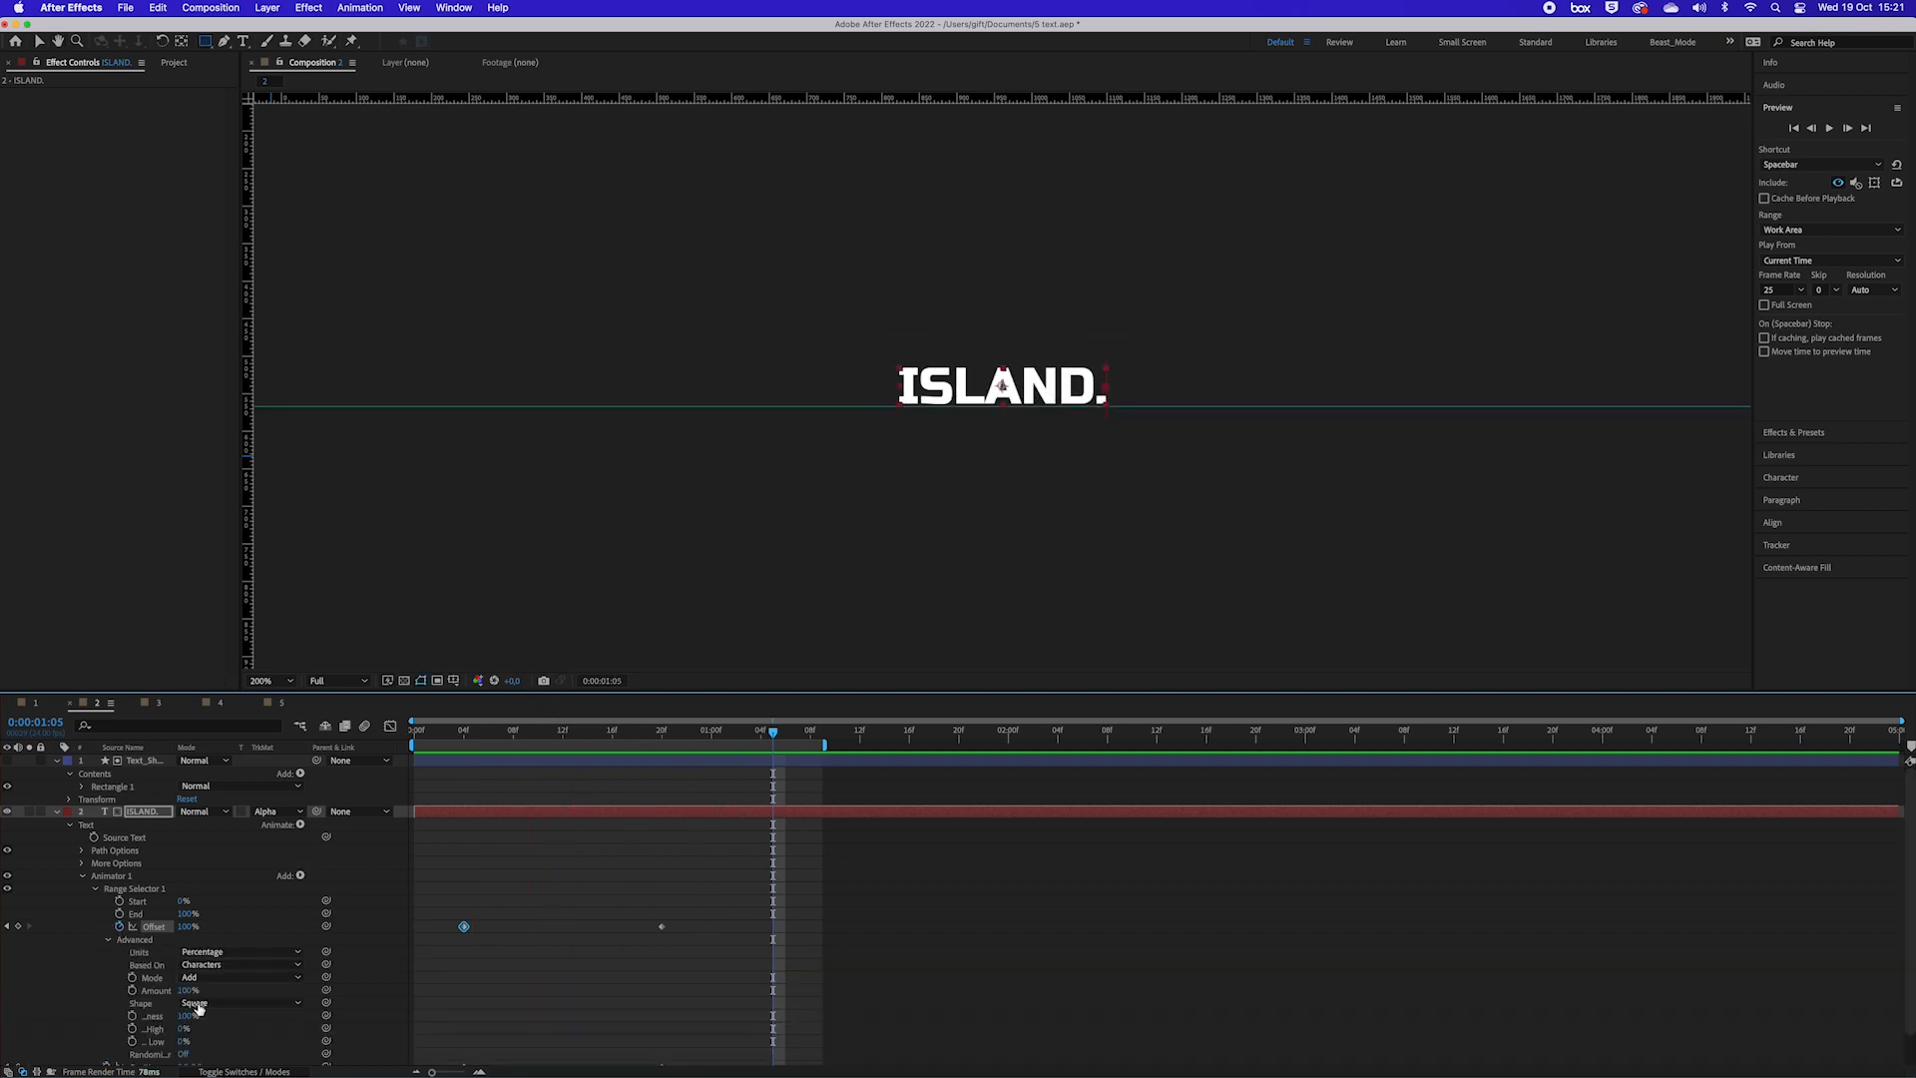
scroll(105, 1033, down, 1)
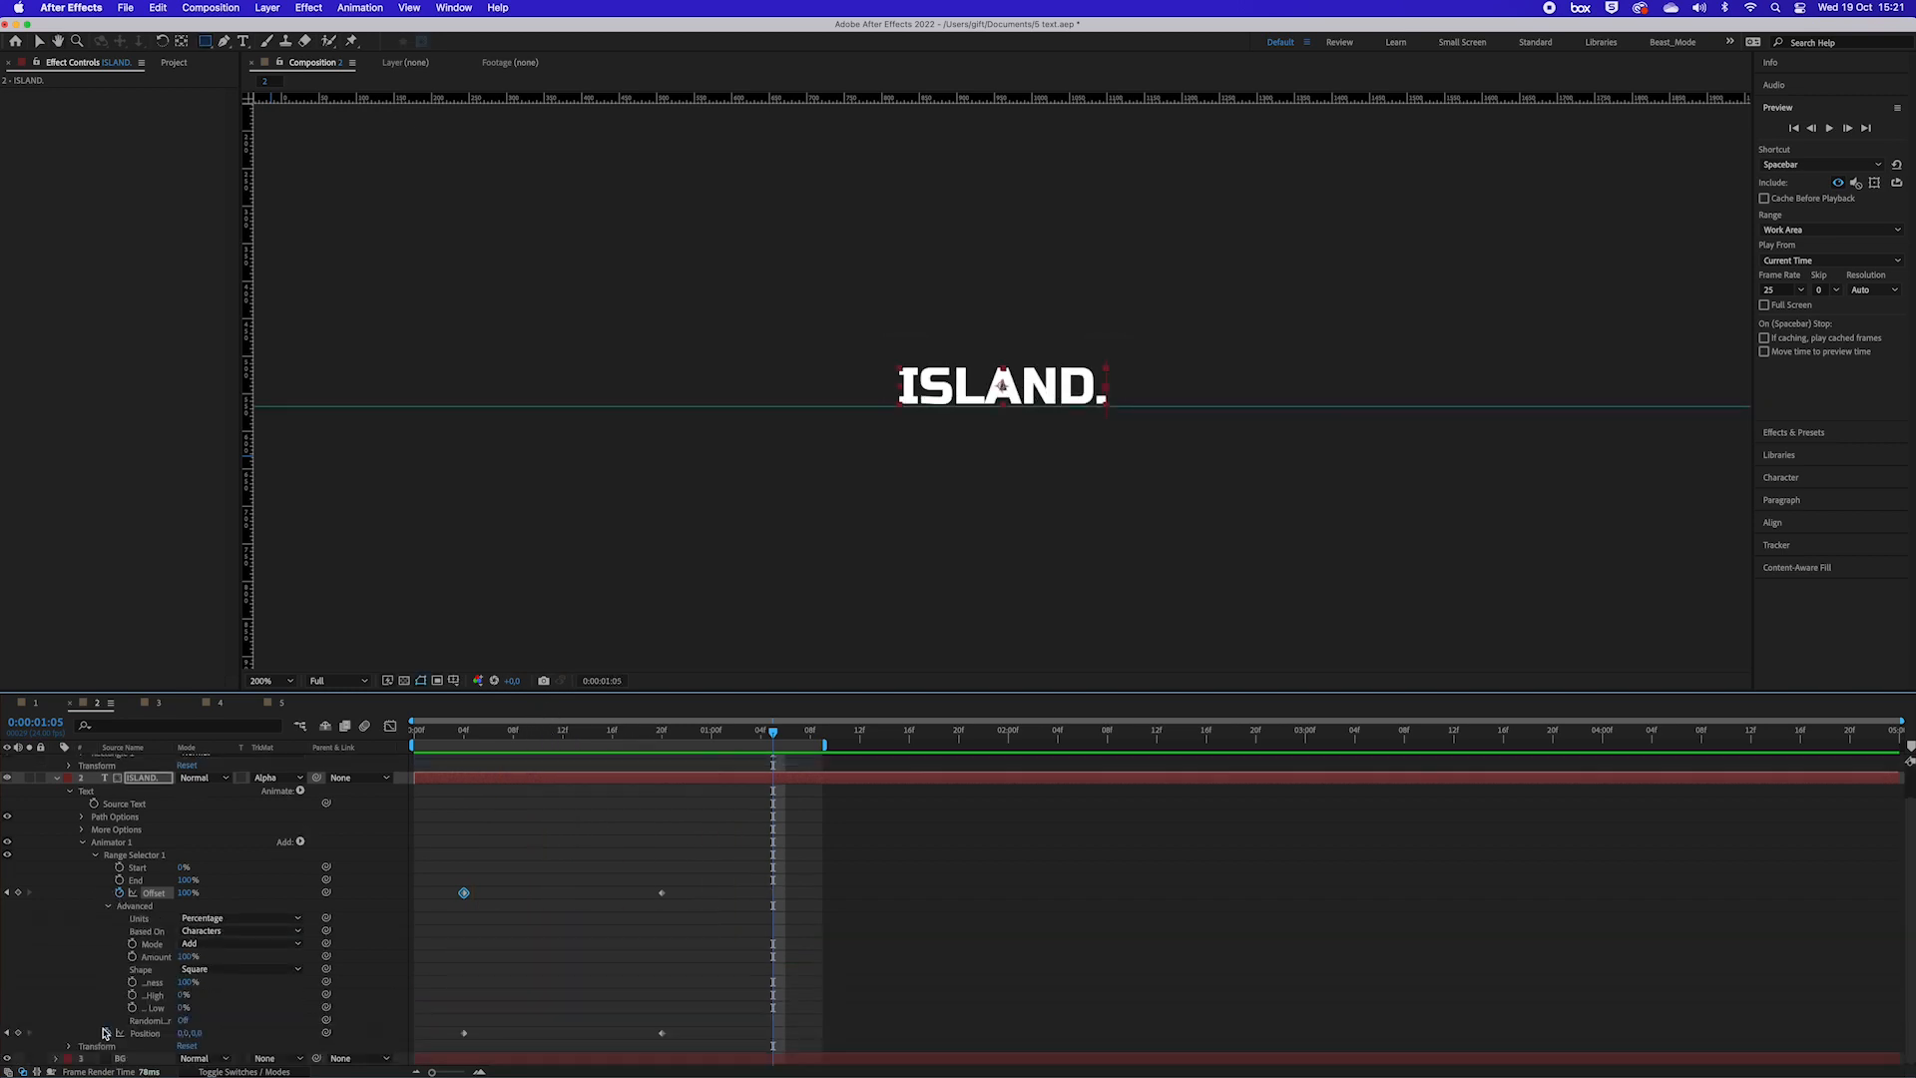
click(183, 995)
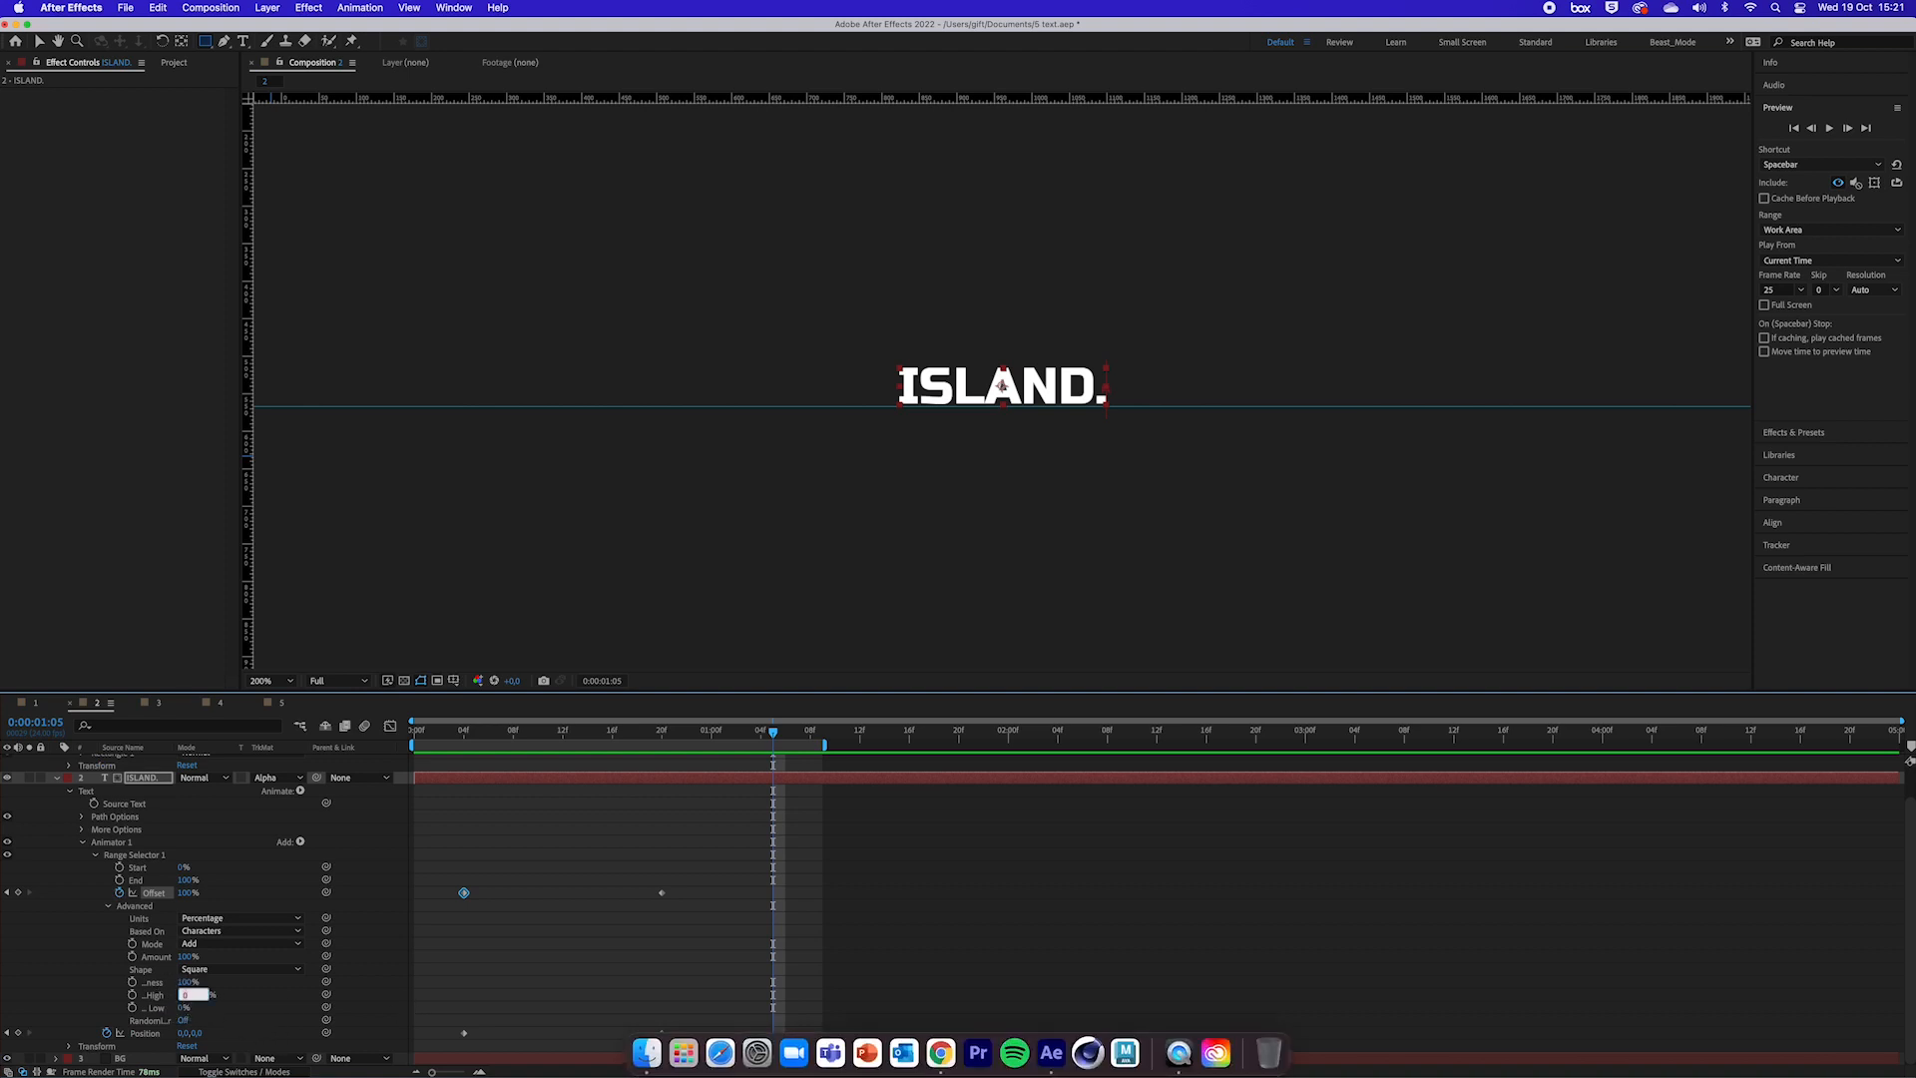
key(Return)
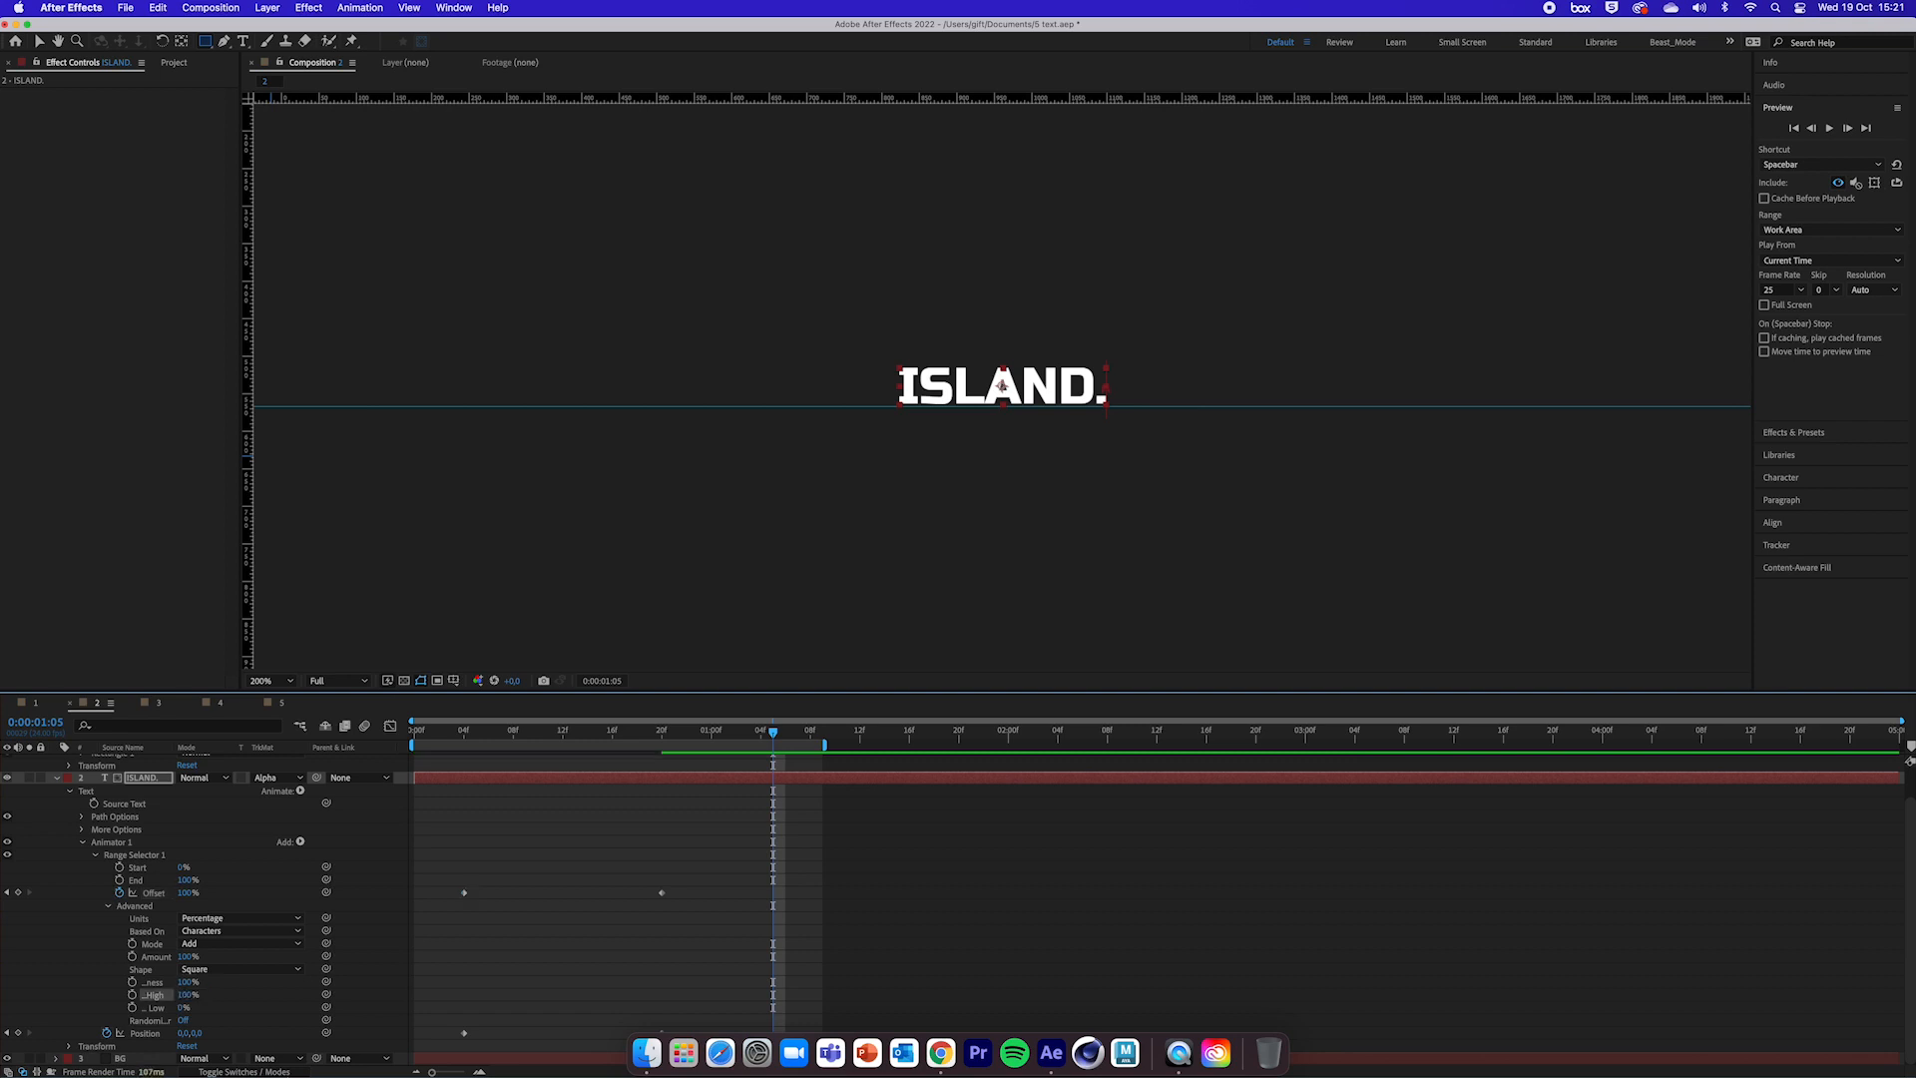
key(space)
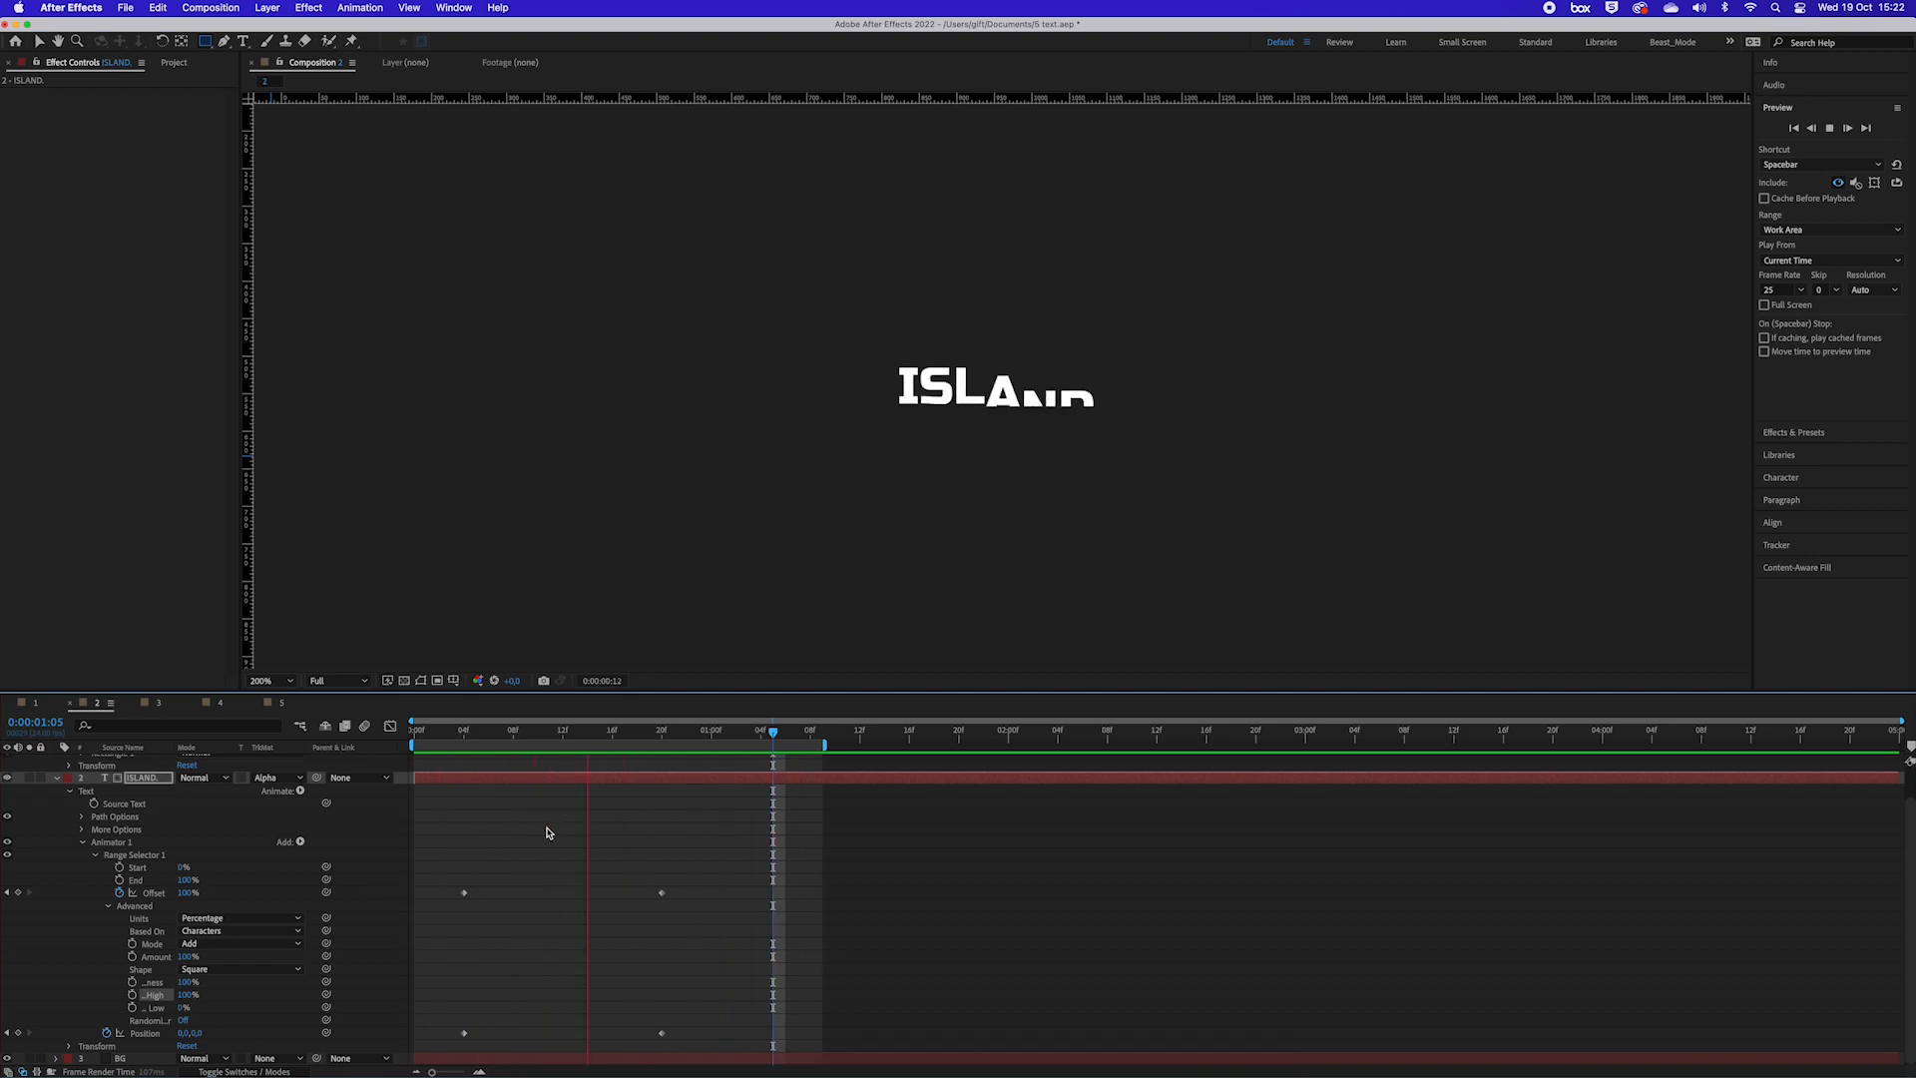
Step: Set Ease Low to -100% in the ISLAND. layer's Range Selector 1 advanced options
click(182, 1016)
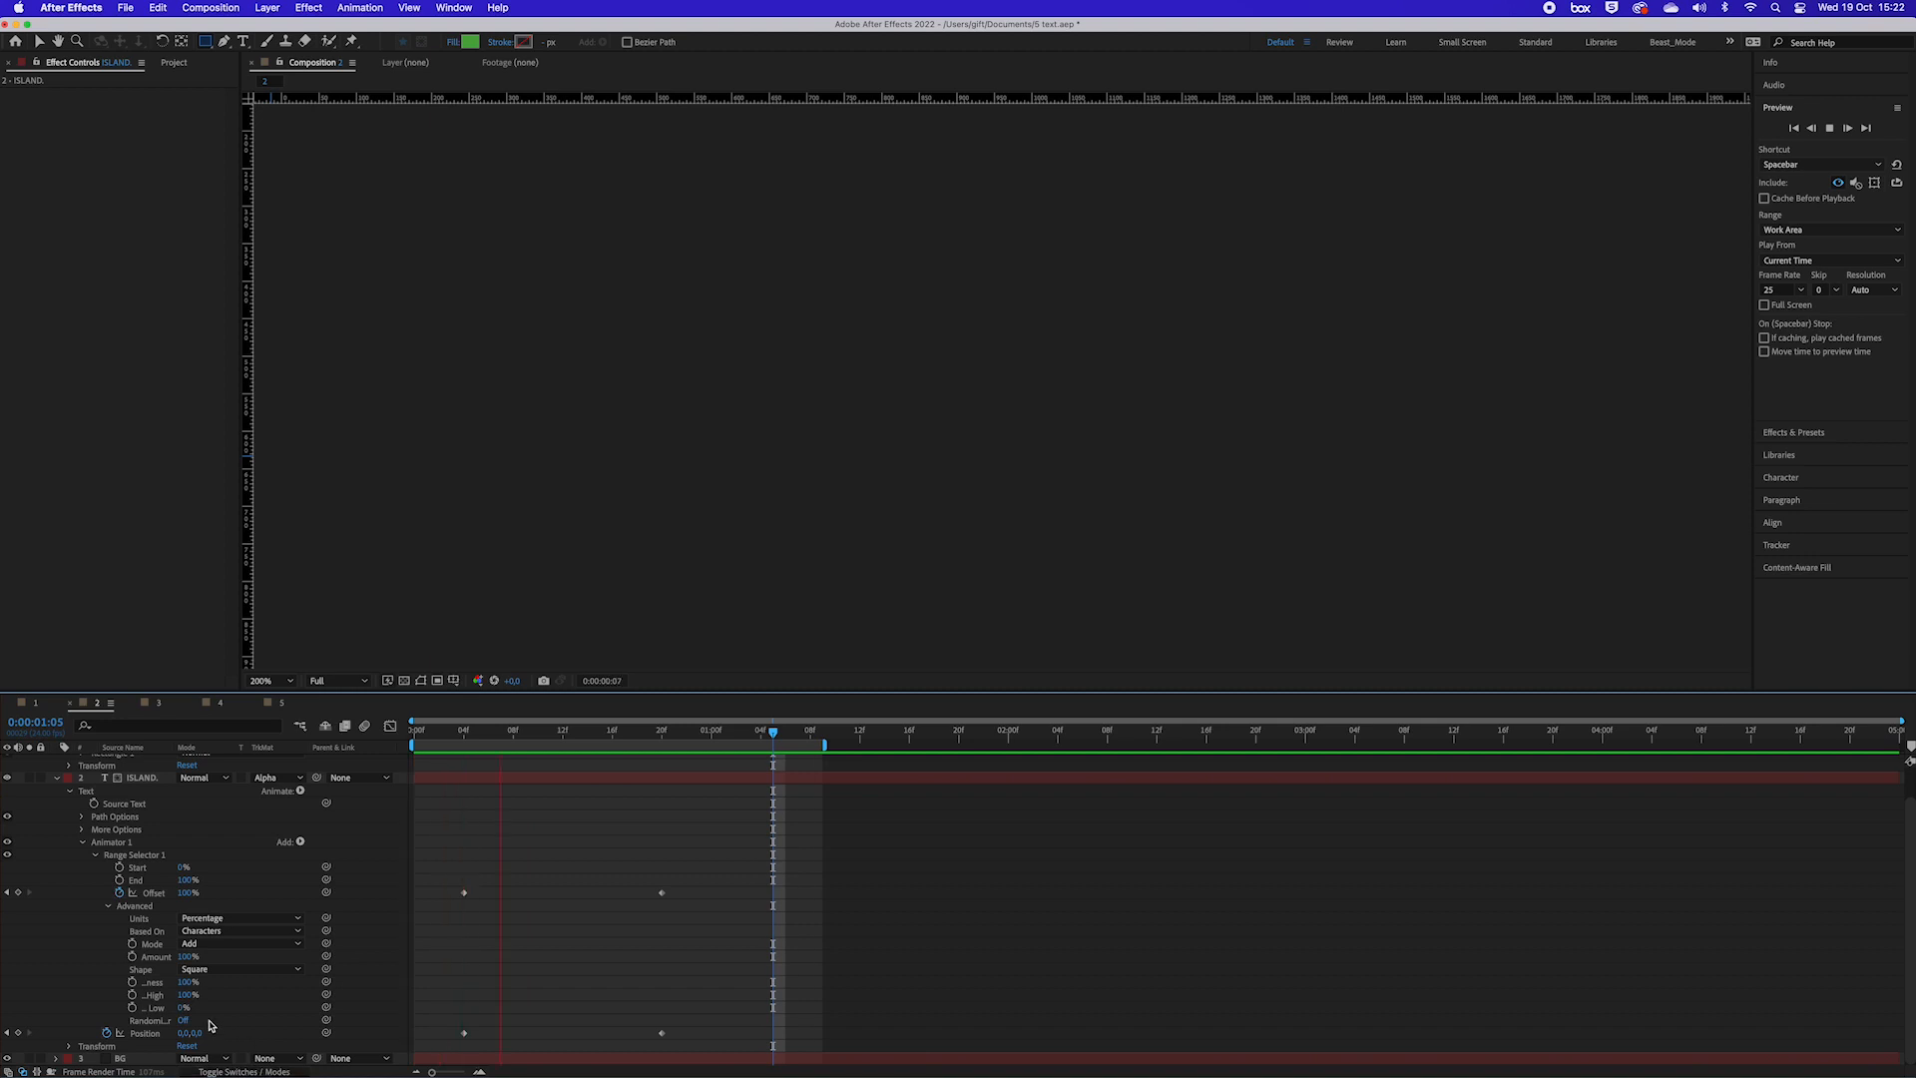
click(184, 1009)
text(-100)
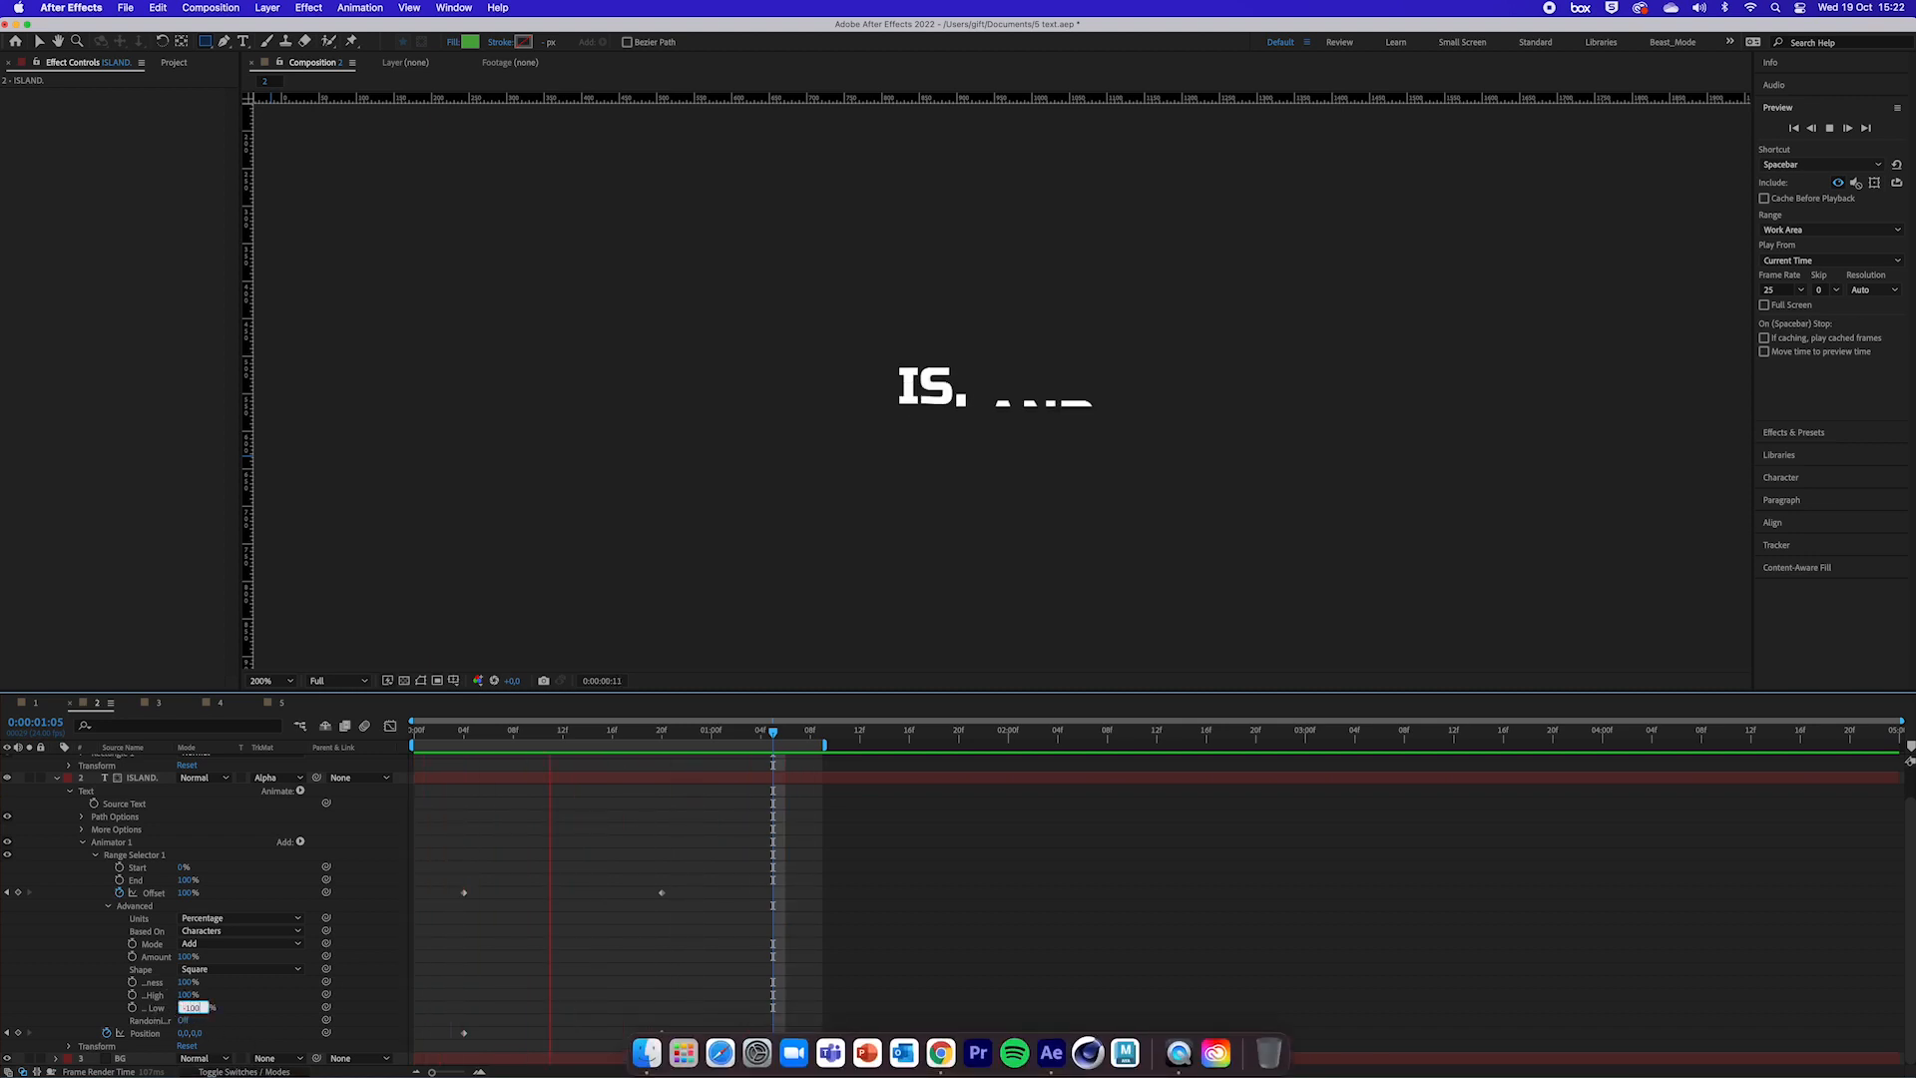
key(Return)
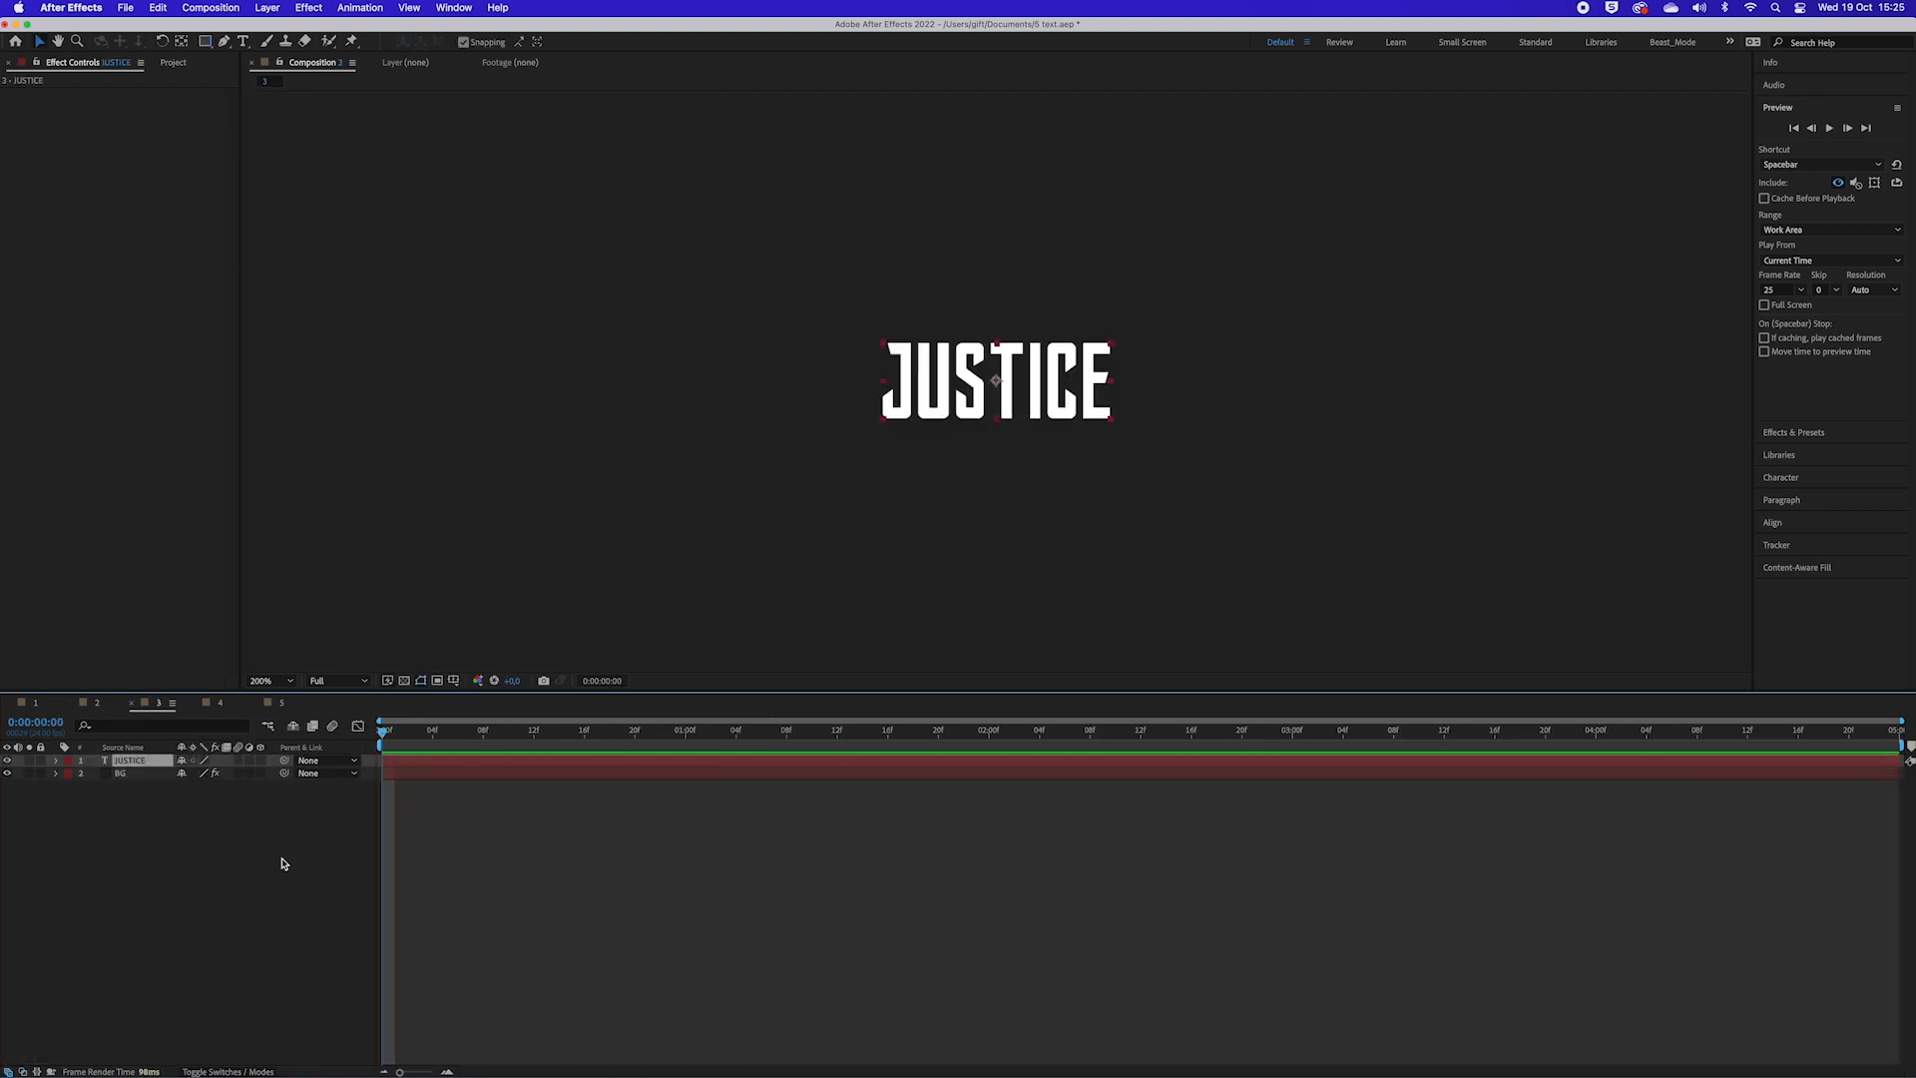
Step: Expand the JUSTICE text layer in composition 3 and add a Tracking animator to it
click(223, 867)
click(119, 763)
click(57, 763)
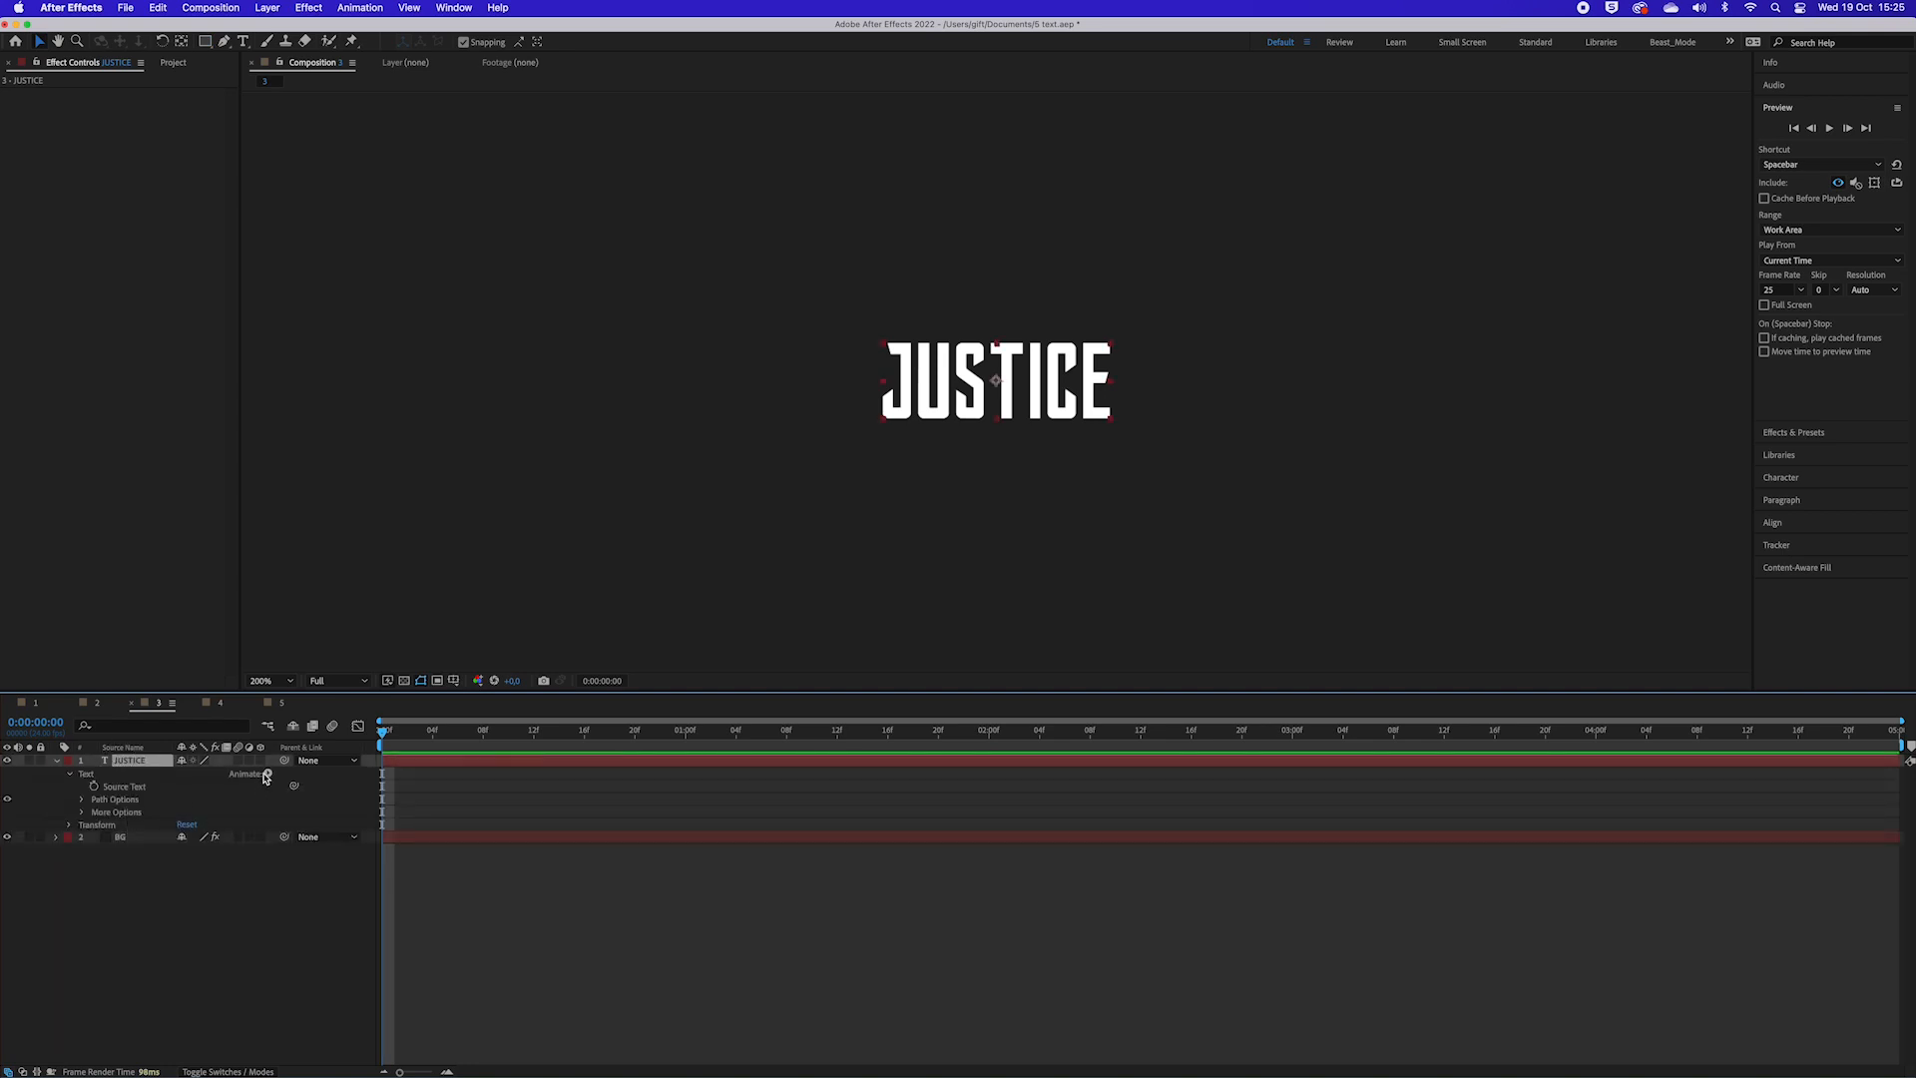
click(266, 774)
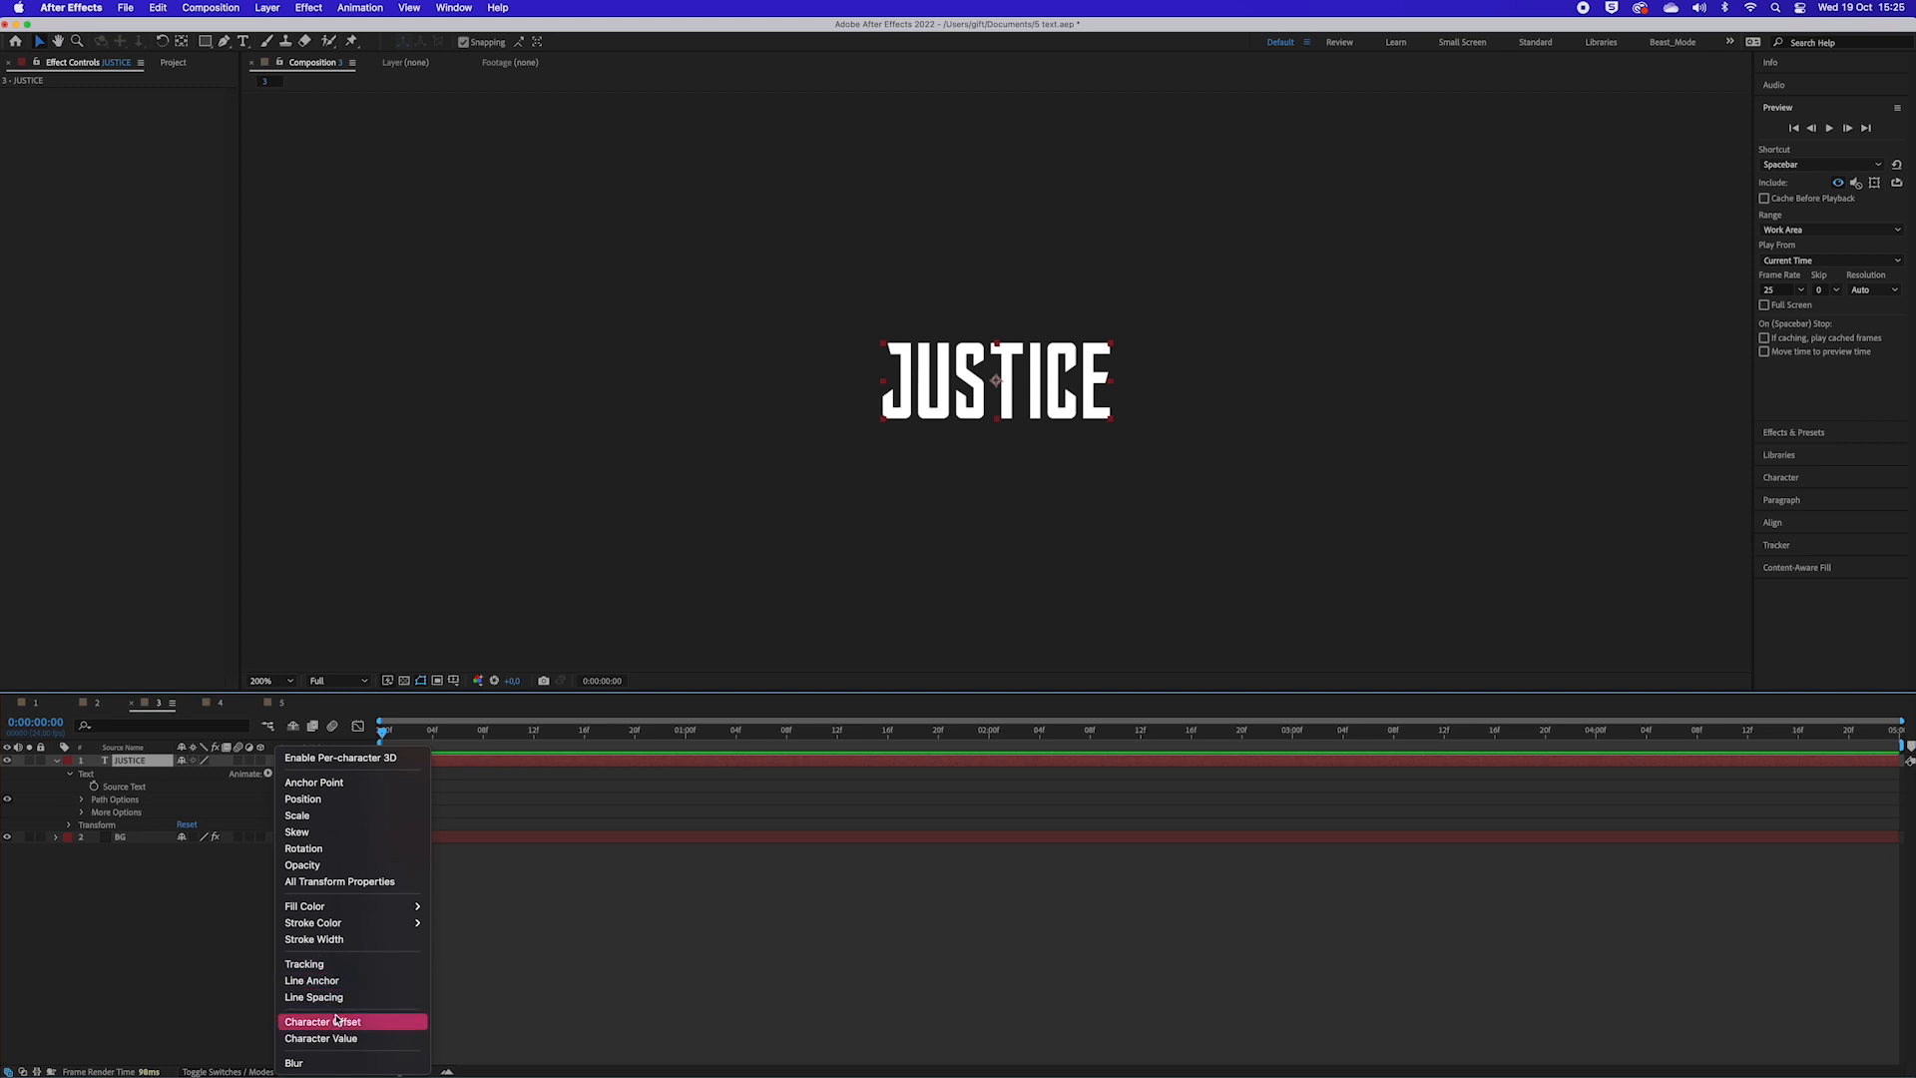
click(334, 964)
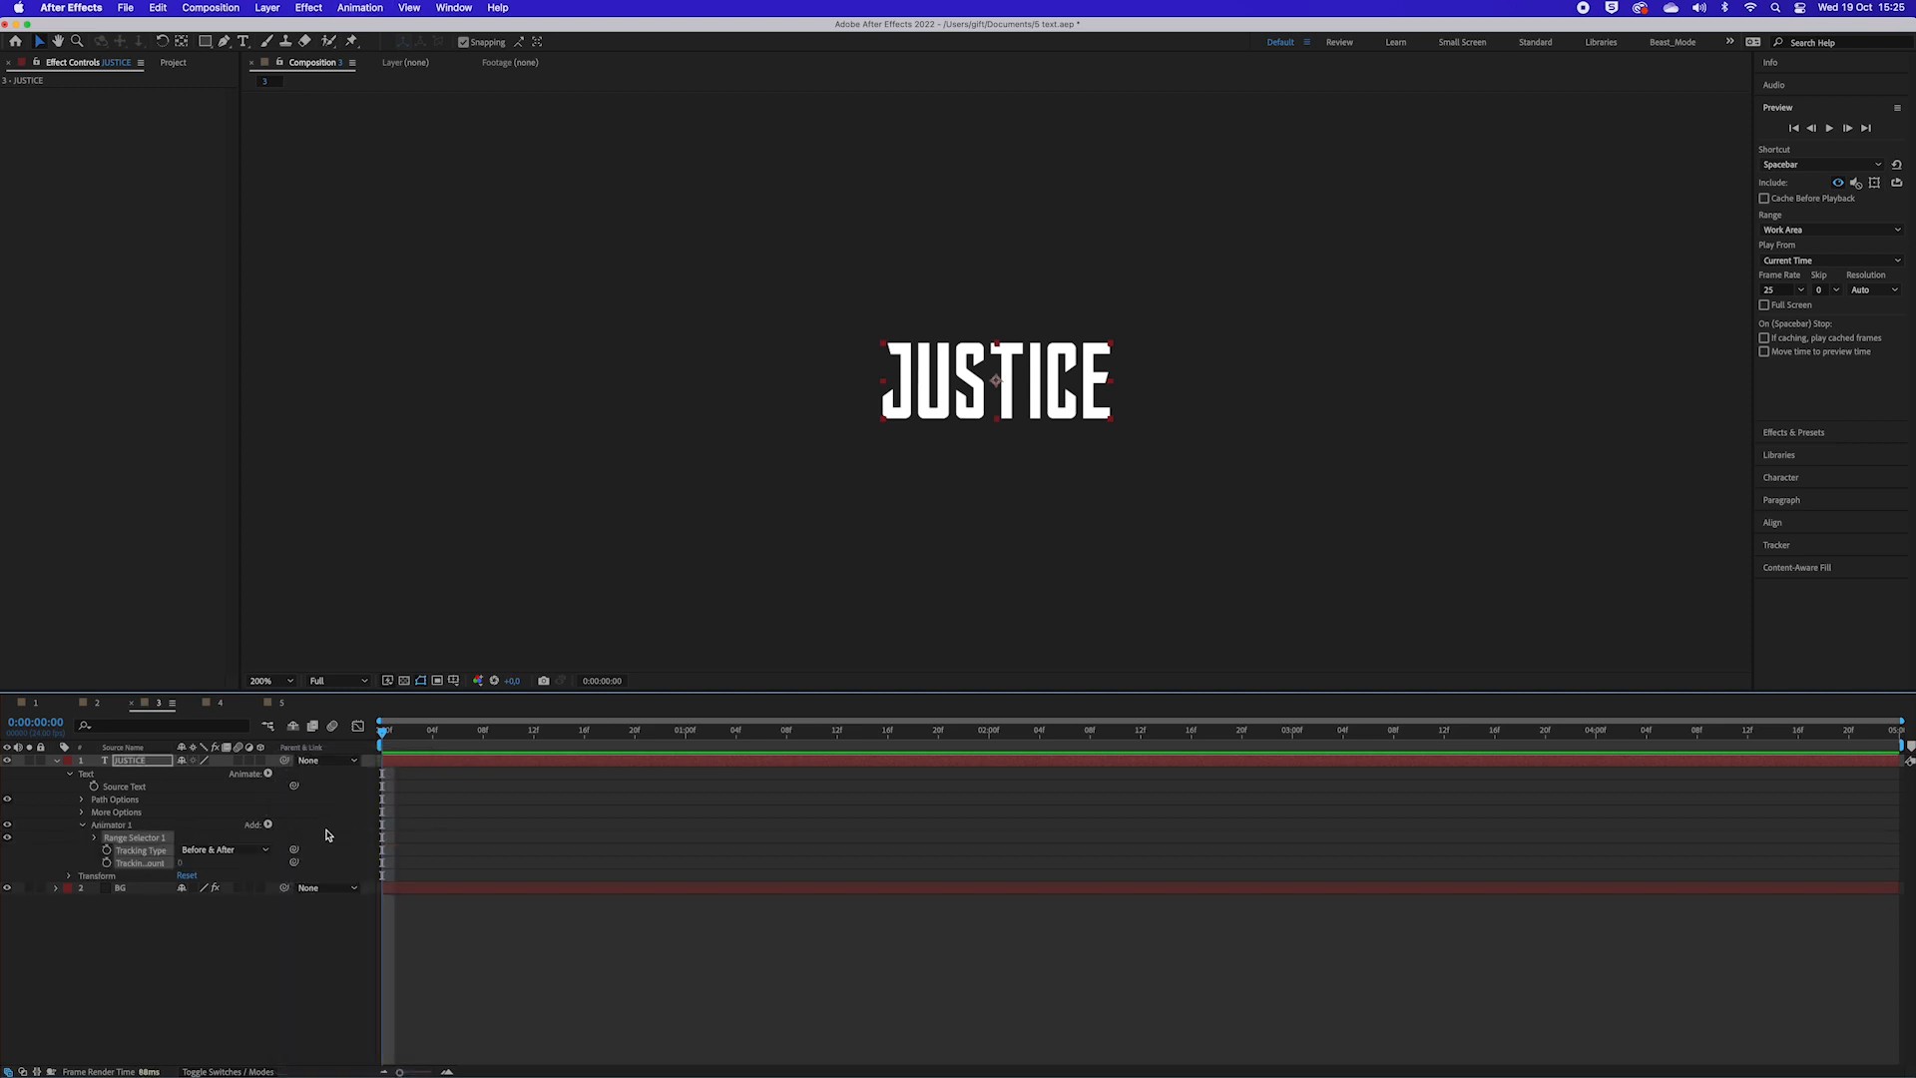
Step: Add a Scale property to Animator 1 of the JUSTICE layer
click(268, 774)
click(261, 824)
click(267, 825)
mouse_move(293, 826)
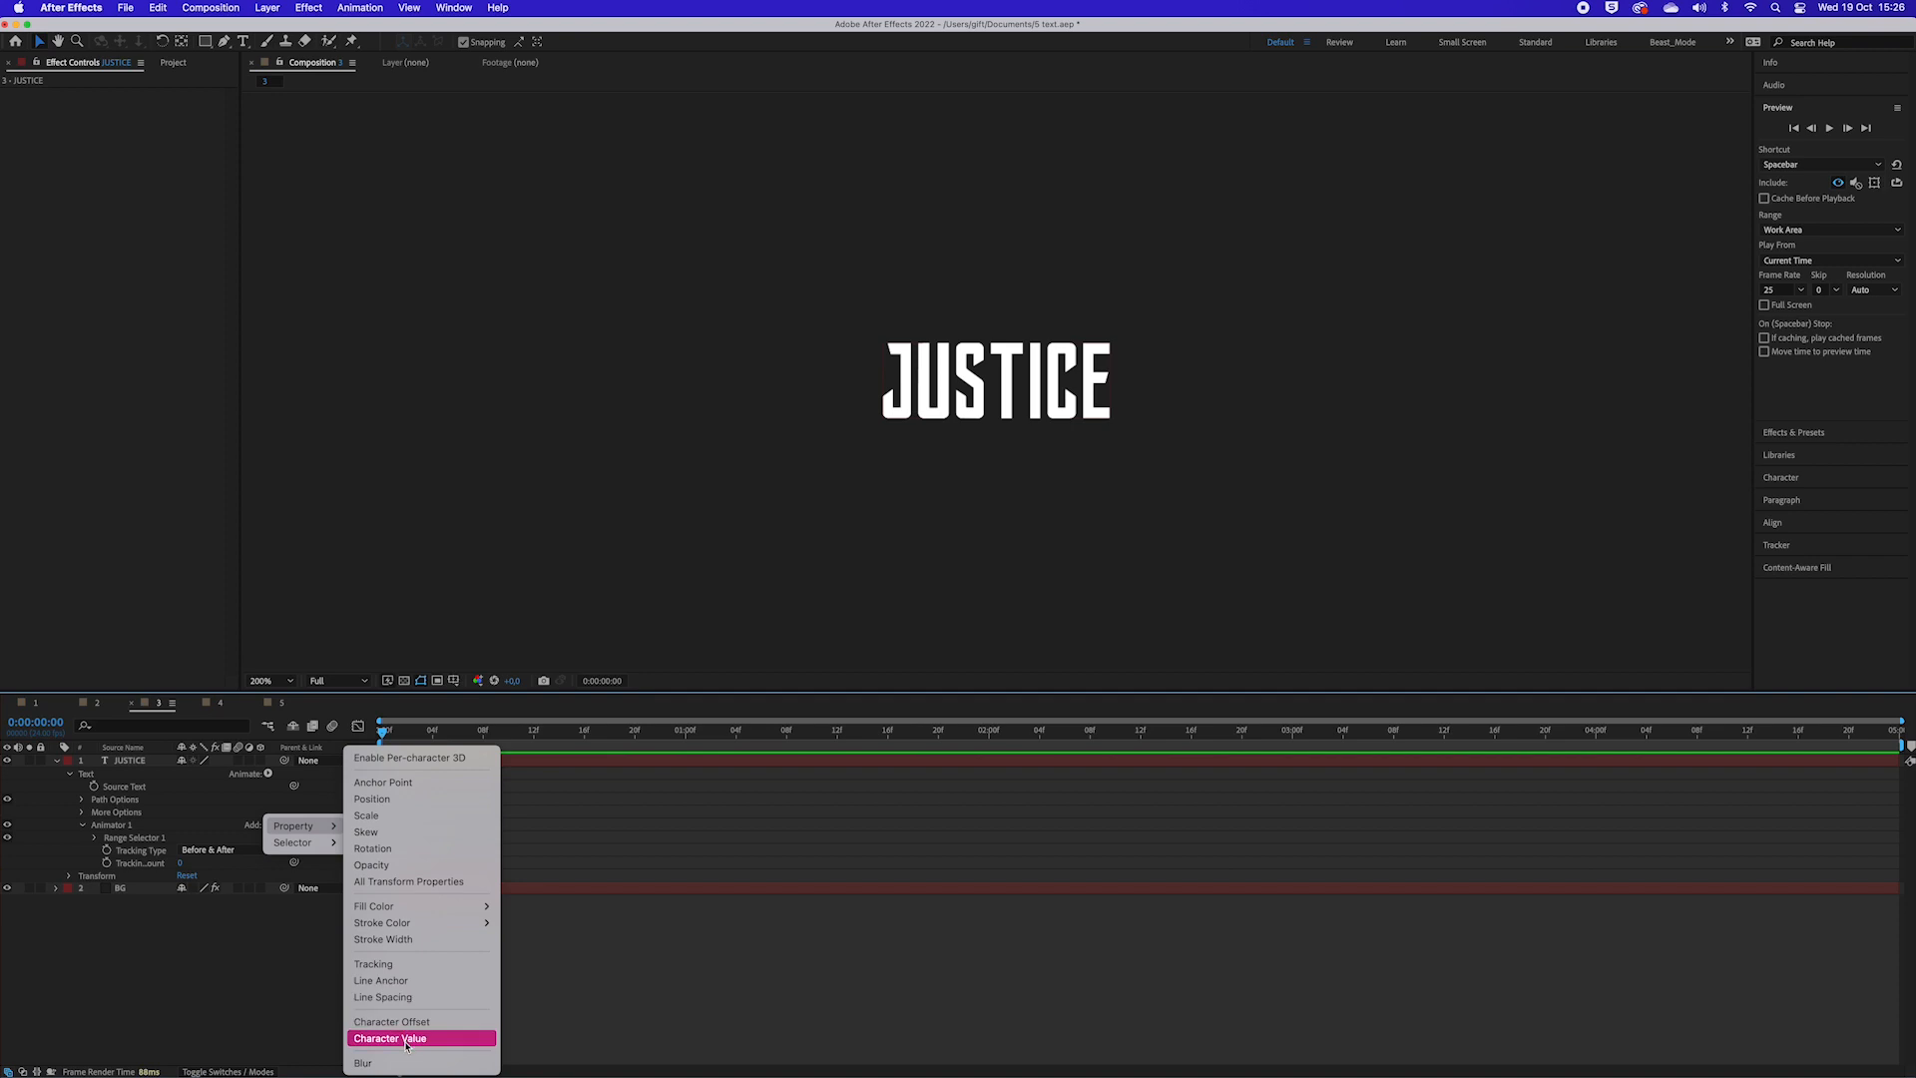
click(364, 816)
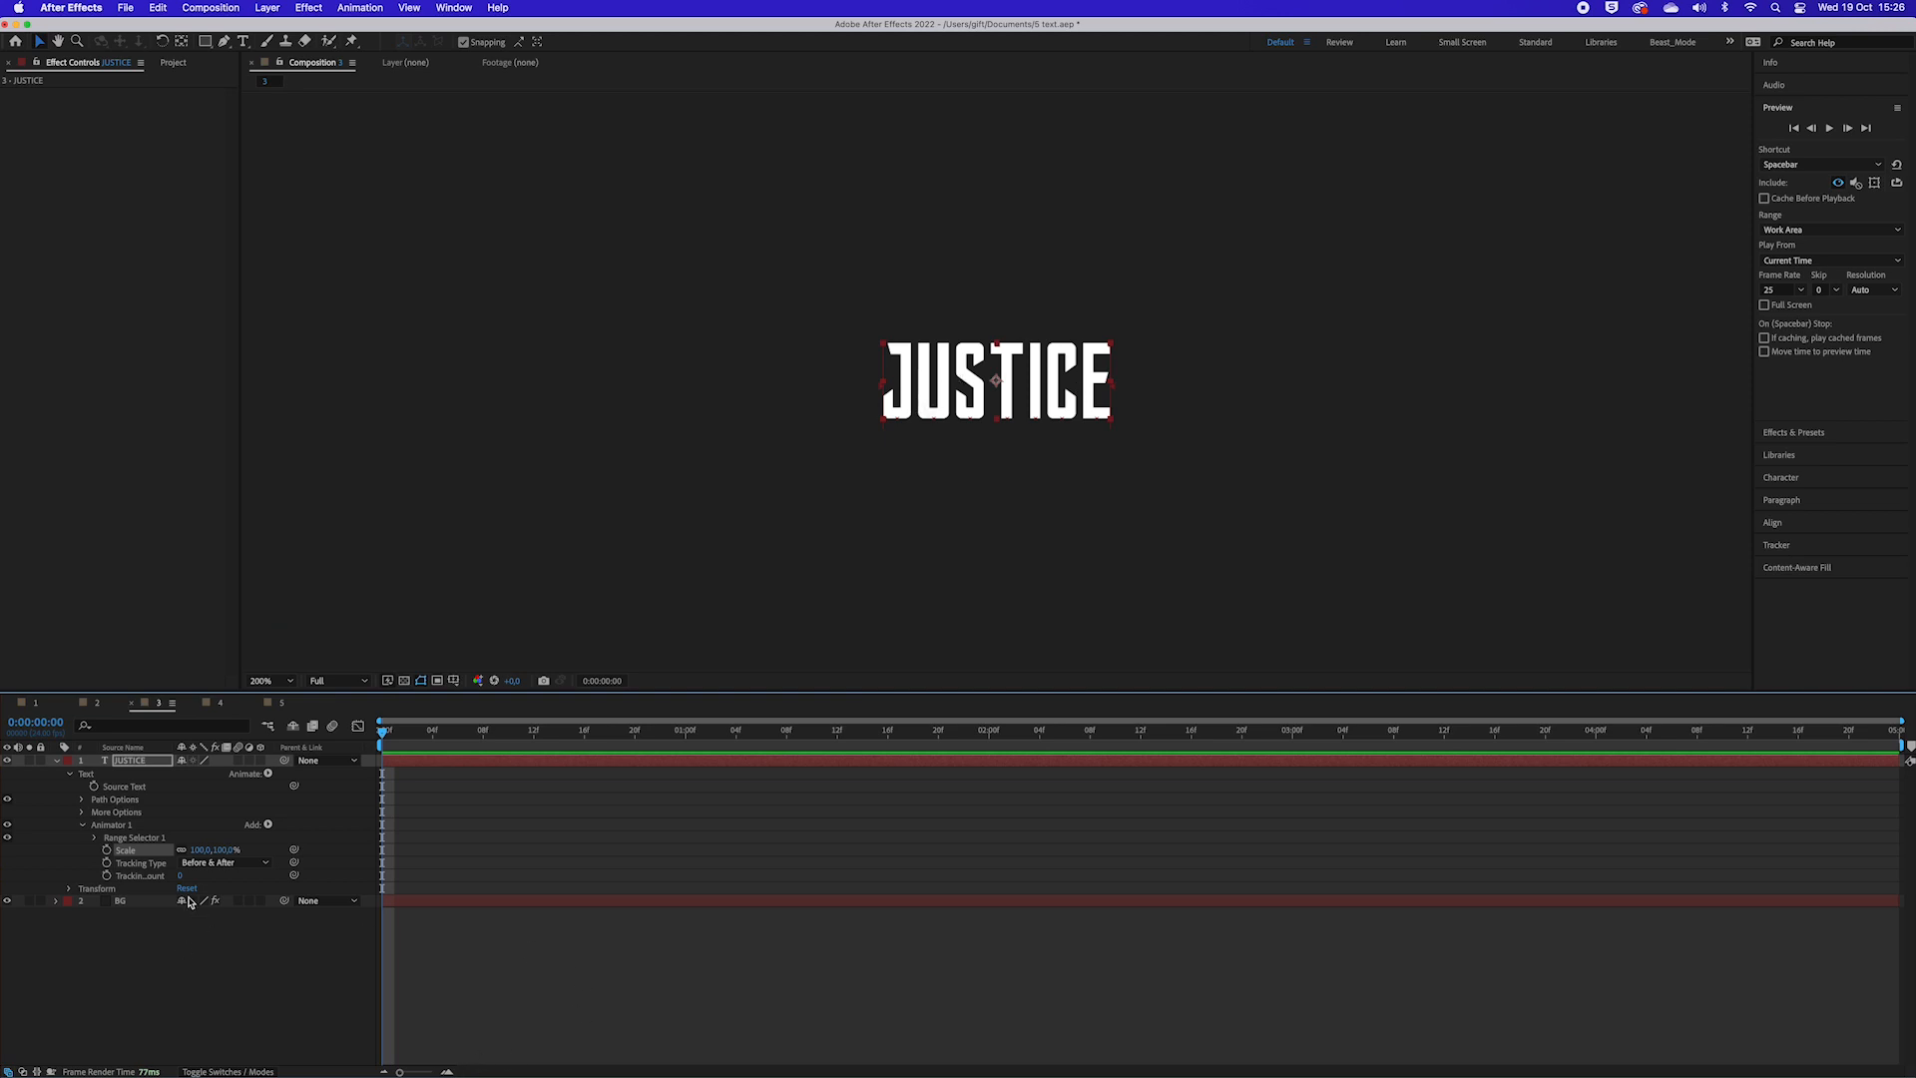
Step: Keyframe the JUSTICE layer's Tracking Amount at 0 on the first frame and 30 at 0:00:04:23
click(108, 875)
drag(399, 736, 1899, 896)
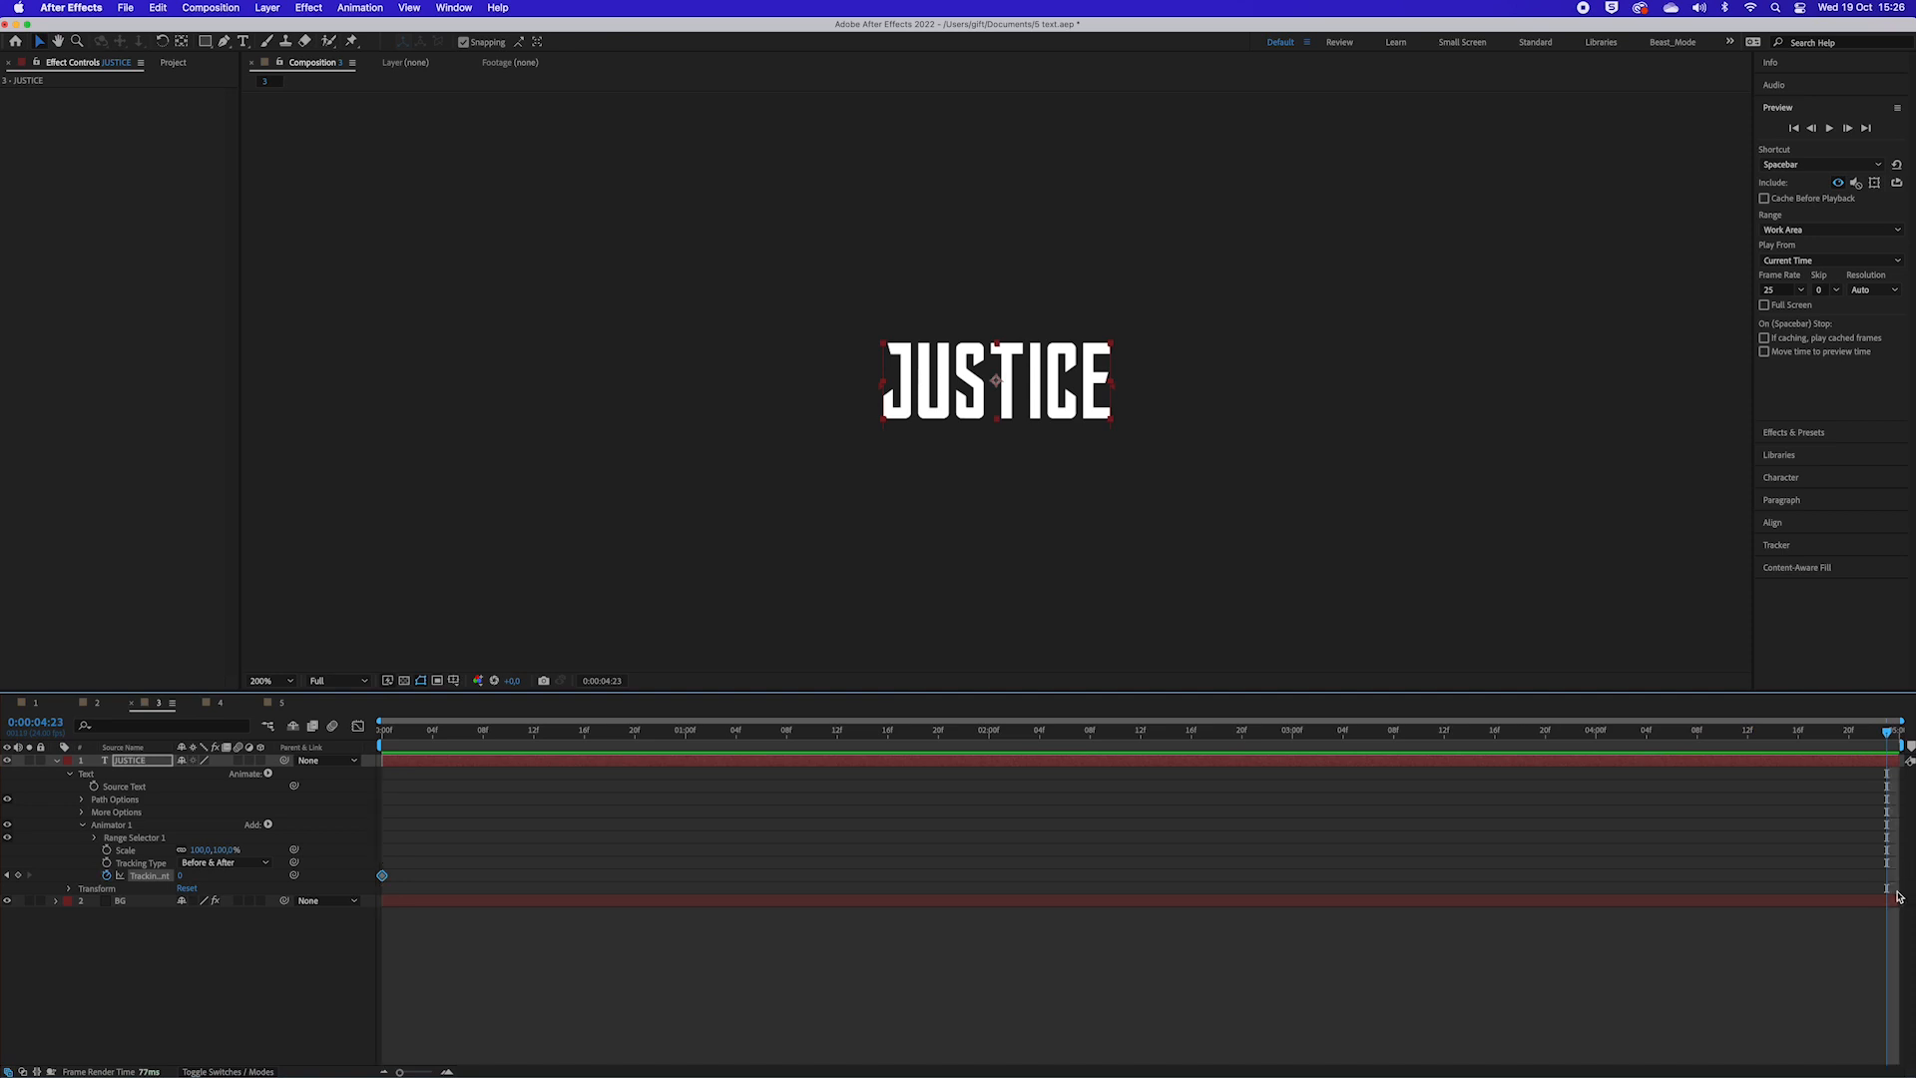
drag(182, 878, 201, 875)
click(193, 875)
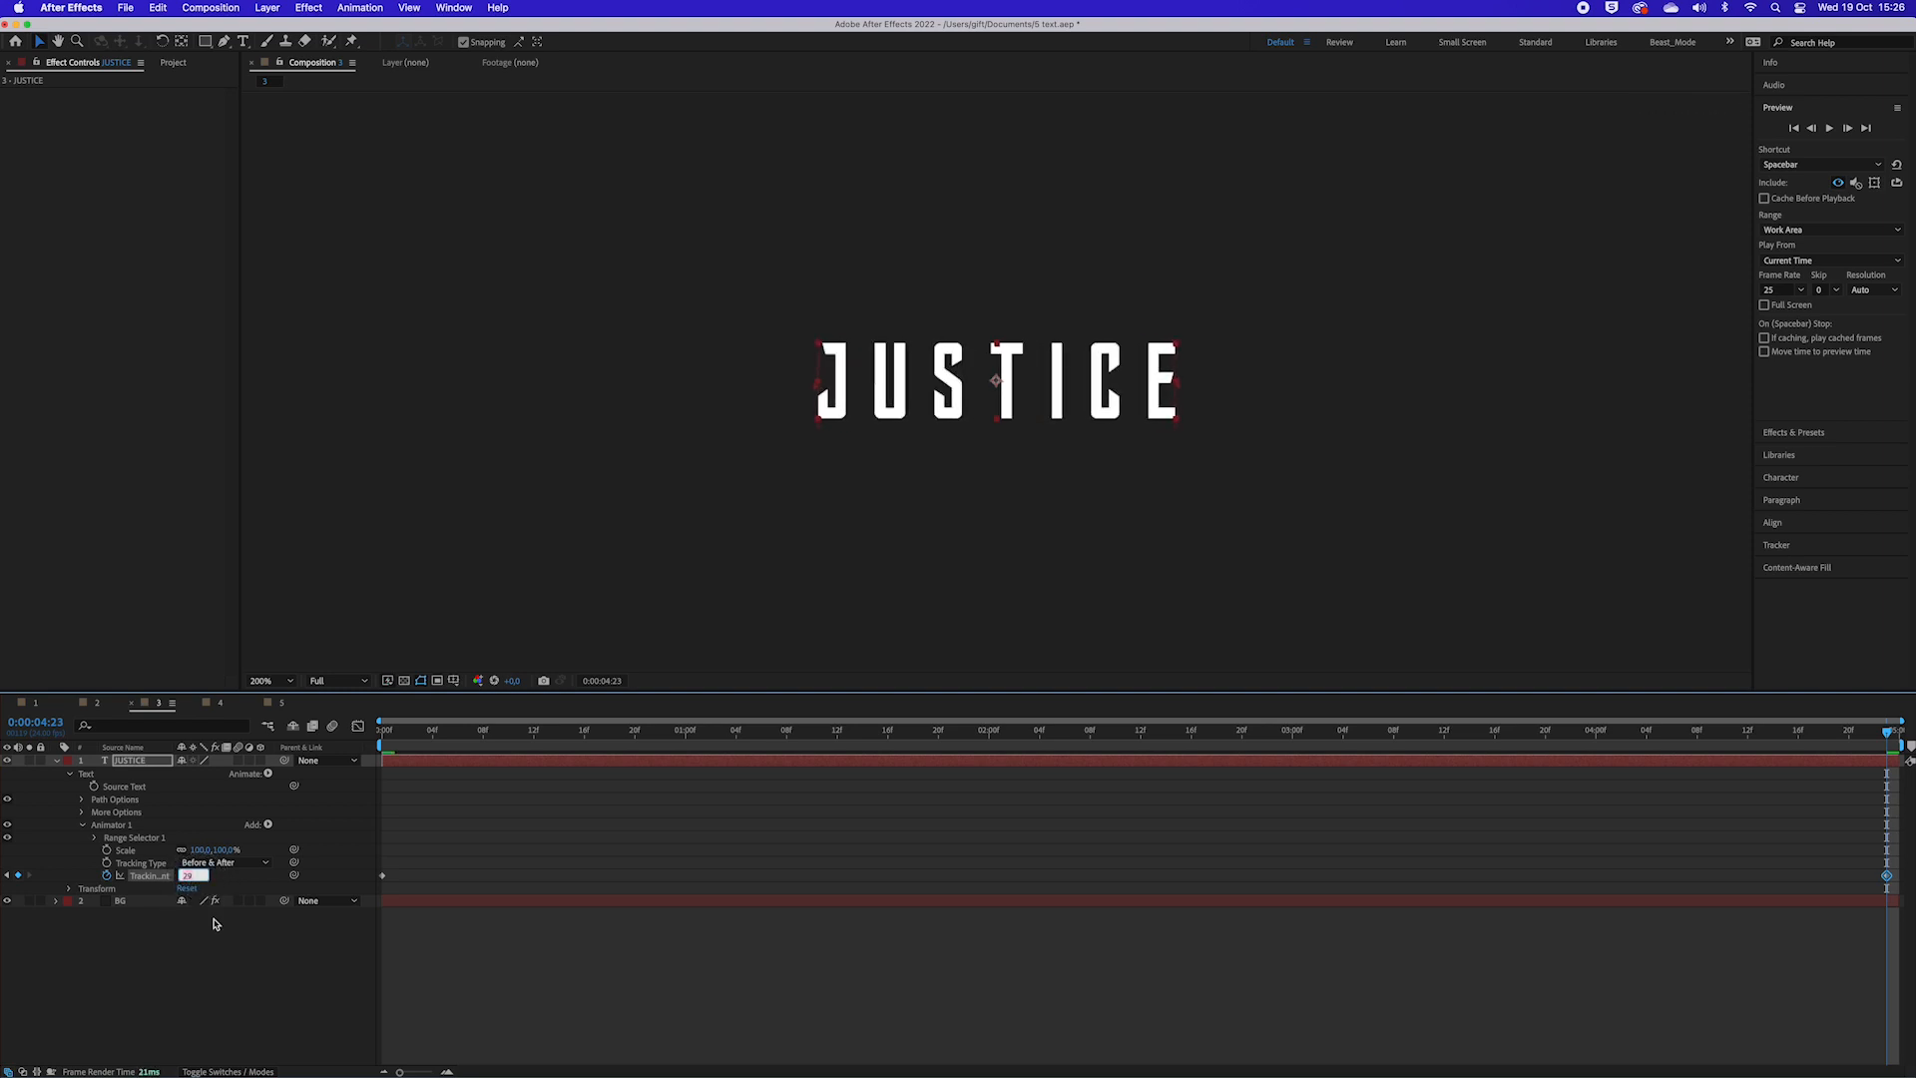
text(30)
key(Return)
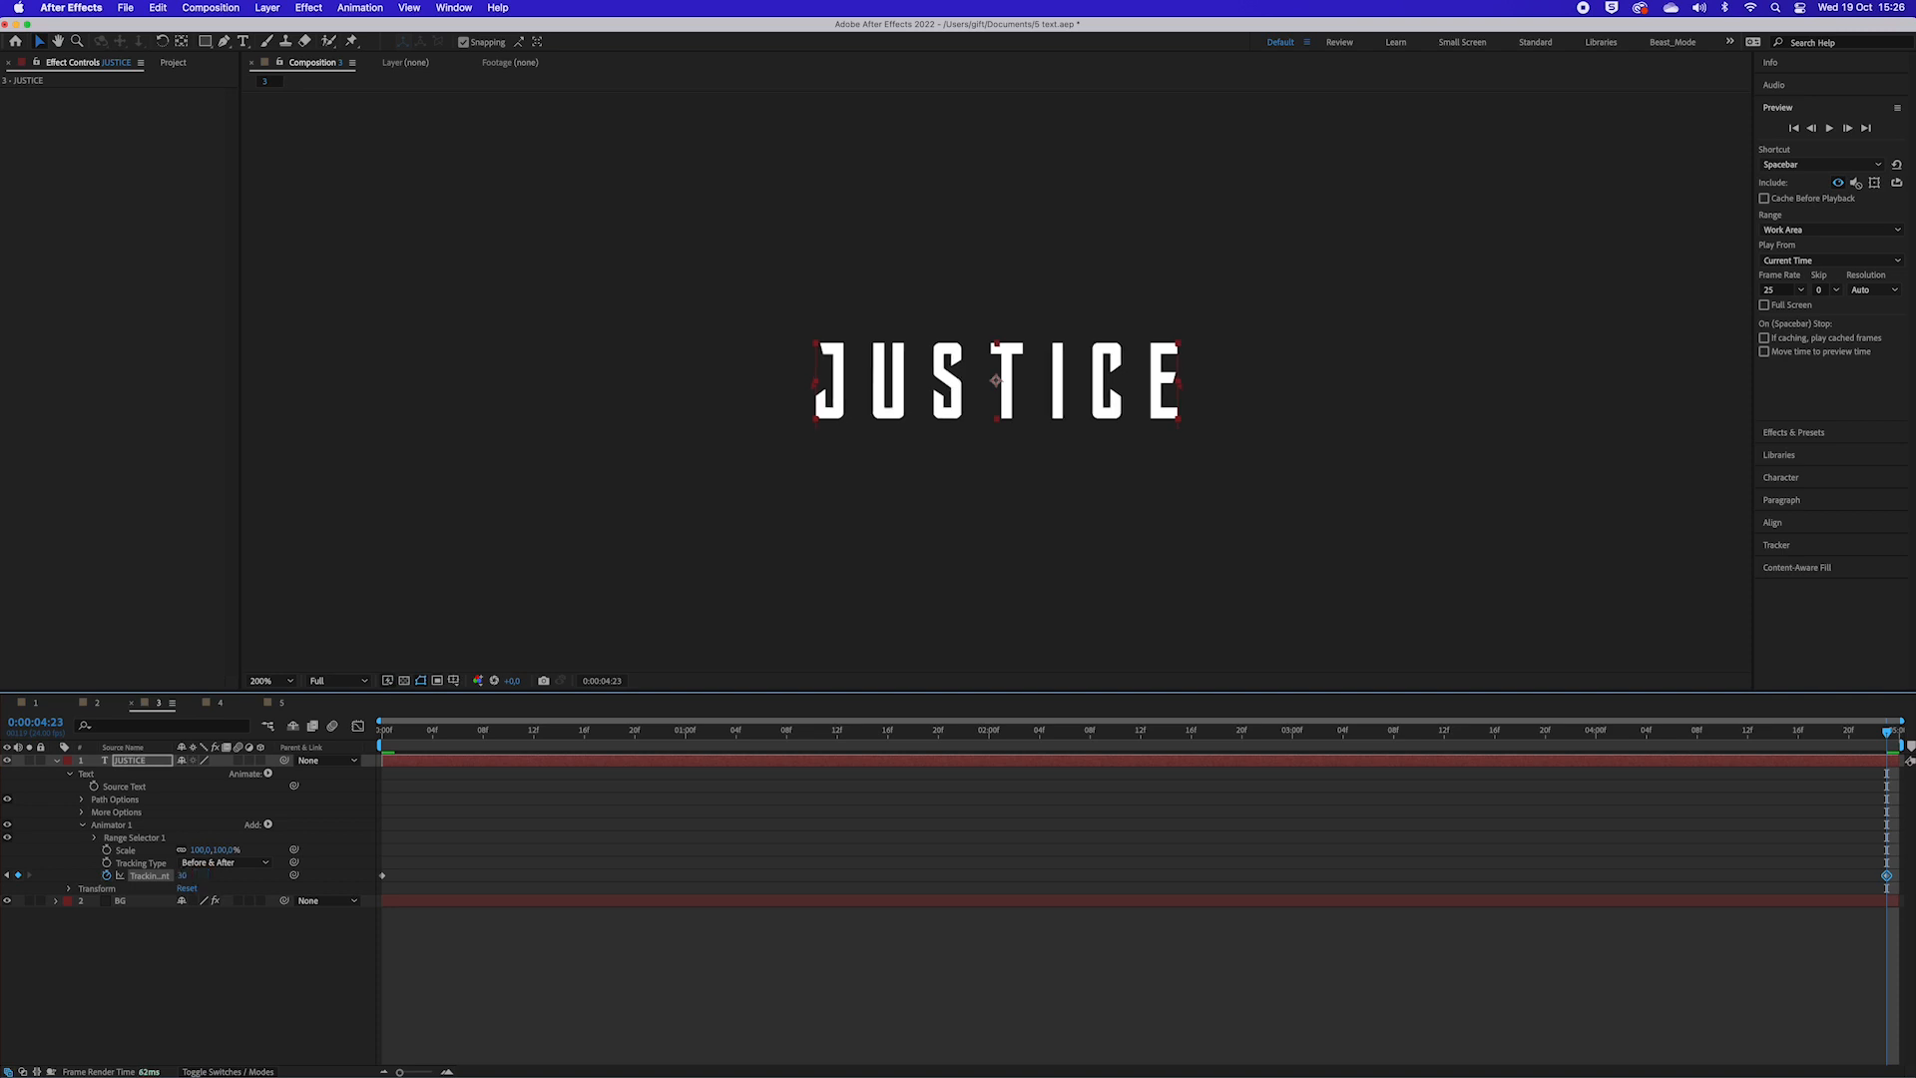
Step: Create a 100% Scale keyframe for Animator 1 of the JUSTICE layer and place it on frame 20
drag(1887, 738, 383, 735)
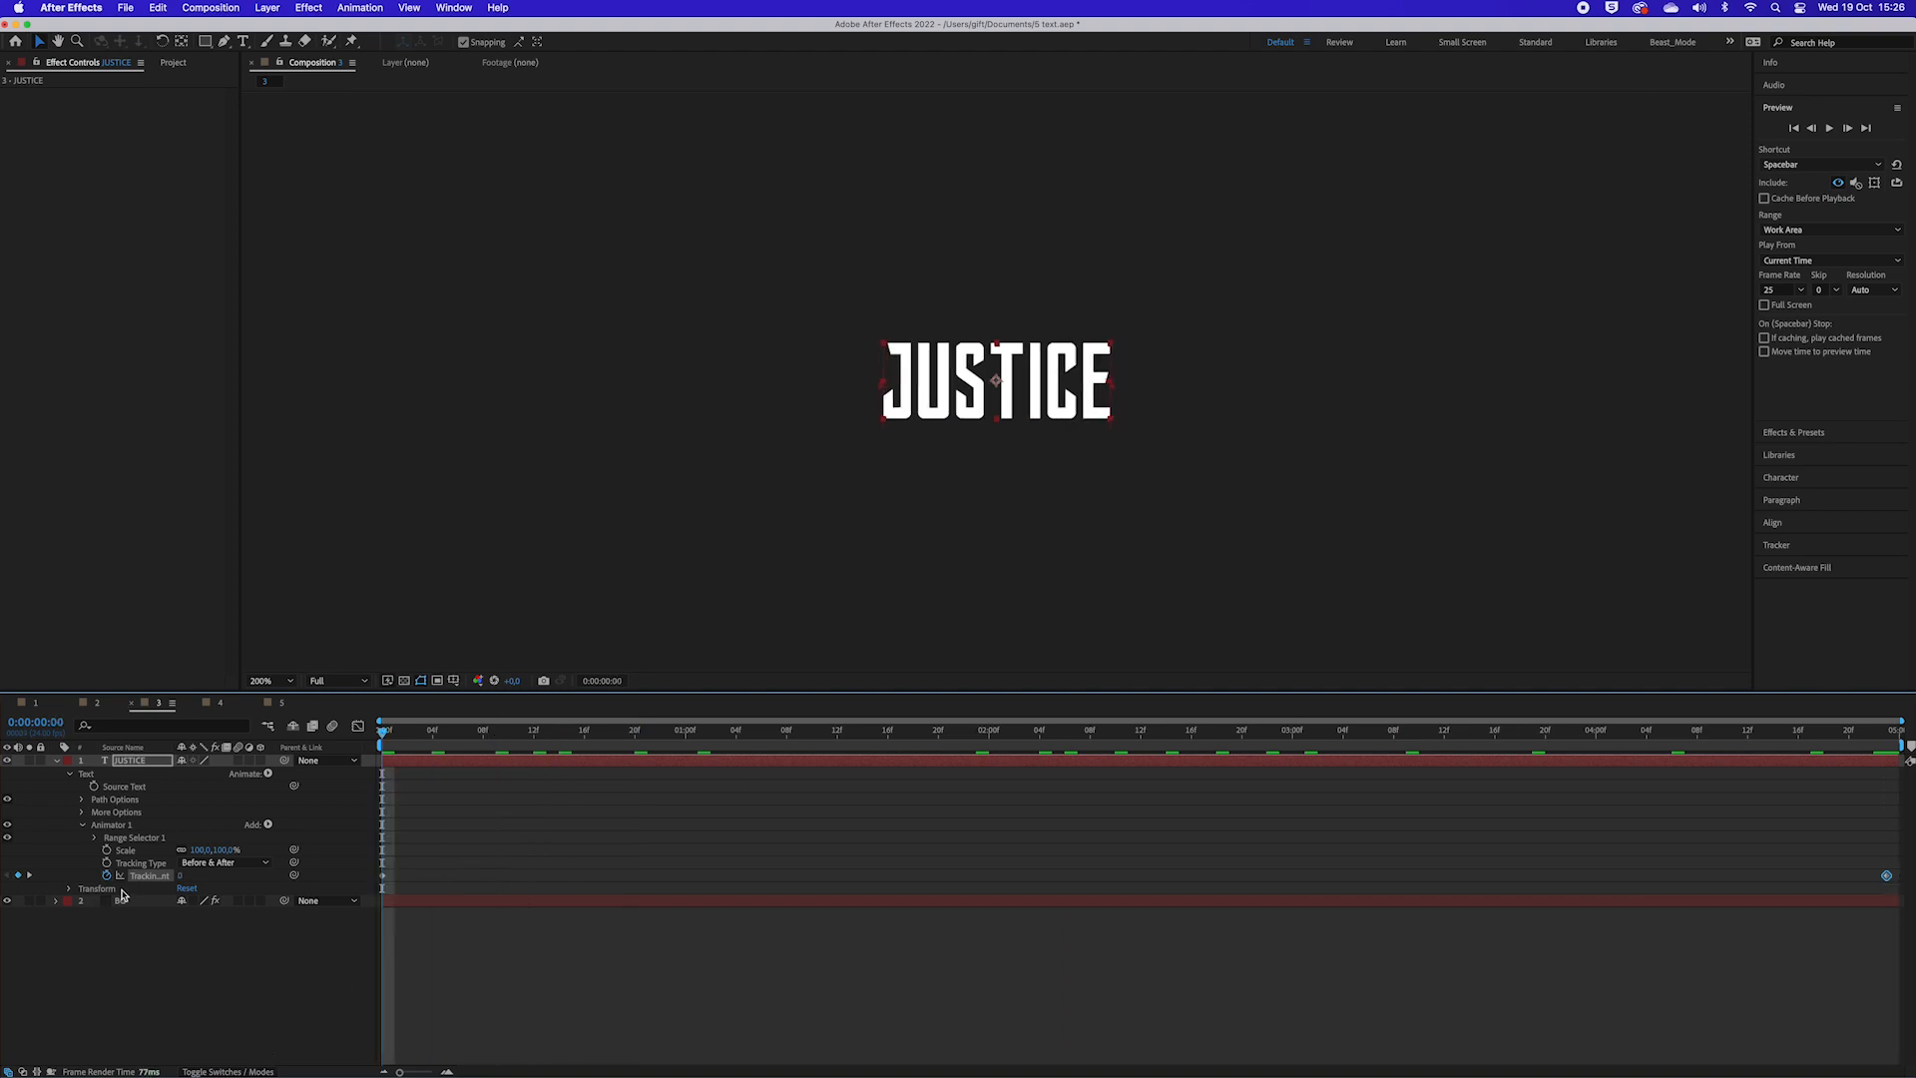
click(106, 850)
drag(389, 856, 640, 874)
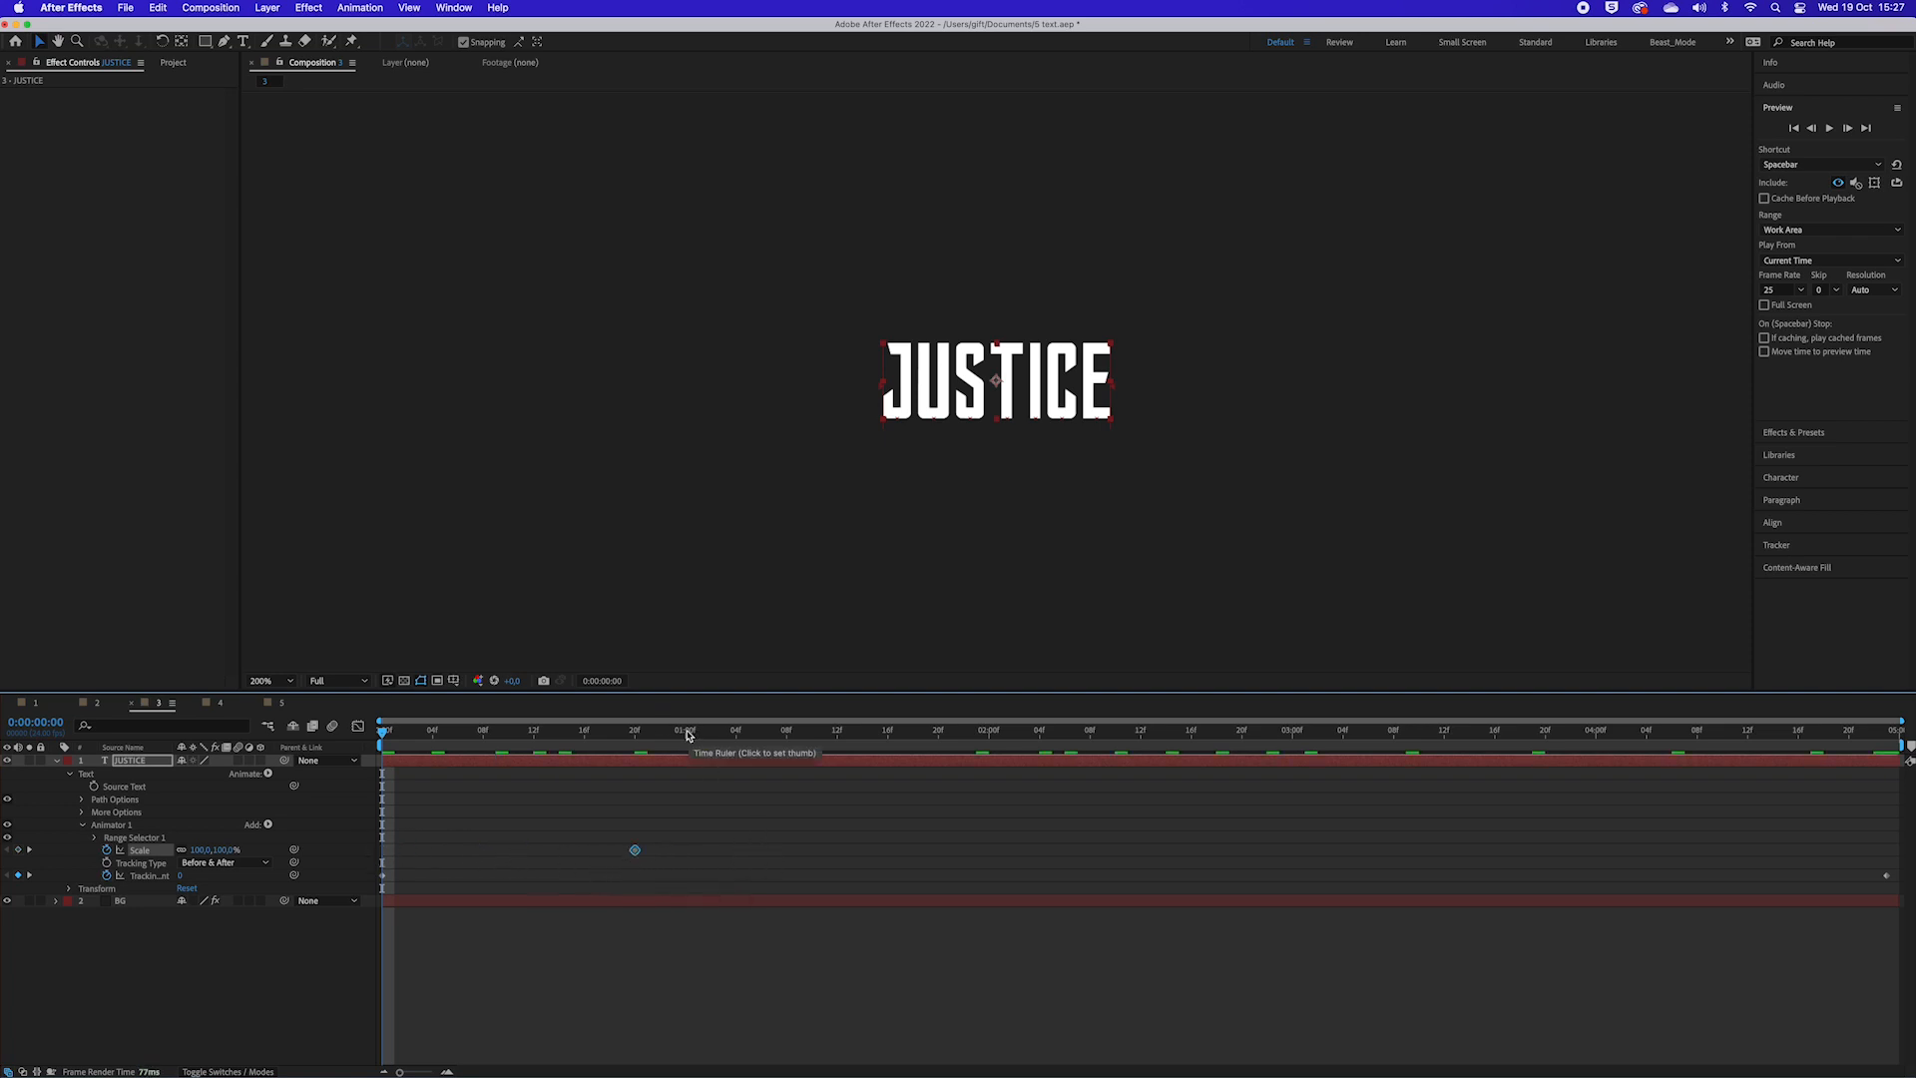
Step: Add a Scale keyframe of 0% for Animator 1 of the JUSTICE layer on frame 4
drag(599, 731, 431, 758)
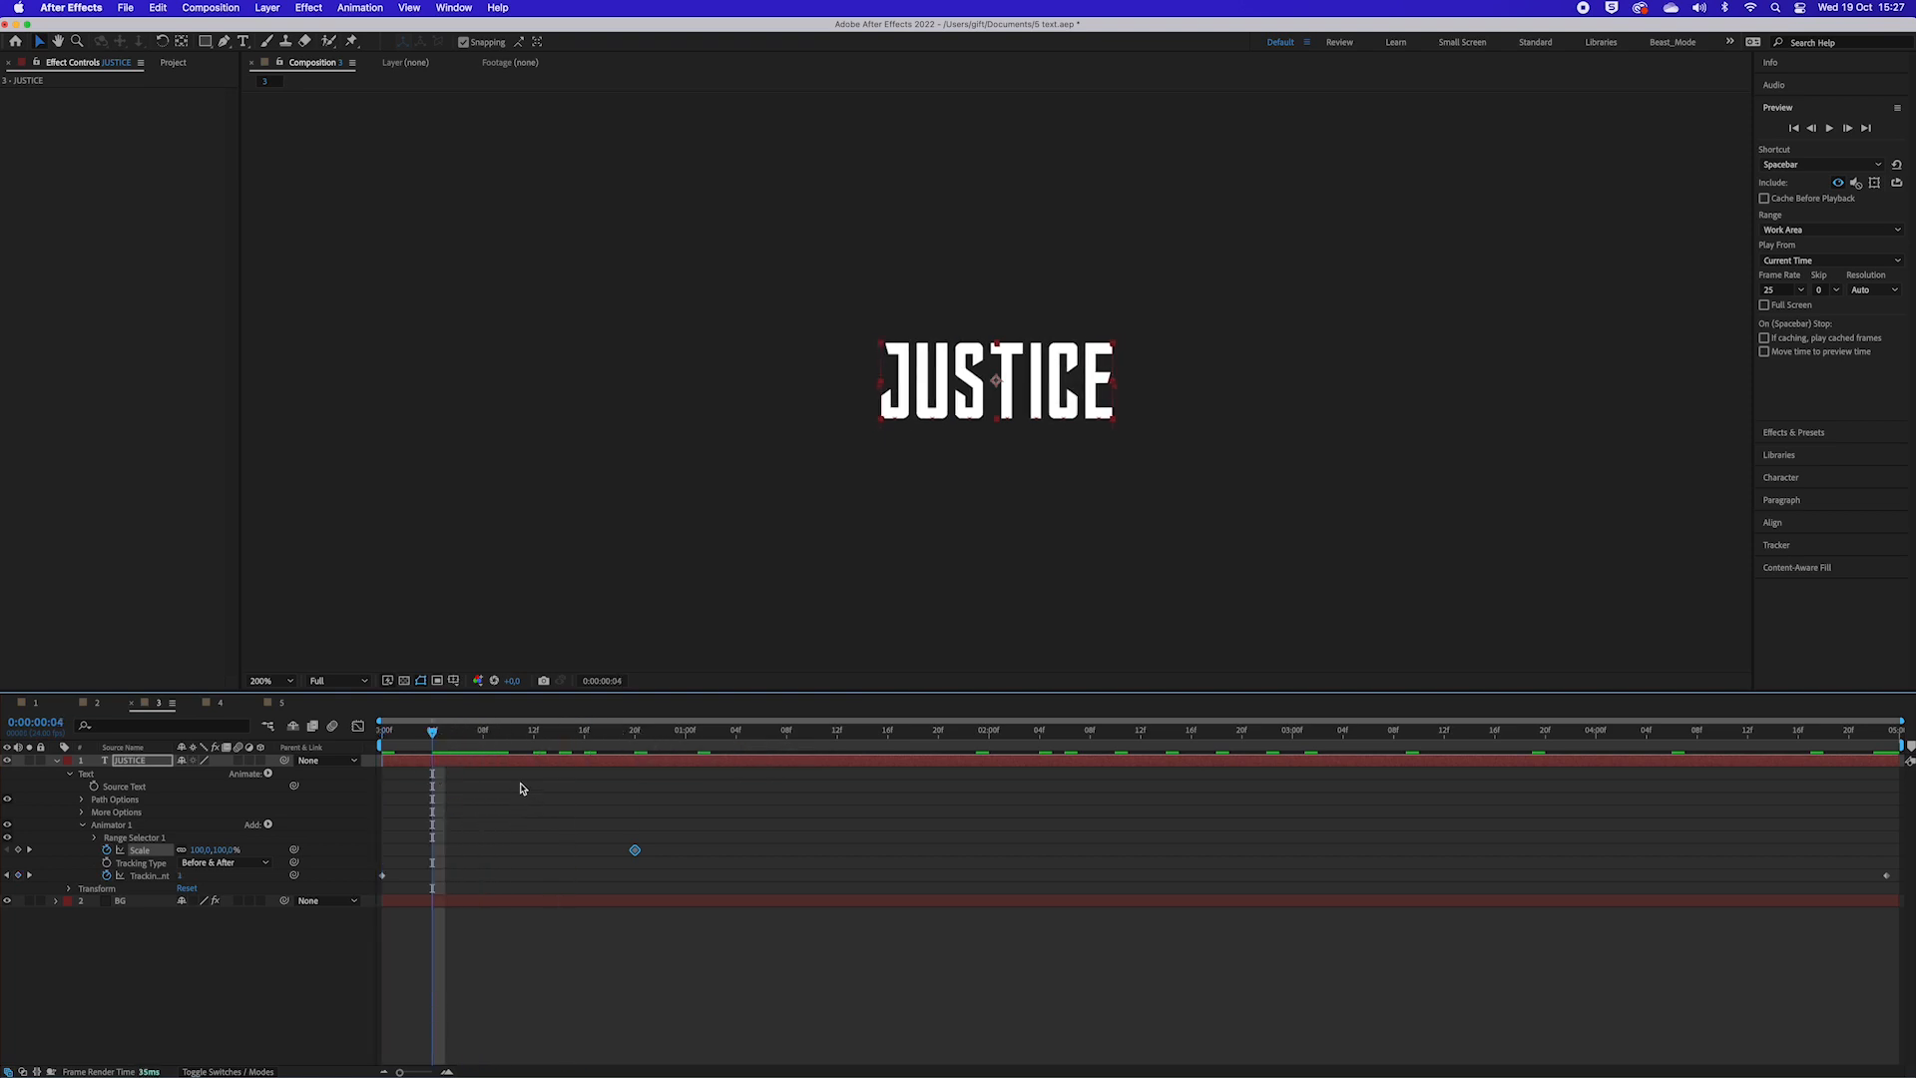
click(198, 851)
drag(199, 851, 145, 855)
click(201, 850)
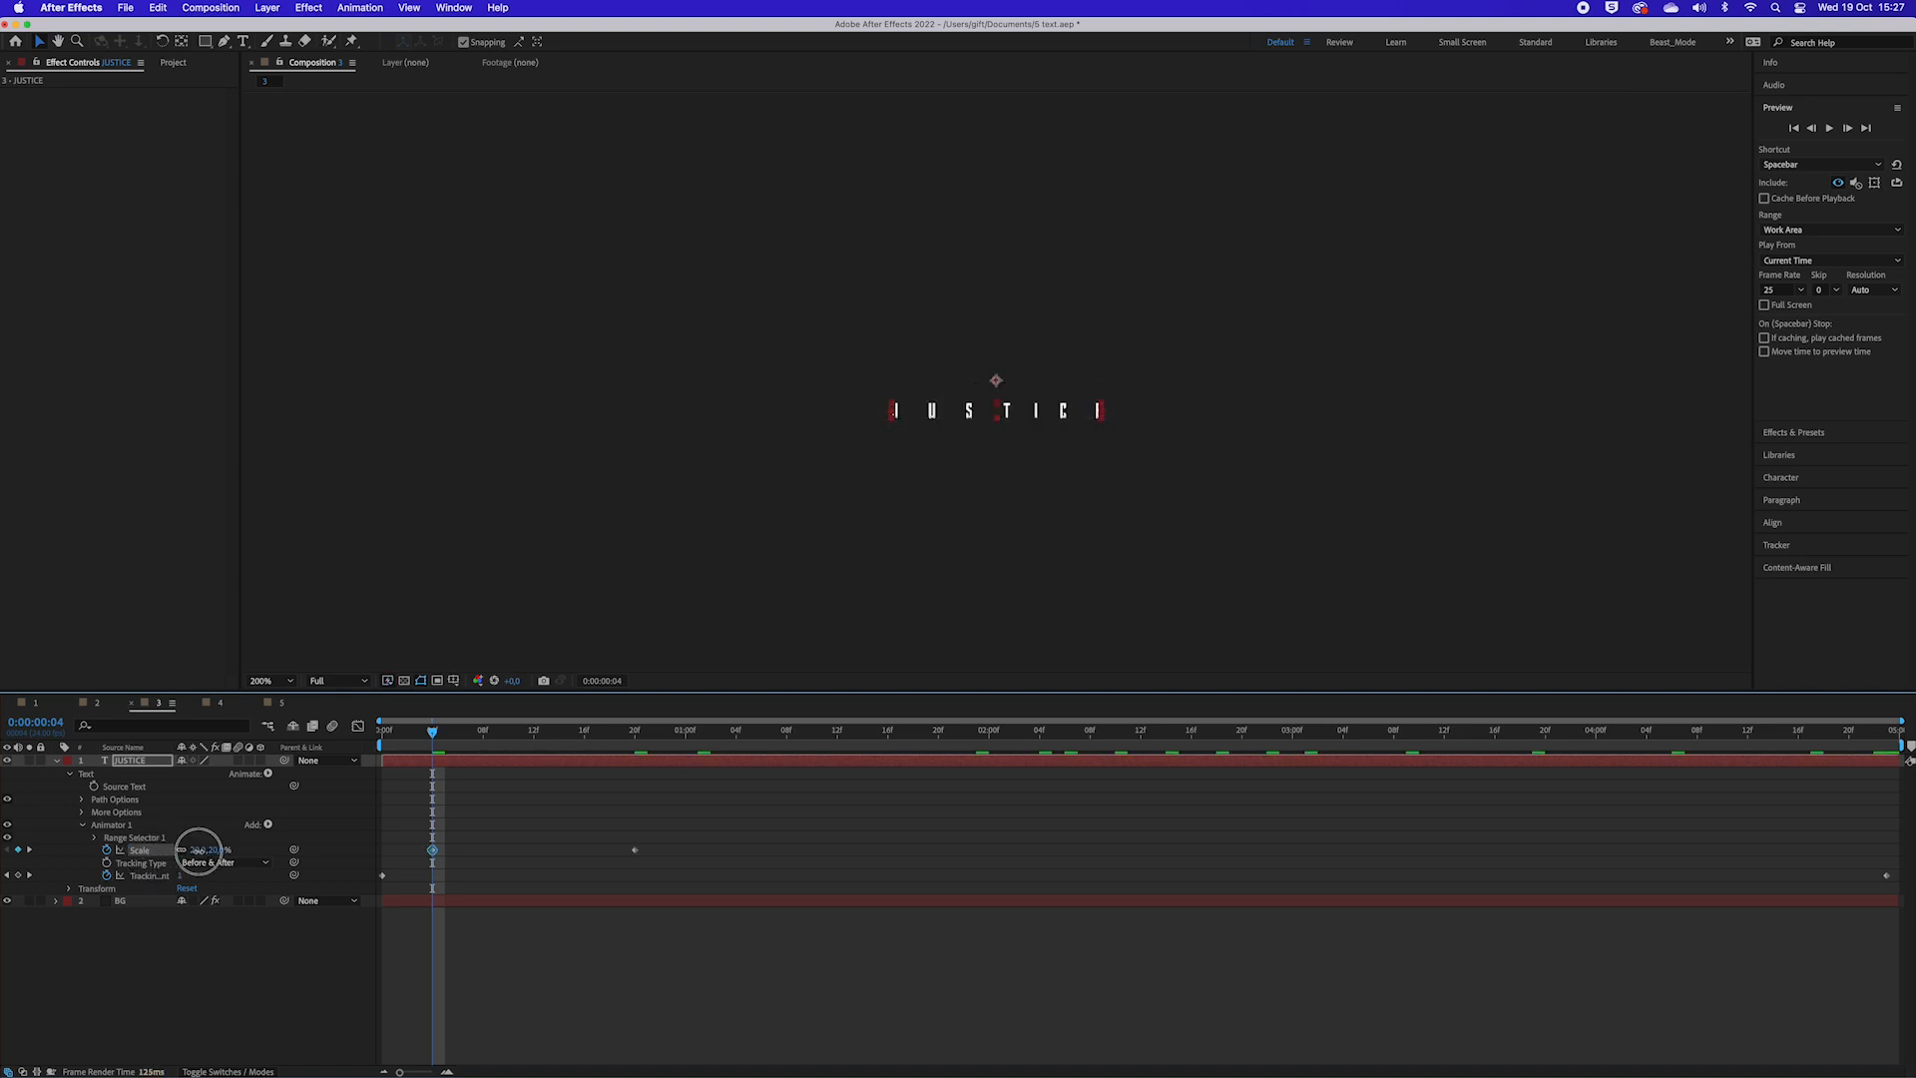
text(0)
key(Return)
Step: Scrub through the JUSTICE composition from the first frame to its end and preview the scale and tracking animation
key(Home)
drag(414, 734, 1913, 814)
key(space)
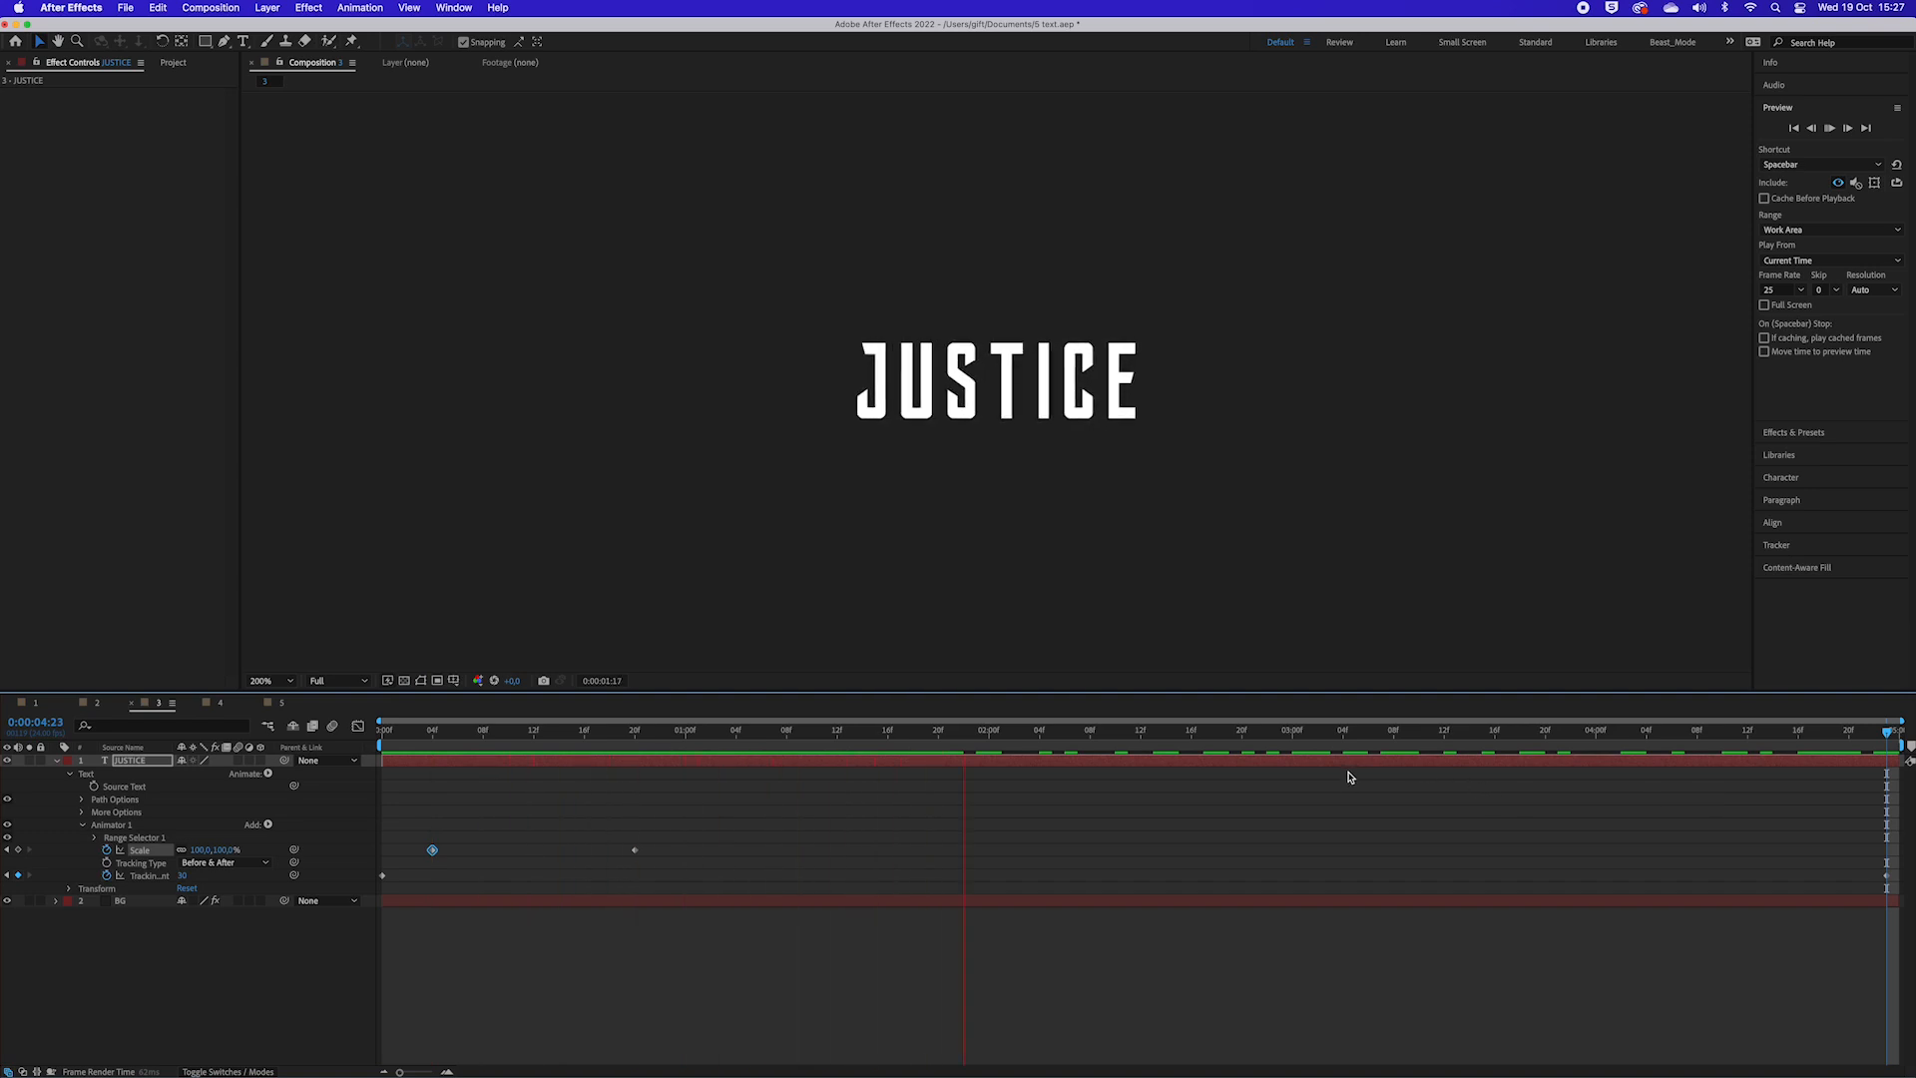
Step: Apply Easy Ease to both Scale keyframes of the JUSTICE layer's Animator 1
click(1113, 739)
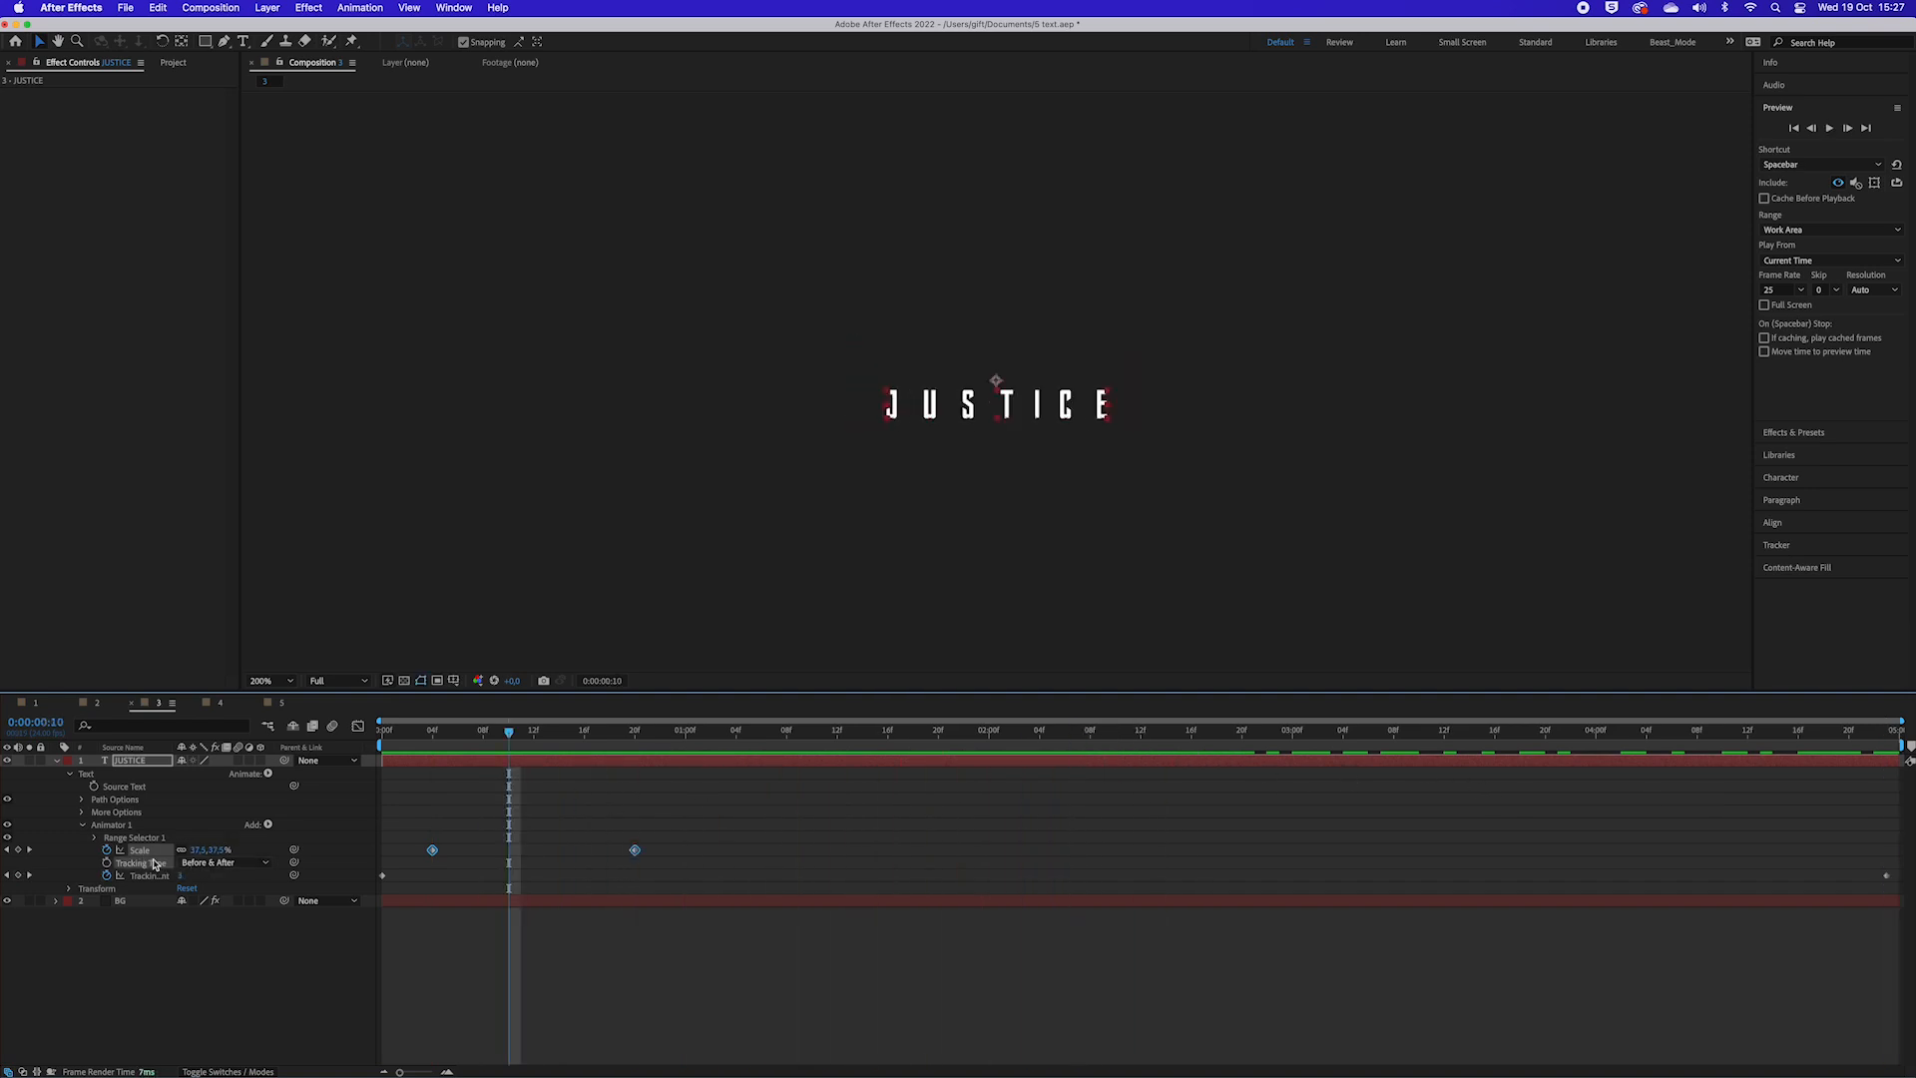
right_click(435, 855)
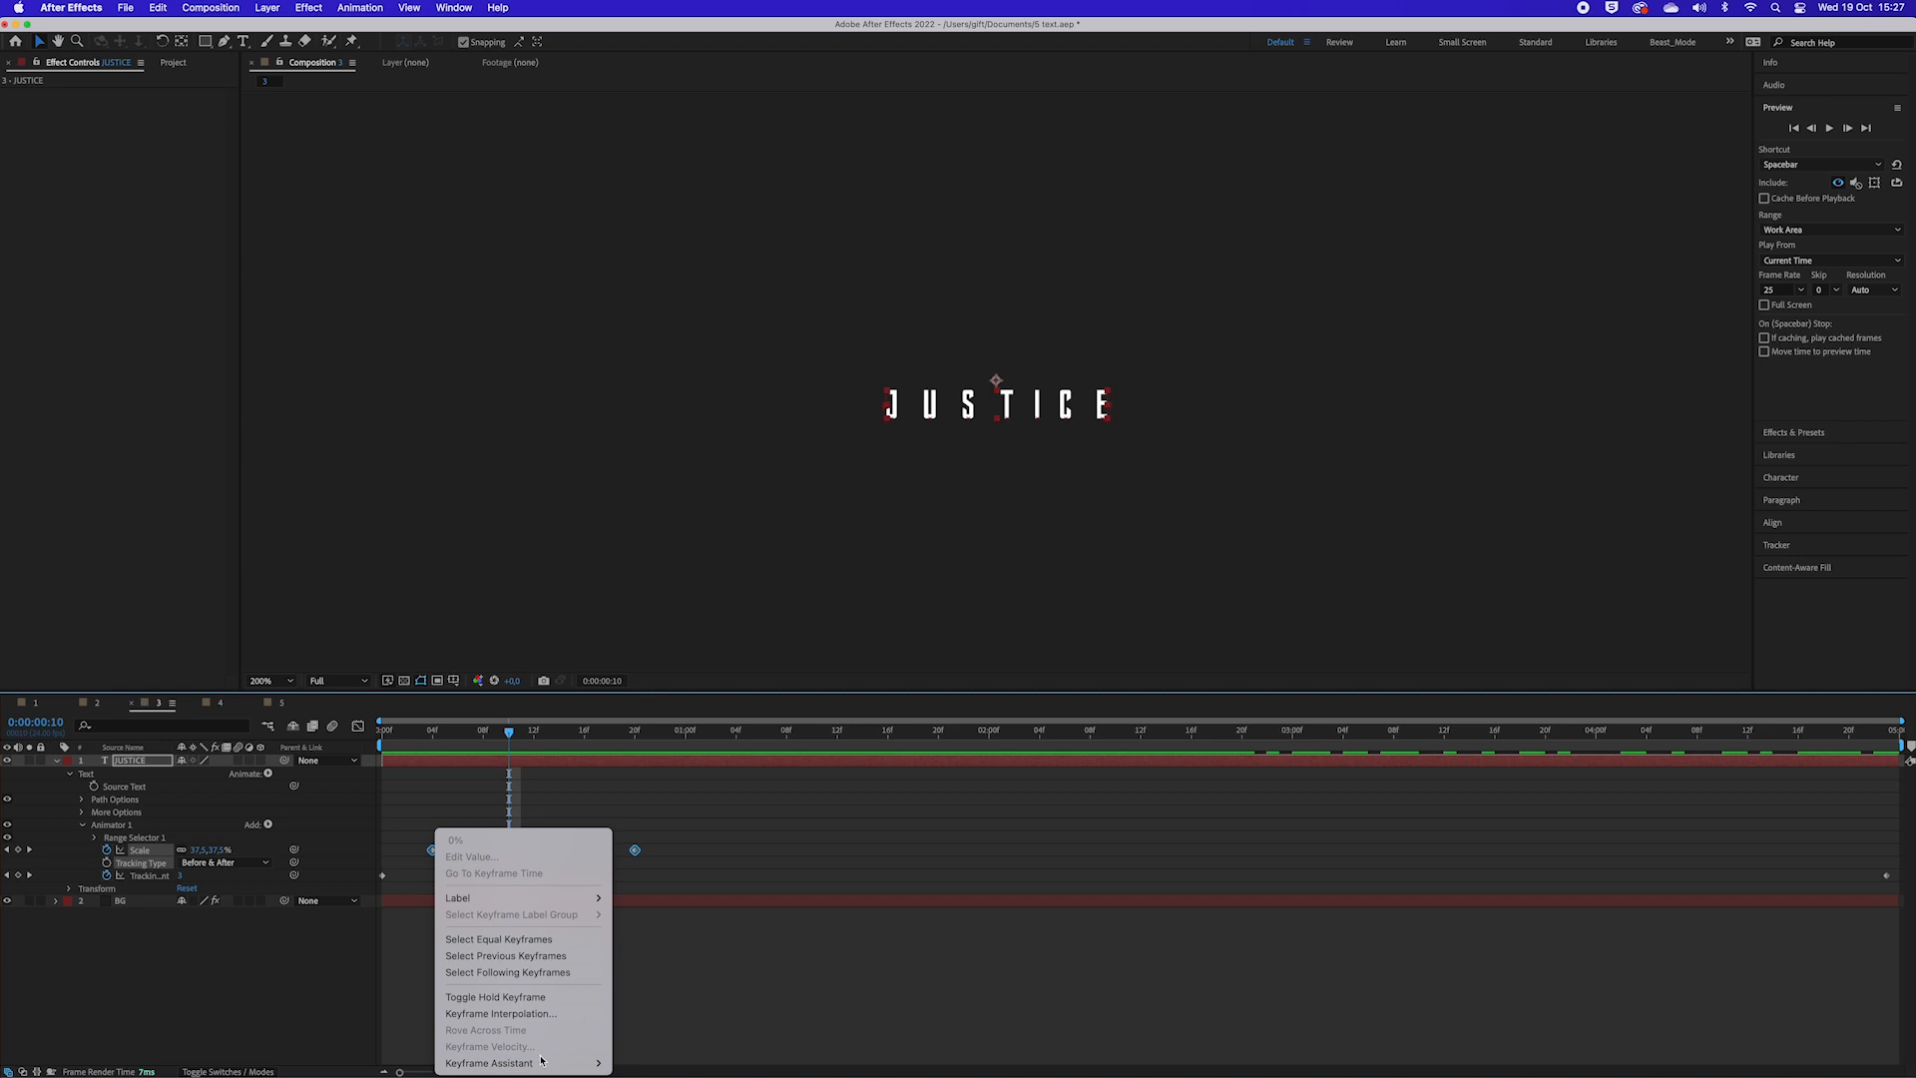
mouse_move(574, 1063)
click(704, 965)
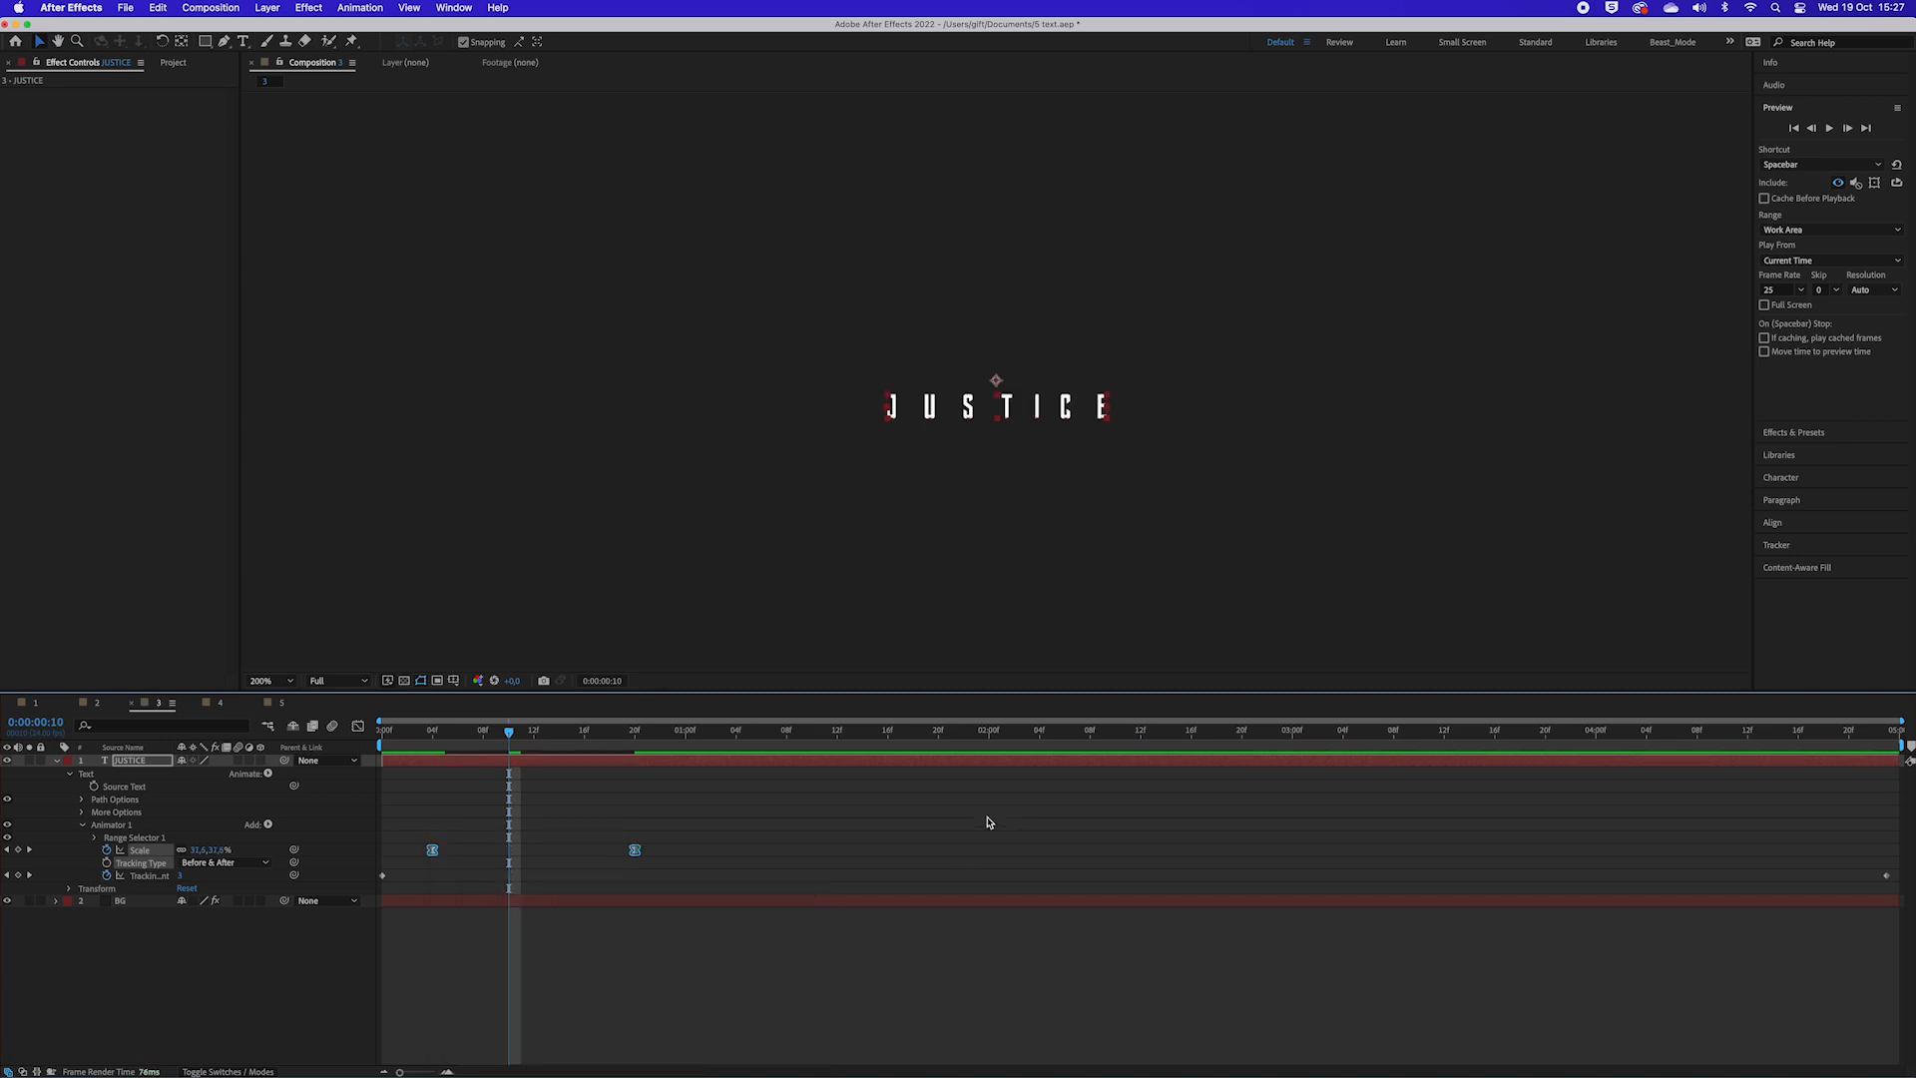
Step: Extend the frame 20 Scale keyframe's incoming speed influence back to frame 4 in the graph, and preview from the first frame
click(358, 726)
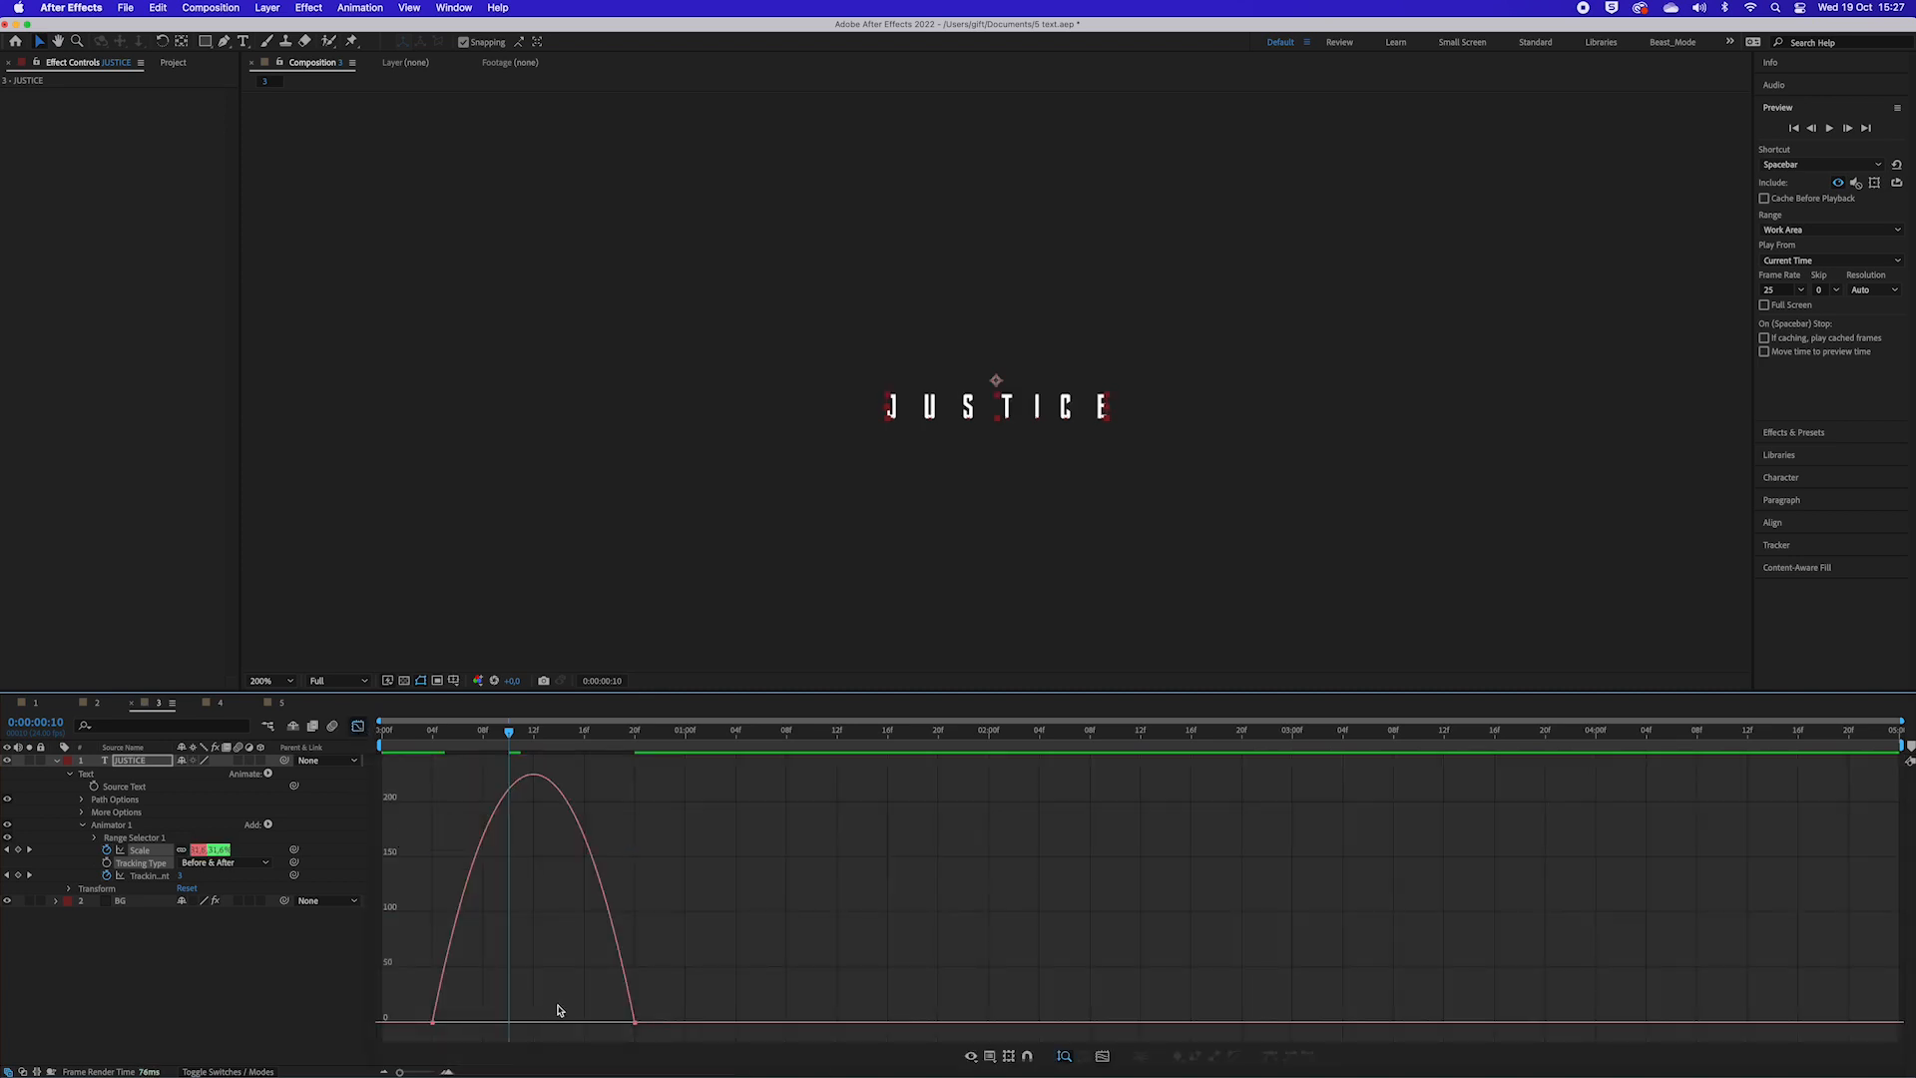
click(636, 1023)
drag(600, 1022, 433, 1018)
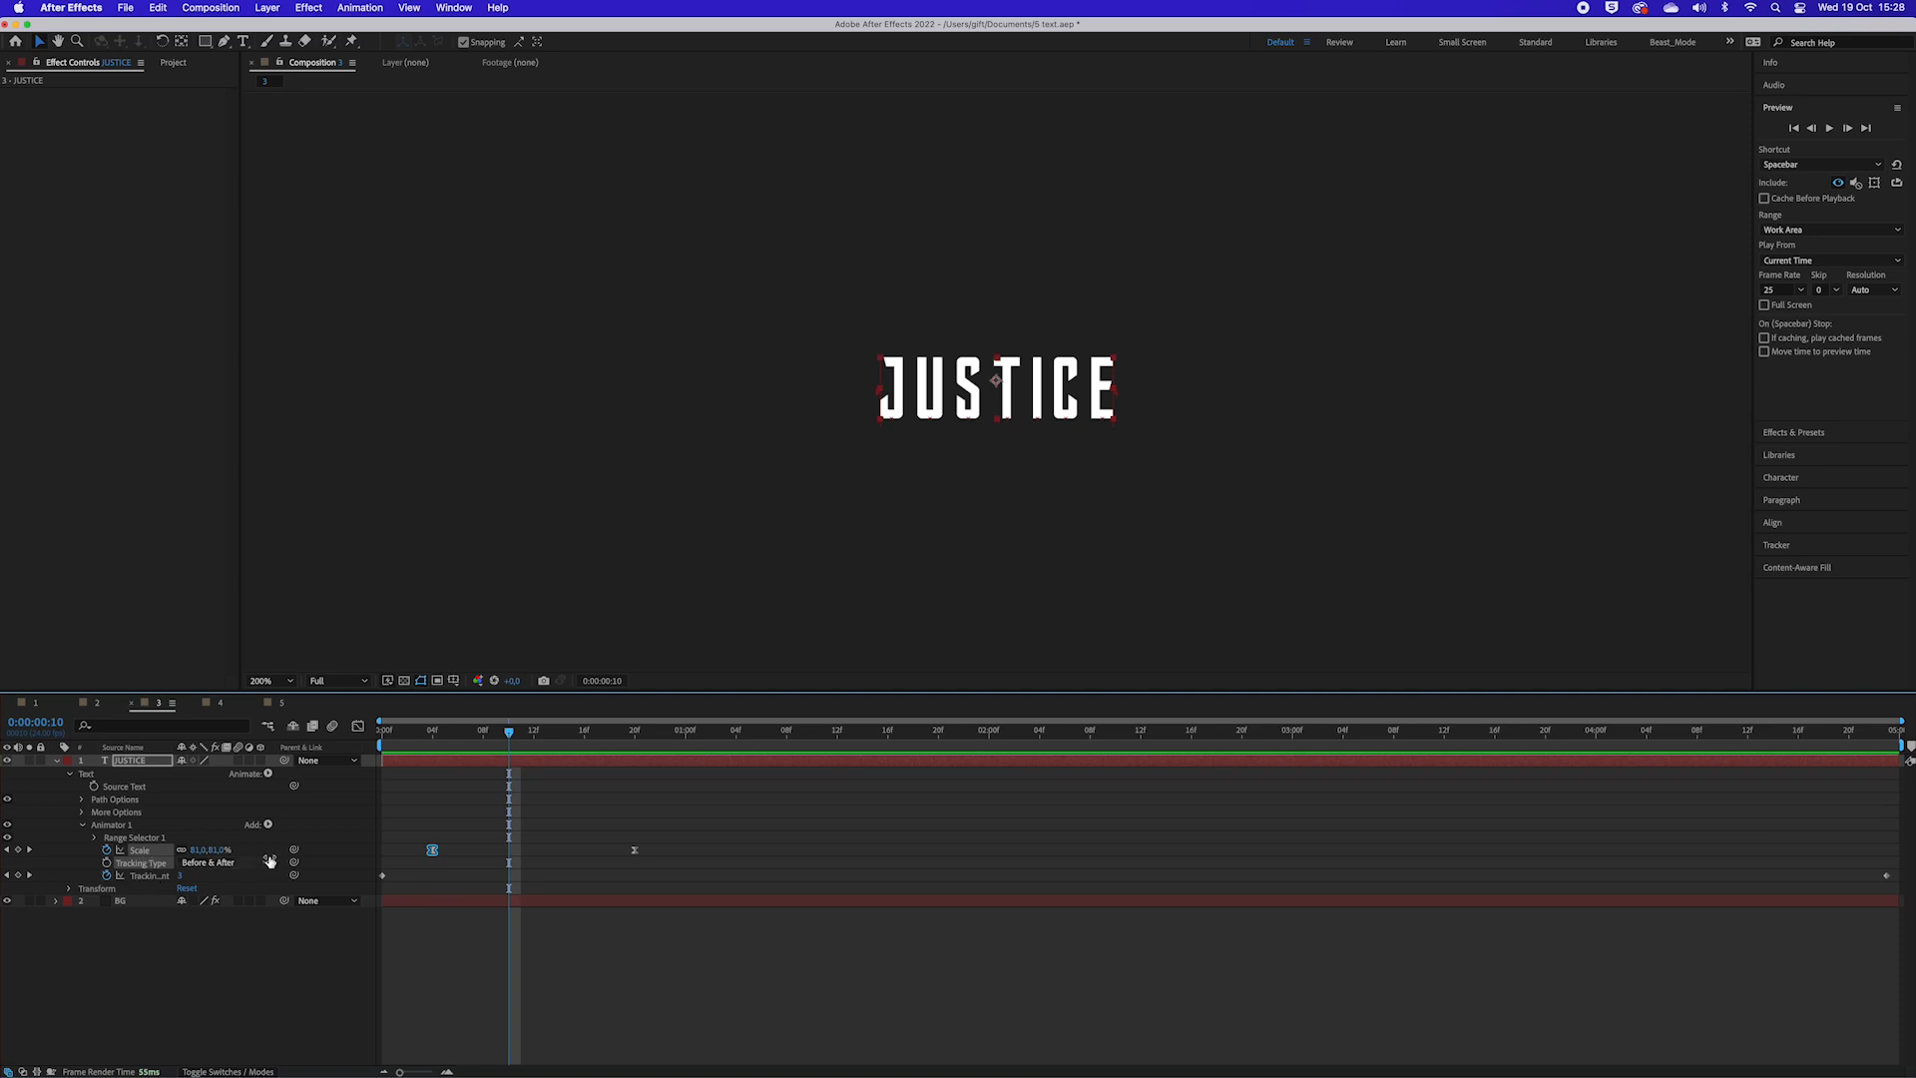
drag(515, 724, 347, 774)
key(space)
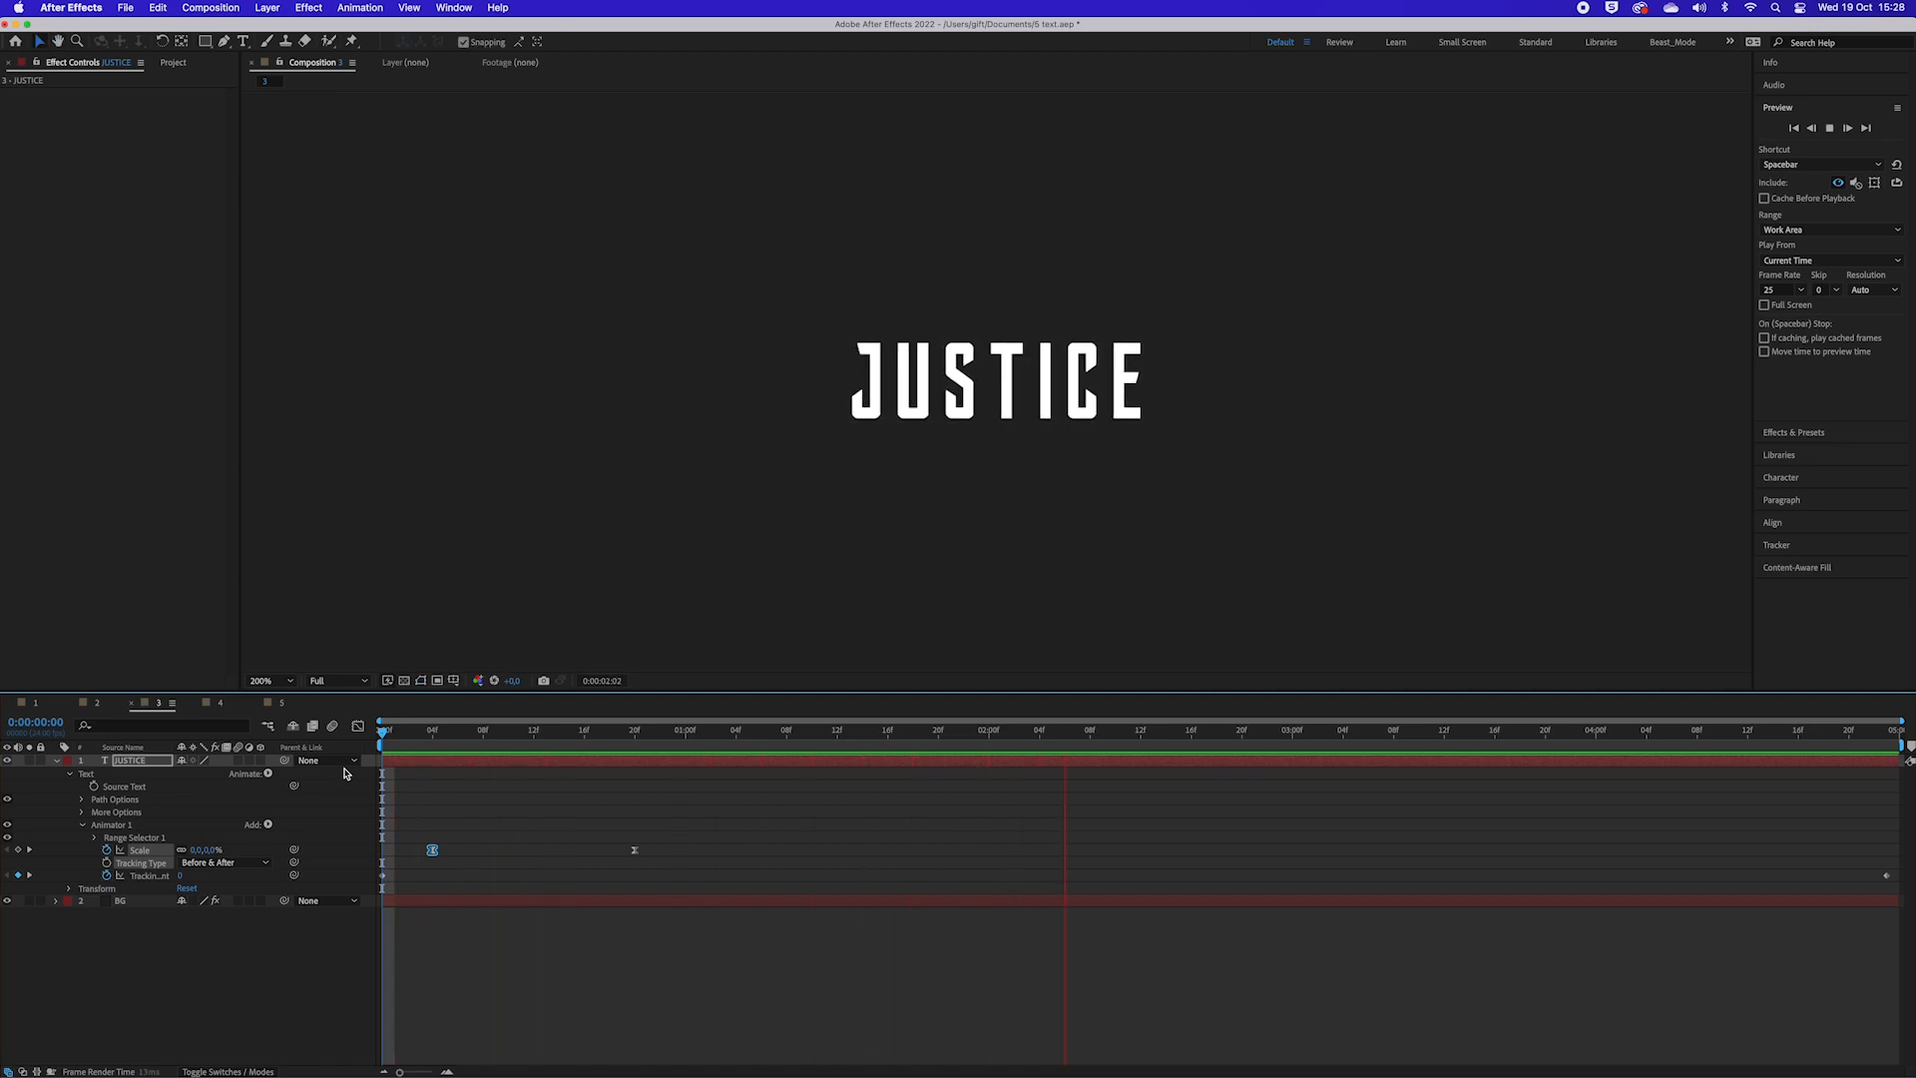
Step: Set the JUSTICE layer's Tracking Amount keyframe at 0:00:04:23 to 50 and preview the animation from the first frame
drag(377, 748, 1886, 876)
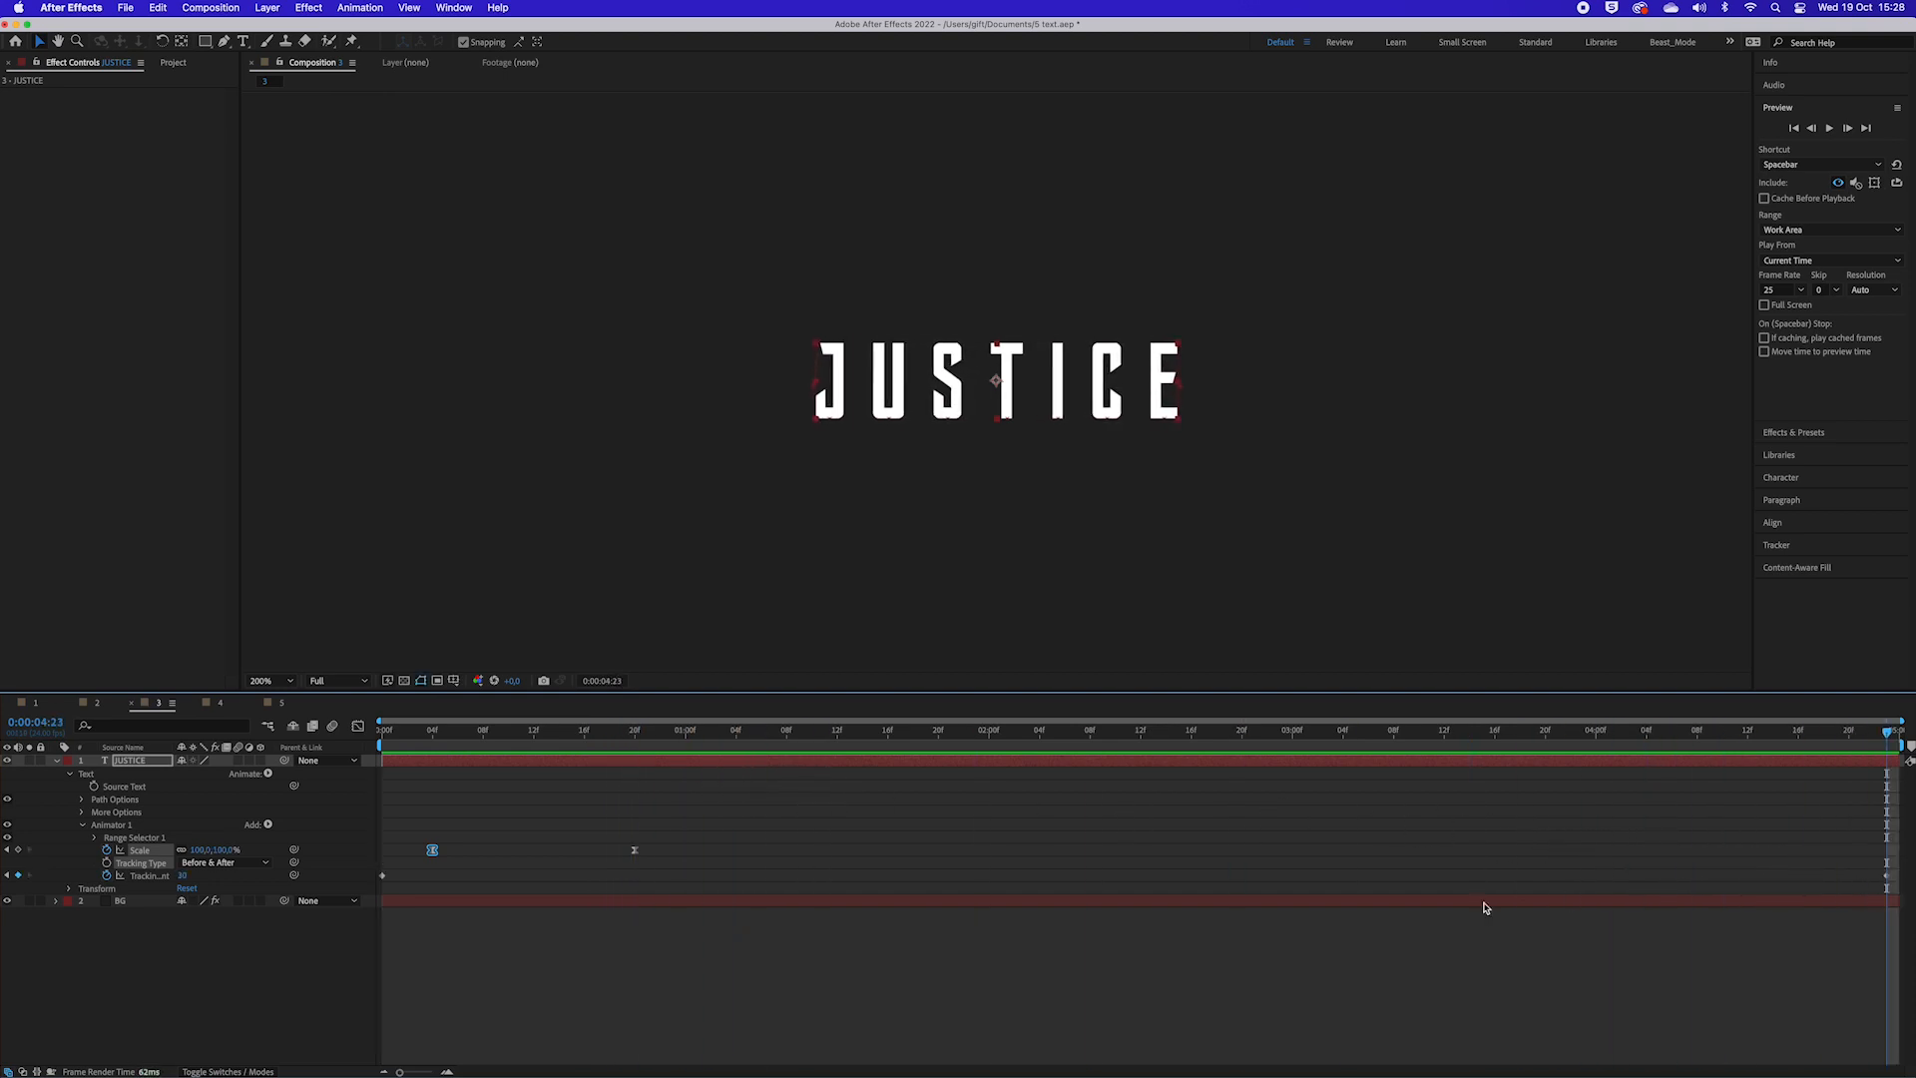
click(183, 875)
mouse_move(683, 1060)
text(50)
key(Return)
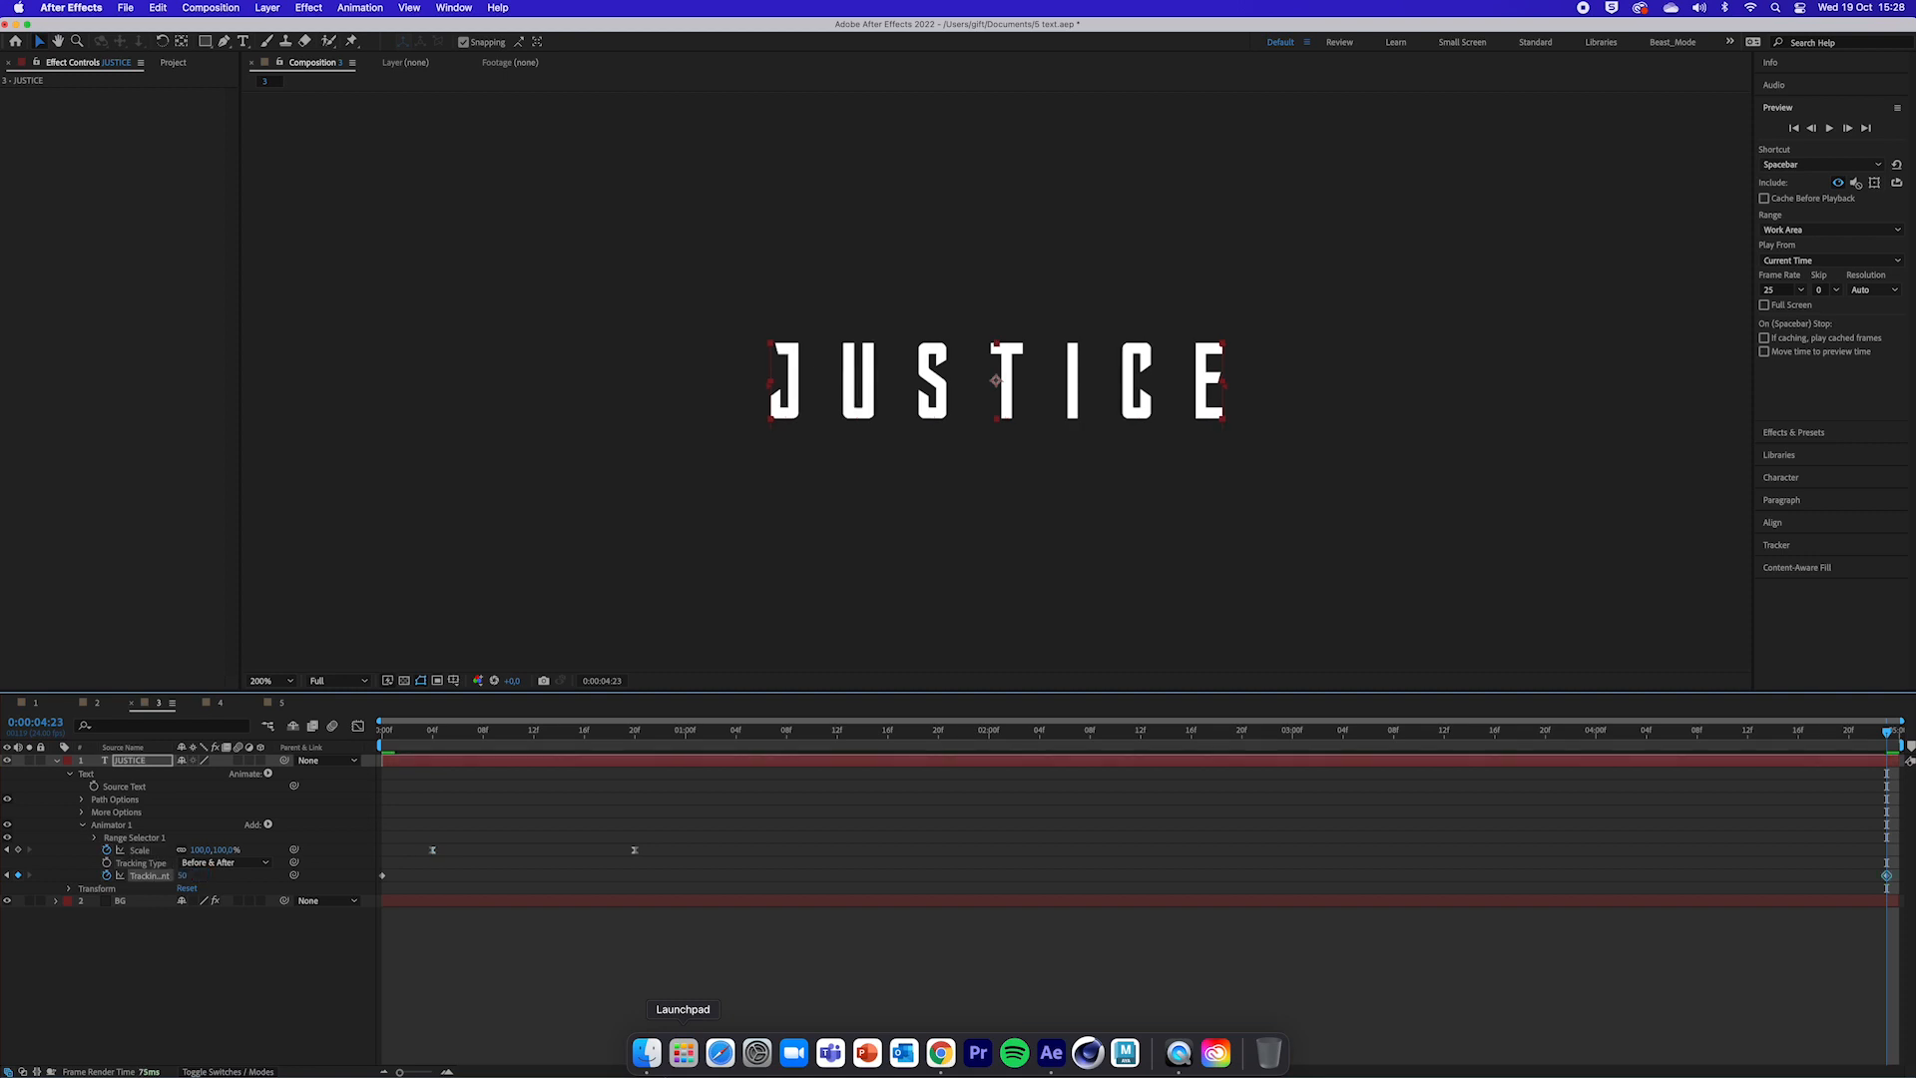
key(Home)
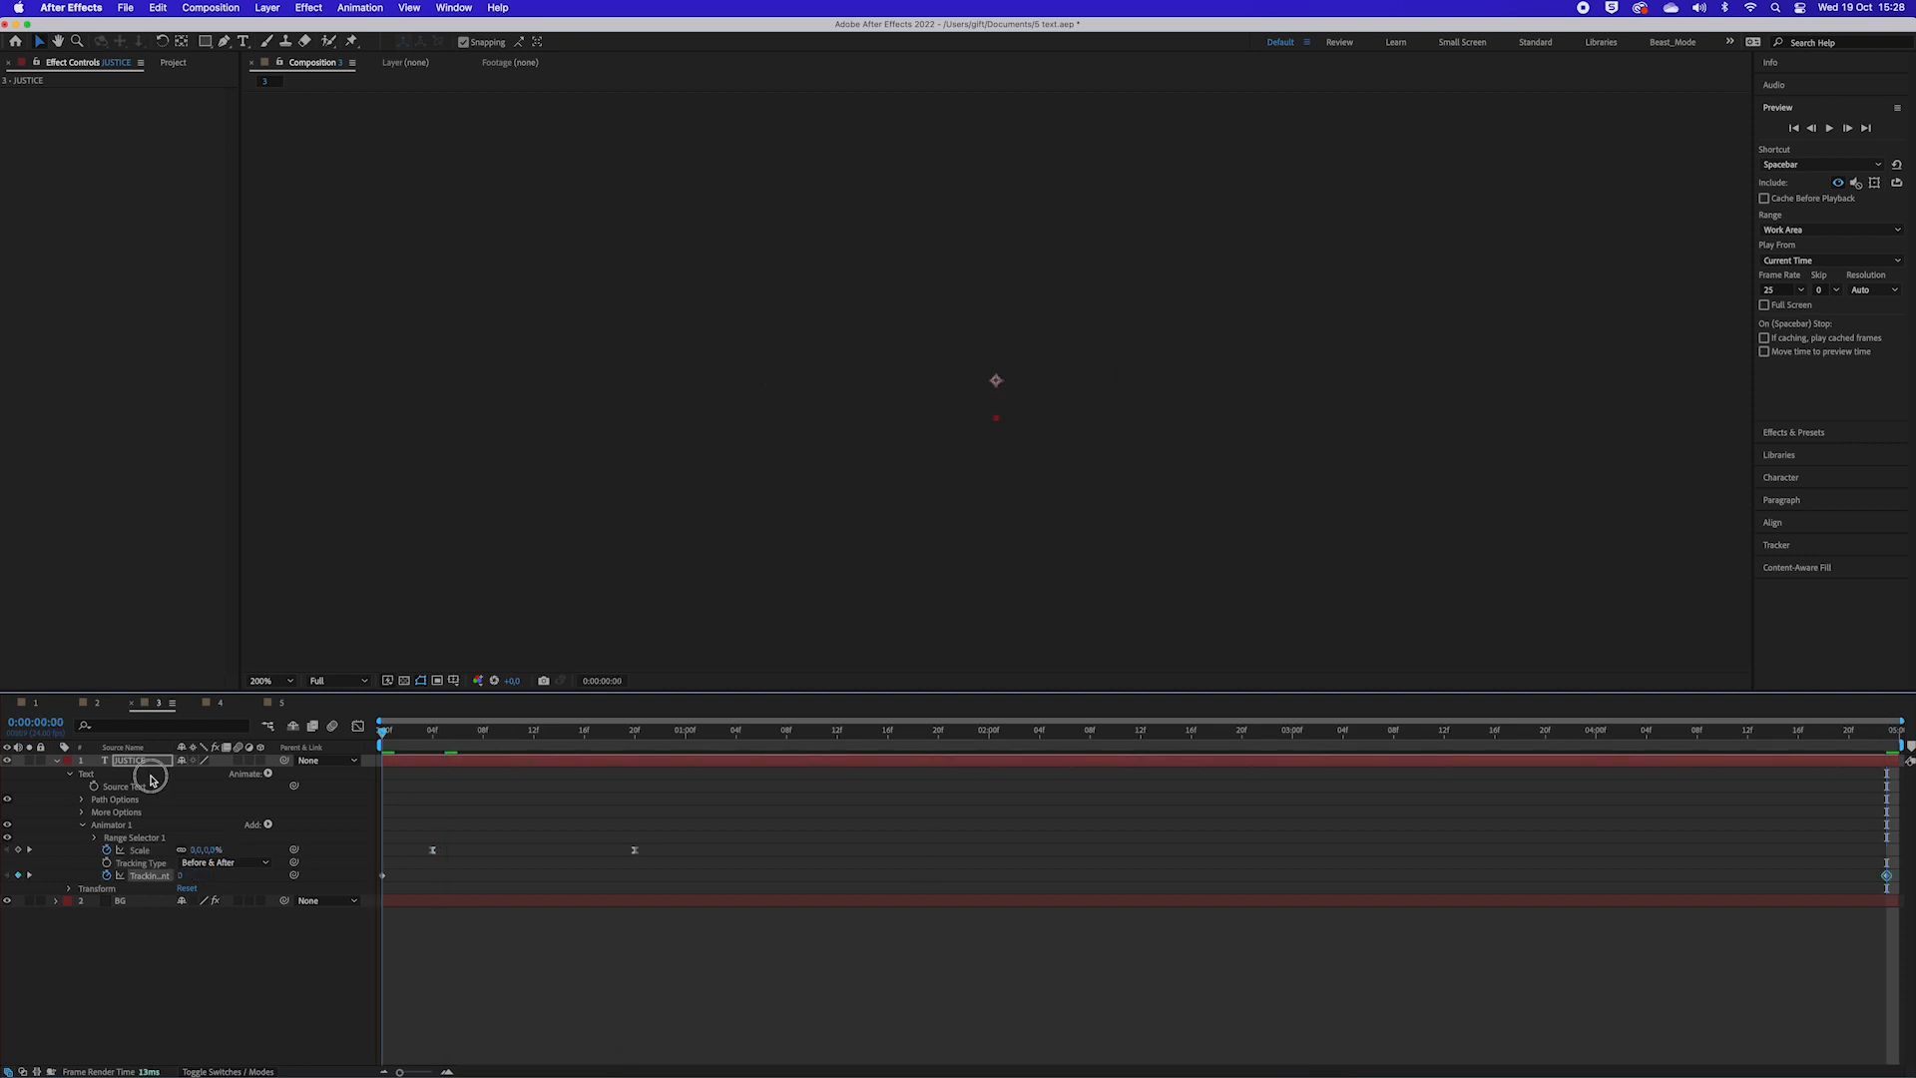
key(space)
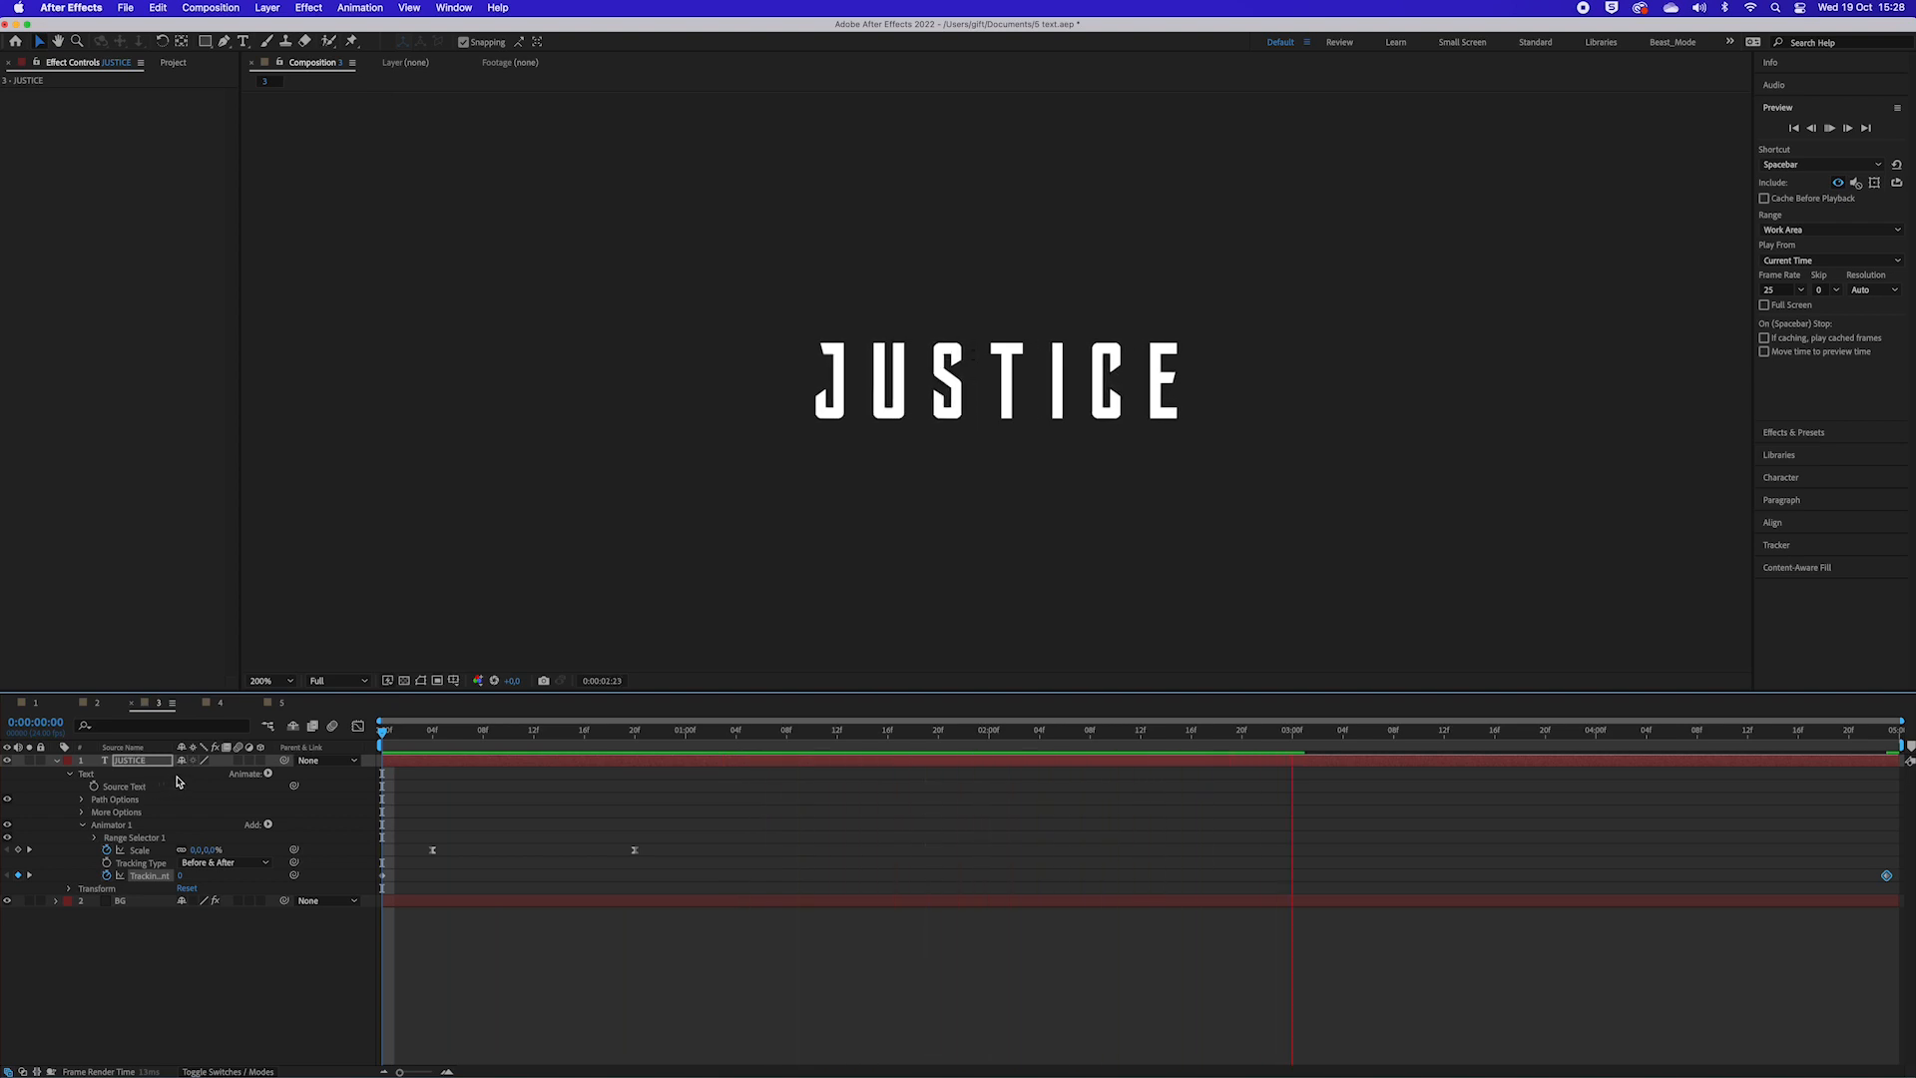
Step: Apply Easy Ease to both Tracking Amount keyframes of the JUSTICE layer's Animator 1
key(space)
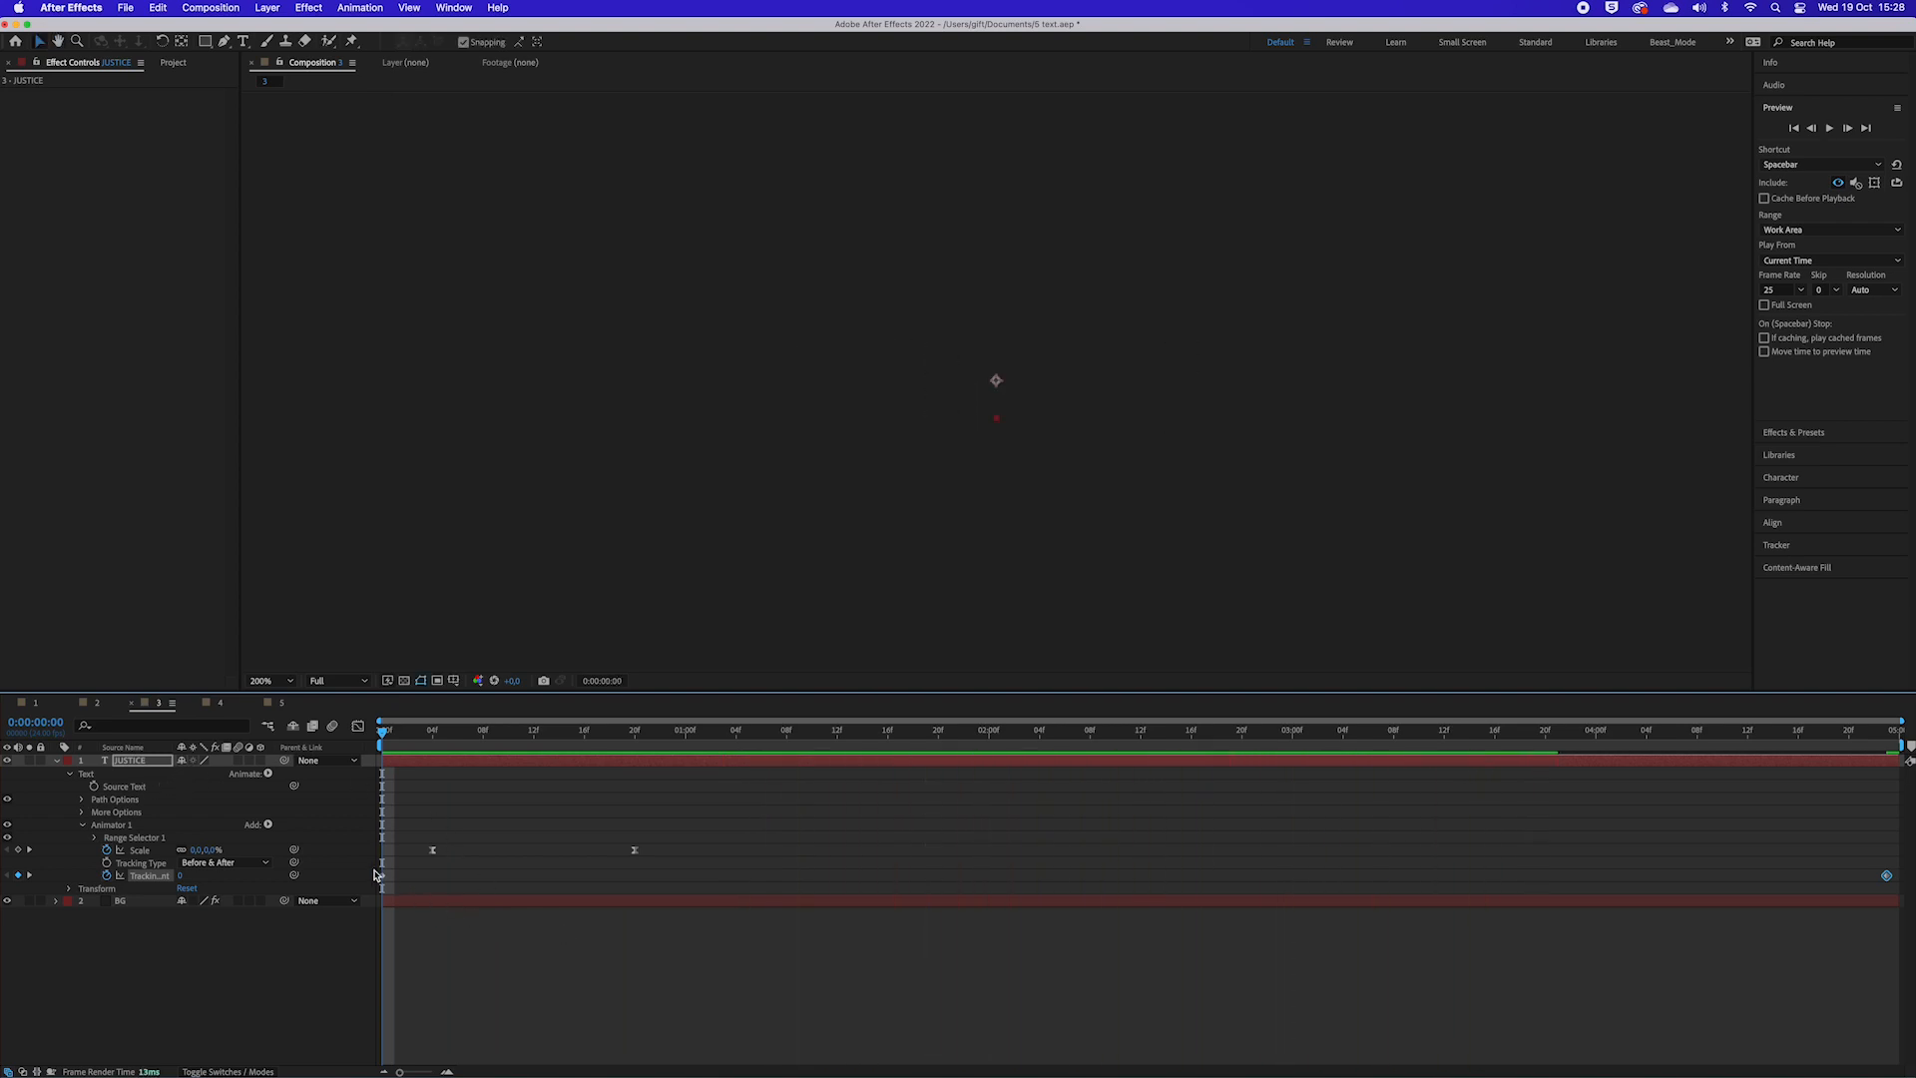
drag(369, 874, 1901, 888)
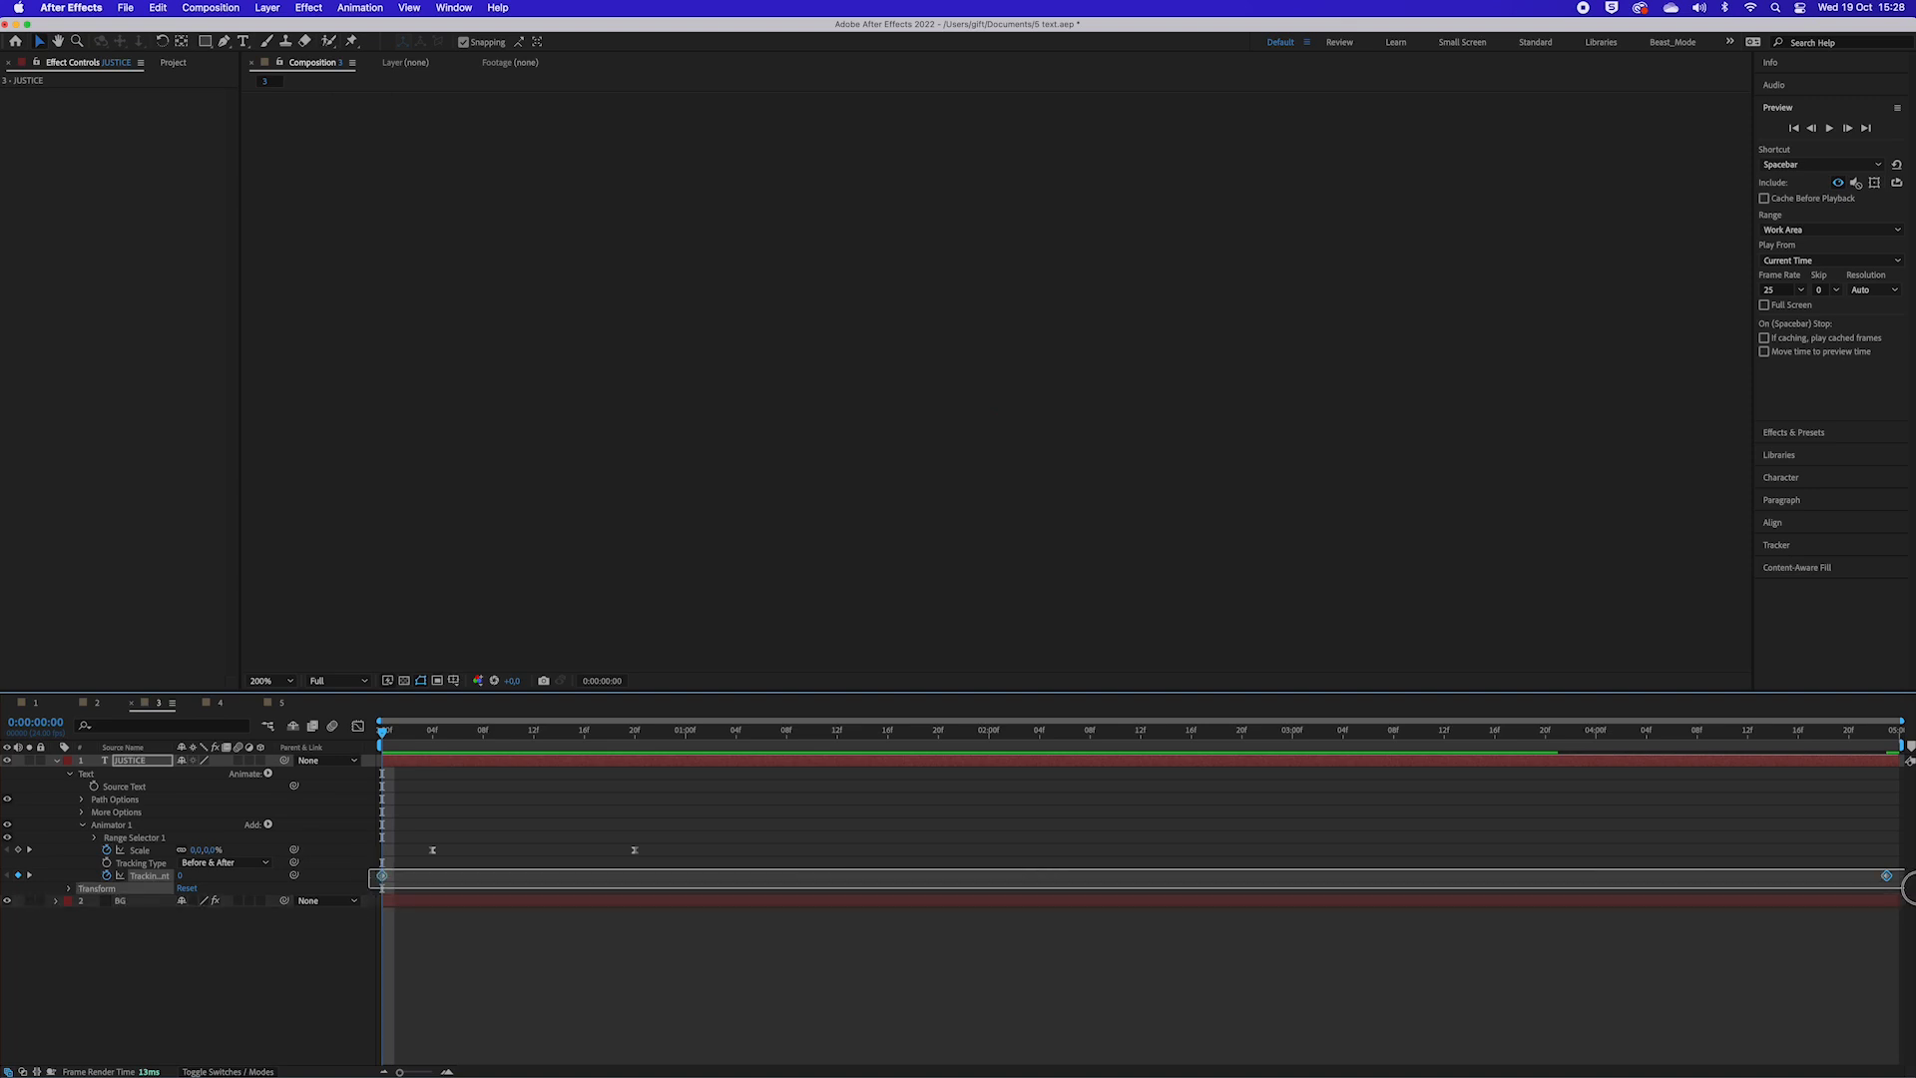
right_click(1885, 875)
mouse_move(1786, 1063)
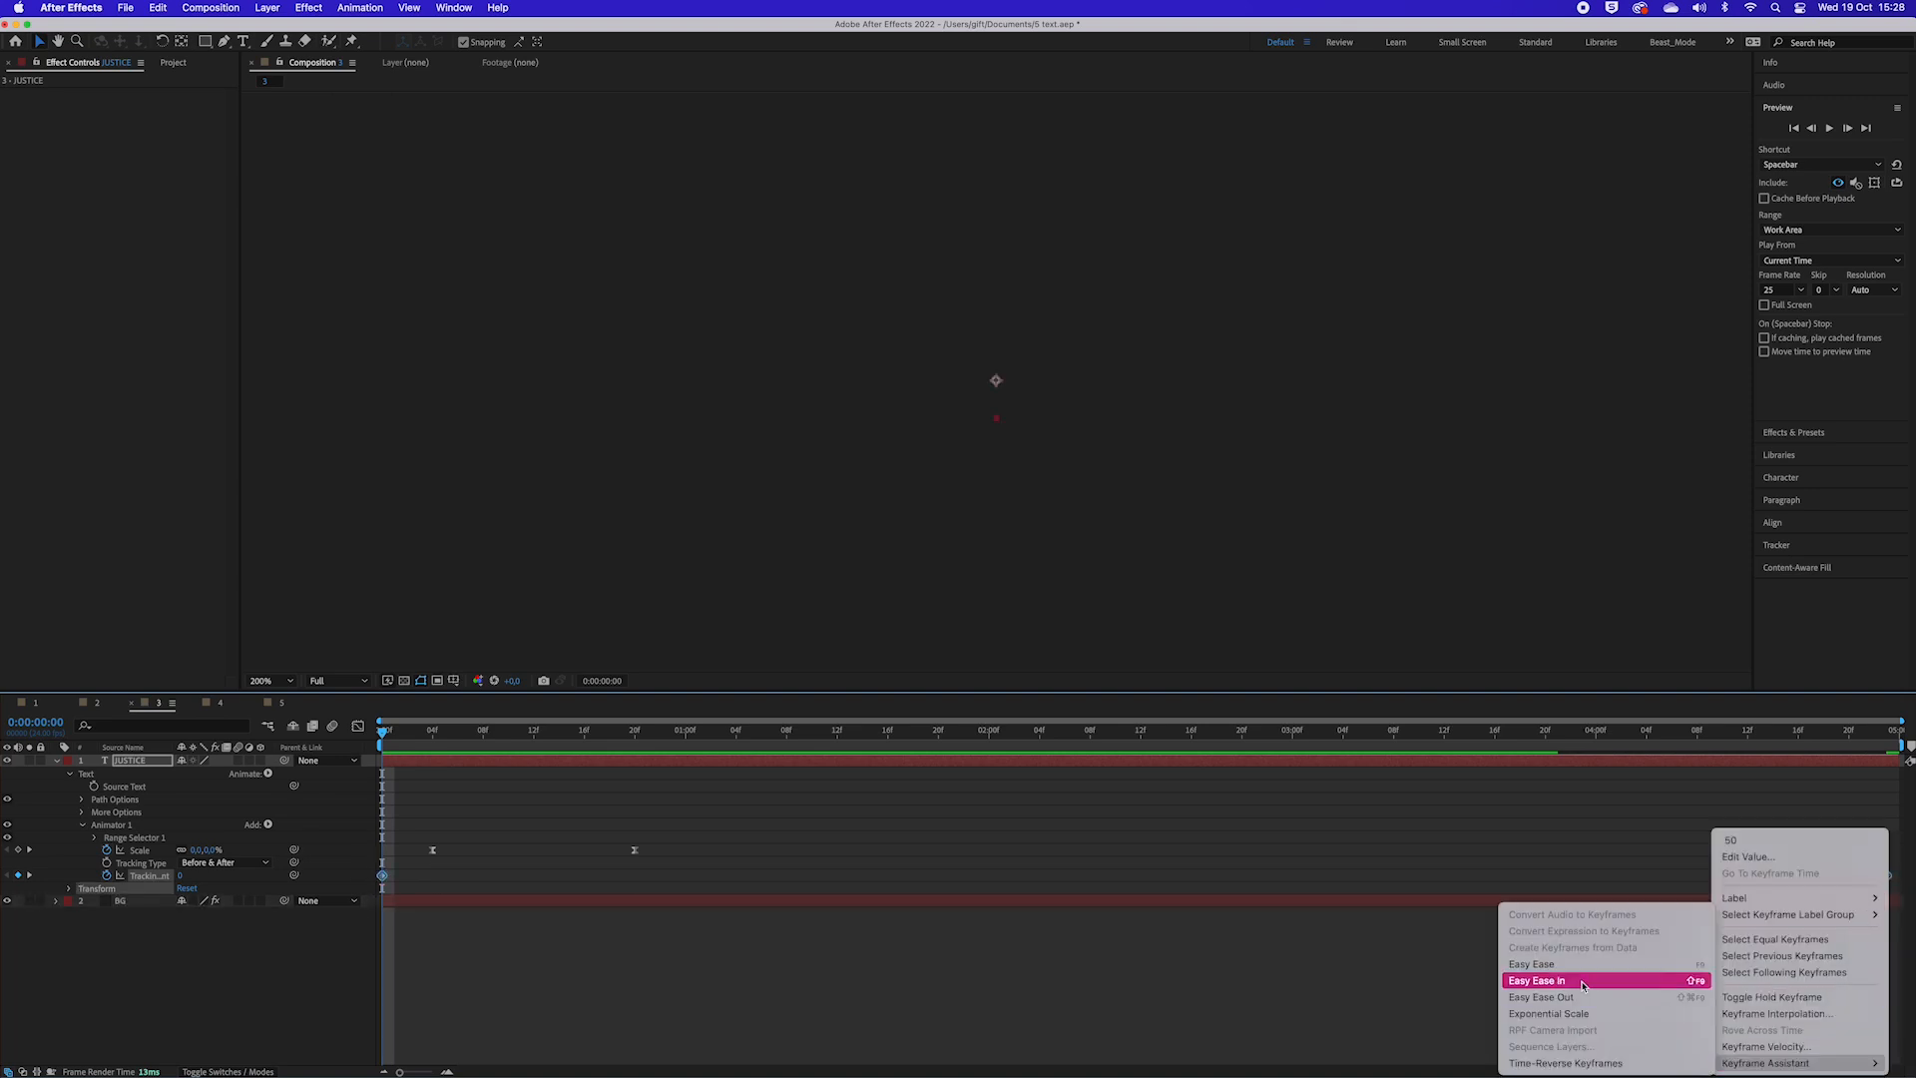
click(1557, 982)
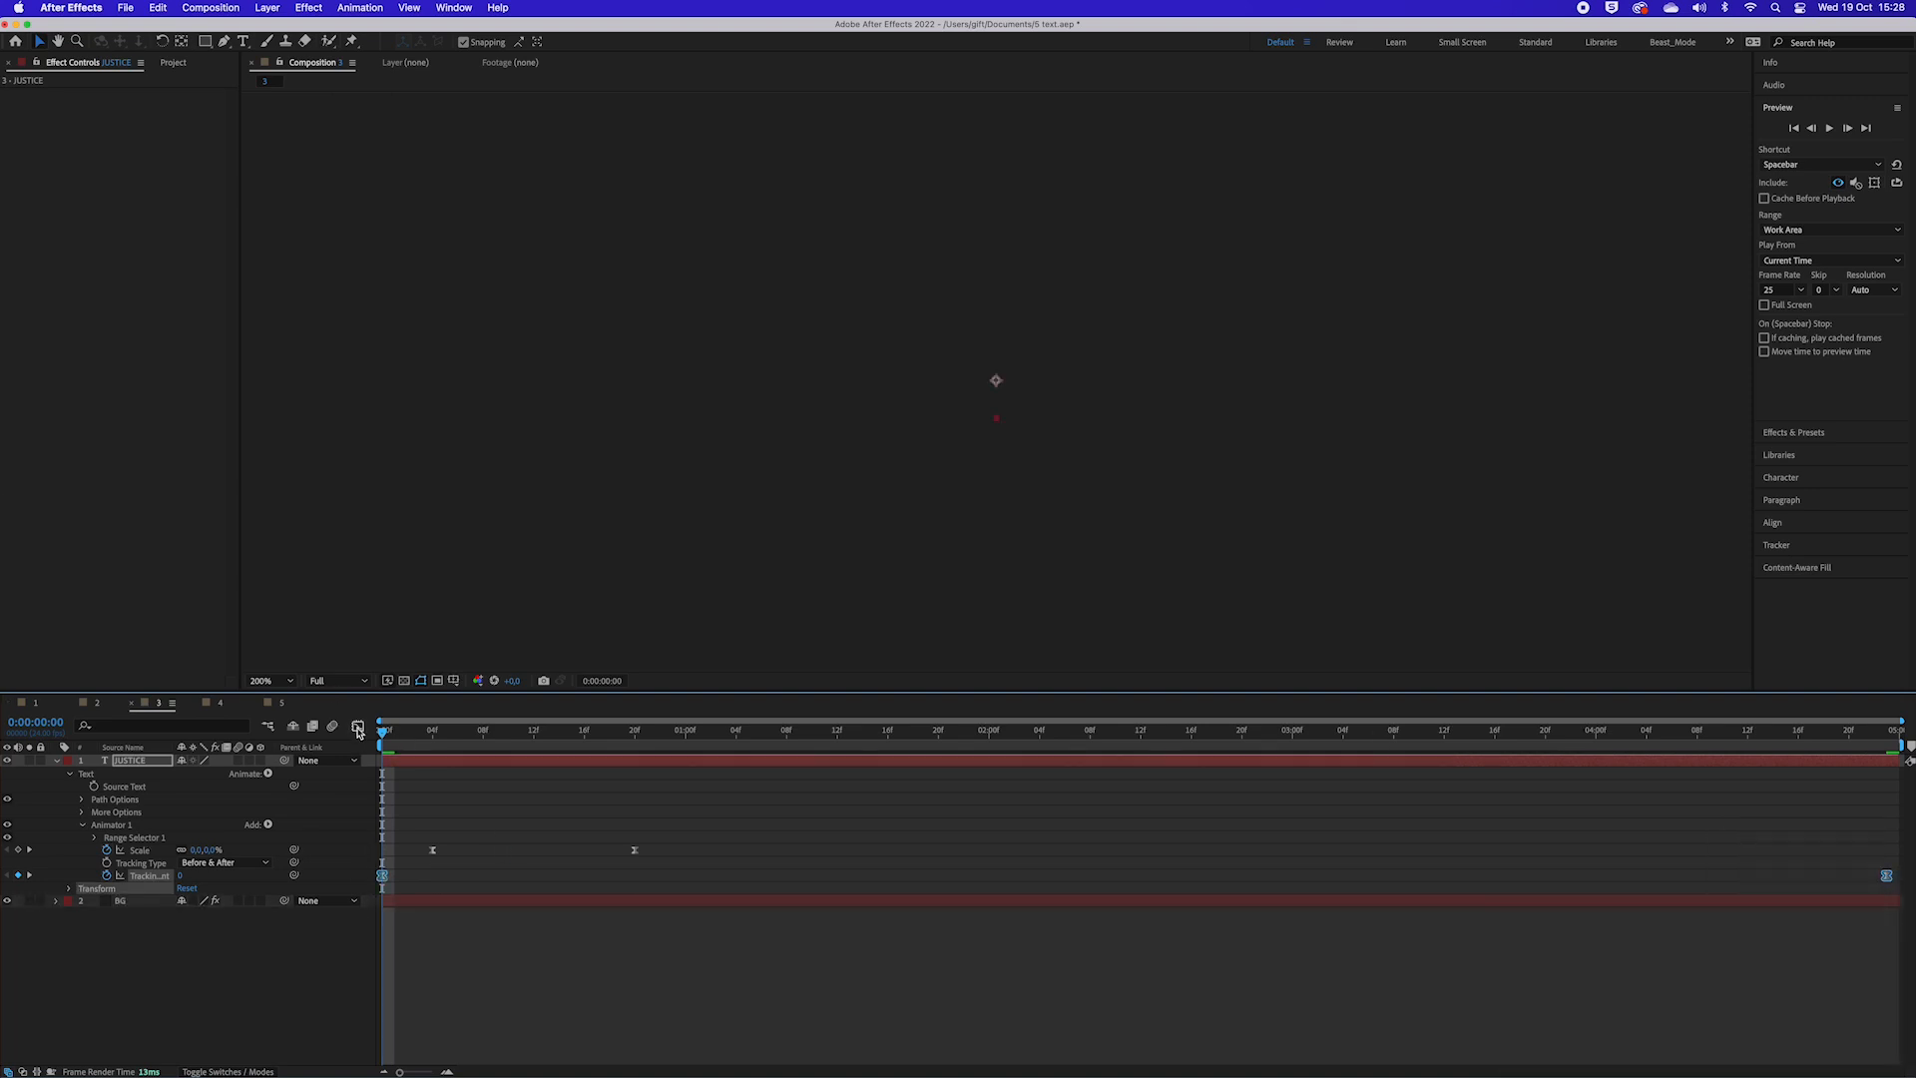
Step: Lengthen the influence handles of both Tracking Amount keyframes in the speed graph to form a steep peak near the middle
click(357, 727)
click(385, 1024)
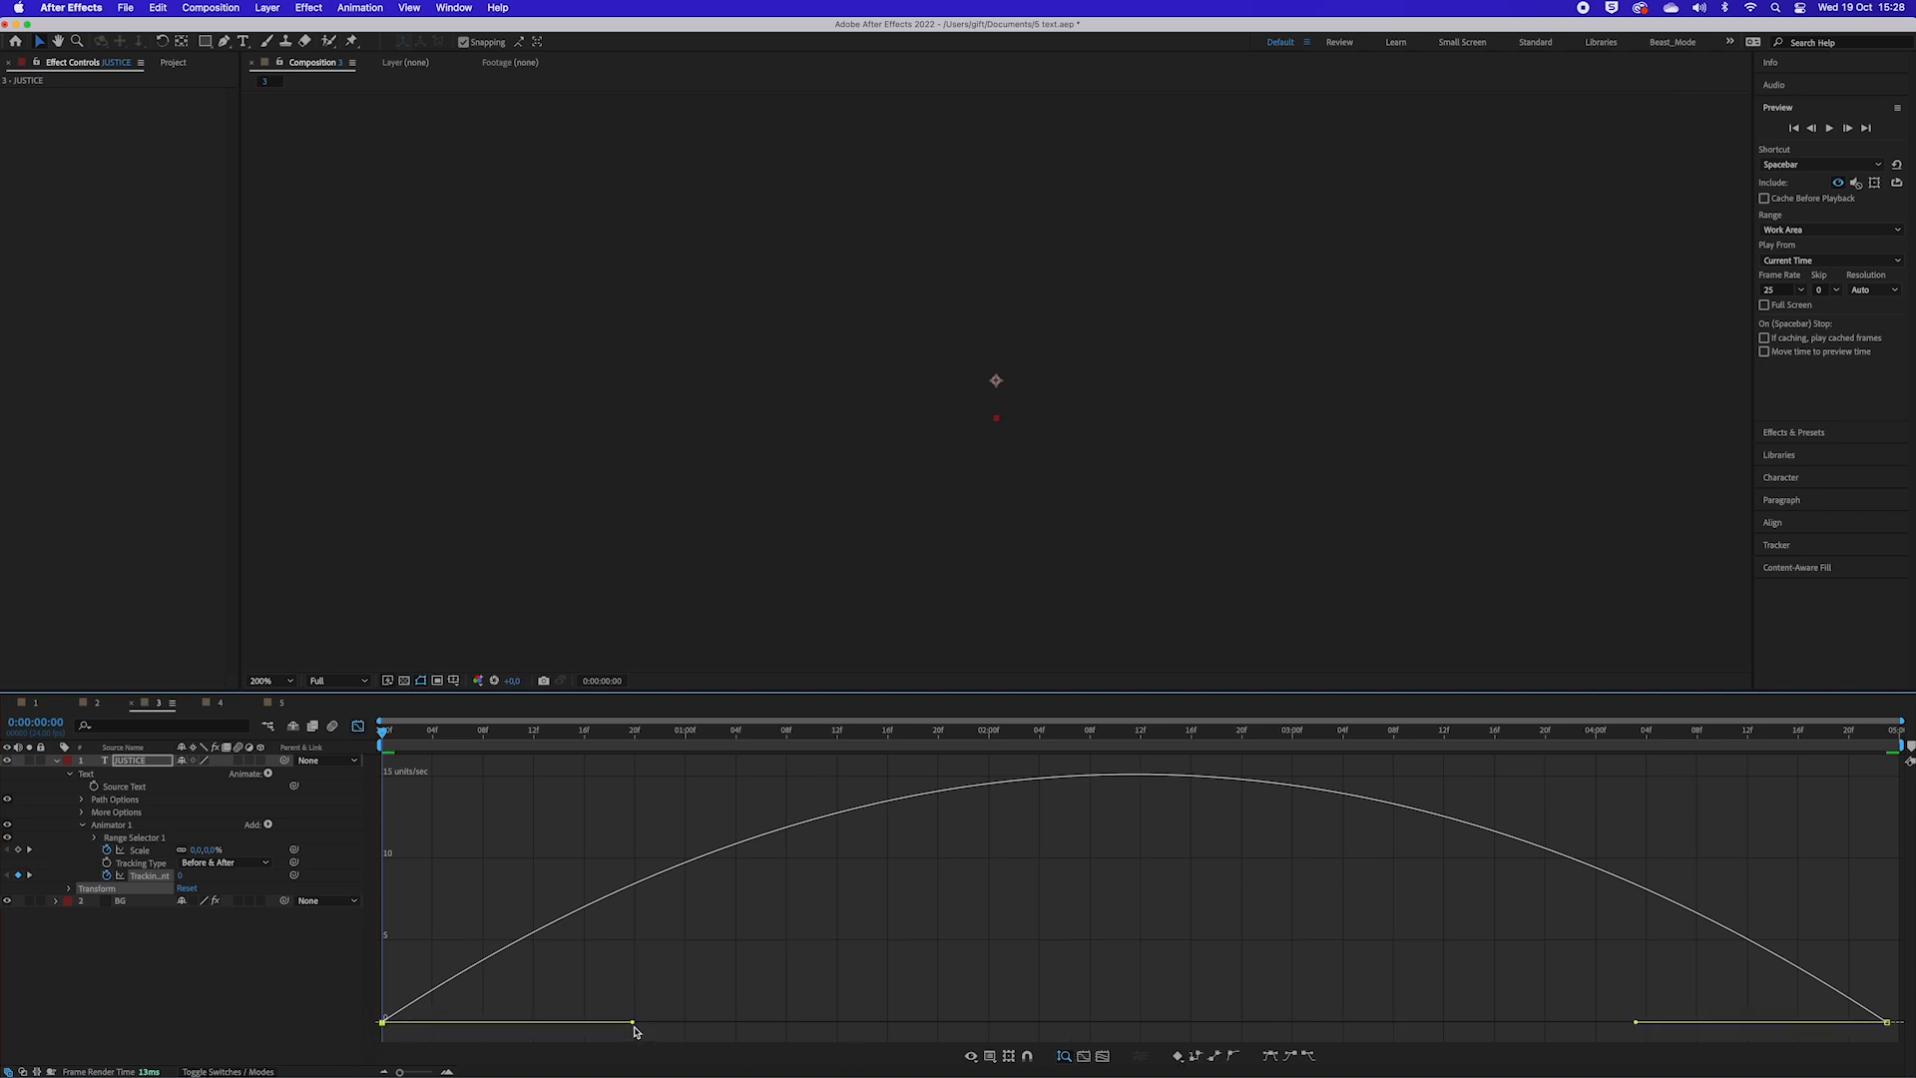
drag(630, 1025, 888, 1023)
drag(1637, 1023, 1318, 1020)
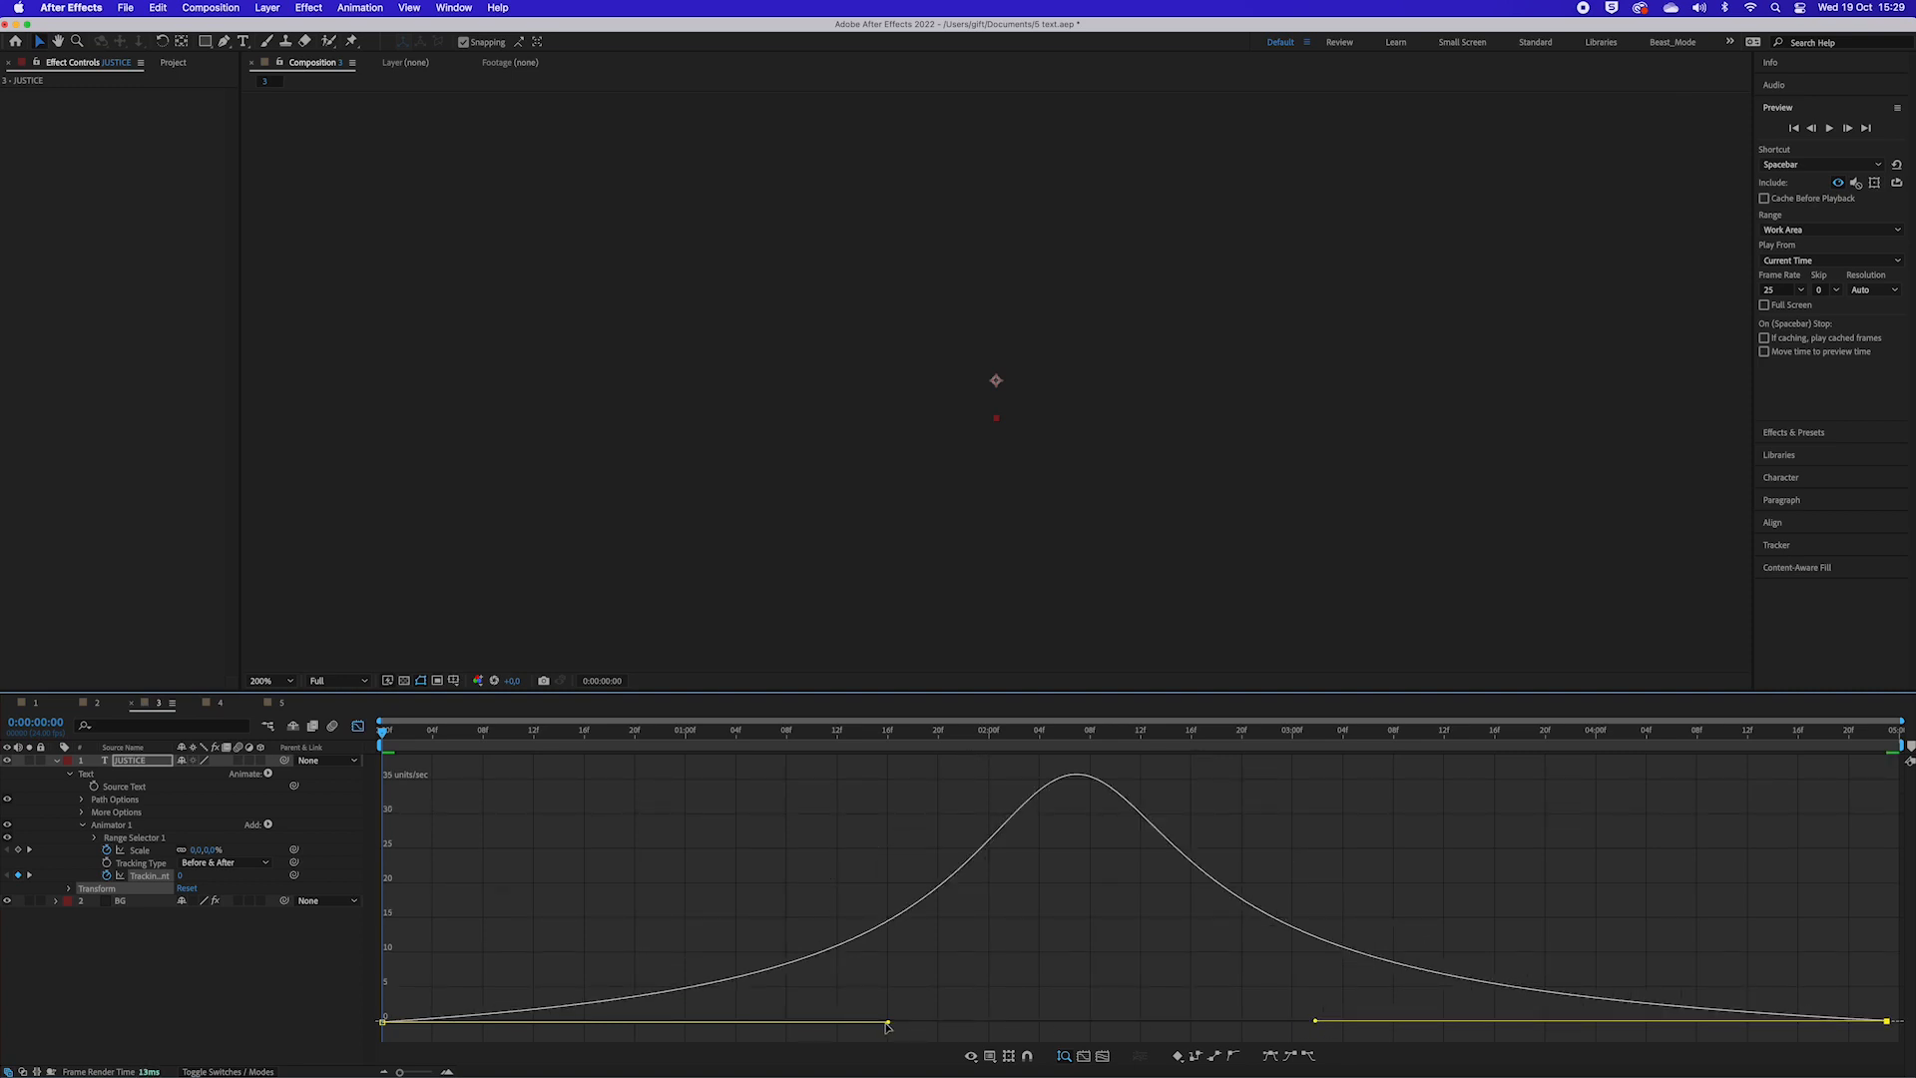
drag(887, 1023, 969, 1021)
drag(1315, 1020, 1236, 1020)
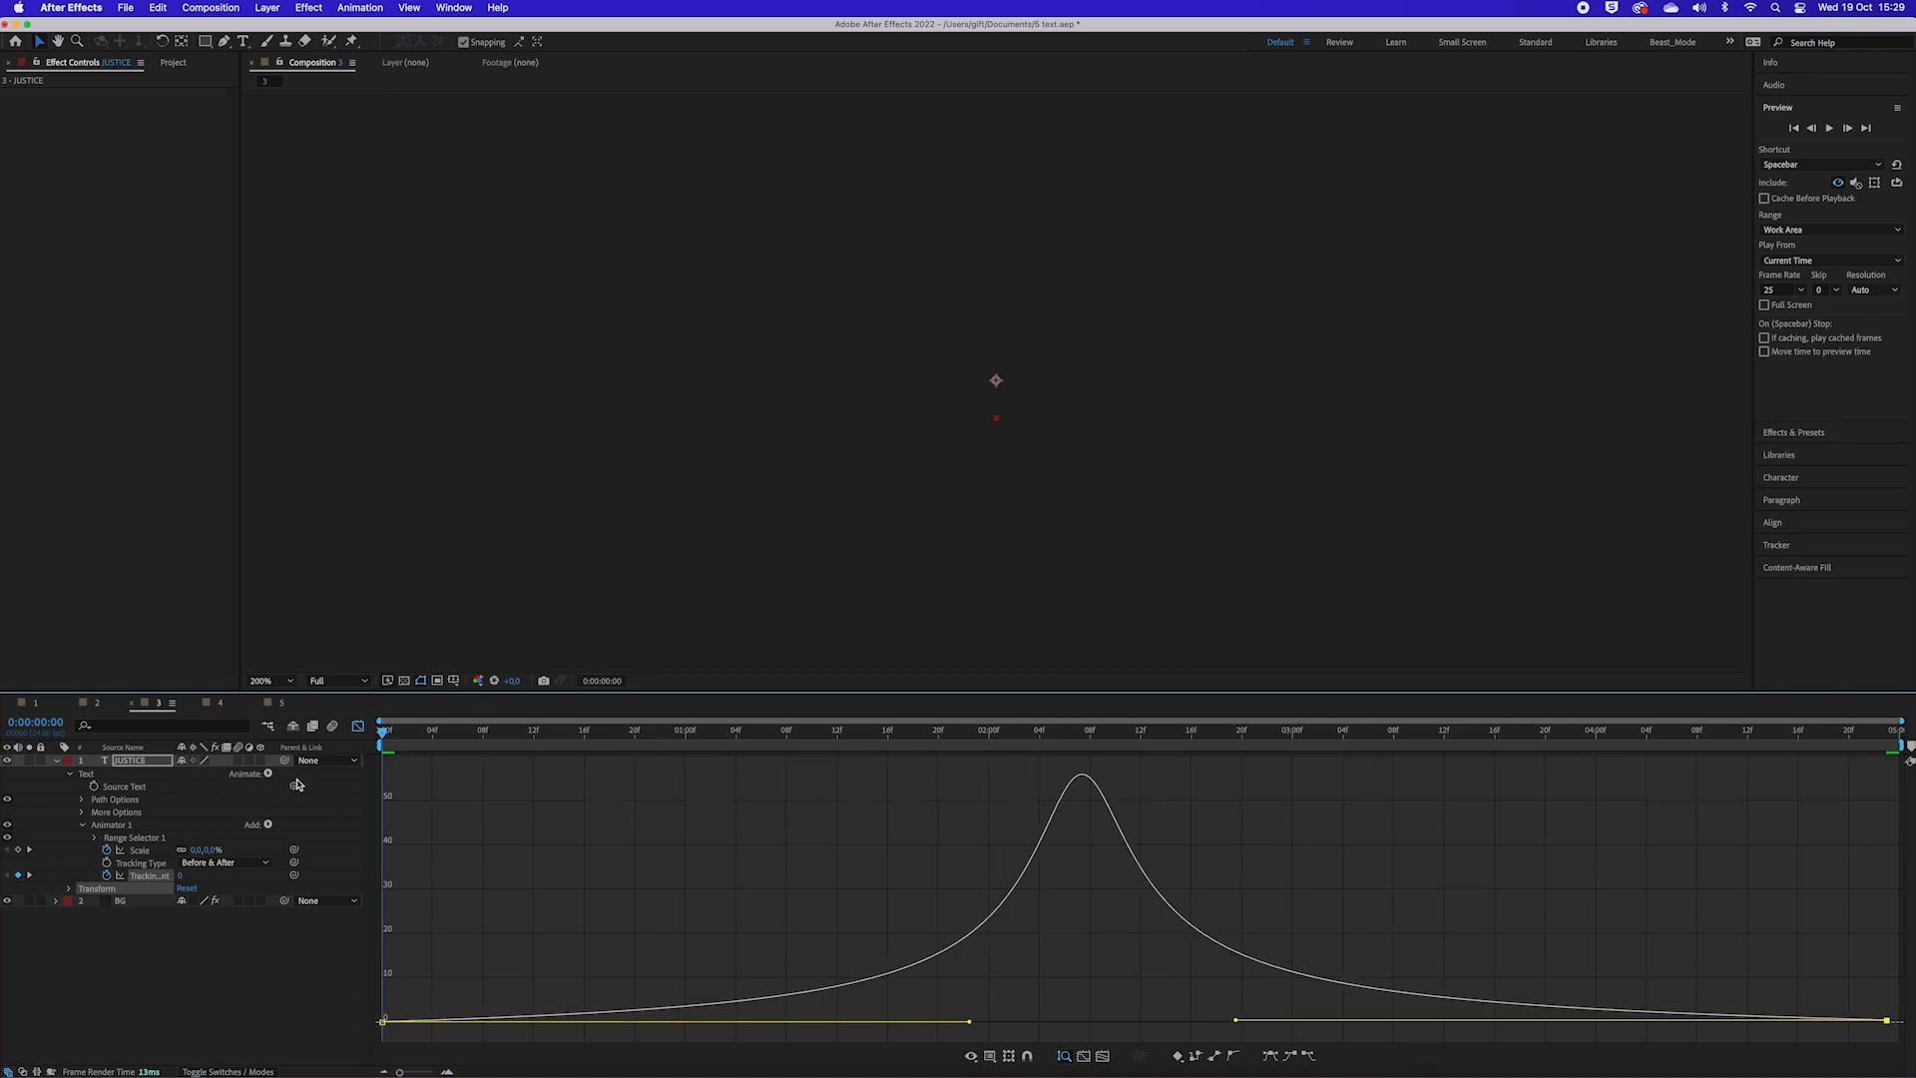
click(358, 726)
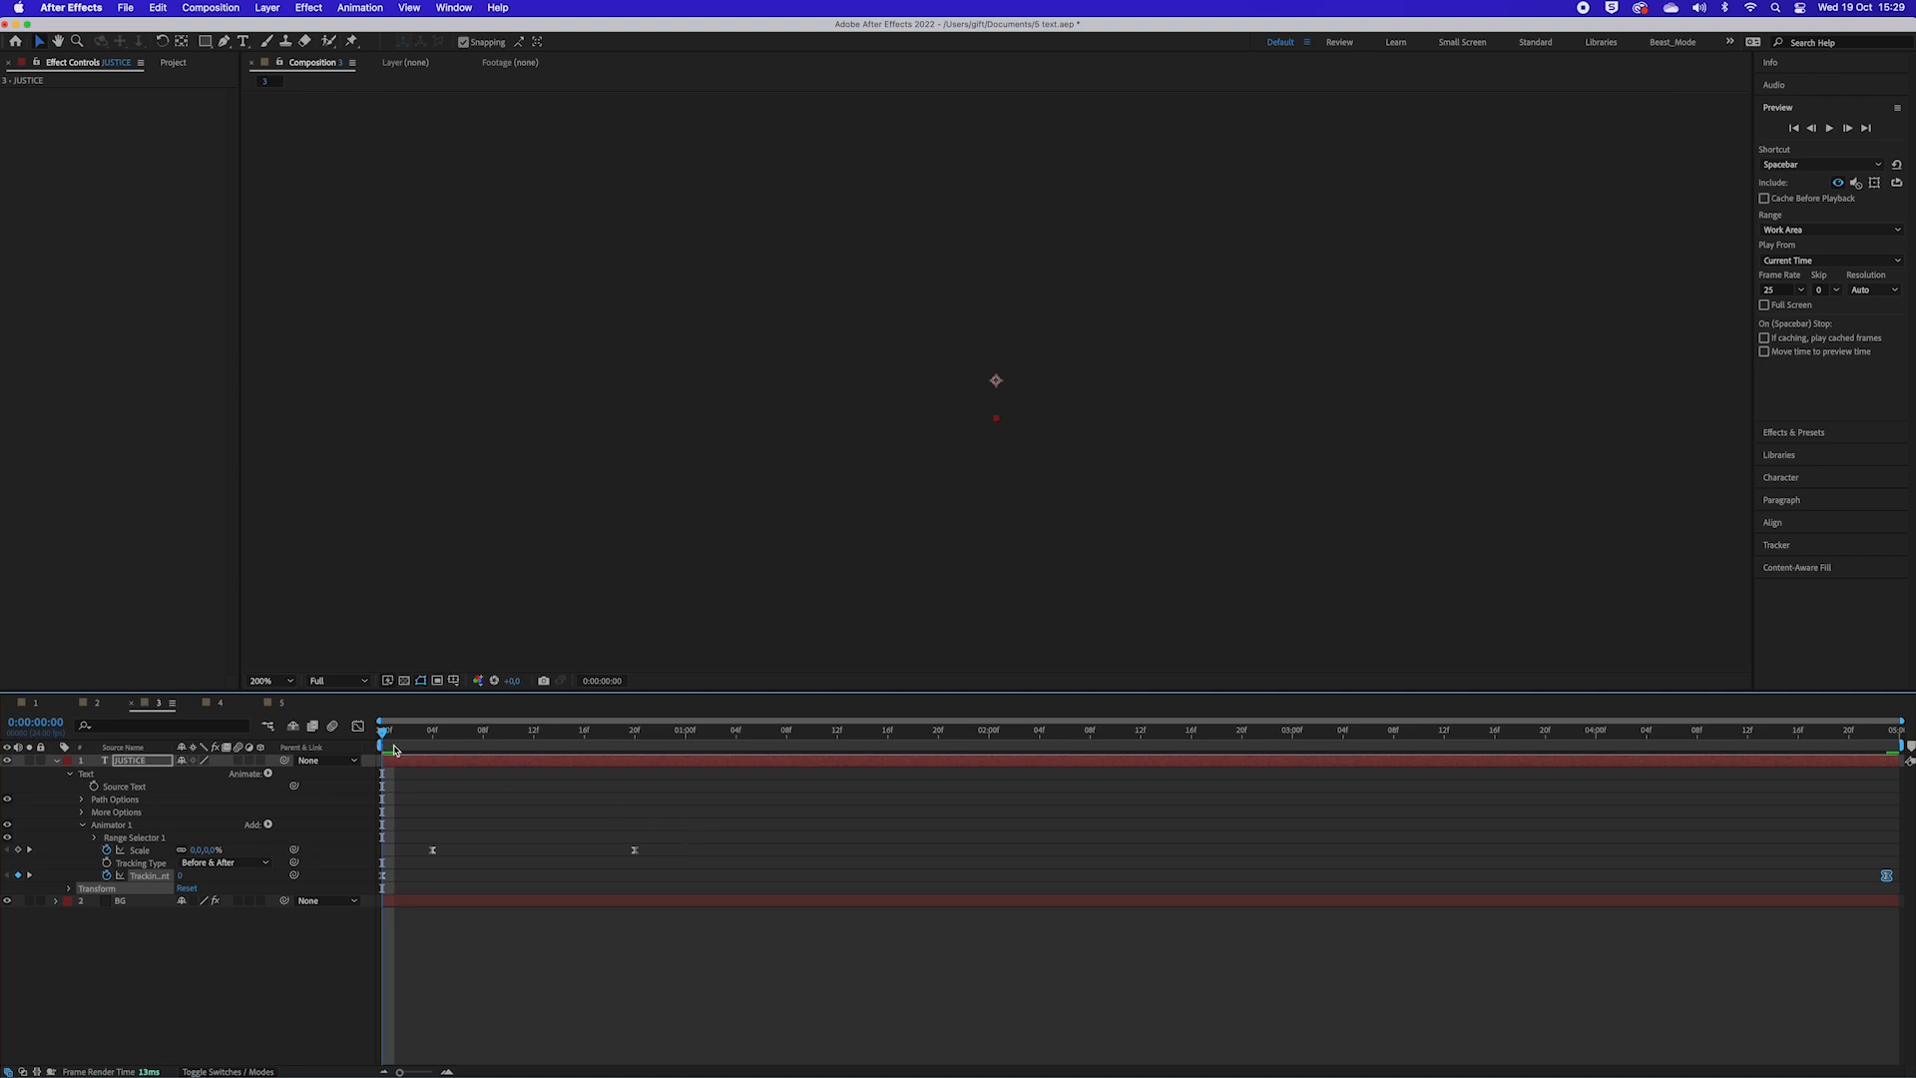
Step: Scrub through the JUSTICE animation and preview it from the first frame to check the eased tracking
drag(394, 741, 1410, 791)
key(space)
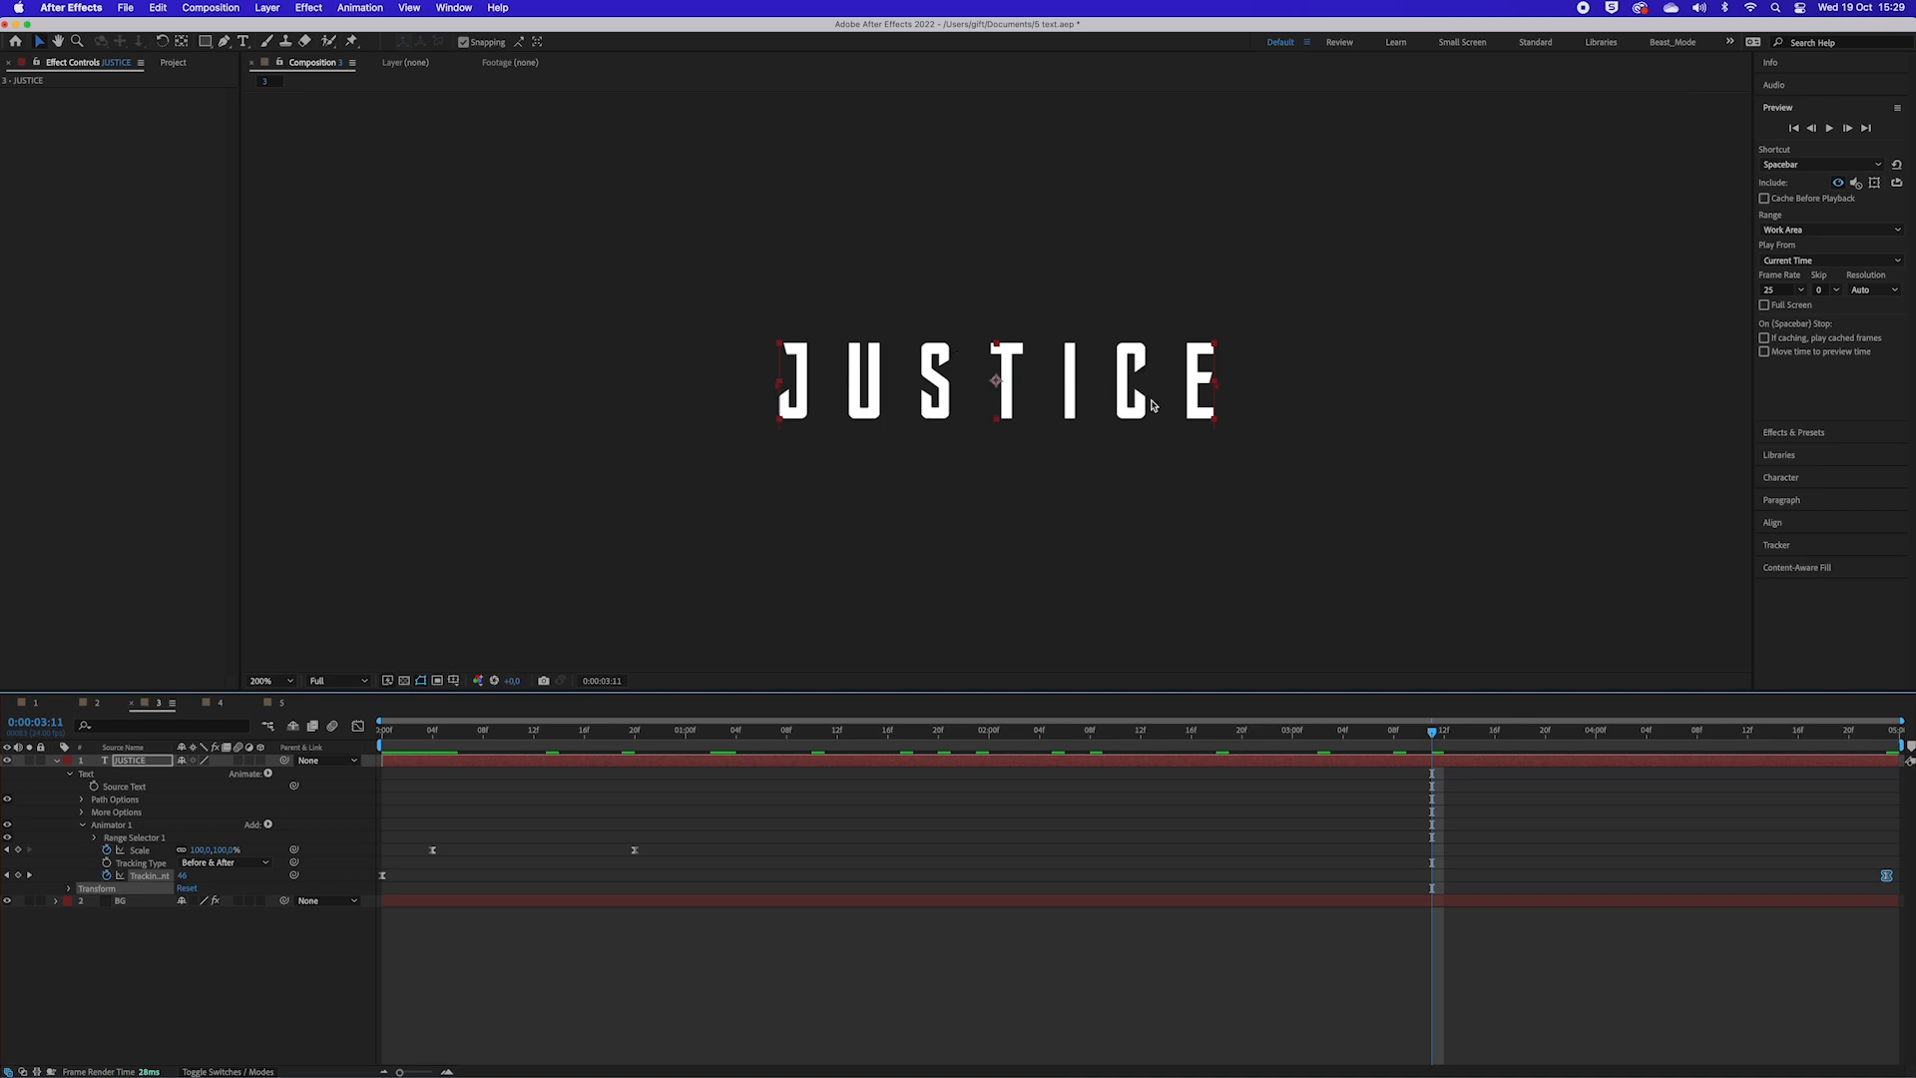
drag(1432, 734, 41, 810)
key(space)
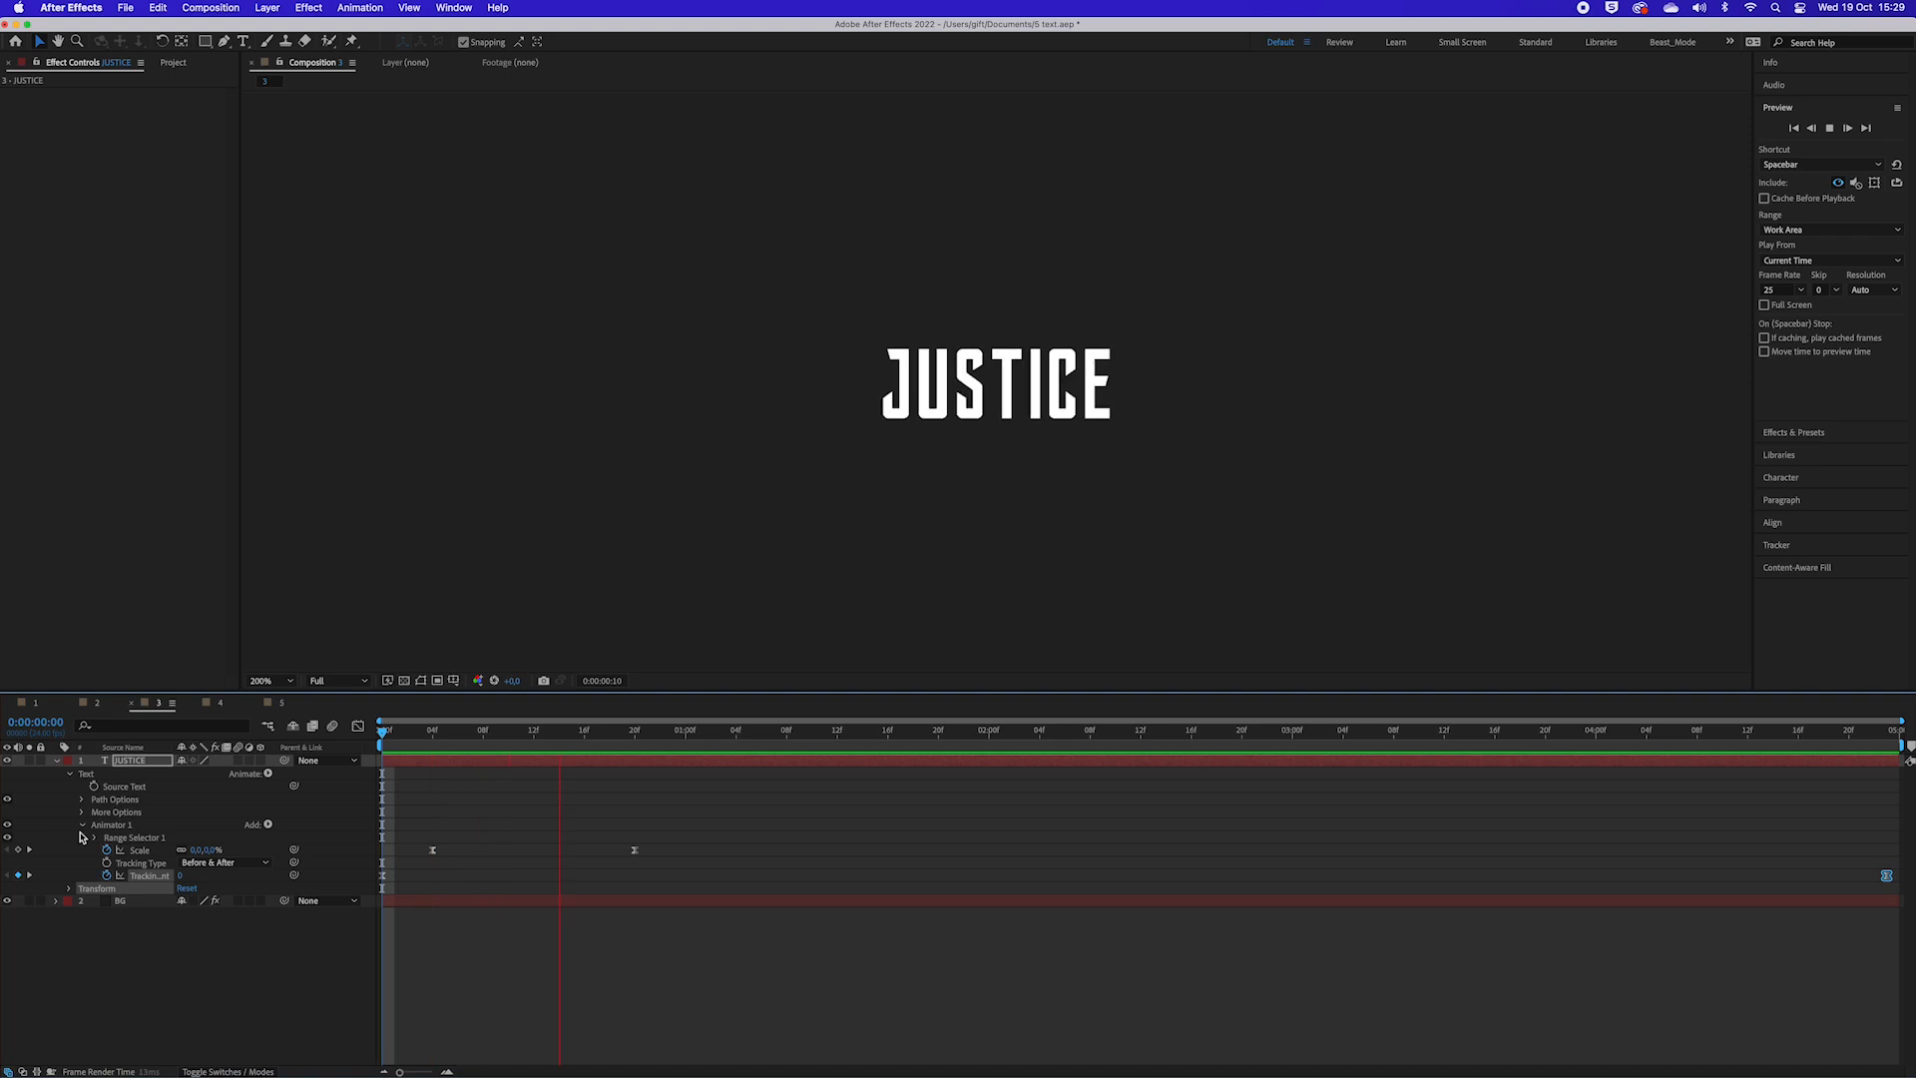
key(space)
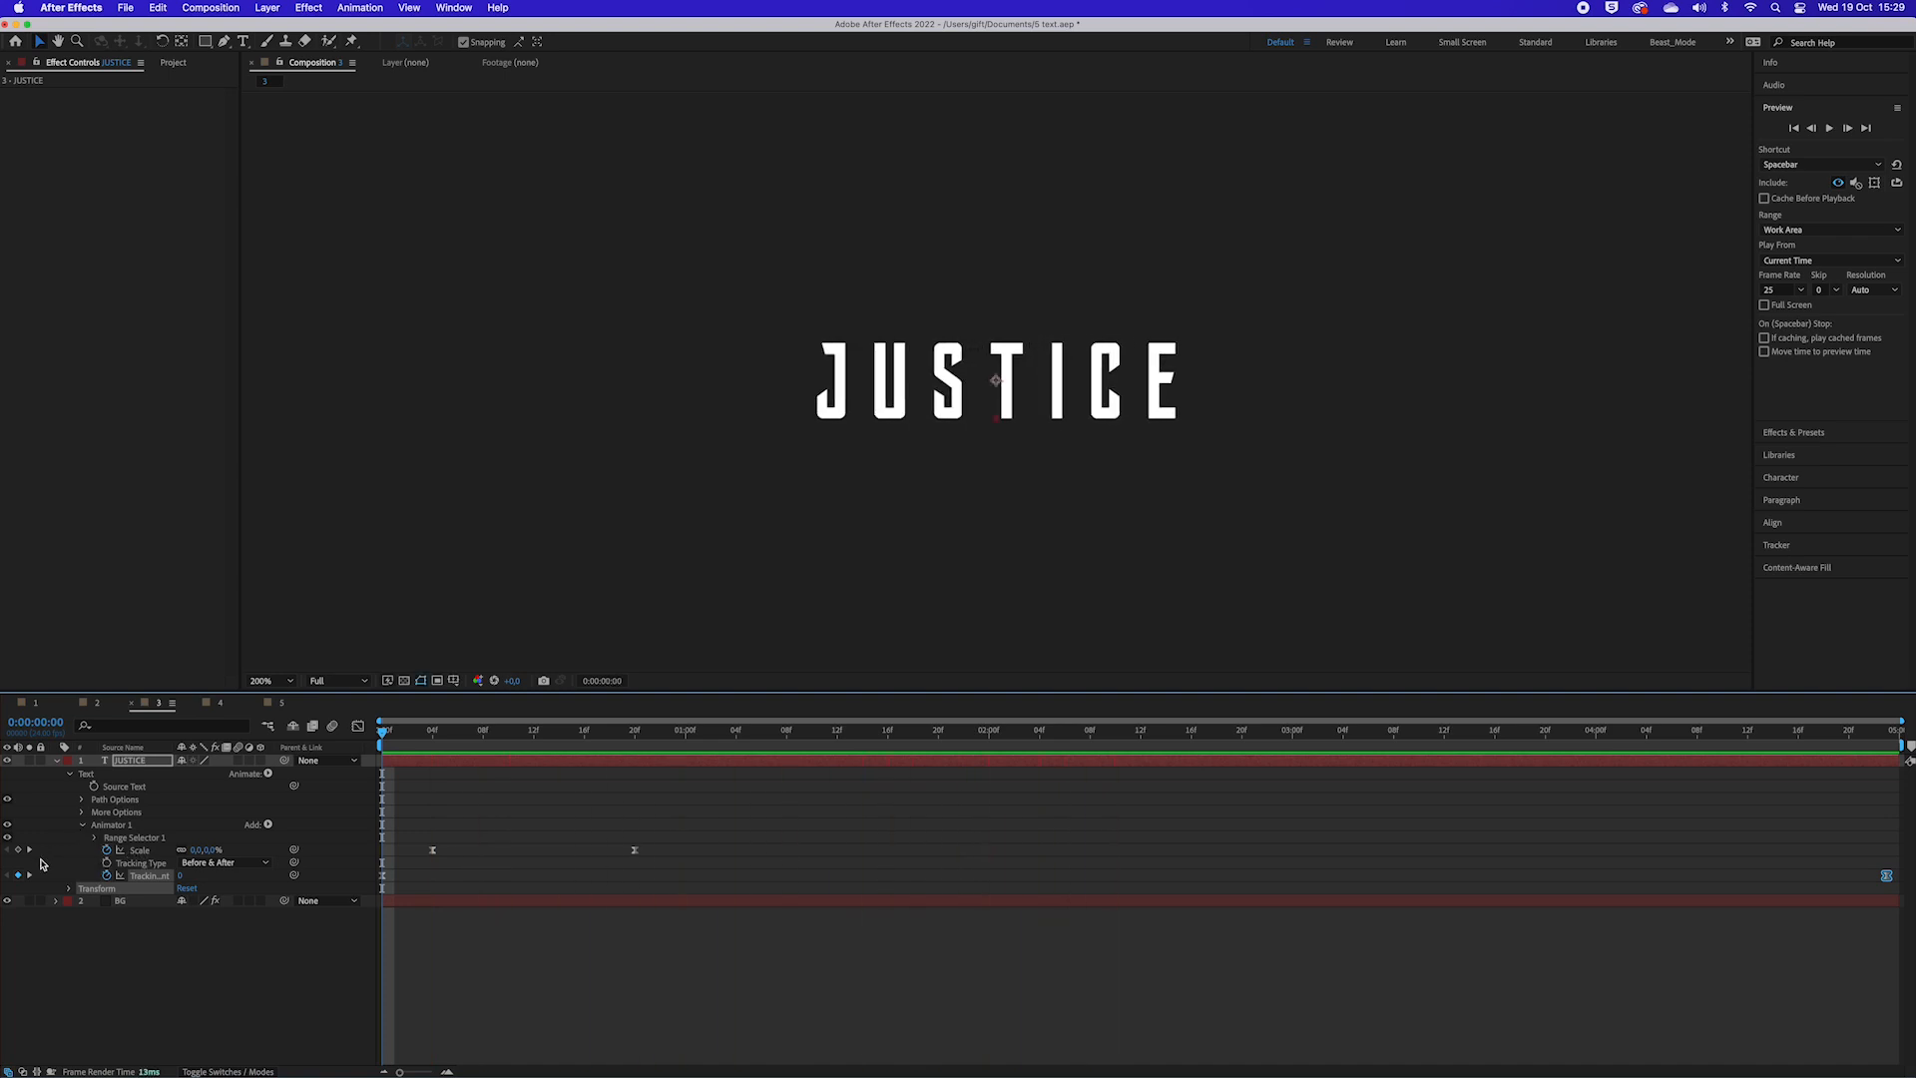
Step: At 0:00:03:11, change the JUSTICE text's fill color to the grey 9E9E9E
drag(967, 735, 1432, 744)
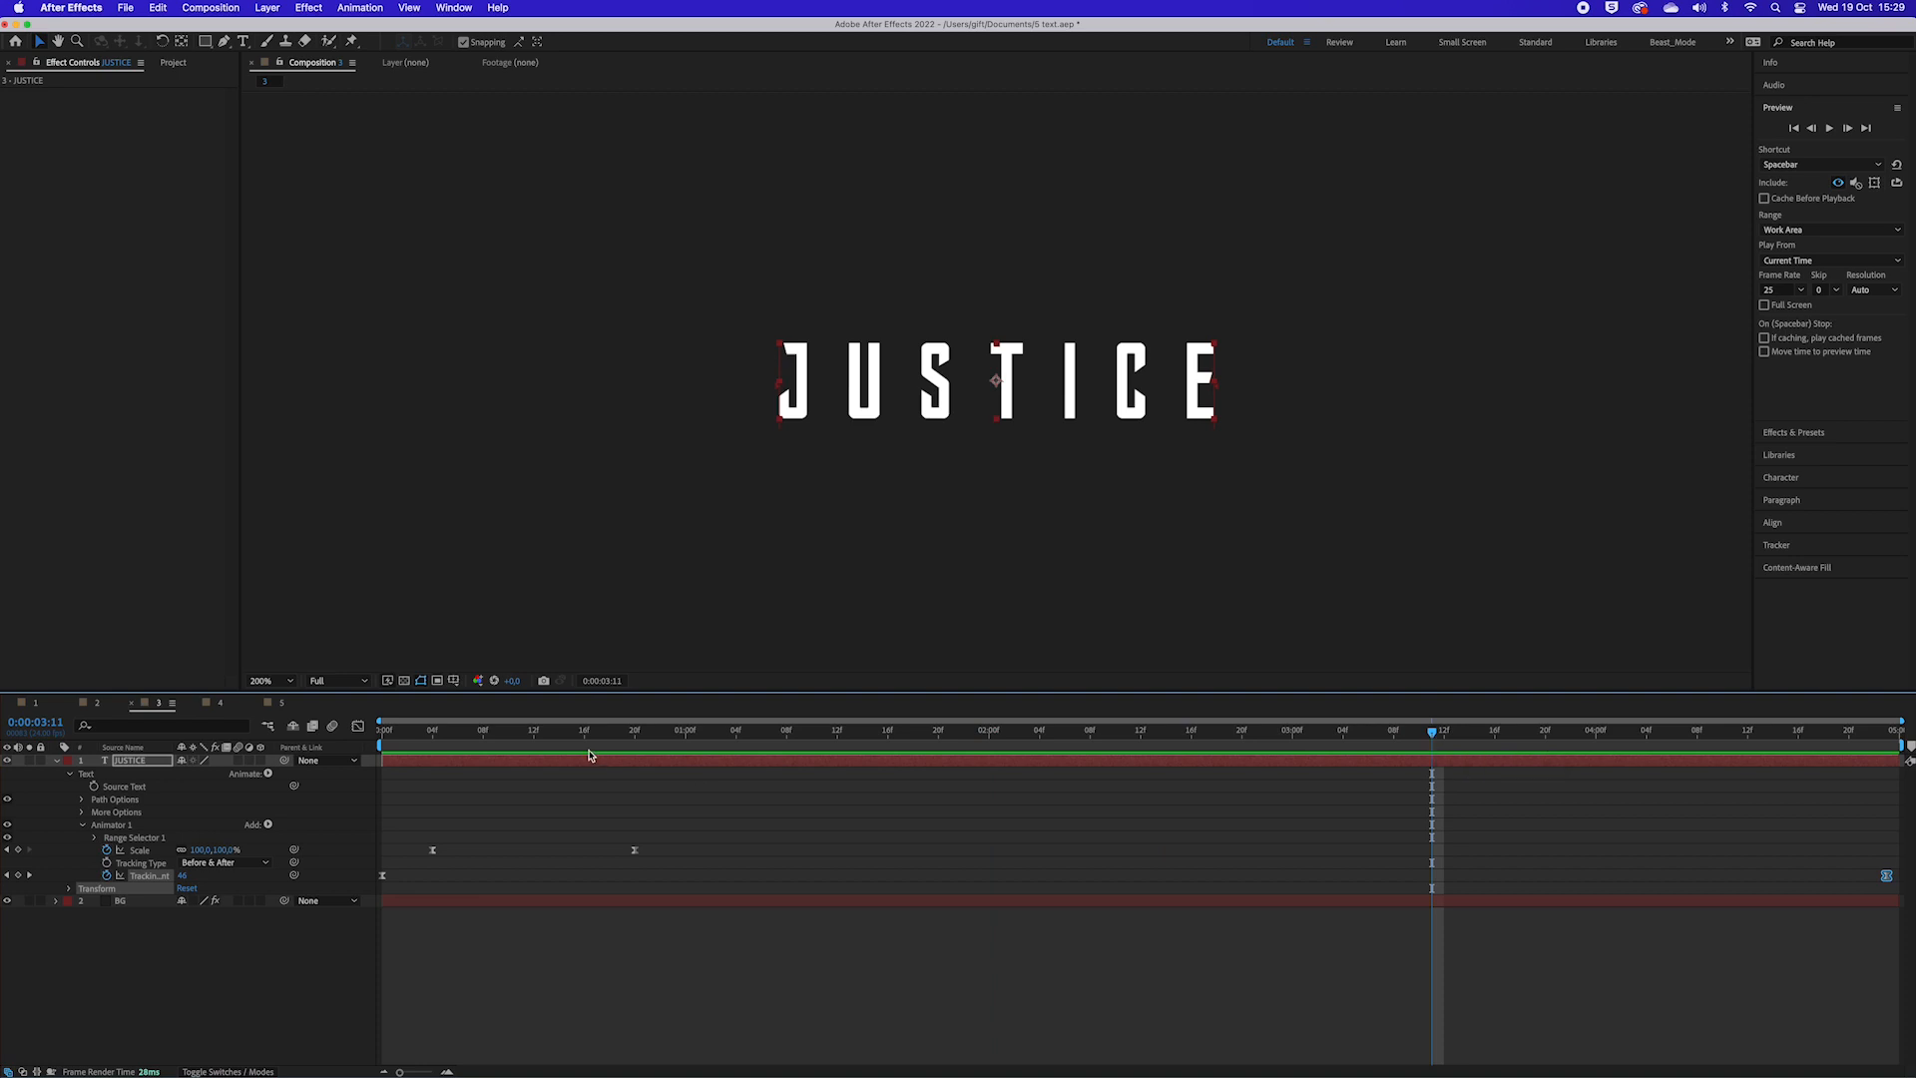
click(146, 762)
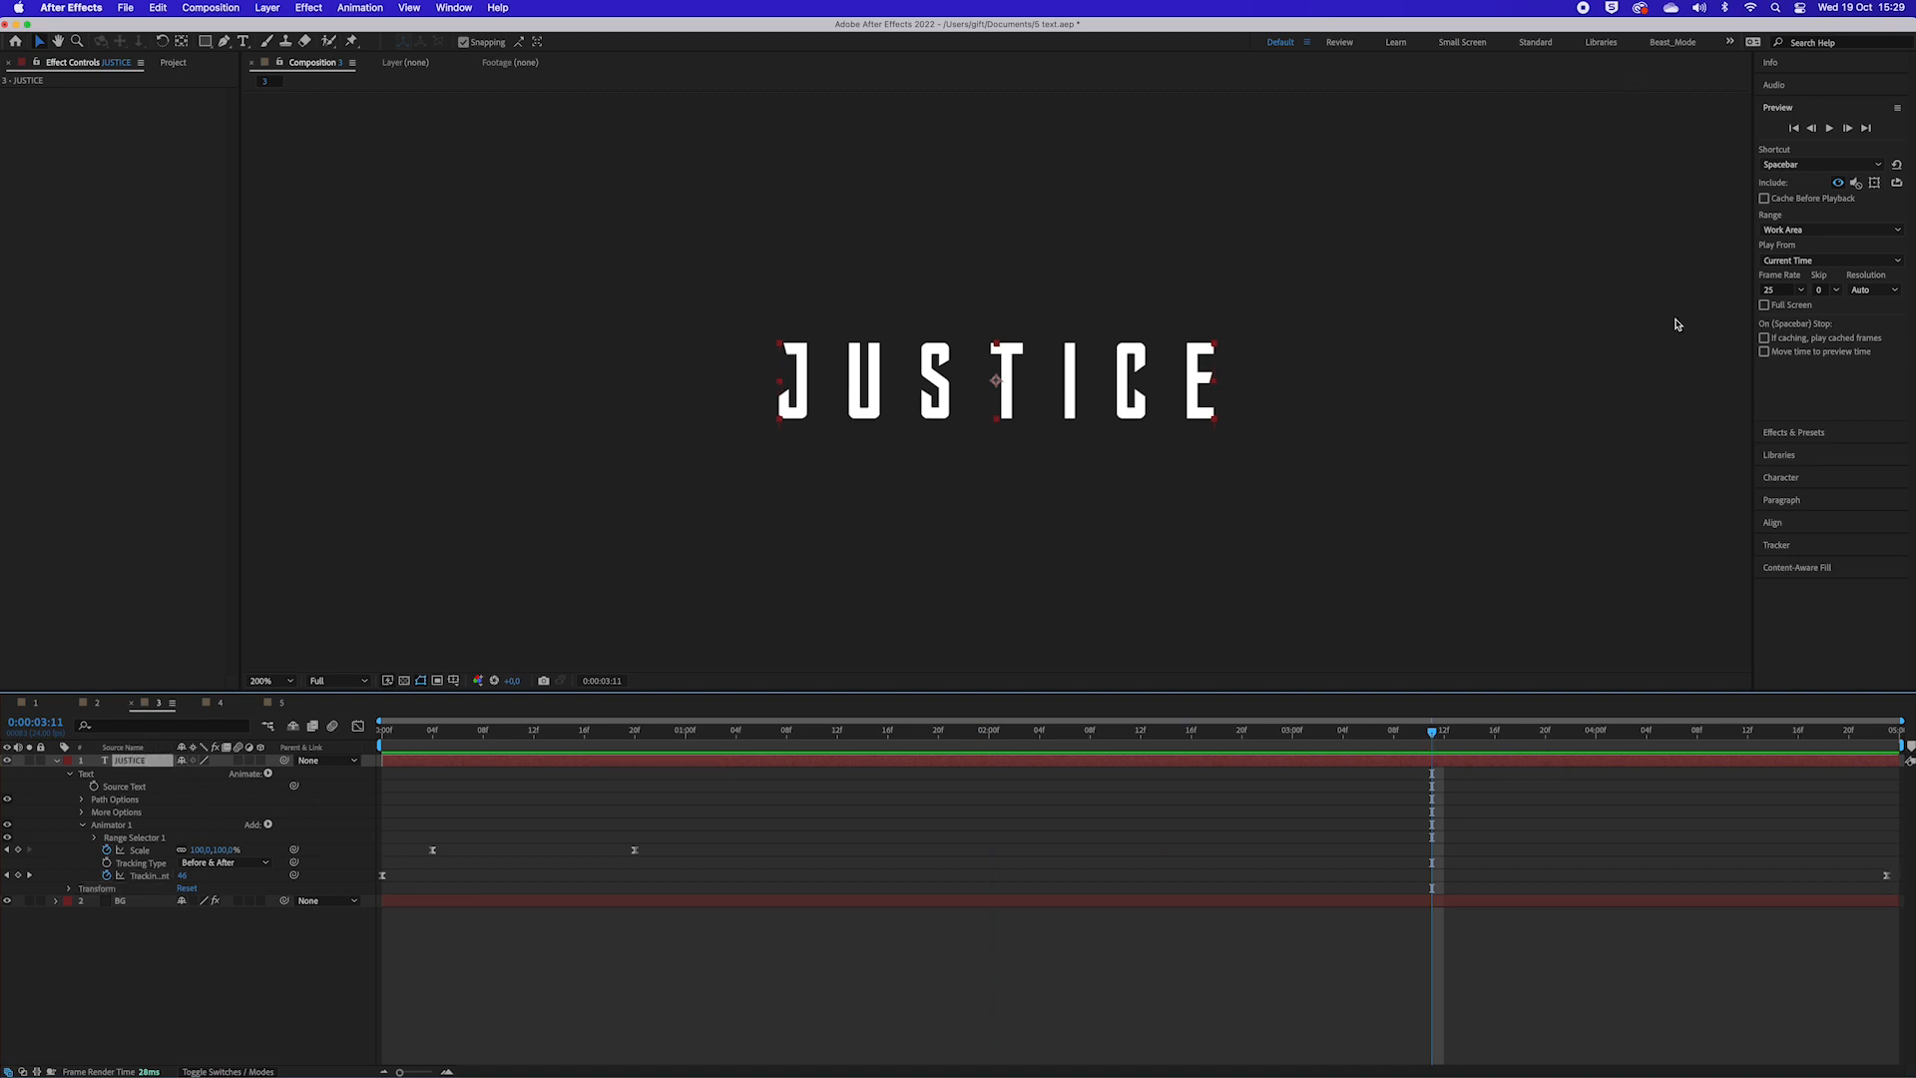
click(1782, 478)
click(1885, 206)
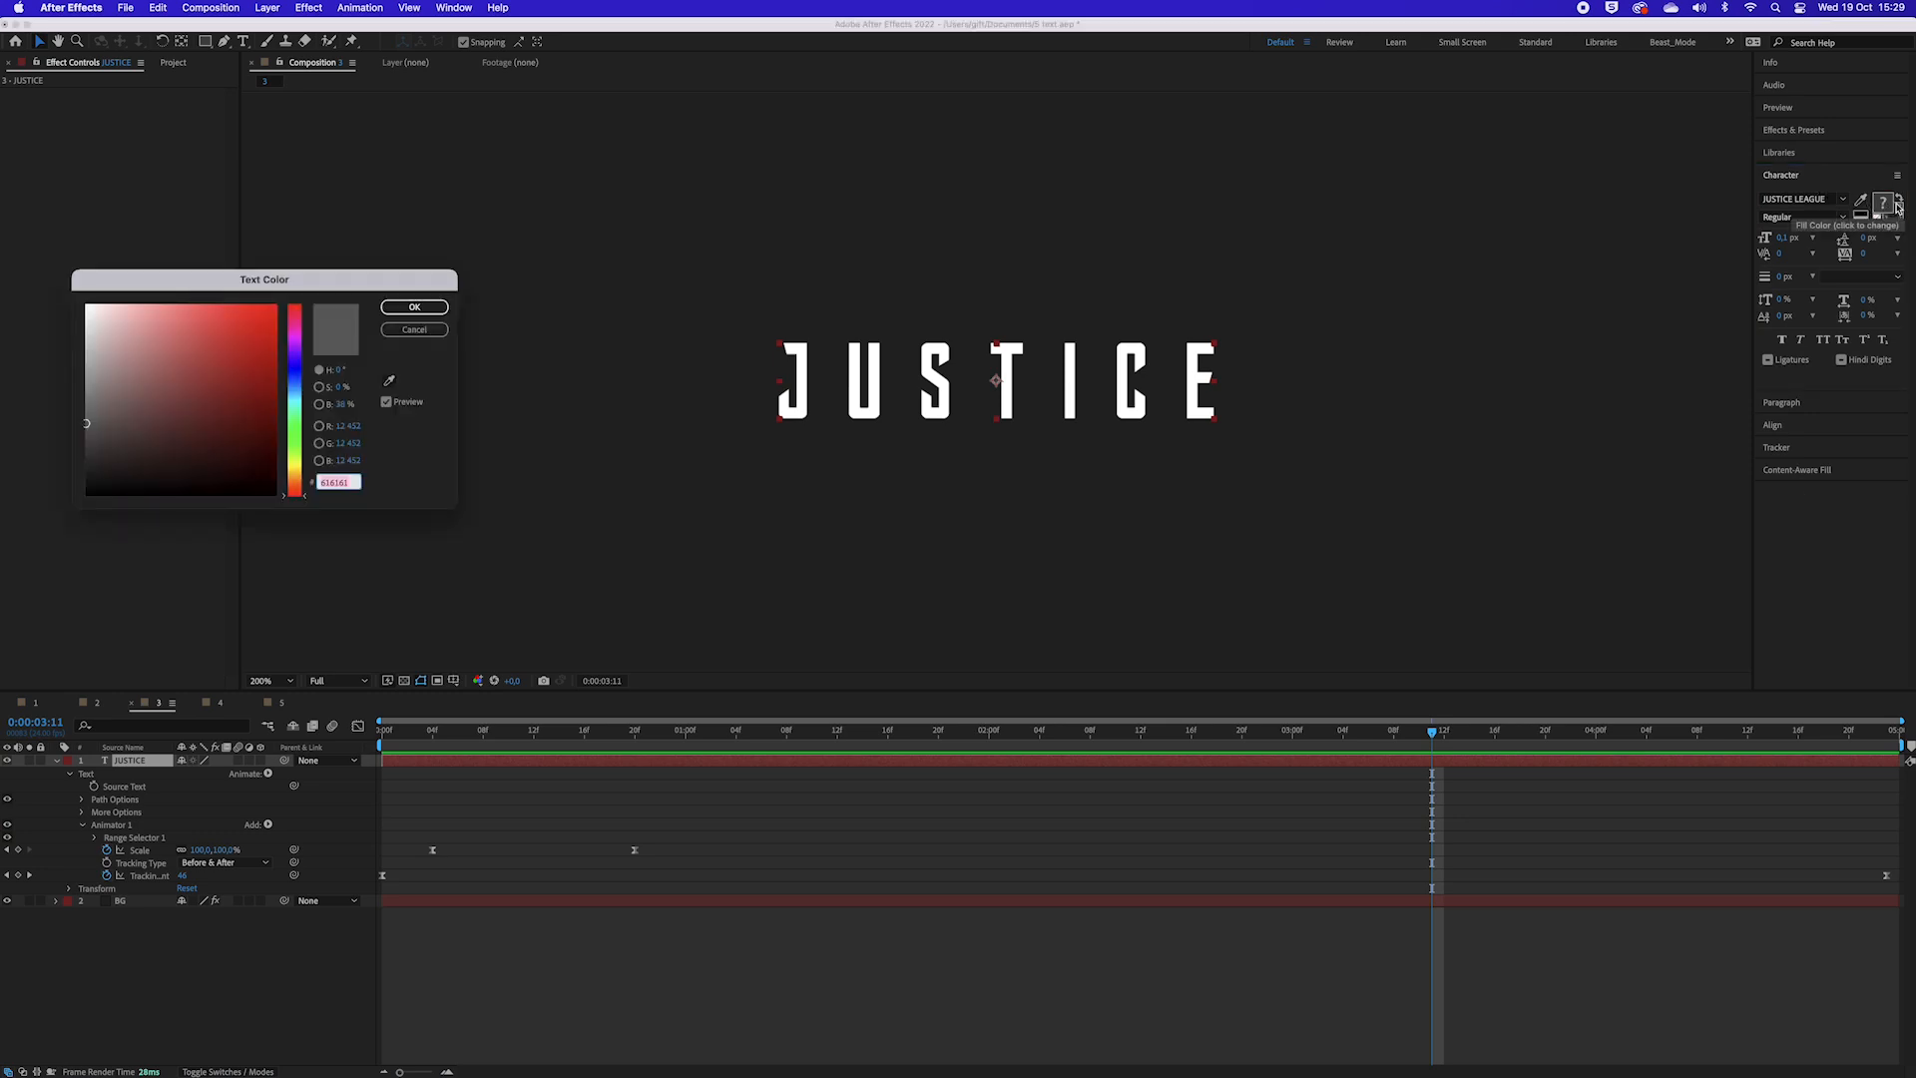
mouse_move(85, 423)
mouse_down()
mouse_move(51, 427)
mouse_move(49, 376)
mouse_up()
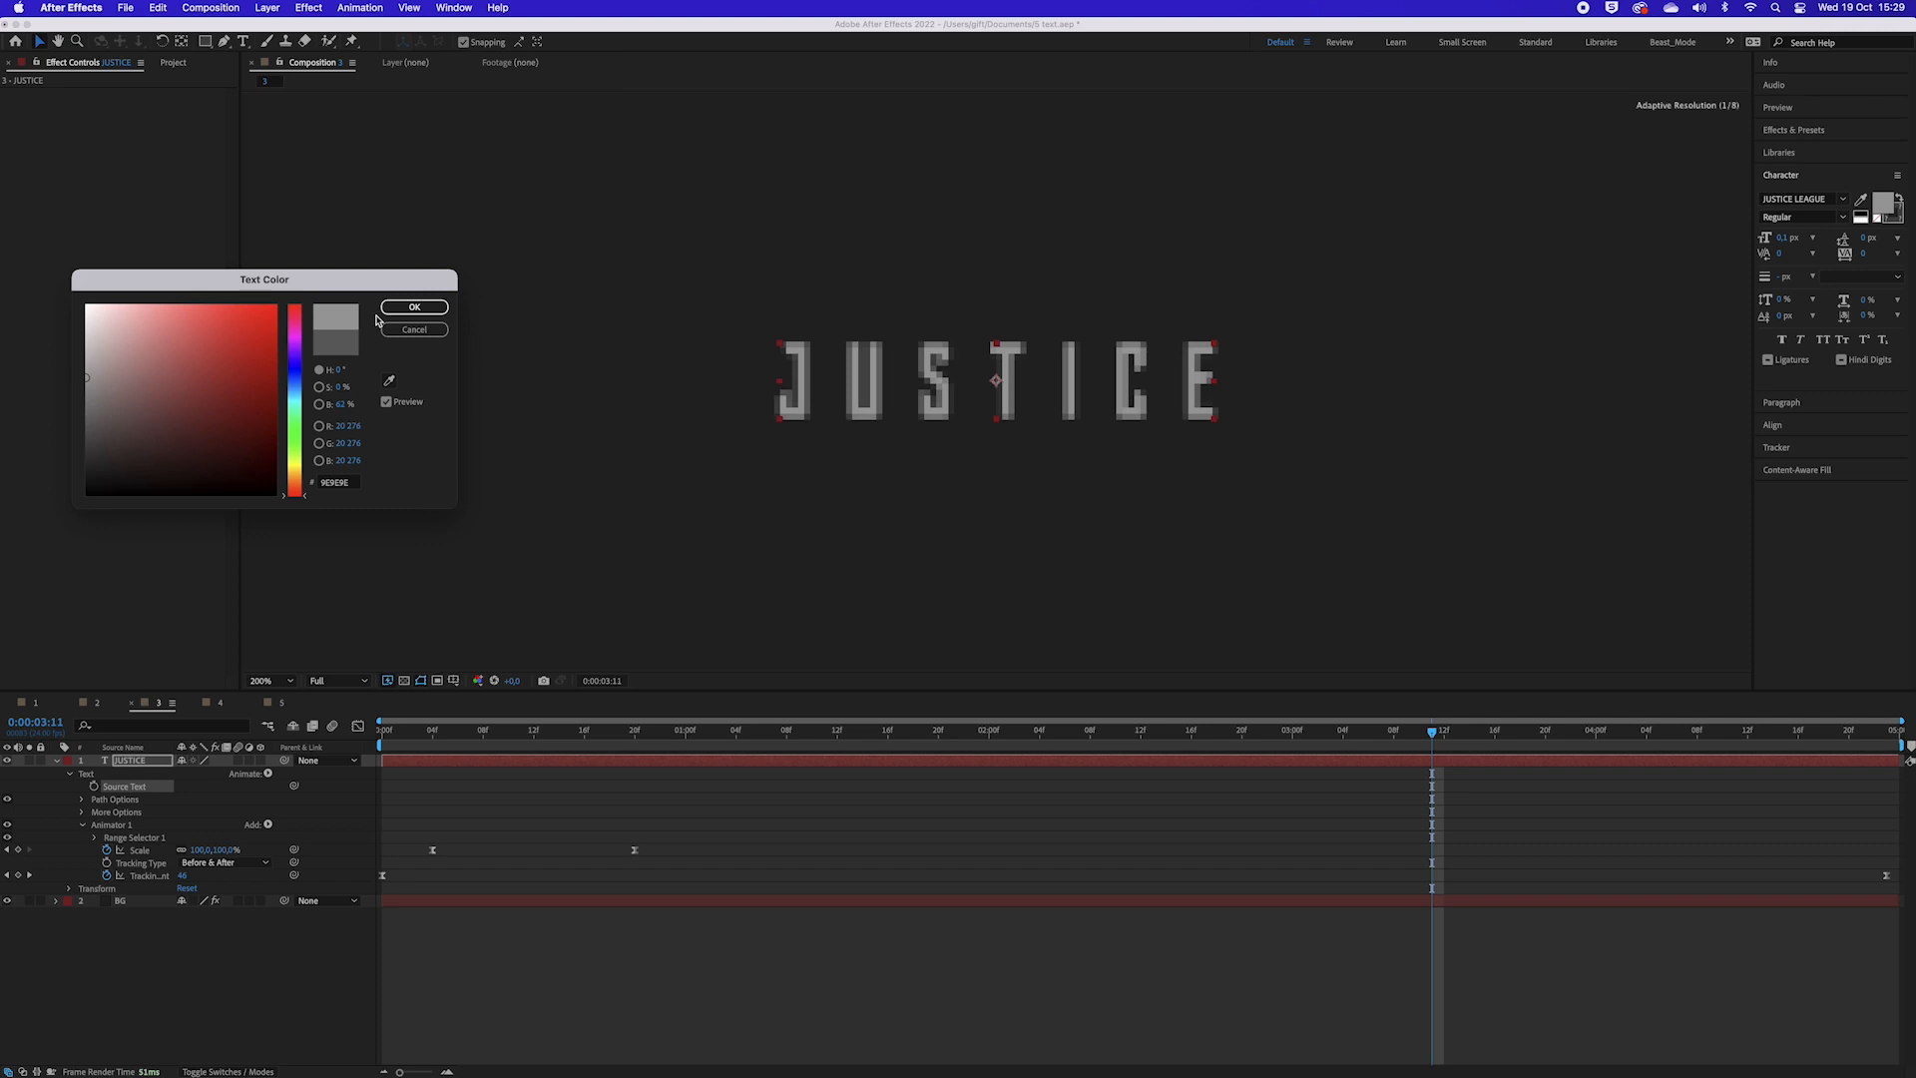
click(412, 307)
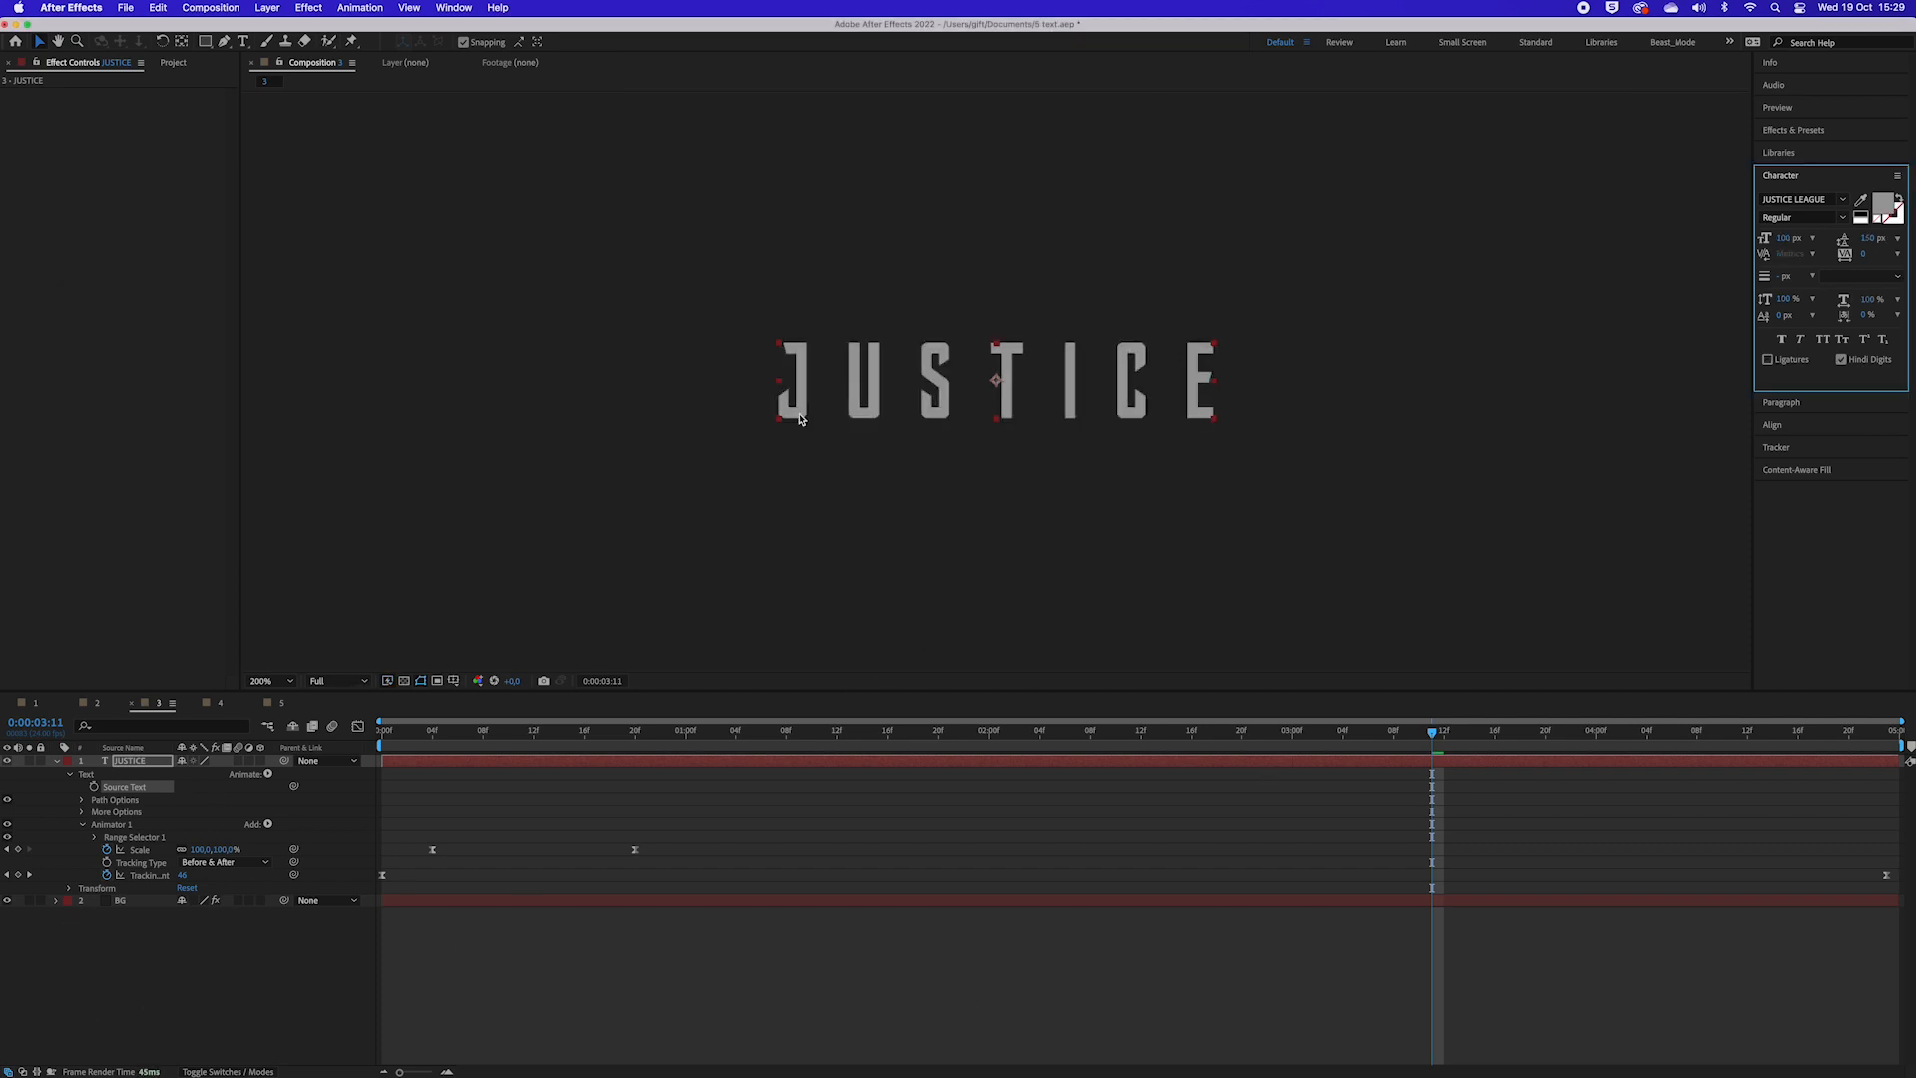
Step: Apply the CC Light Sweep effect to the JUSTICE text layer
click(309, 7)
mouse_move(350, 204)
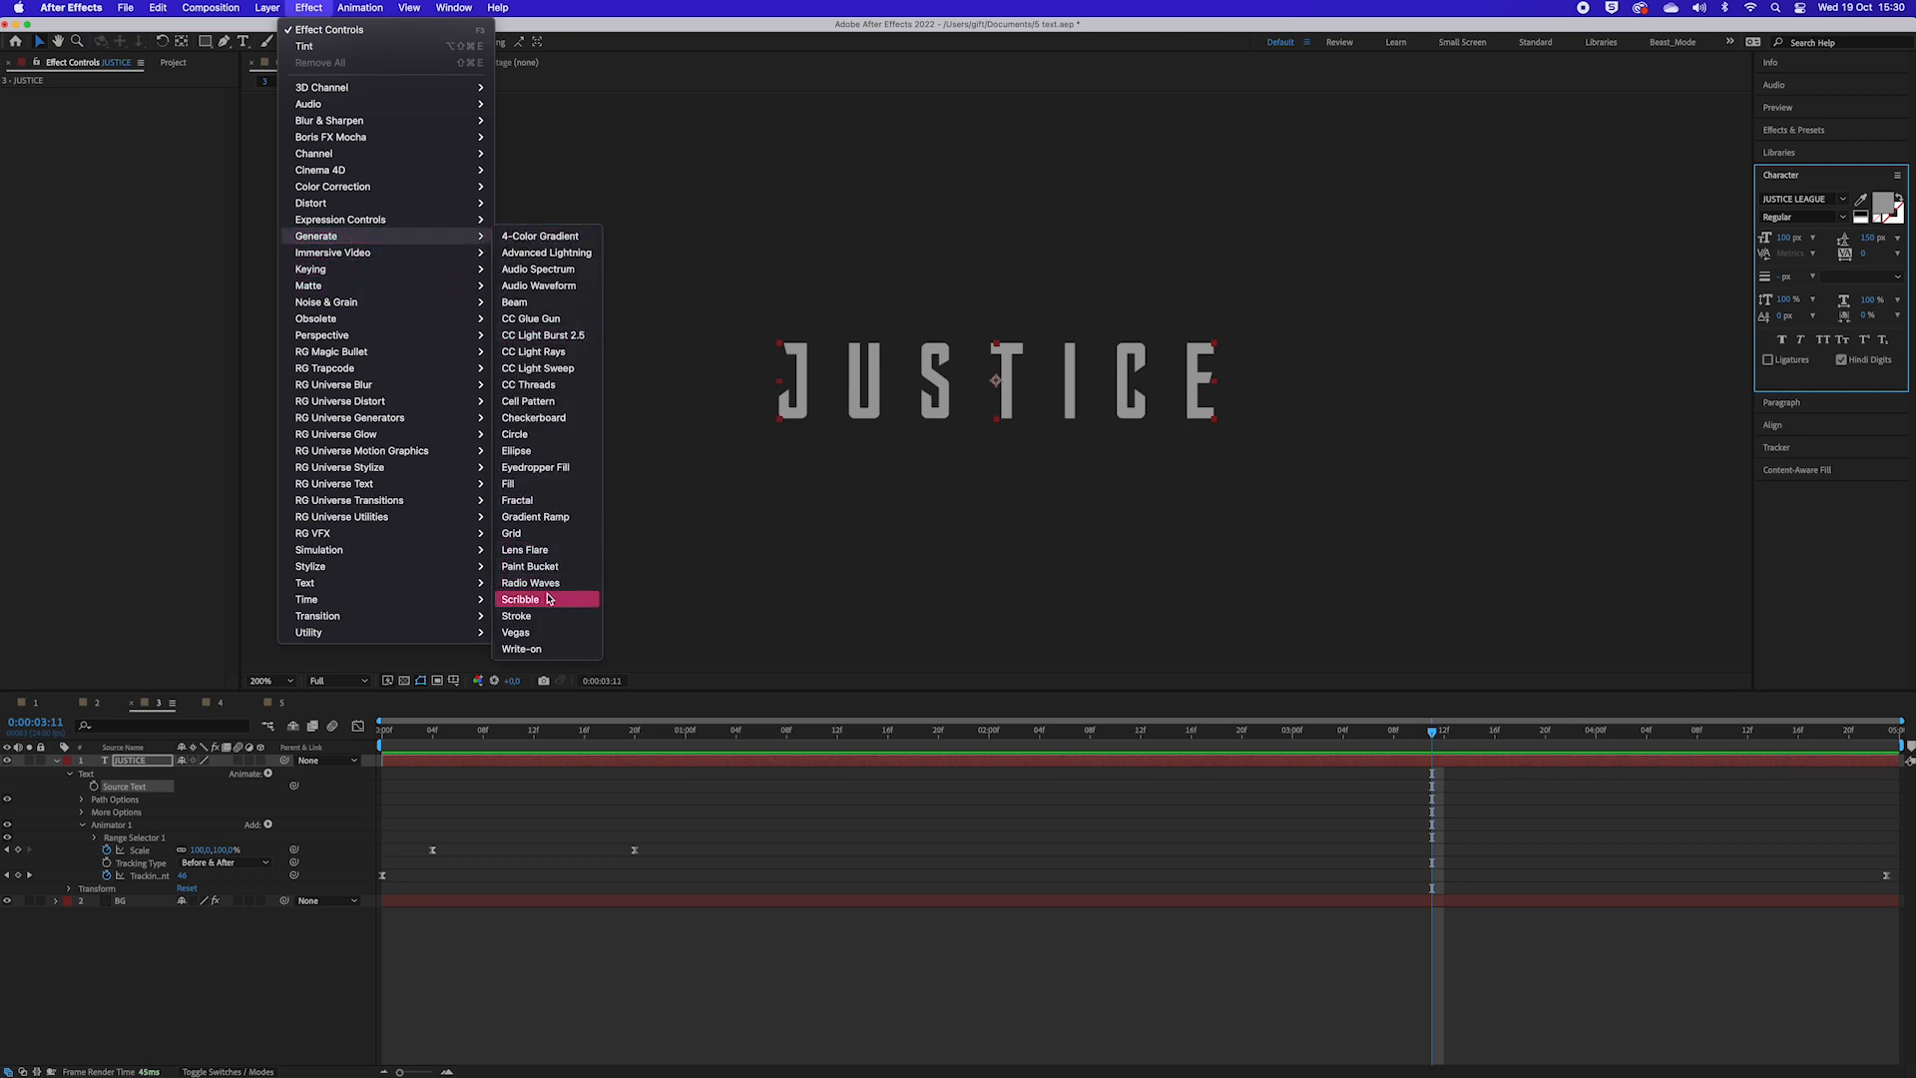
click(540, 368)
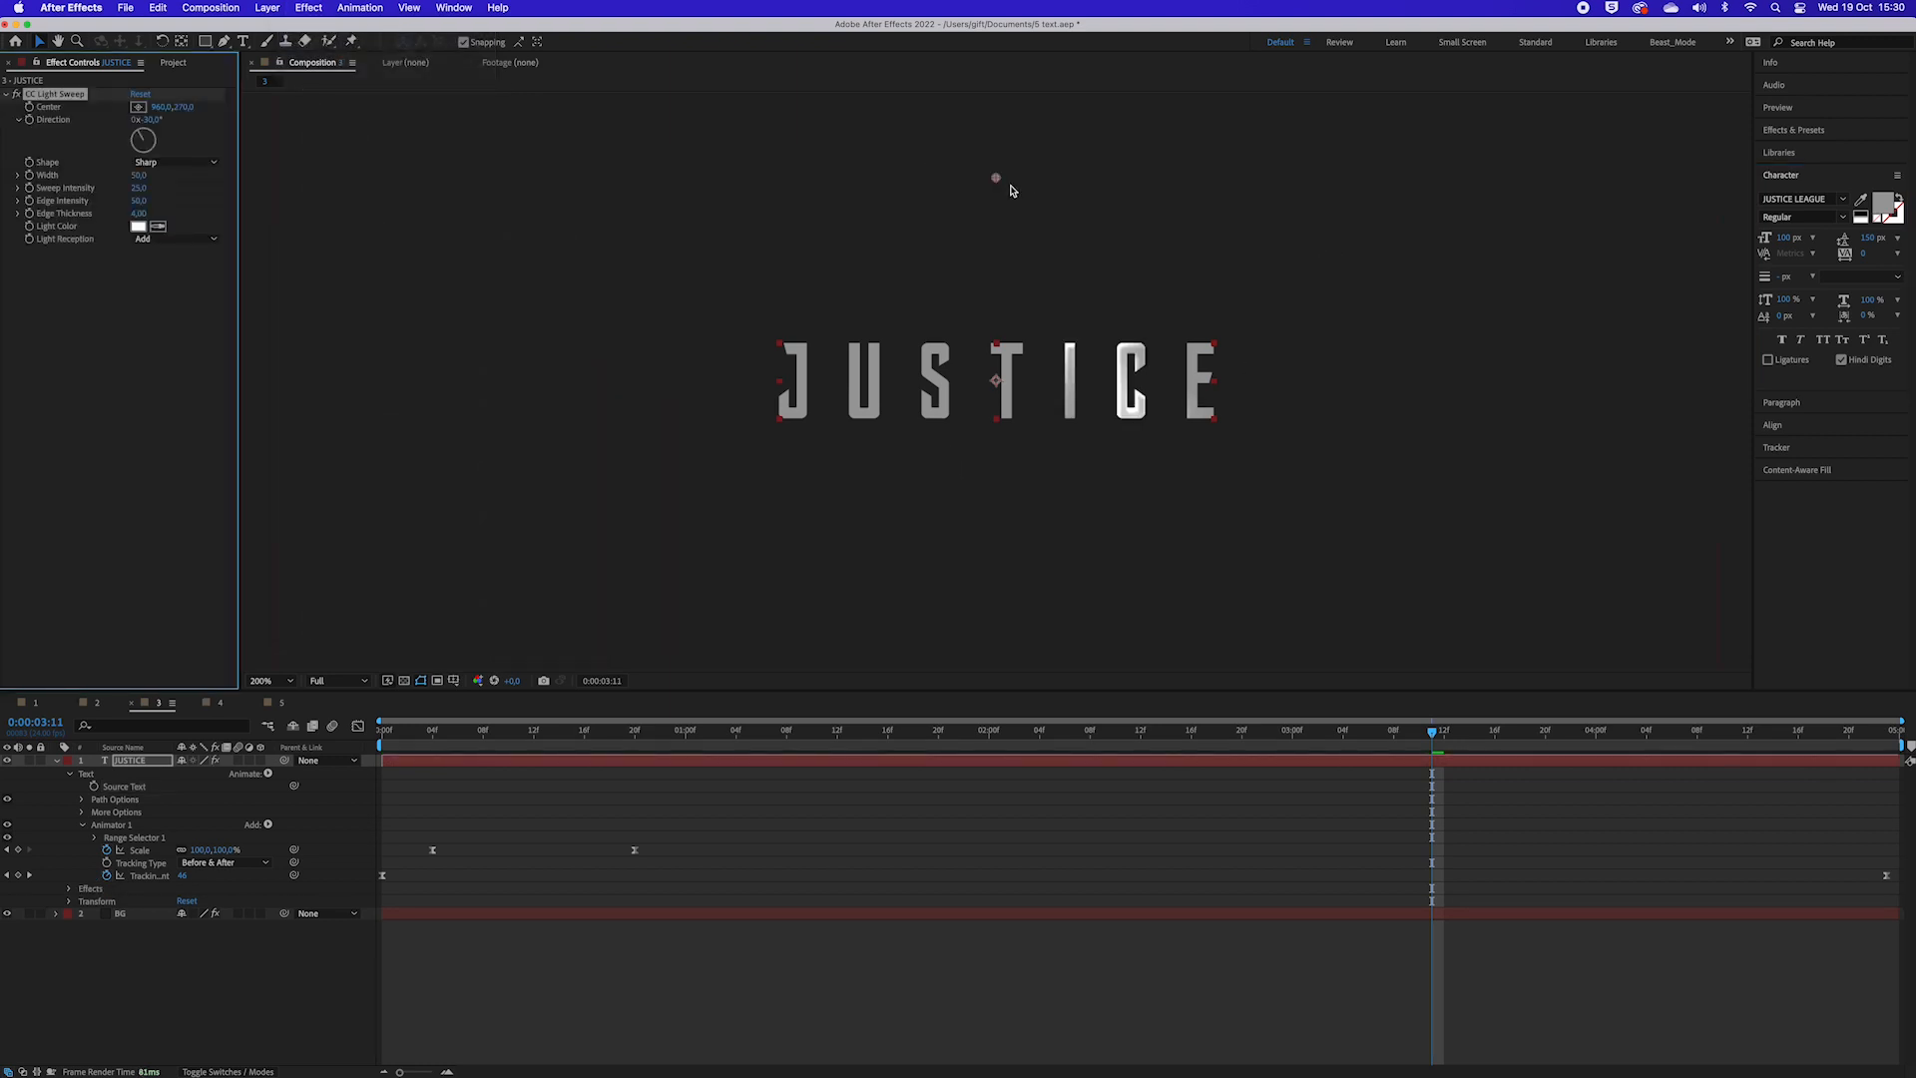
Step: Set the CC Light Sweep direction to 45° and place its center above the letters T and I
drag(996, 180, 877, 204)
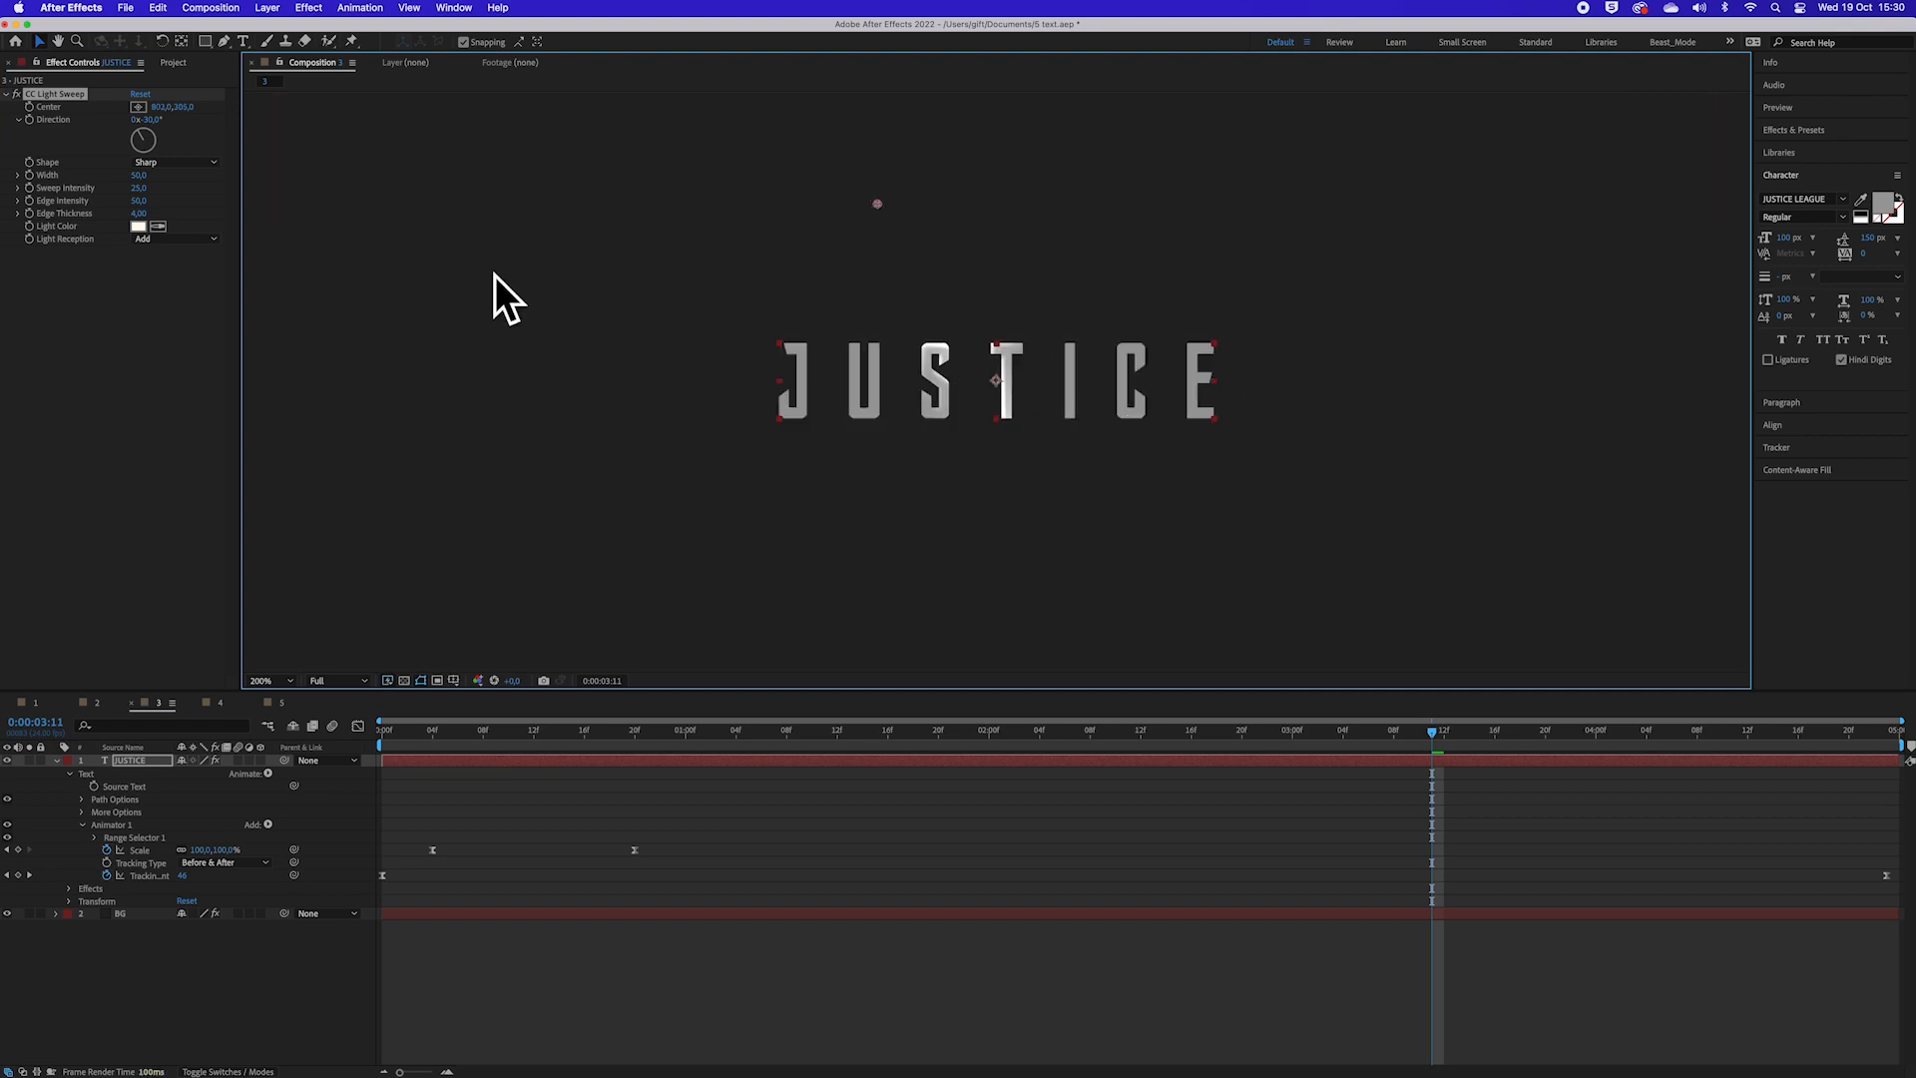
drag(150, 140, 150, 138)
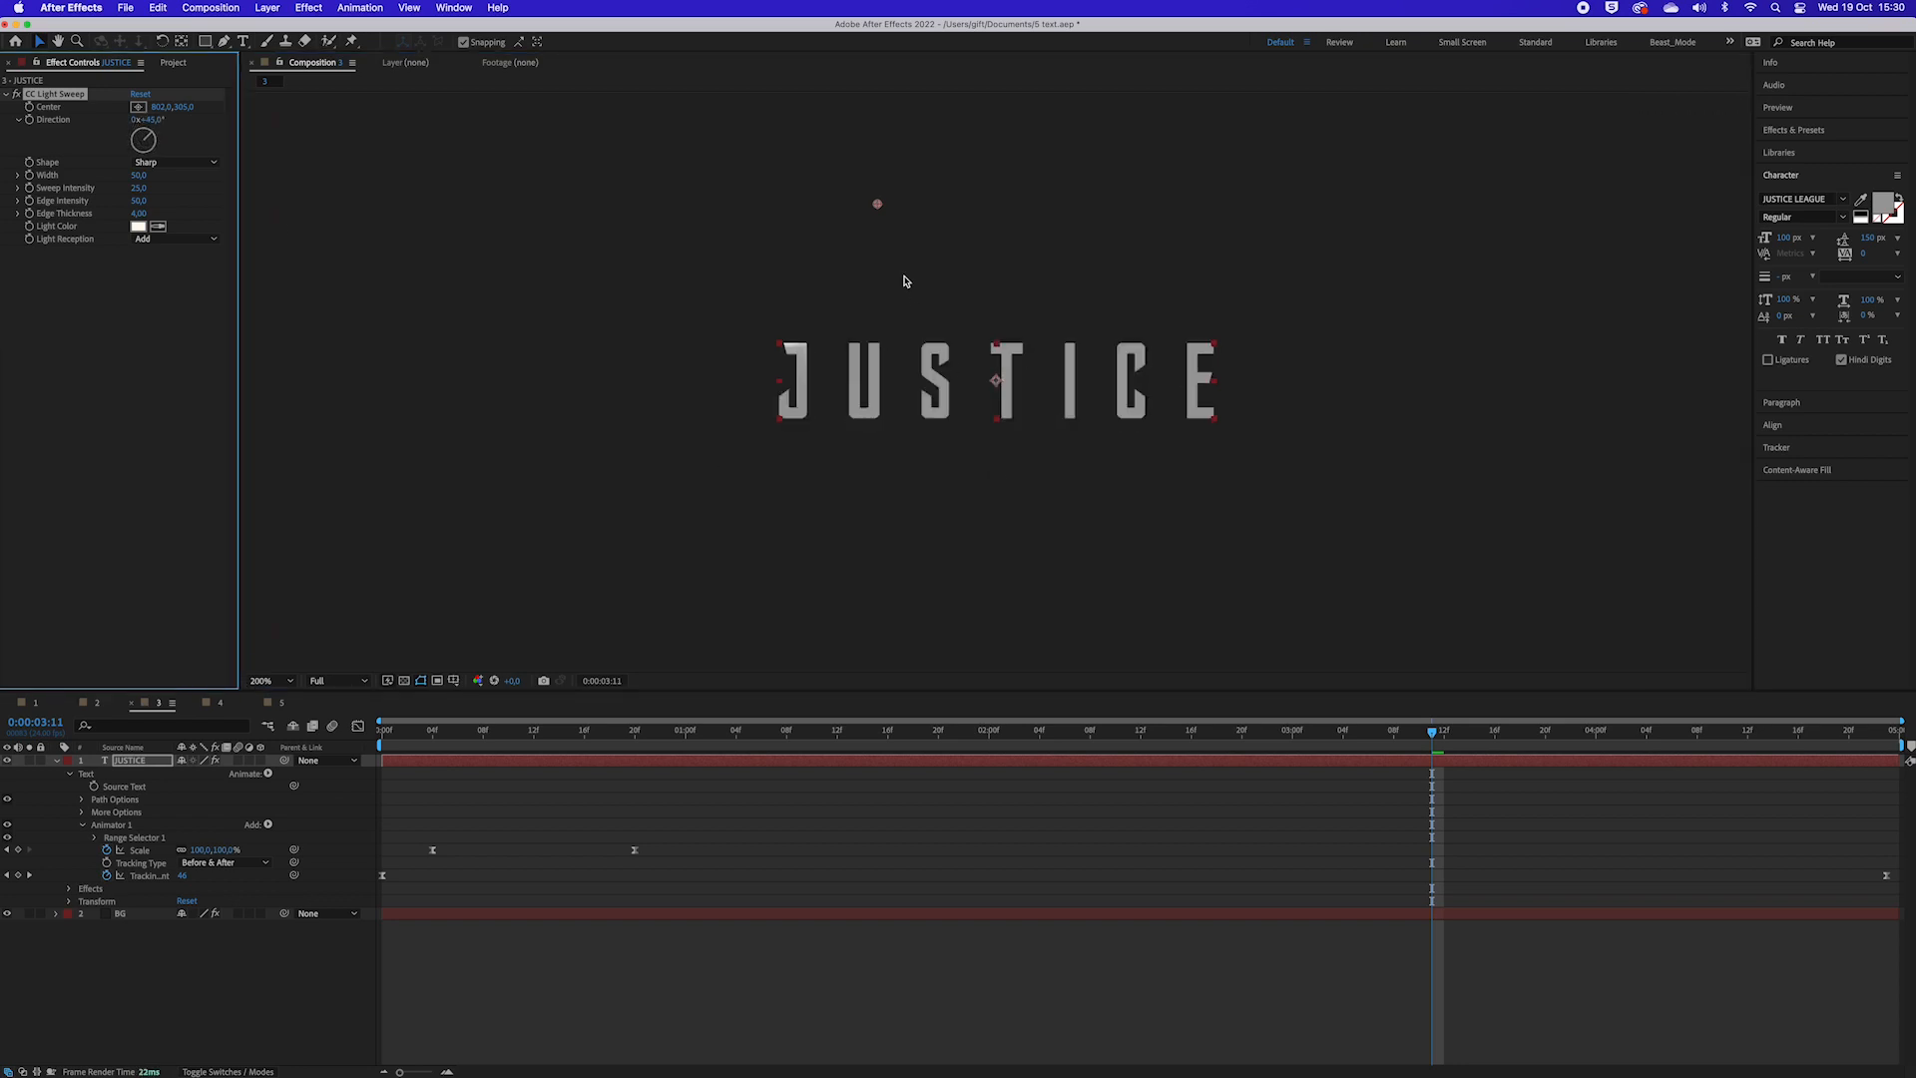
drag(876, 213, 1045, 279)
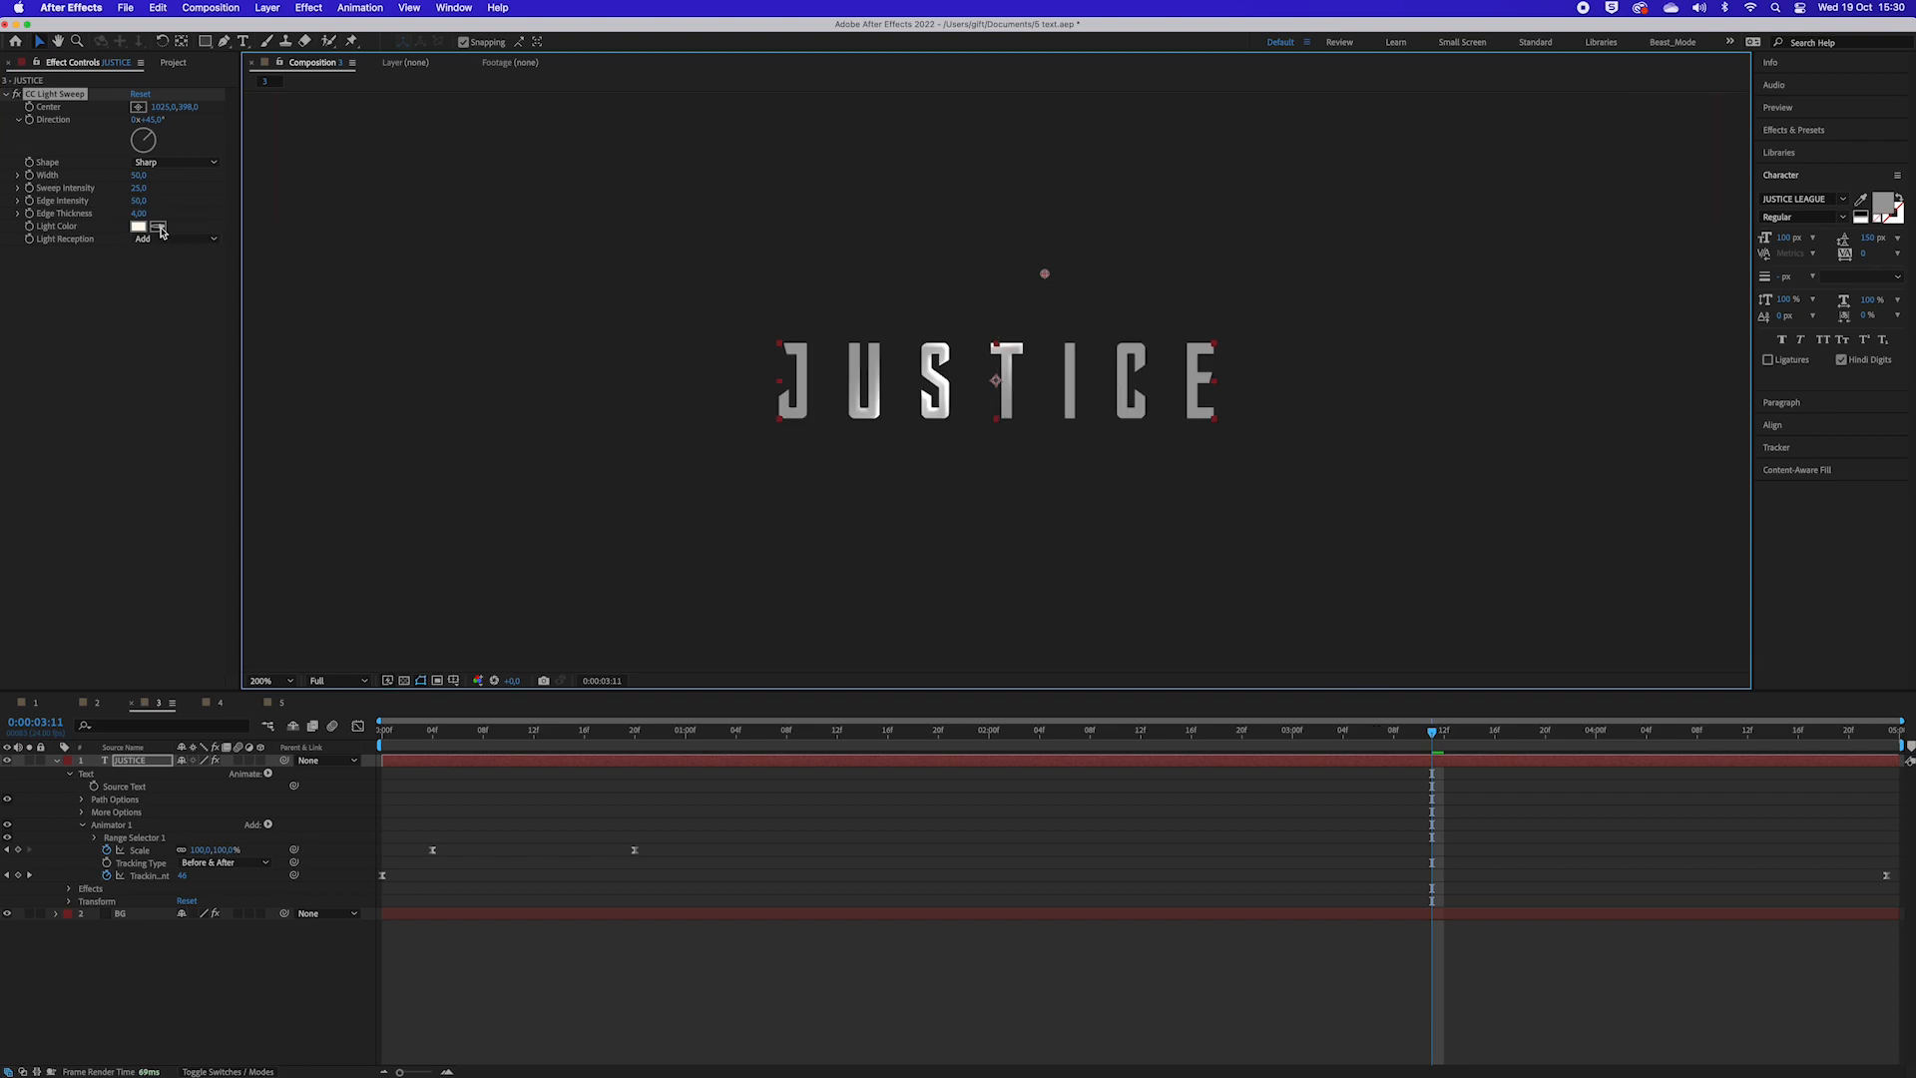
Step: Set the light sweep's Edge Intensity to 130 and move its center above the letter U
drag(140, 200, 204, 210)
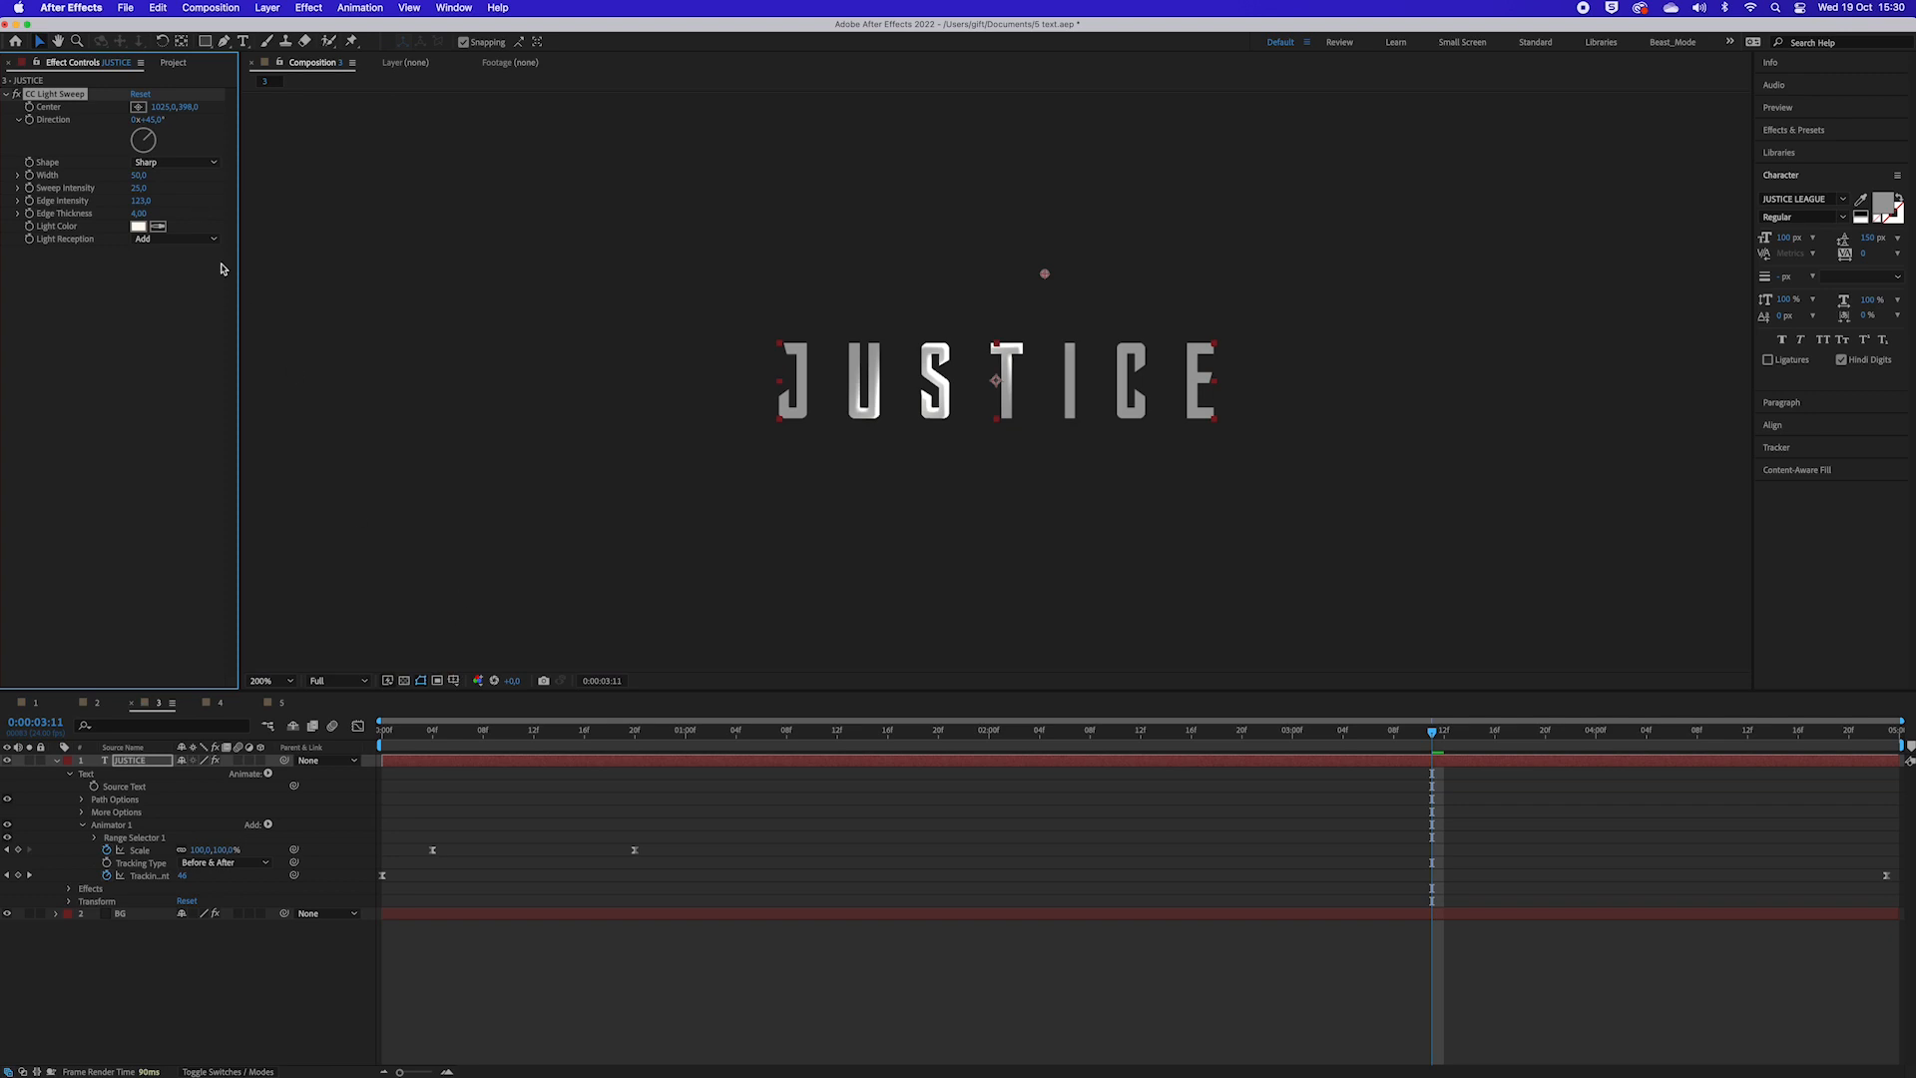
click(154, 200)
drag(1046, 278, 887, 286)
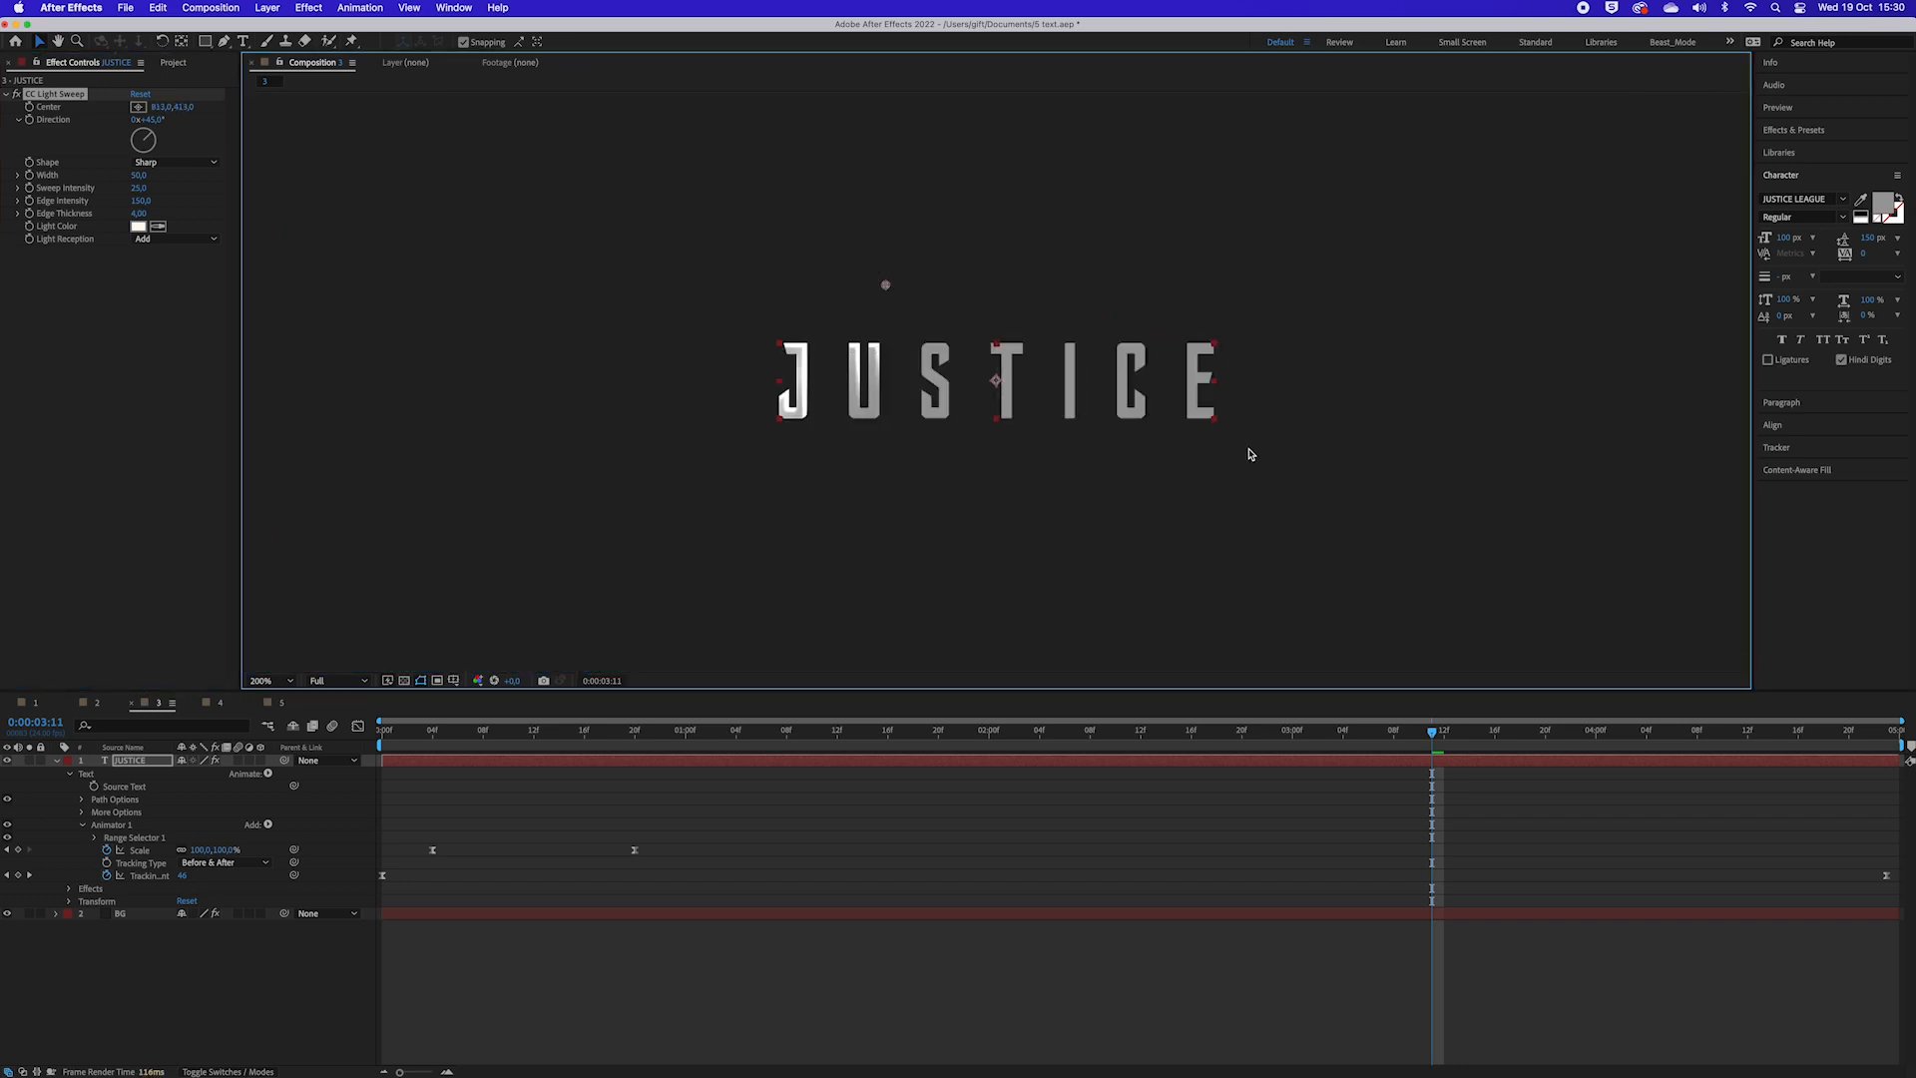
Step: Keyframe the light sweep's Center from about 671, 269 at 0:00:02:12 to about 1435, 638 at 0:00:04:23
drag(1409, 735, 1141, 743)
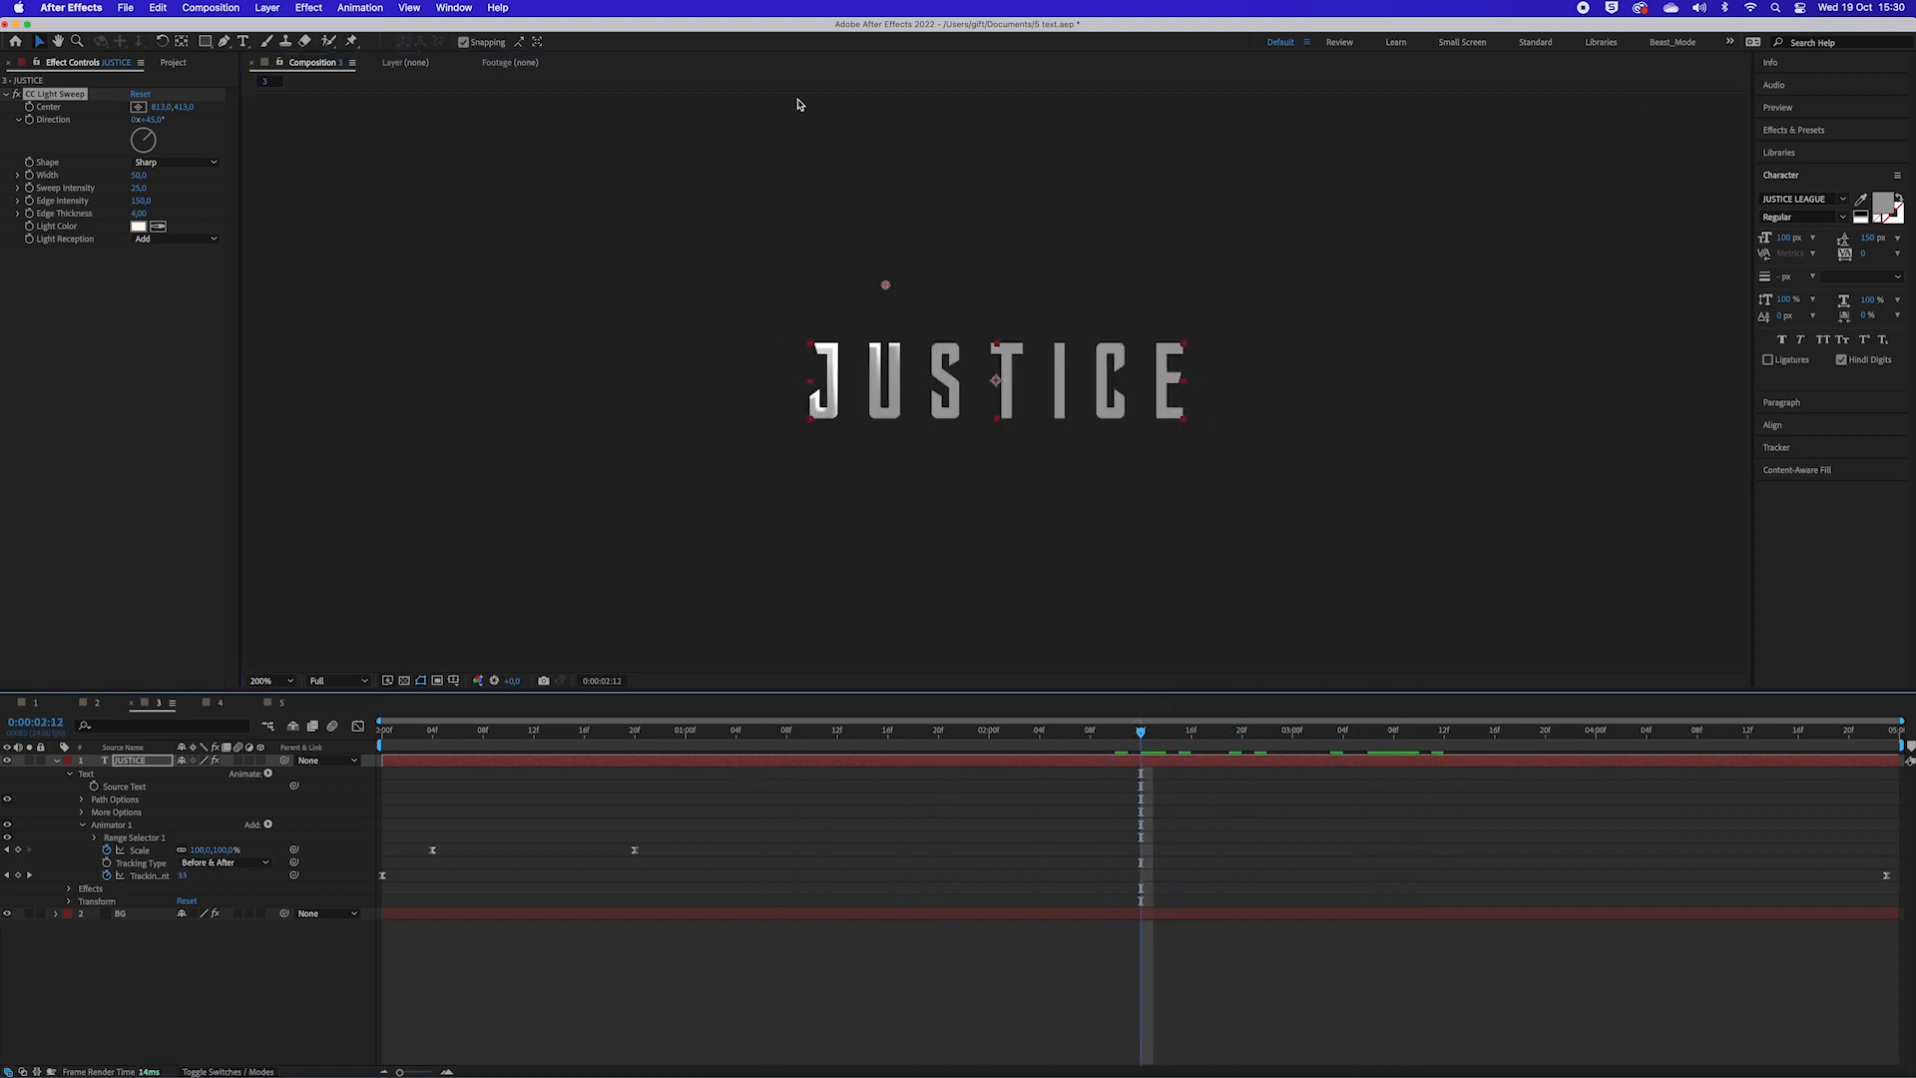
drag(885, 283, 778, 177)
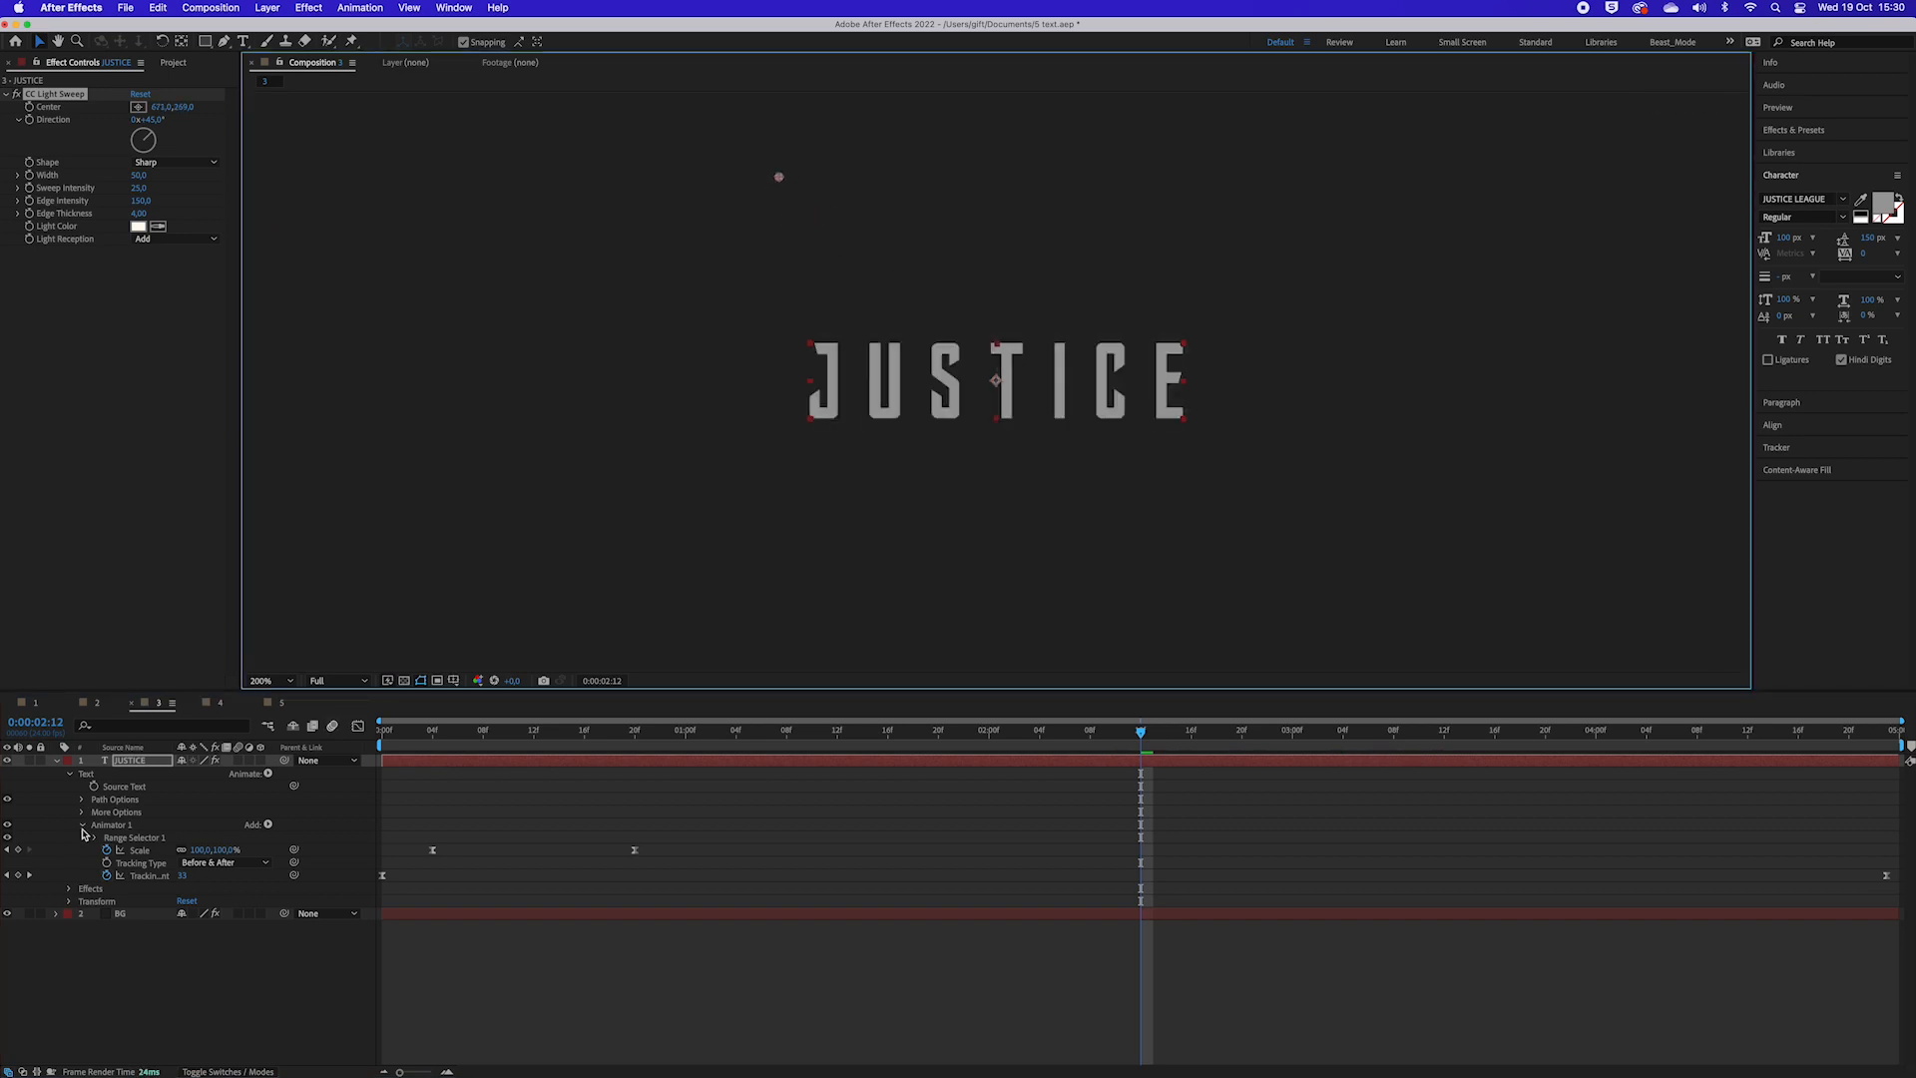
click(27, 114)
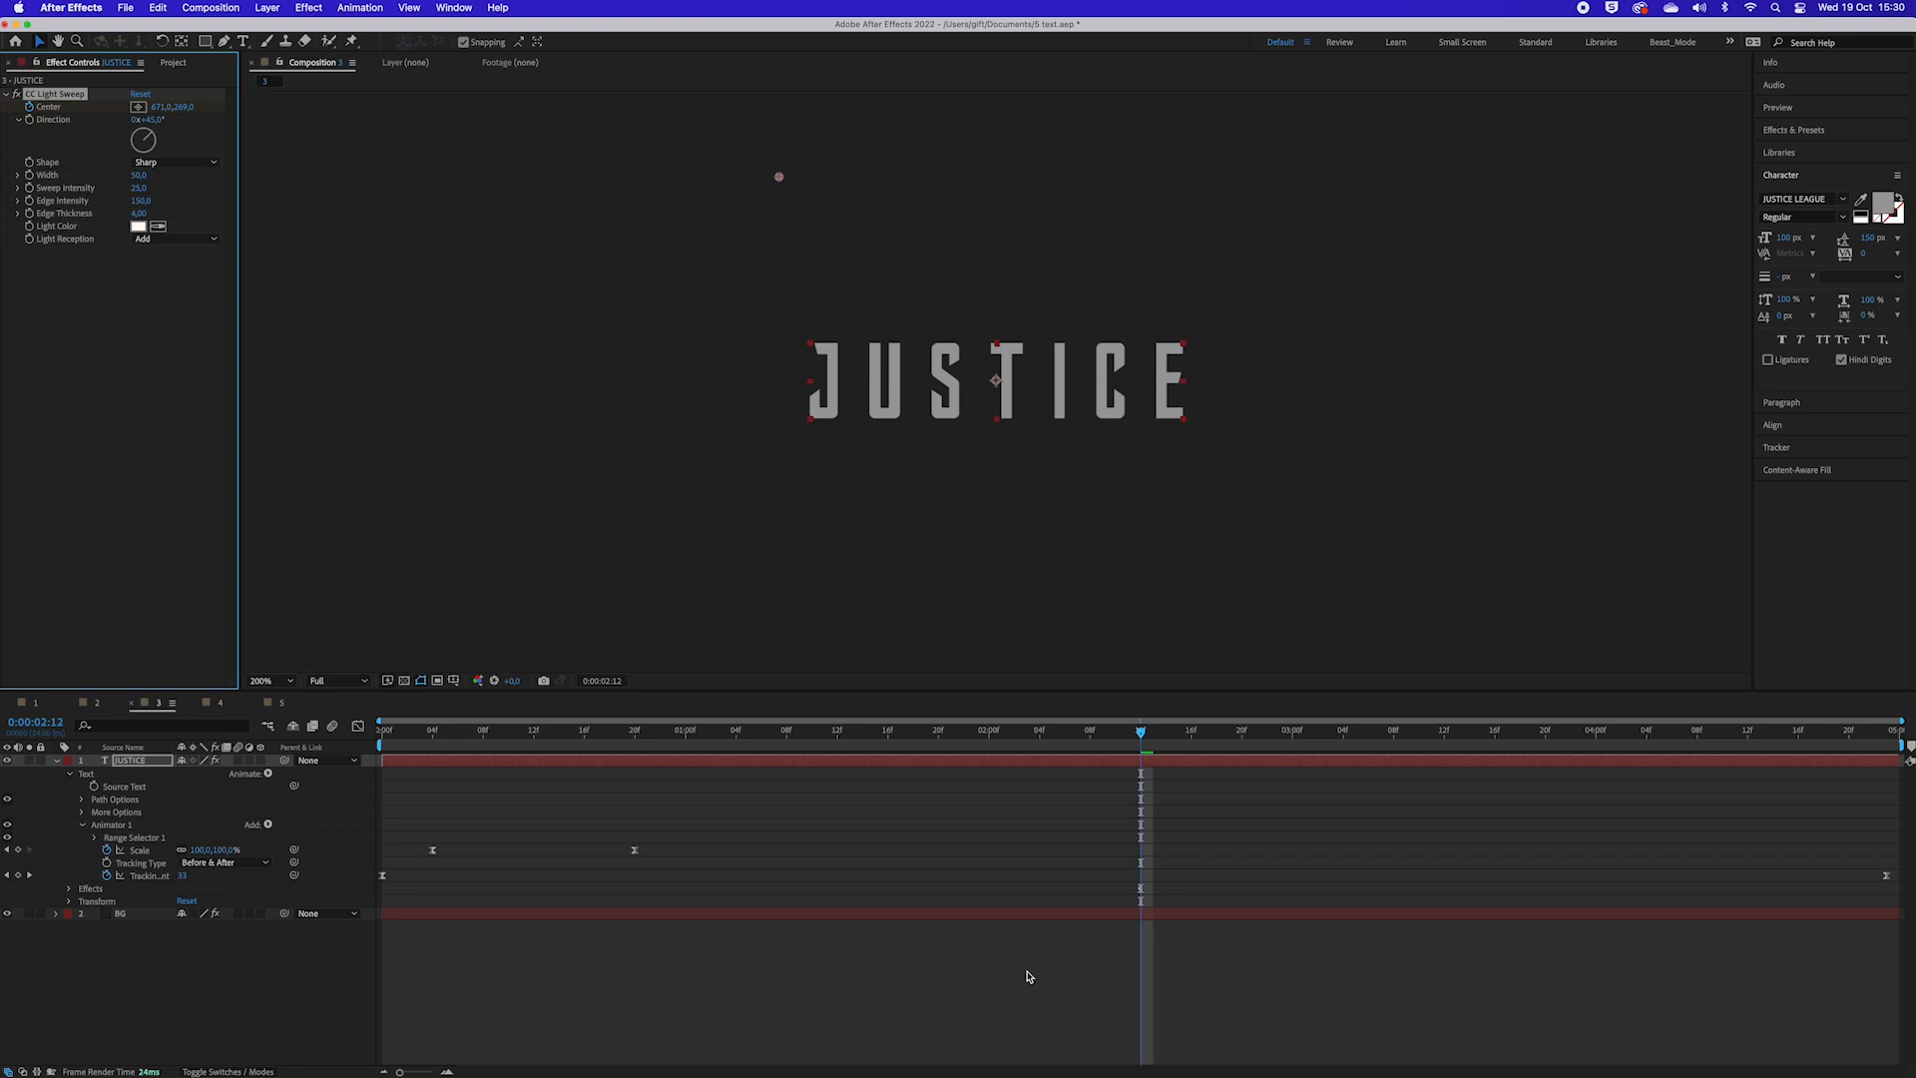
drag(1140, 744, 1911, 795)
drag(782, 178, 1354, 456)
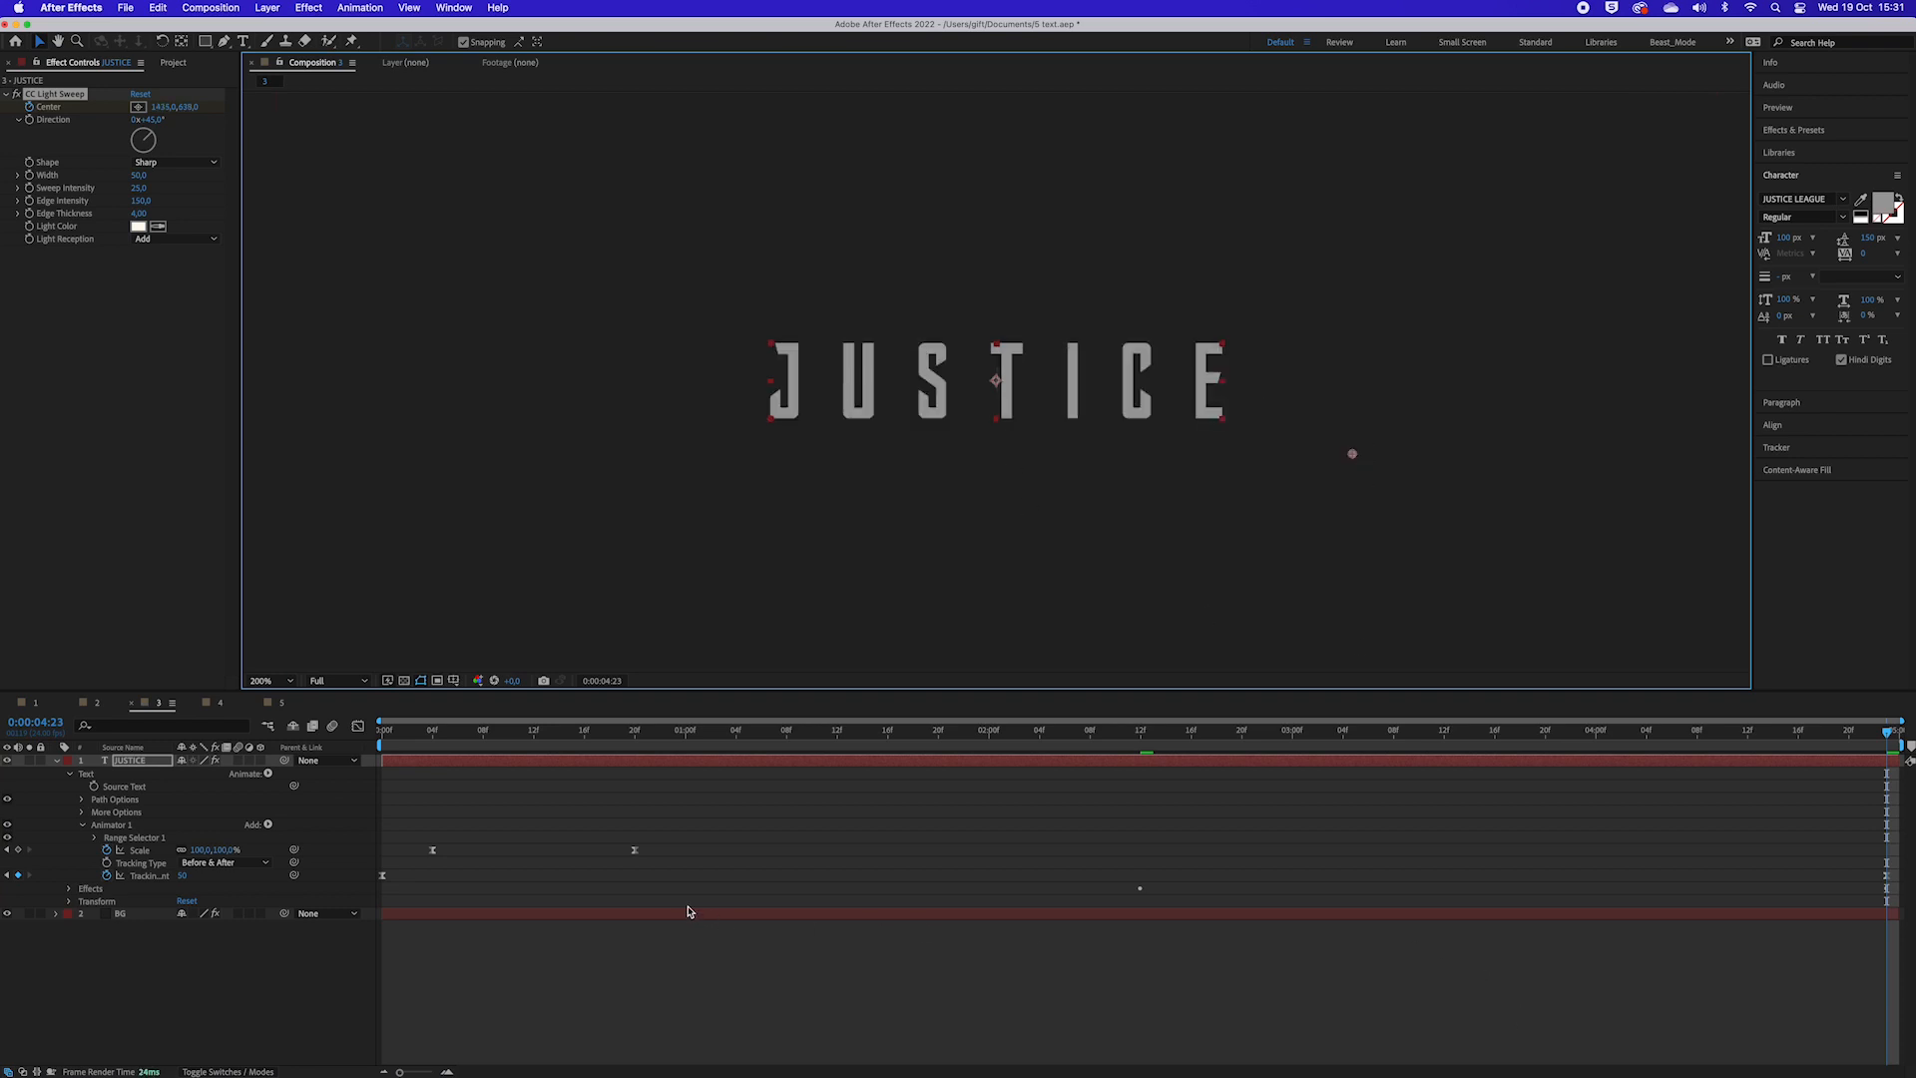
Step: Apply Easy Ease to both Center keyframes of the light sweep and preview the animation
key(u)
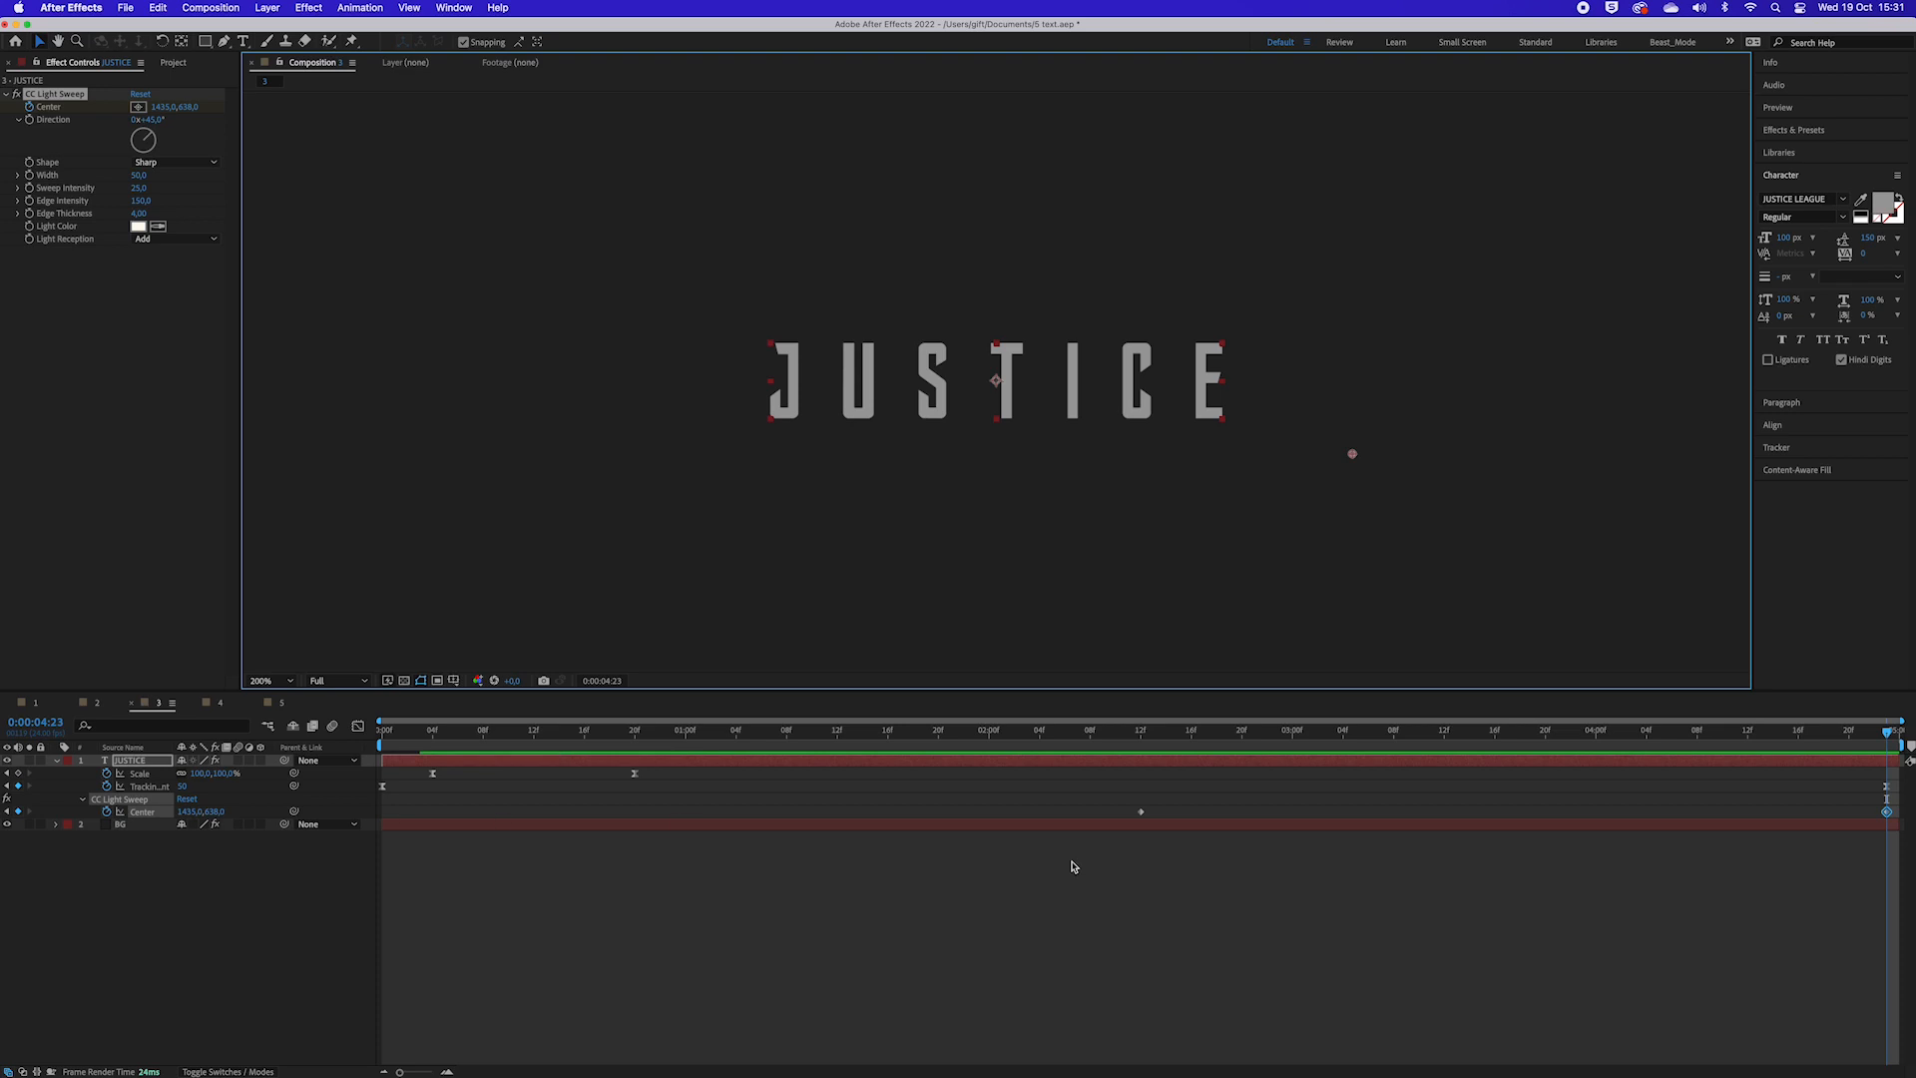
drag(1115, 806, 1911, 848)
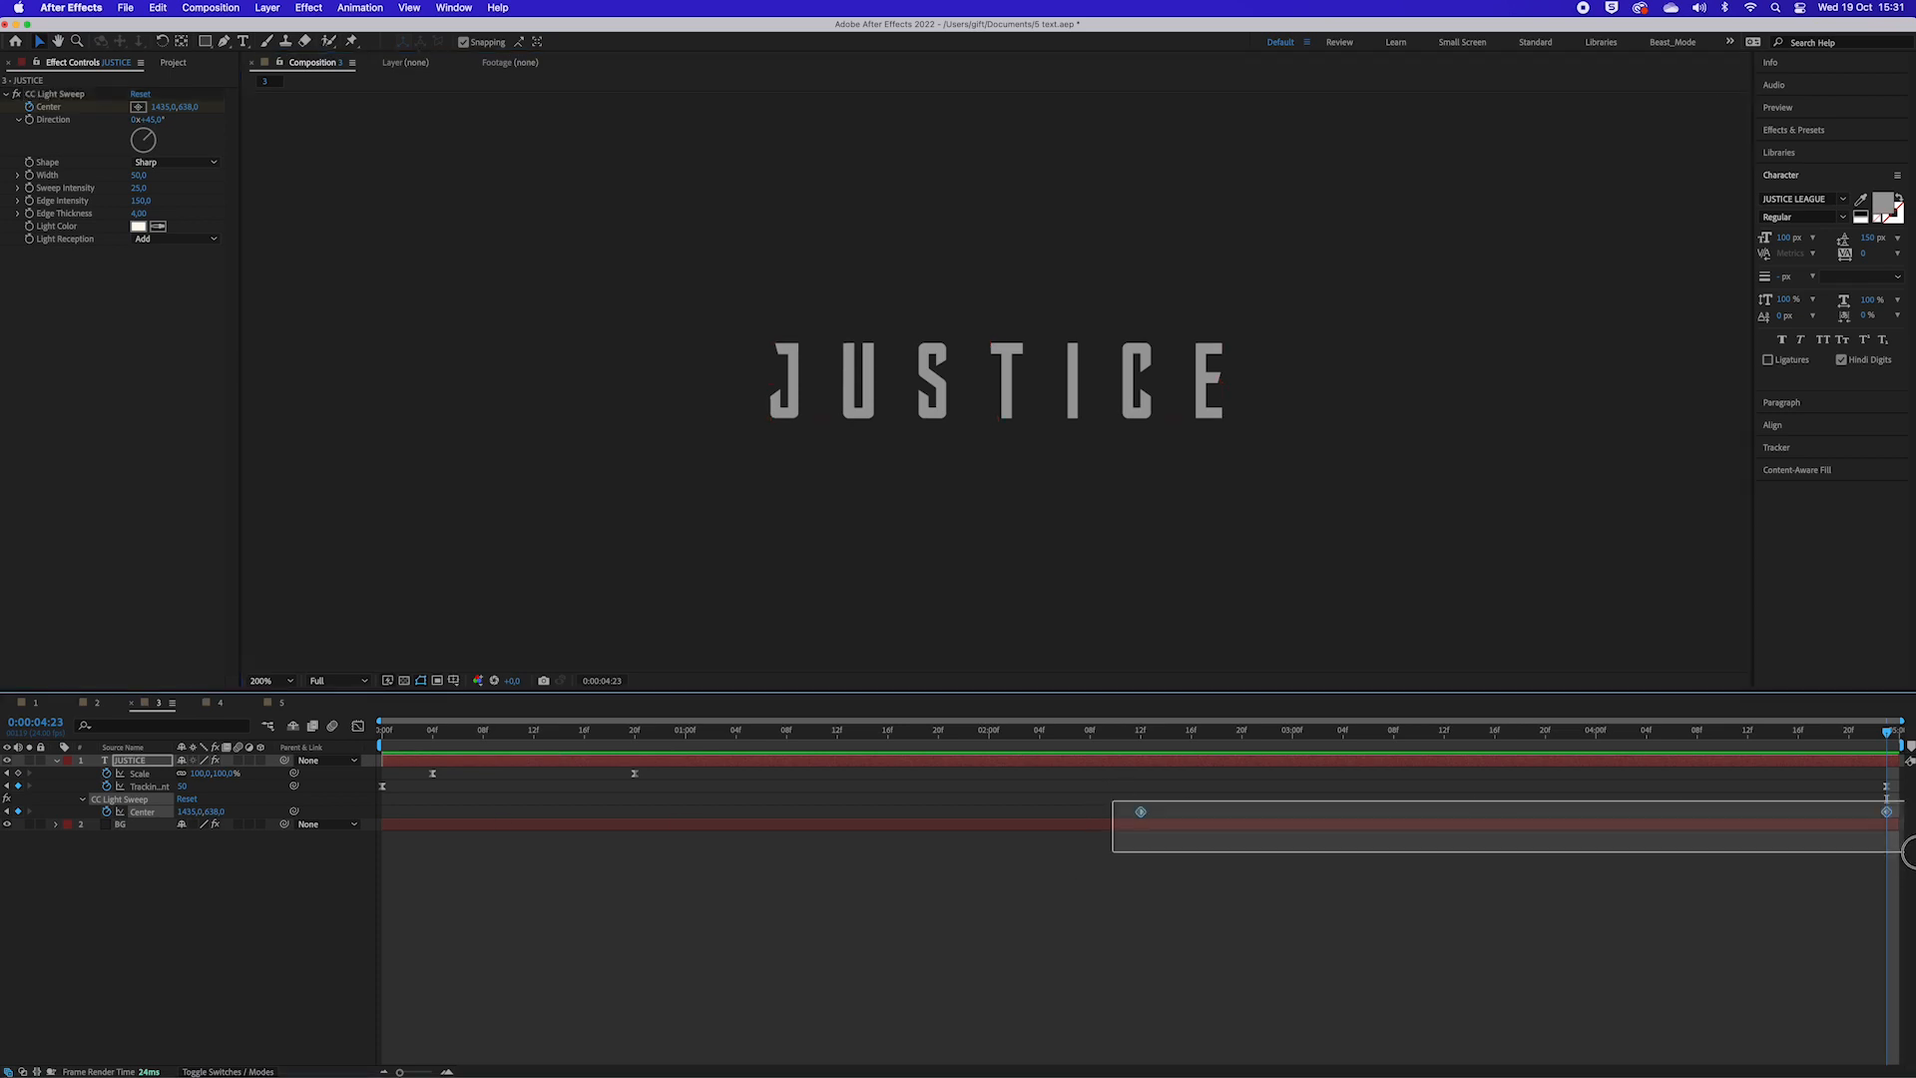
right_click(1141, 811)
mouse_move(1256, 1047)
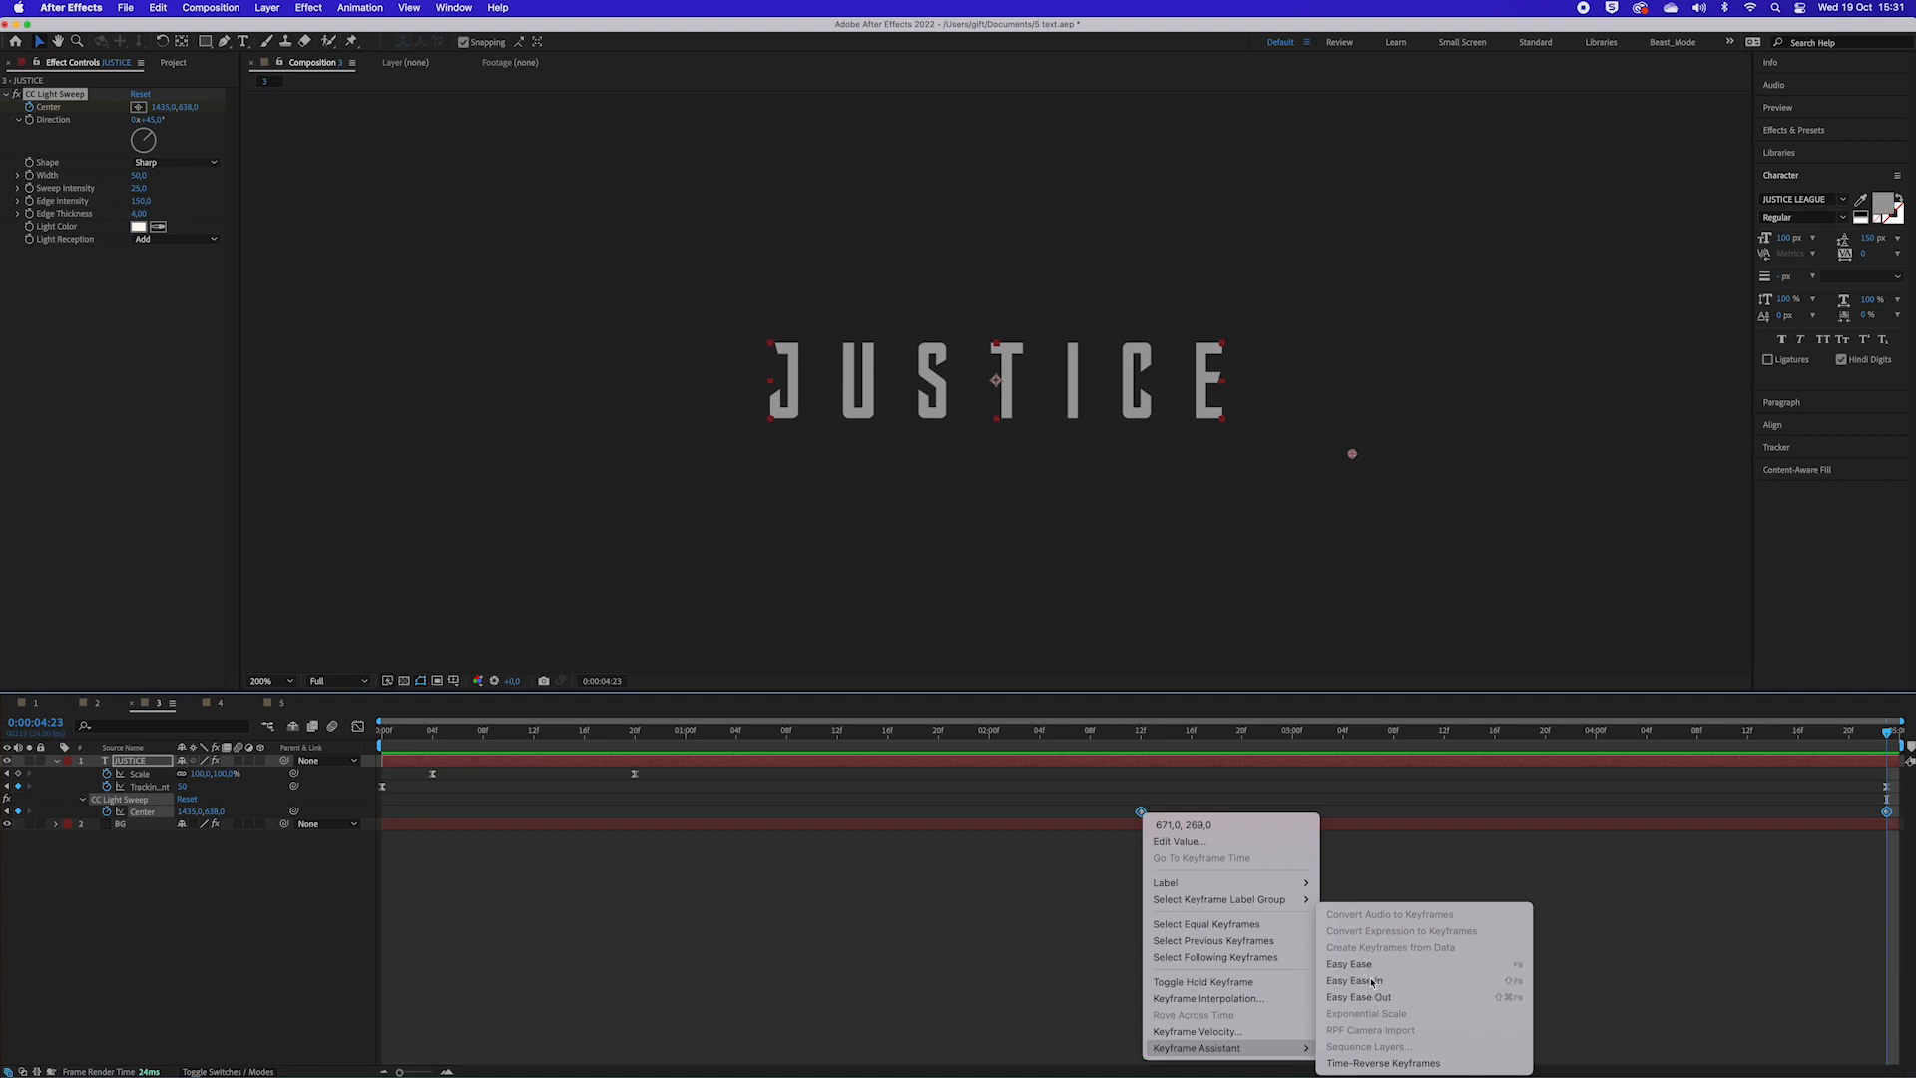
click(1417, 964)
click(799, 731)
key(space)
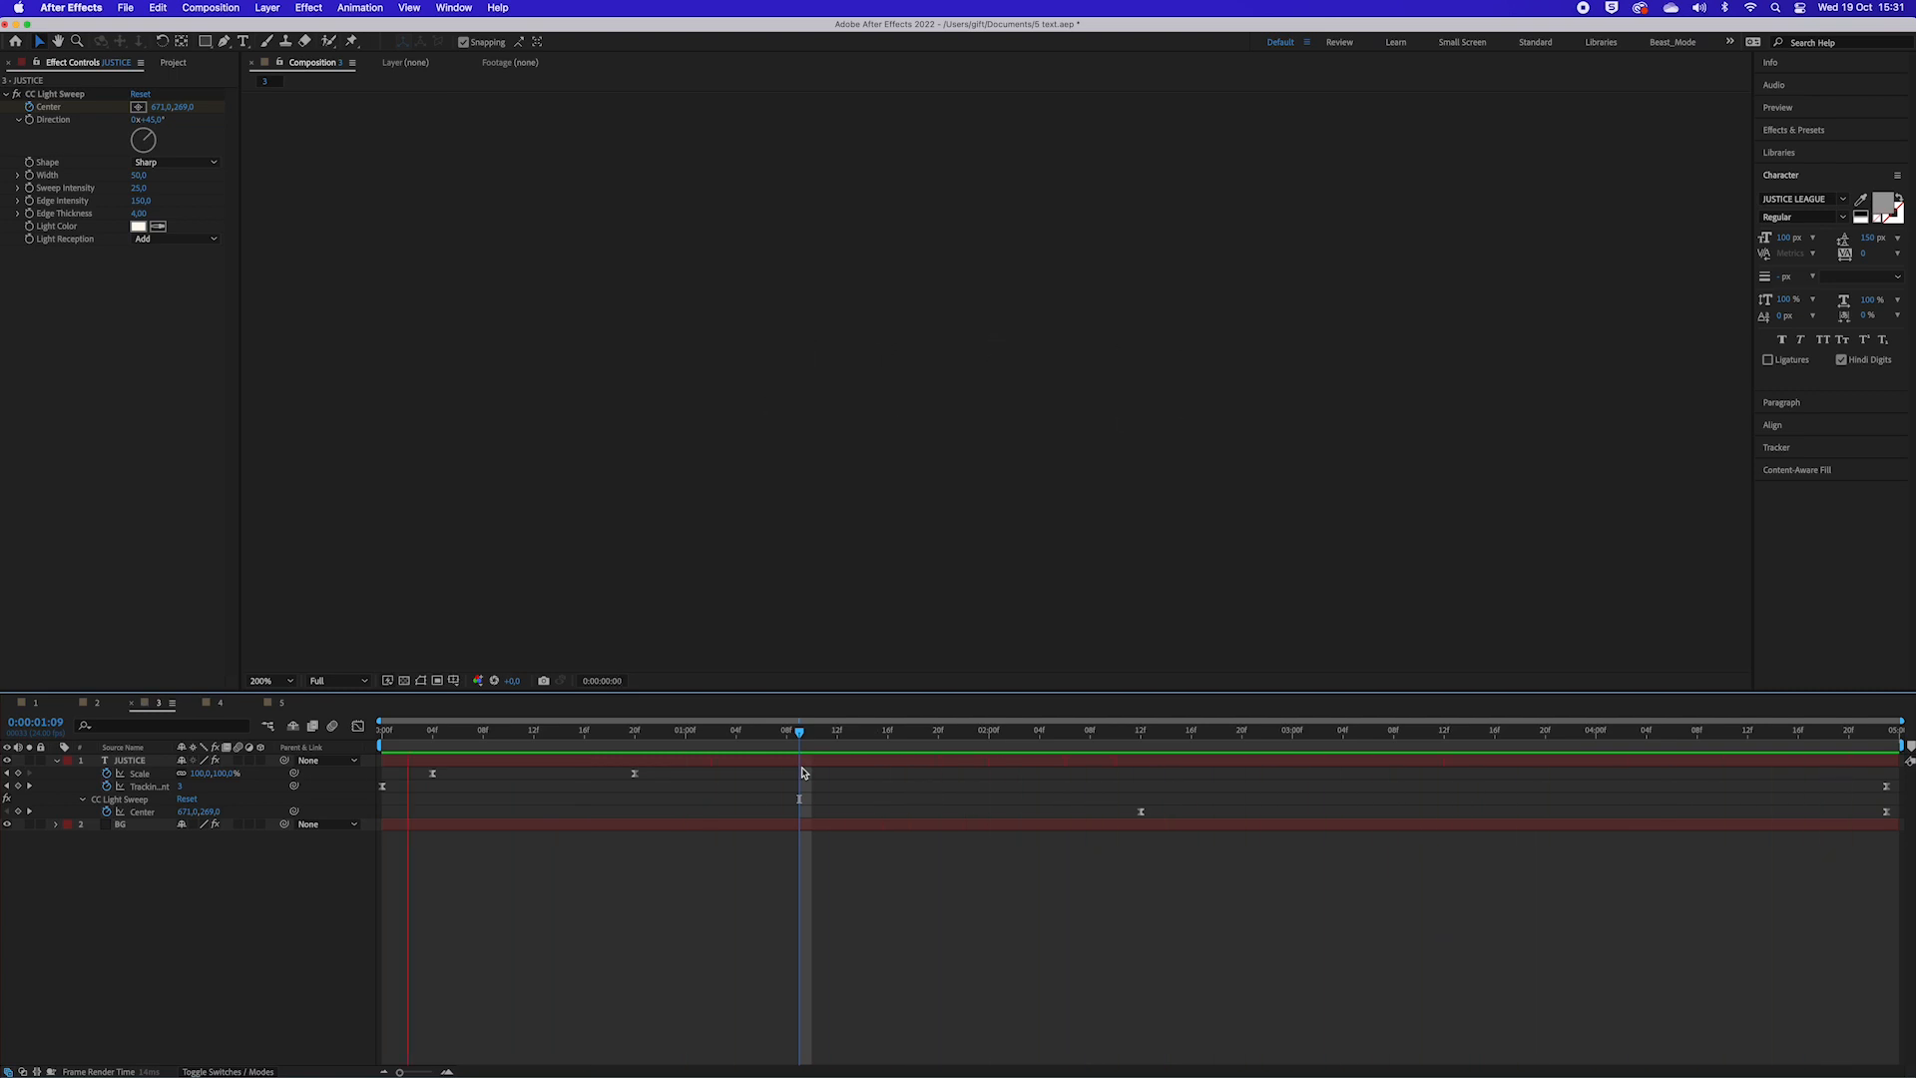
Step: At 0:00:03:17, set the light sweep's Light Reception to Cutout, and preview the result
drag(1111, 738, 1508, 799)
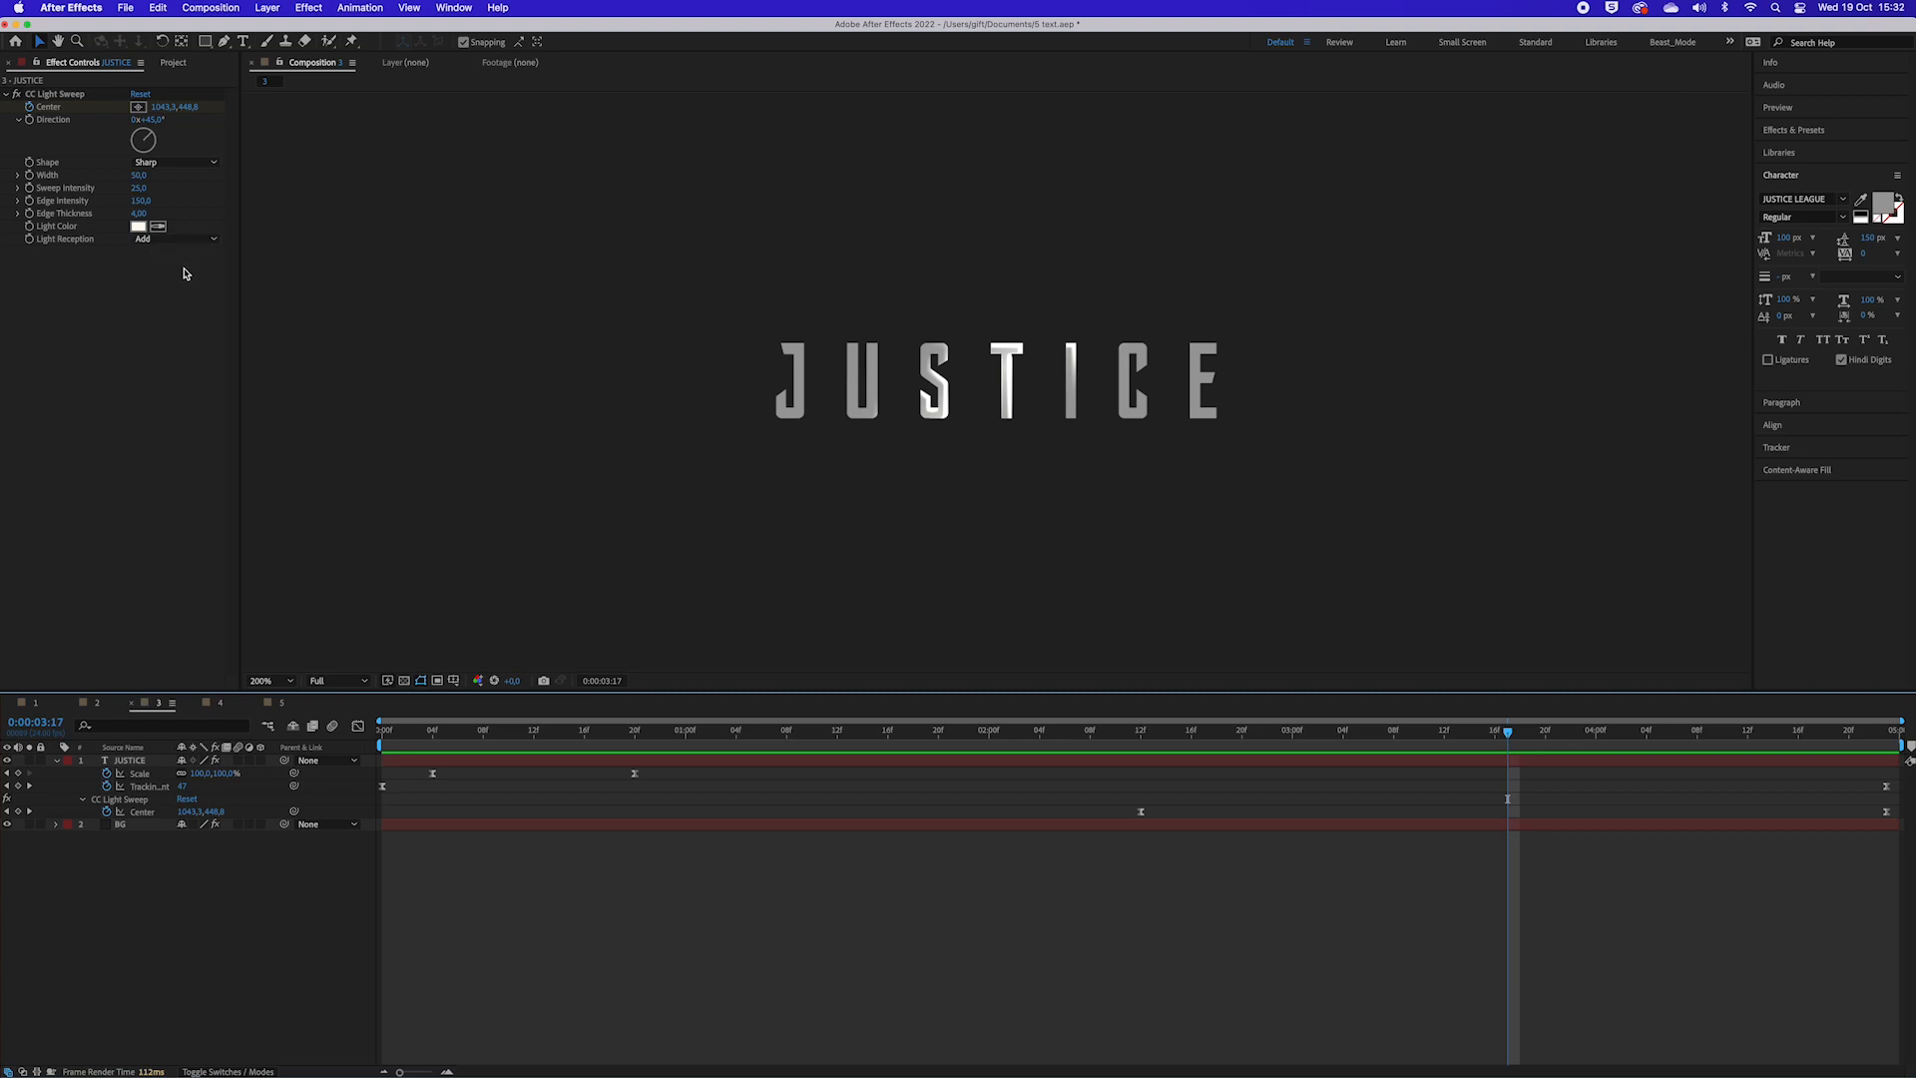
click(209, 240)
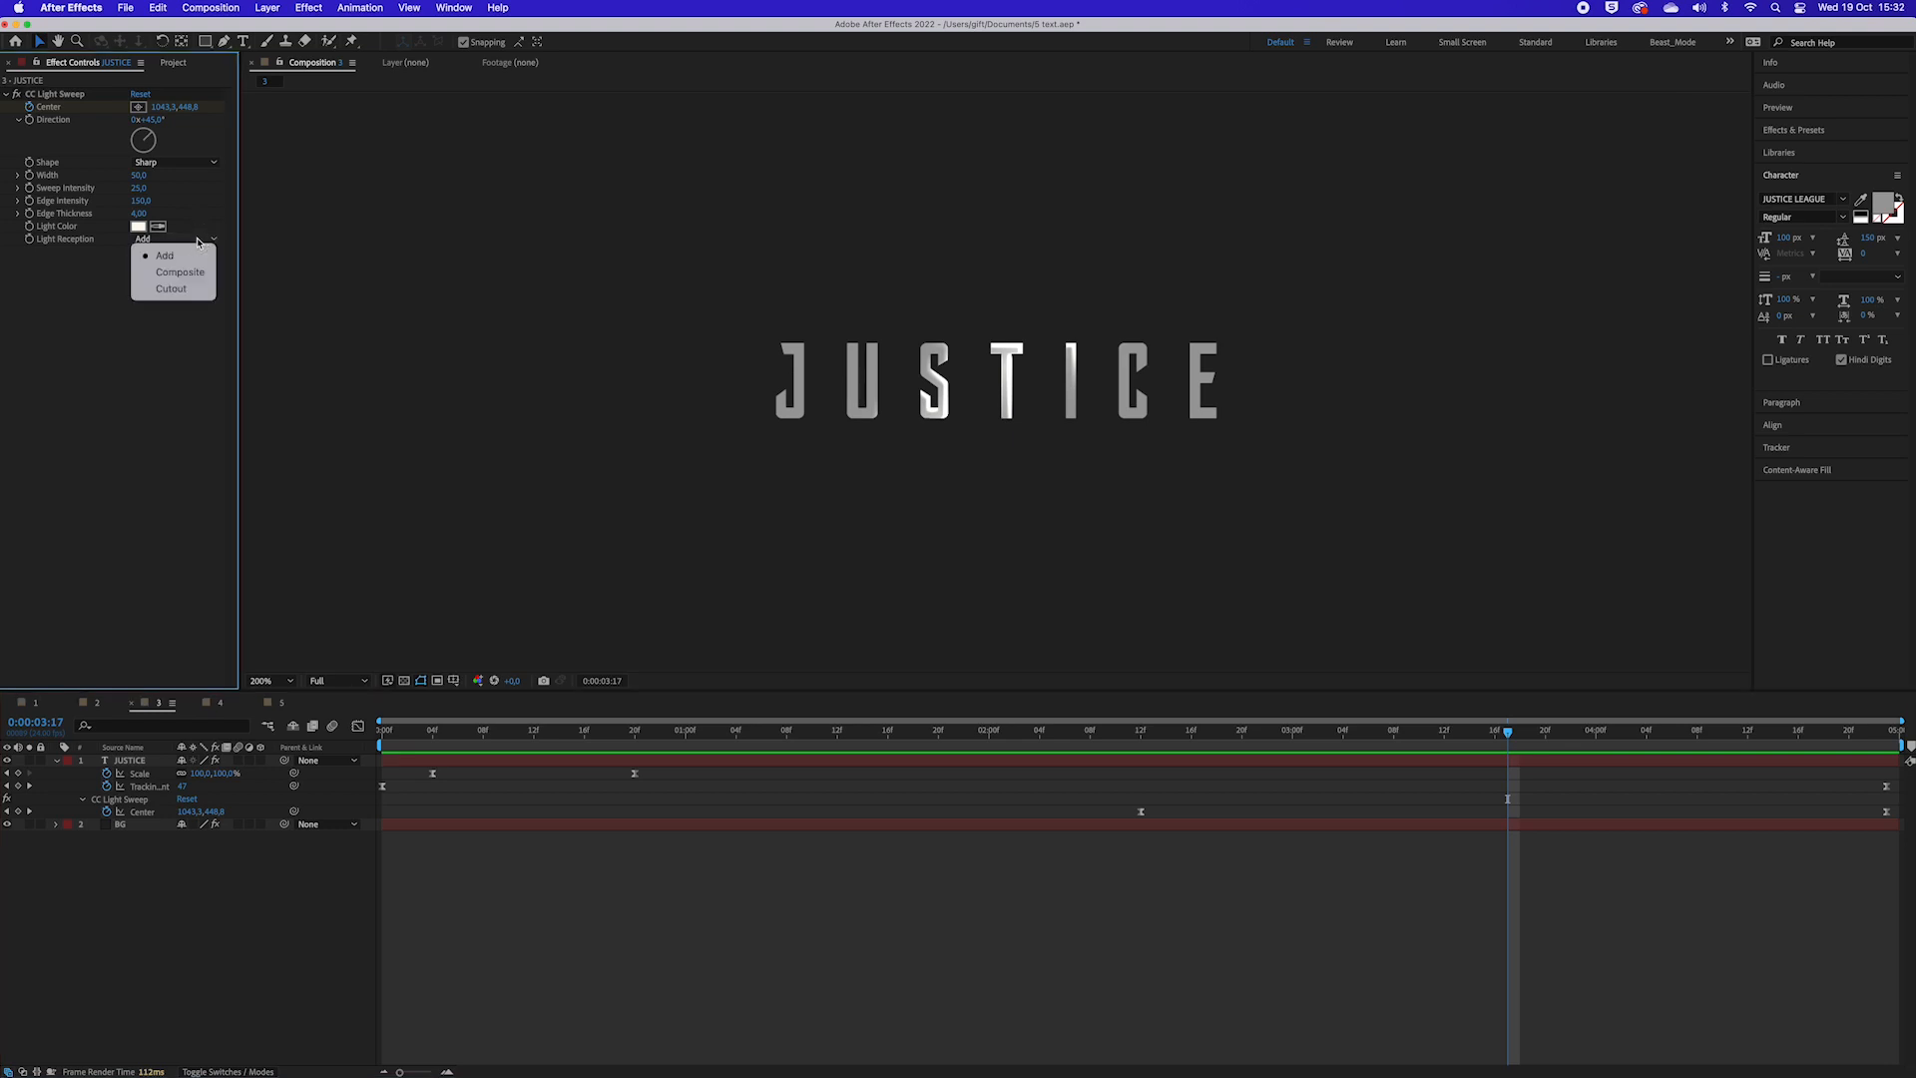
click(202, 296)
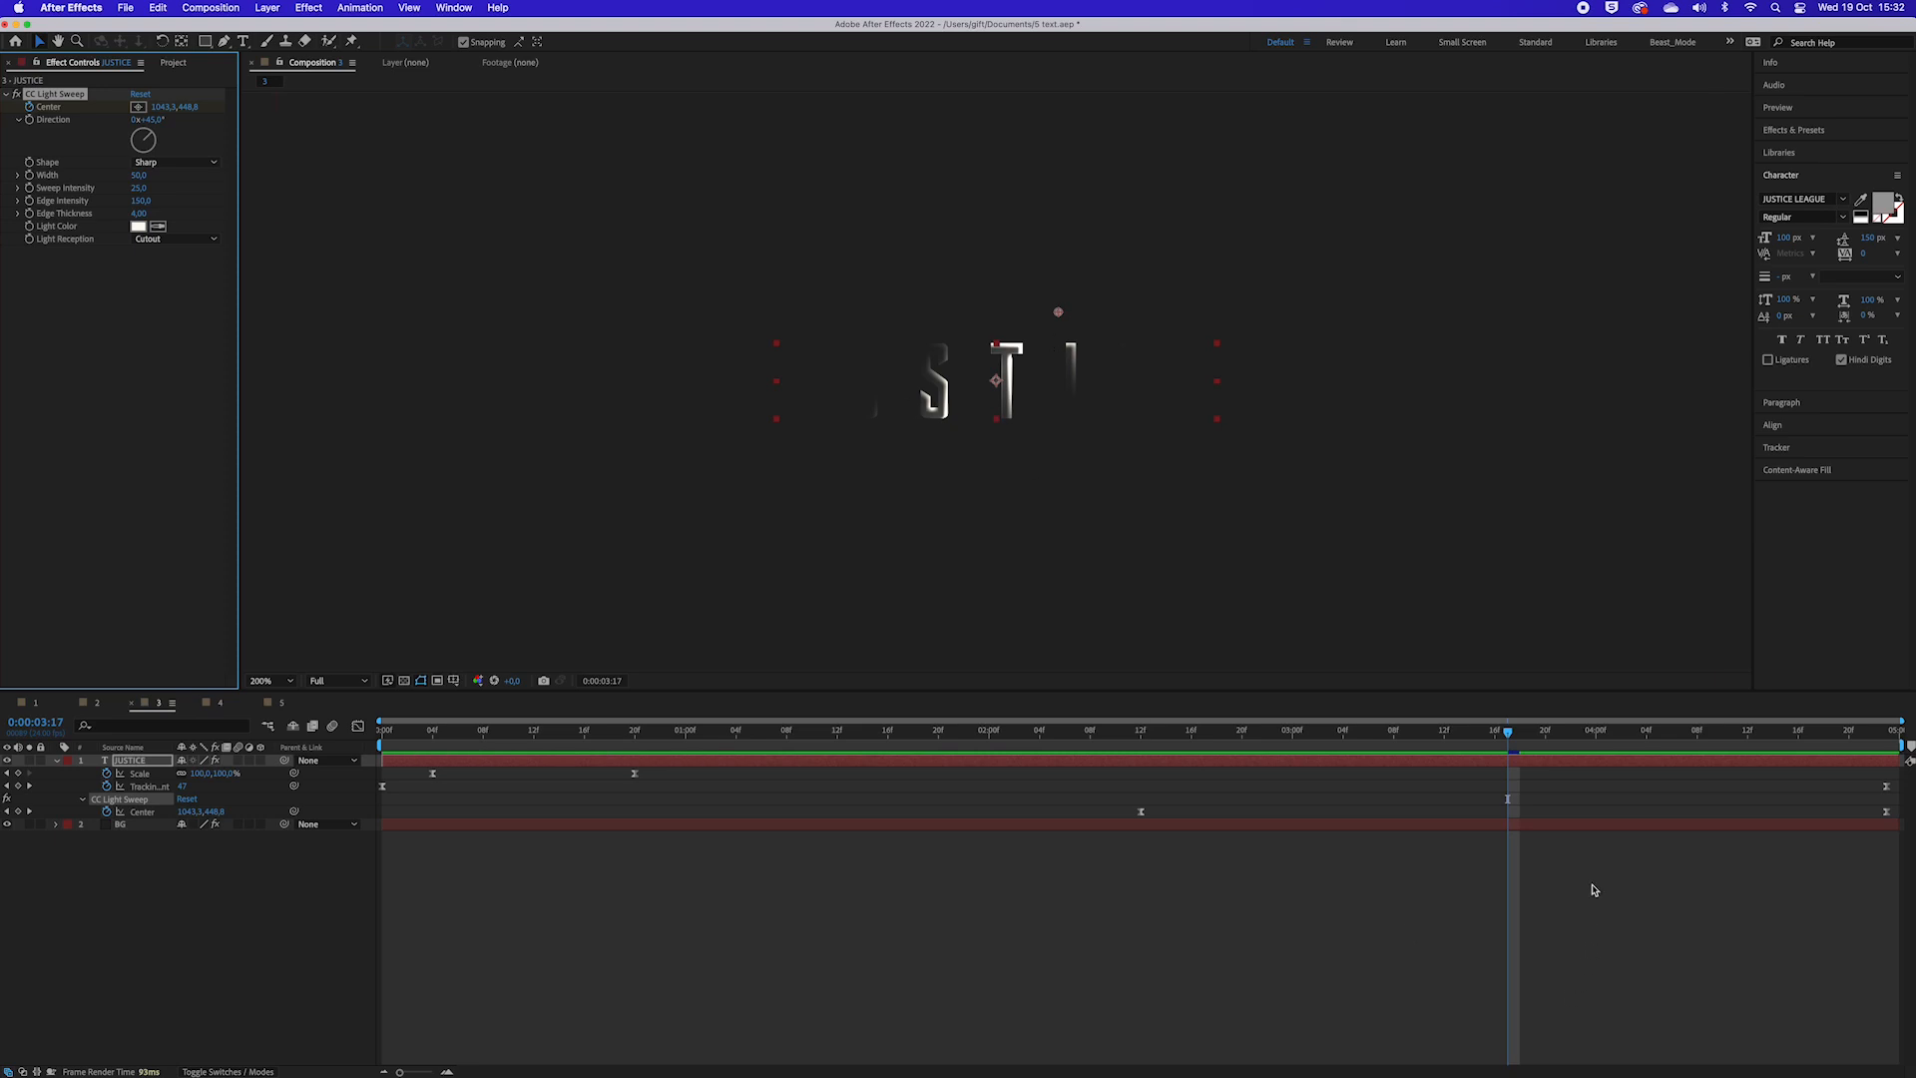
drag(1511, 746, 1241, 872)
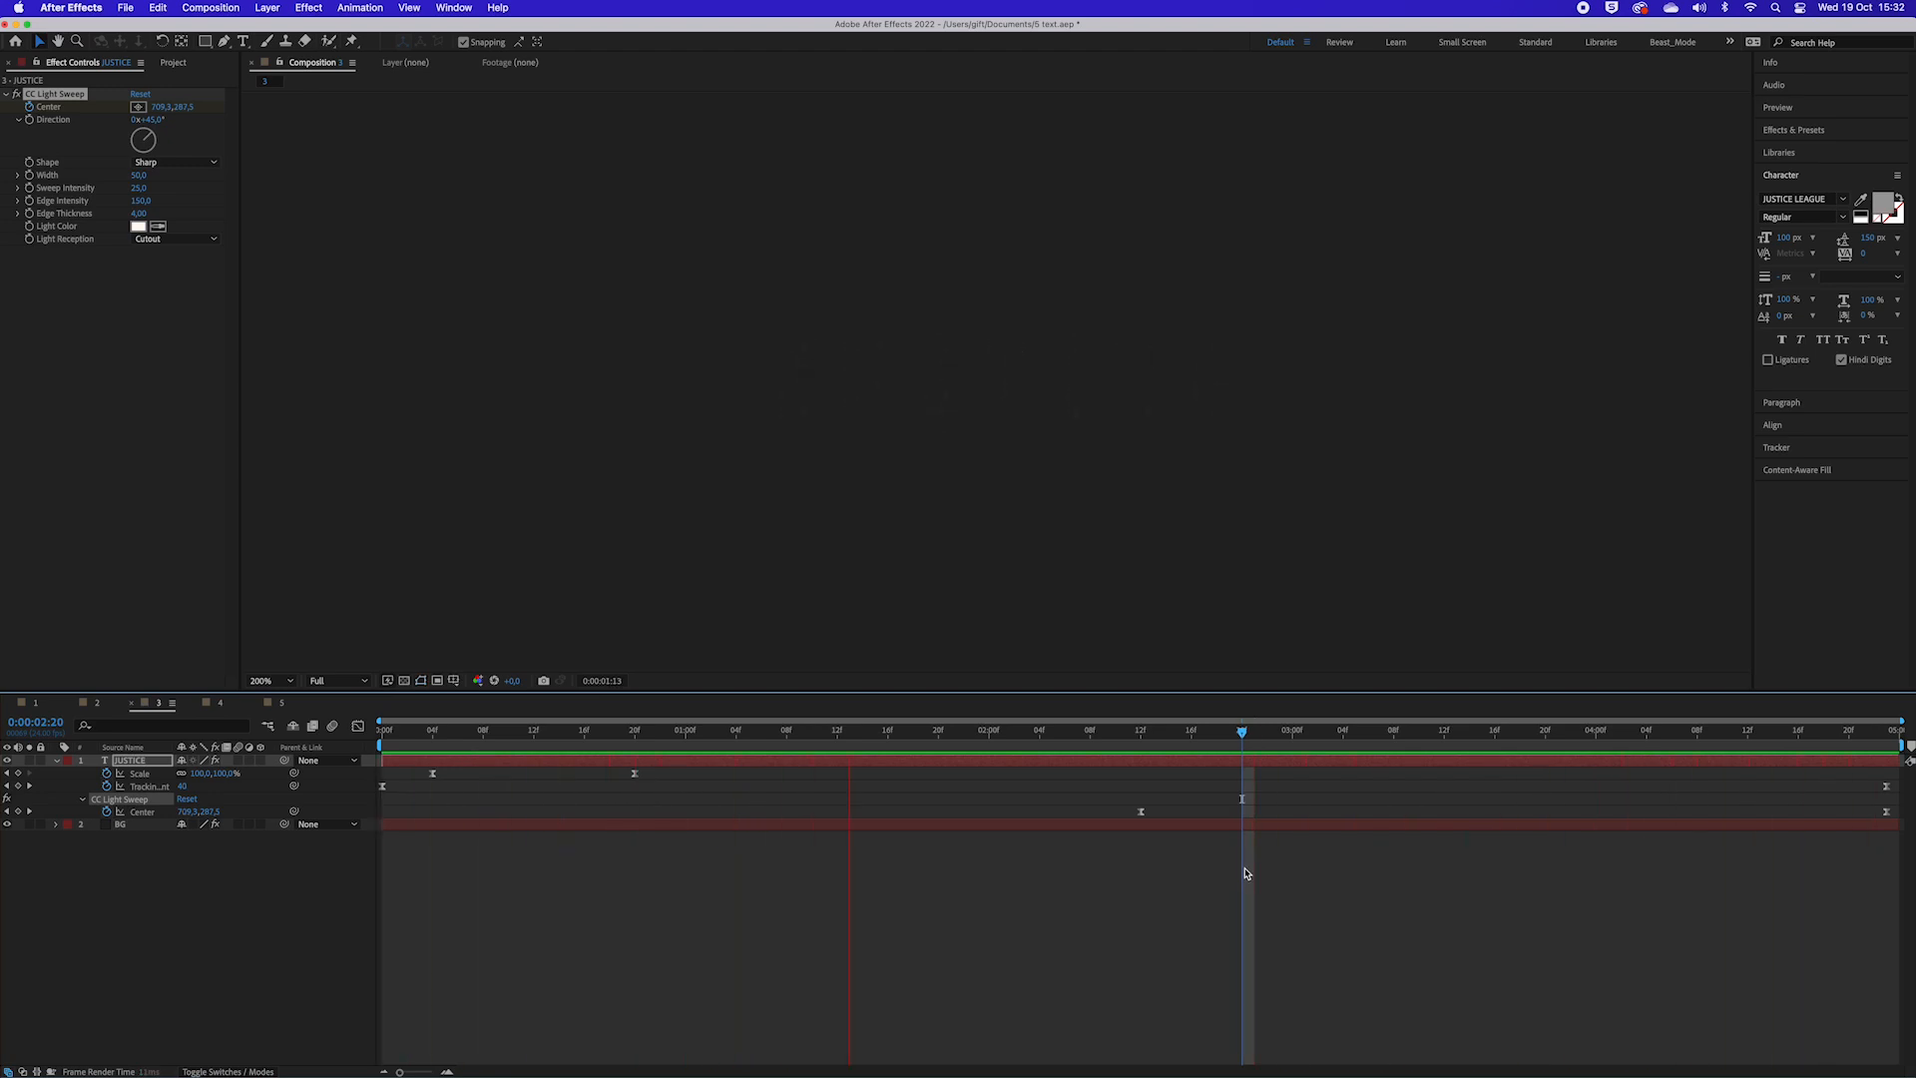
Step: At 0:00:03:17, set the light sweep's Edge Thickness to about 19, Sweep Intensity to about 265 and Width to about 134, and preview the result
drag(1259, 740, 1514, 748)
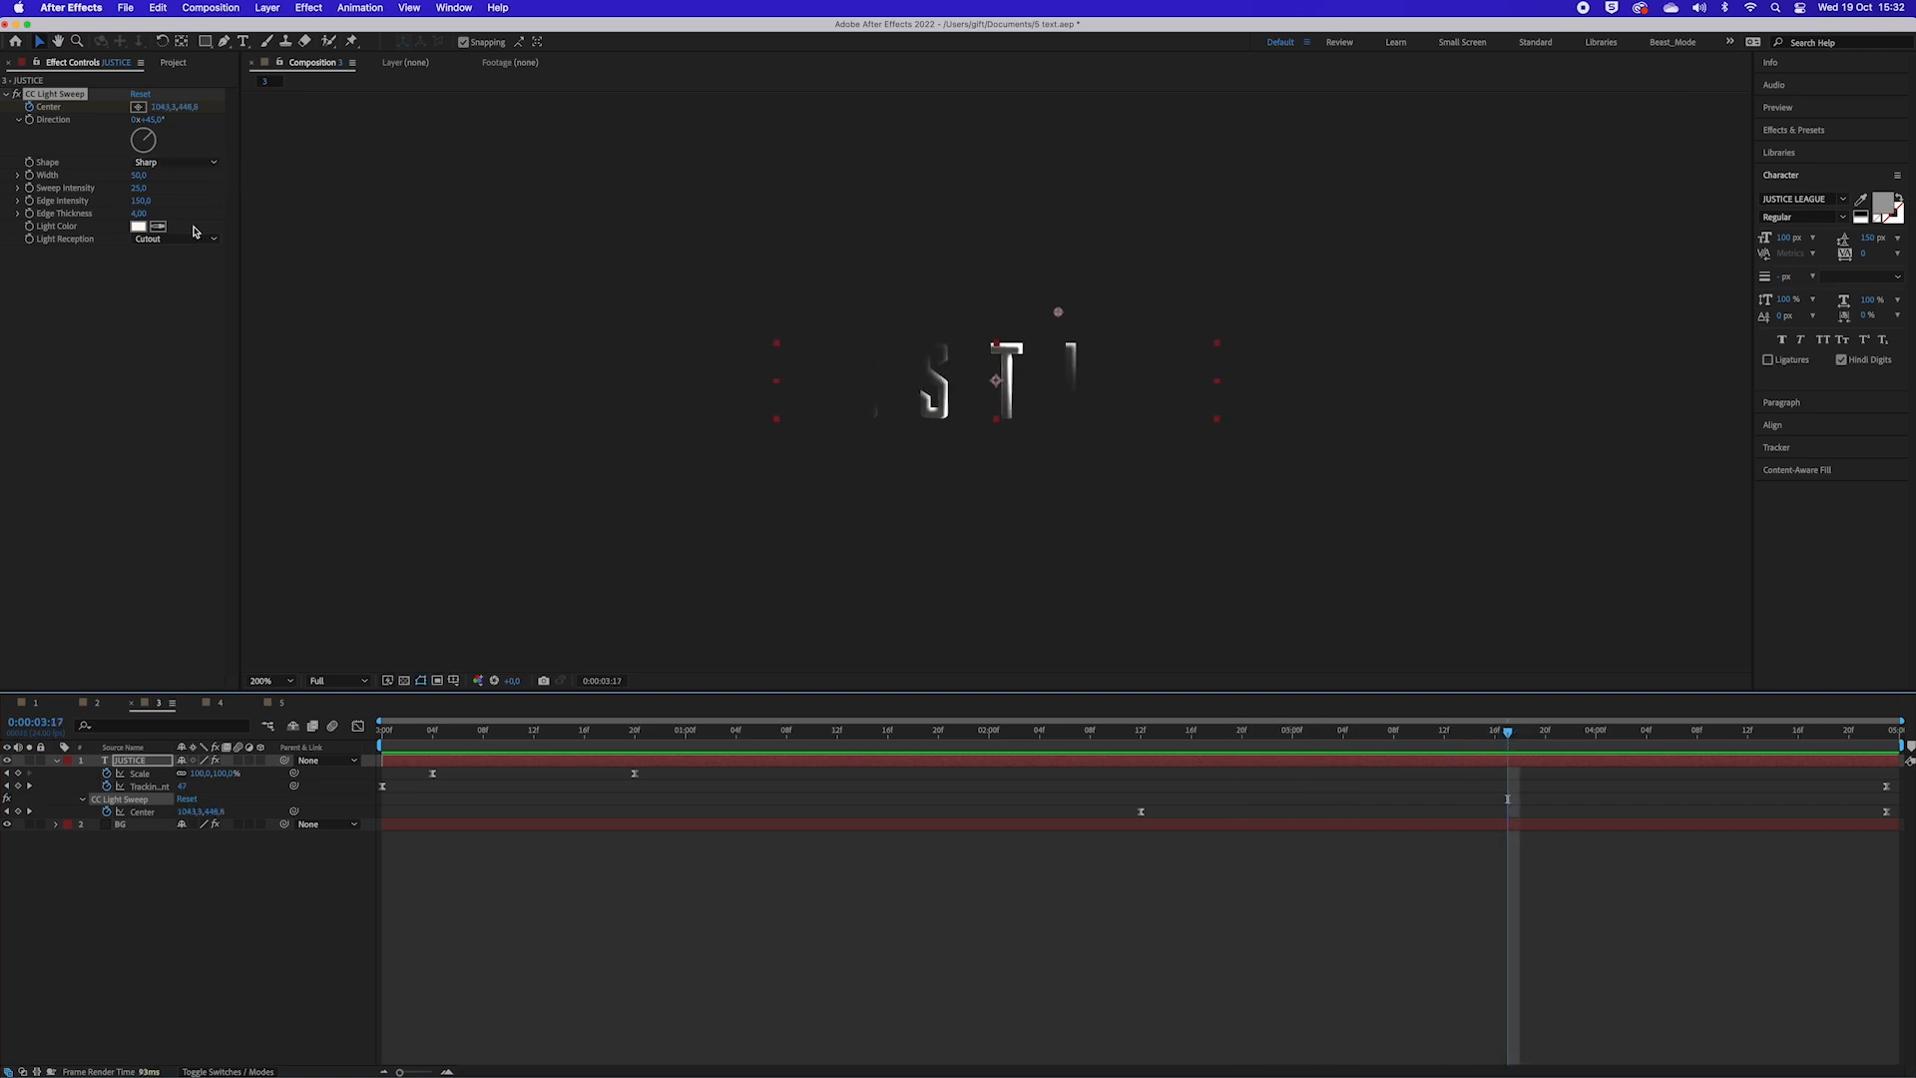
drag(140, 214, 760, 258)
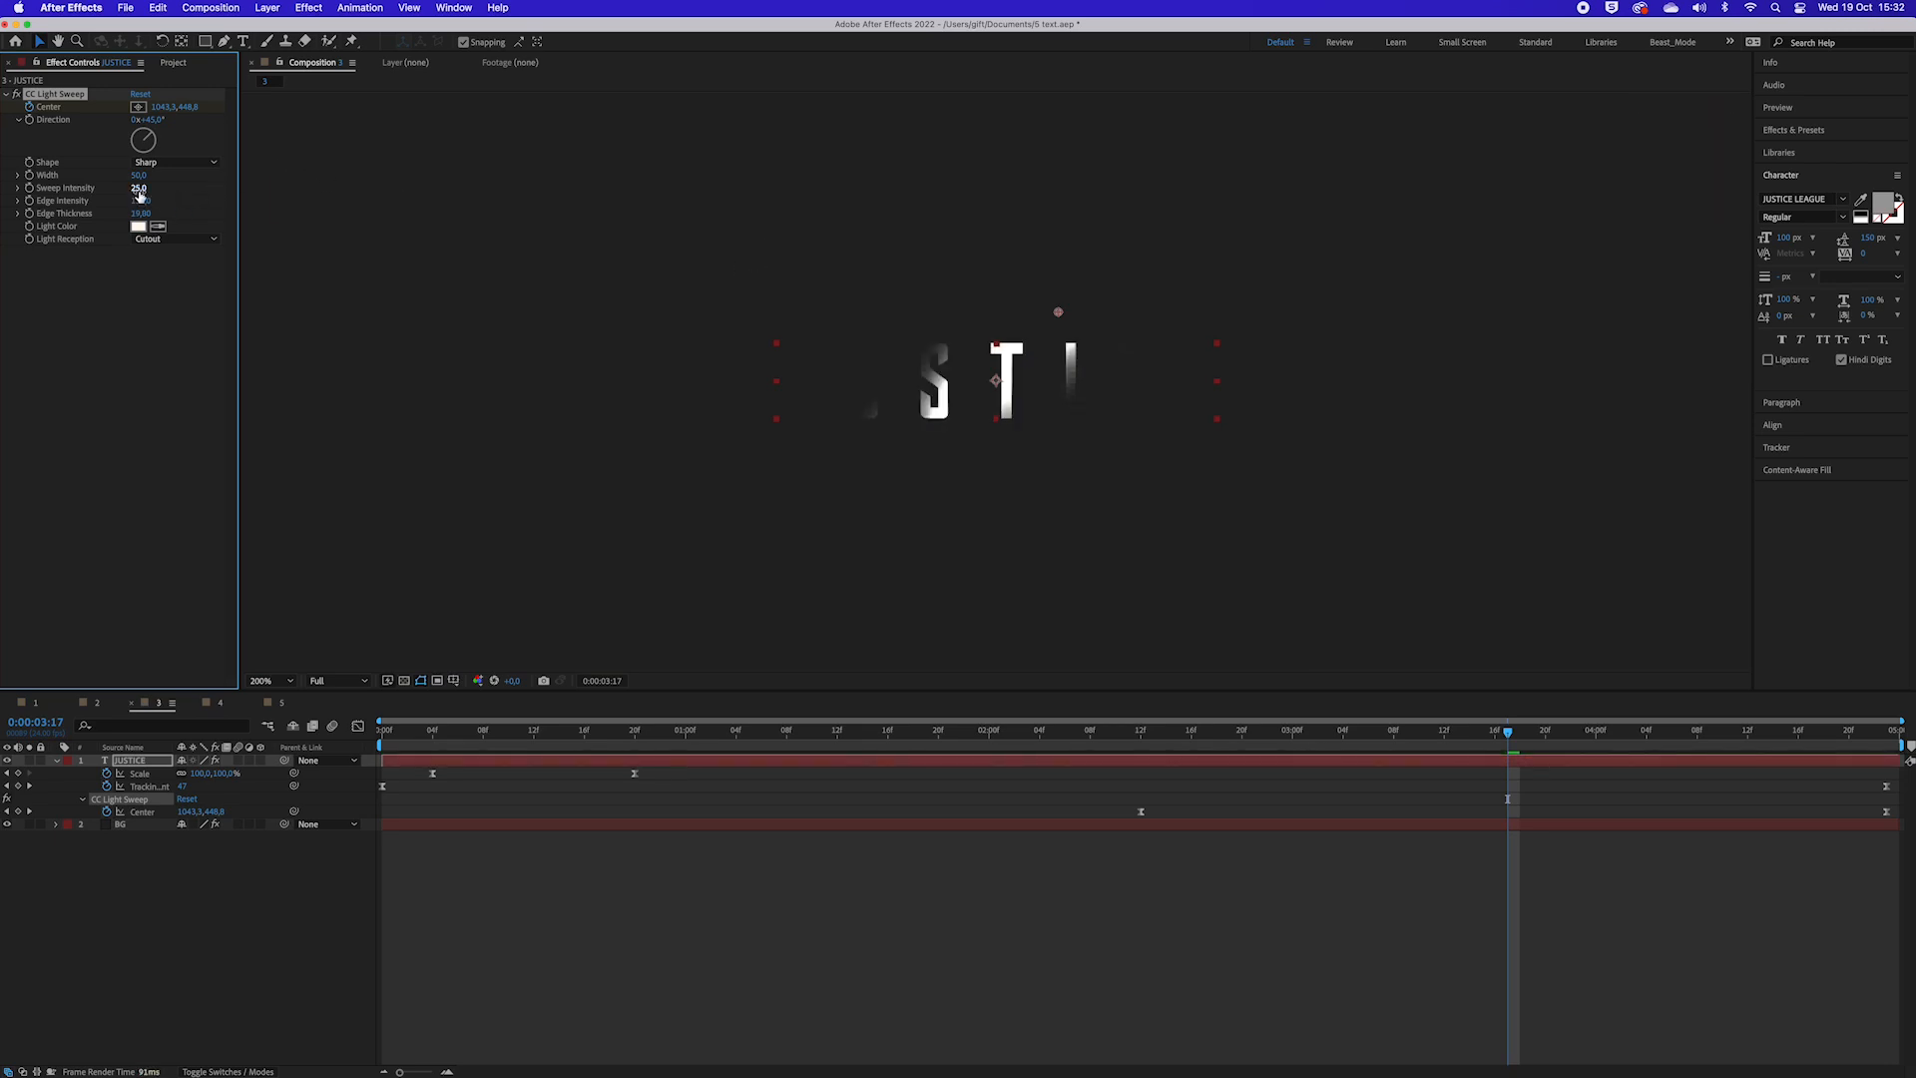
drag(139, 188, 319, 188)
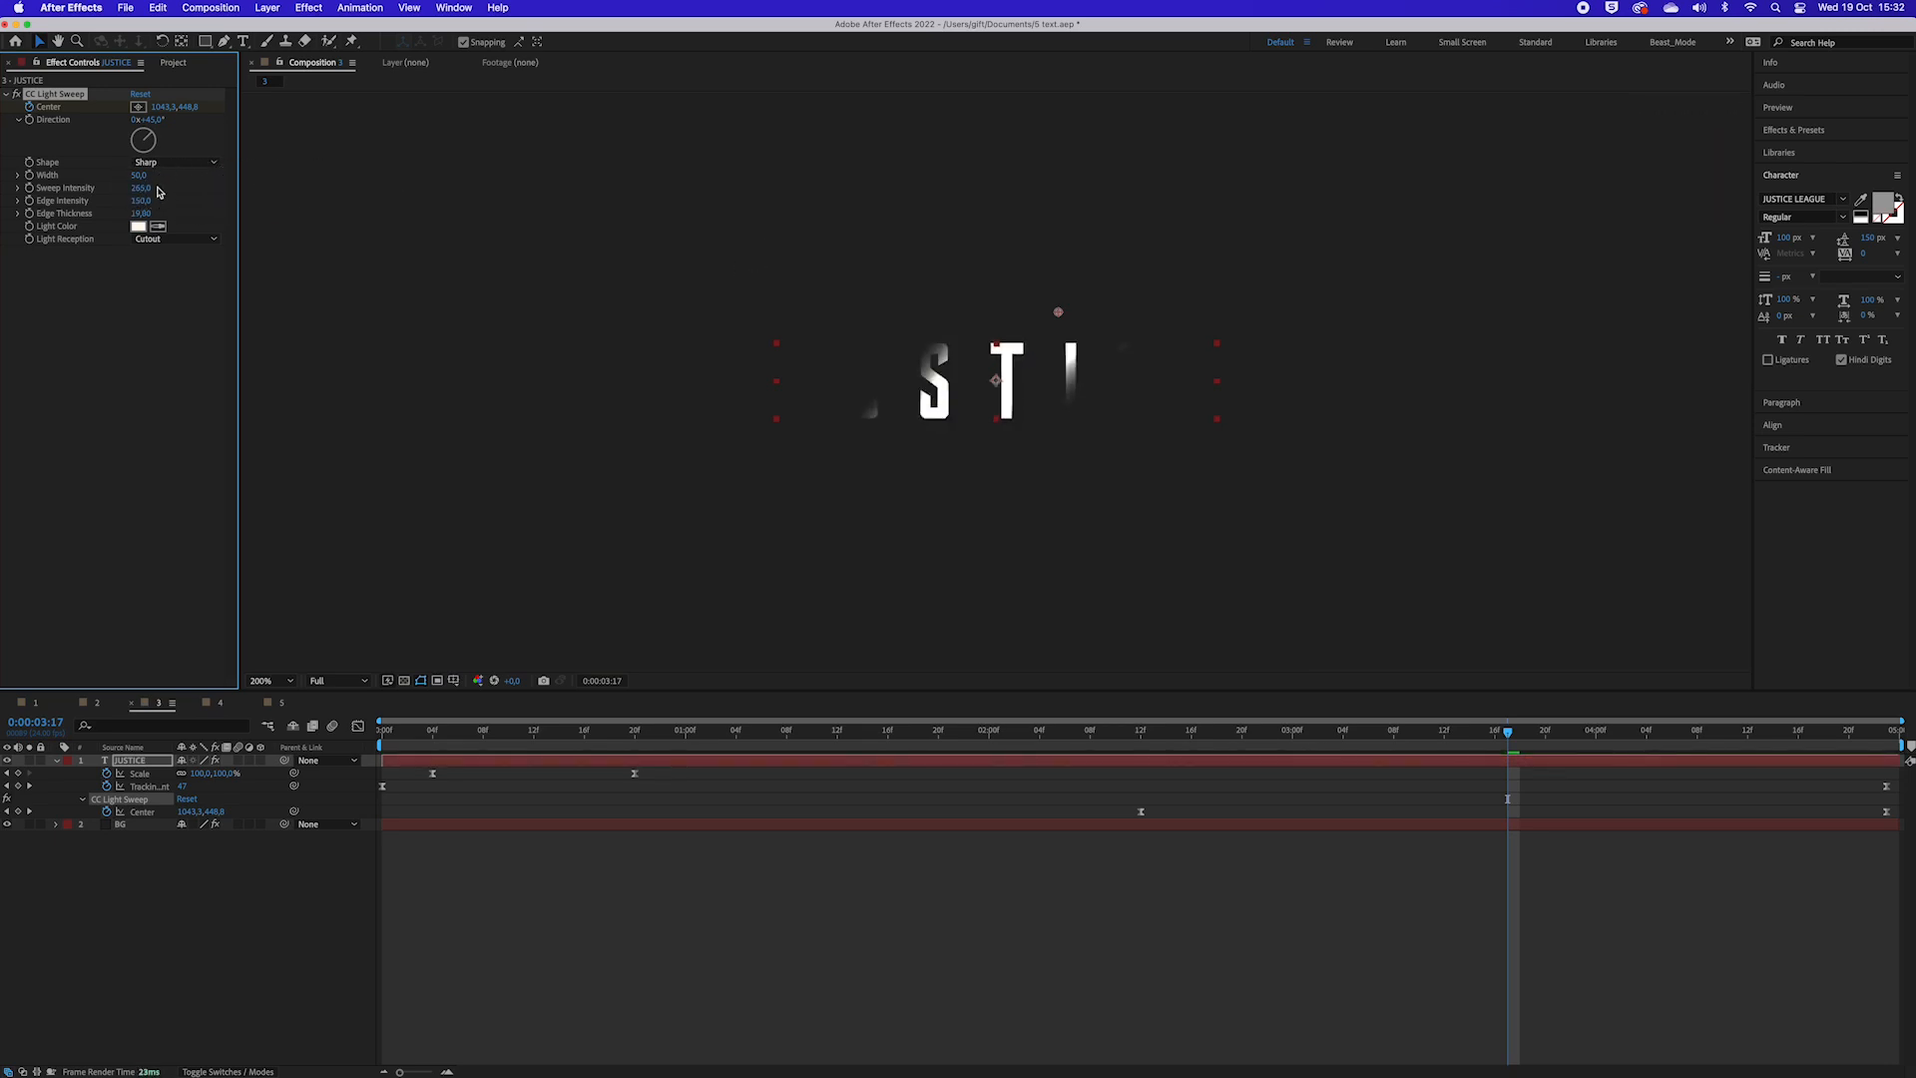
drag(139, 175, 210, 187)
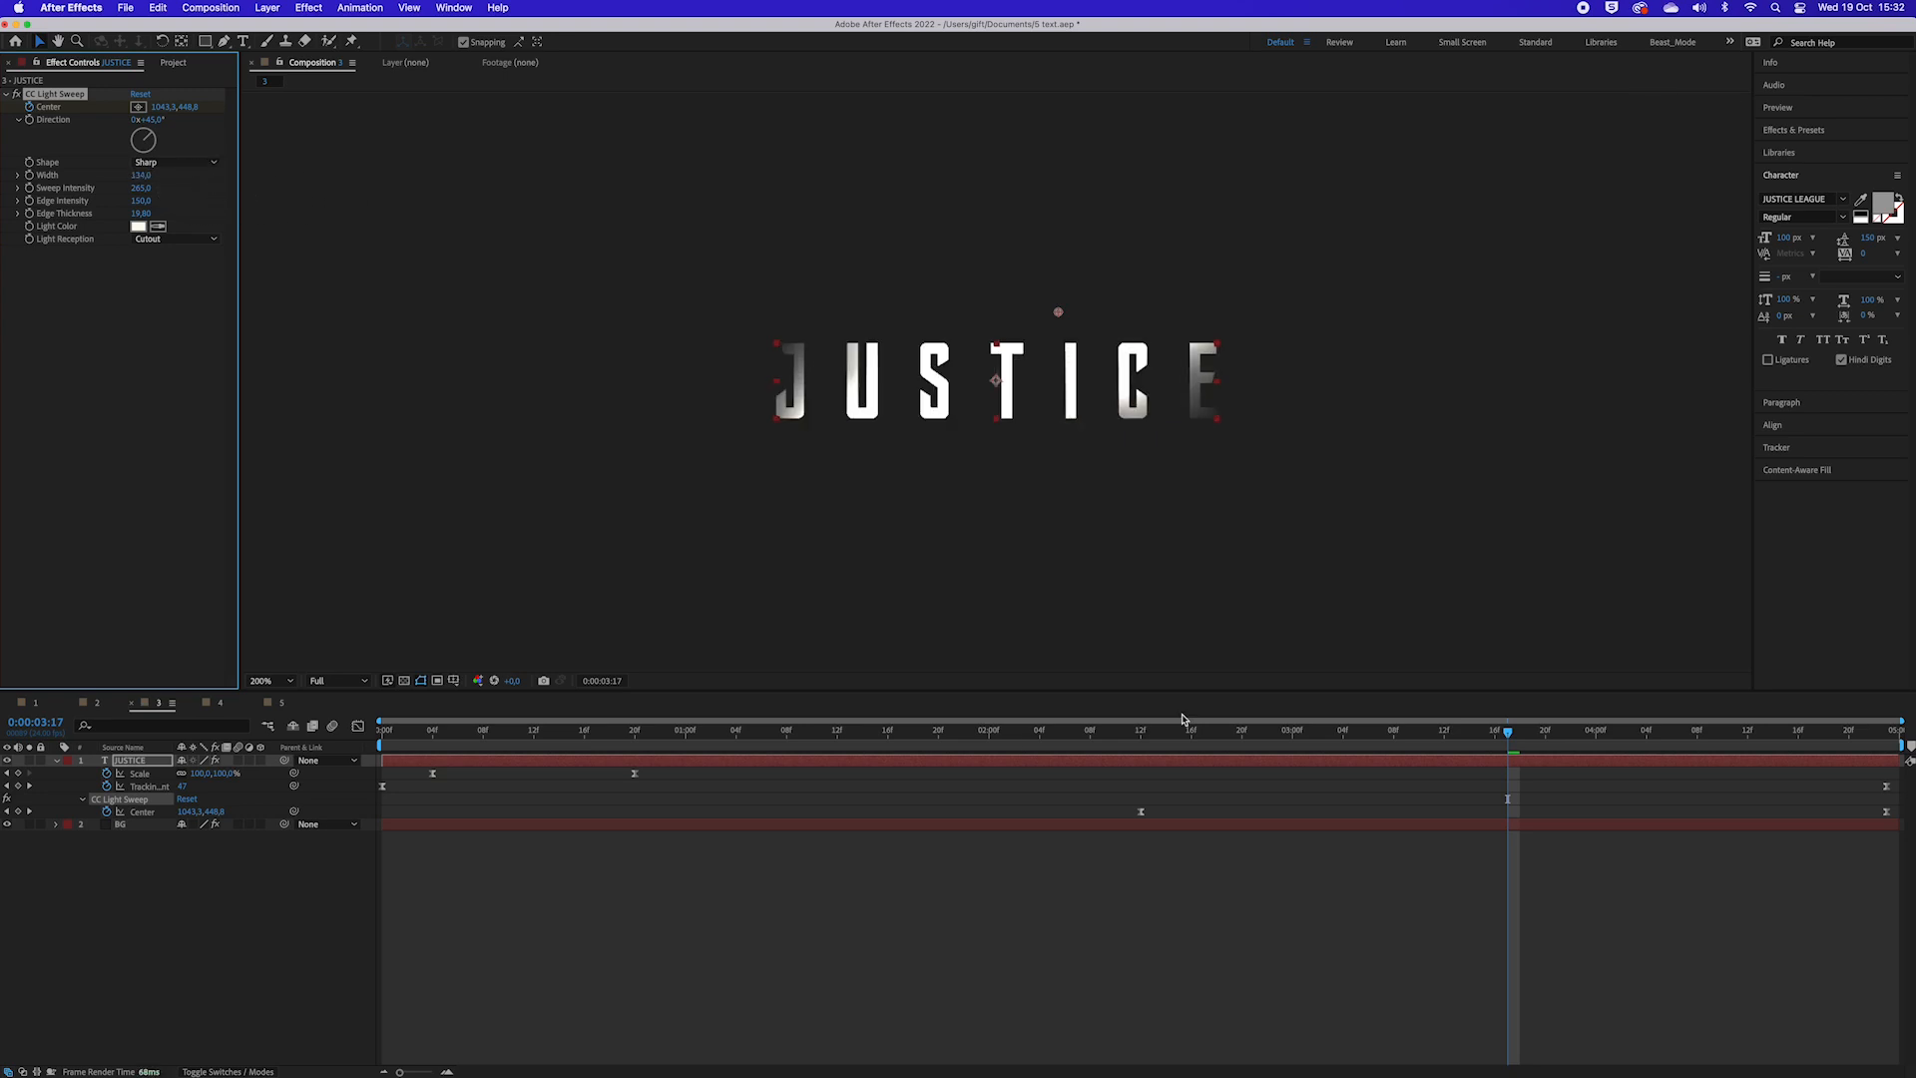
drag(1507, 746, 1241, 739)
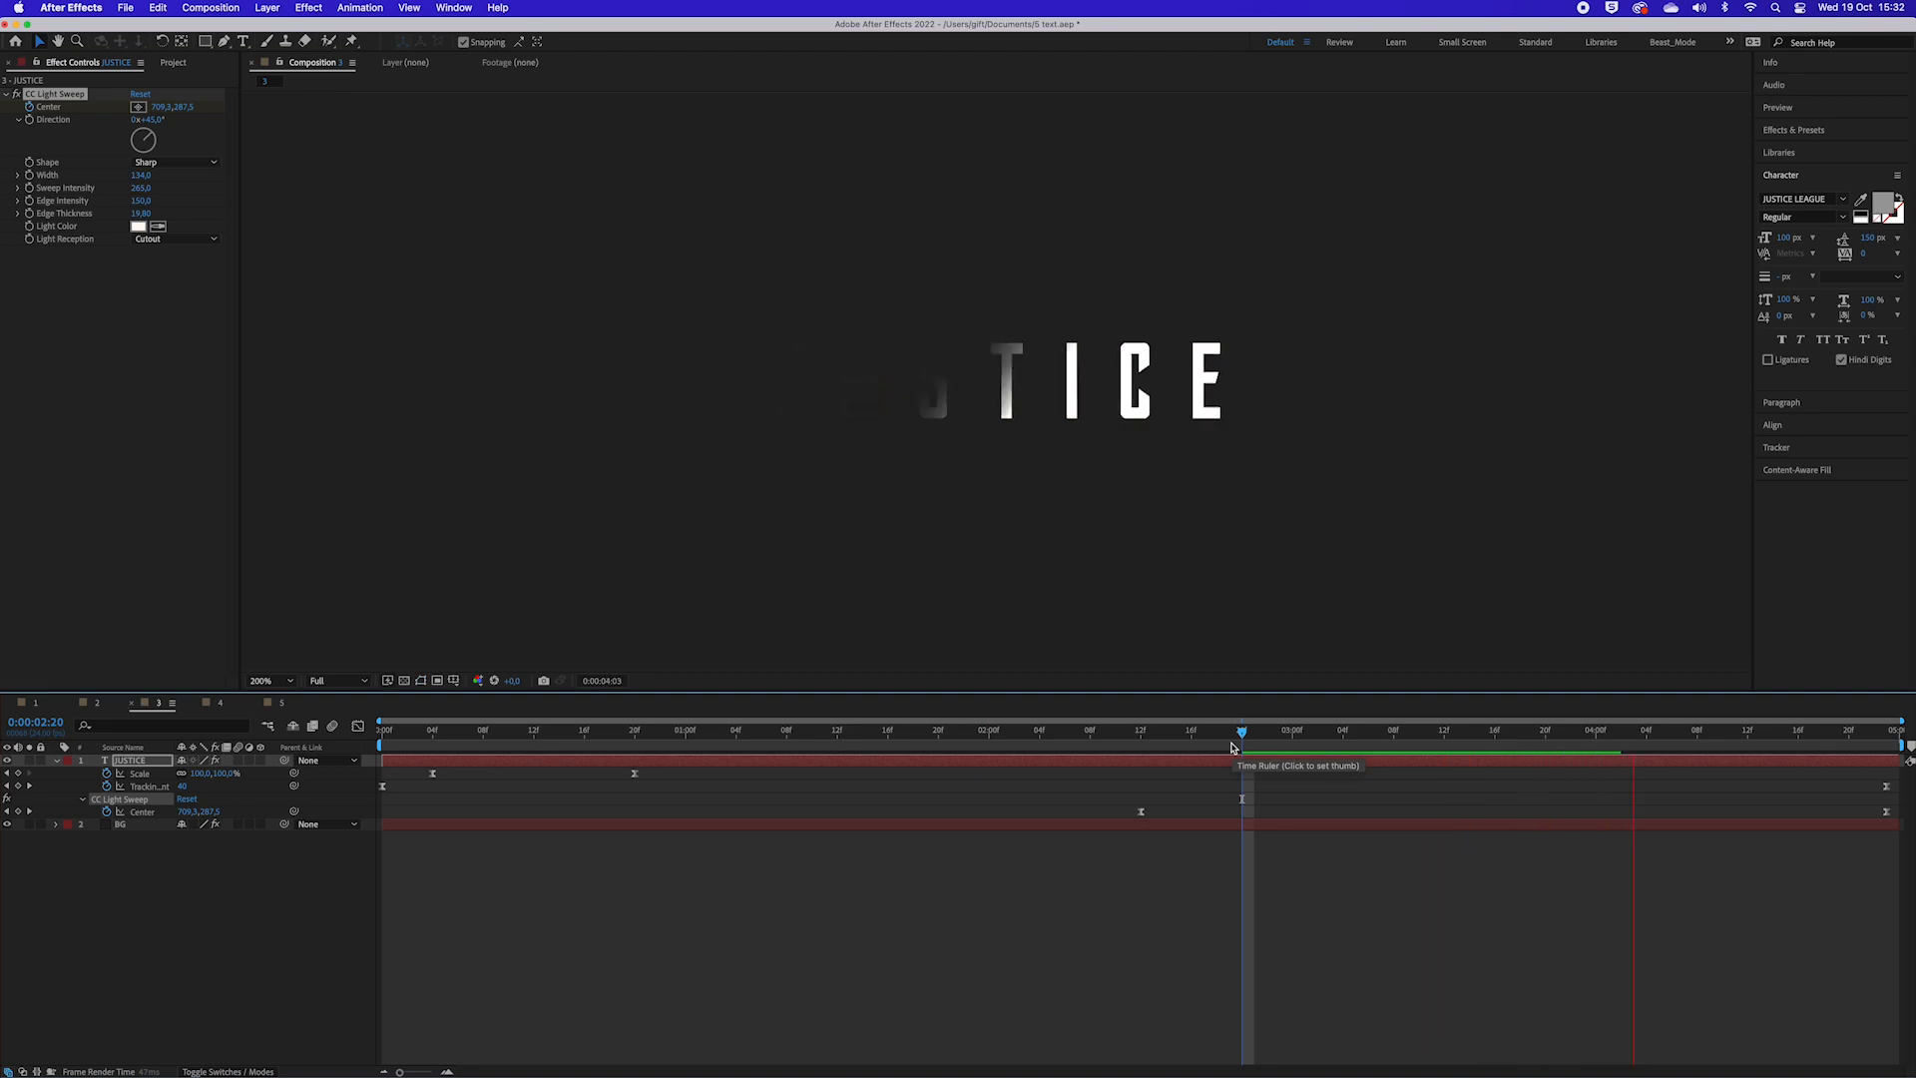
key(space)
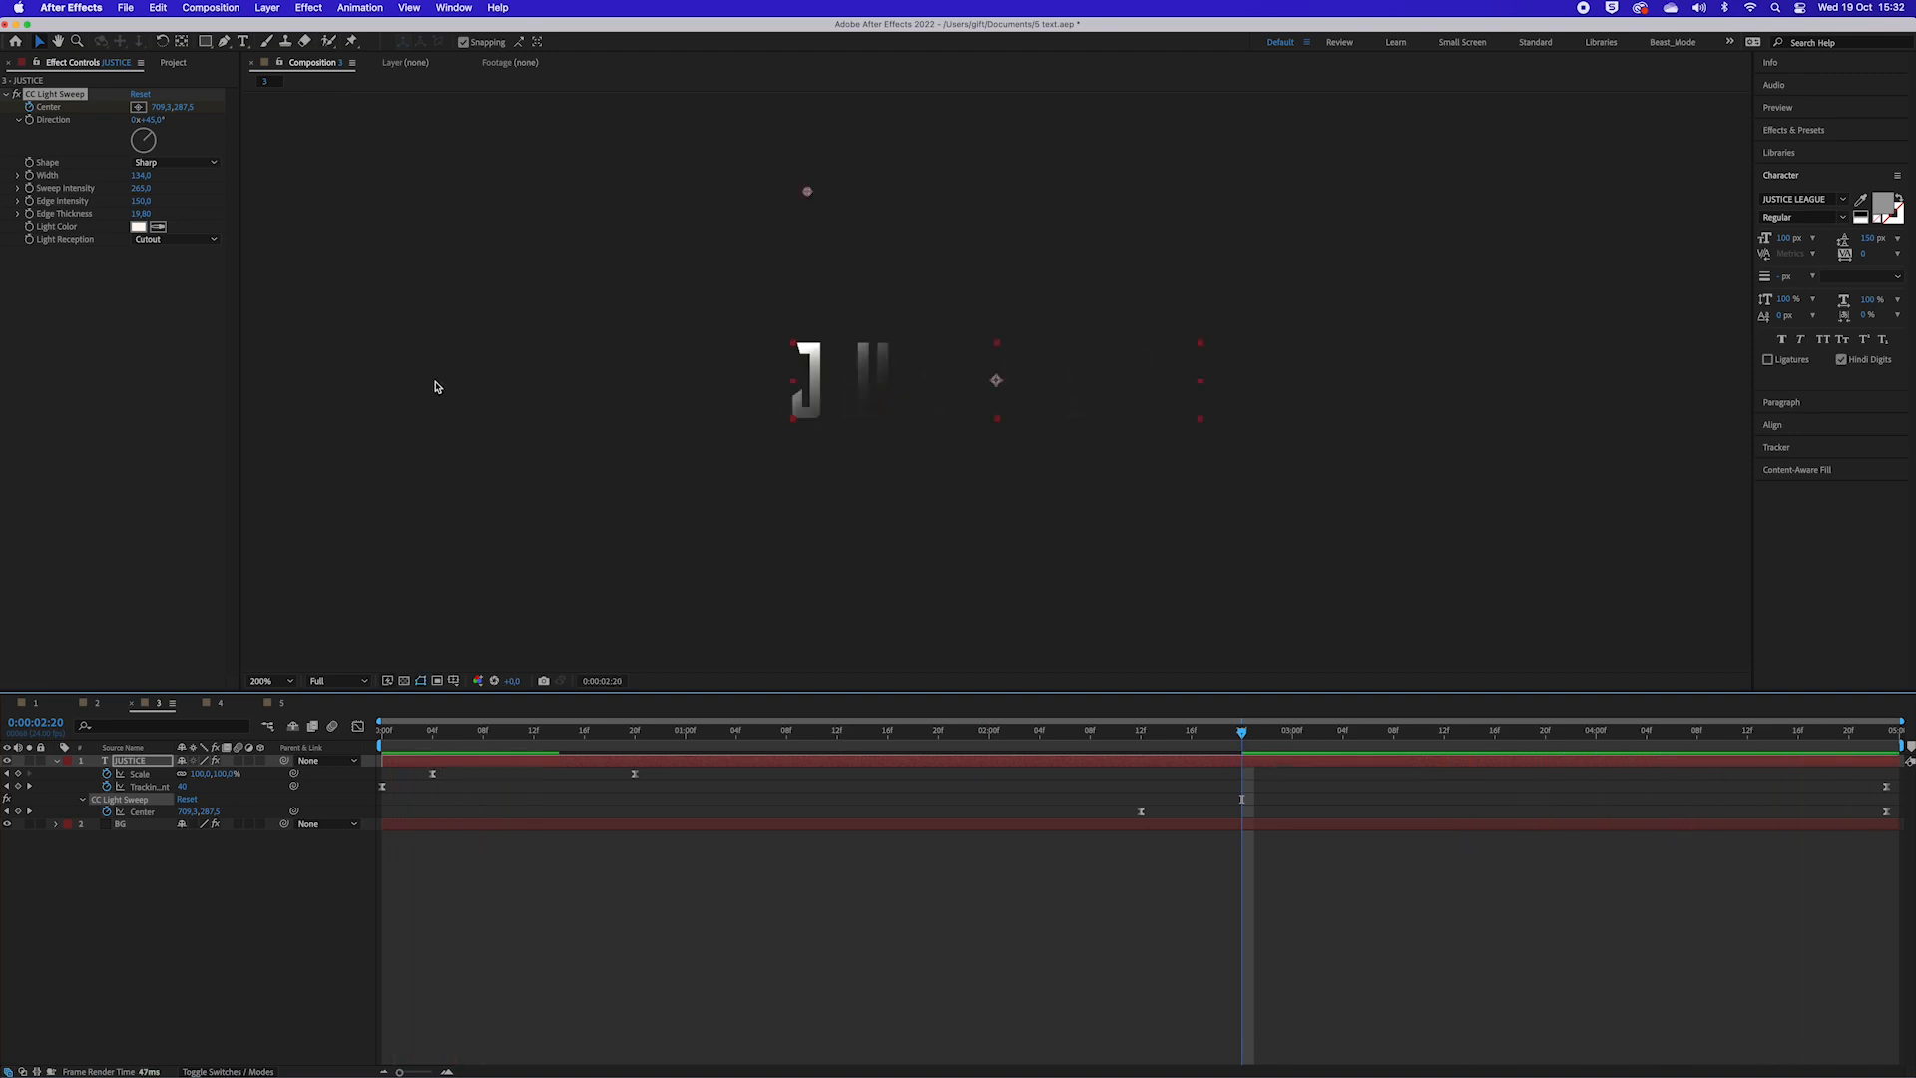
Step: Set the light sweep's Light Reception to Add and preview the JUSTICE animation from 0:00:00:00
click(201, 240)
click(195, 257)
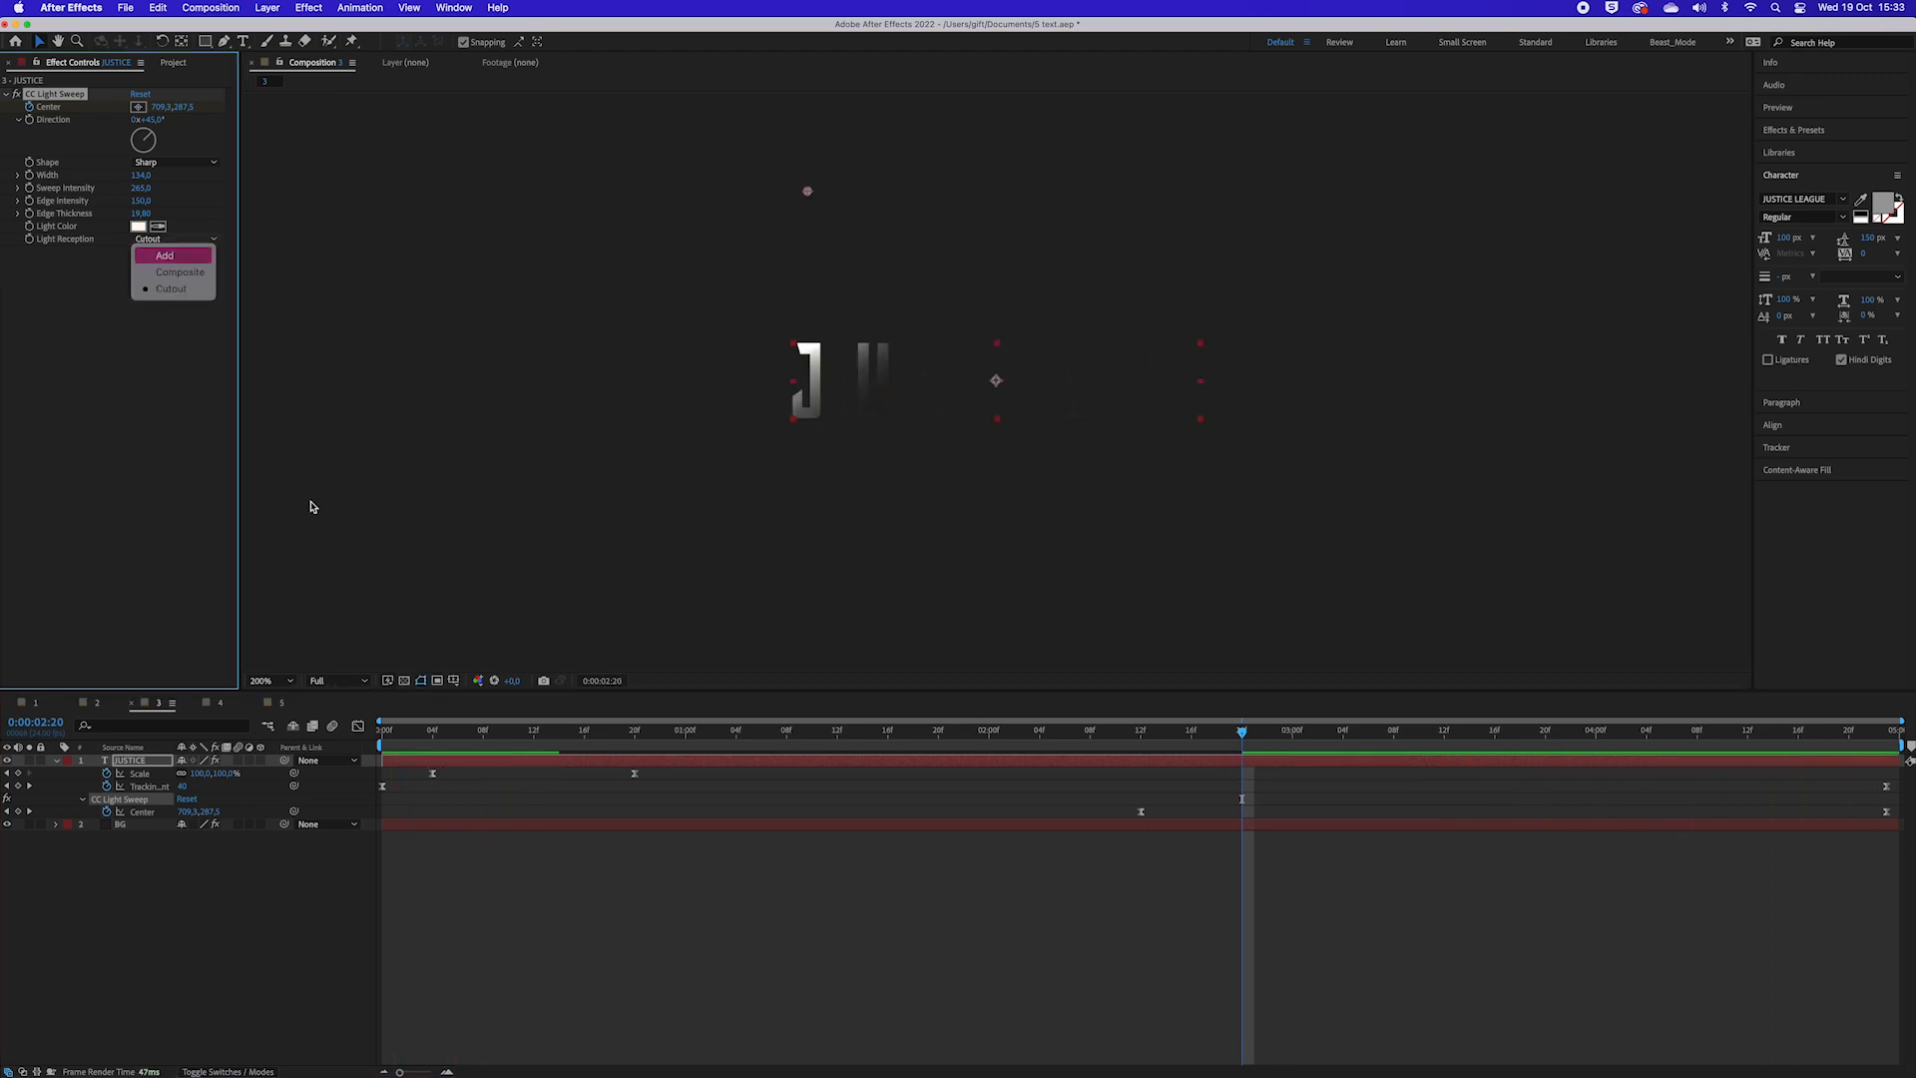
drag(1235, 736, 384, 736)
key(space)
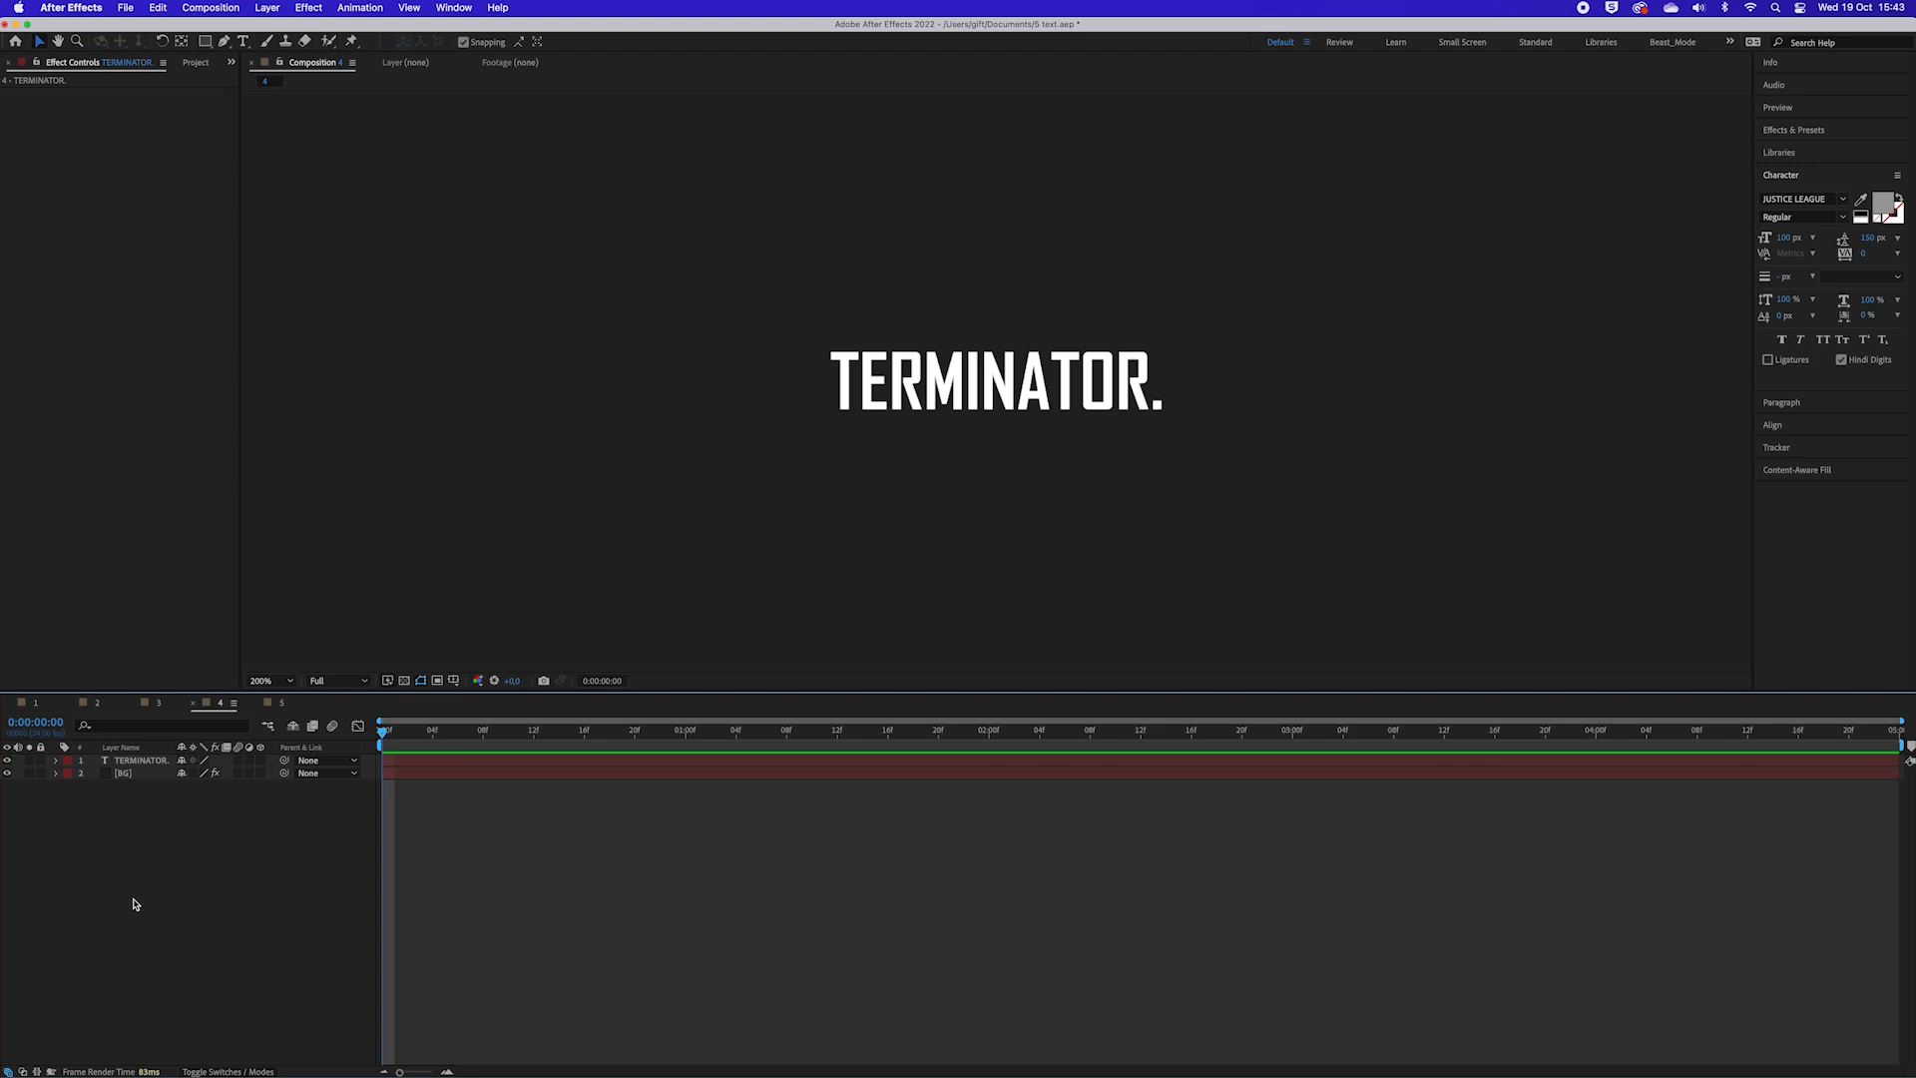
Step: Add a text animator with the Tracking and Opacity properties to the TERMINATOR. layer
click(140, 762)
click(56, 761)
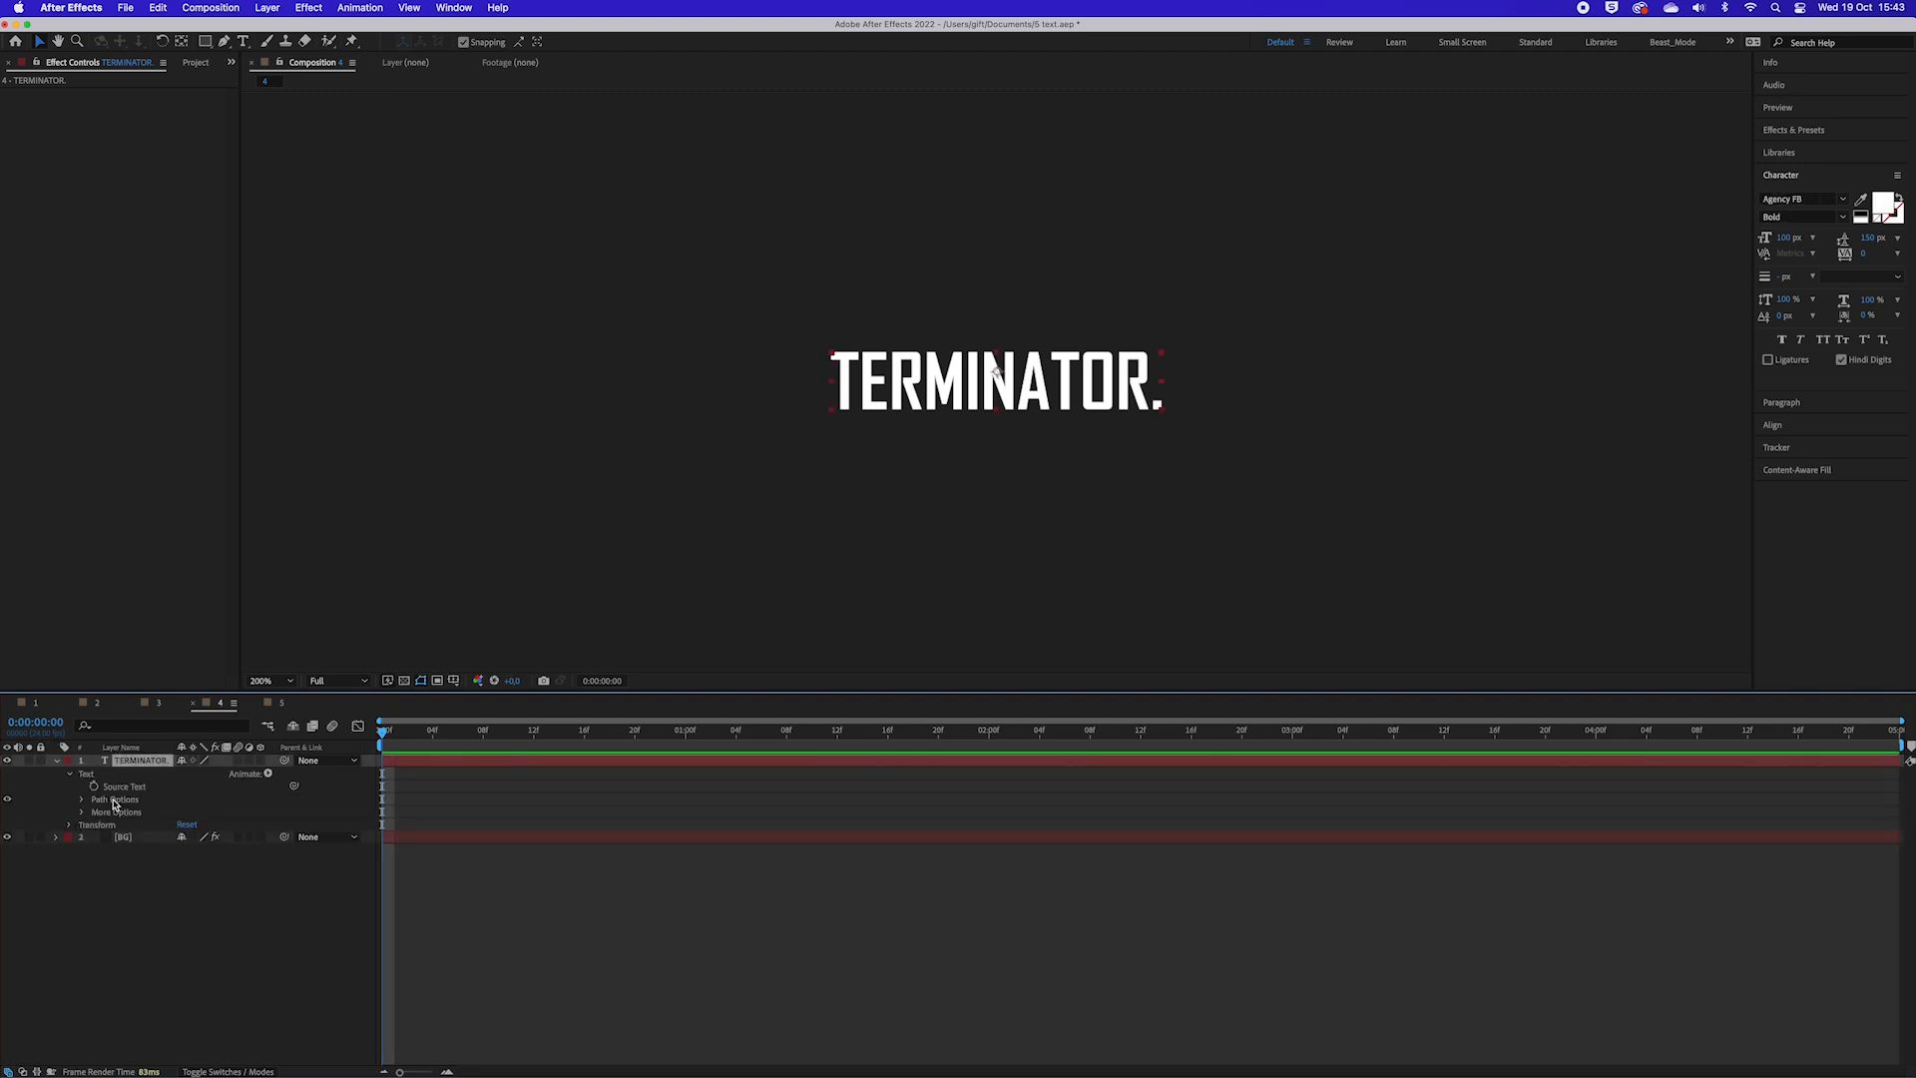
click(267, 773)
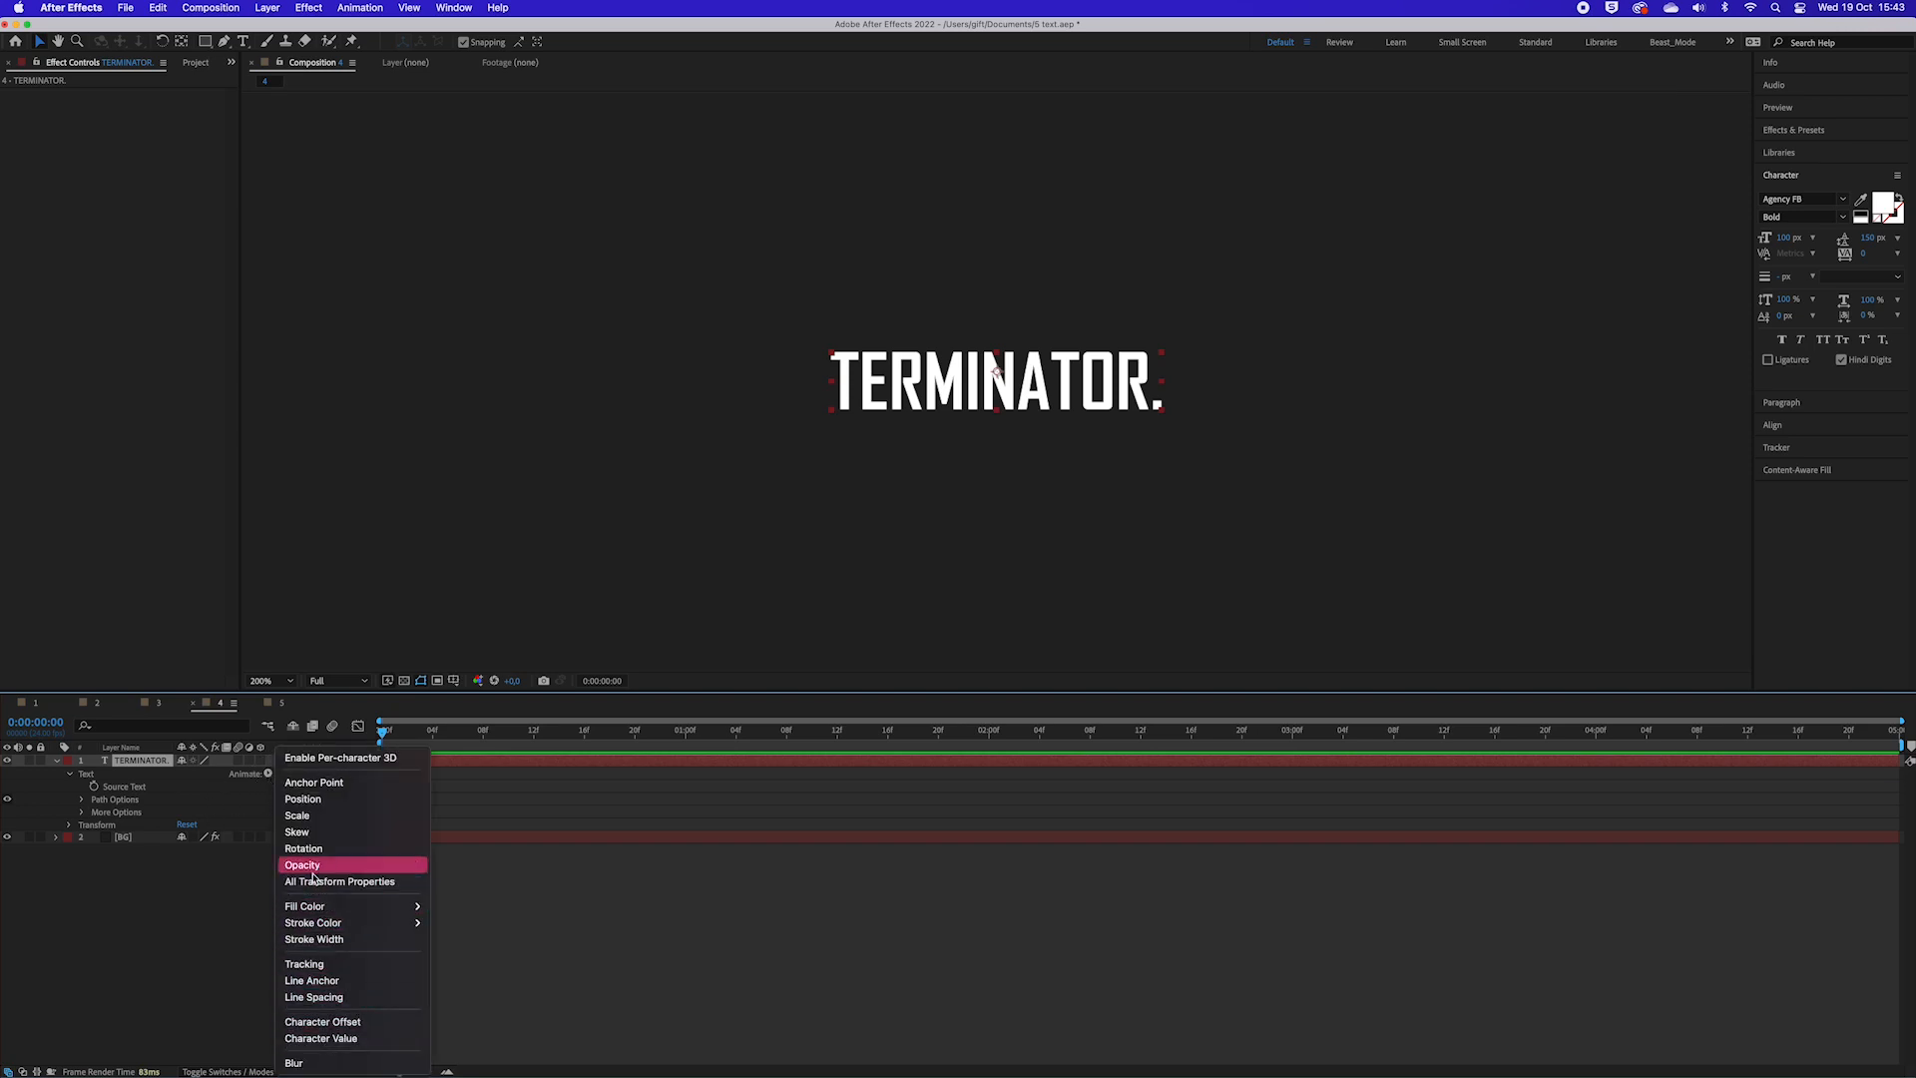
click(304, 964)
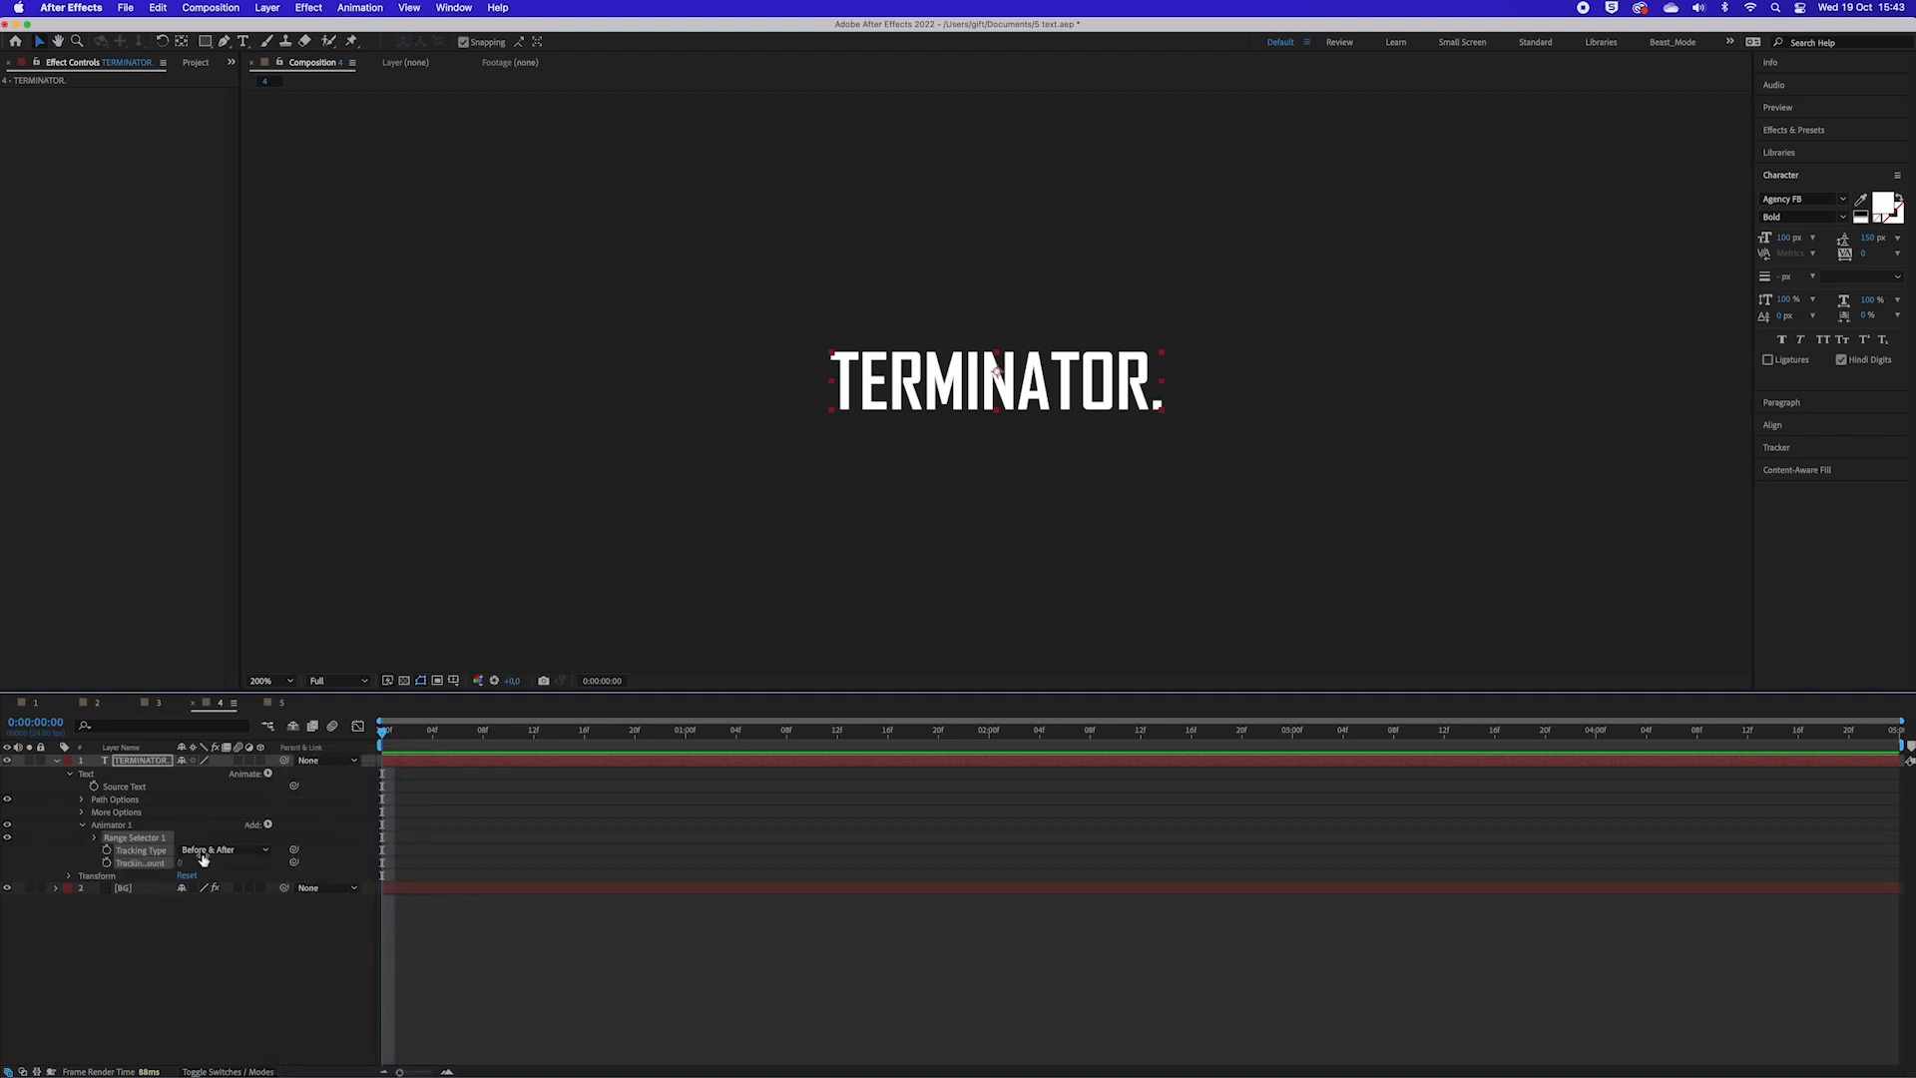
click(267, 825)
mouse_move(291, 825)
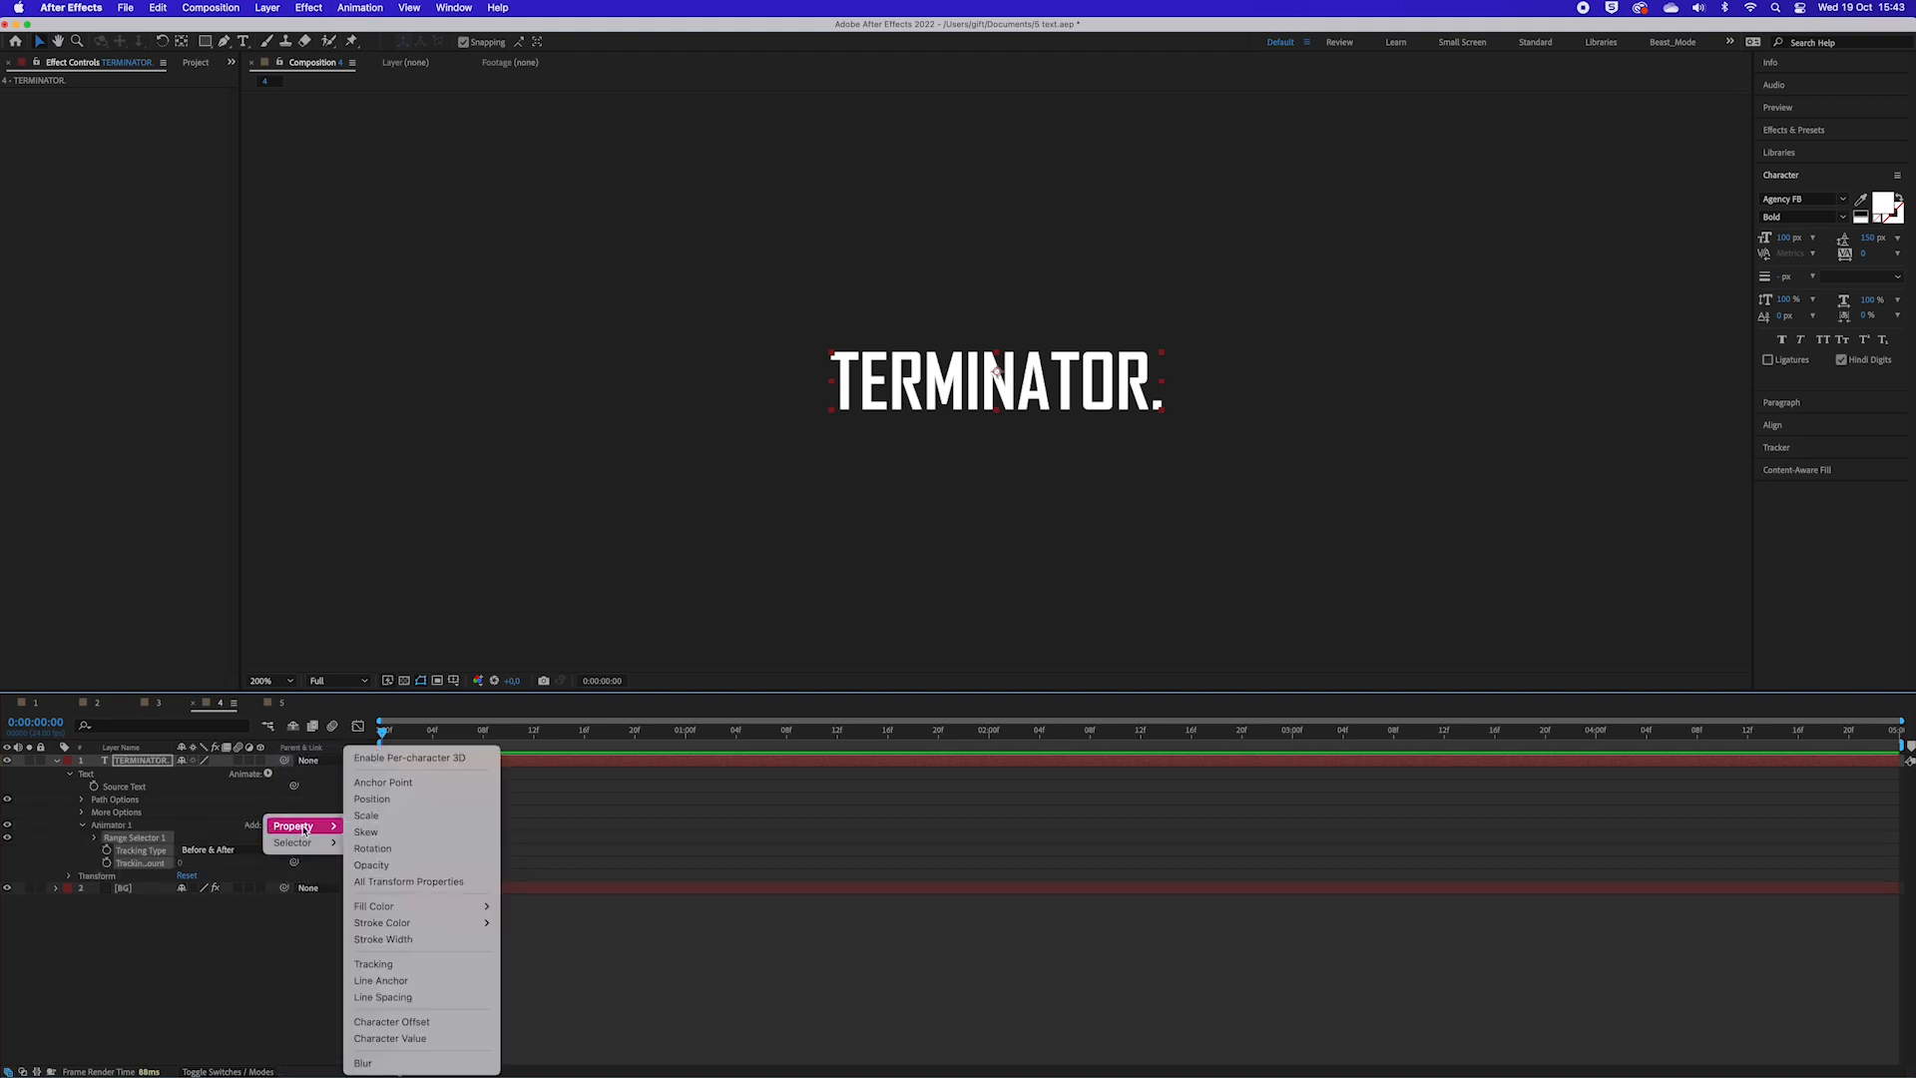
click(381, 866)
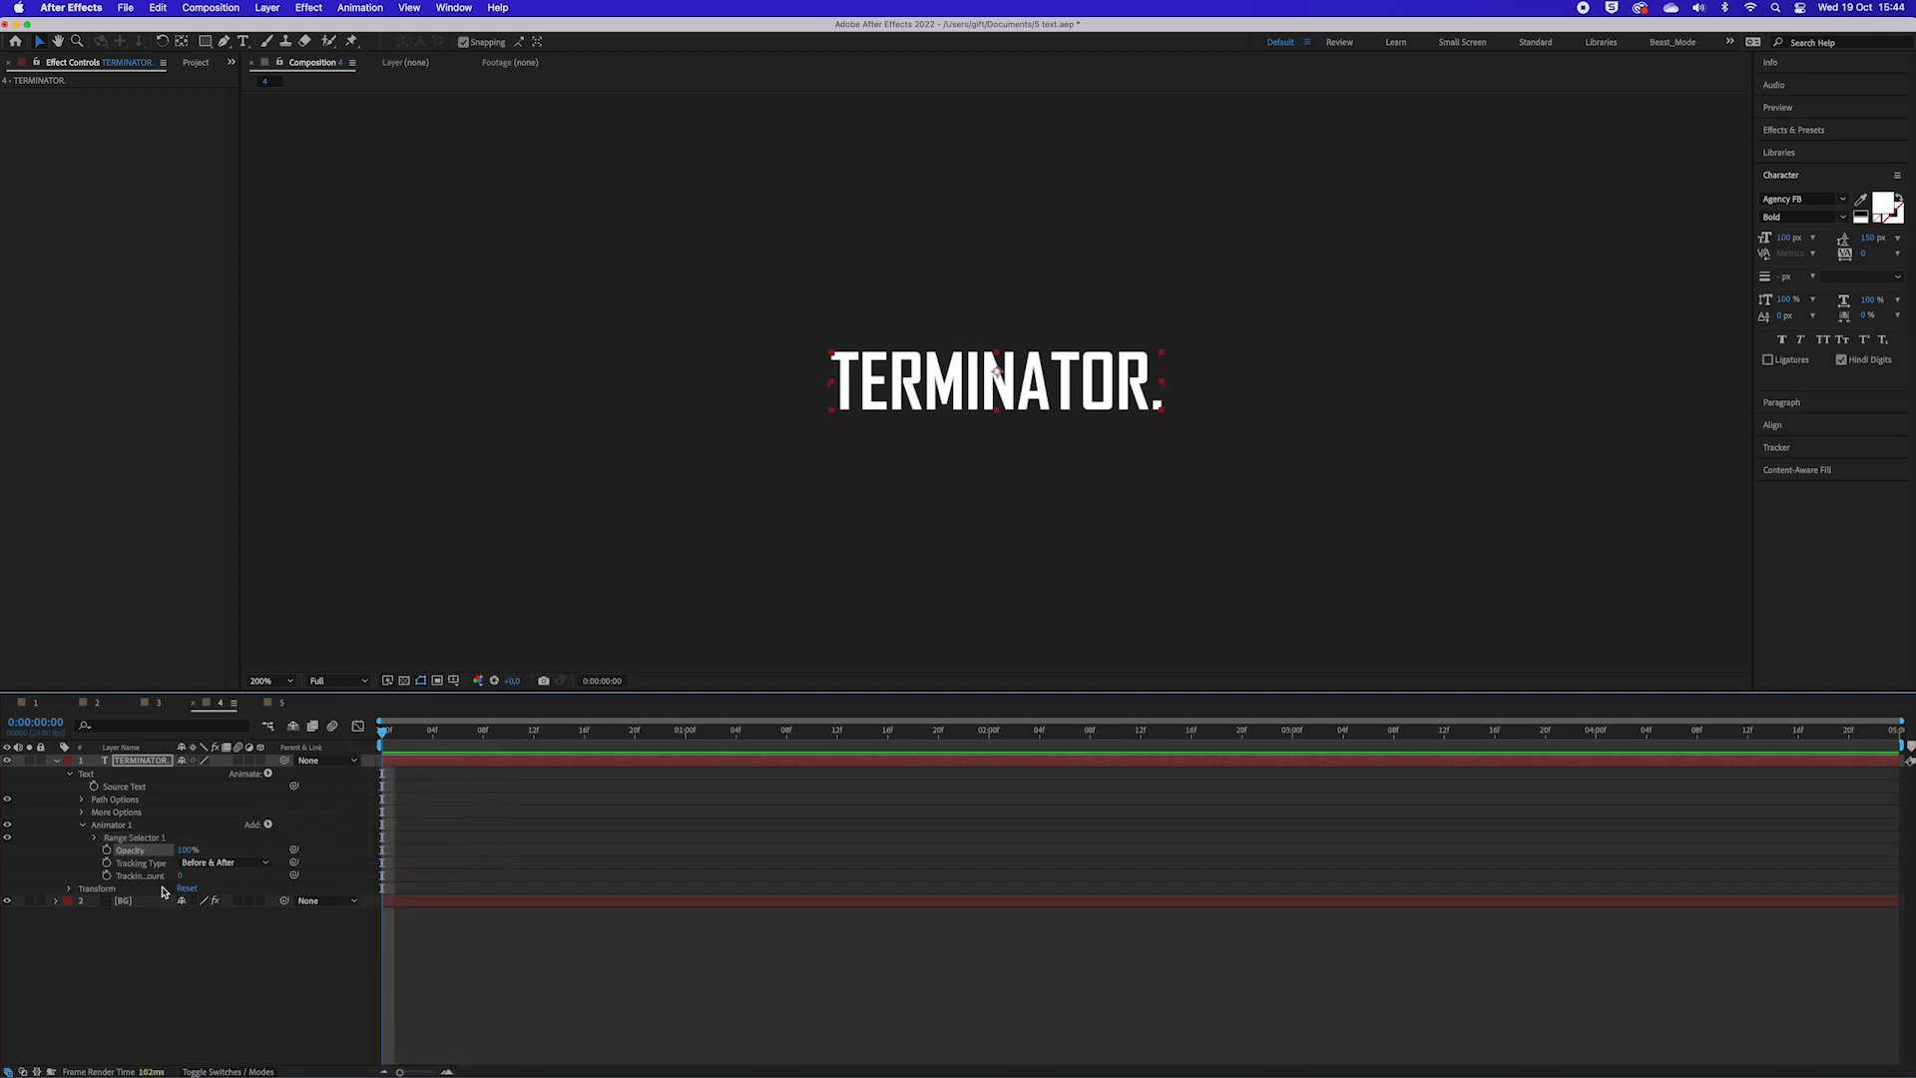
Step: Set the Tracking Amount of the TERMINATOR. text animator to -50
click(141, 877)
click(178, 876)
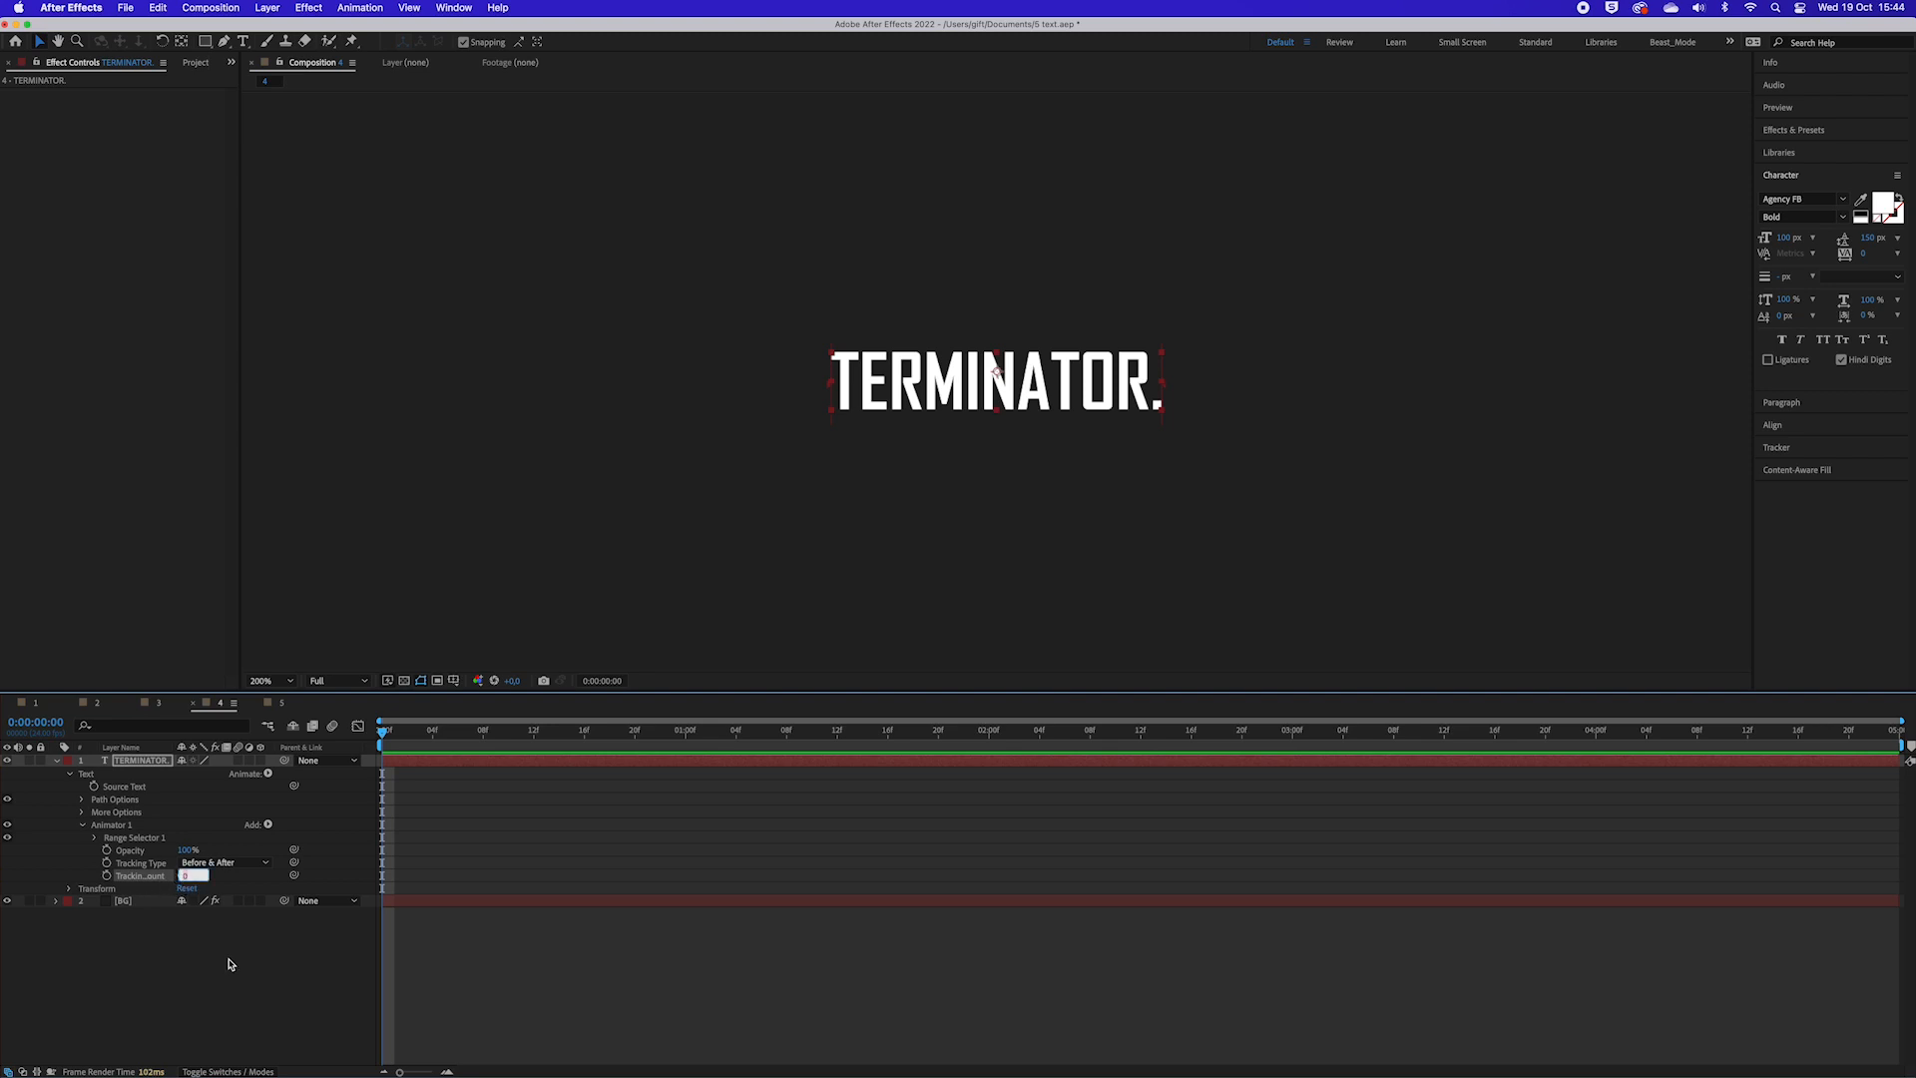
key(Return)
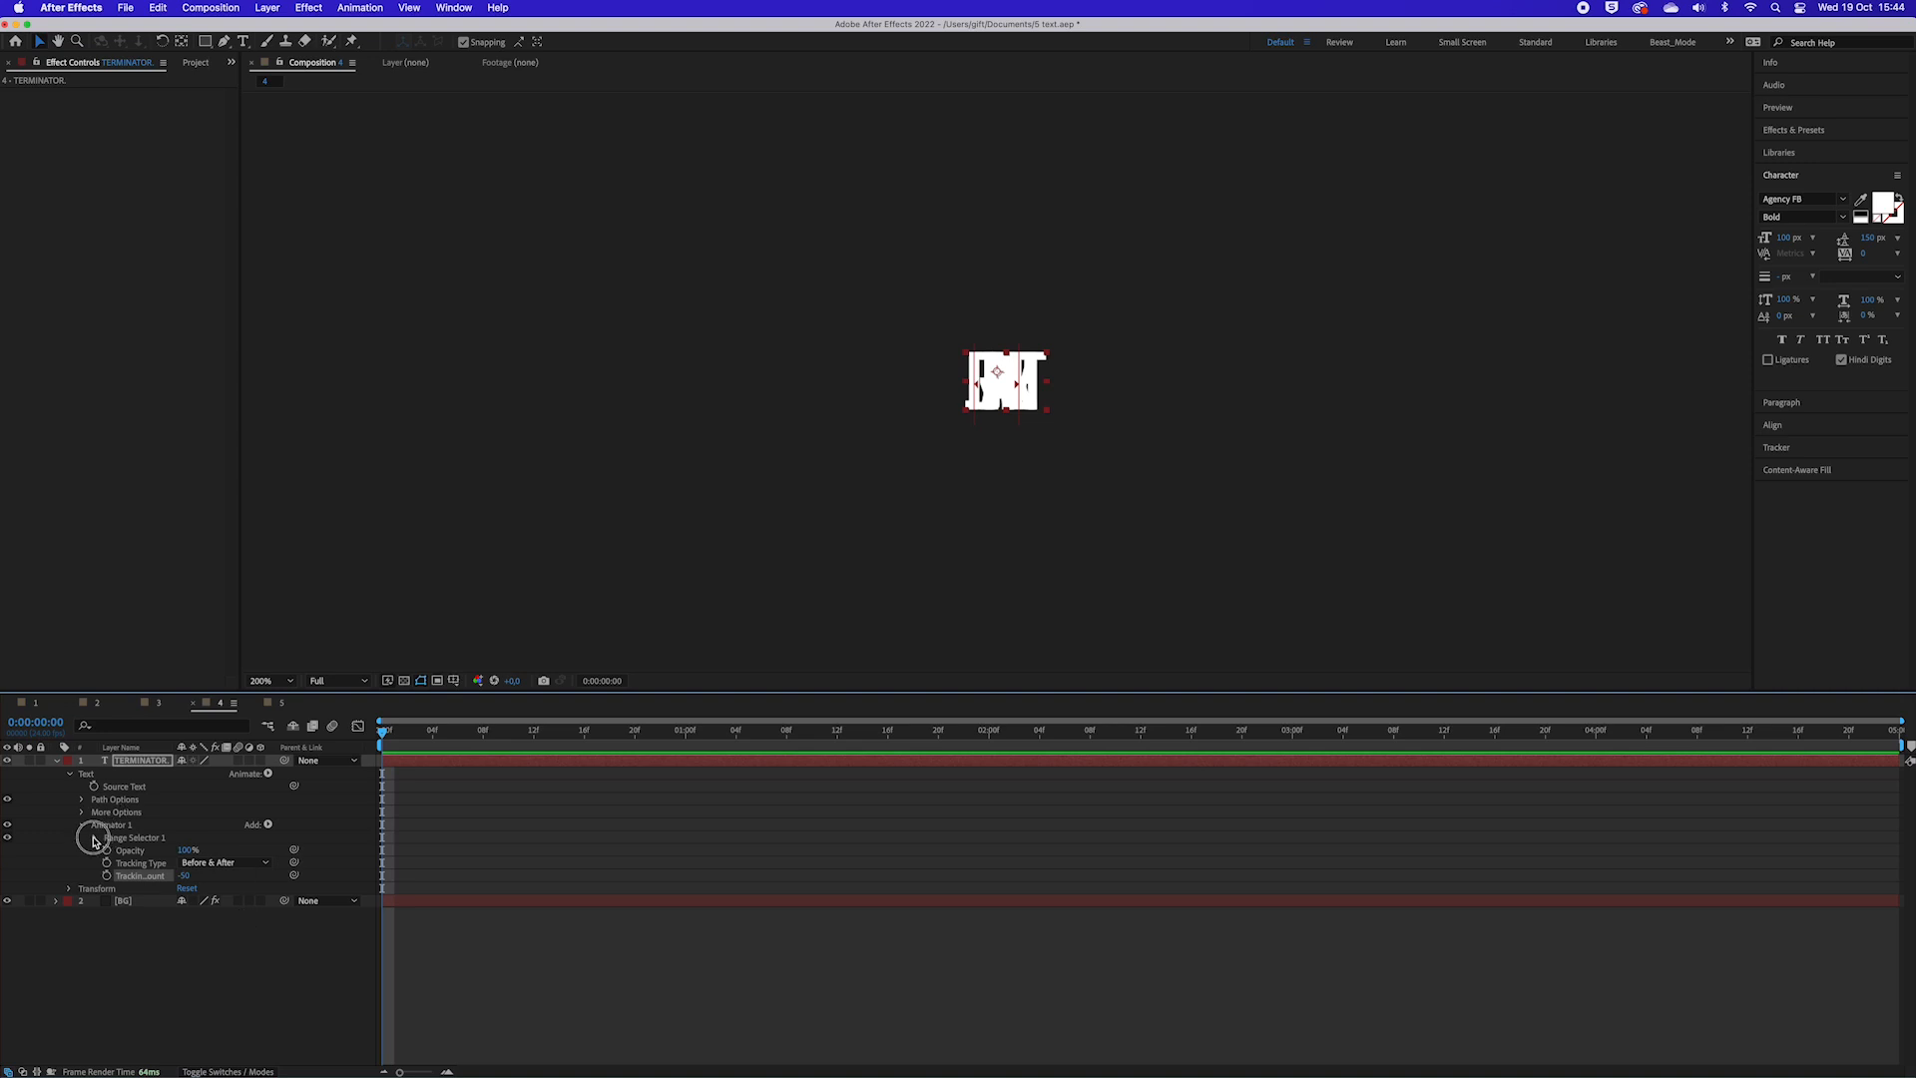
Step: Keyframe the range selector's Start from 0% at 0:00:00:00 to 100% at 0:00:00:16
click(95, 837)
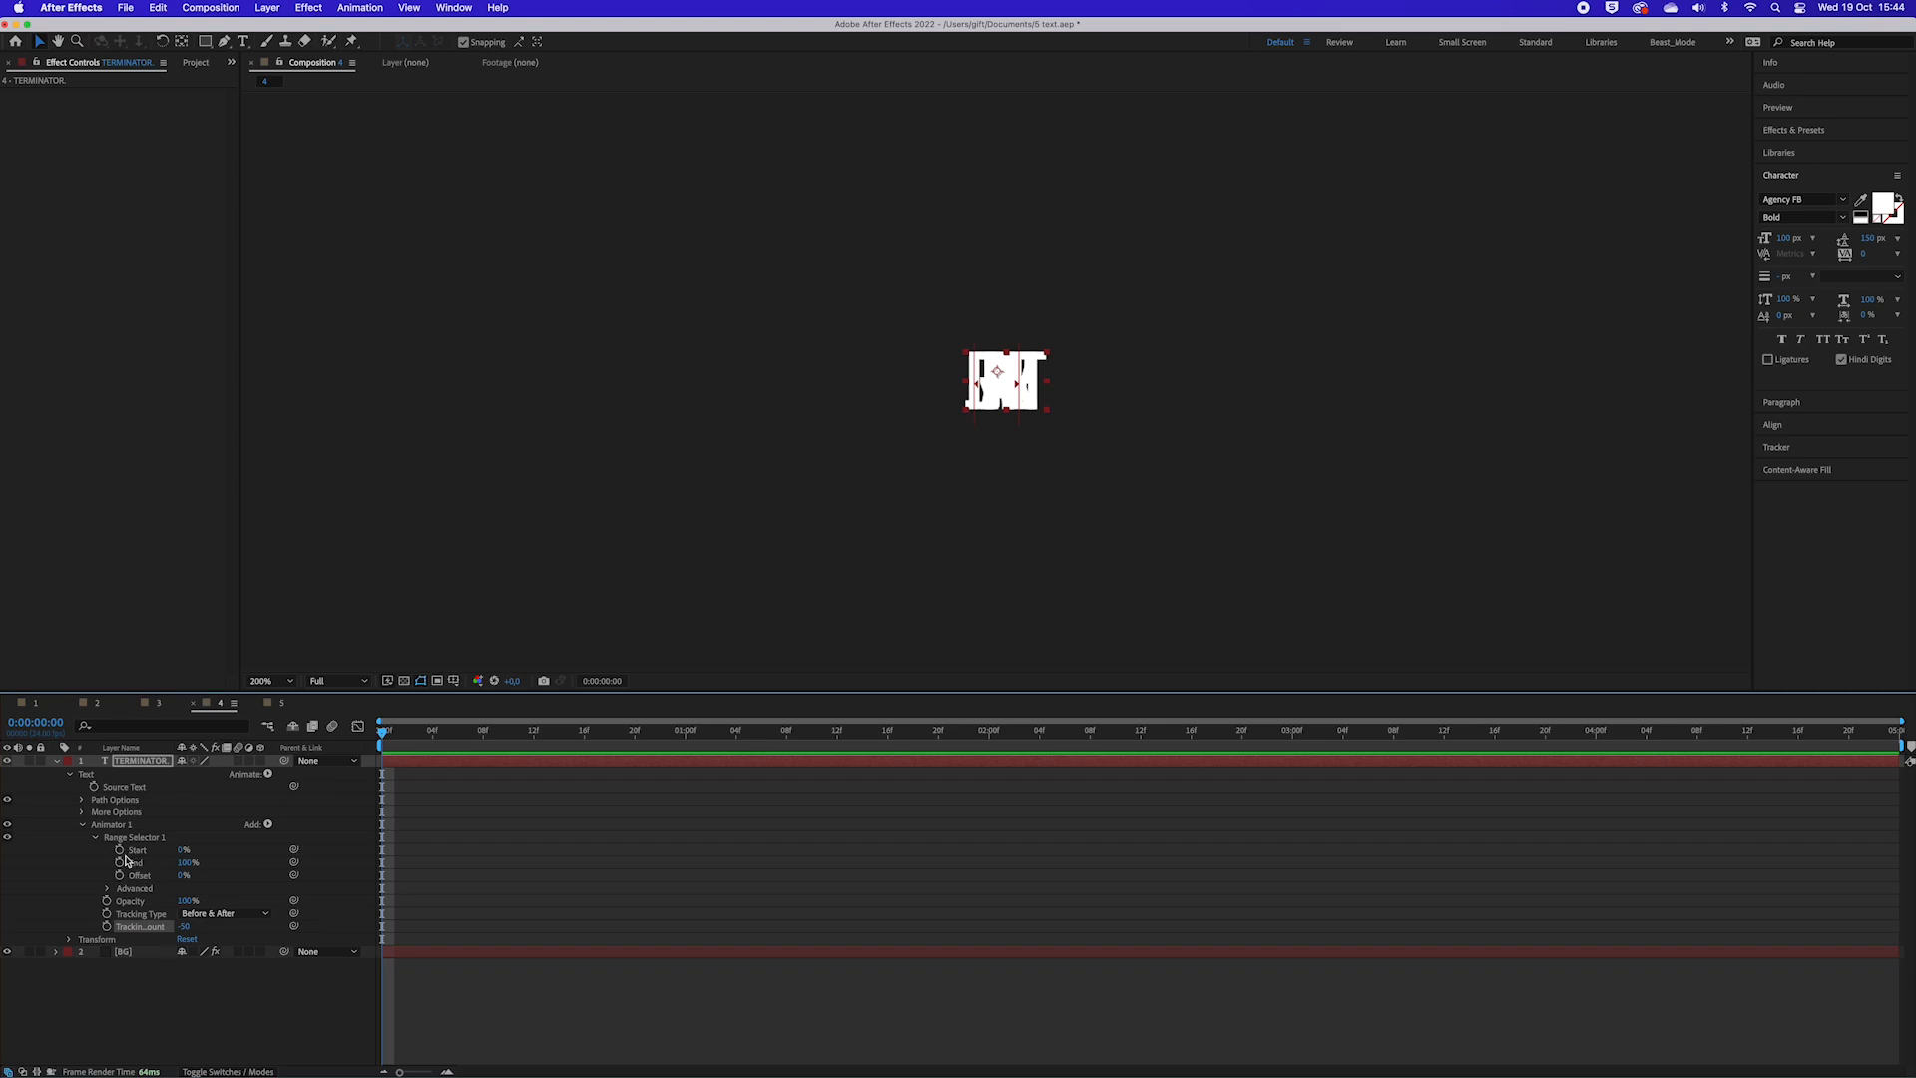
click(121, 850)
drag(386, 738, 583, 755)
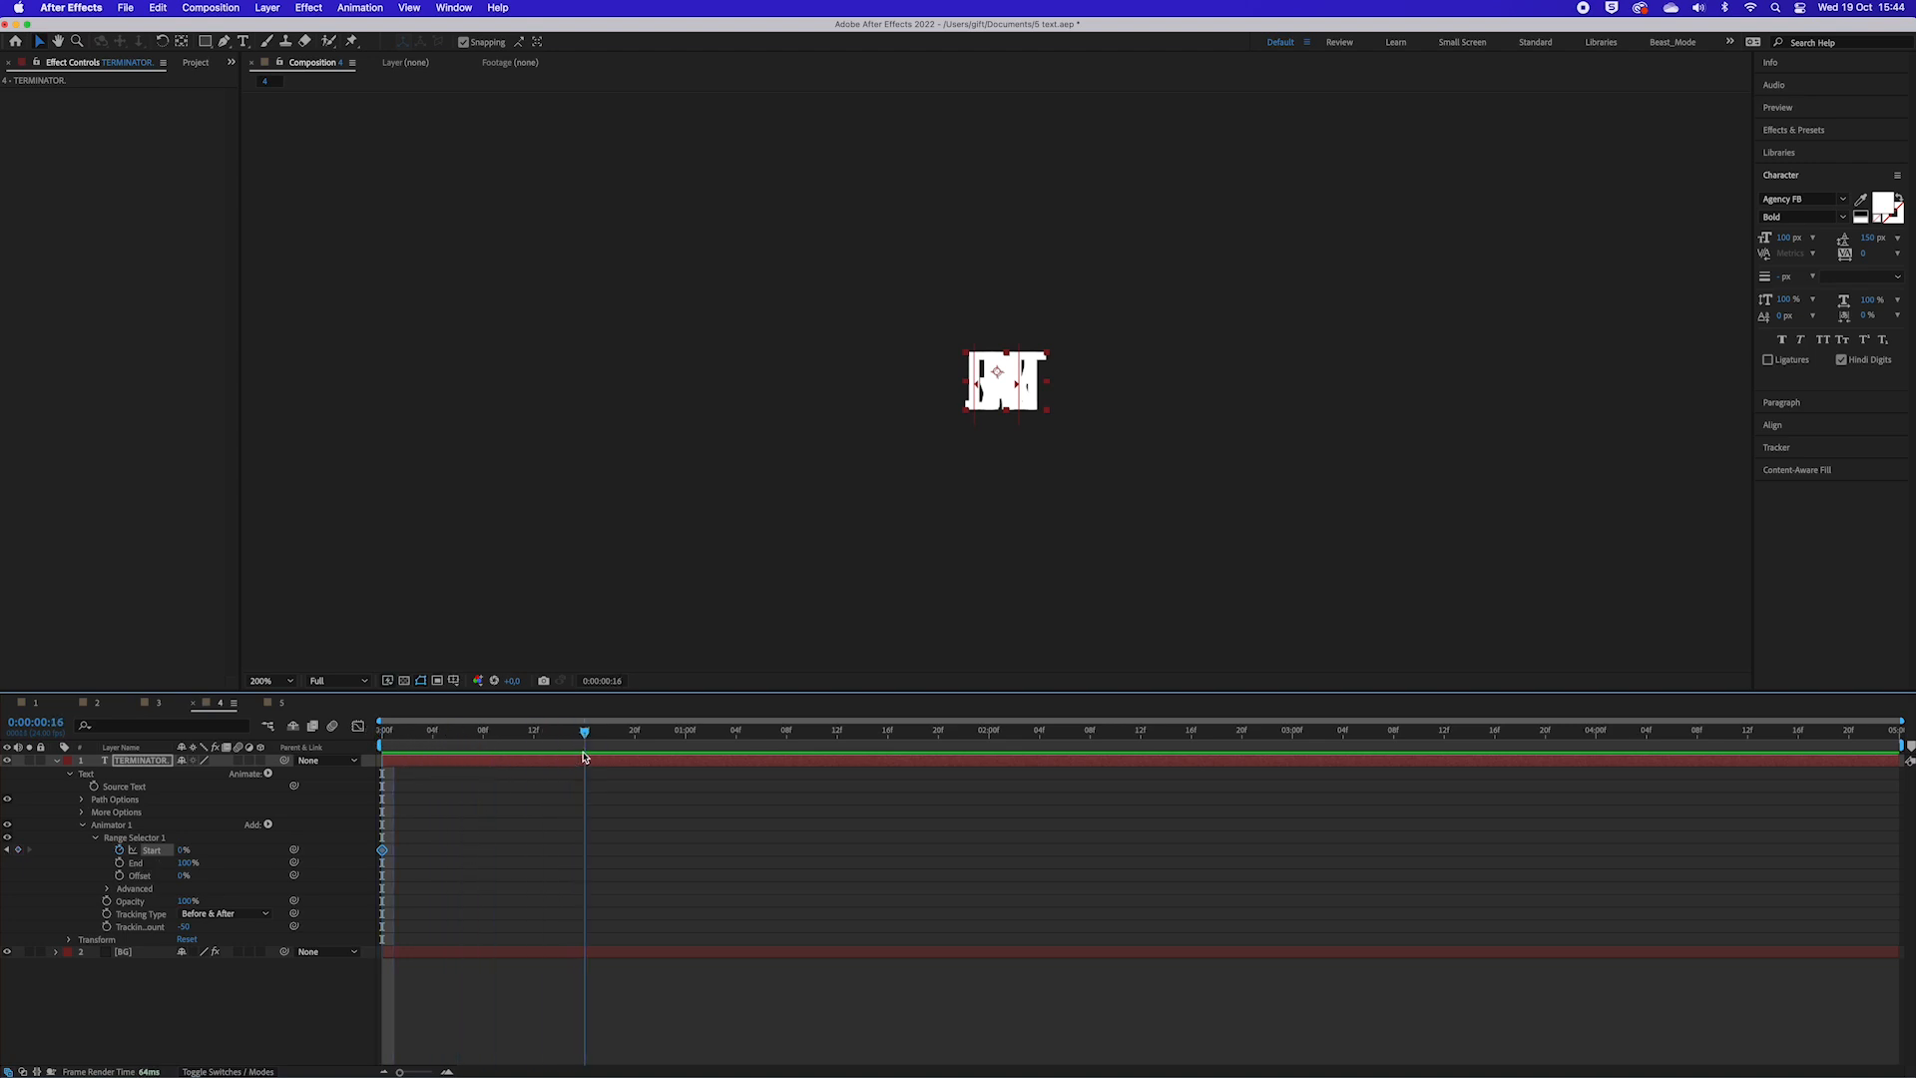
click(181, 850)
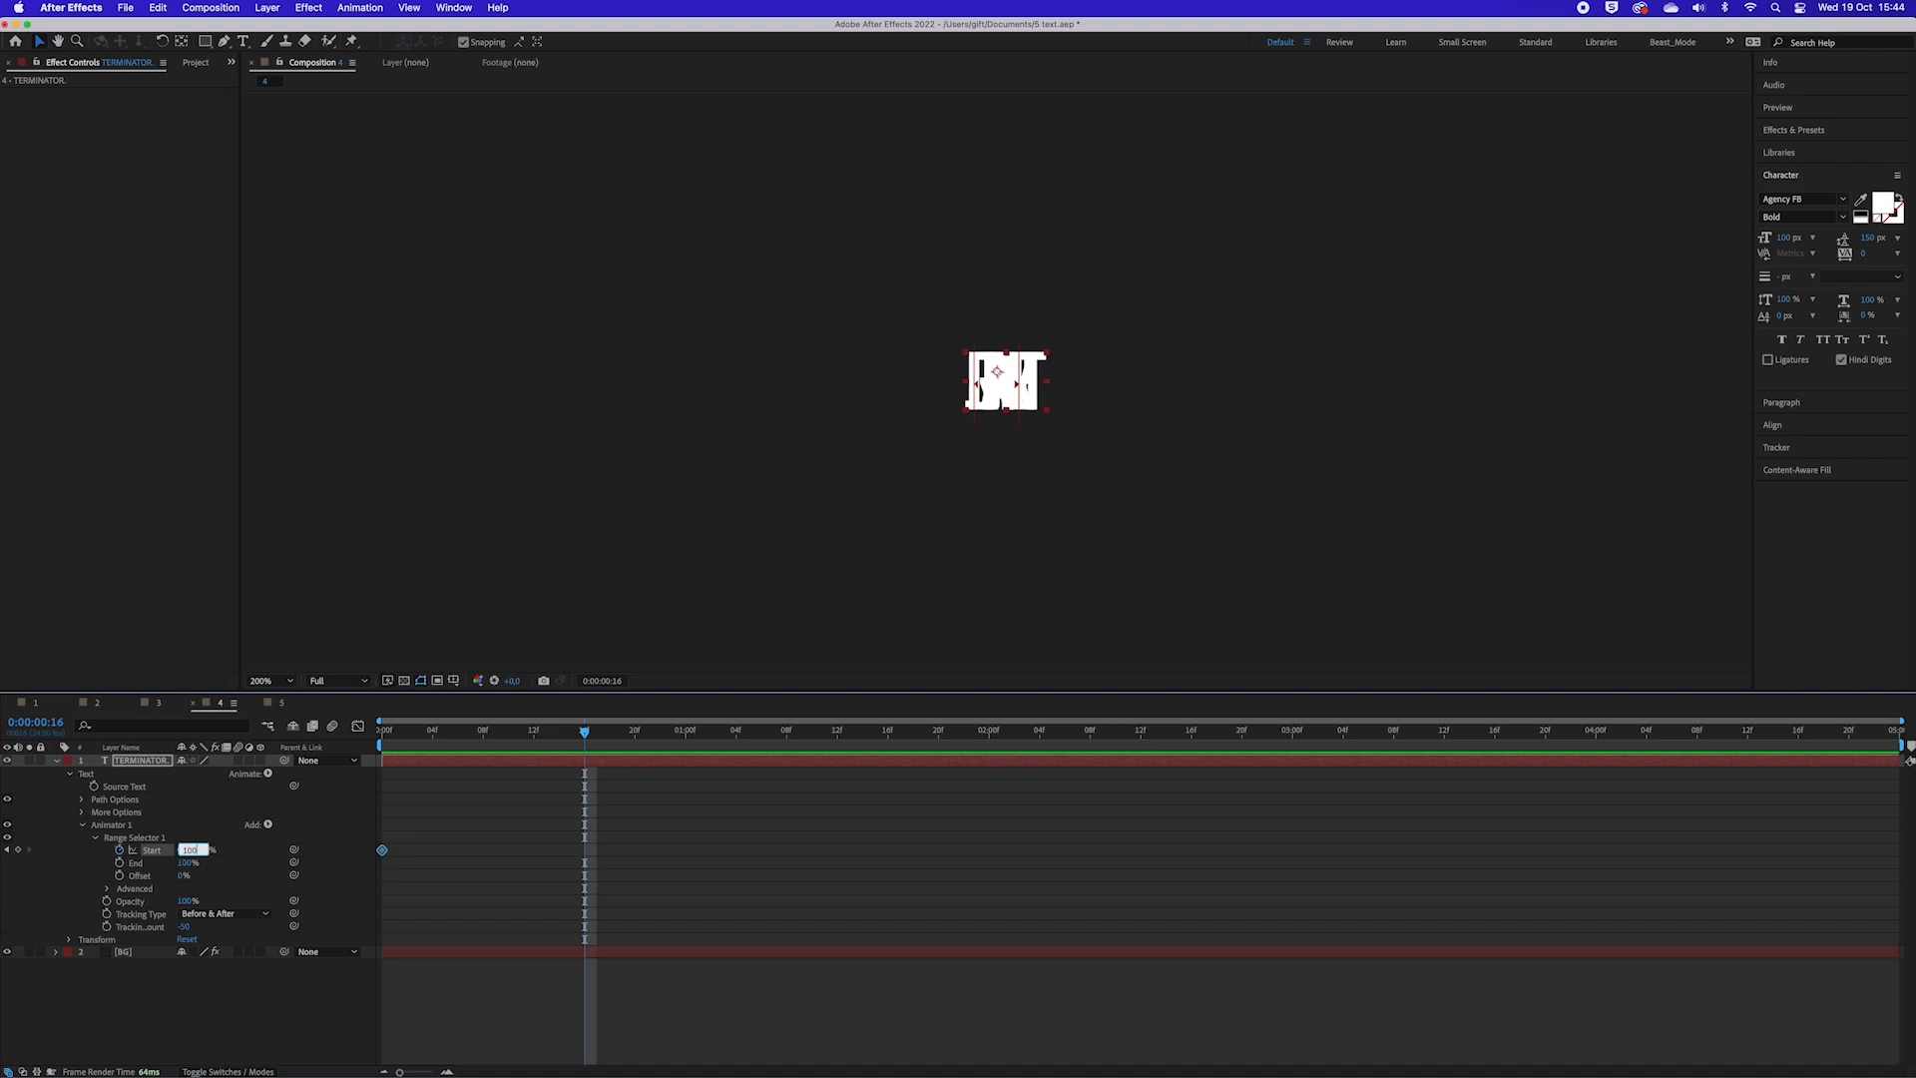
key(Return)
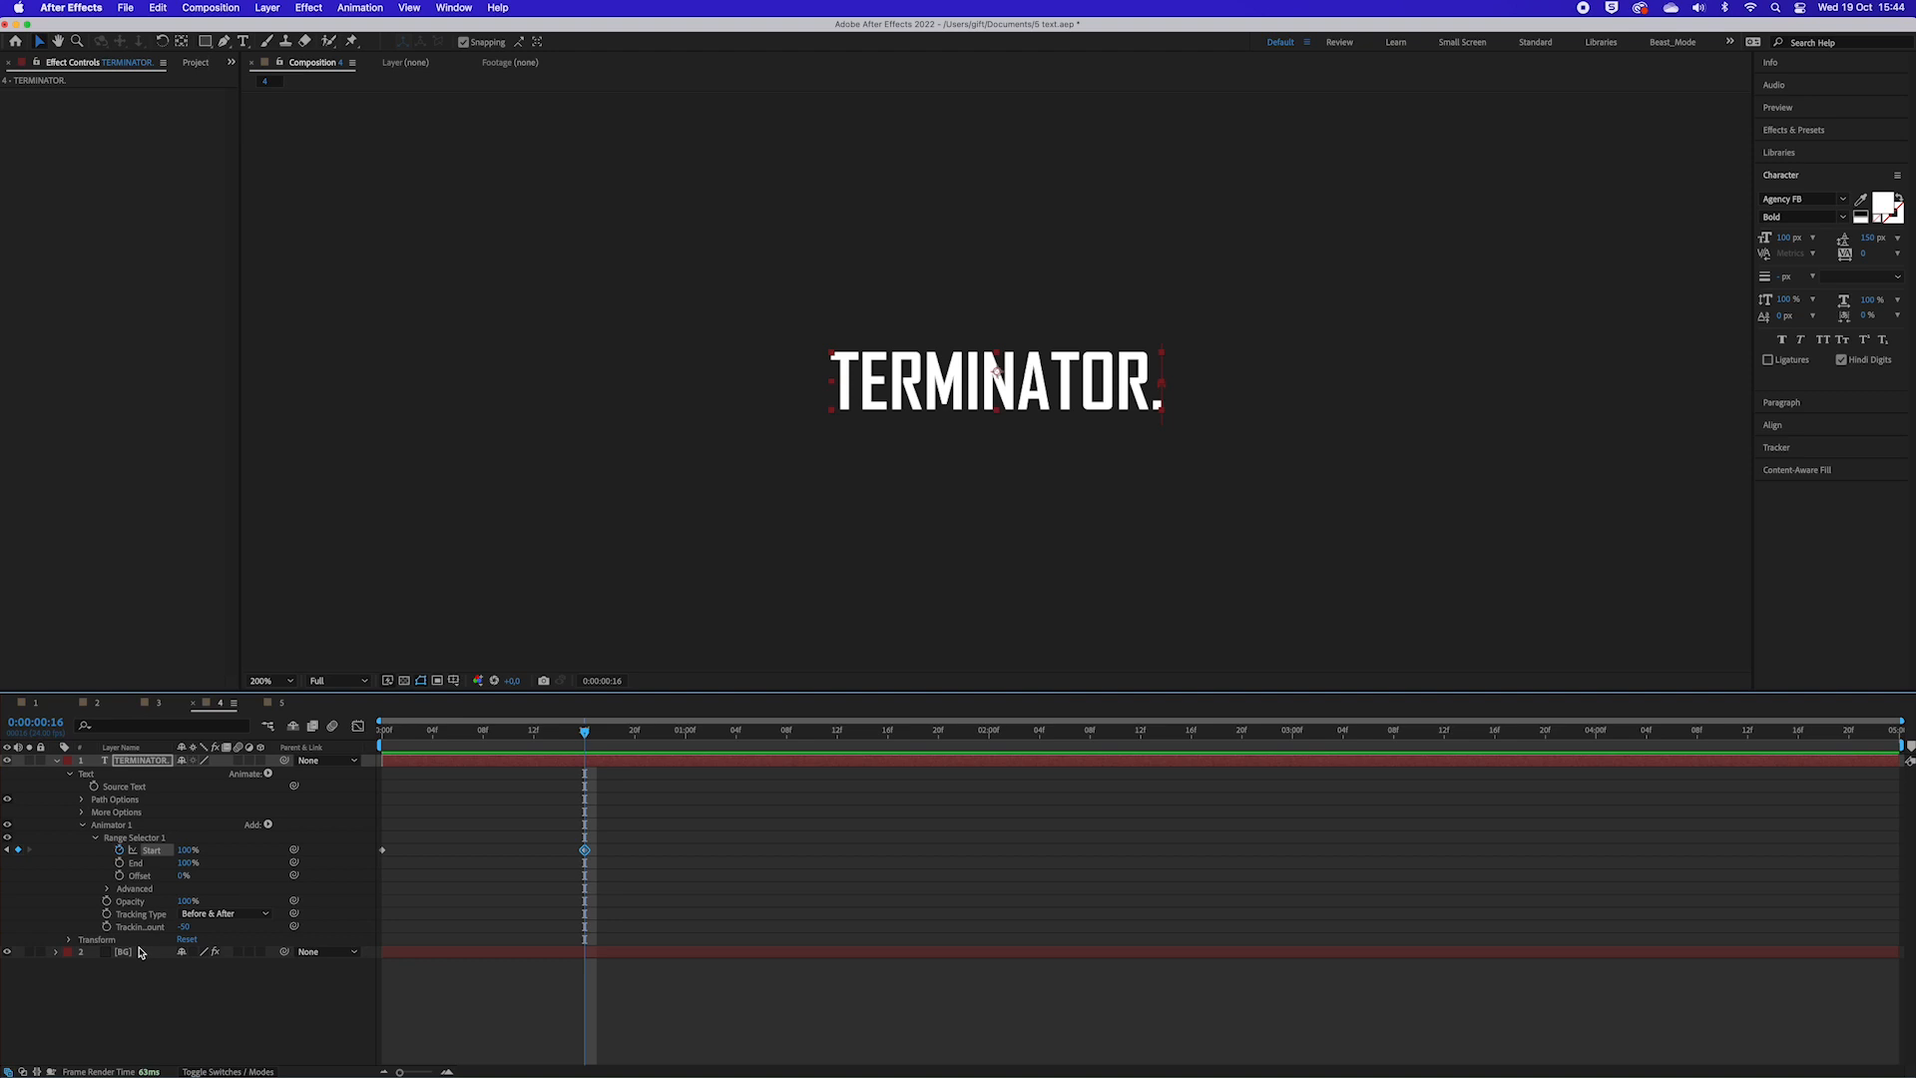
Step: Back at 0:00:00:00, set the Opacity of the TERMINATOR. text animator to 0%
drag(587, 738, 296, 755)
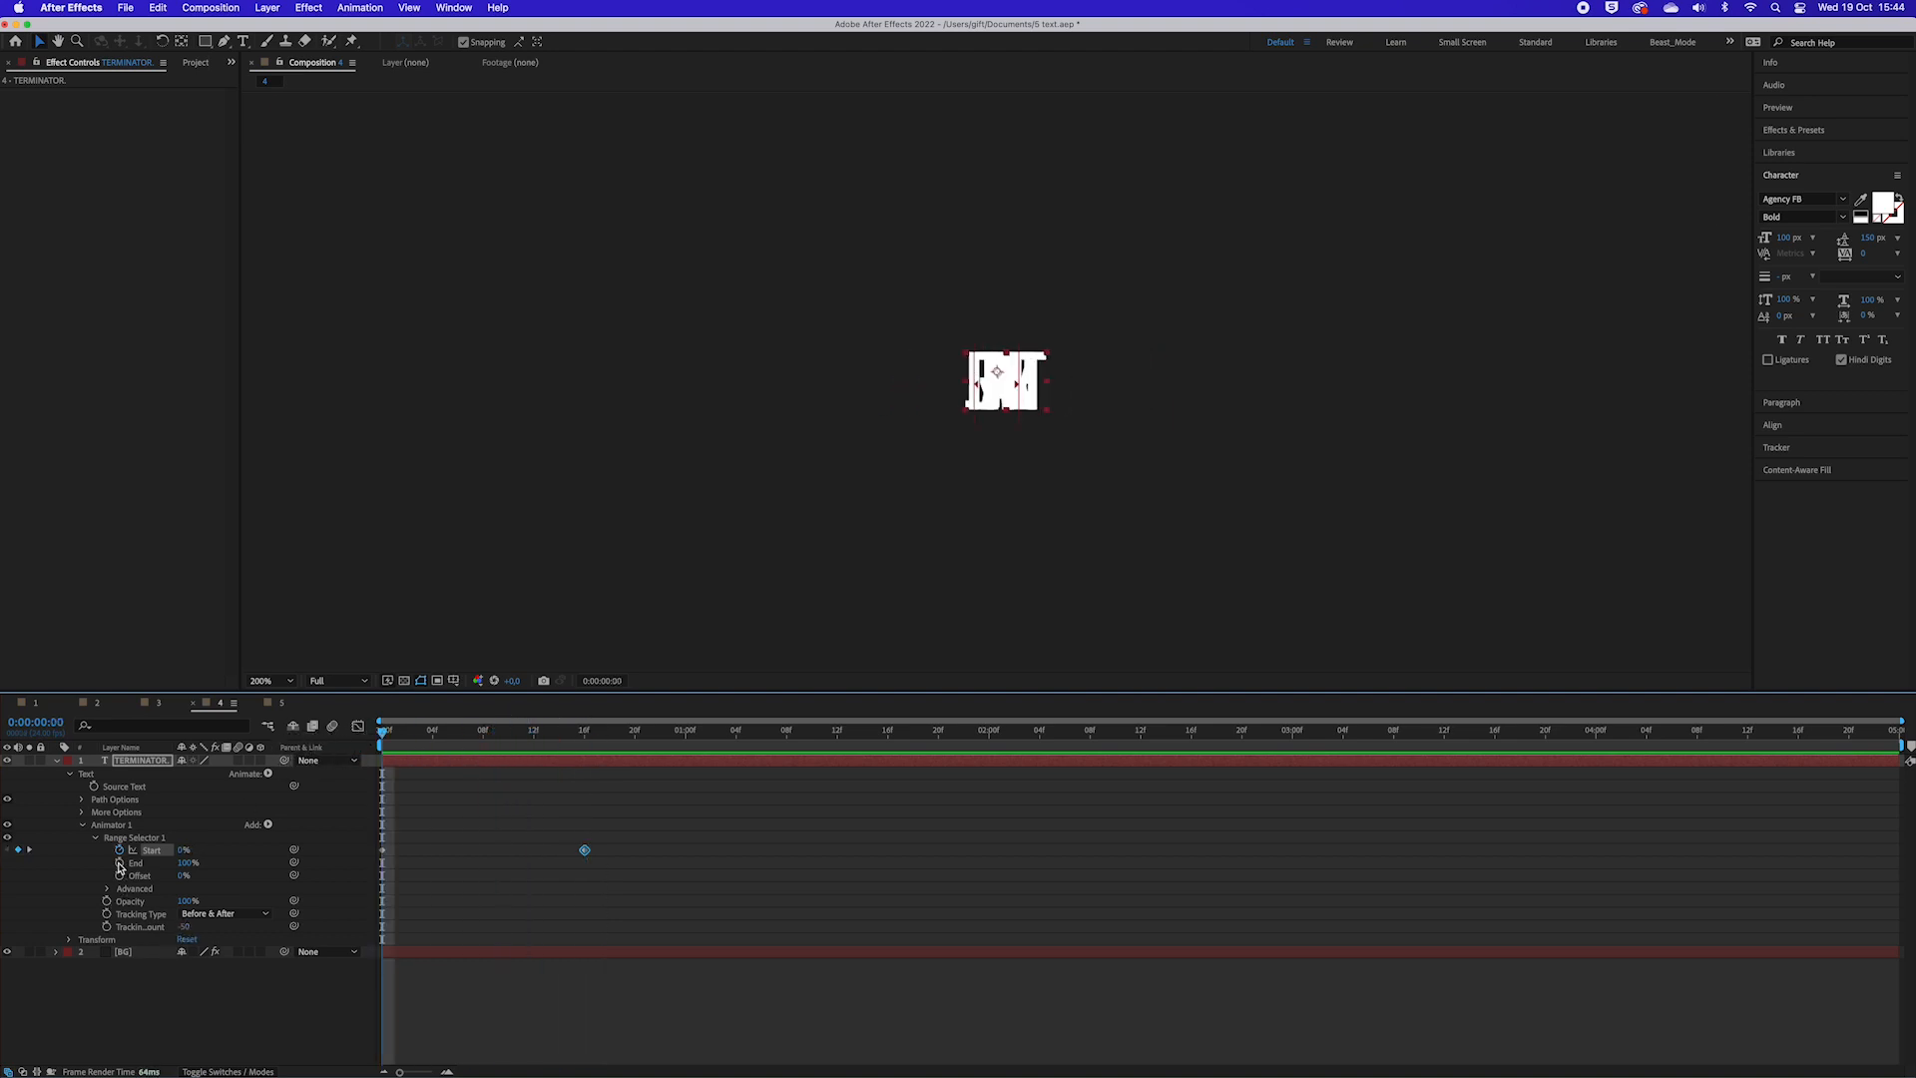
drag(187, 901, 70, 908)
mouse_move(384, 733)
mouse_down()
mouse_move(466, 735)
mouse_move(352, 733)
mouse_up()
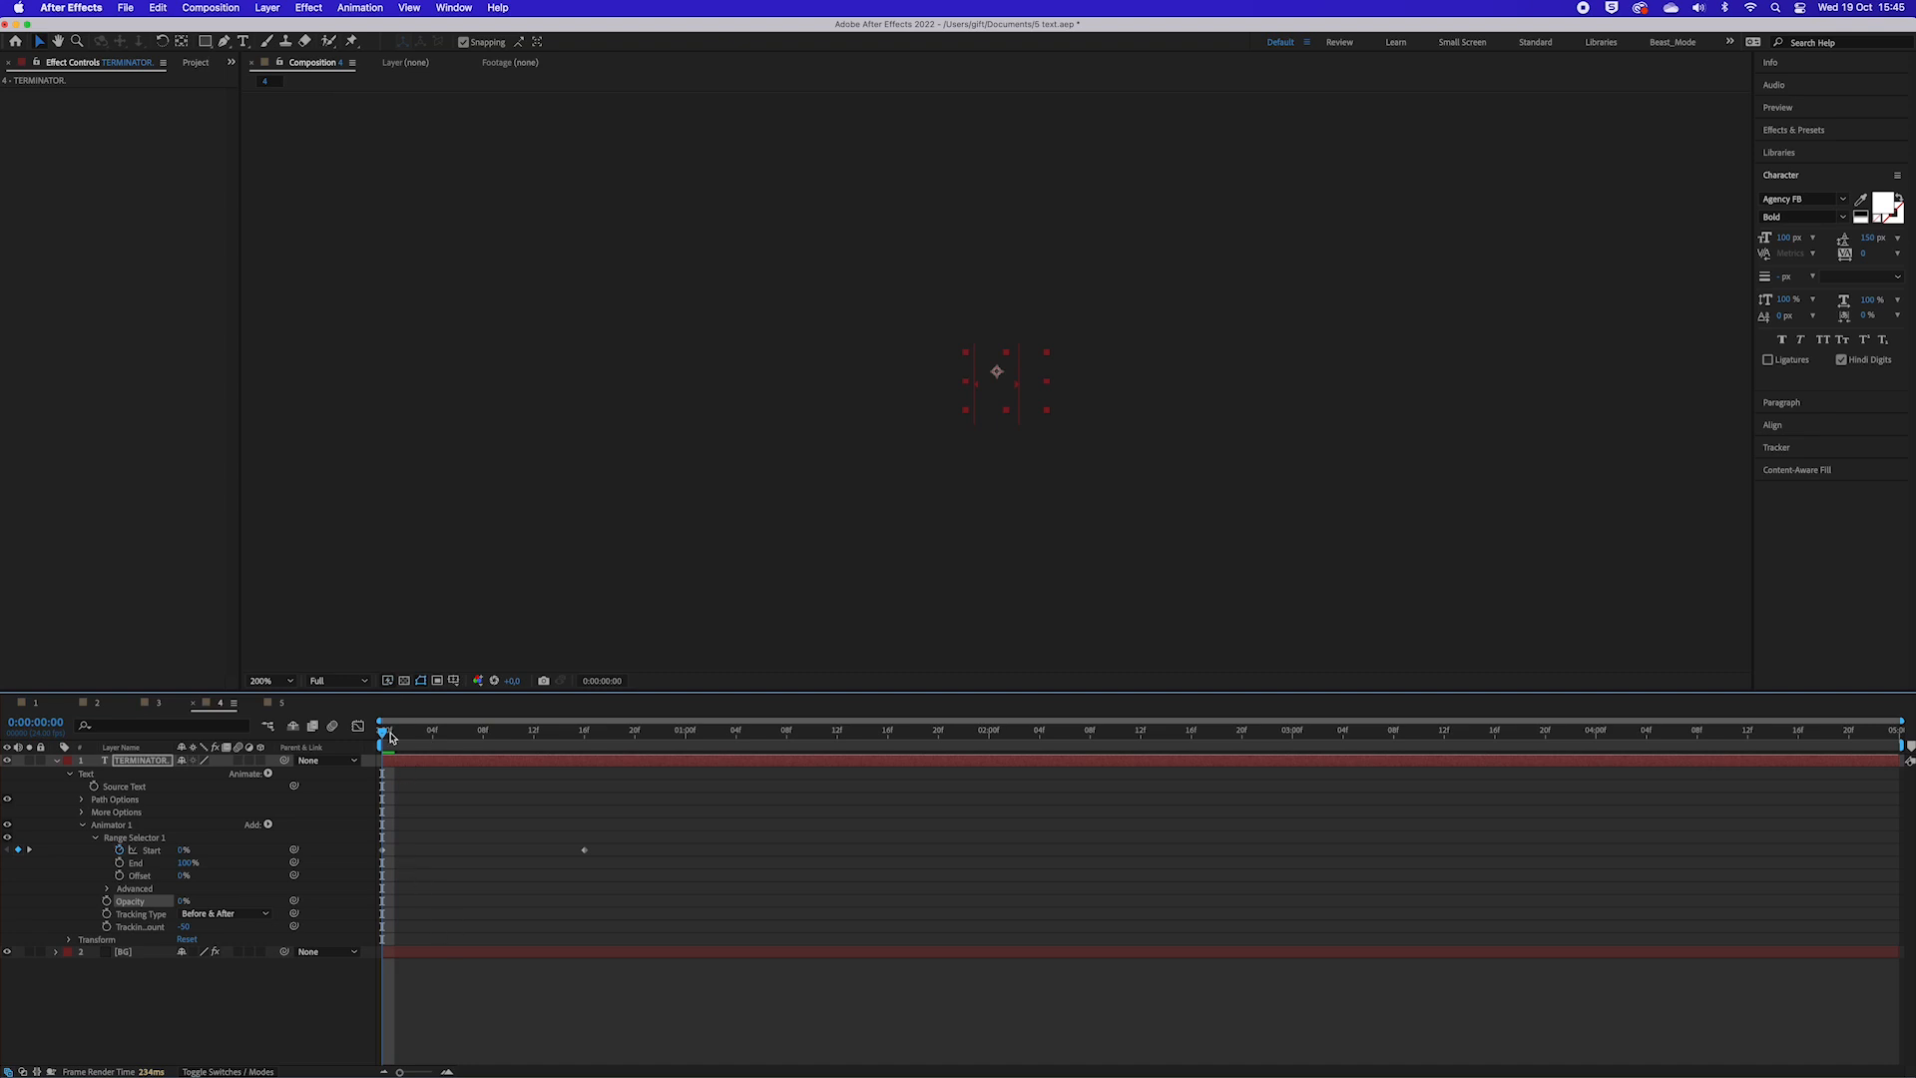
Step: End the work area at 0:00:01:08, preview the TERMINATOR. animation, and open the range selector's Advanced options
drag(384, 737, 788, 743)
key(n)
key(space)
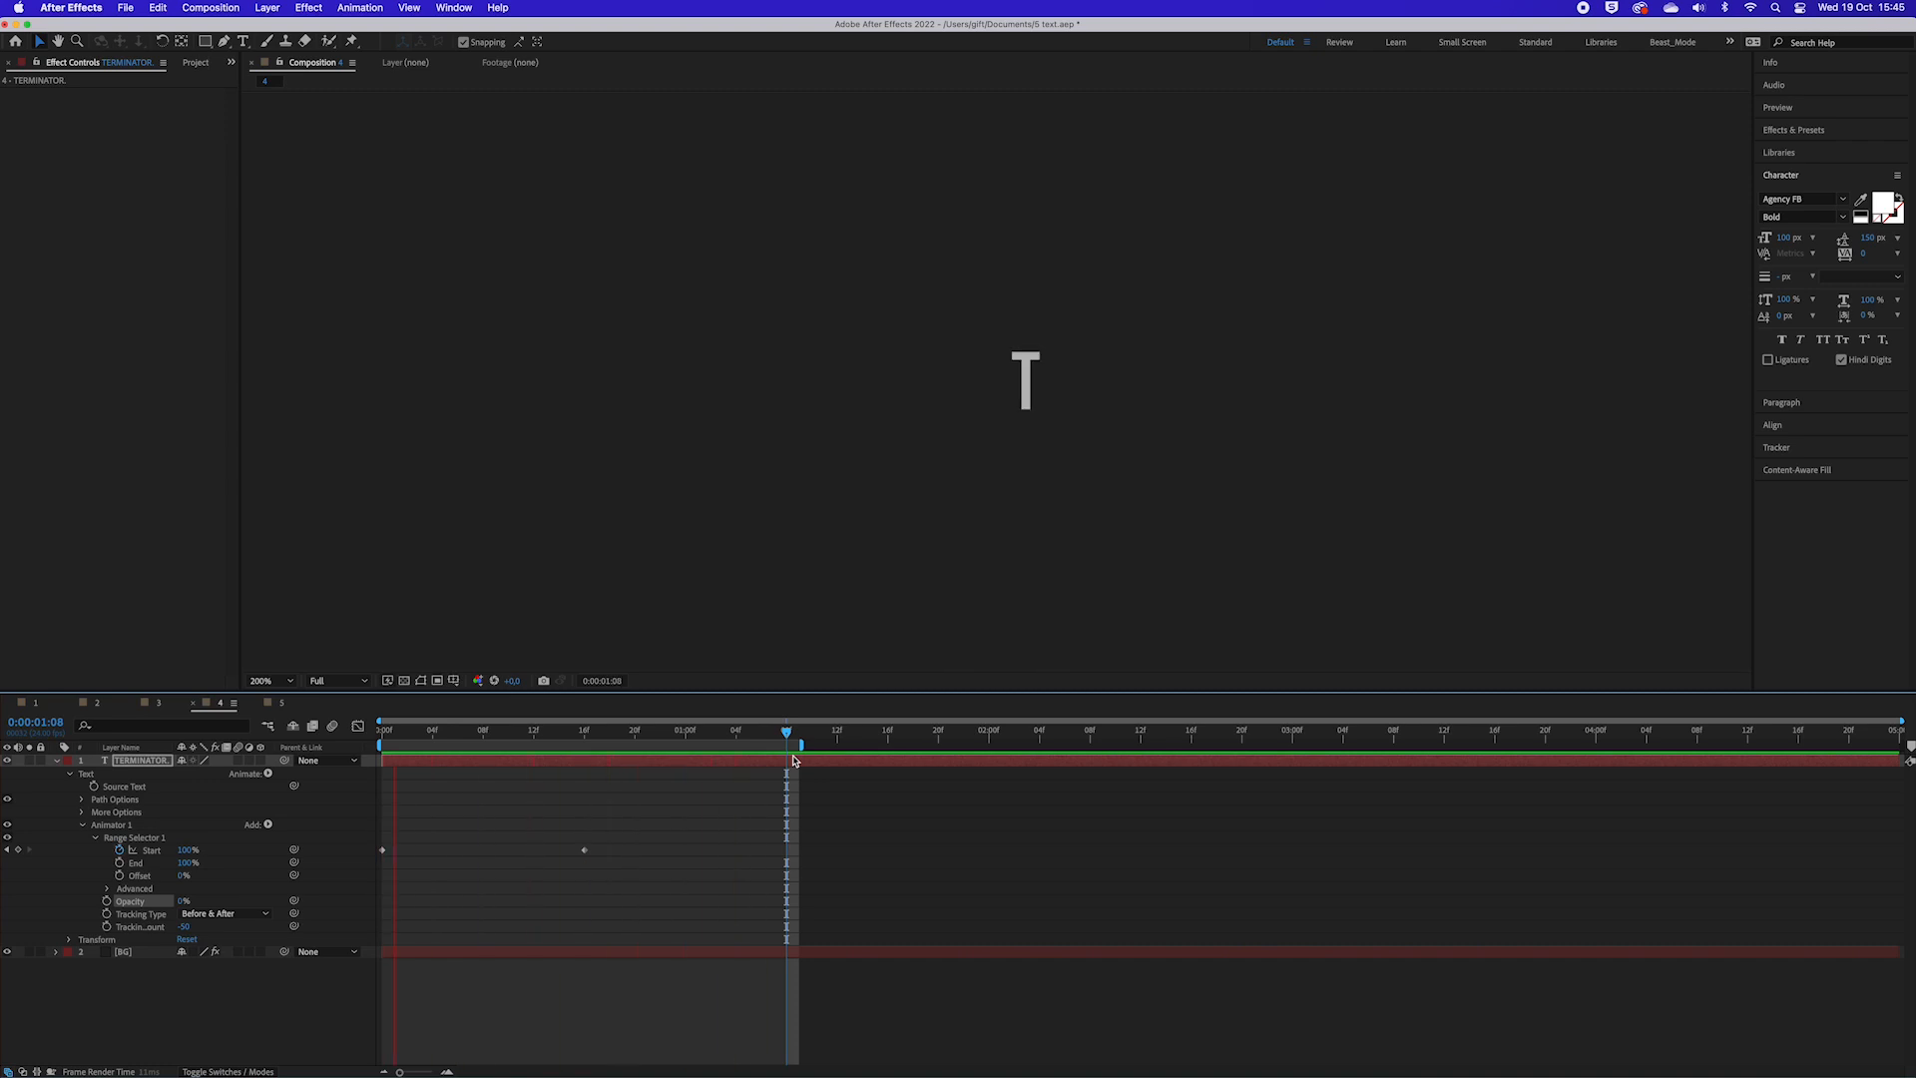
click(106, 888)
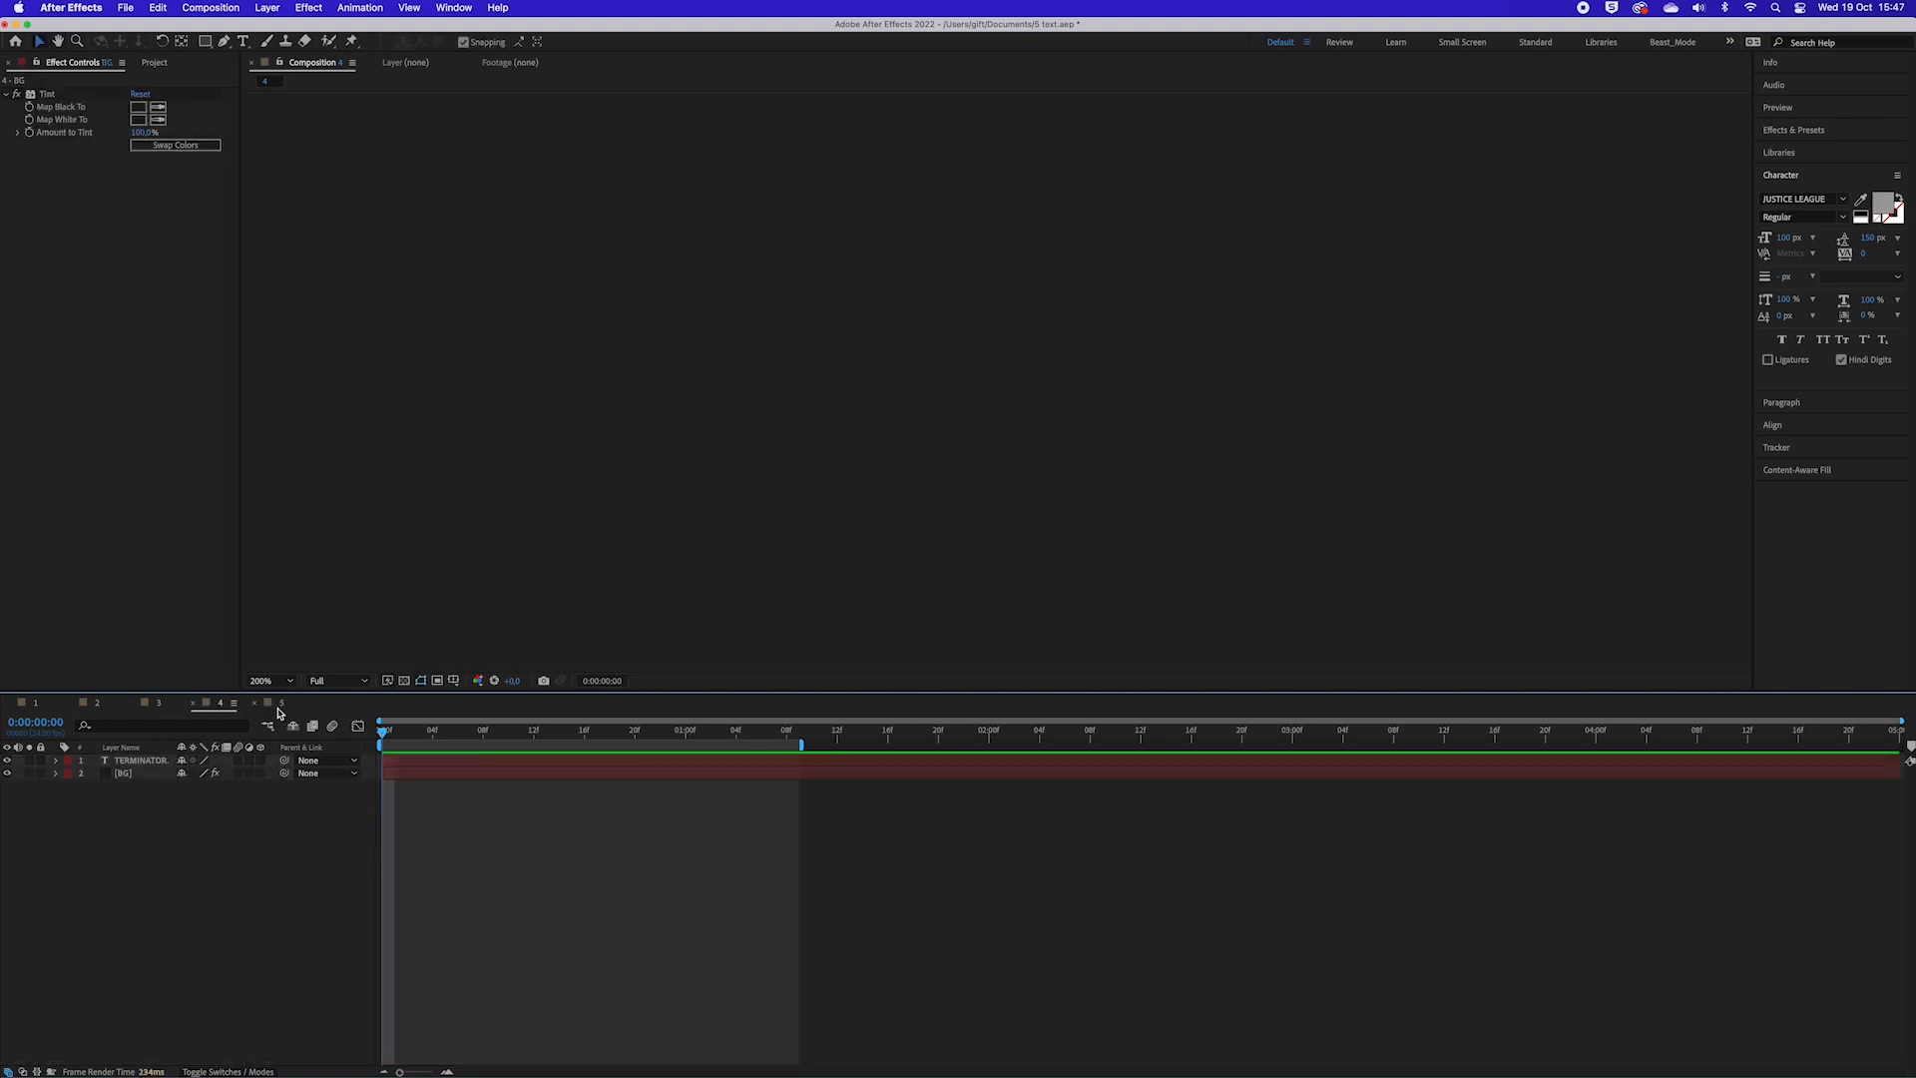
Step: In composition 5, pre-compose the Constantine text layer as Write_it, moving all attributes into the new composition
click(280, 704)
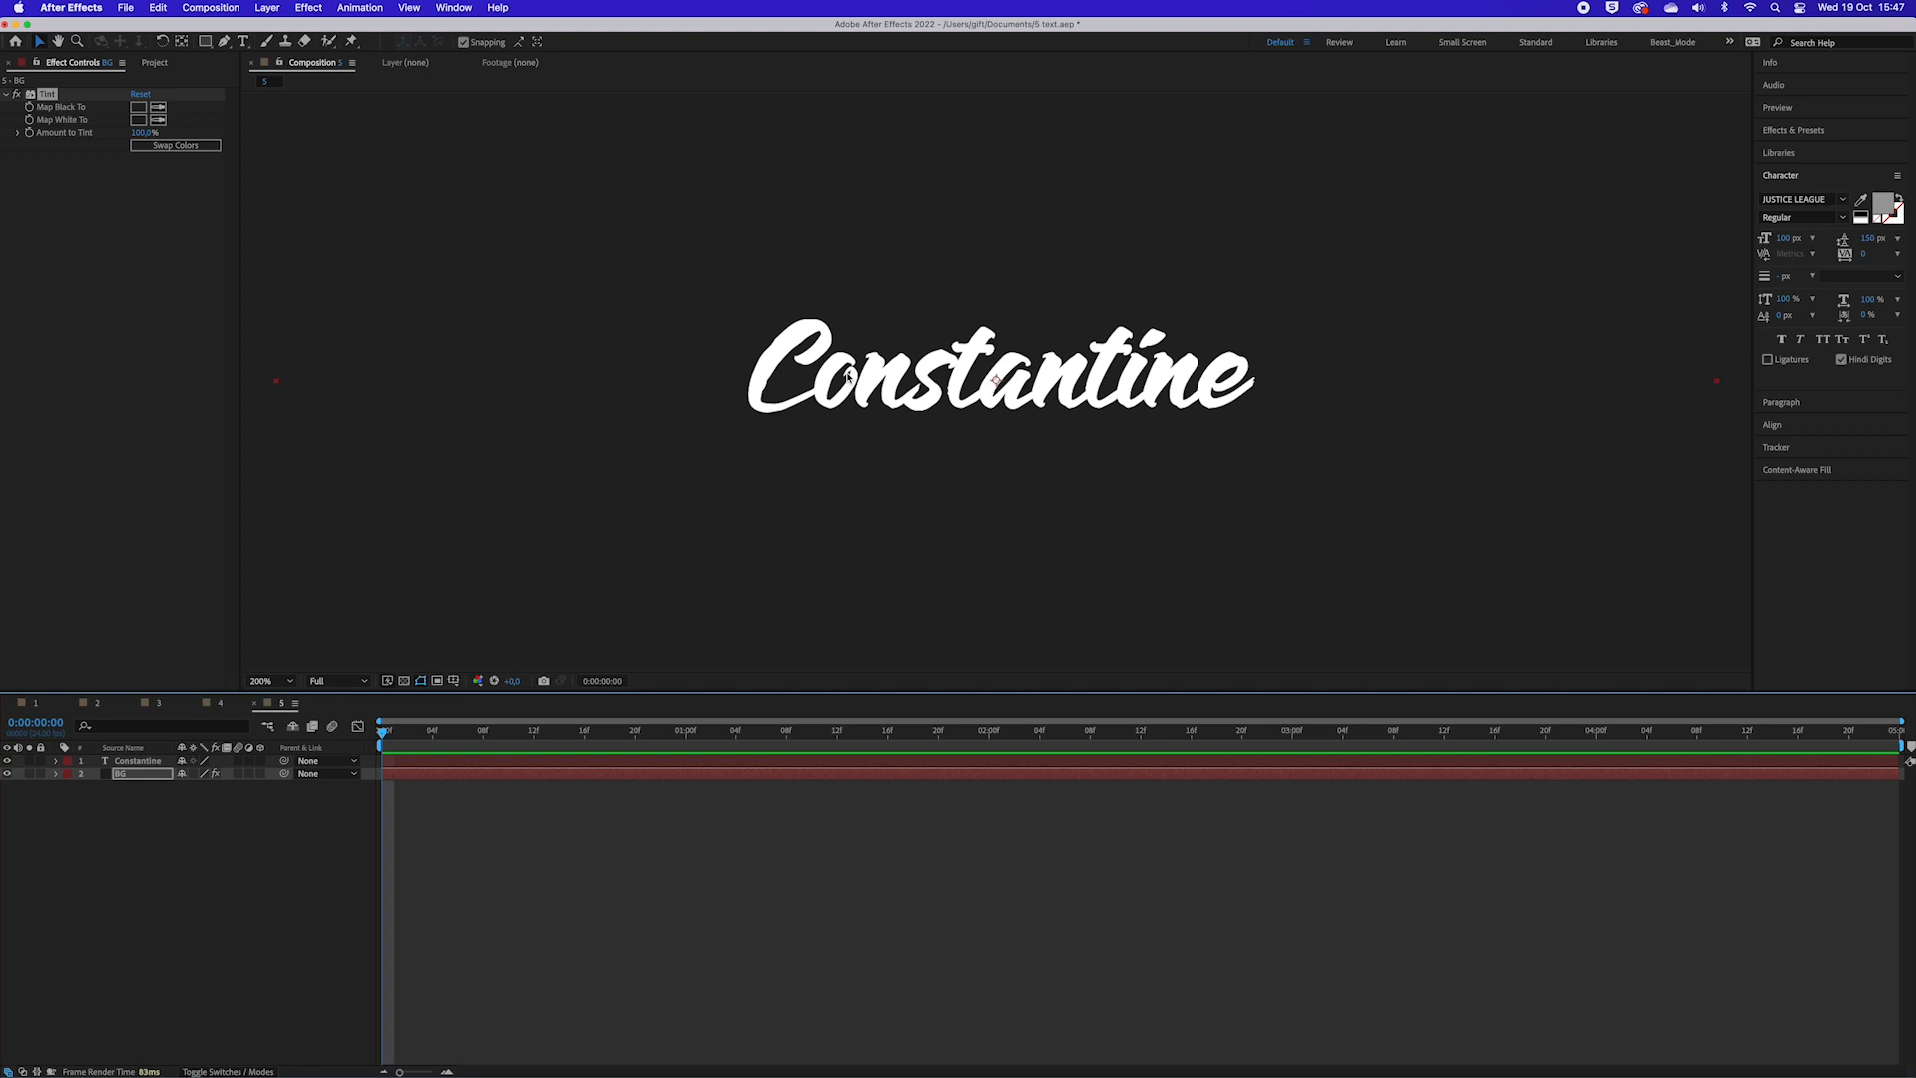
click(207, 838)
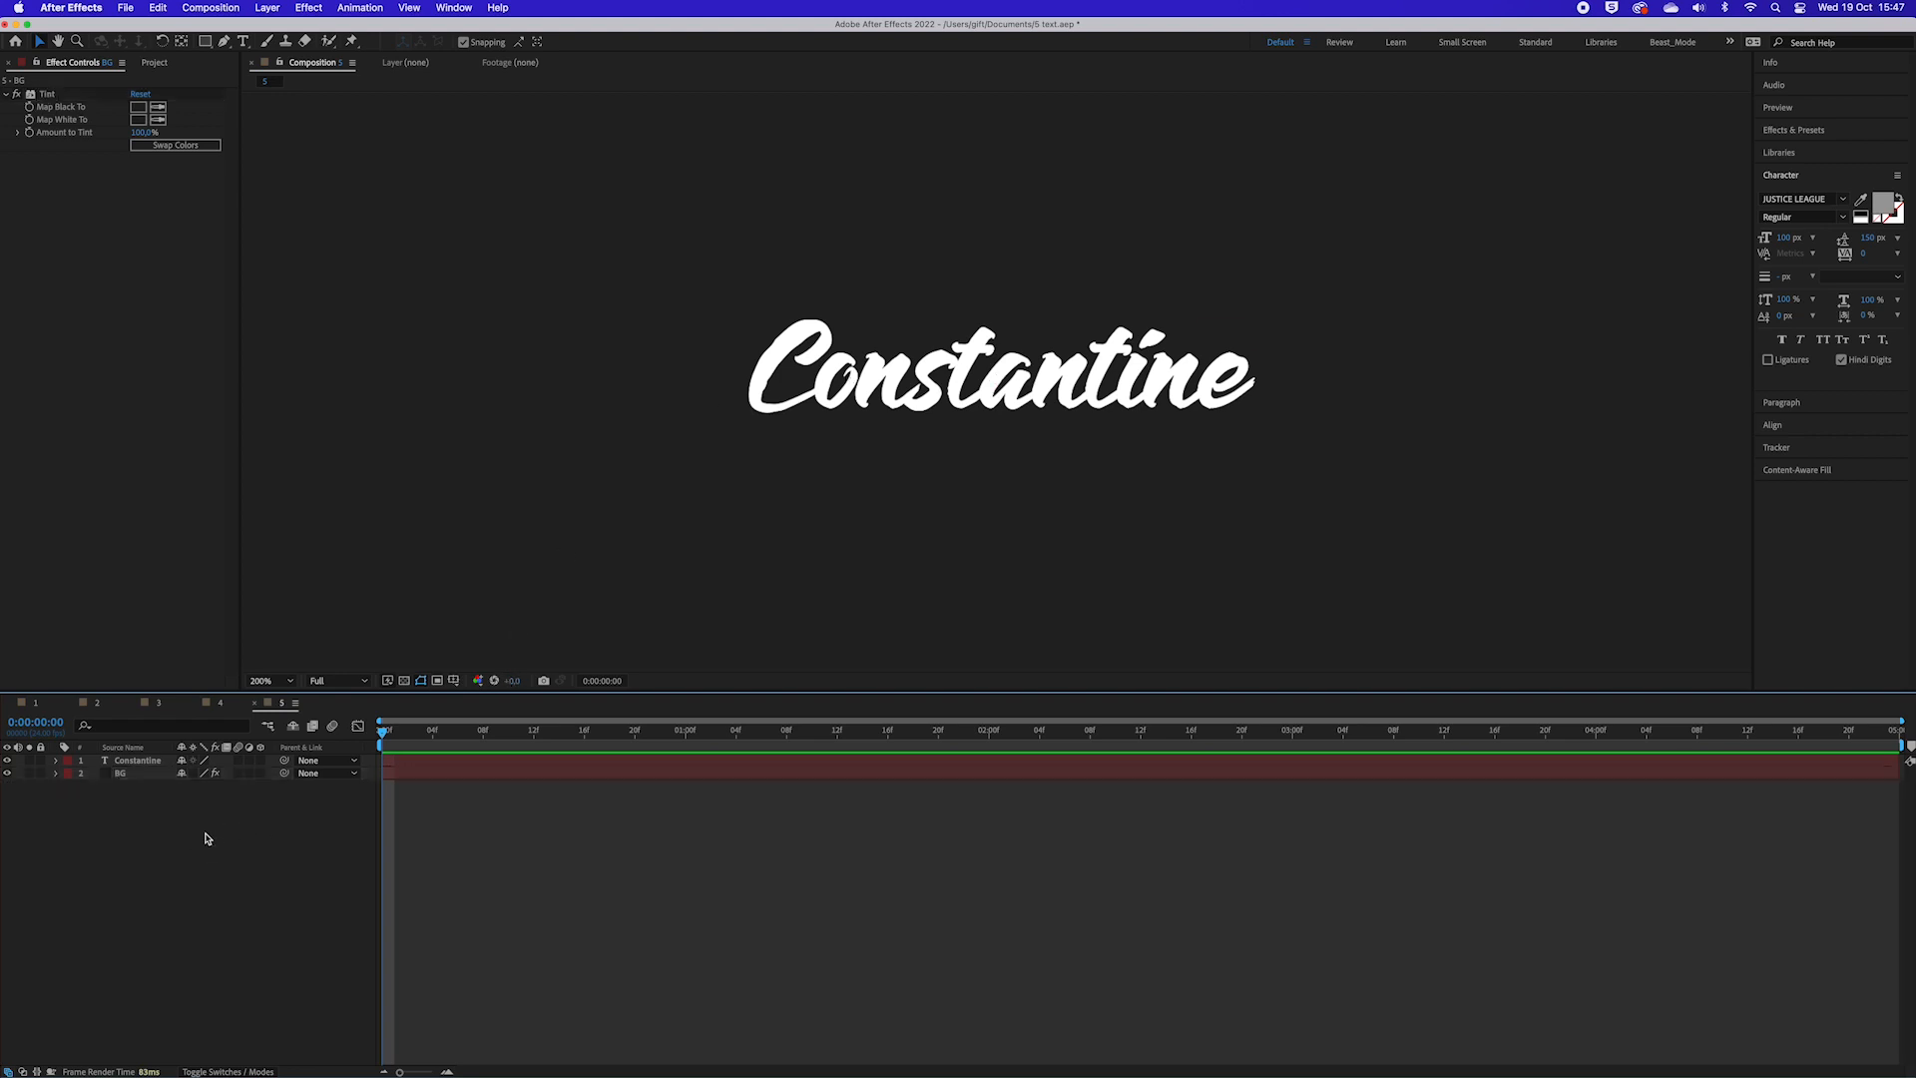
click(142, 763)
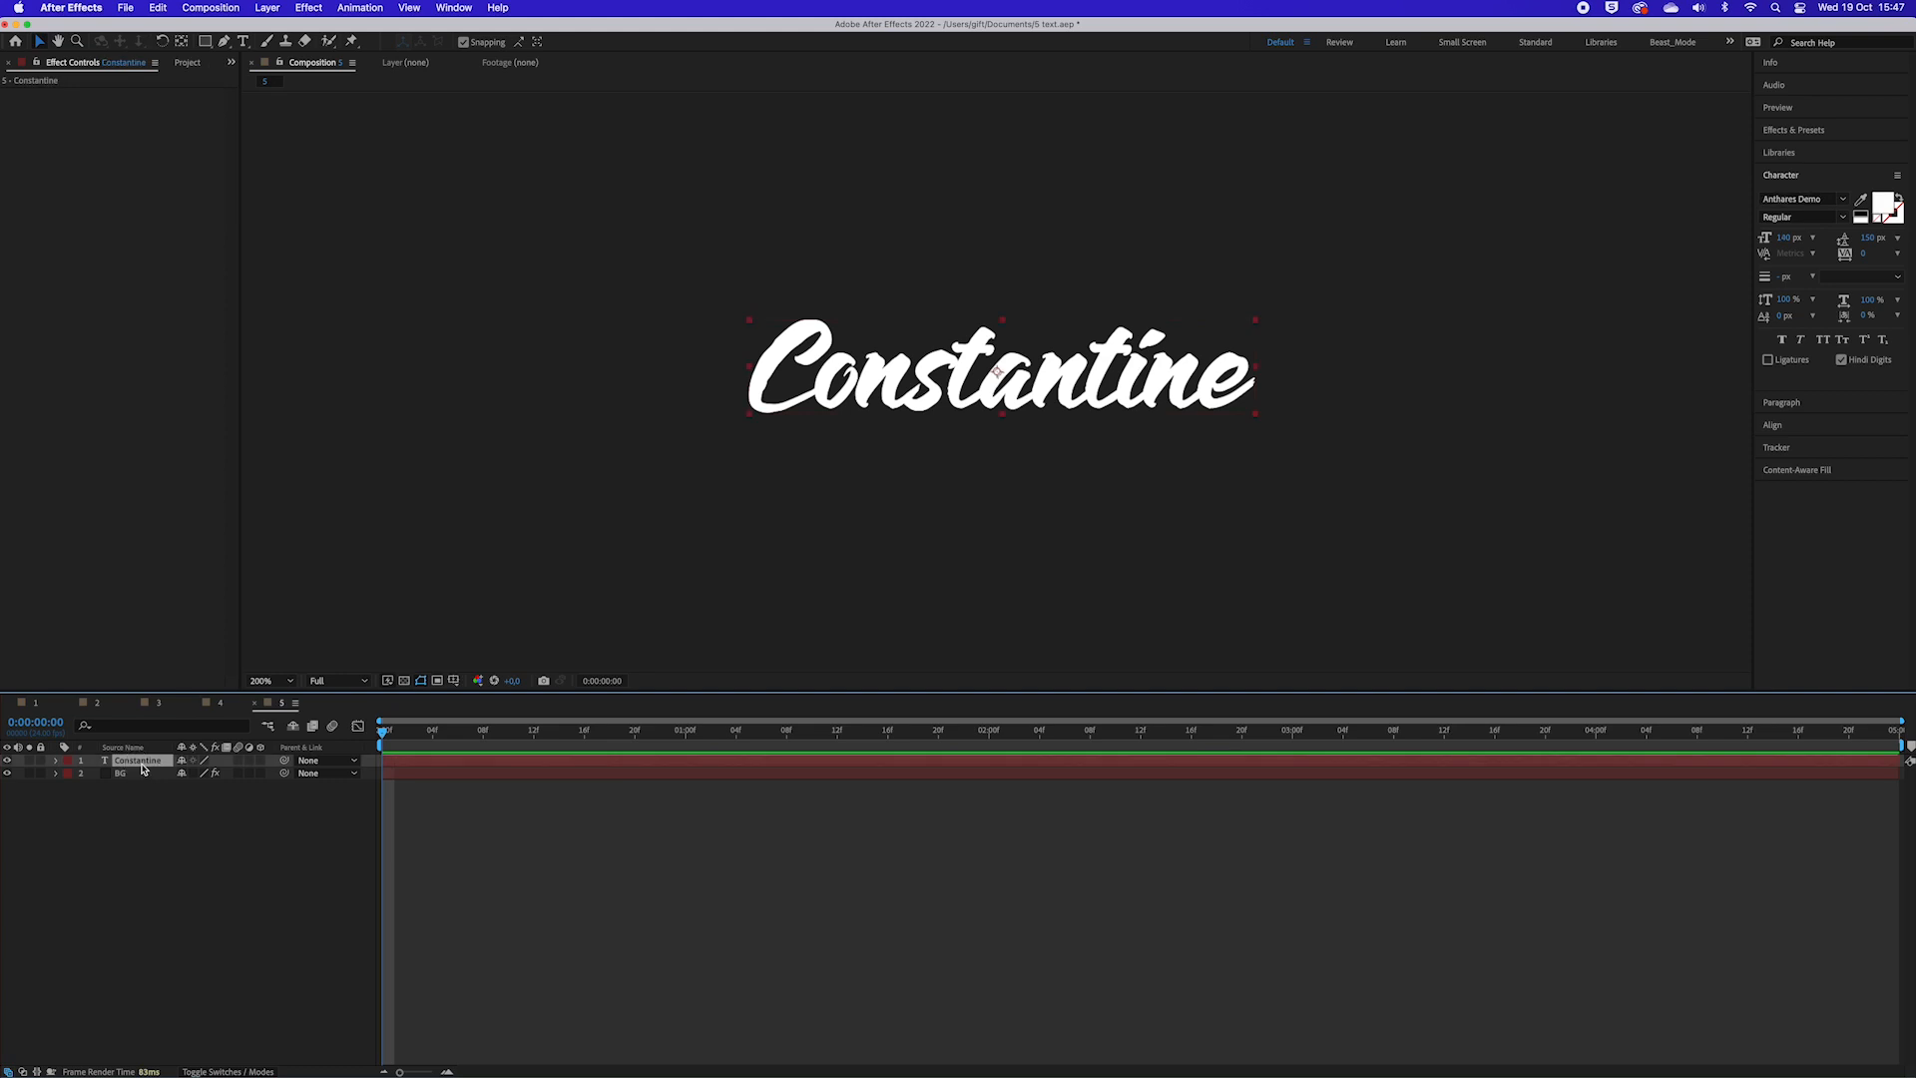
right_click(143, 766)
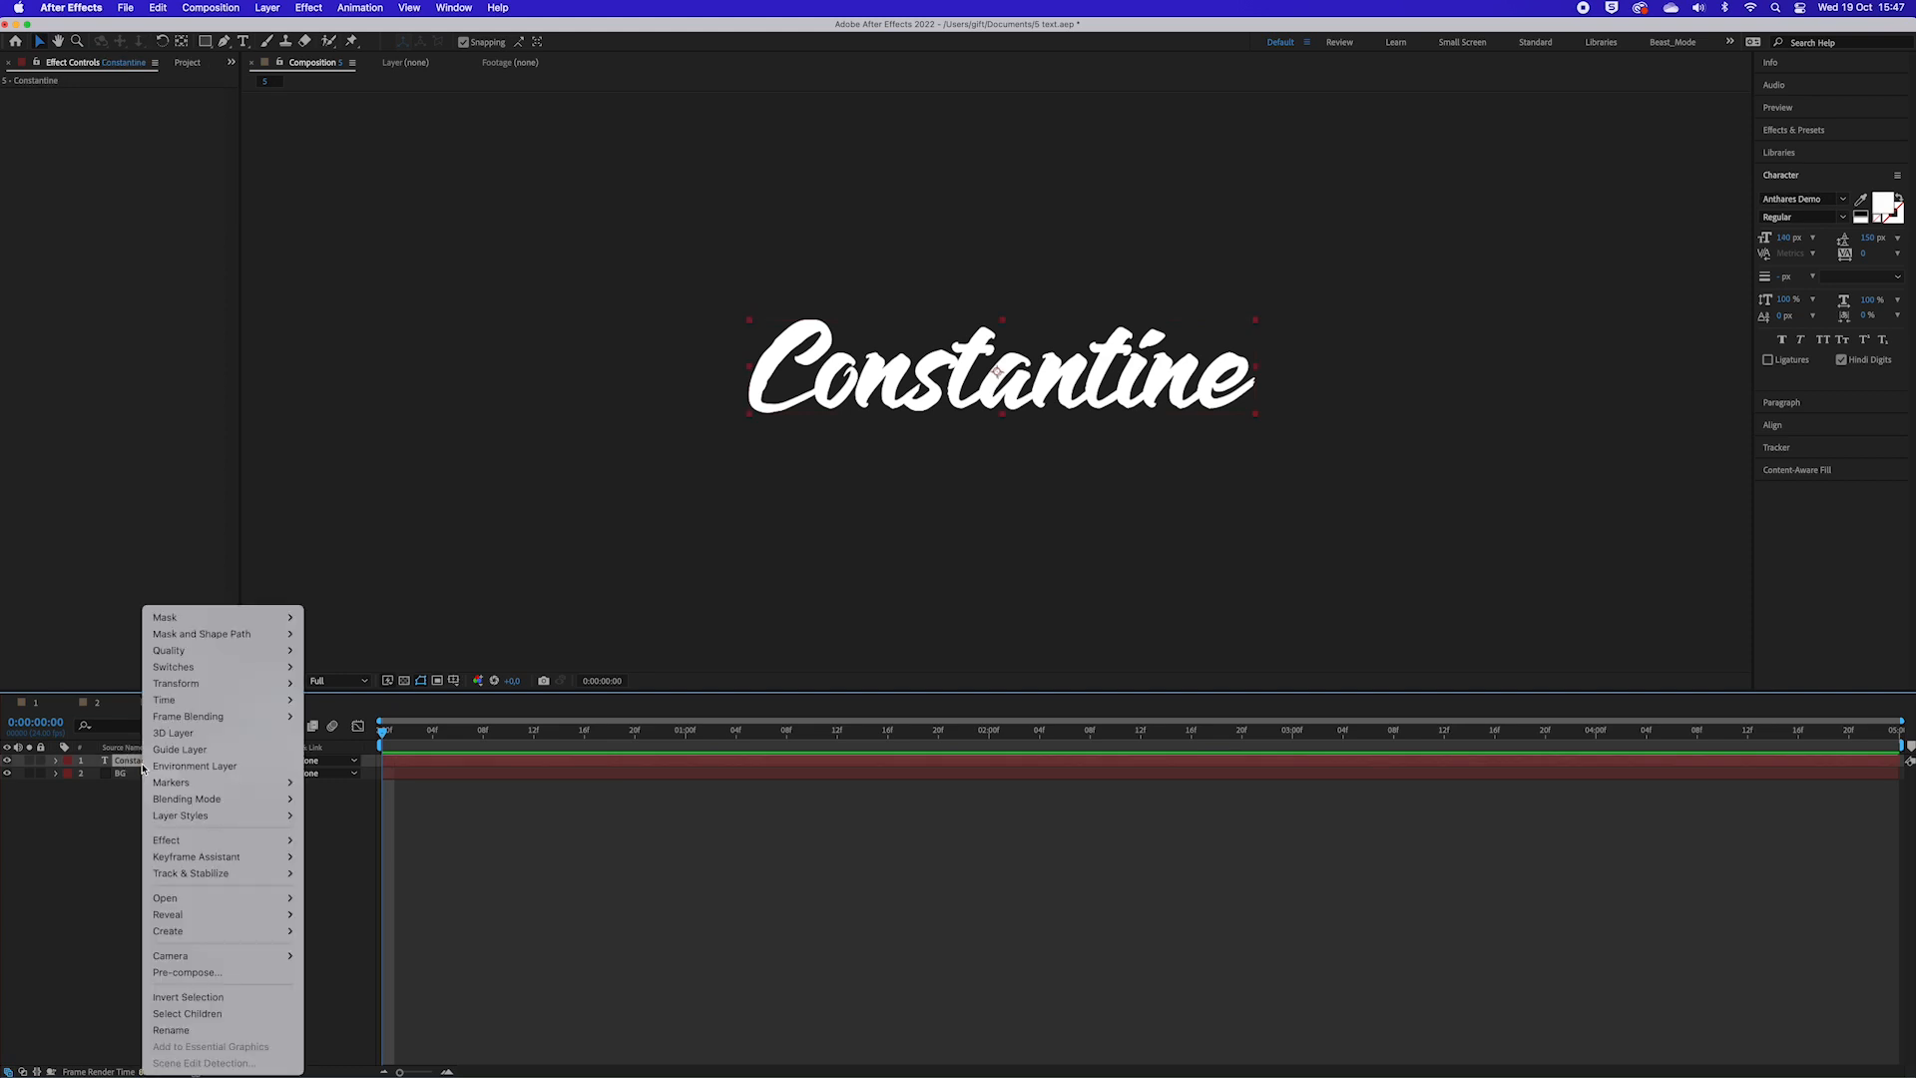
click(186, 972)
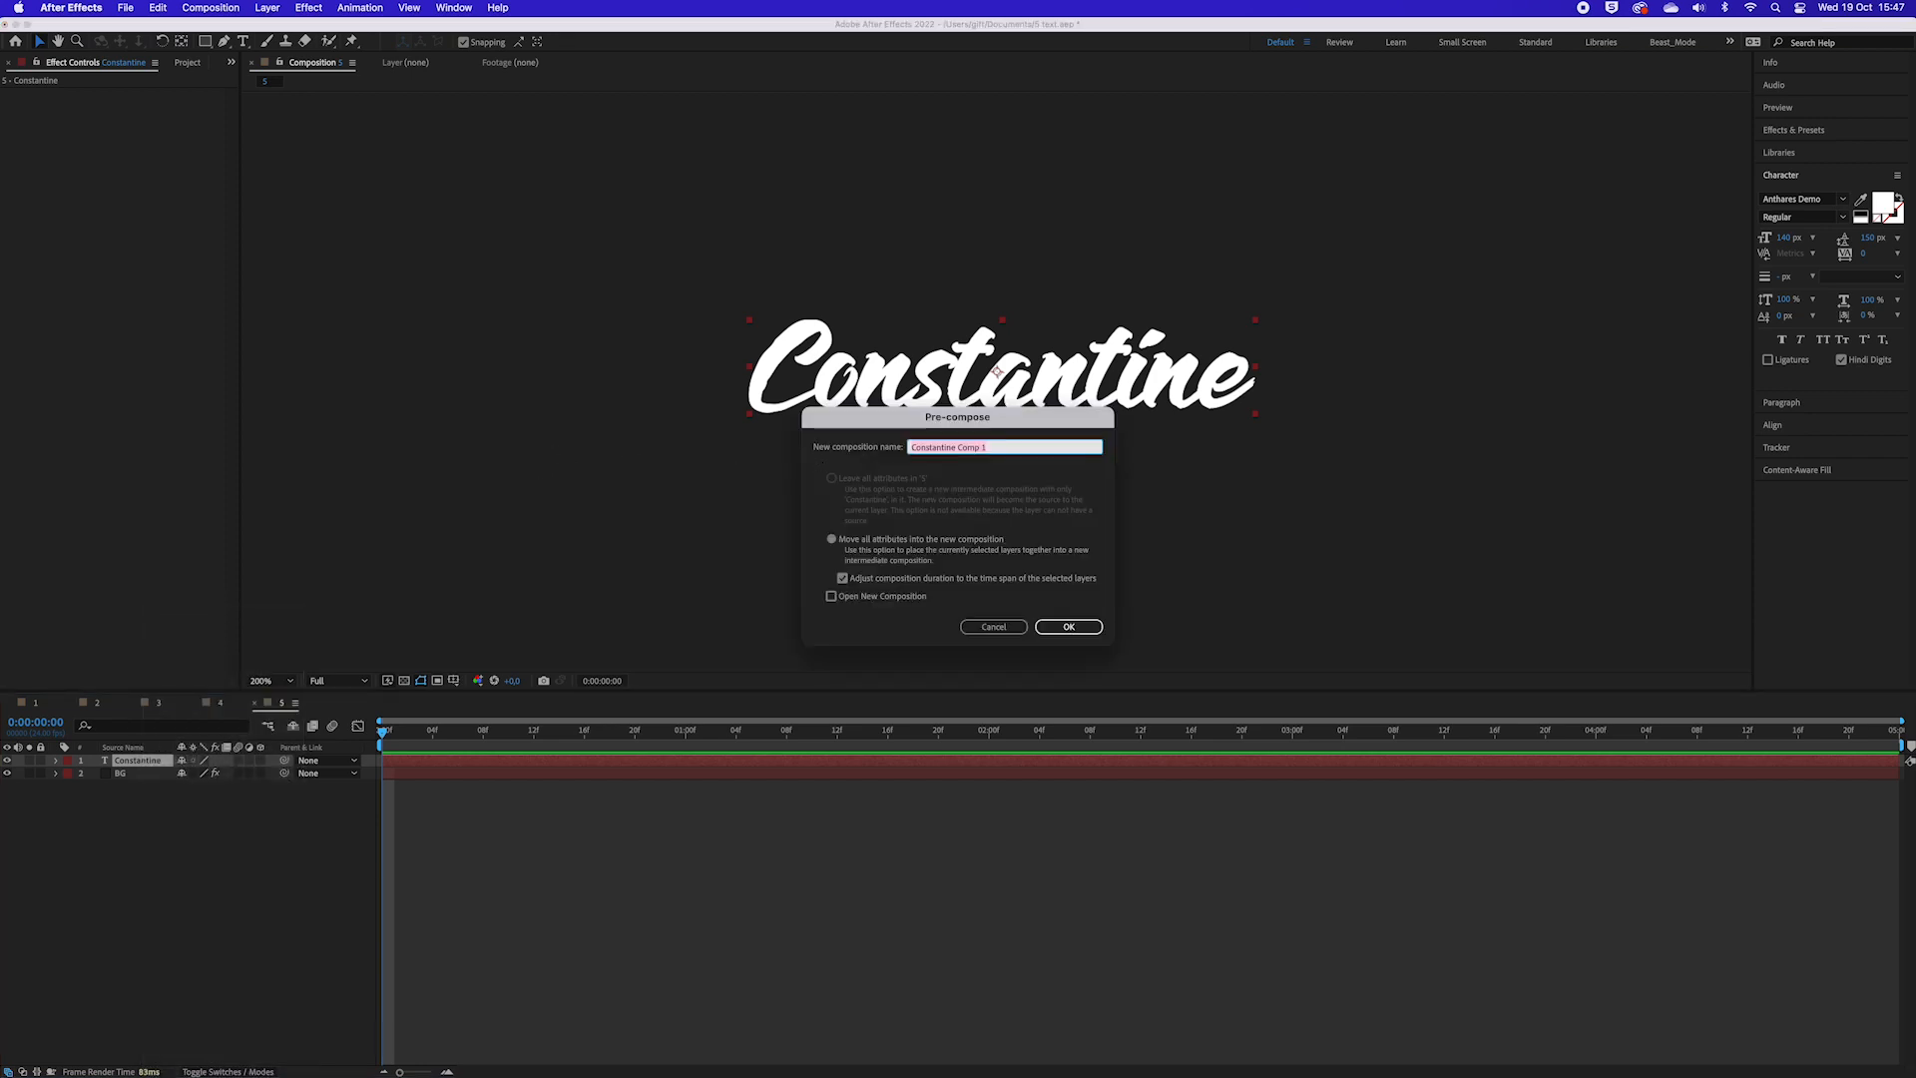
text(Write_it)
click(1063, 626)
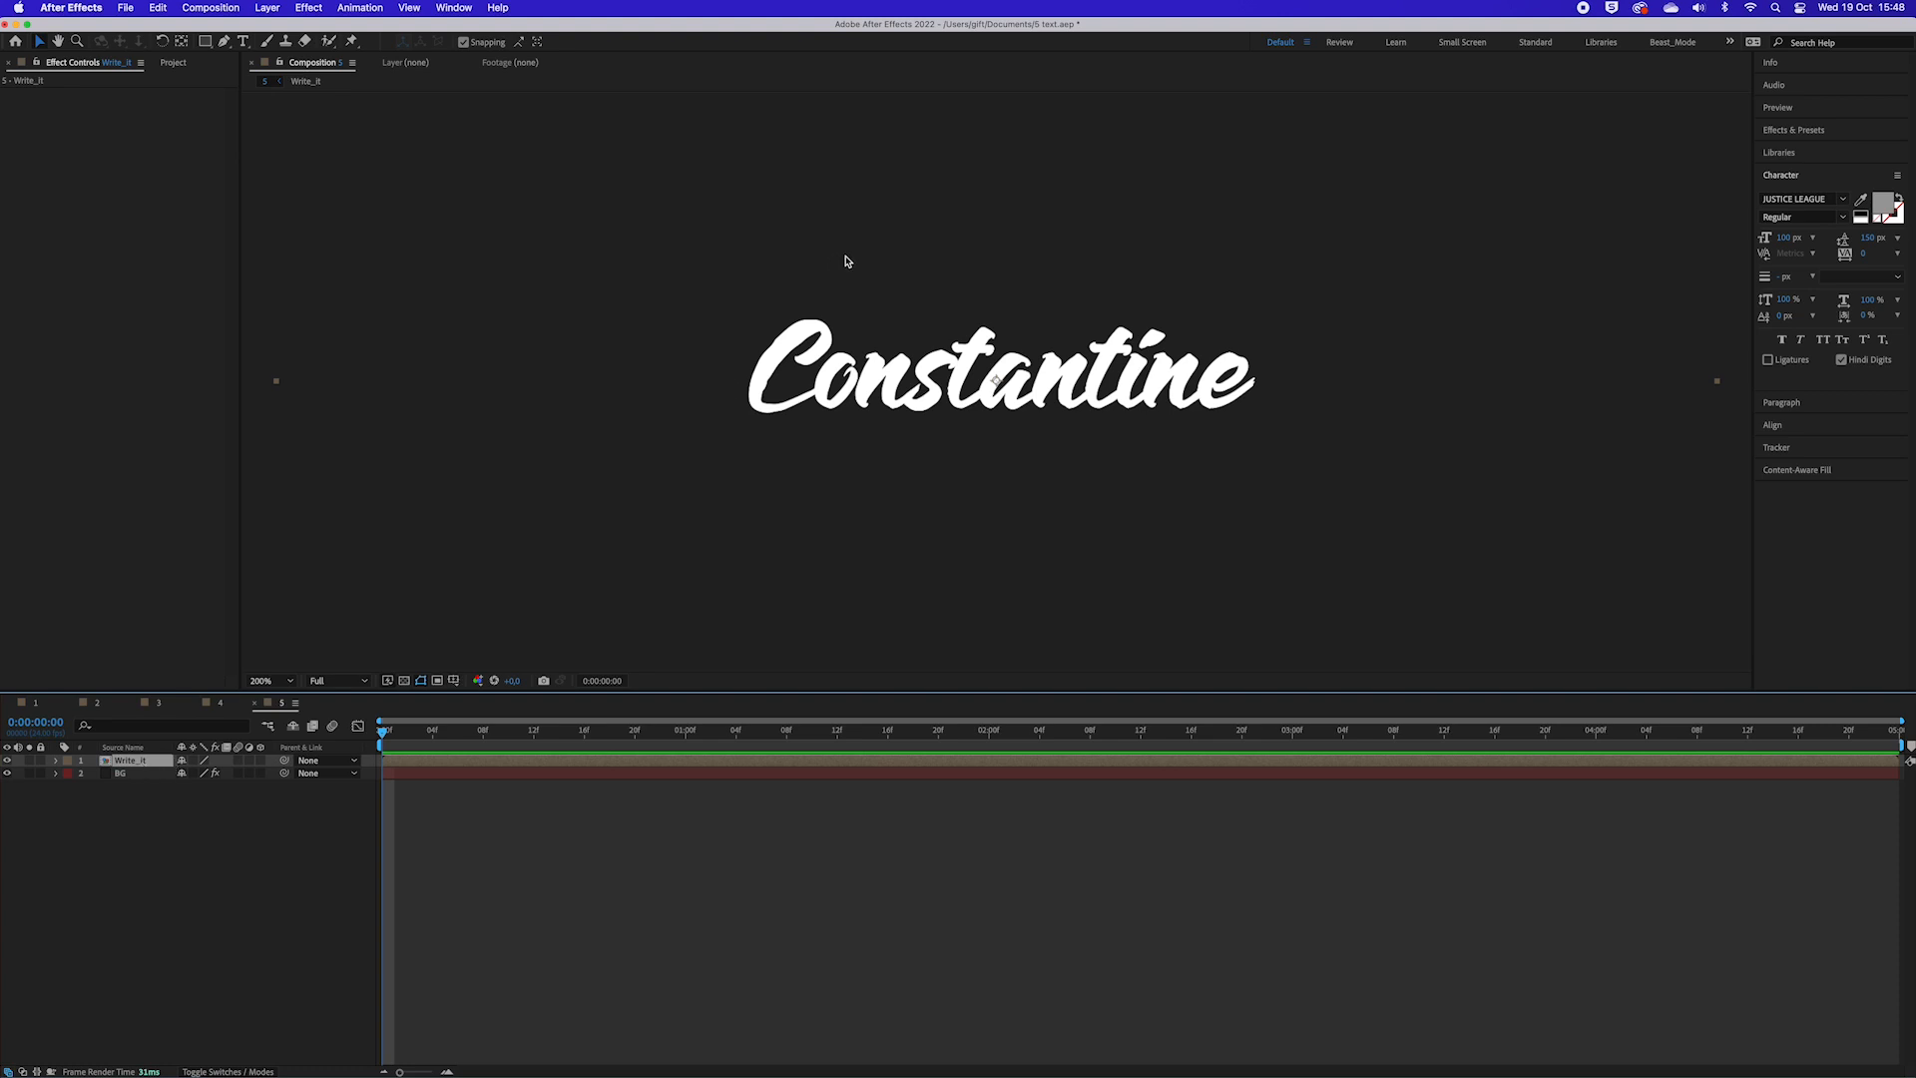
Step: With the Pen tool, start an open mask path on the Write_it layer that follows the stroke of the letter C
key(period)
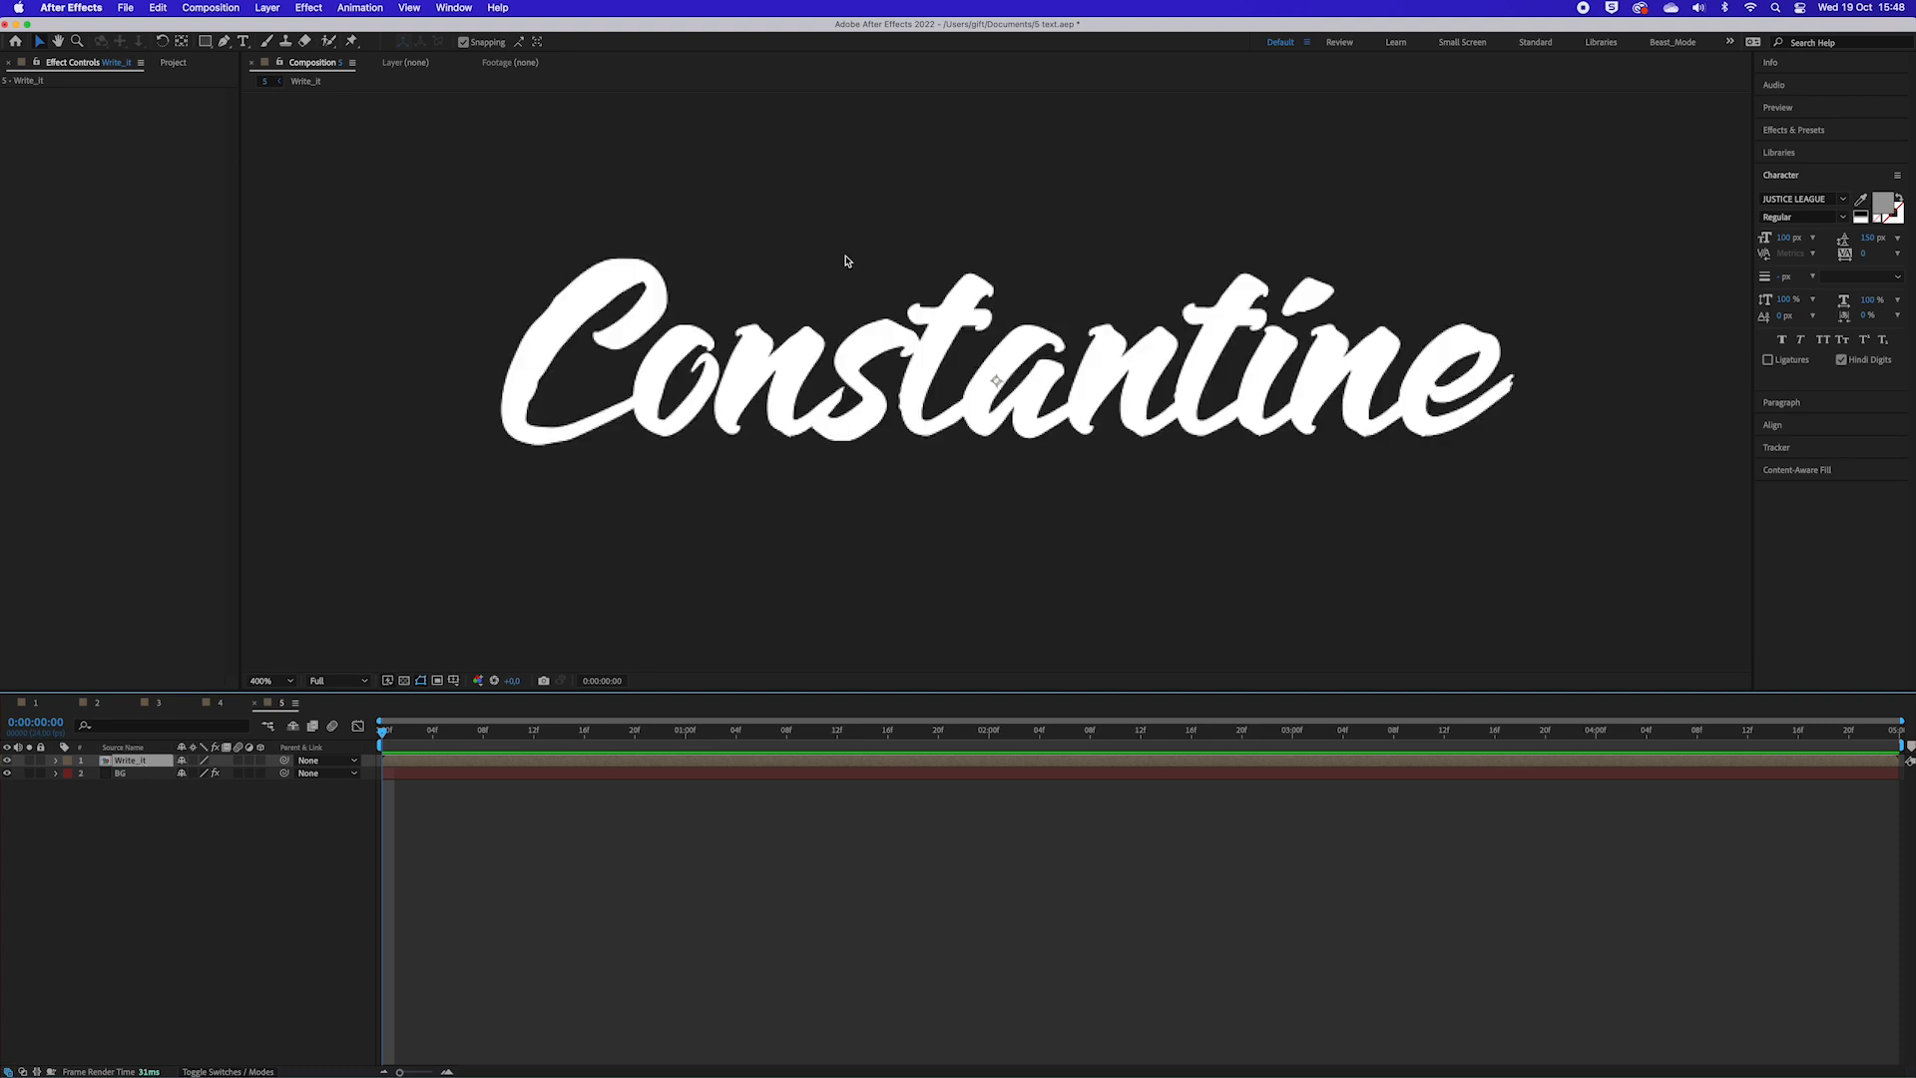
key(period)
key(comma)
click(224, 42)
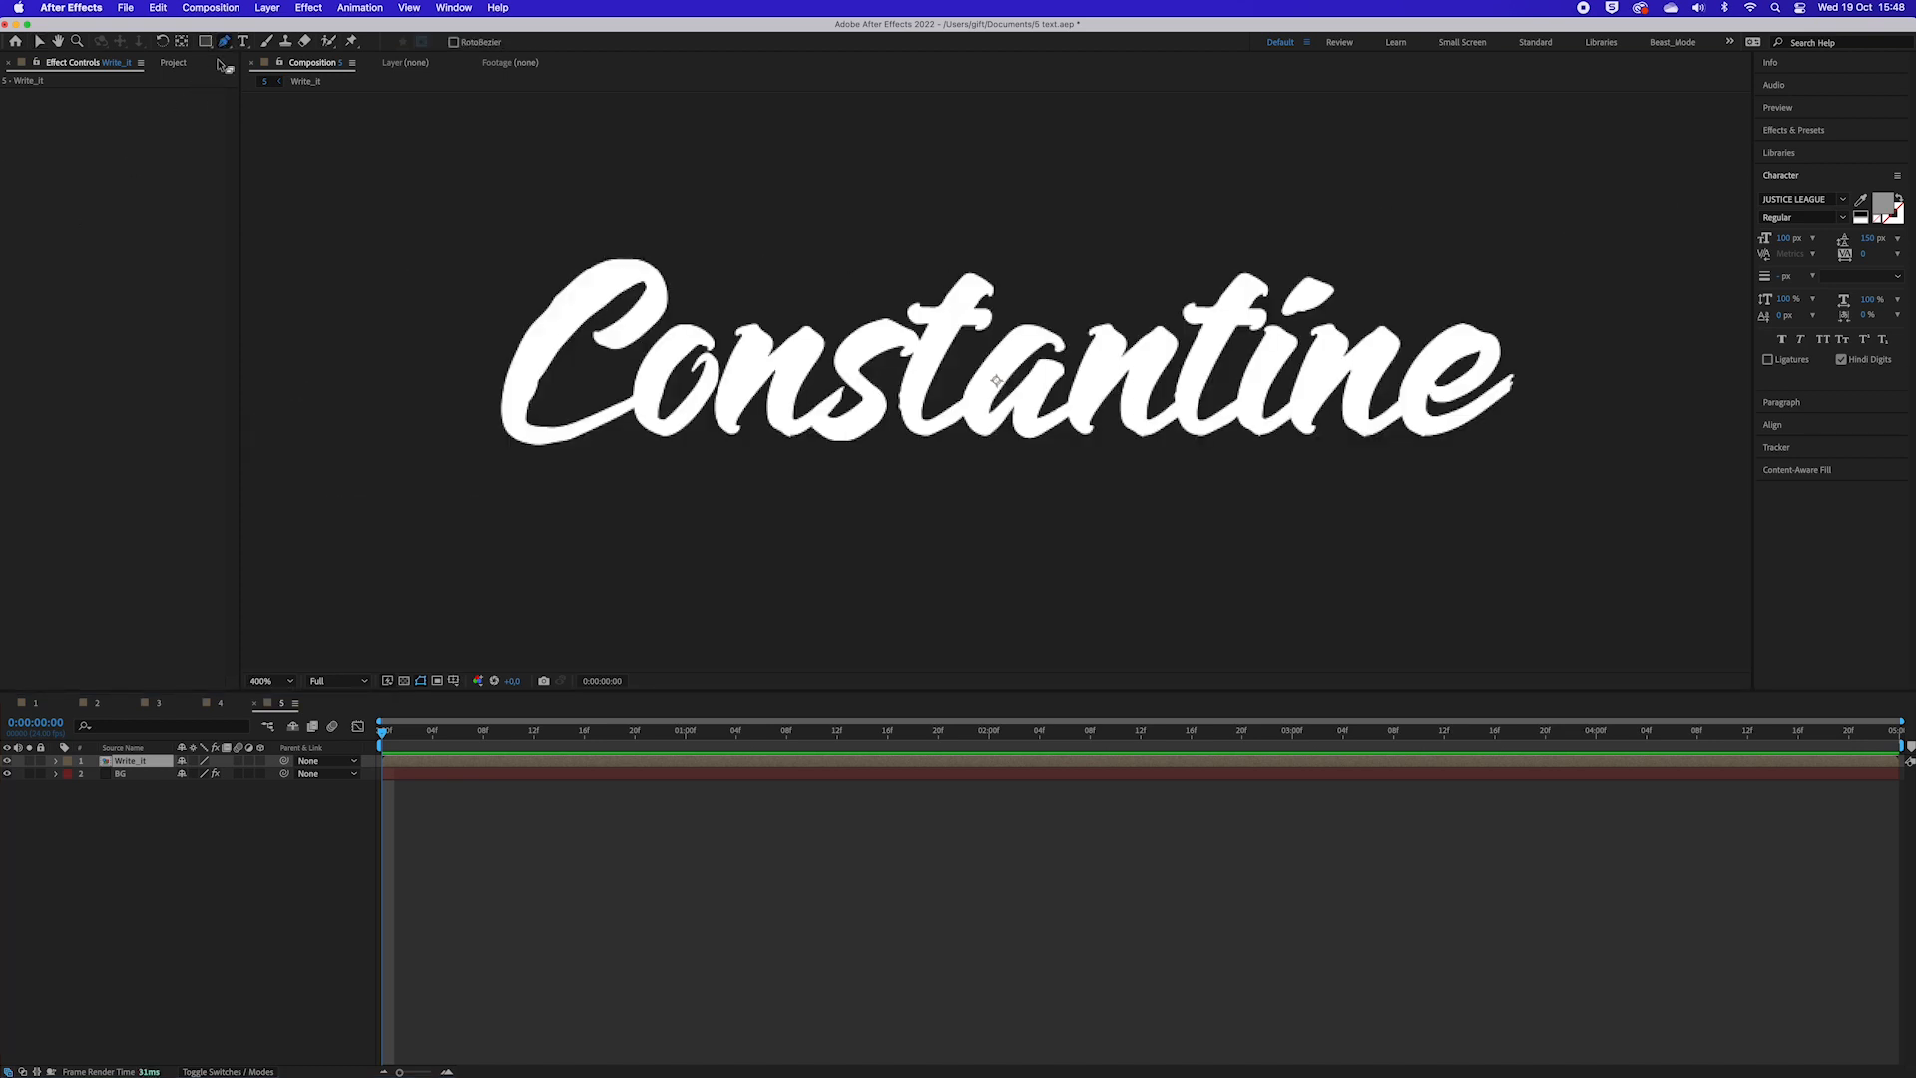
click(597, 337)
click(638, 324)
click(658, 296)
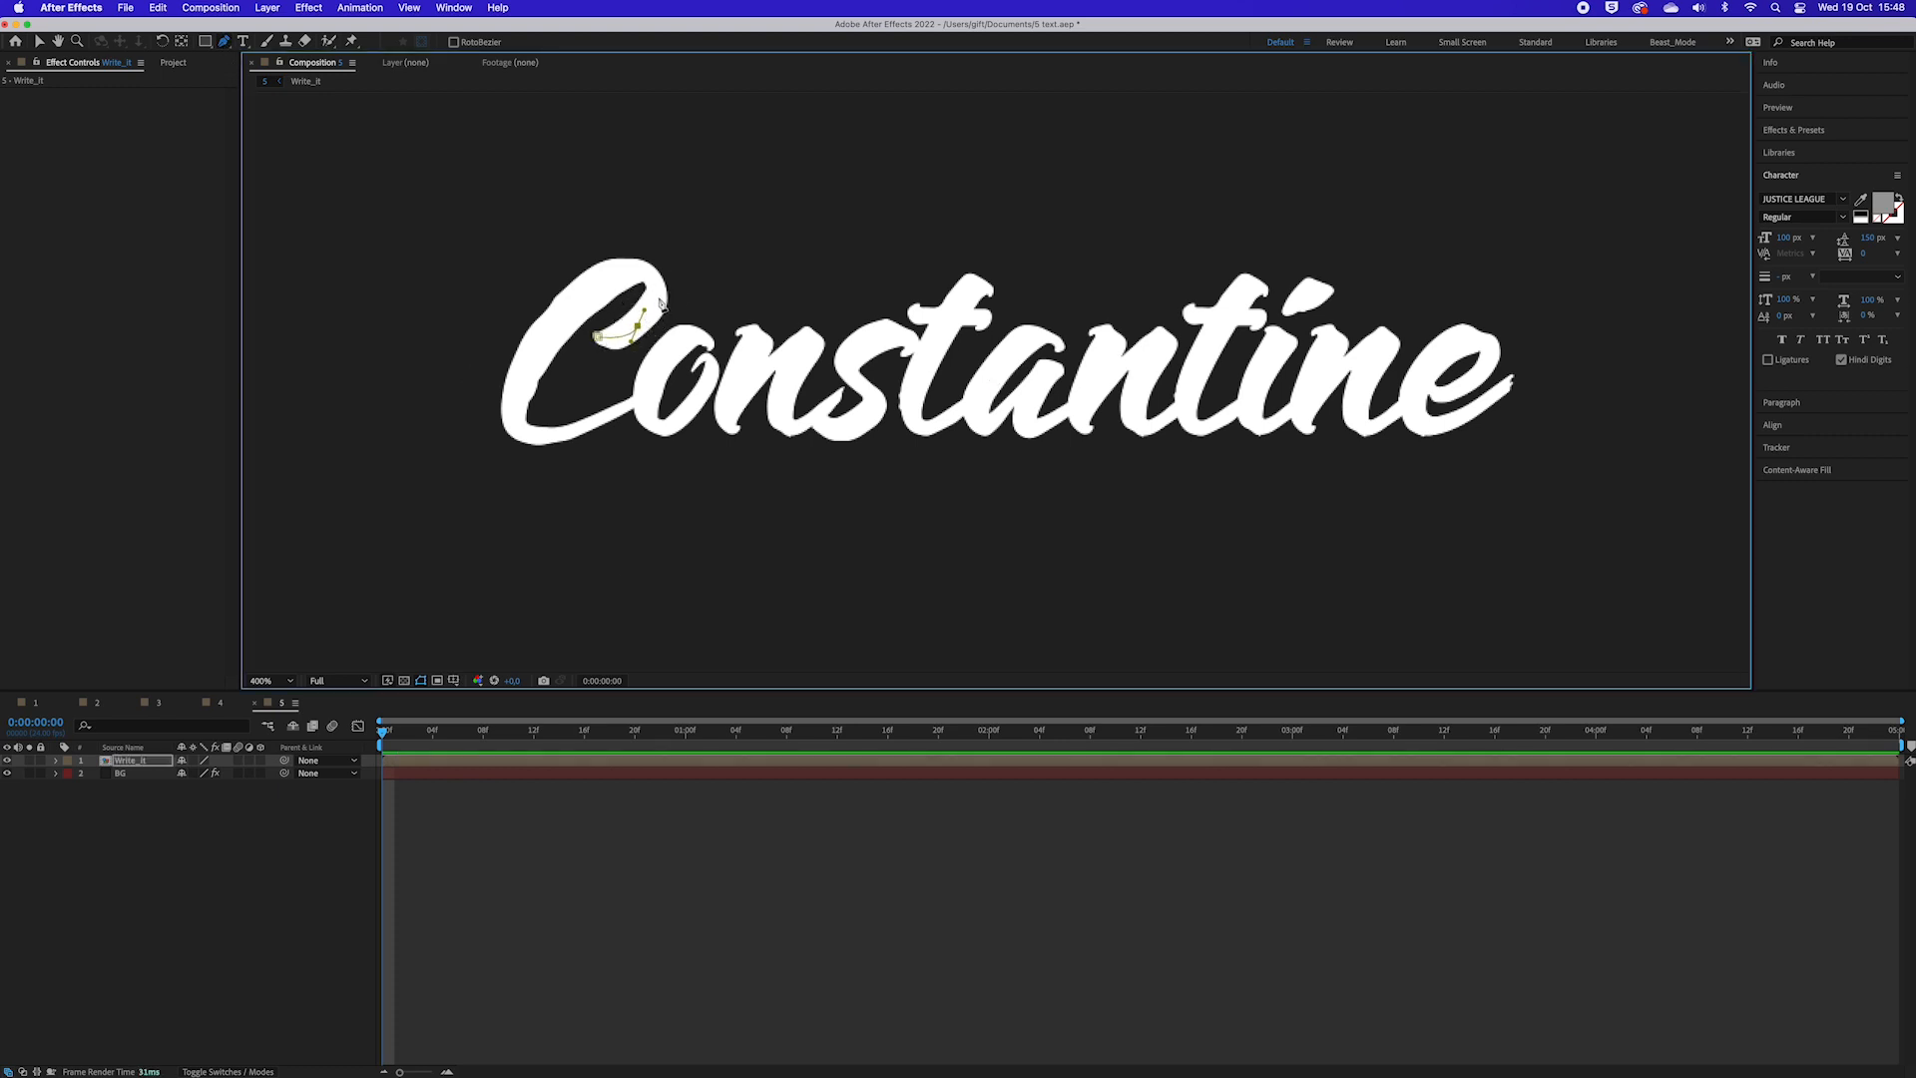
click(632, 268)
click(578, 291)
click(528, 361)
drag(526, 366, 578, 429)
Step: Extend the mask path around the letter o, undoing a misplaced point
drag(684, 338, 697, 333)
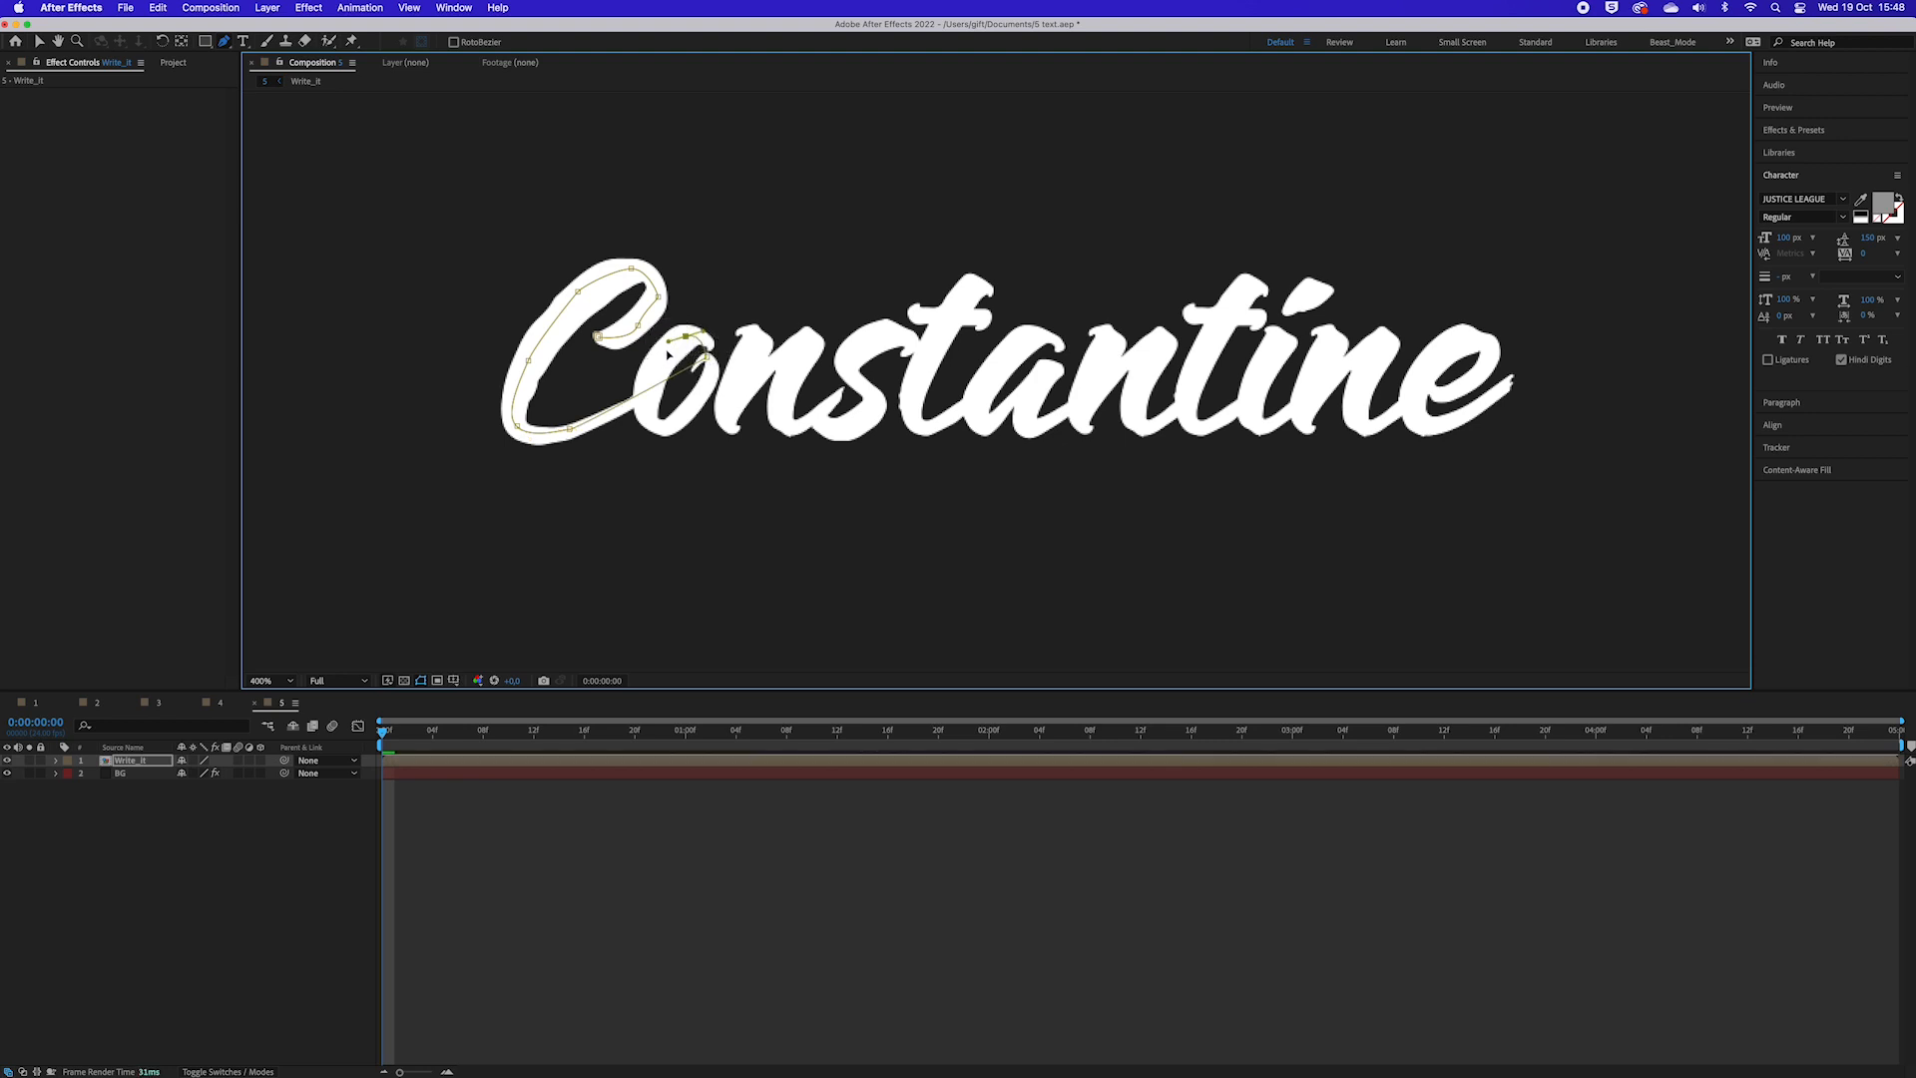
drag(650, 401, 709, 356)
key(super+z)
Step: Extend the Write_it mask path through the strokes of the first letter n, up to the start of the s
click(740, 332)
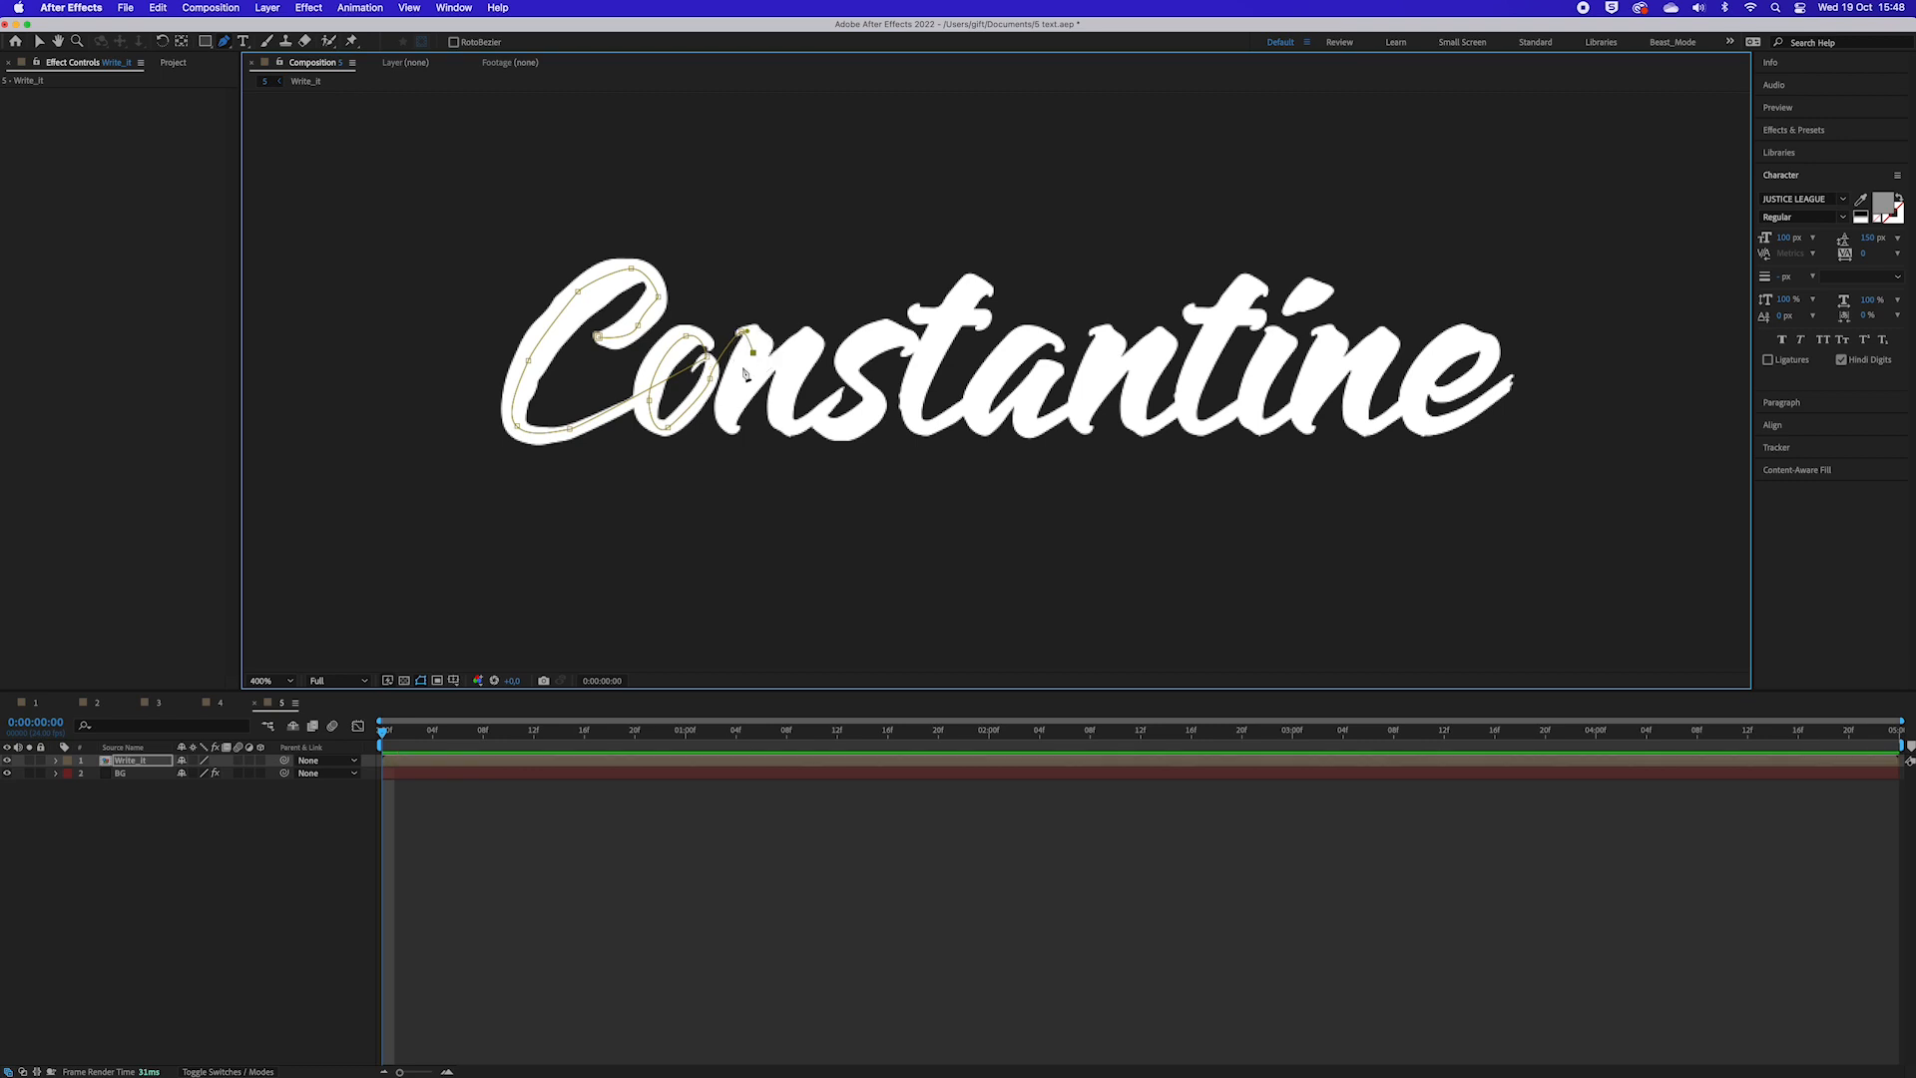
click(723, 419)
mouse_move(783, 349)
mouse_down()
mouse_move(813, 327)
mouse_move(789, 377)
mouse_up()
click(786, 419)
click(818, 413)
click(838, 395)
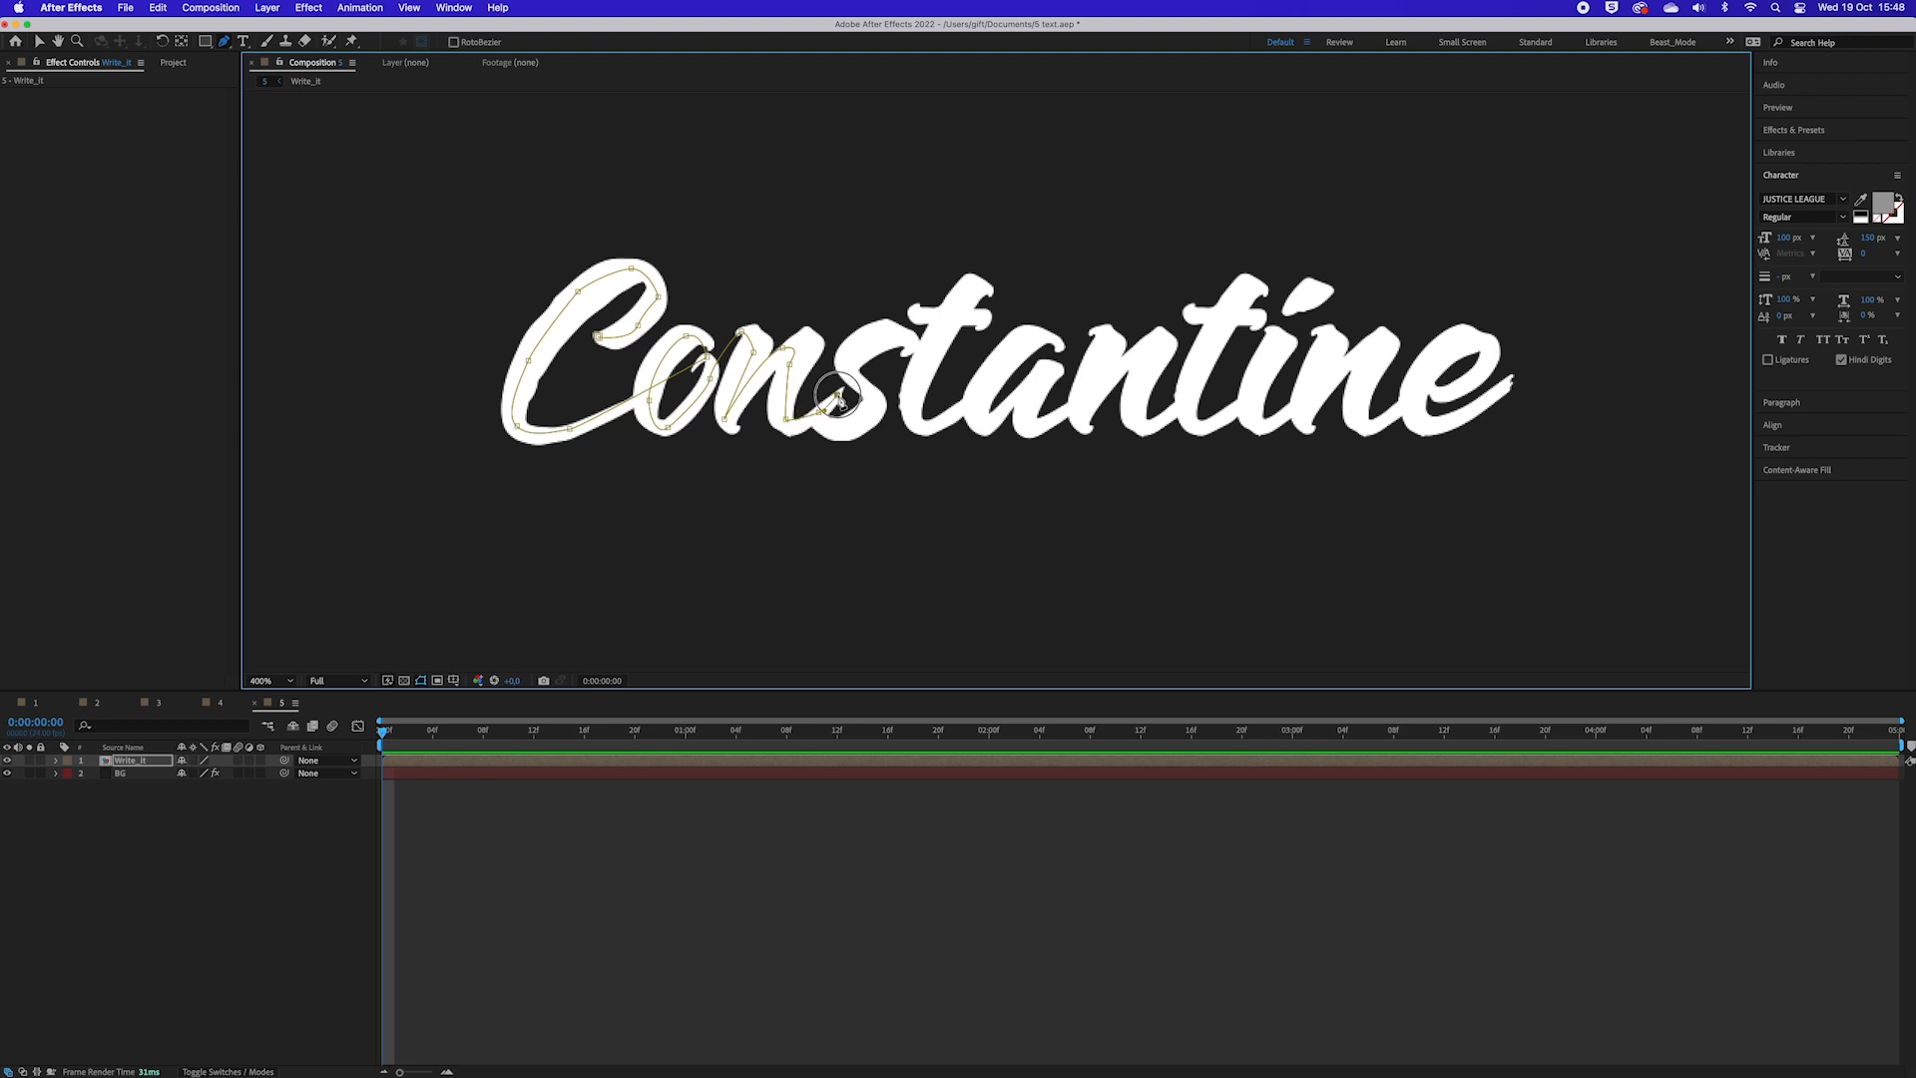
Step: Continue the mask path with curved points along the letter s and the stem and crossbar of the first t
drag(827, 425, 884, 384)
click(854, 373)
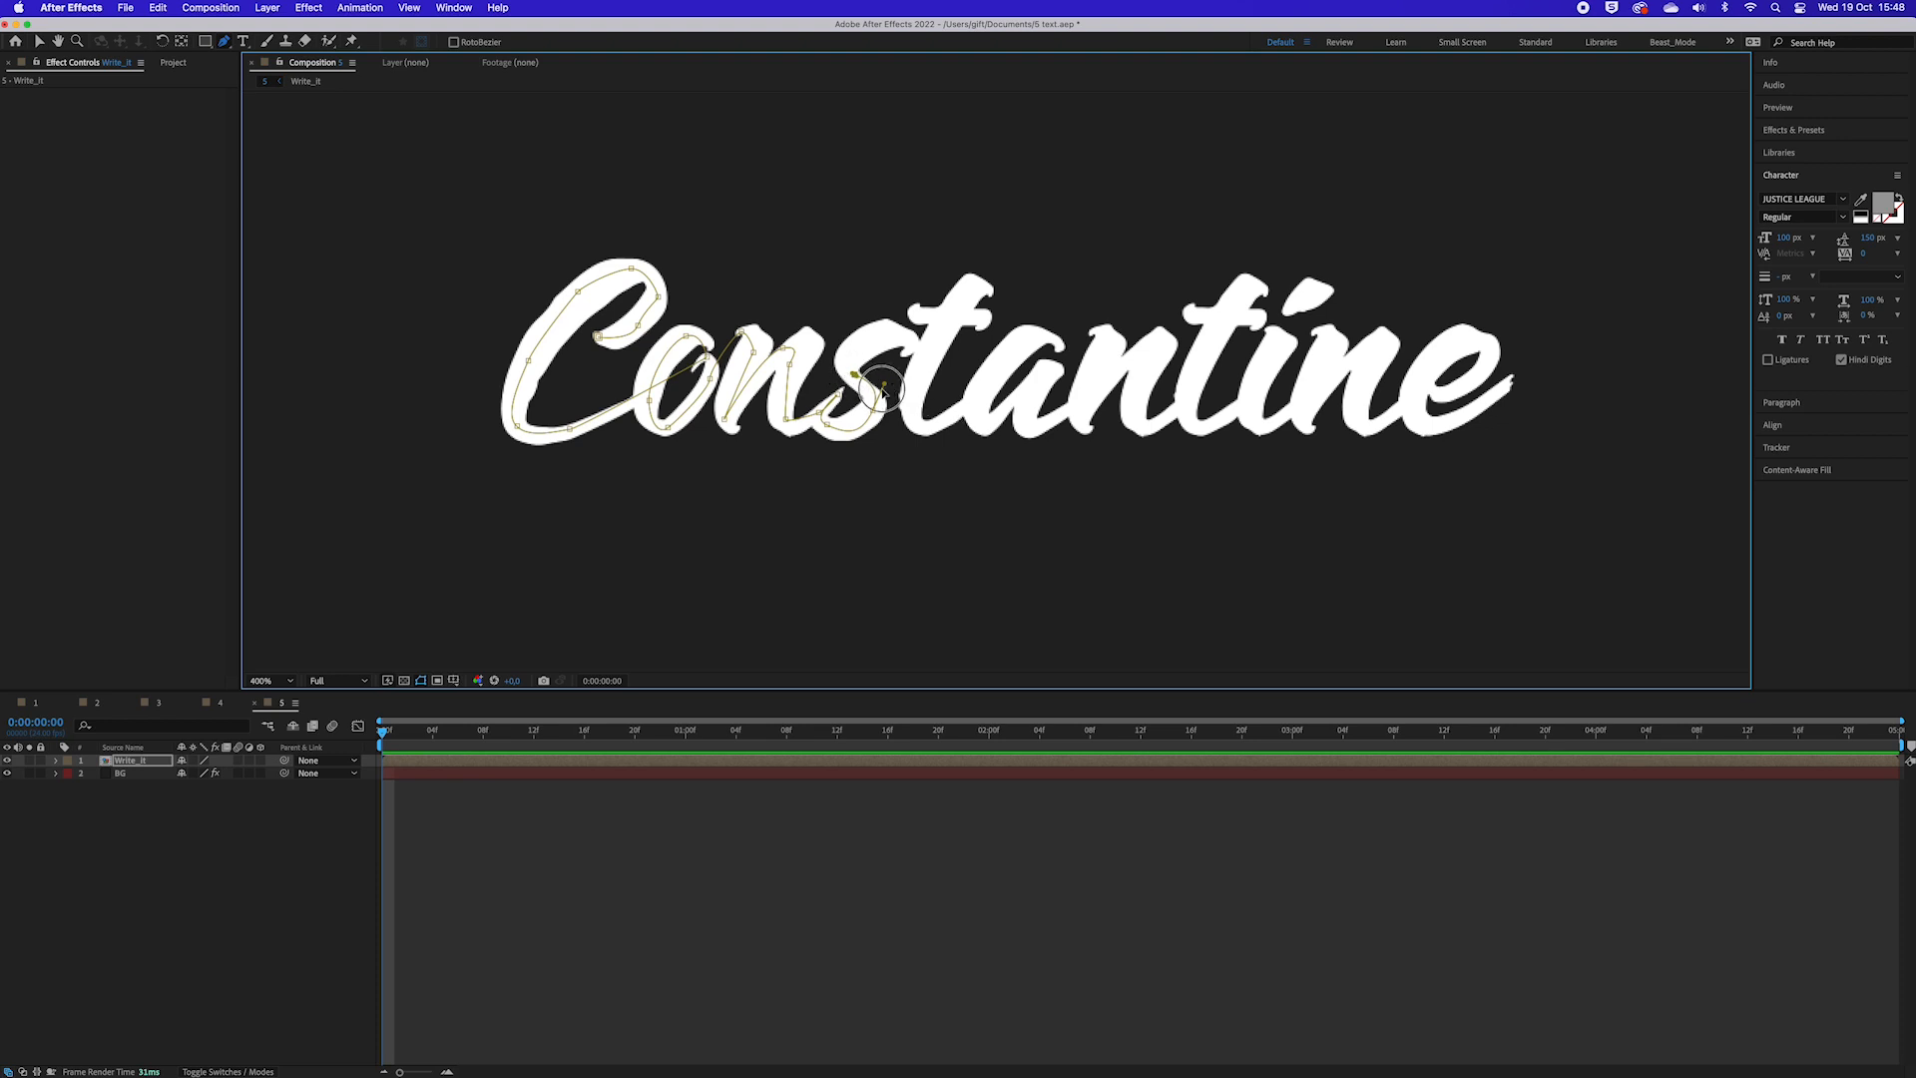
drag(869, 332, 913, 344)
click(975, 285)
click(984, 320)
drag(938, 337, 916, 430)
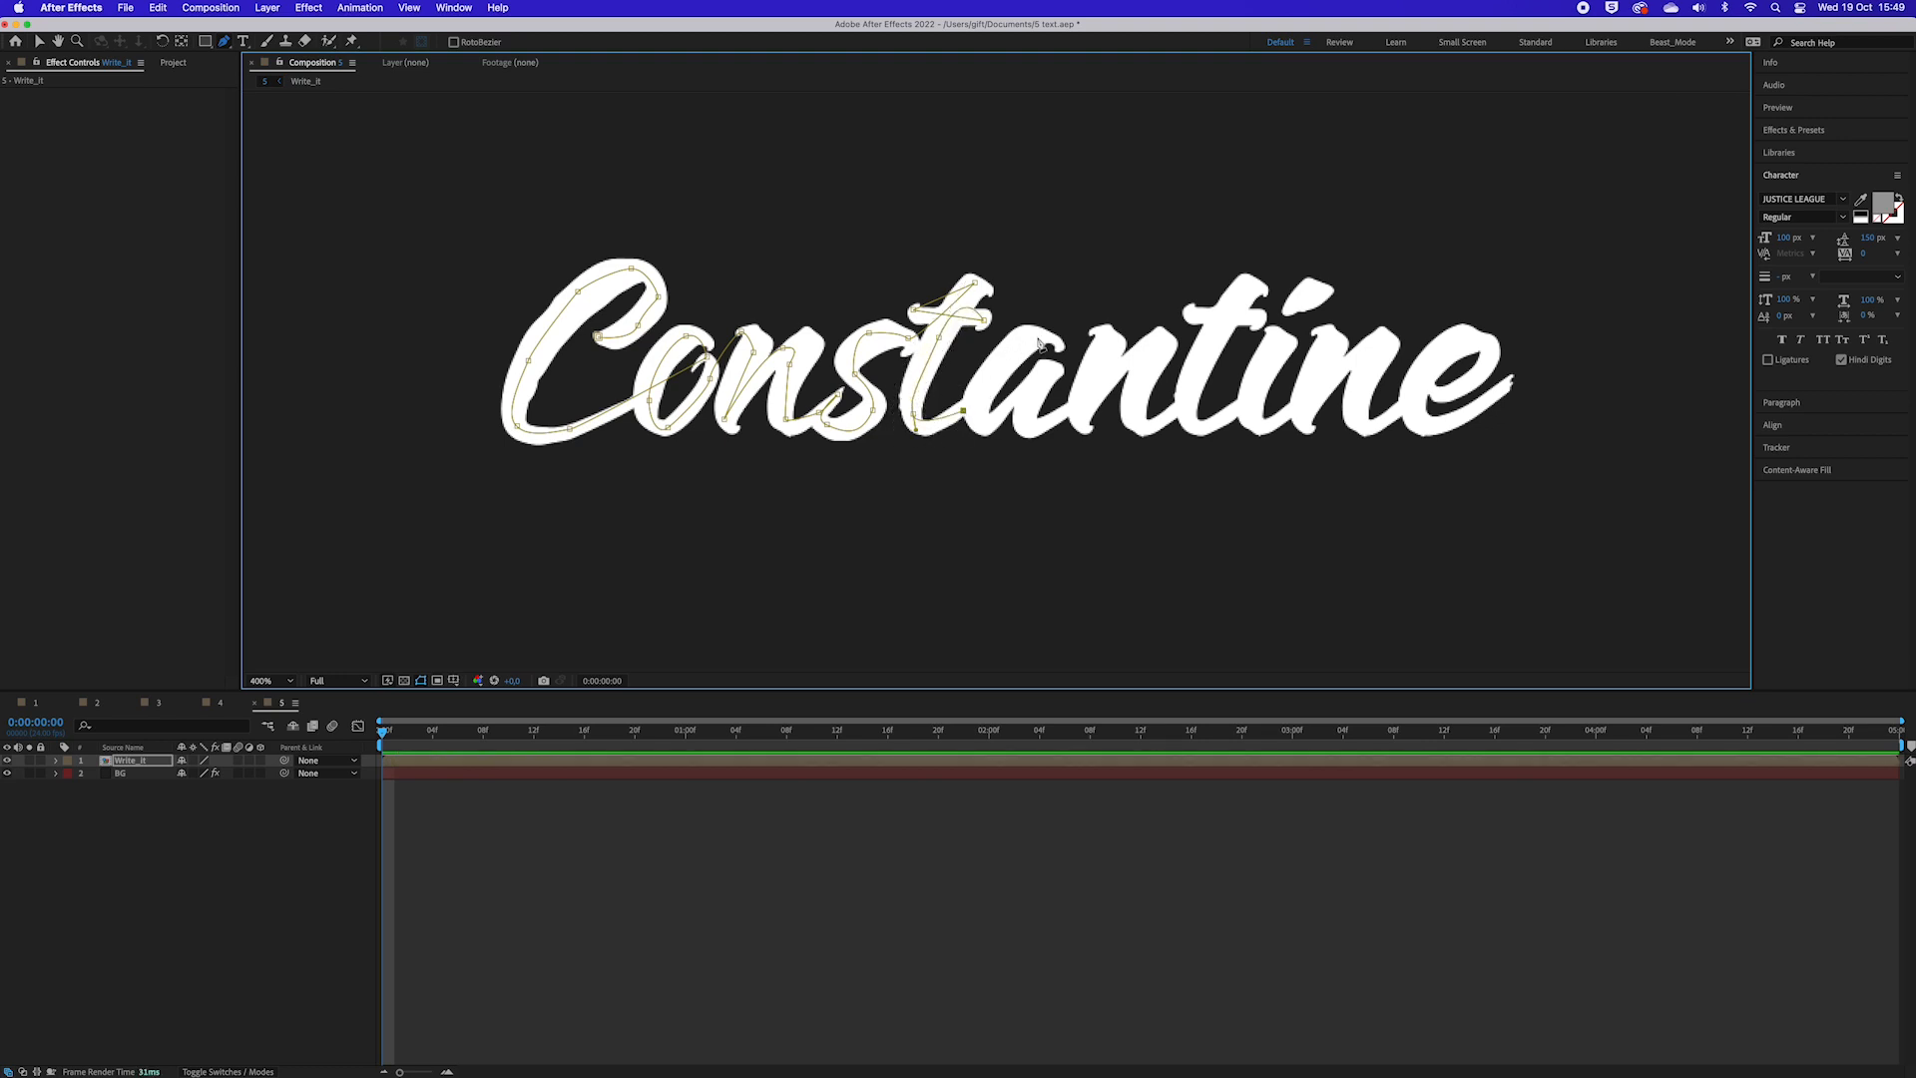
Step: Trace the letter a with the mask path, following its bowl and downstroke
drag(1057, 340, 1038, 344)
drag(991, 423, 958, 457)
click(1055, 368)
click(1026, 424)
click(1070, 410)
Step: Extend the mask path up and down the strokes of the second letter n
click(1099, 331)
click(1082, 428)
click(1118, 365)
click(1158, 352)
drag(1135, 414, 1189, 479)
Step: Trace the second letter t with the mask path, covering its crossbar and stem
click(1252, 286)
click(1196, 315)
click(1259, 317)
click(1208, 426)
Step: Continue the mask path through the letter i, including its dot, and the last letter n
click(1315, 286)
drag(1257, 404, 1249, 444)
click(1276, 422)
click(1355, 403)
click(1376, 421)
Step: Finish the open mask path by tracing the loop and ending tail of the final e
click(1473, 377)
click(1491, 354)
click(1466, 332)
click(1420, 383)
click(1421, 421)
click(1486, 402)
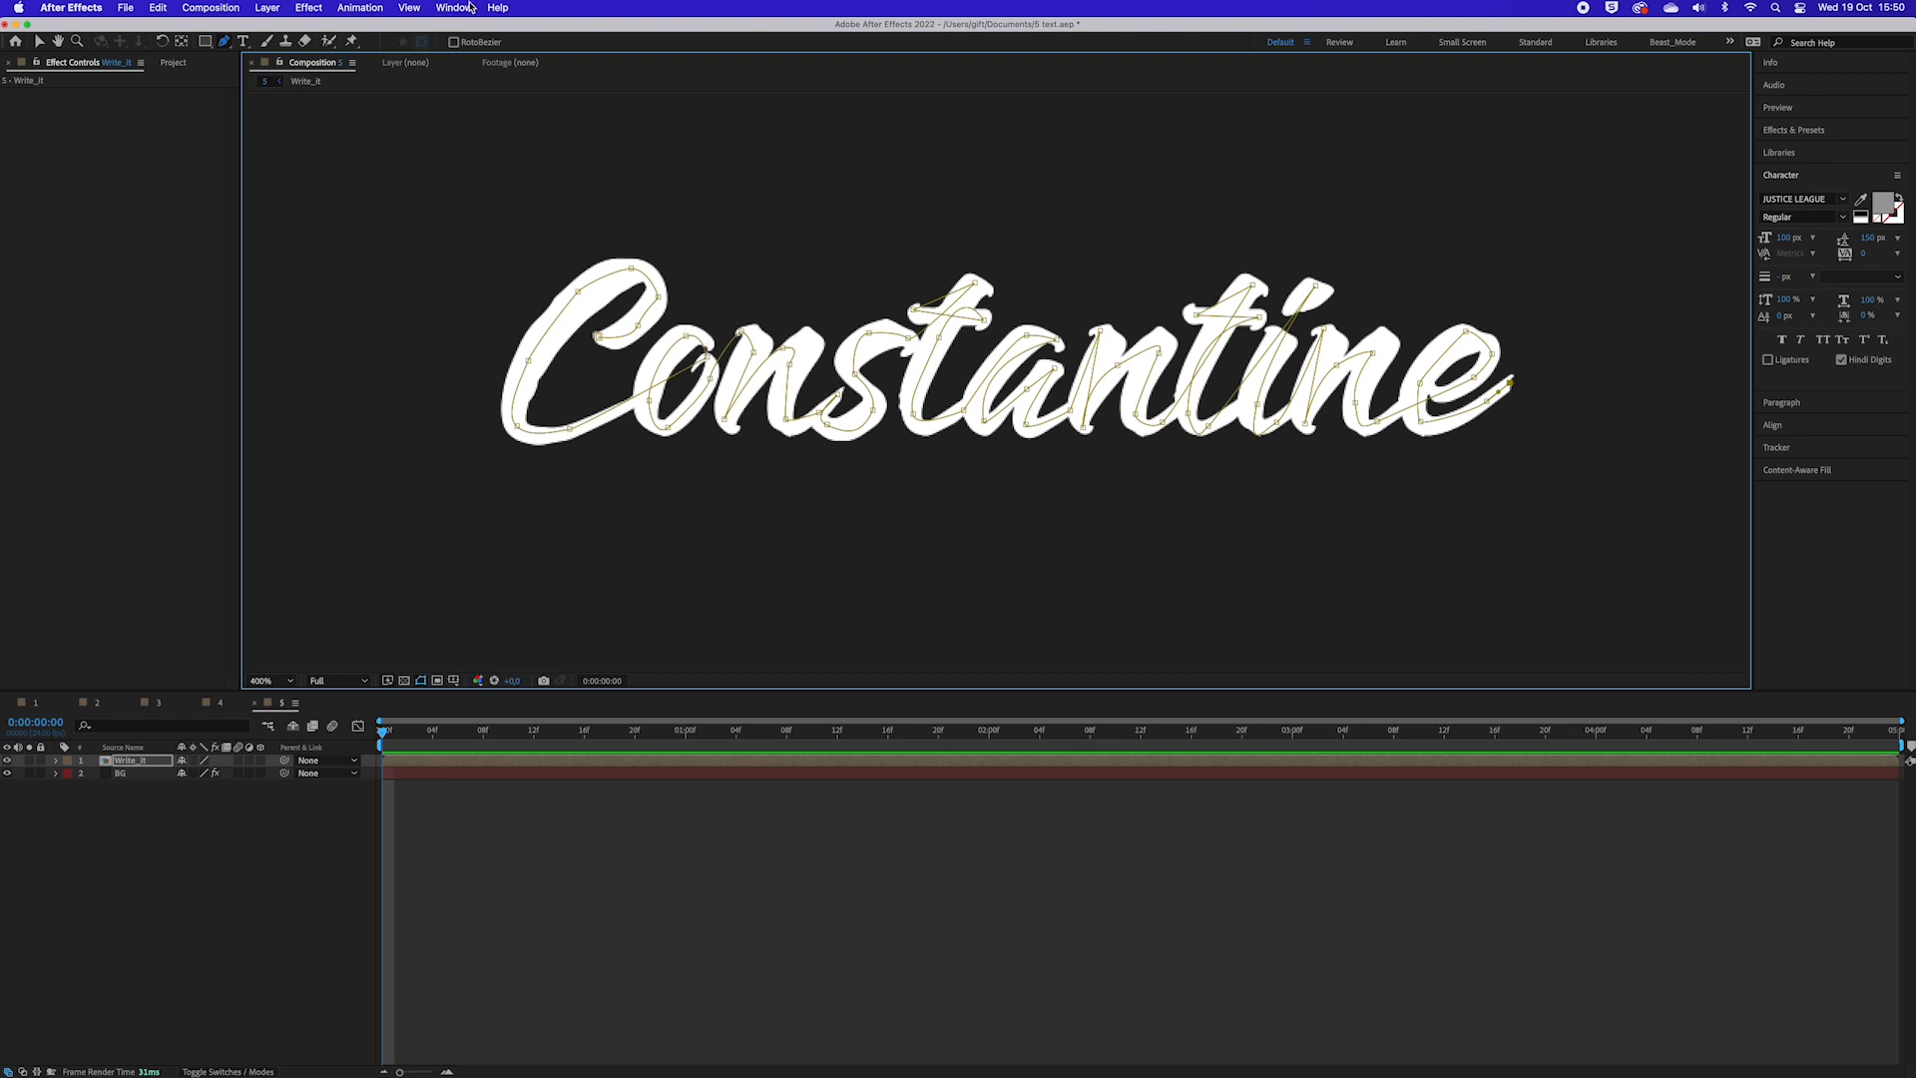
Step: Apply the Stroke effect to the Write_it layer and set its Paint Style to Reveal Original Image
click(304, 8)
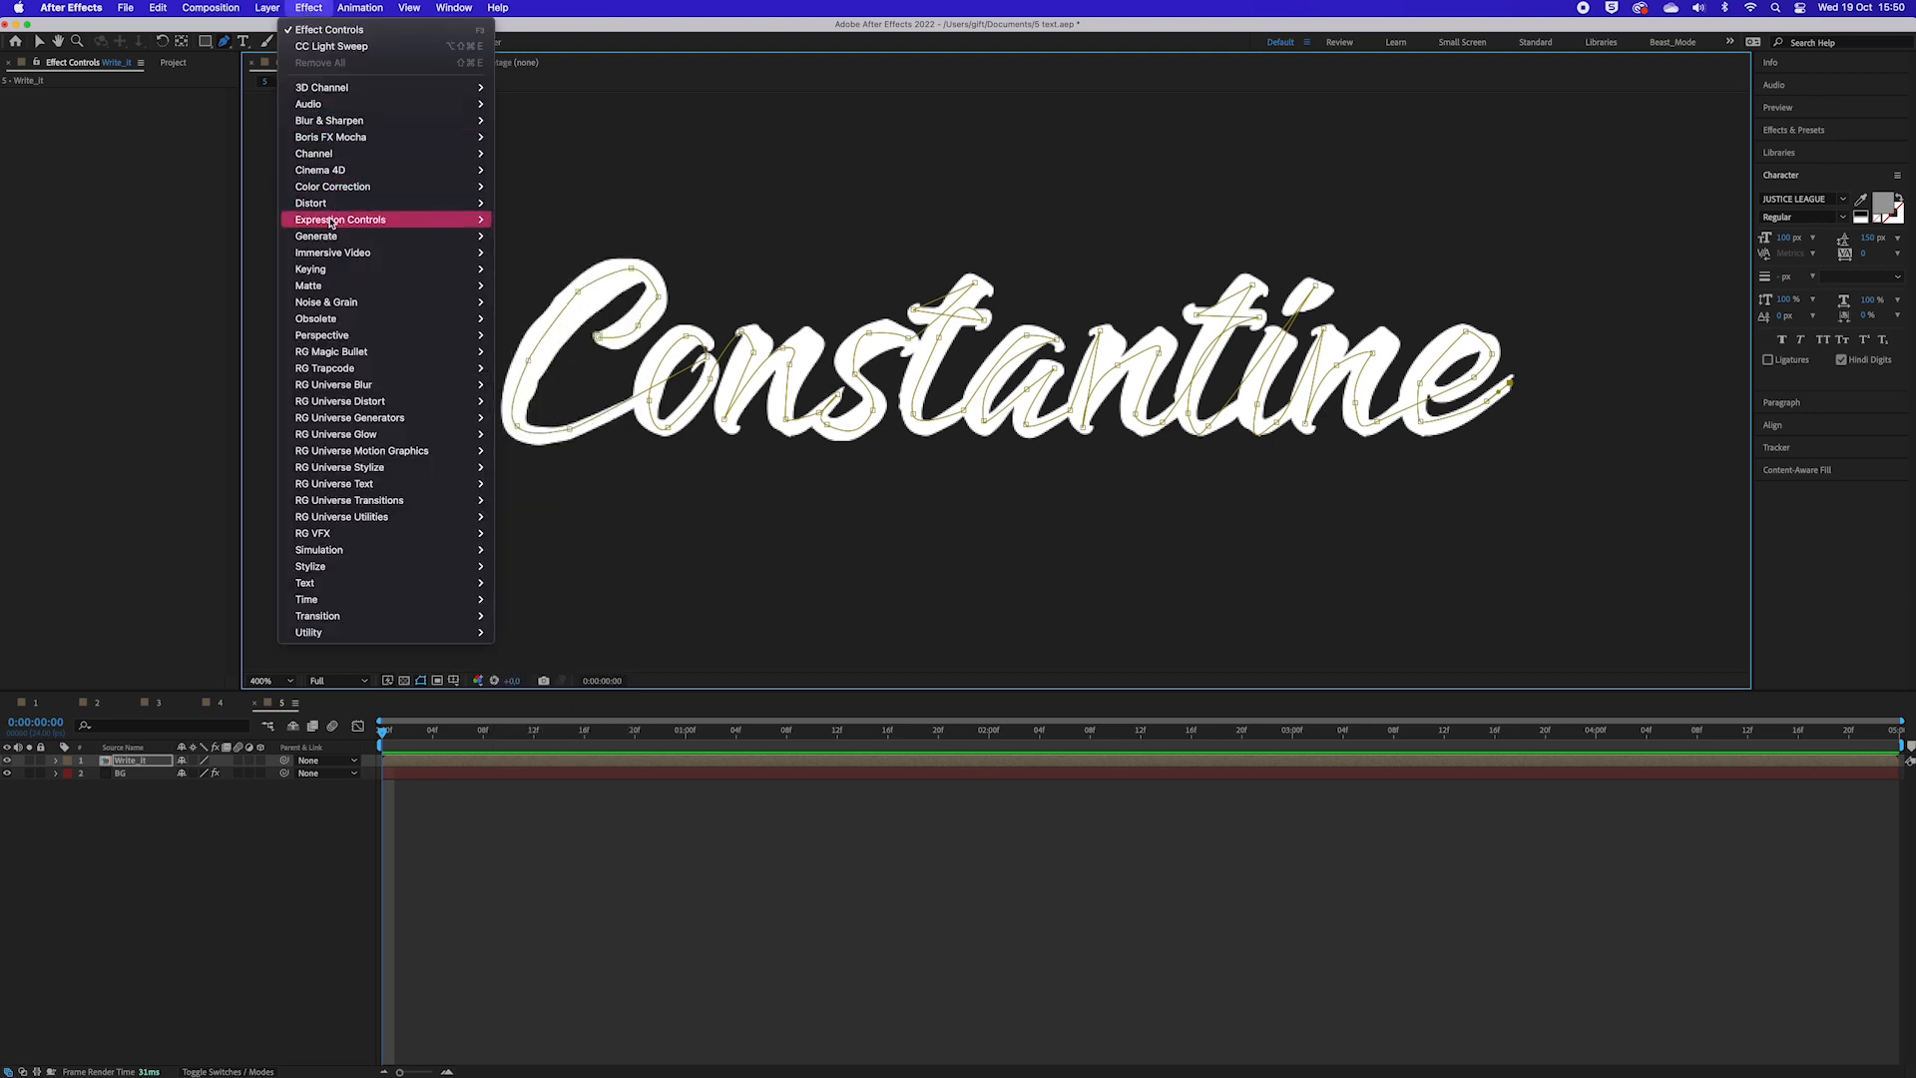
mouse_move(342, 249)
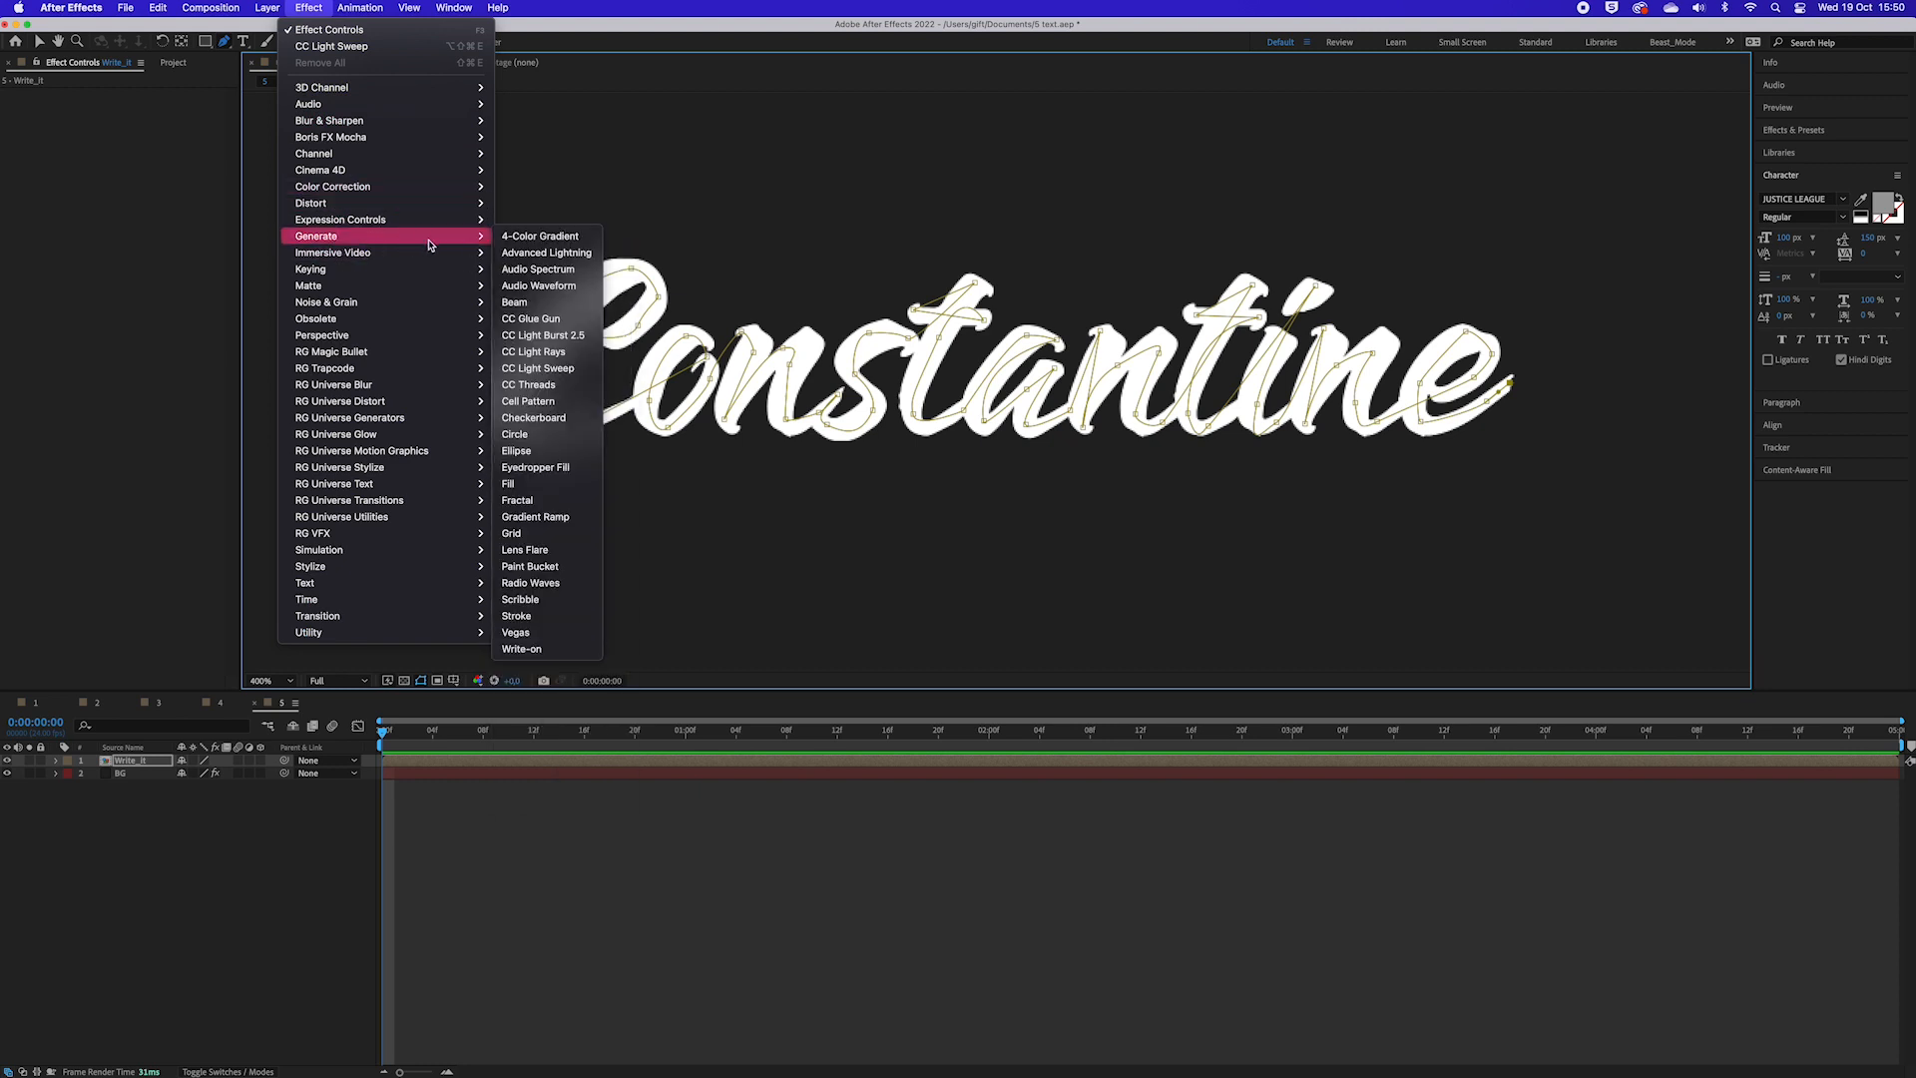
click(547, 616)
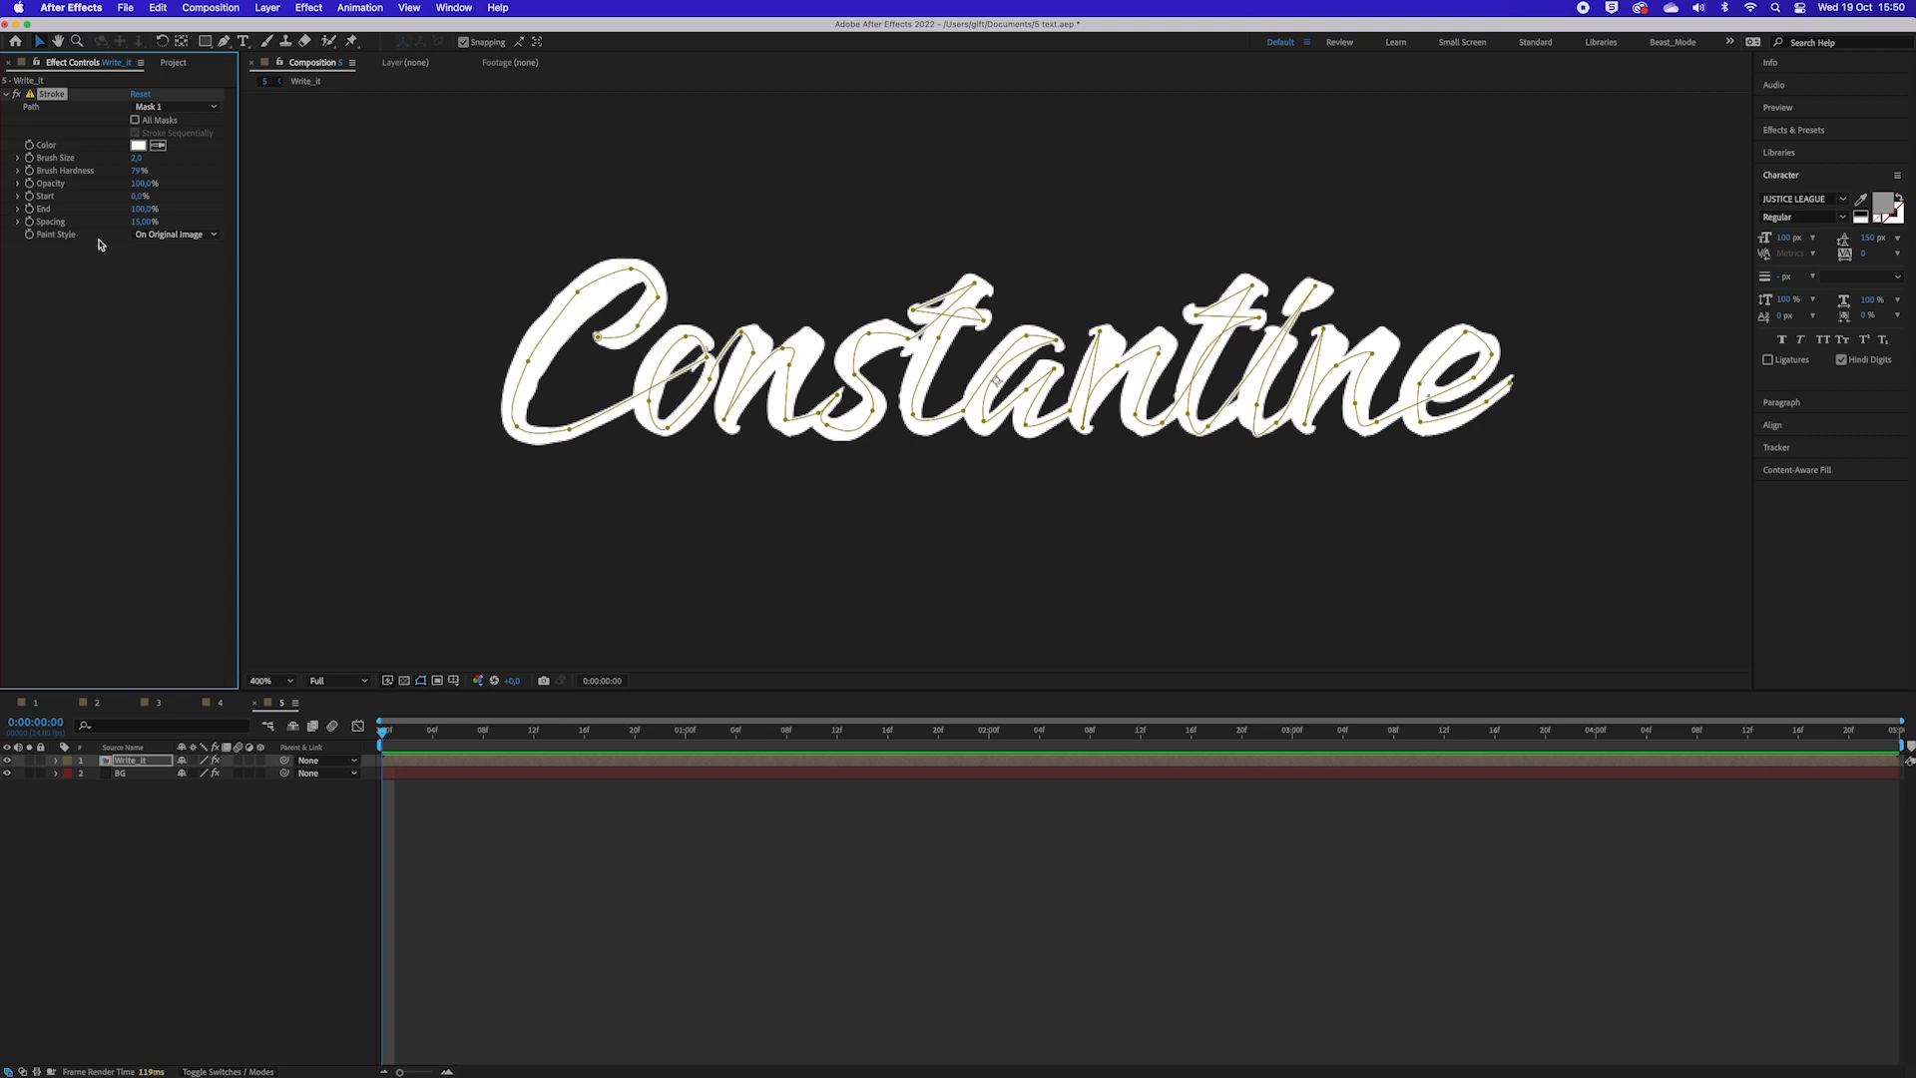
click(179, 234)
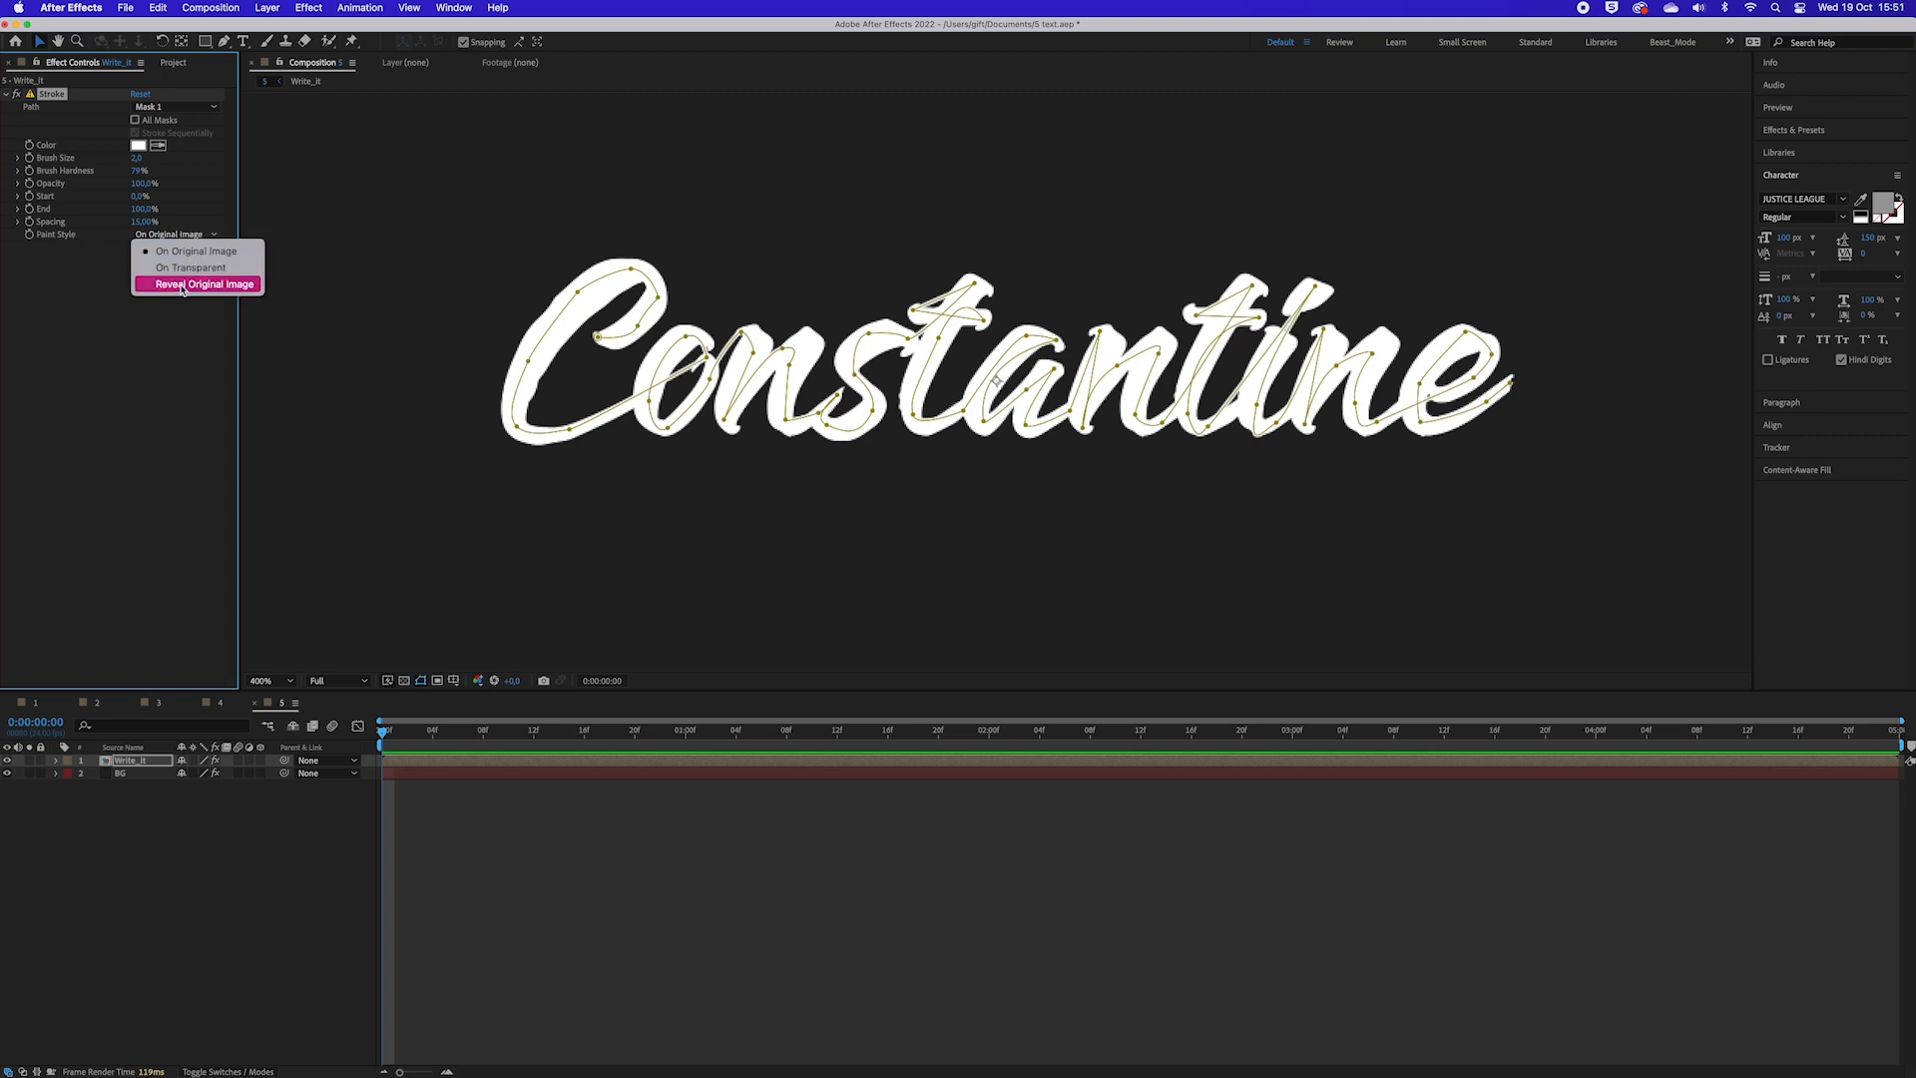
click(184, 288)
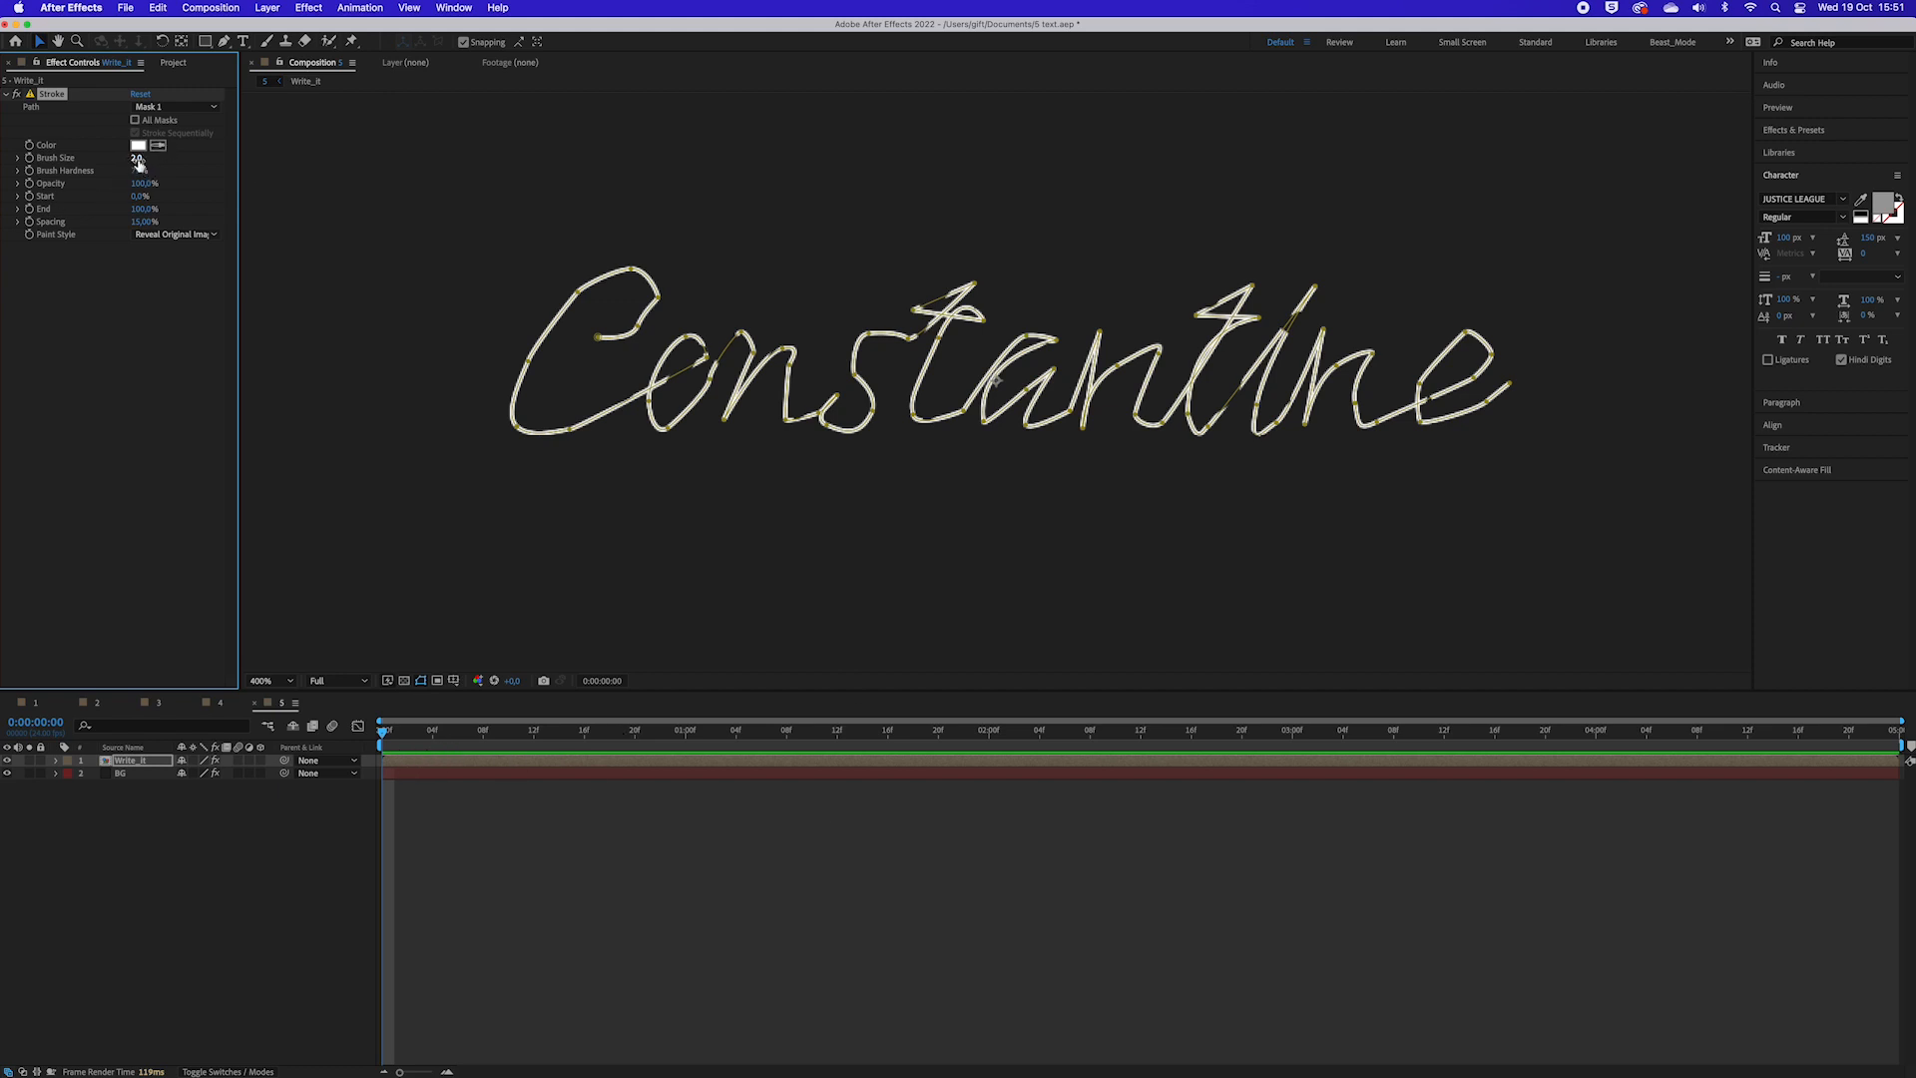
Step: Set the Stroke effect's Brush Size to 15 so the stroke covers the full lettering
drag(135, 160, 220, 152)
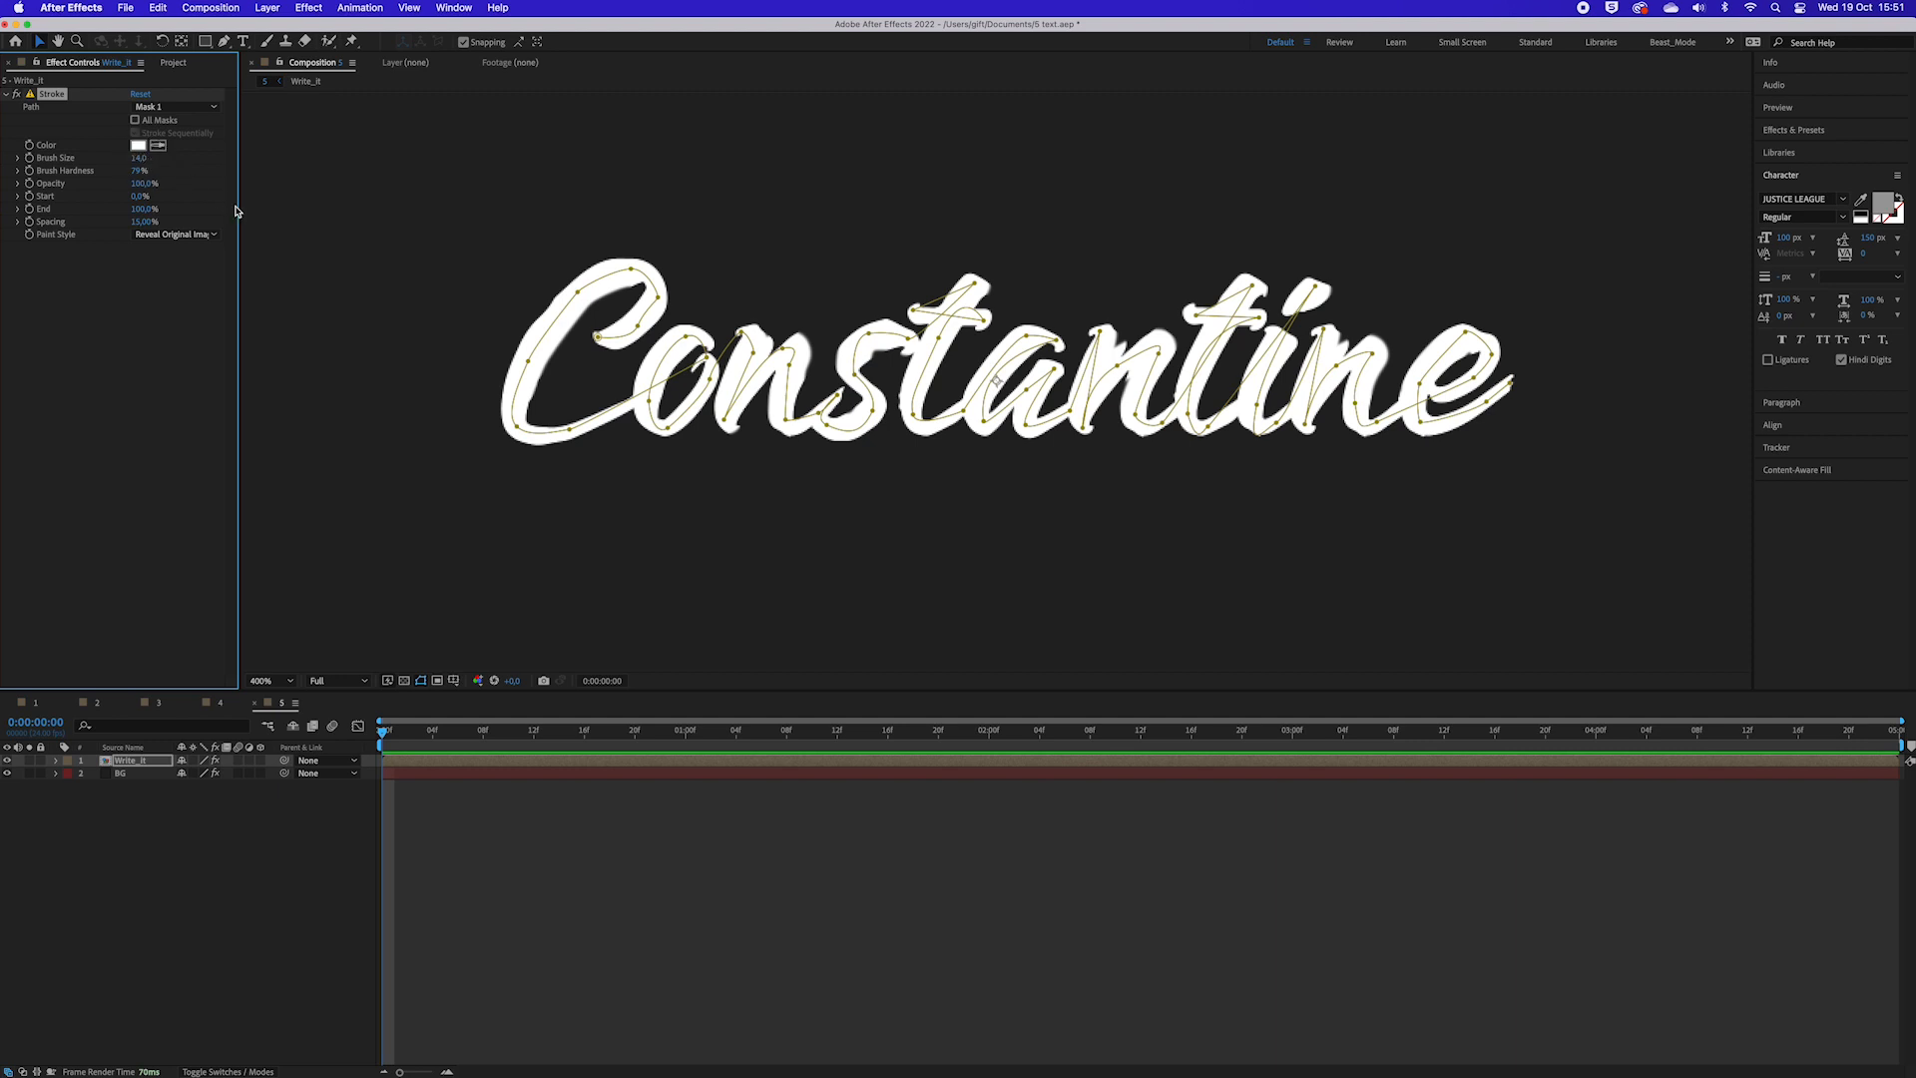
click(139, 158)
text(15)
key(Return)
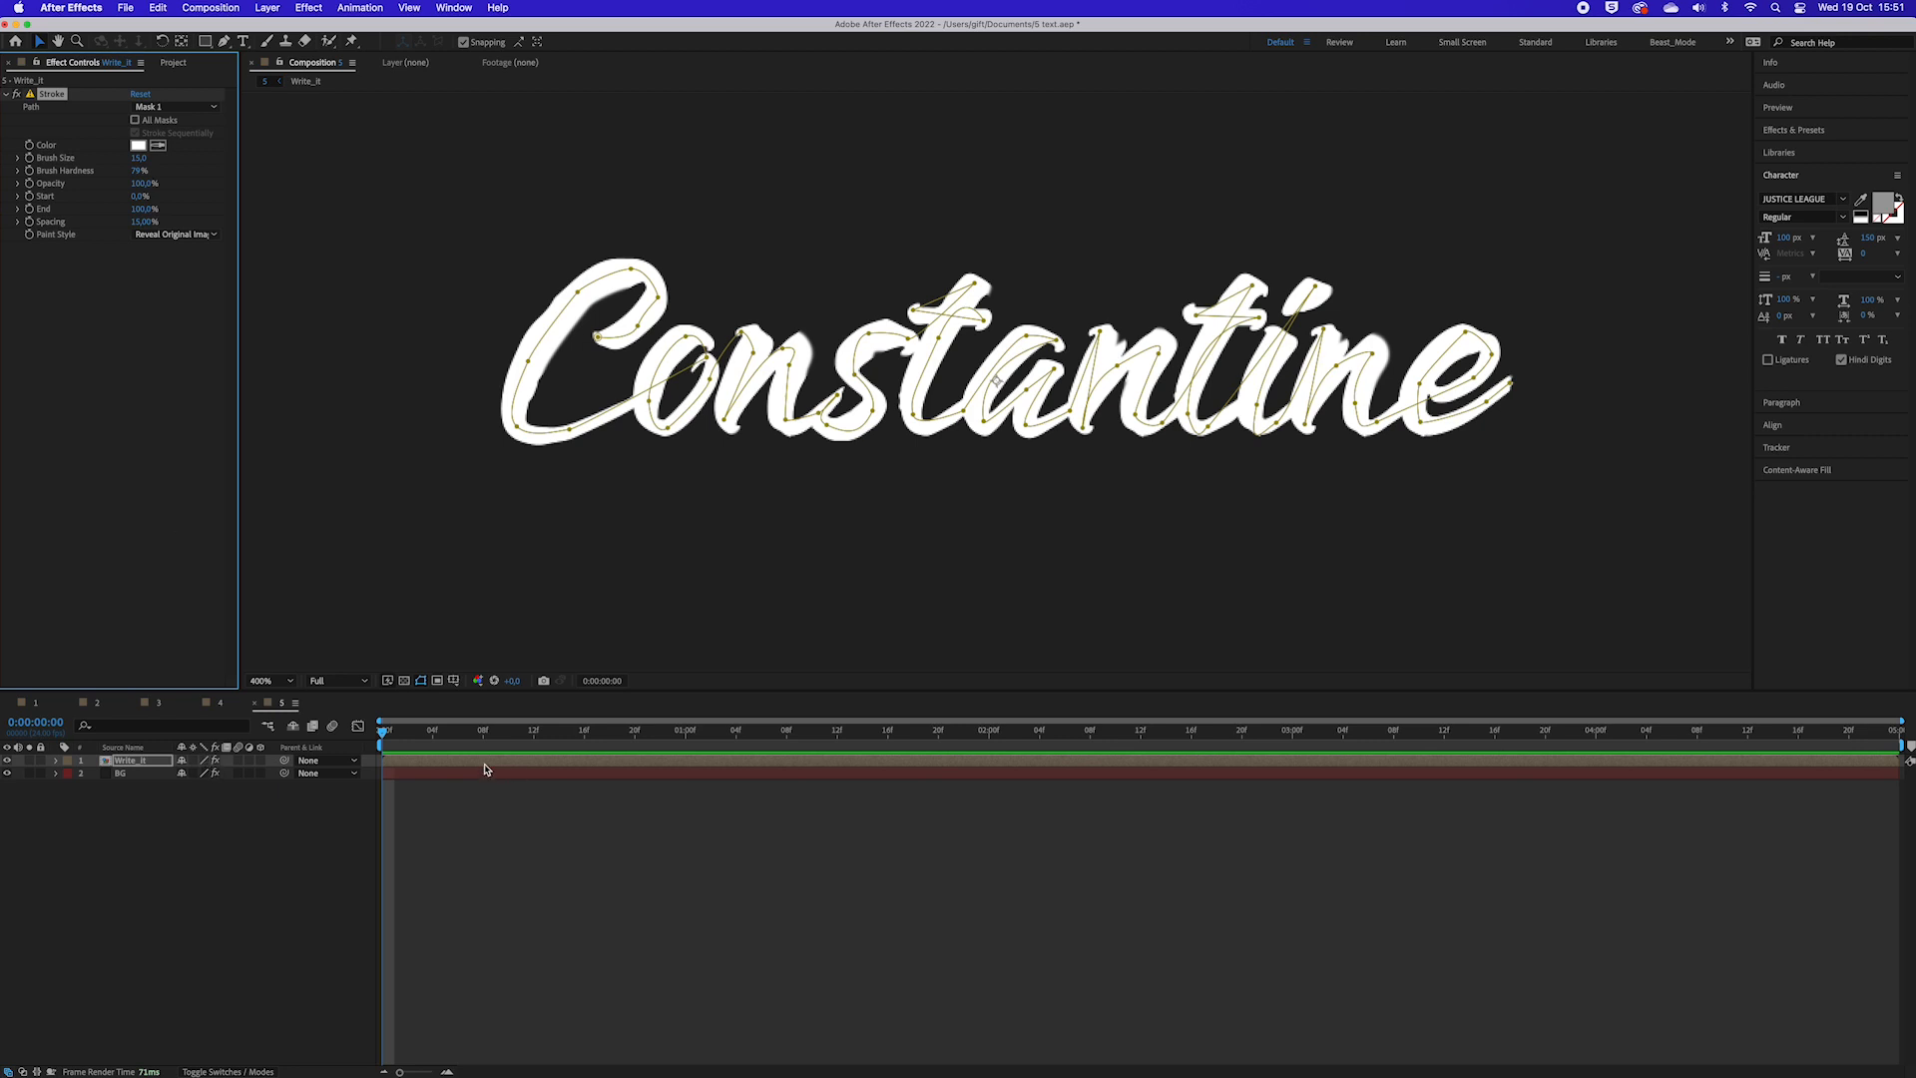
Step: At 0:00:03:08, add a keyframe for the Stroke effect's End at 100% and show the layer's keyframed properties
drag(471, 736, 1393, 786)
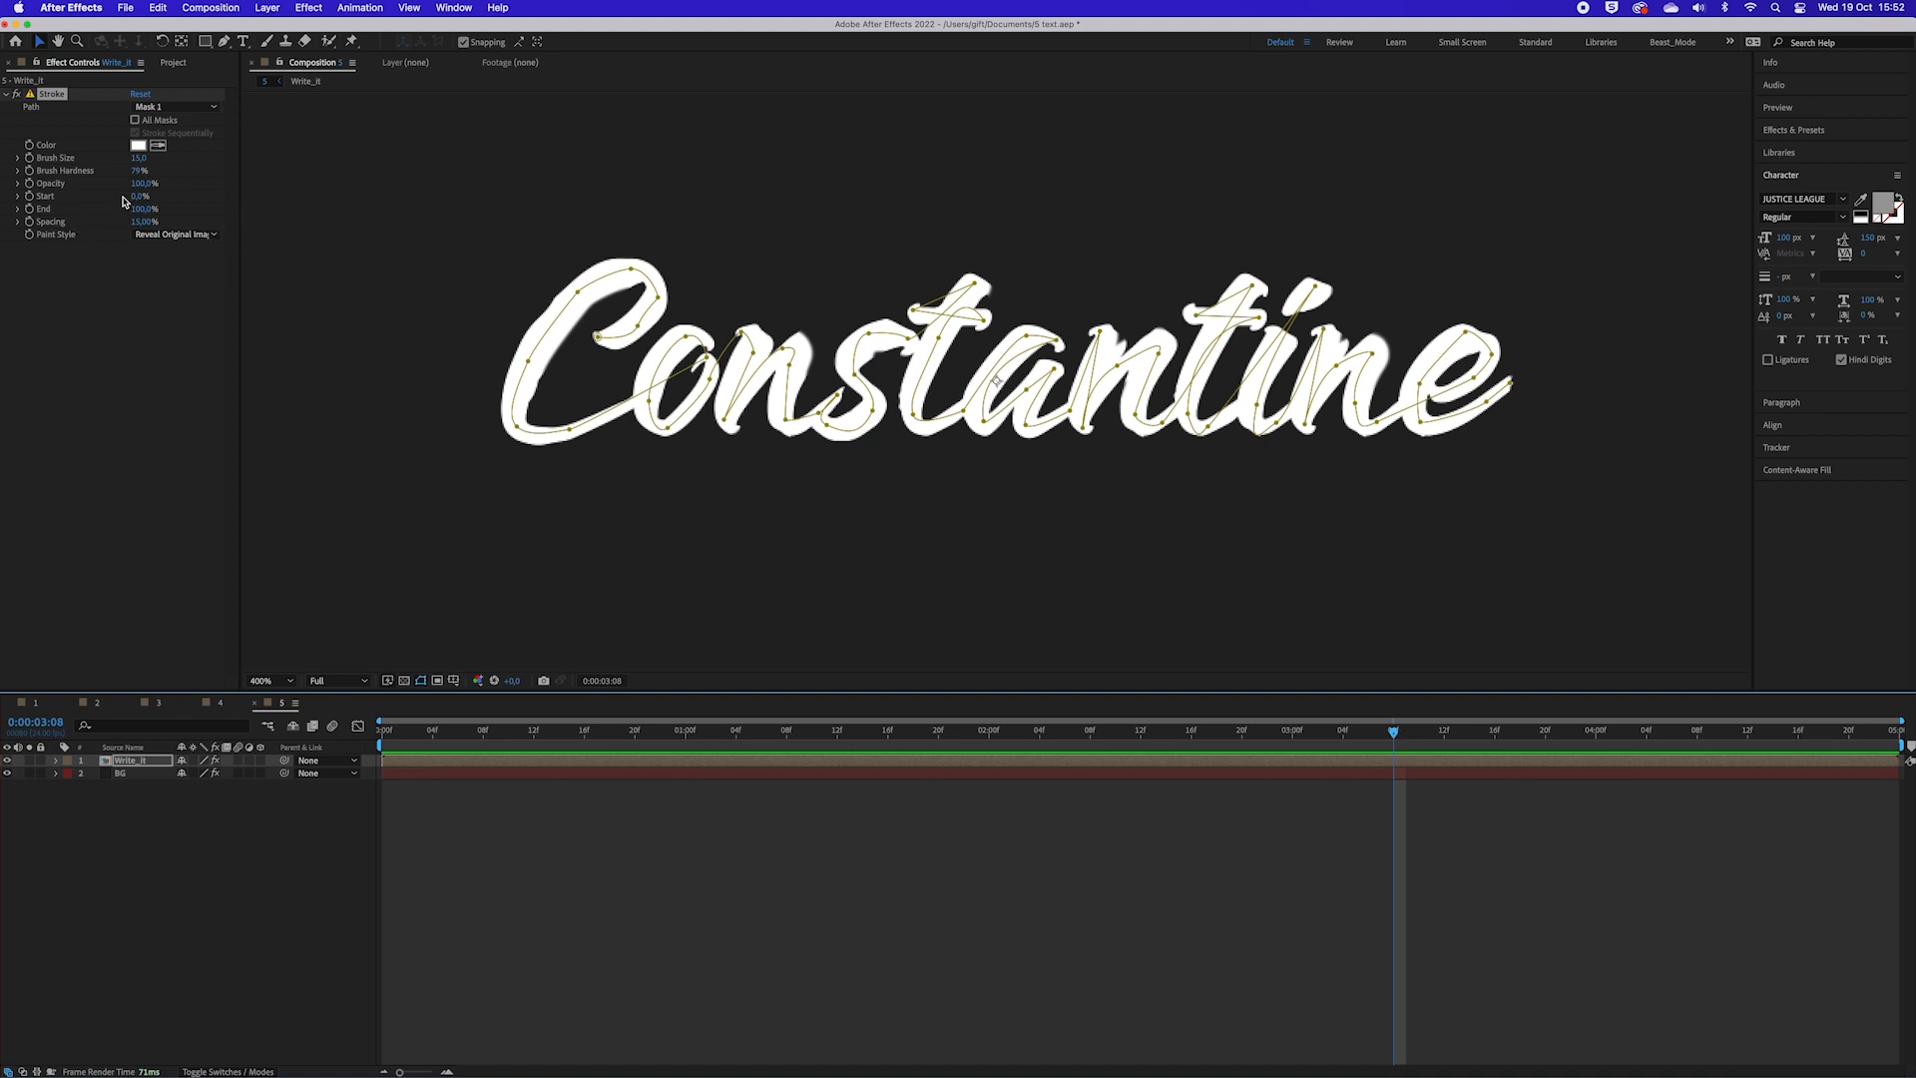
click(30, 209)
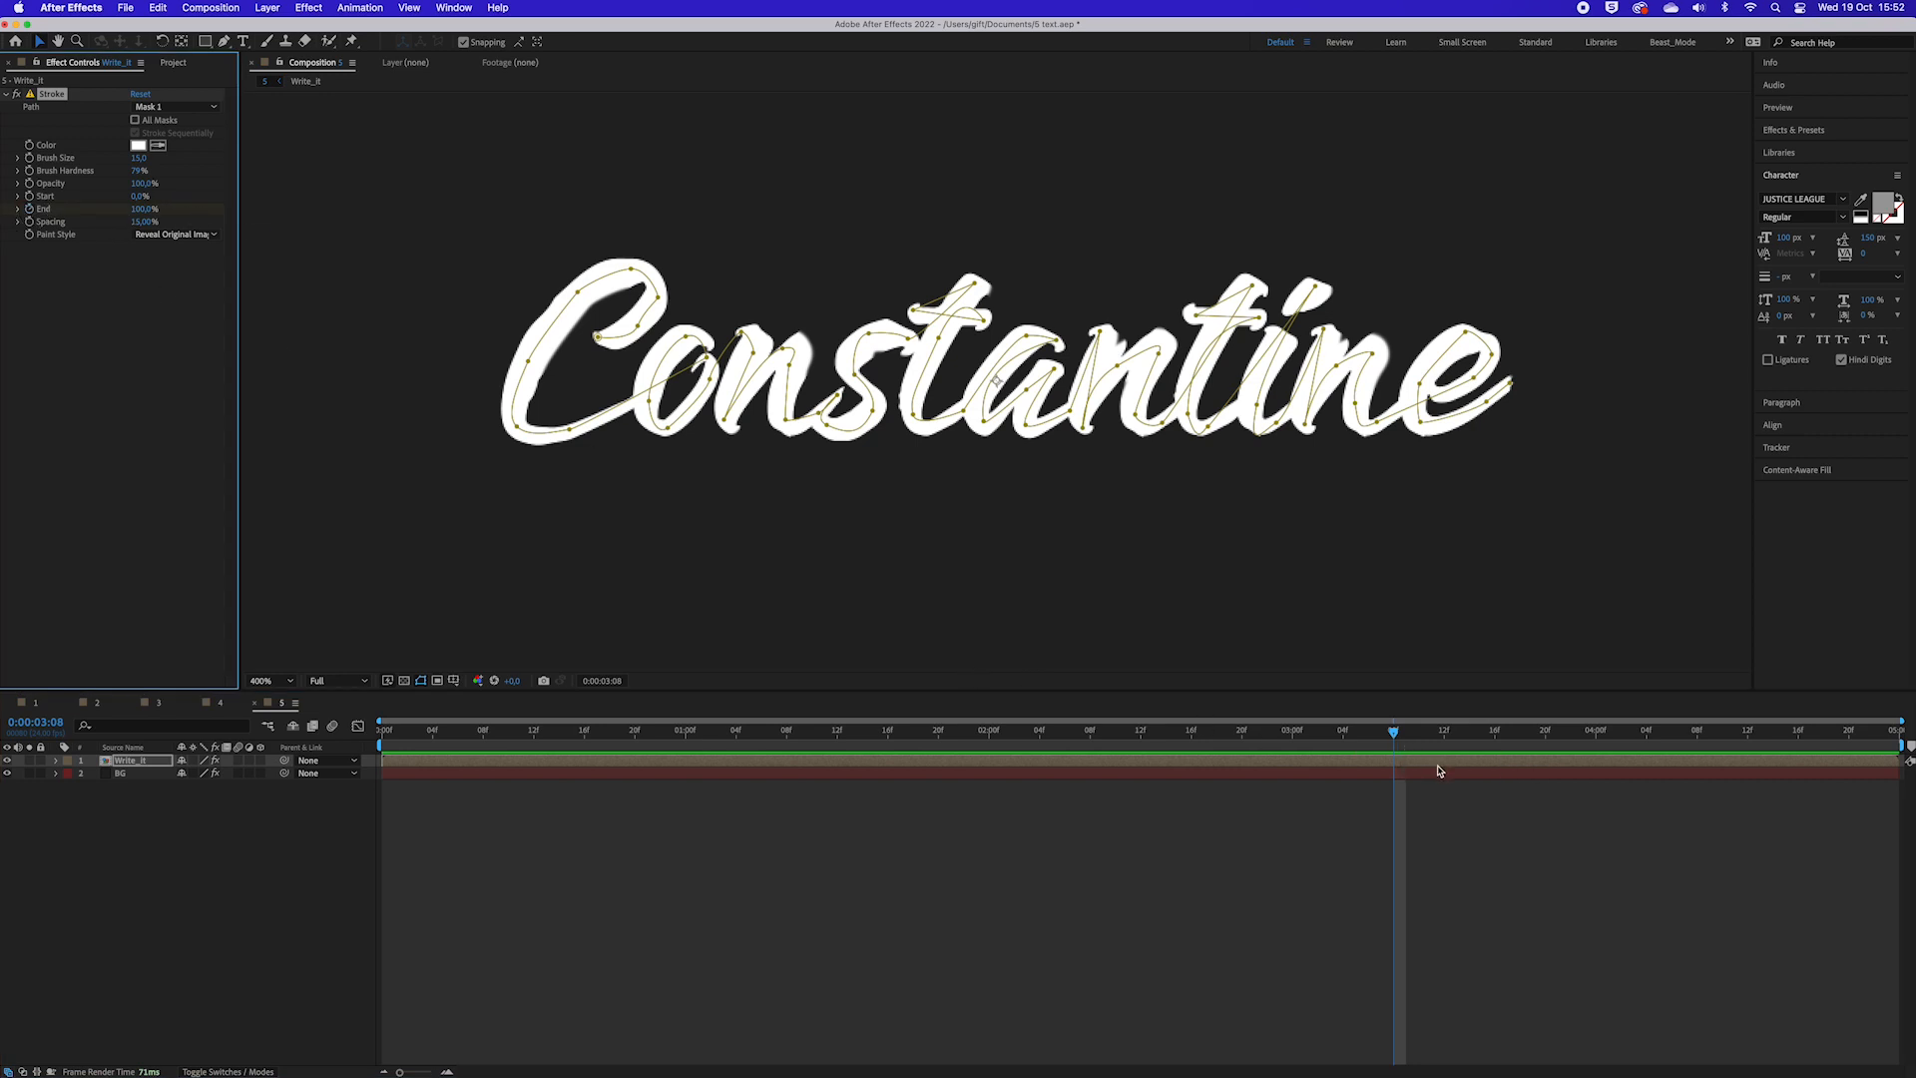
key(u)
mouse_move(1394, 732)
mouse_down()
mouse_move(1285, 746)
mouse_move(1406, 743)
mouse_up()
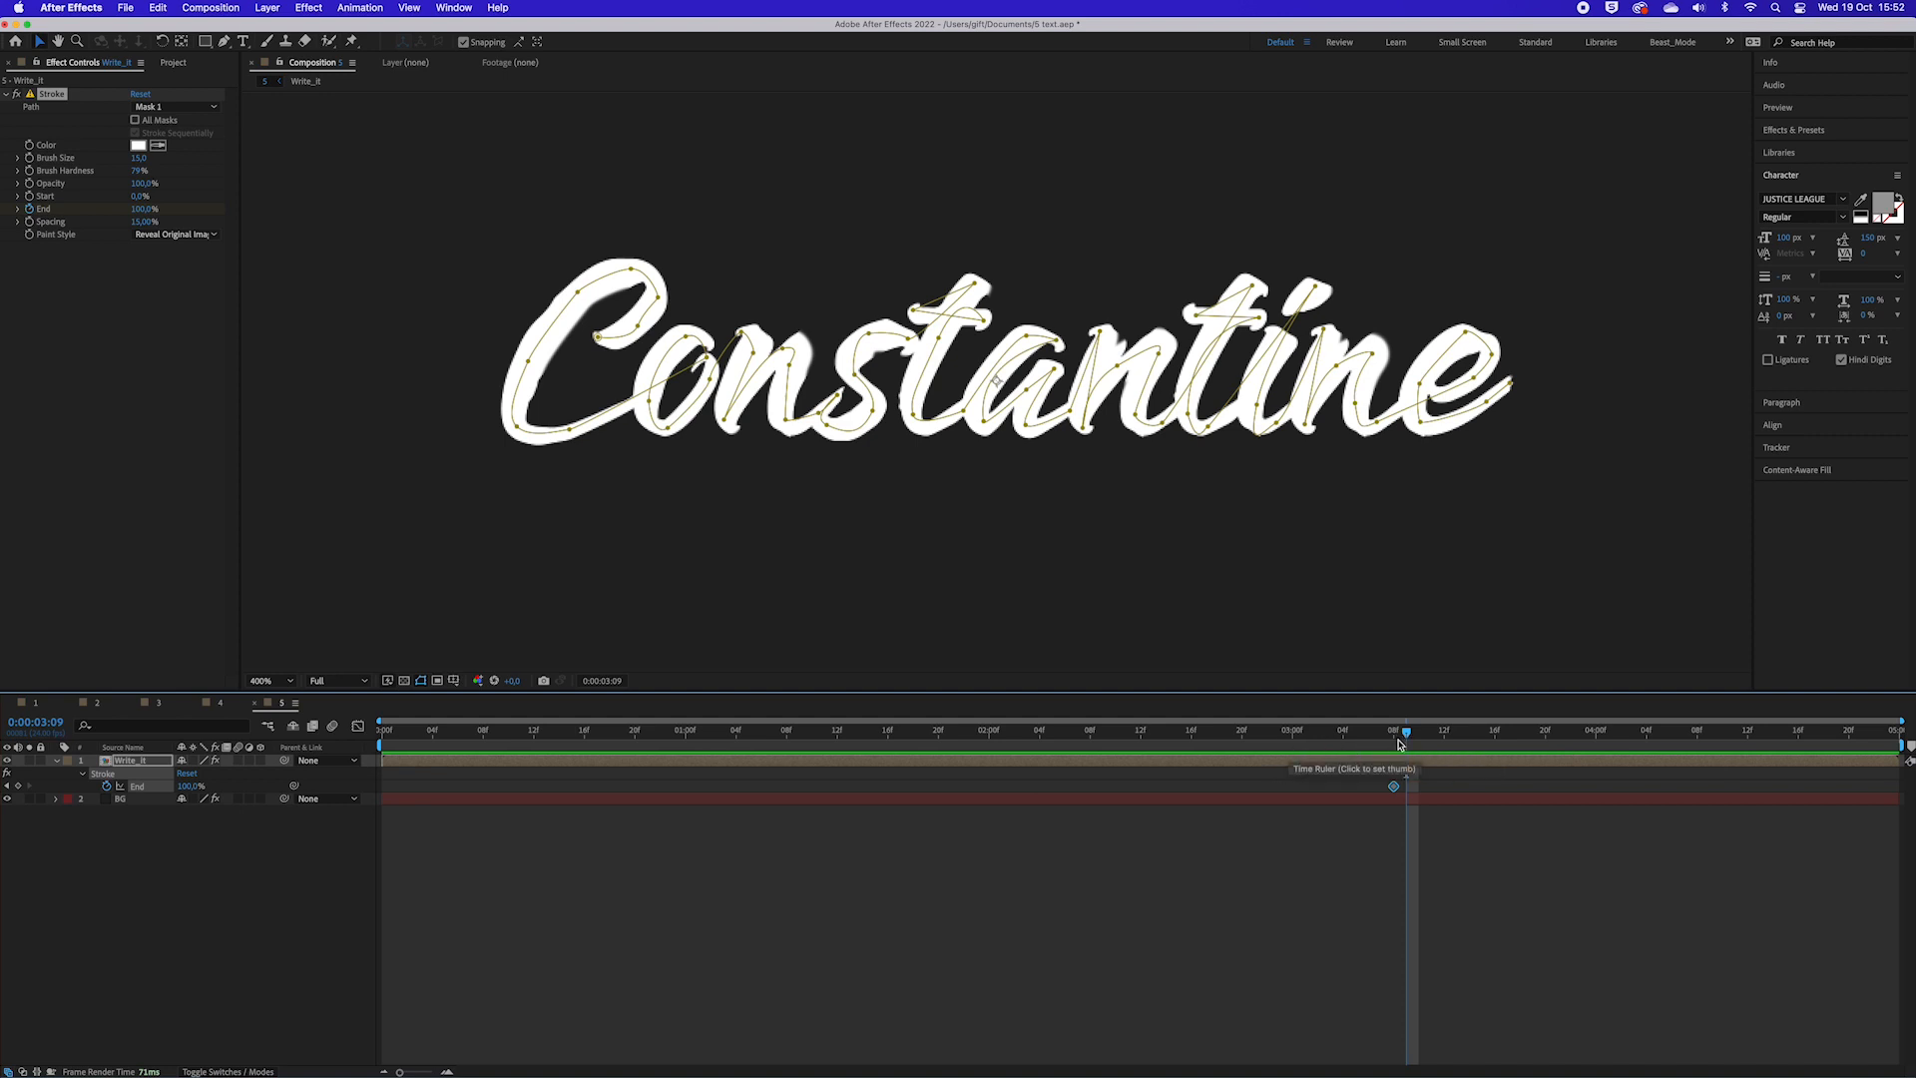
Step: At 0:00:00:00, keyframe the Stroke effect's End at 0% and preview the write-on animation
click(386, 738)
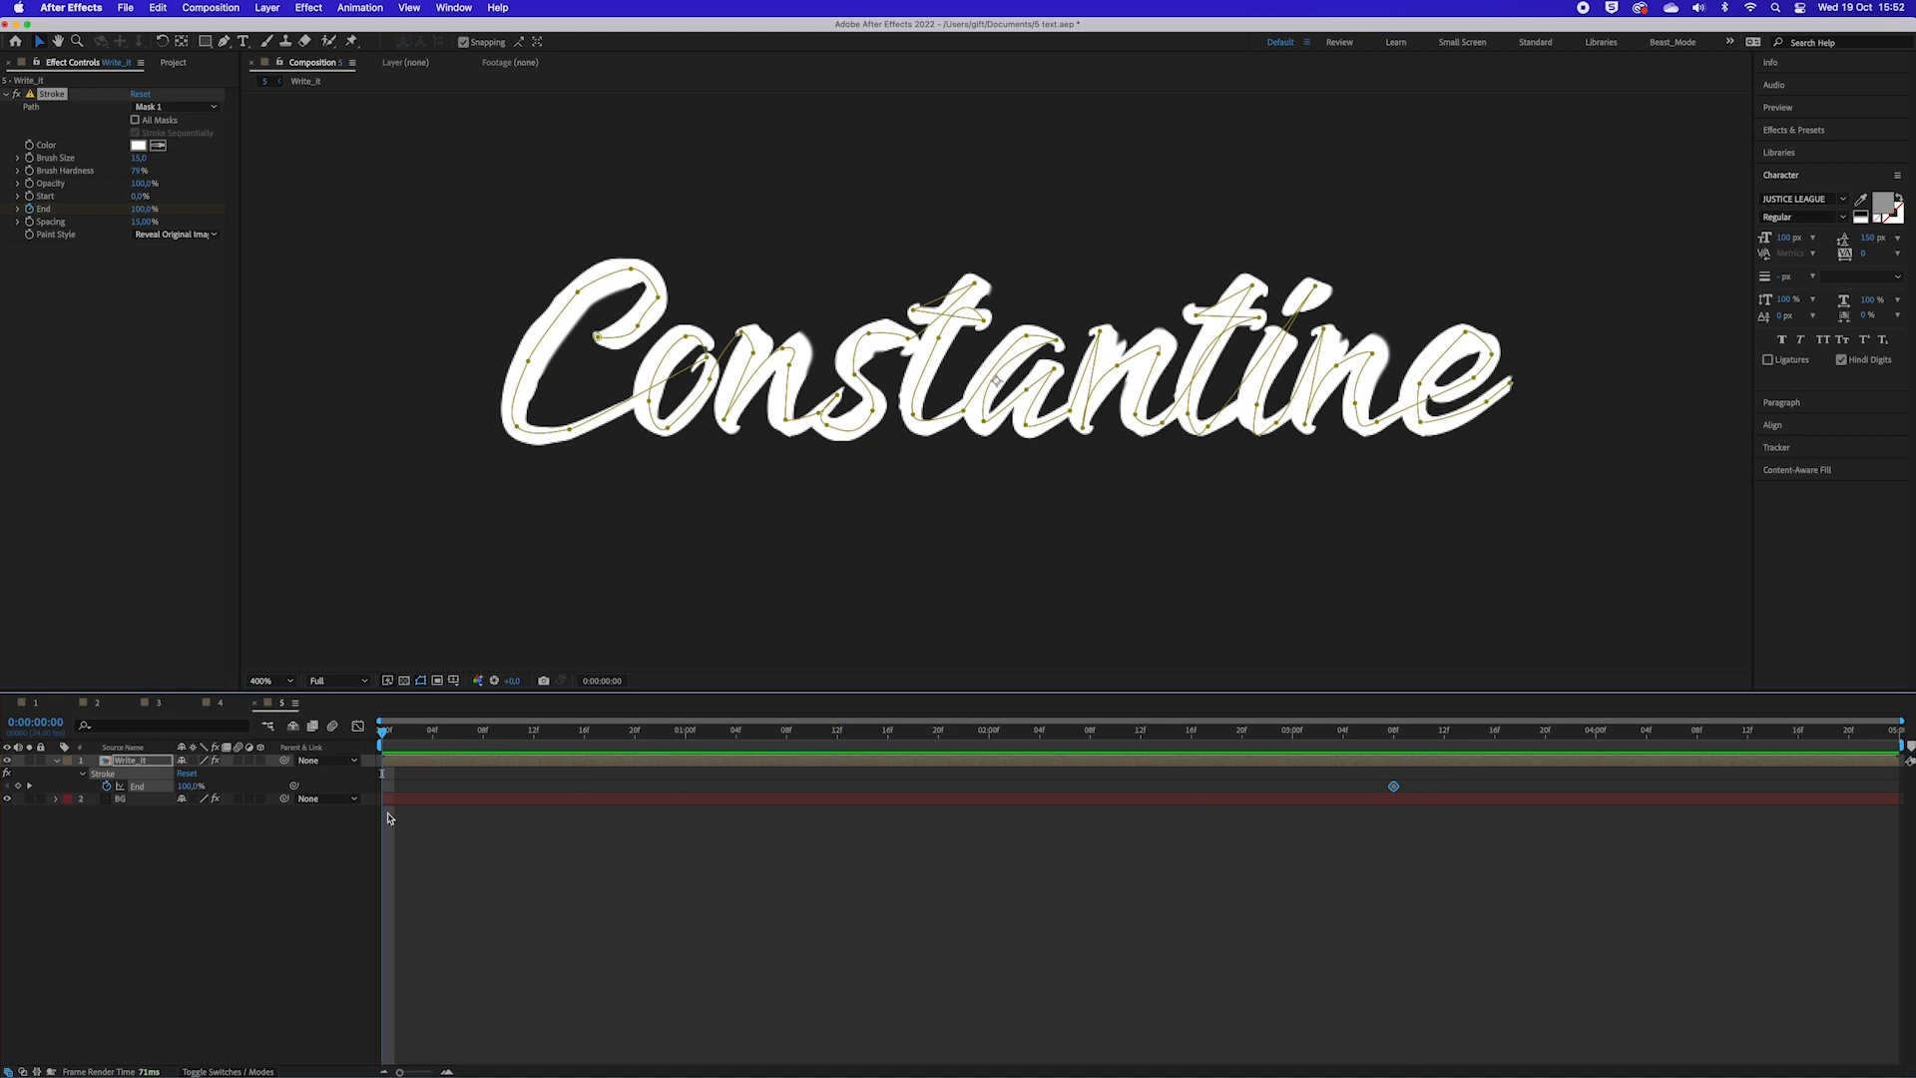
click(145, 209)
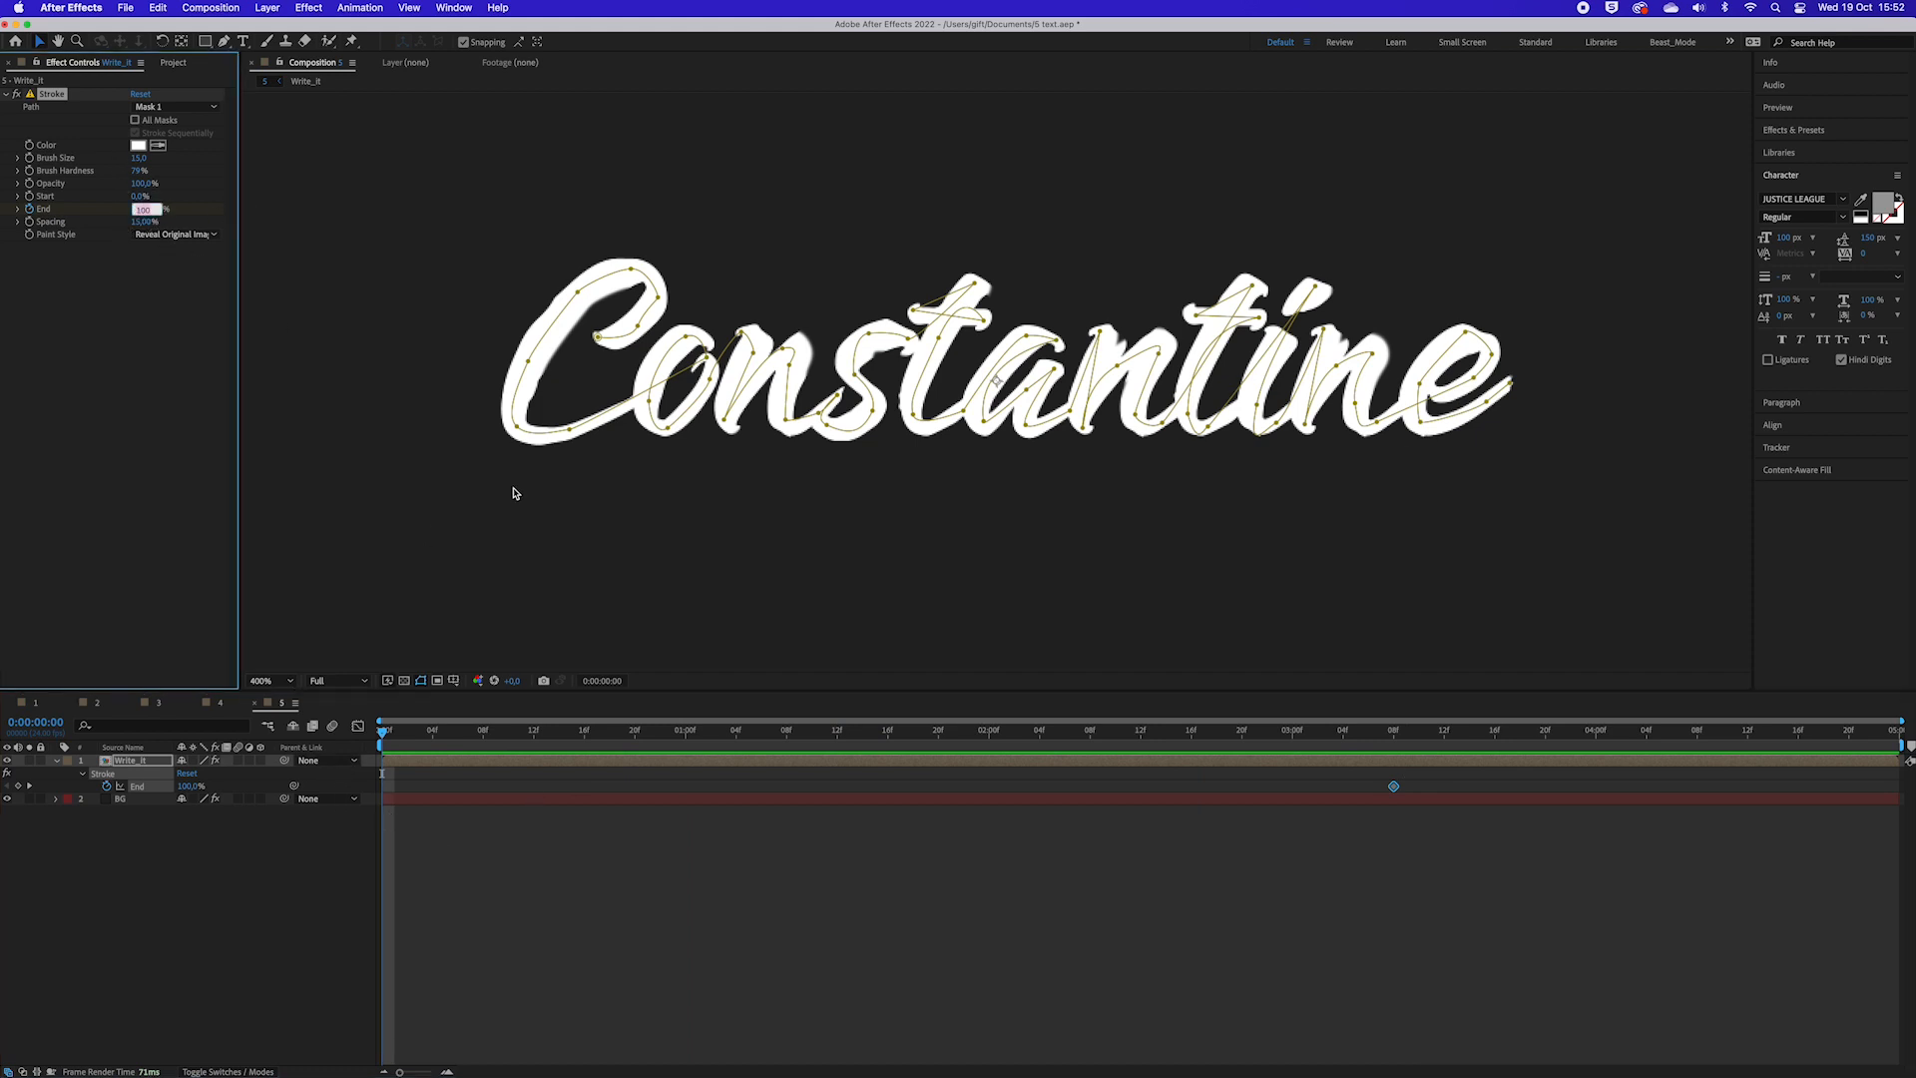
text(0)
key(Return)
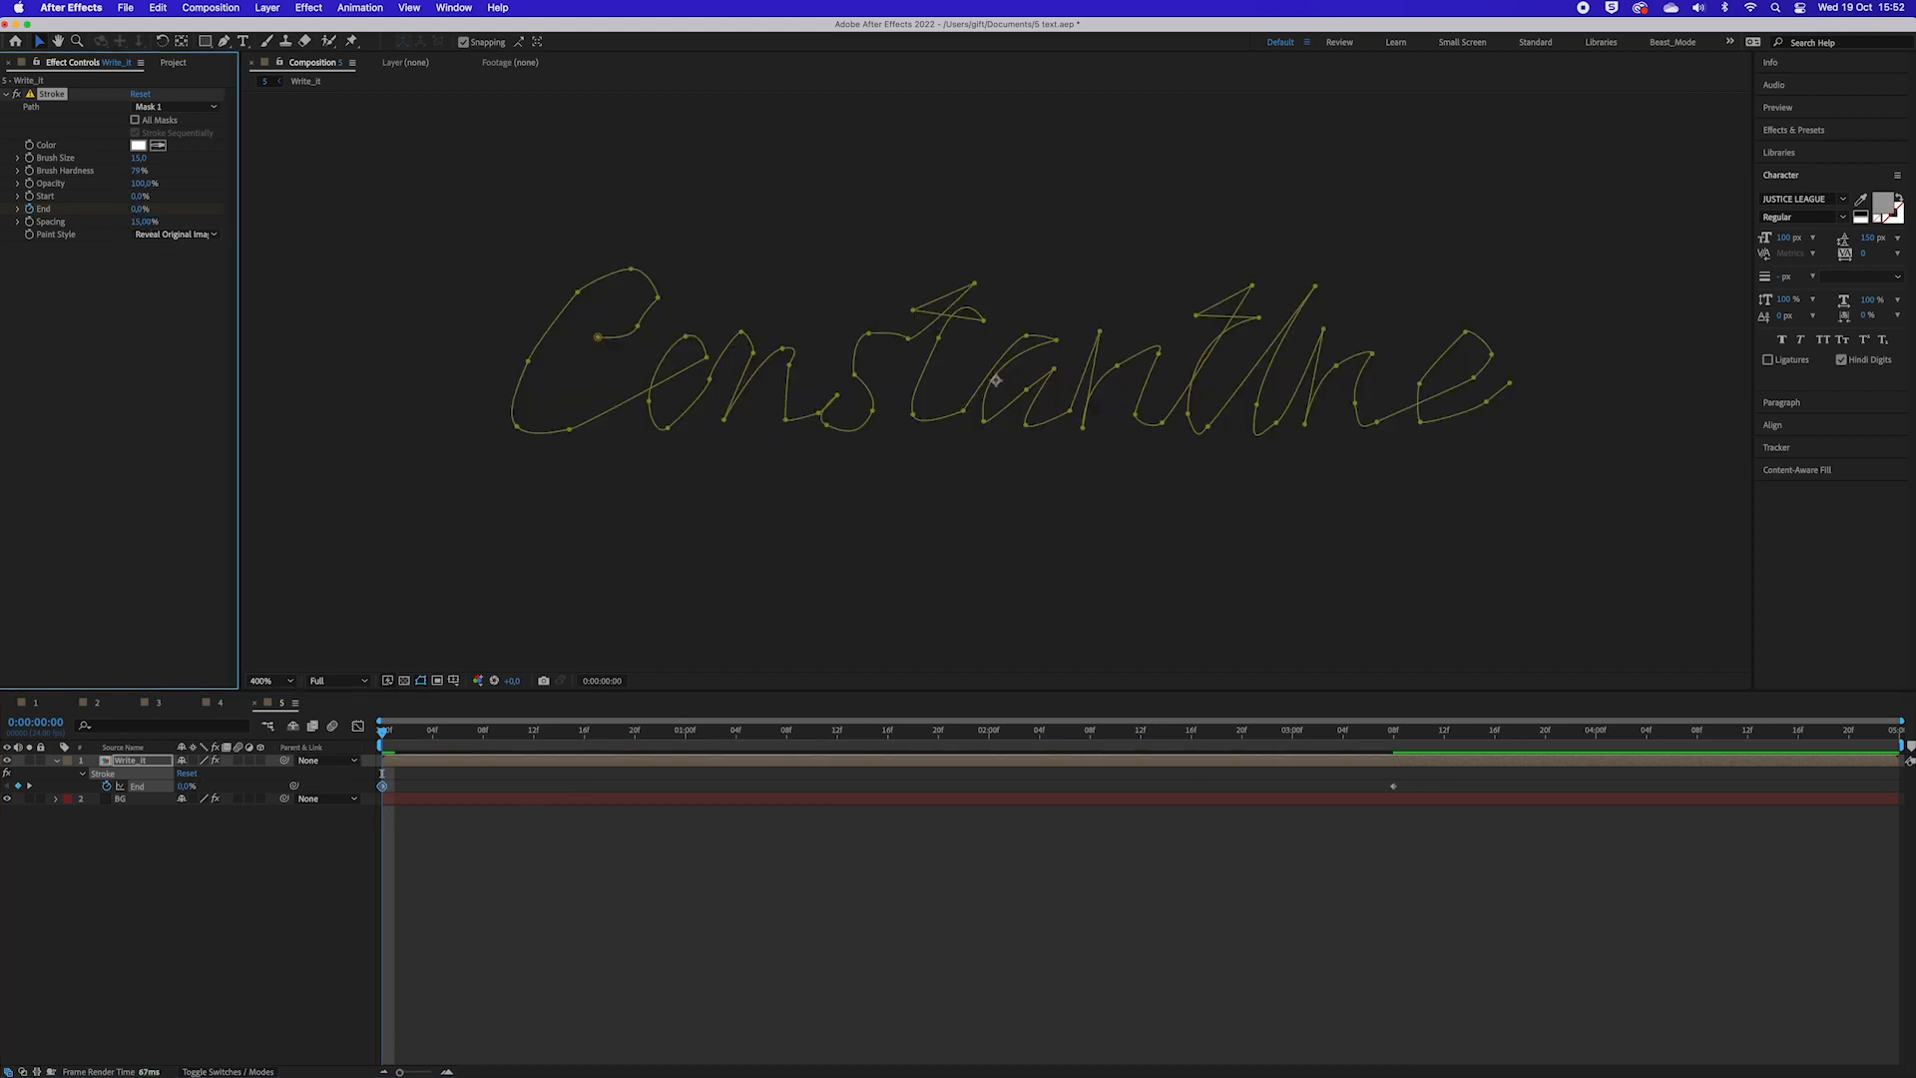
click(659, 972)
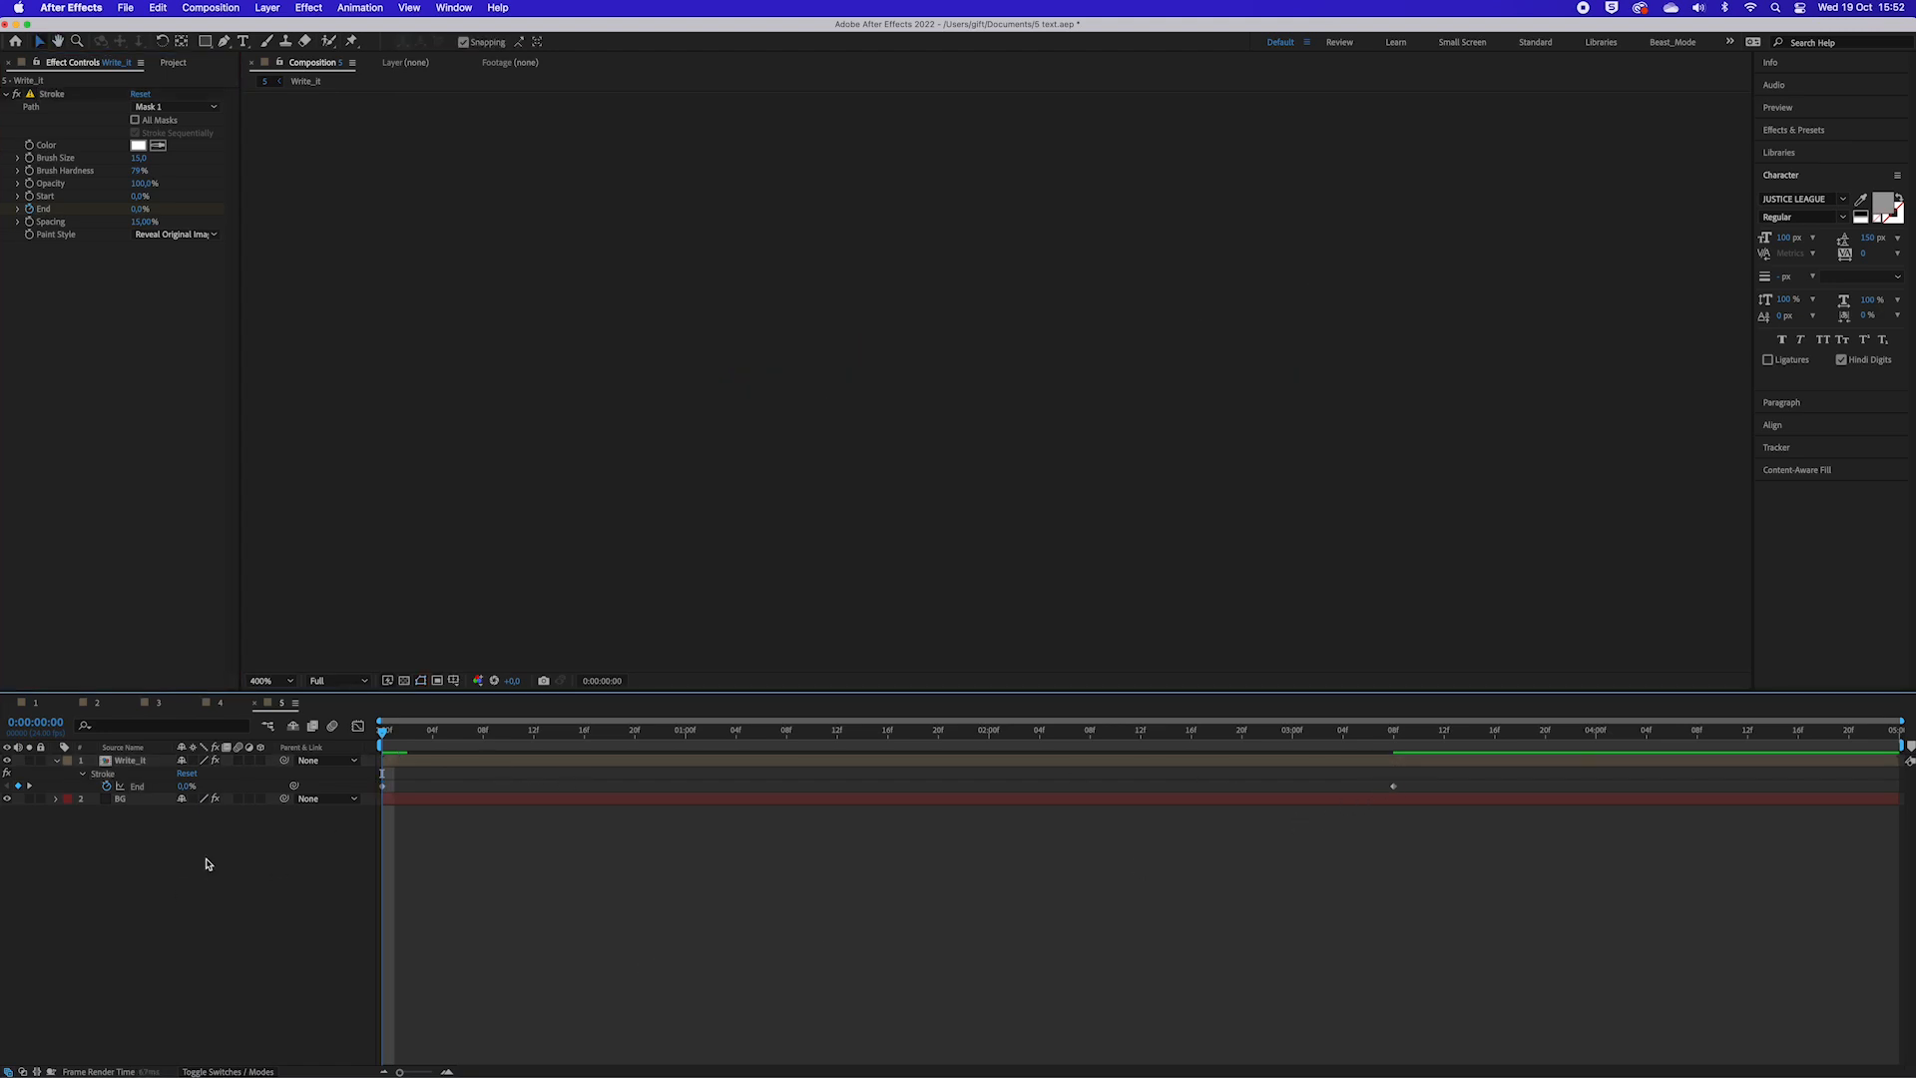
key(space)
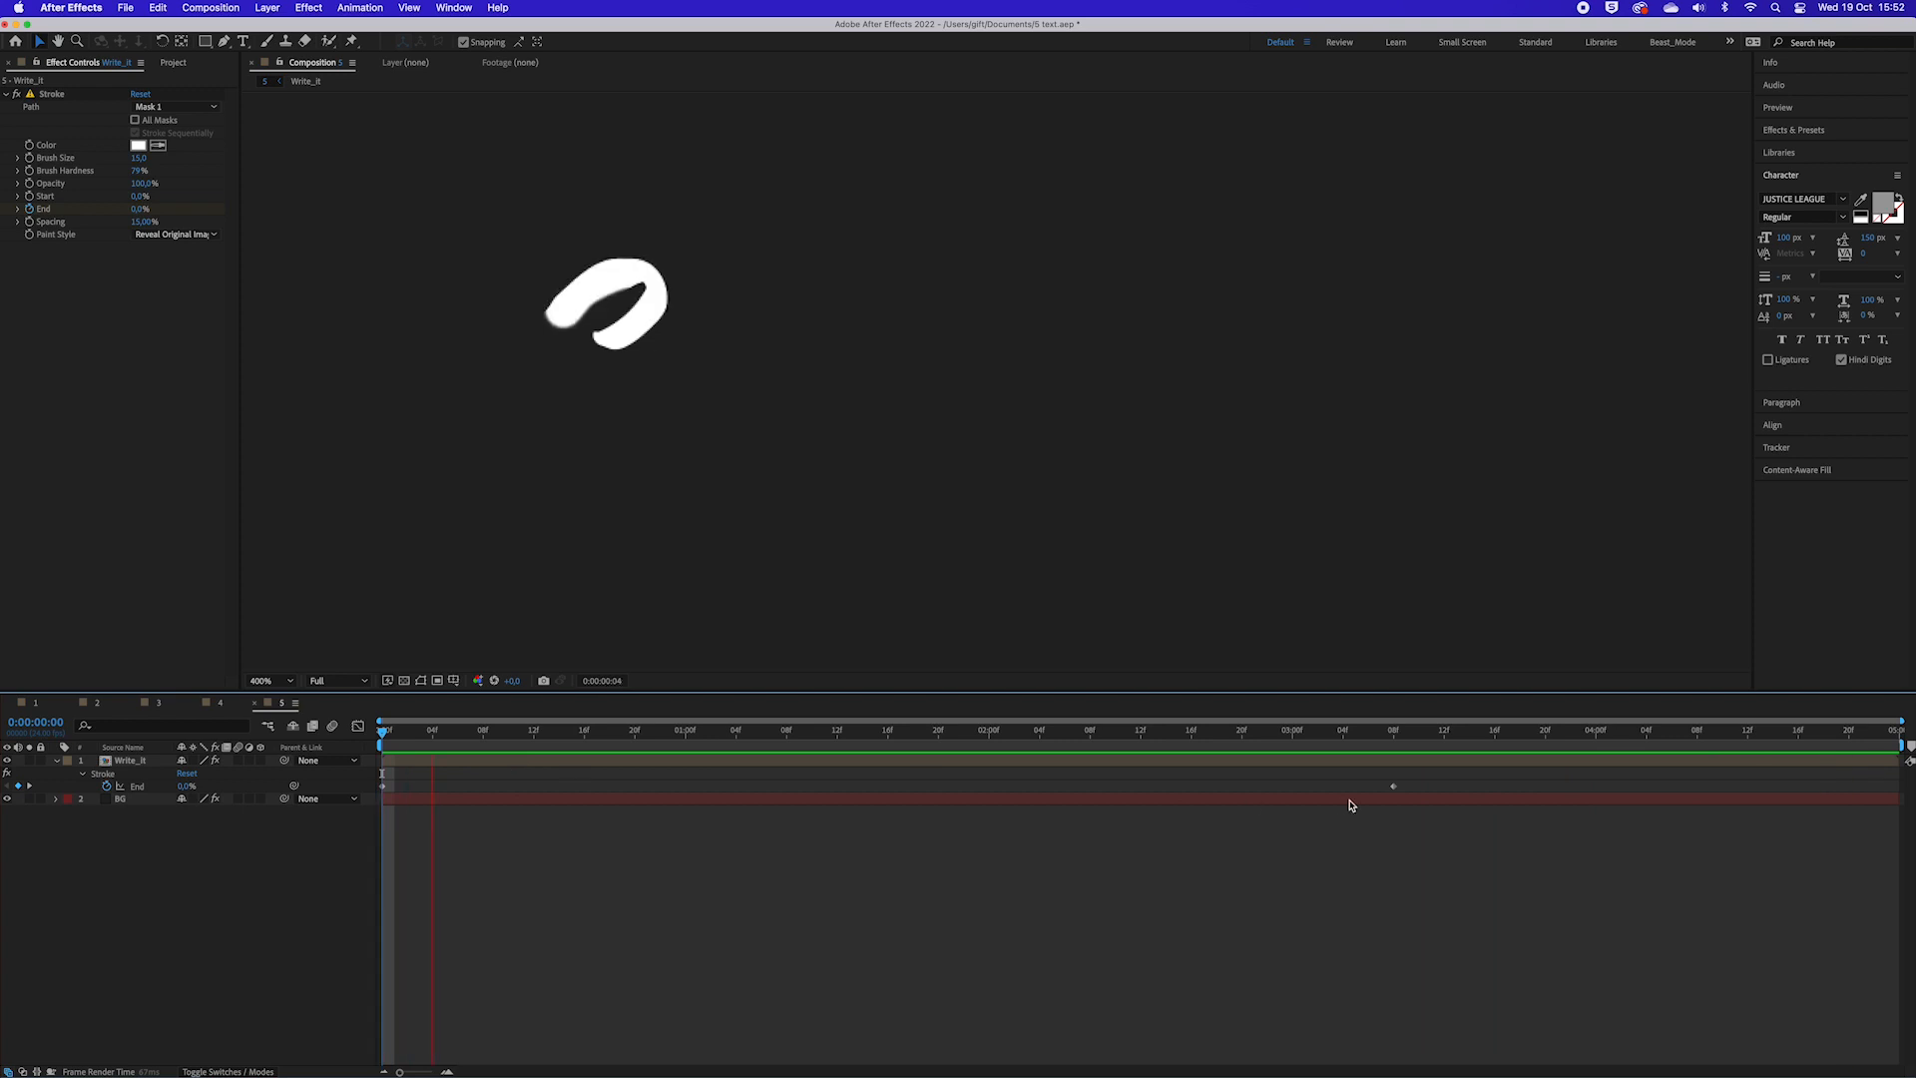
key(space)
Step: Apply Easy Ease to both Stroke End keyframes and preview the eased write-on
drag(1421, 782, 169, 819)
right_click(384, 788)
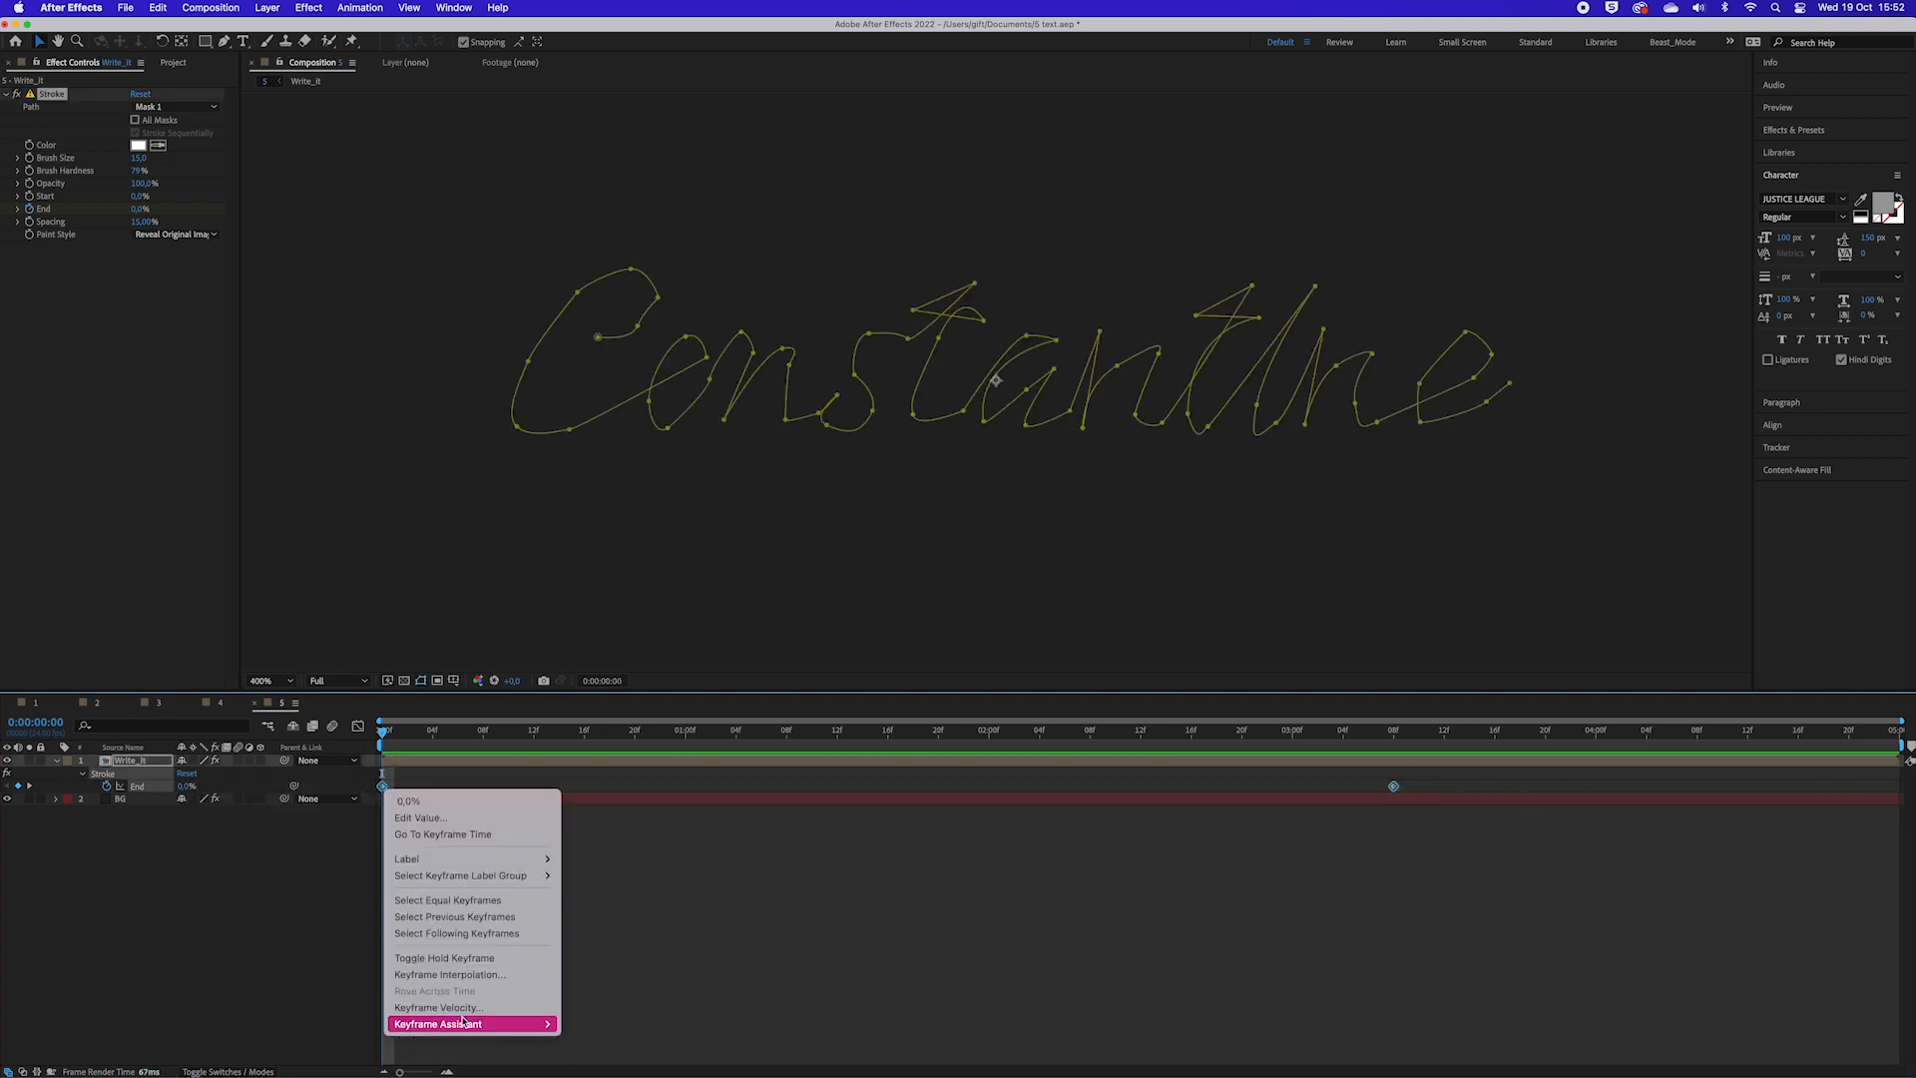
mouse_move(518, 1024)
click(635, 963)
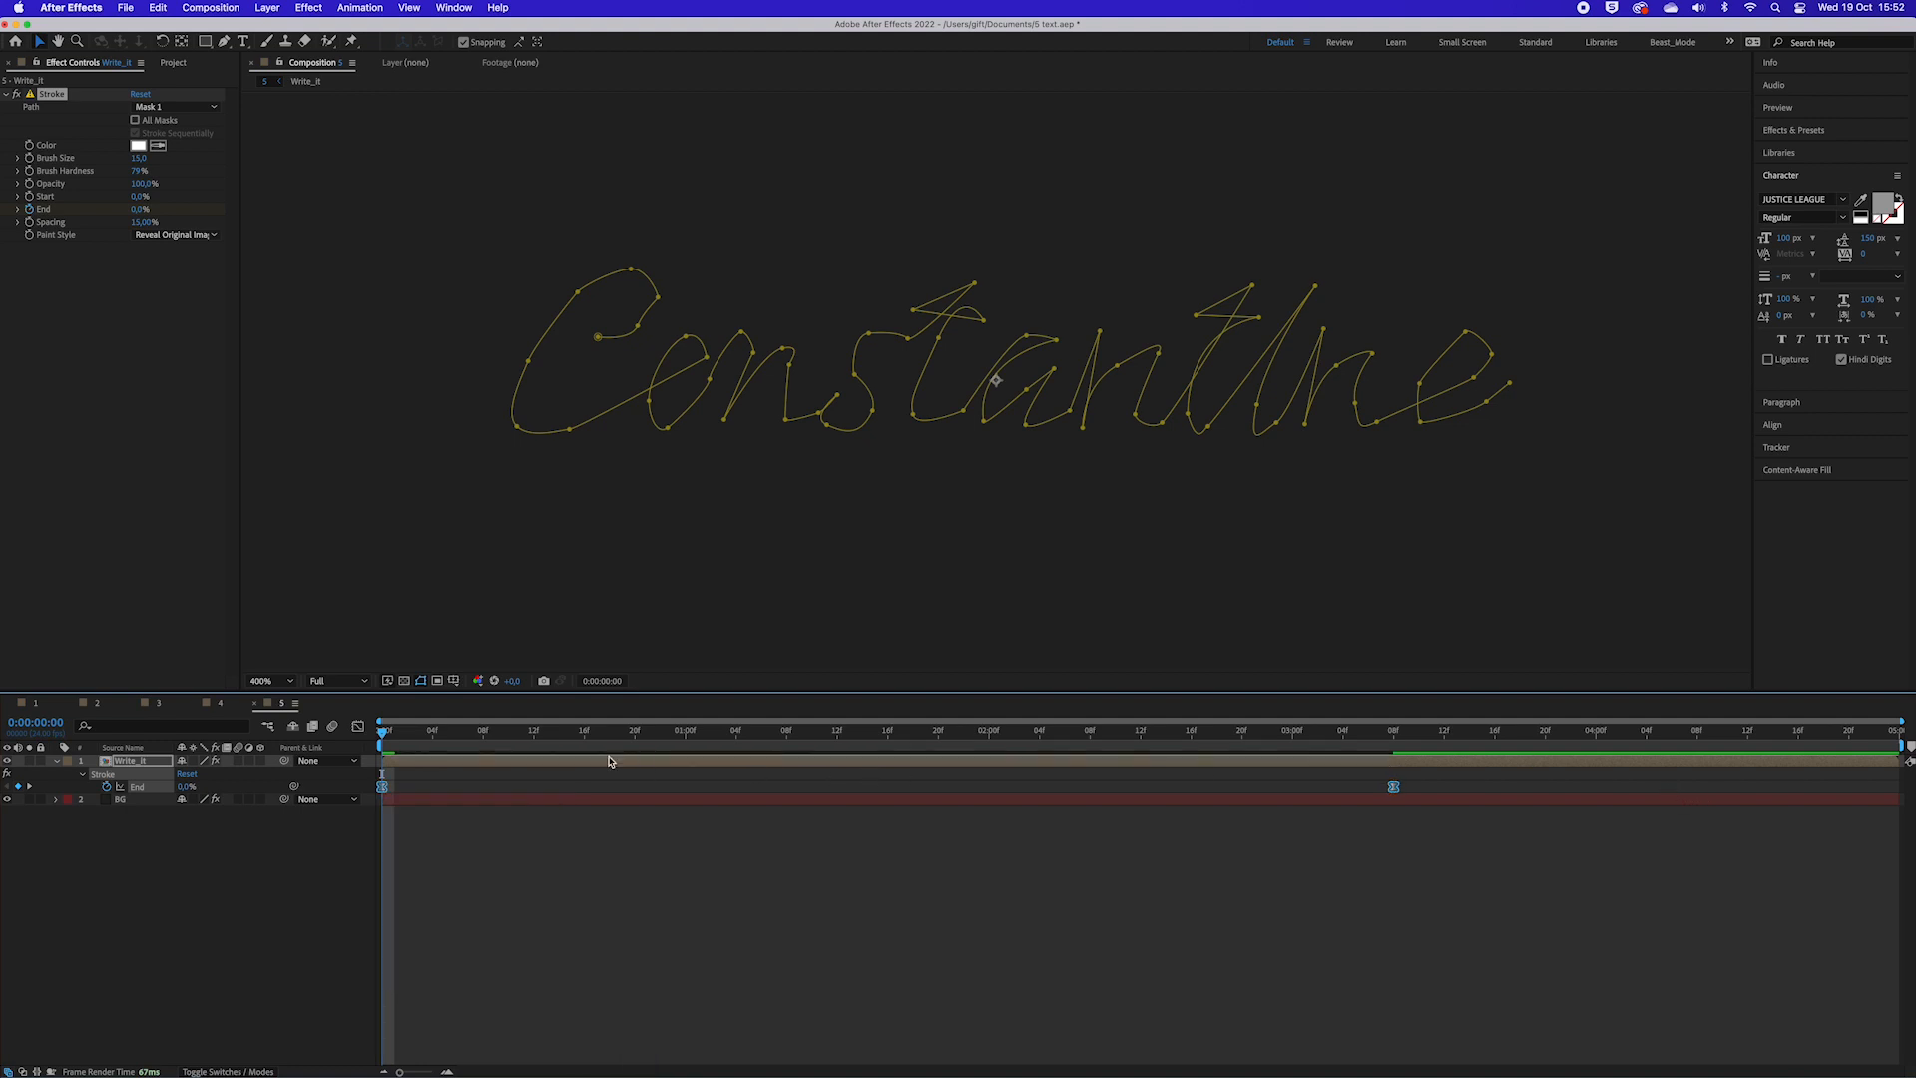
key(space)
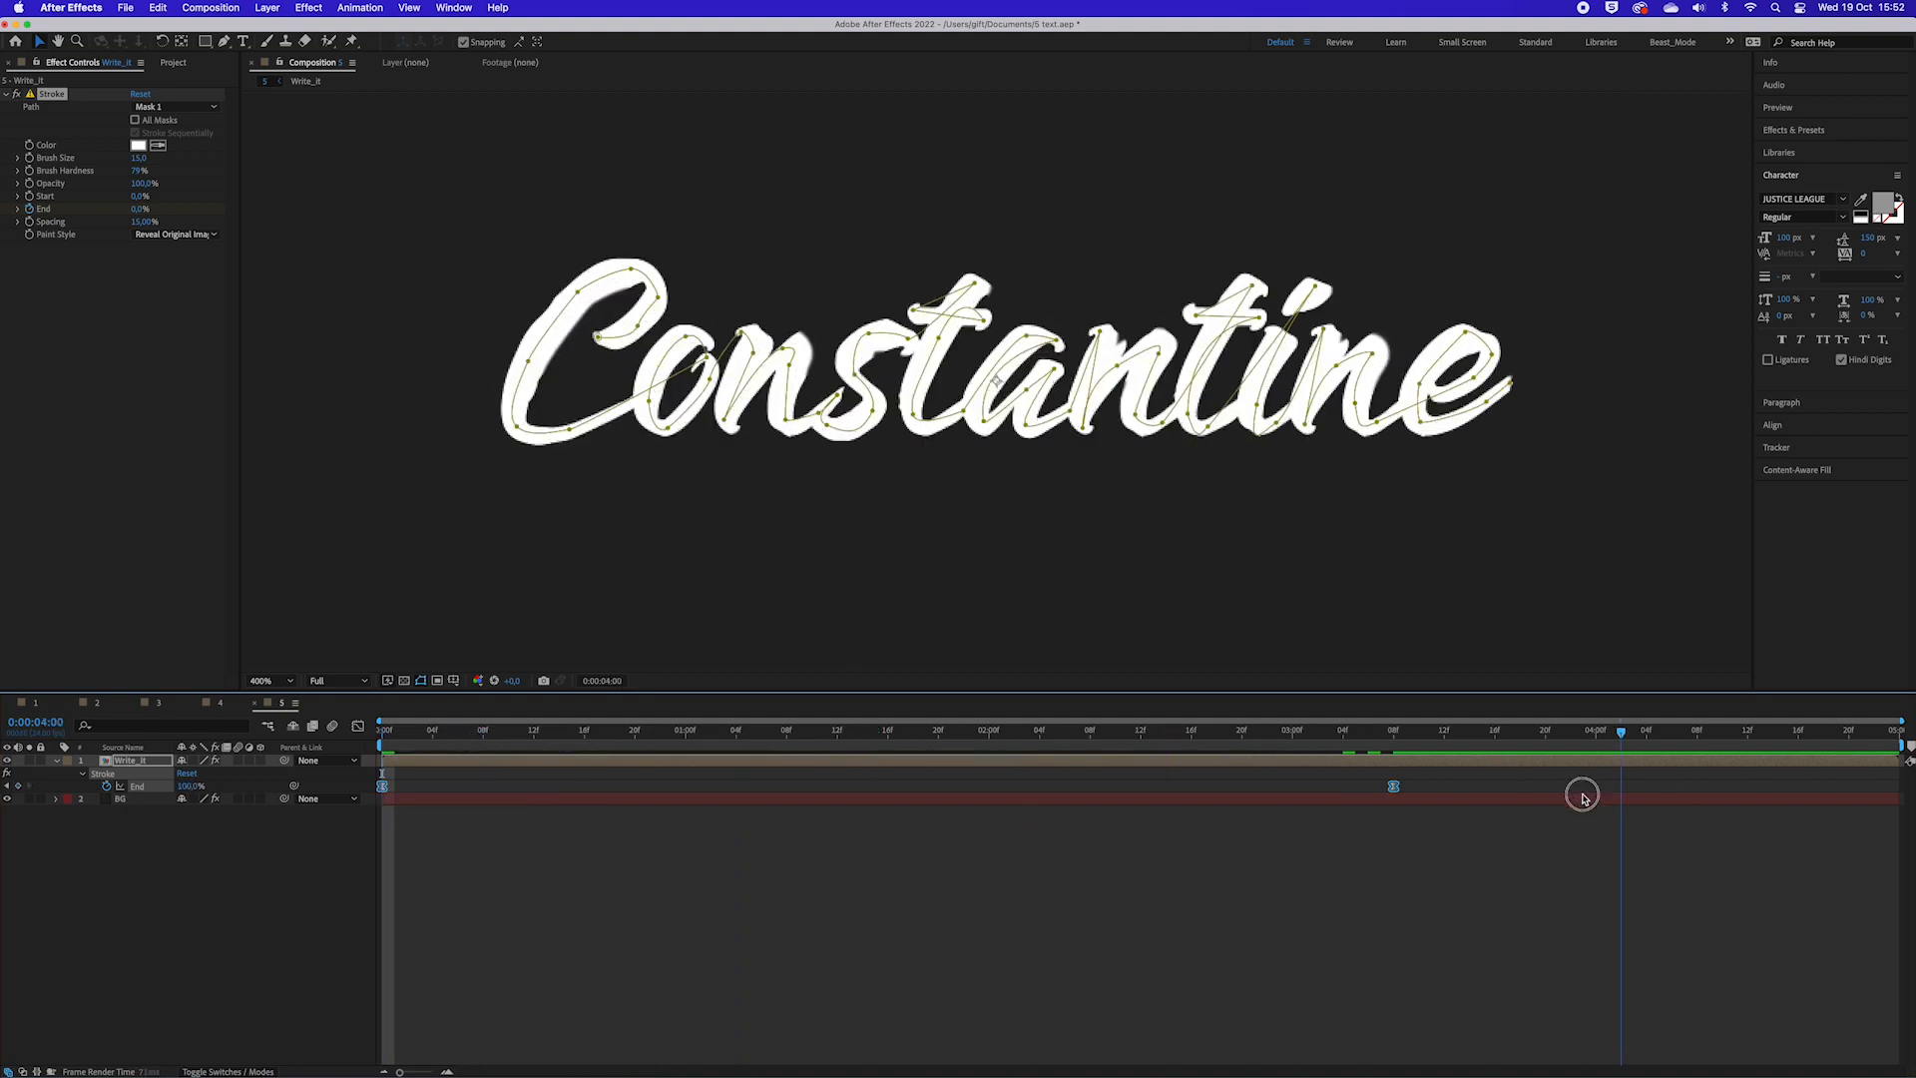
click(121, 826)
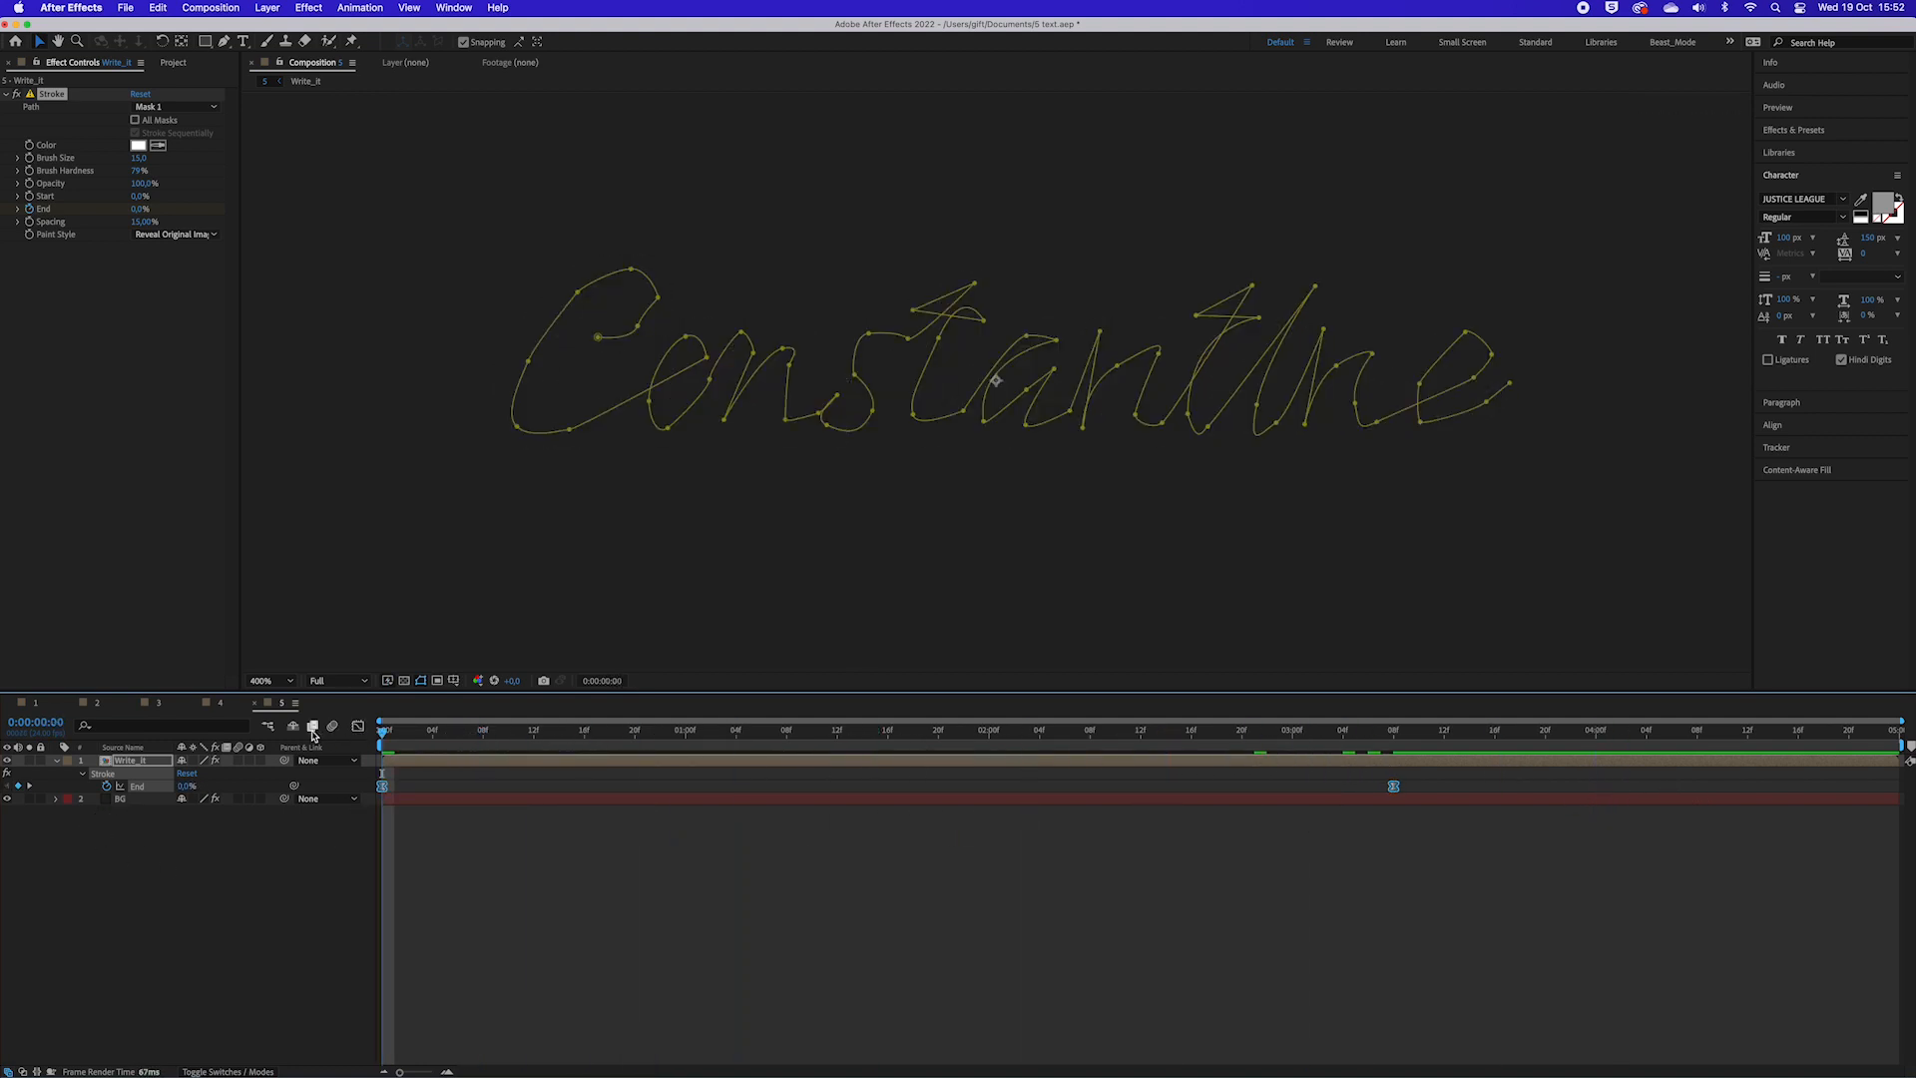
Step: Enable motion blur for the composition and the Write_it layer, and preview the animation
click(230, 1071)
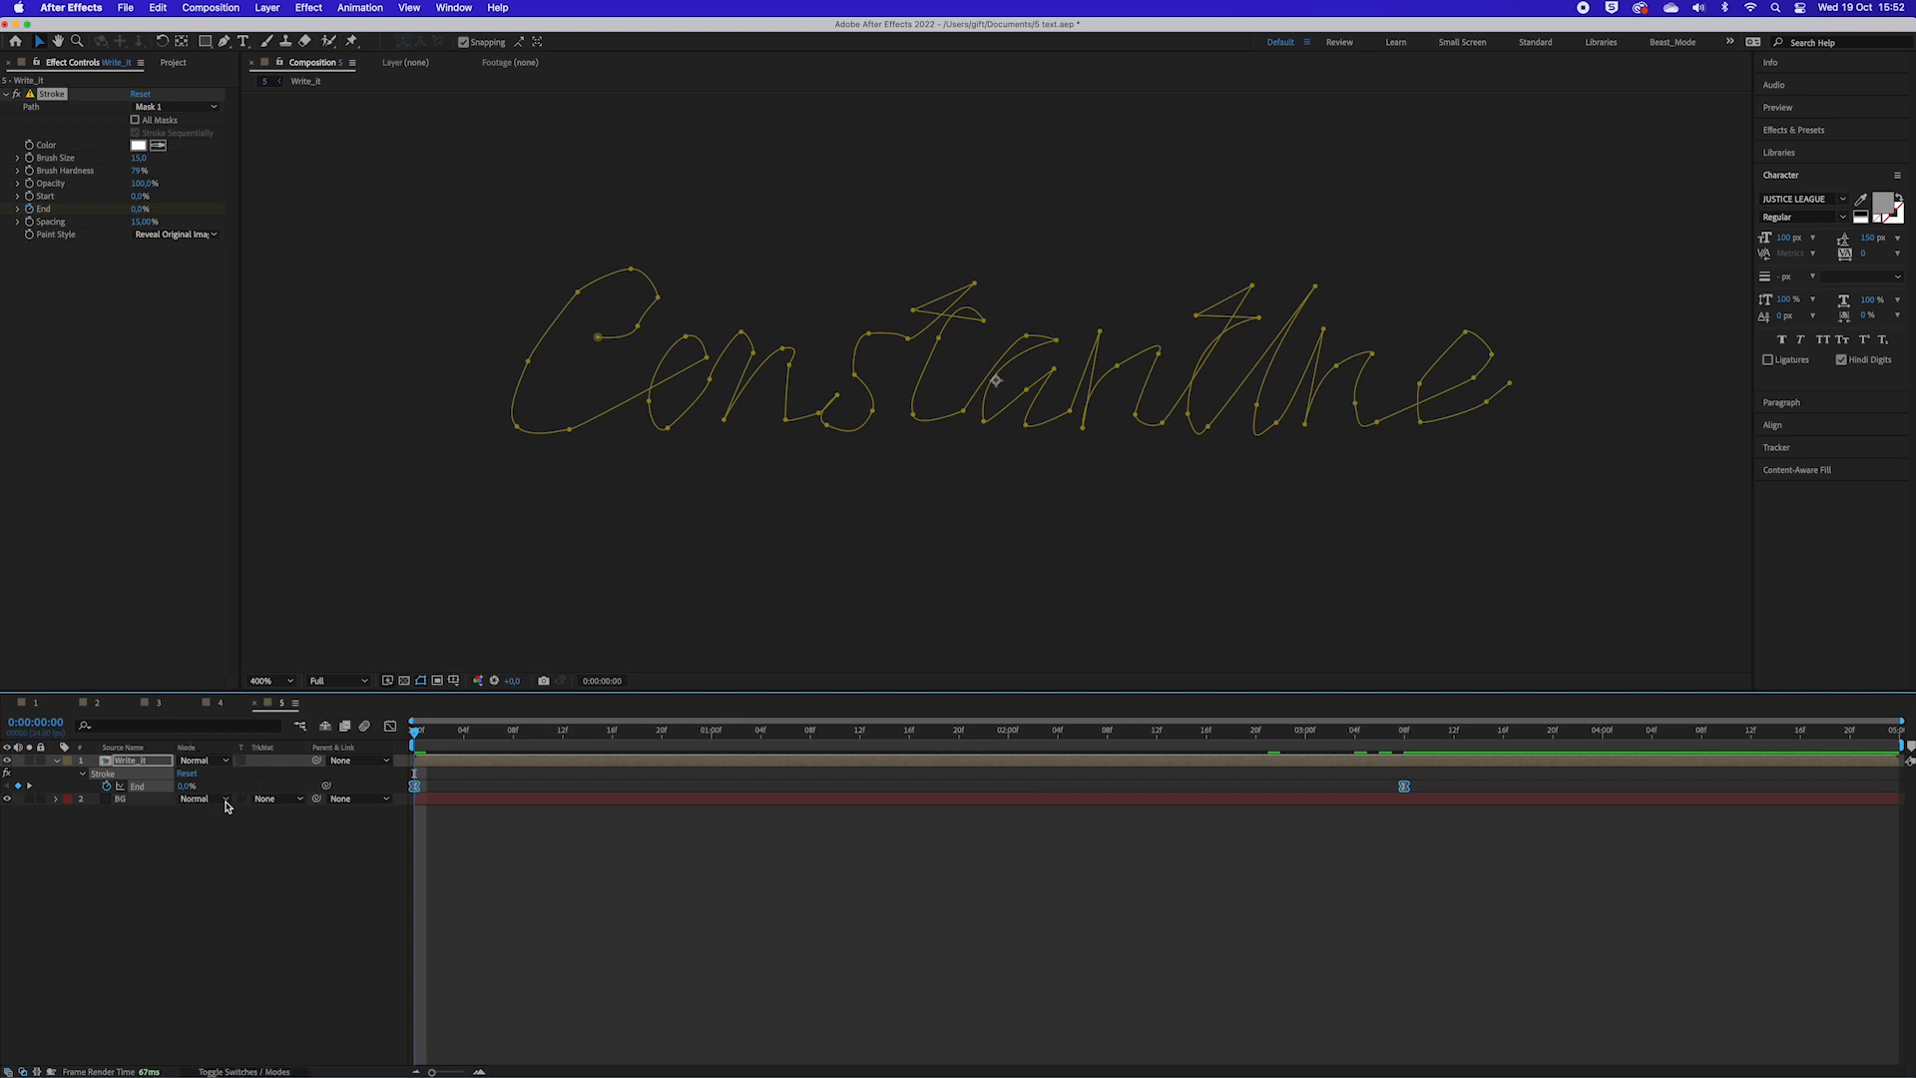
click(220, 1071)
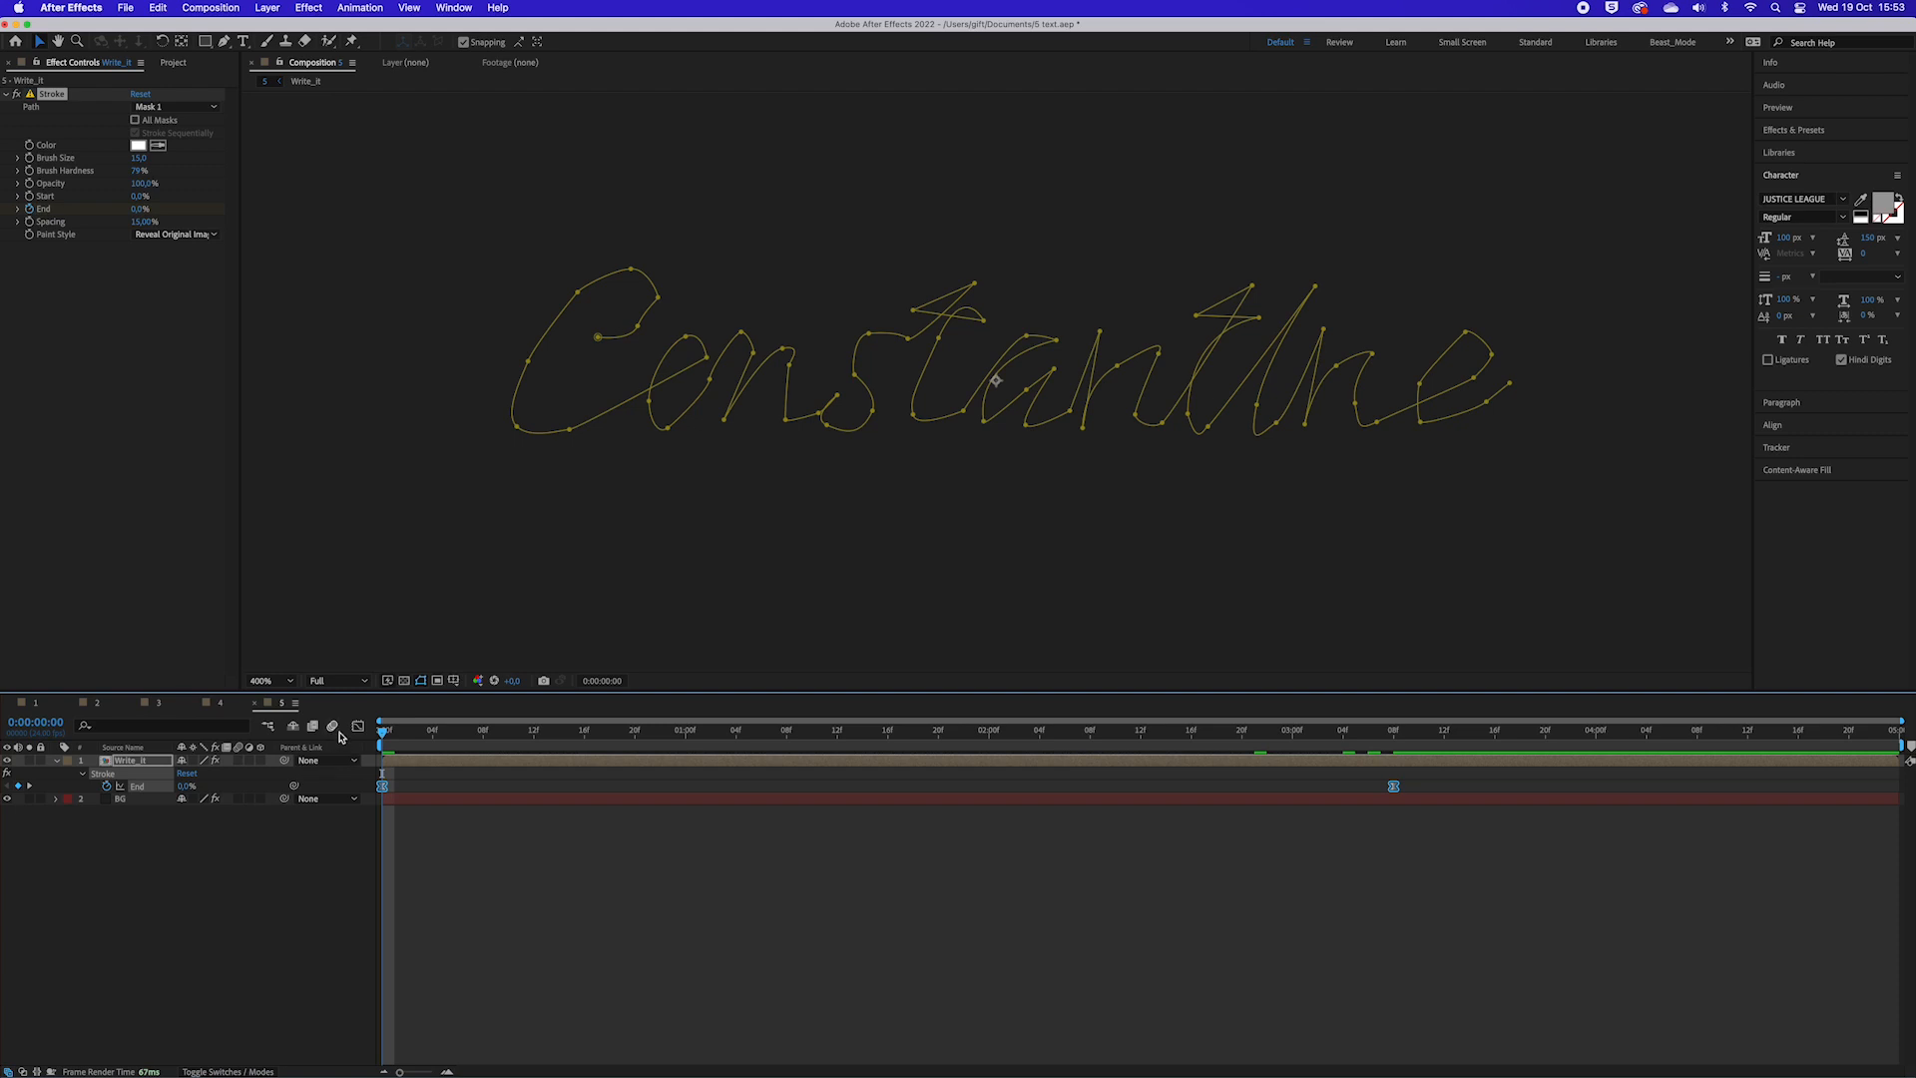
click(332, 727)
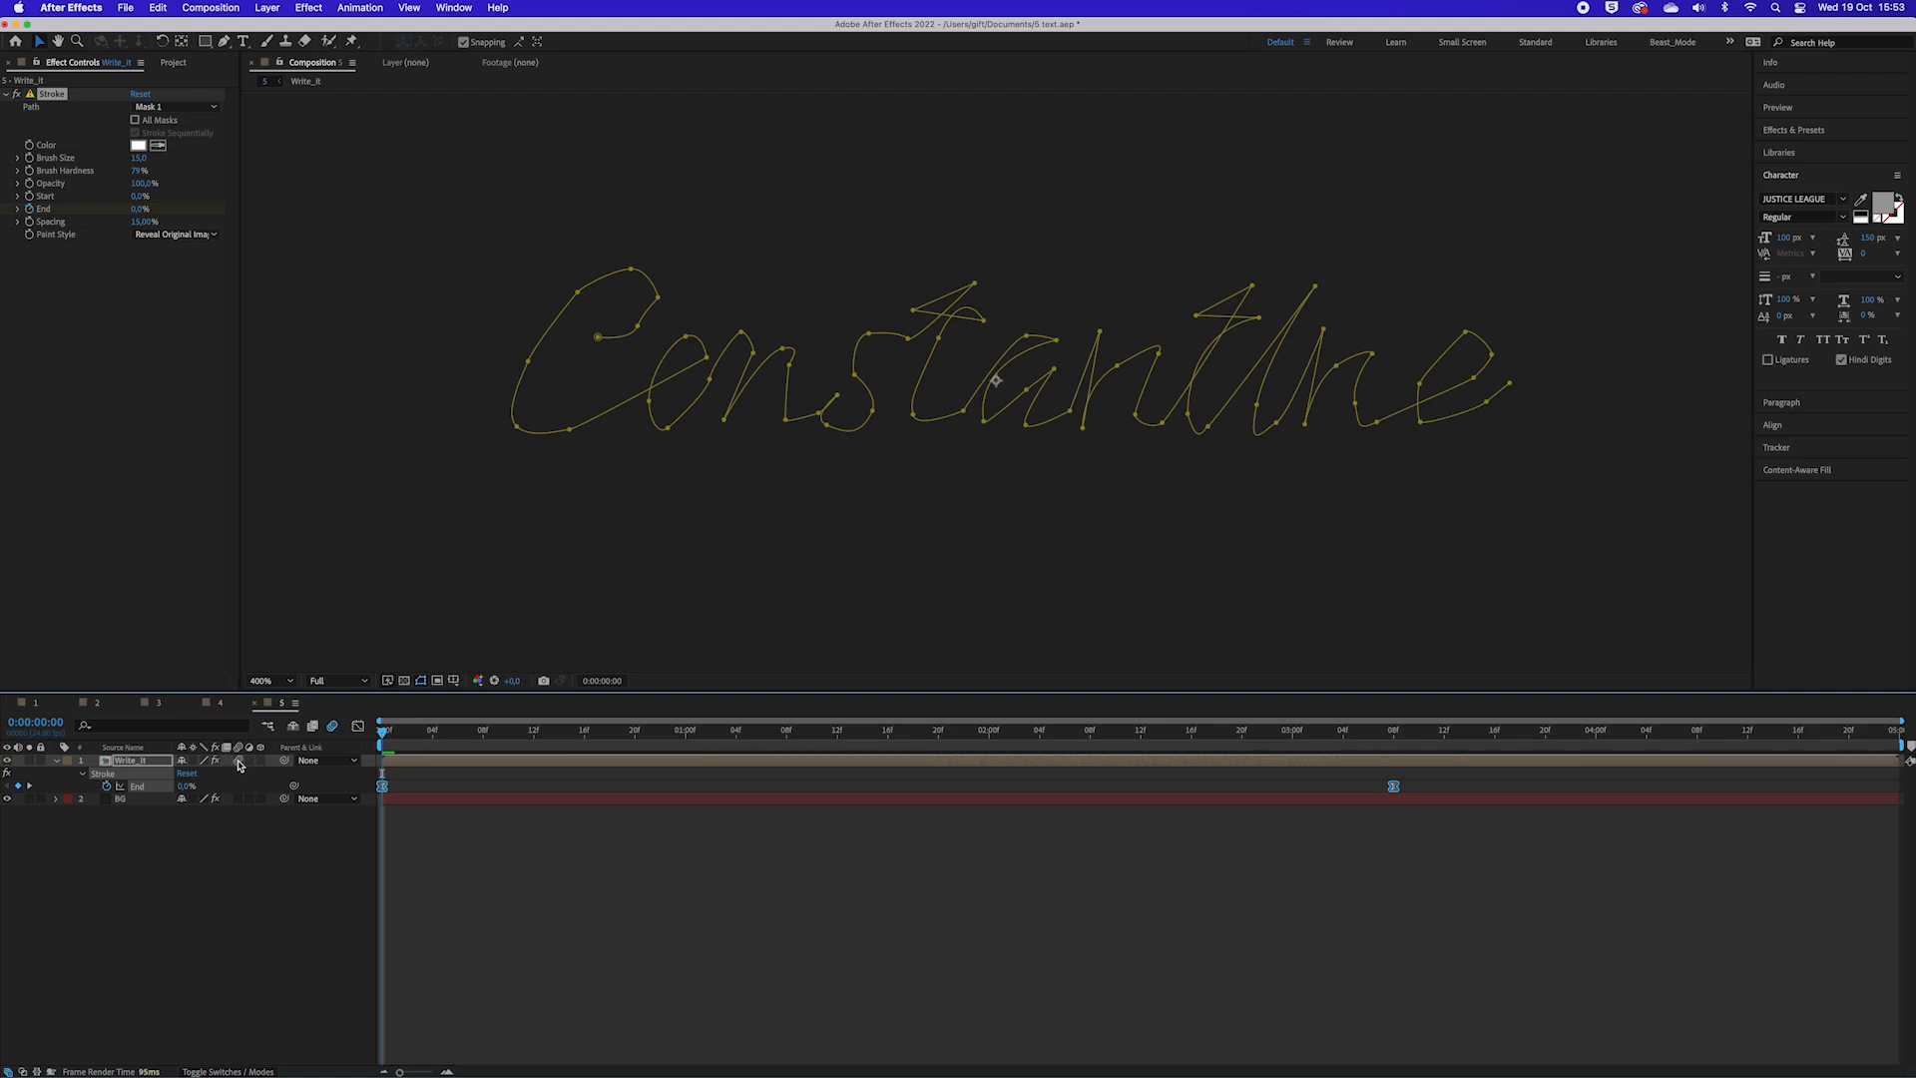
click(251, 933)
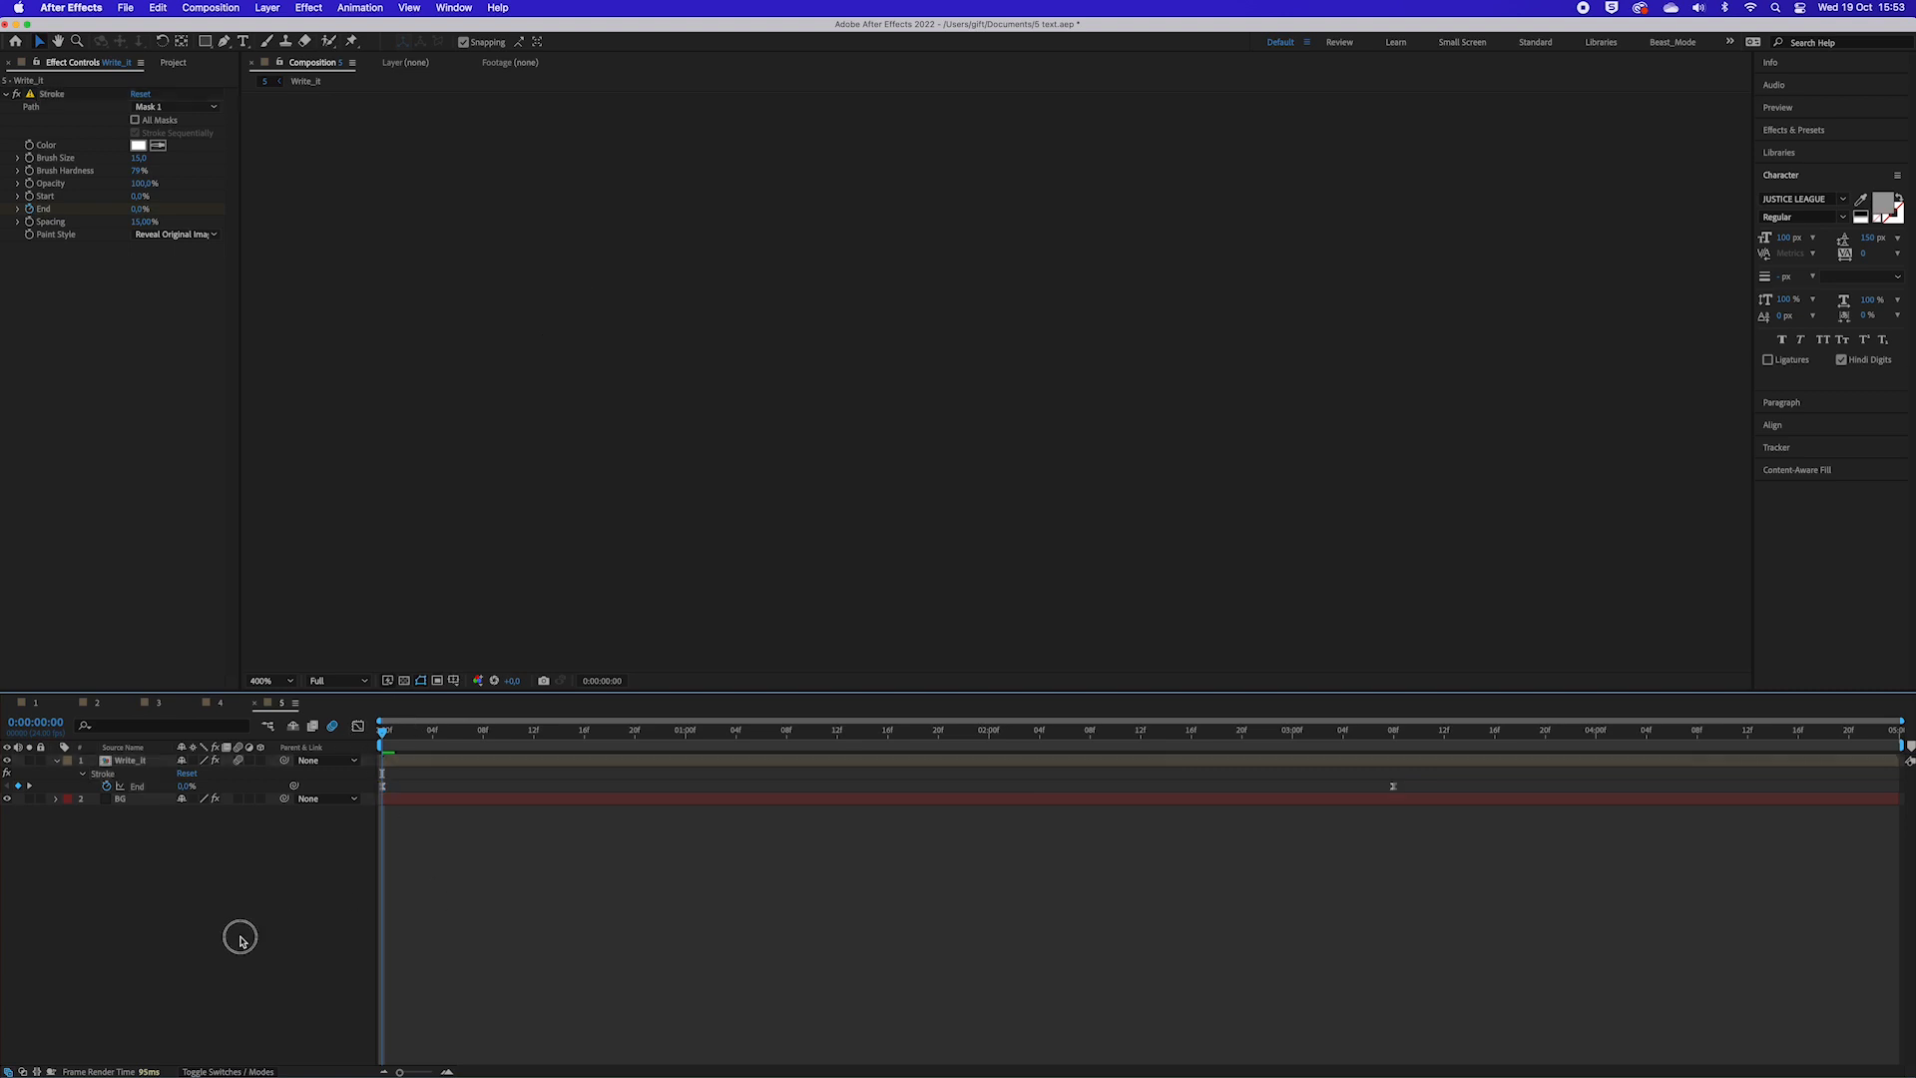
key(space)
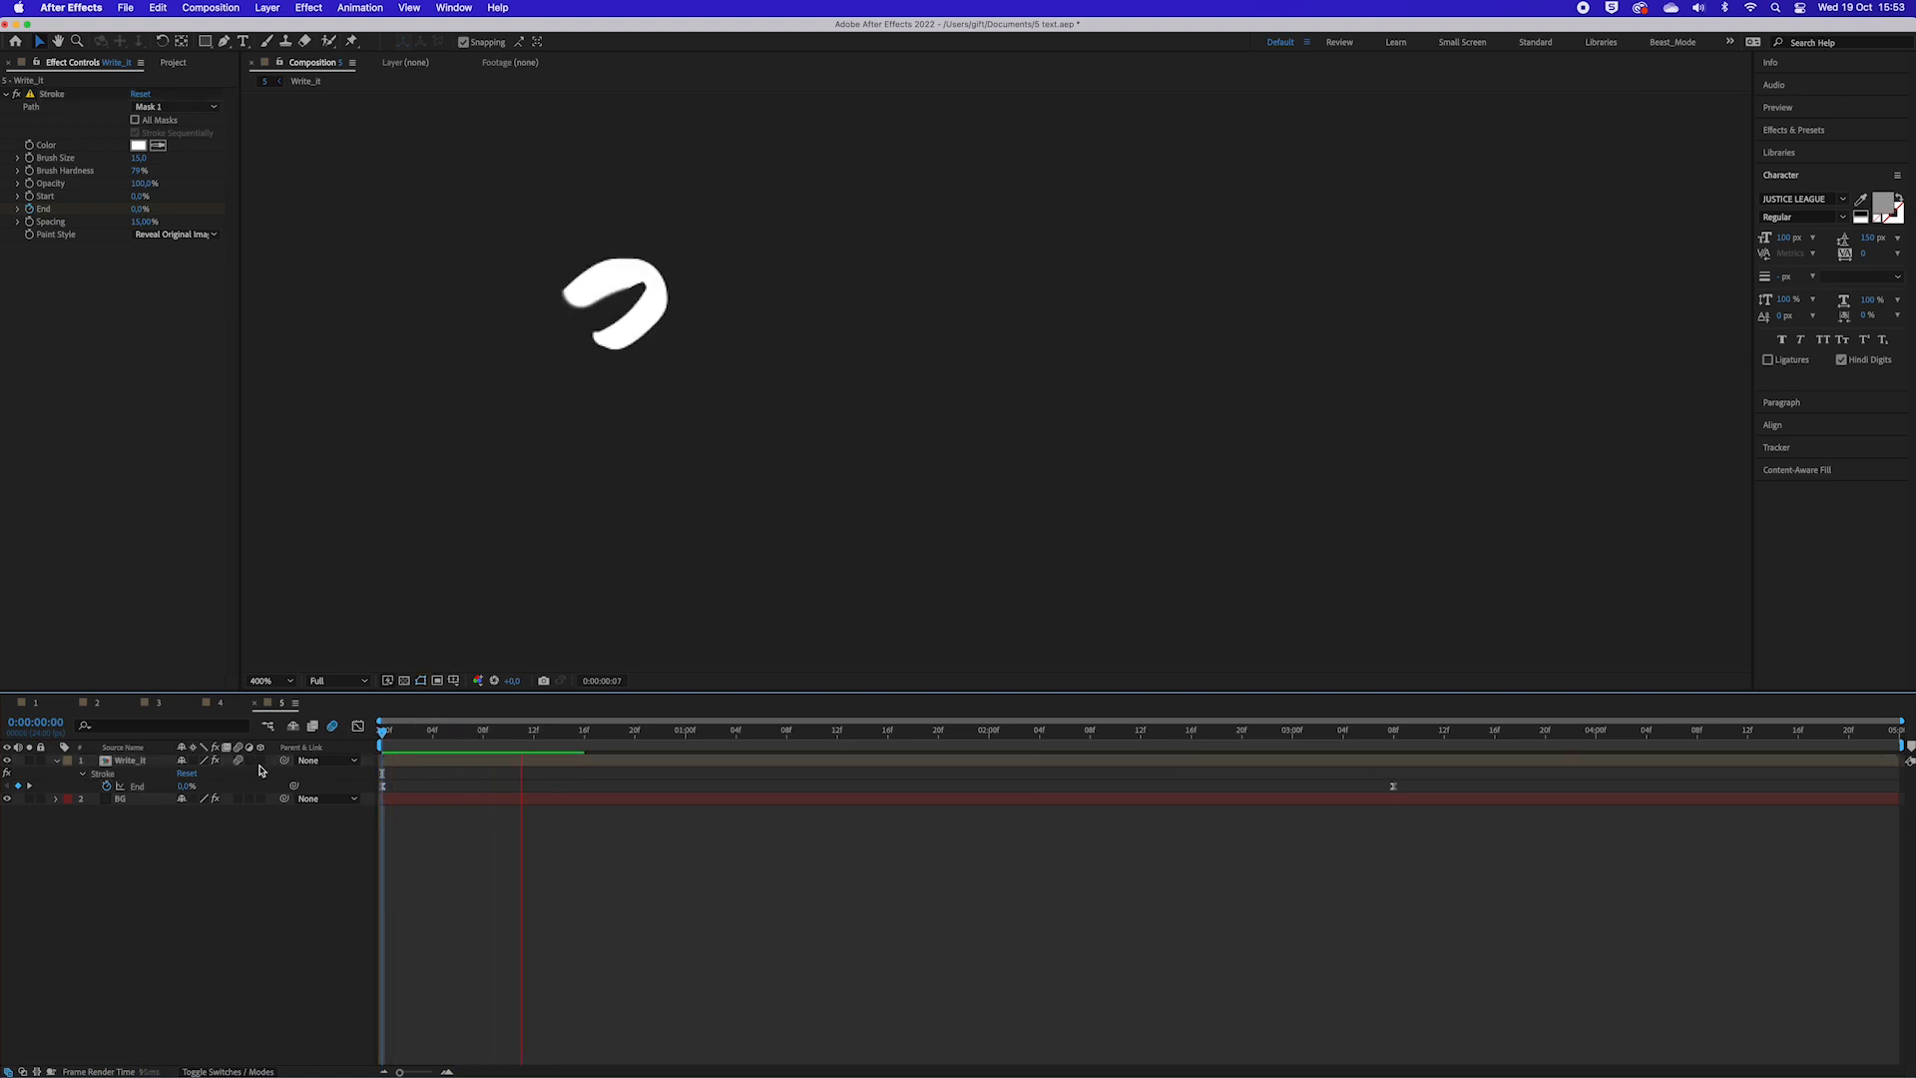